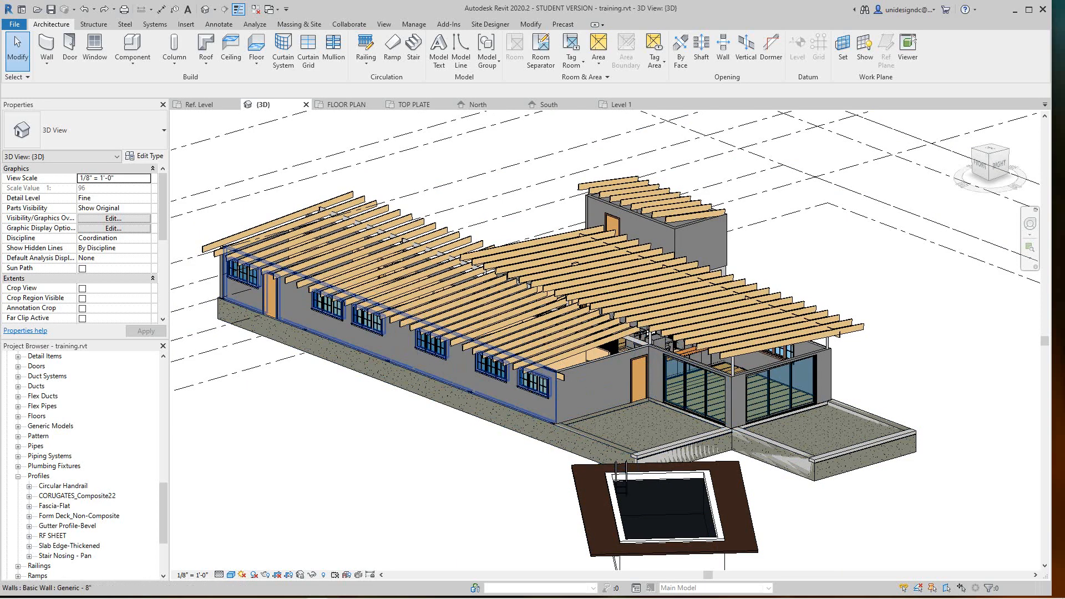
- Examine the exposed roof rafters and overall massing of the house in the 3D view
{"action": "scroll", "coordinate": [391, 354], "scroll_direction": "up", "scroll_amount": 3}
{"action": "scroll", "coordinate": [391, 354], "scroll_direction": "down", "scroll_amount": 2}
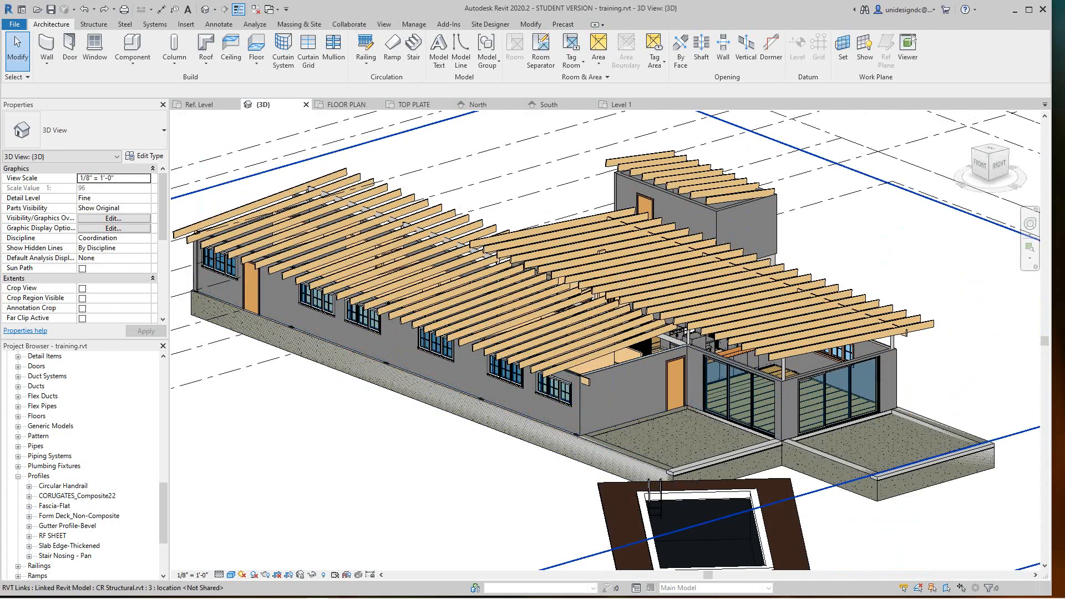
{"action": "scroll", "coordinate": [695, 212], "scroll_direction": "down", "scroll_amount": 2}
{"action": "middle_click_drag", "start_coordinate": [792, 237], "coordinate": [785, 247]}
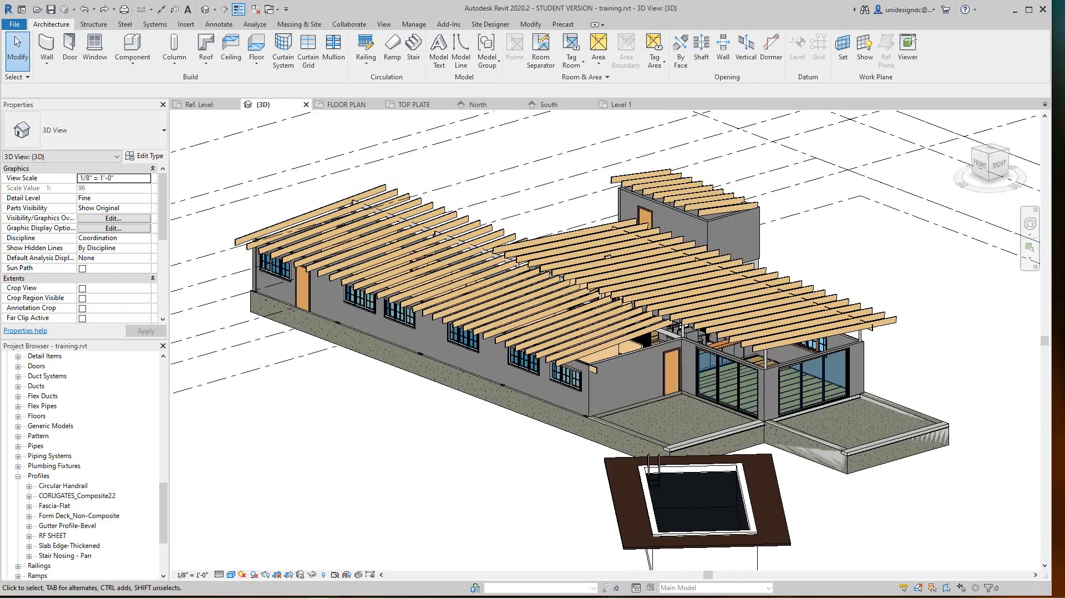
{"action": "scroll", "coordinate": [809, 233], "scroll_direction": "down", "scroll_amount": 1}
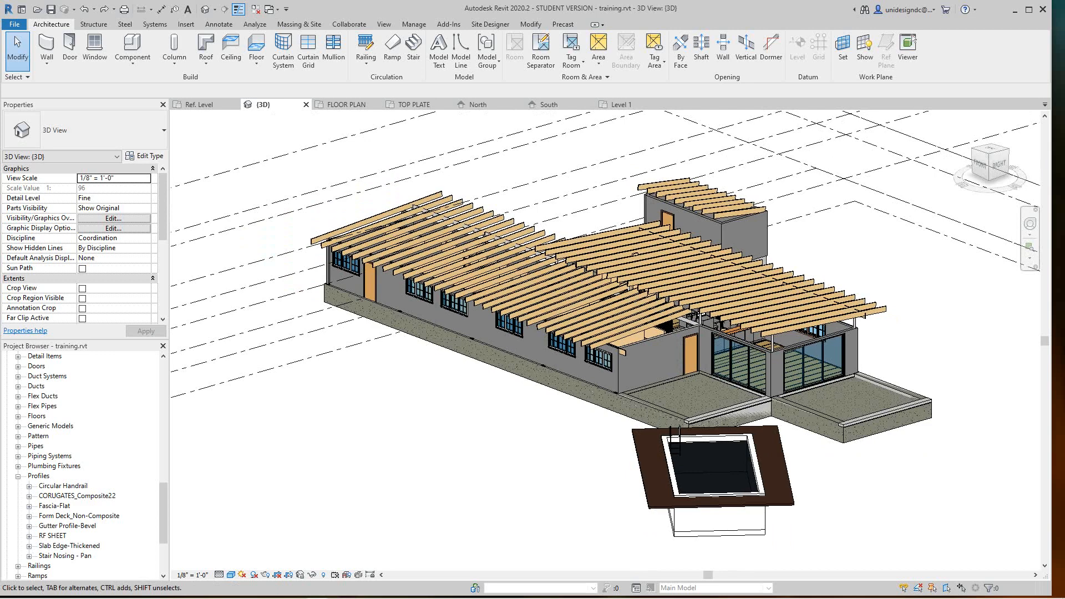
{"action": "scroll", "coordinate": [749, 294], "scroll_direction": "down", "scroll_amount": 1}
{"action": "scroll", "coordinate": [749, 350], "scroll_direction": "up", "scroll_amount": 2}
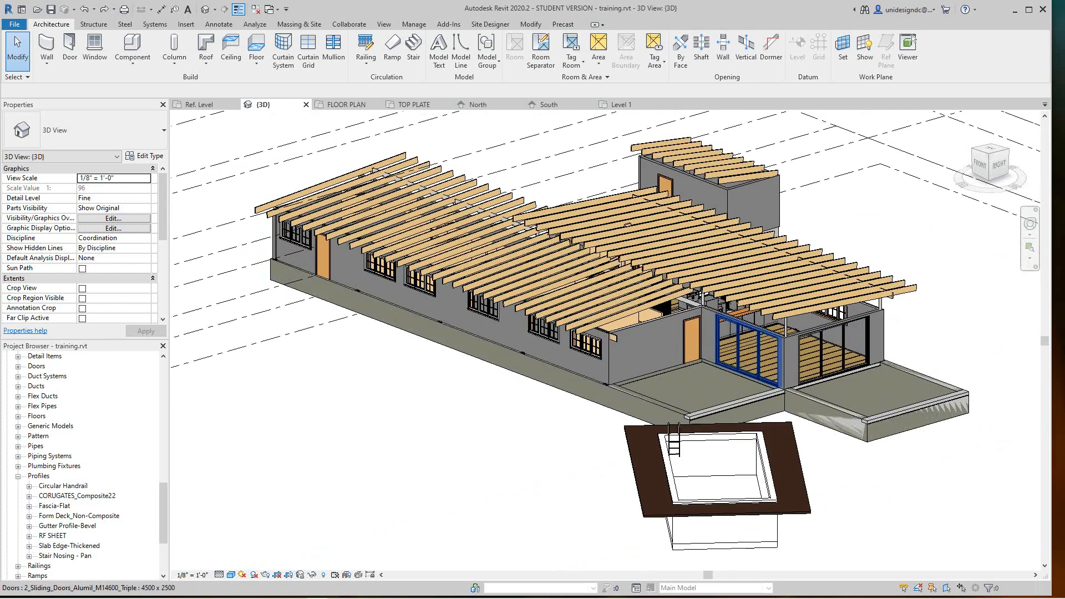
{"action": "scroll", "coordinate": [749, 350], "scroll_direction": "up", "scroll_amount": 1}
- Switch to Chrome to review the 2.67" x 1/2" corrugated roofing page's profile drawings and product characteristics, and return to Revit
{"action": "mouse_move", "coordinate": [378, 590]}
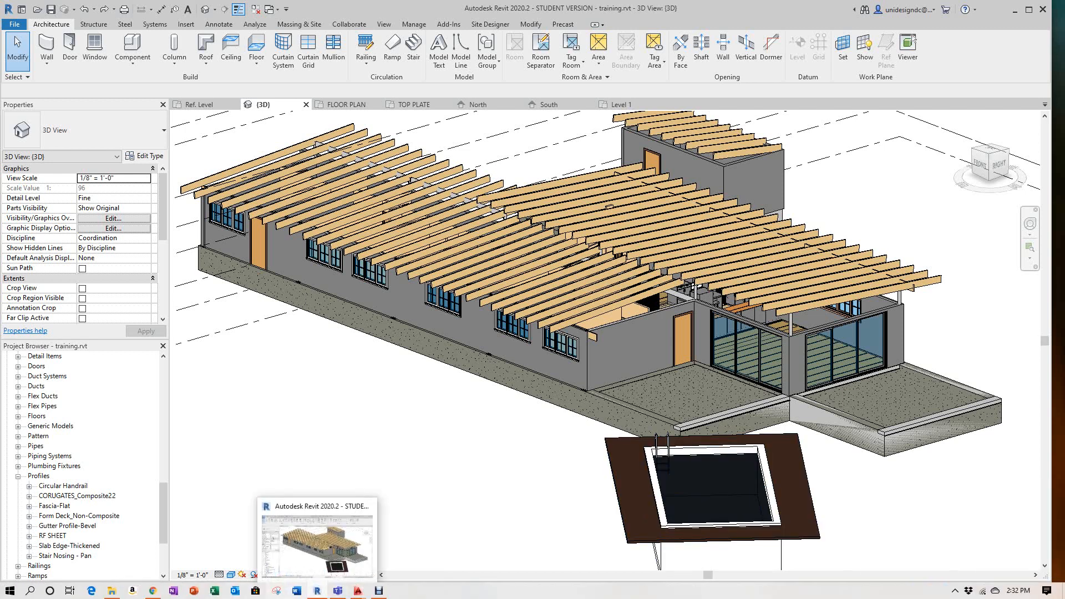
{"action": "mouse_move", "coordinate": [152, 590]}
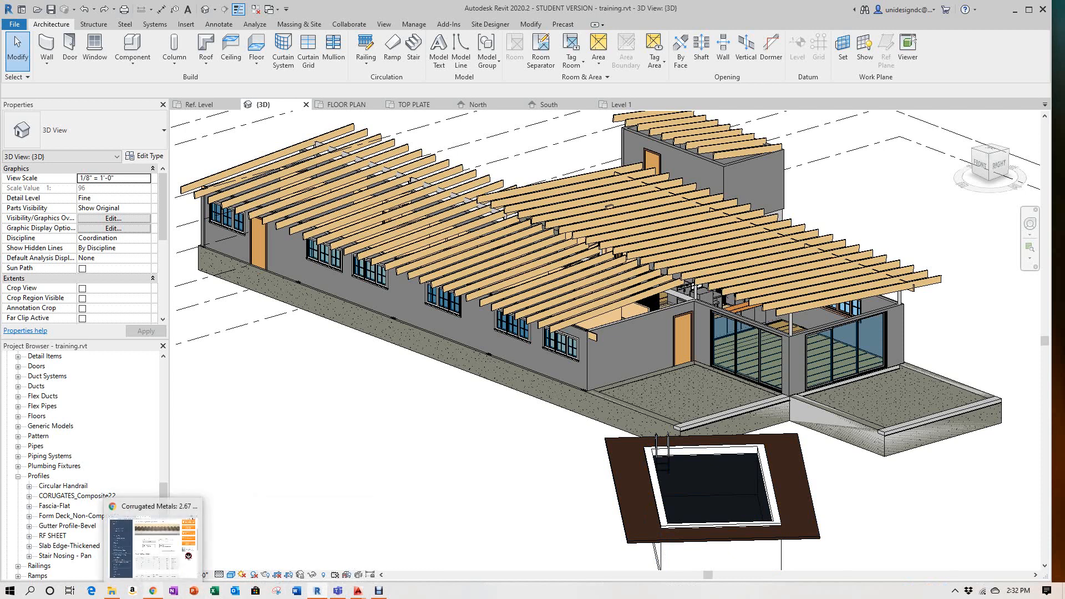
{"action": "left_click", "coordinate": [152, 547]}
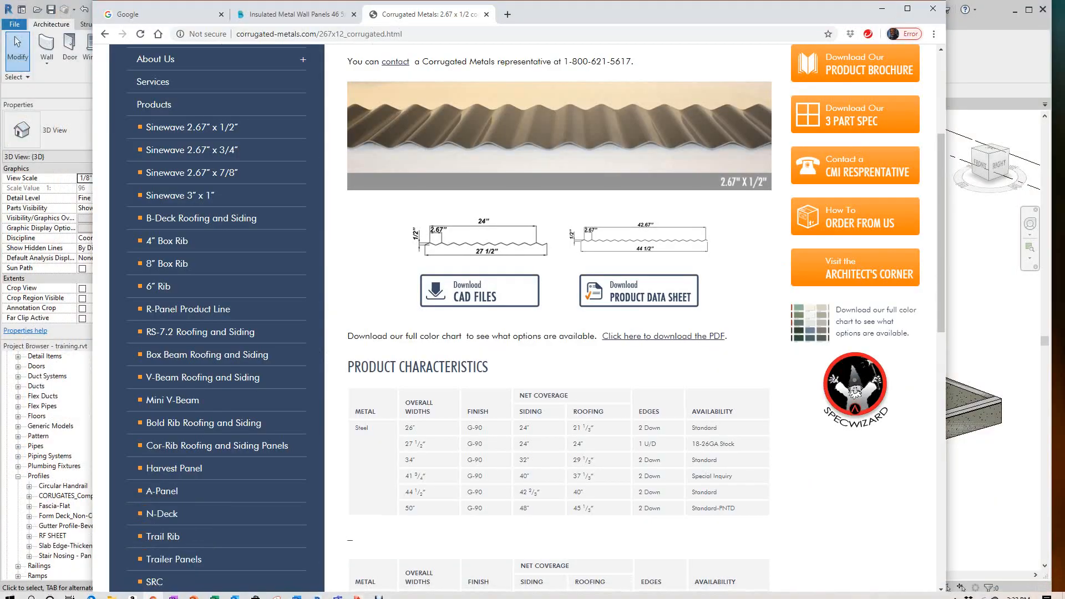
{"action": "scroll", "coordinate": [519, 319], "scroll_direction": "up", "scroll_amount": 3}
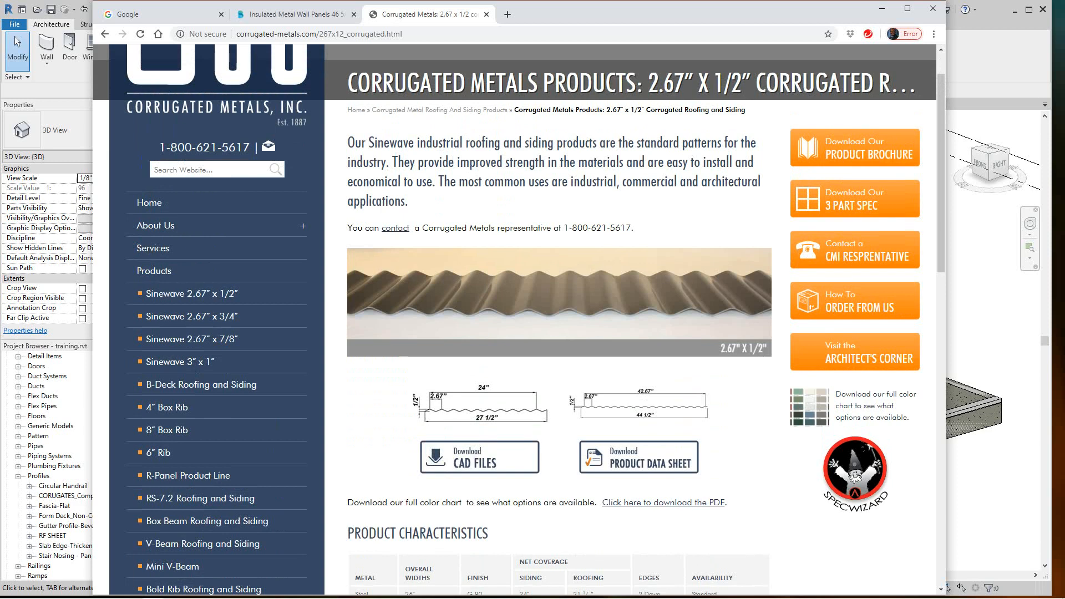
{"action": "scroll", "coordinate": [559, 319], "scroll_direction": "down", "scroll_amount": 3}
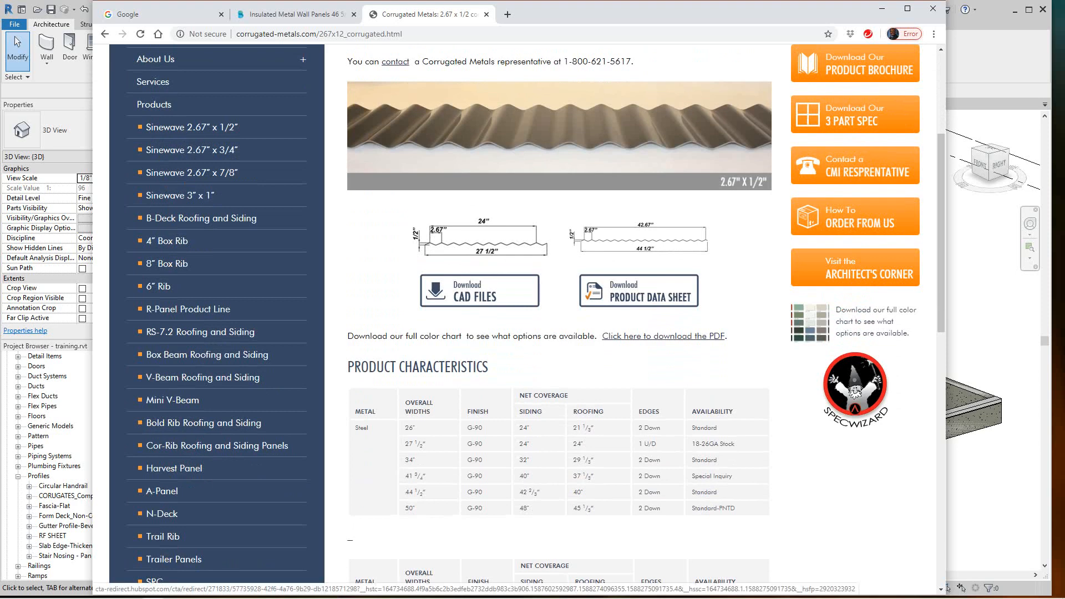
{"action": "left_click", "coordinate": [882, 8]}
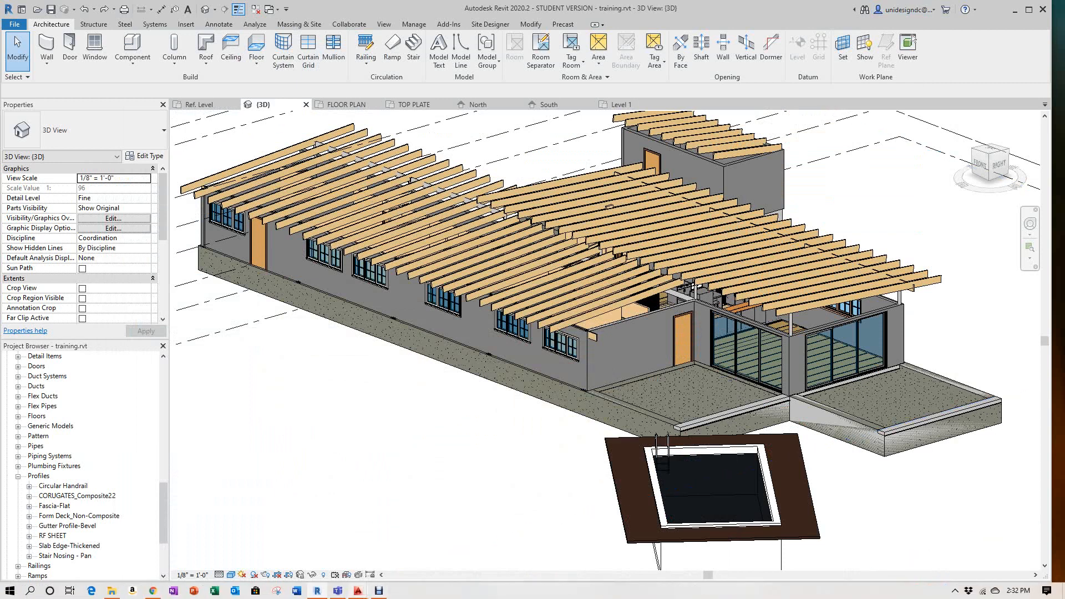
- Switch to AutoCAD to inspect the corrugated sheet profile in 1_2 X 267_27.5.dwg, and return to Revit
{"action": "left_click", "coordinate": [406, 541]}
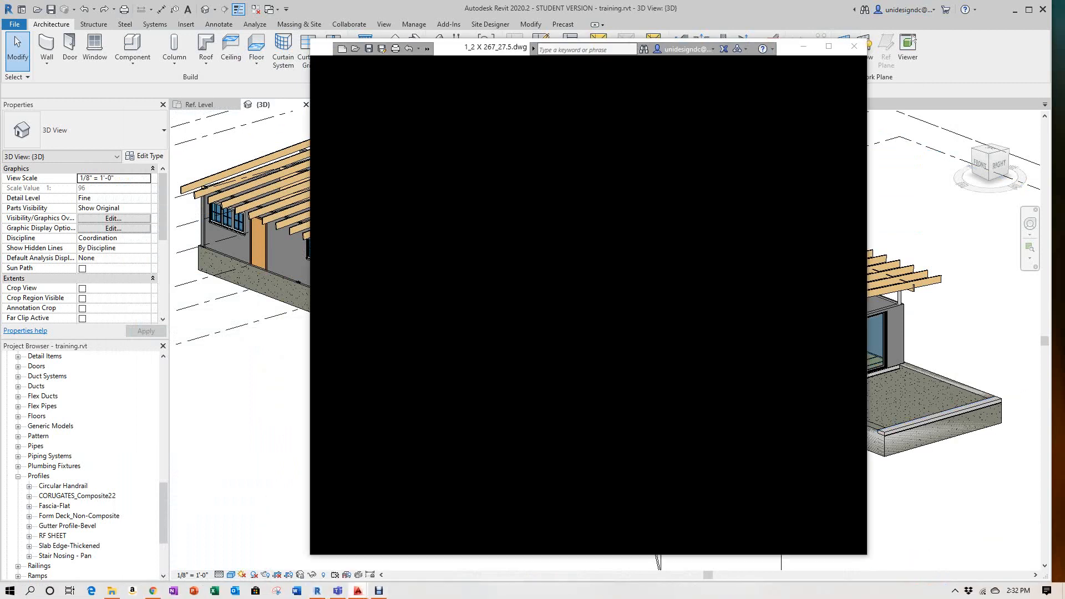
{"action": "scroll", "coordinate": [585, 381], "scroll_direction": "up", "scroll_amount": 3}
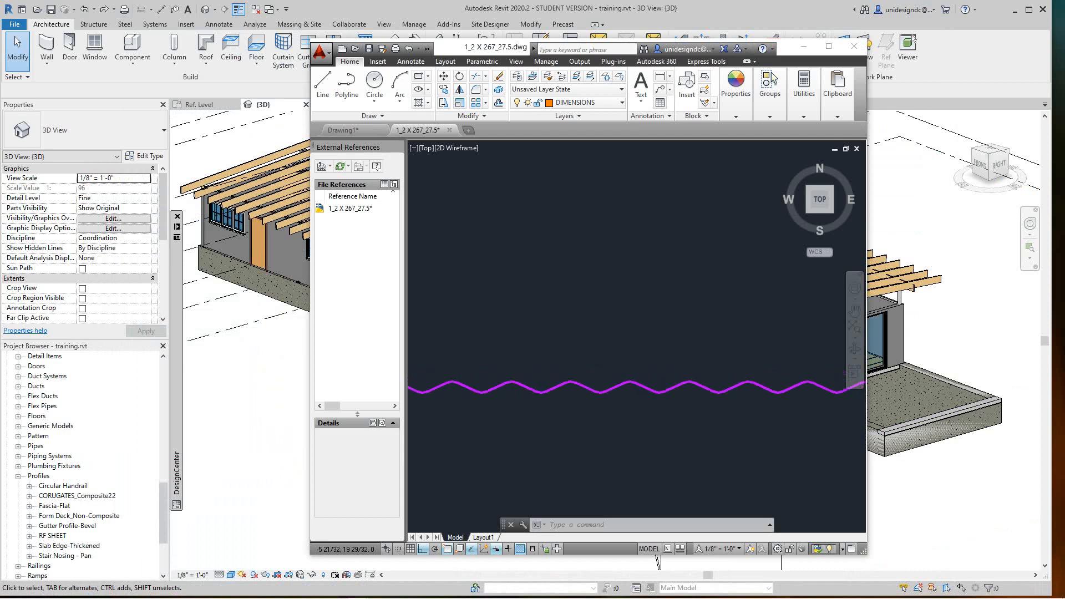
{"action": "middle_click_drag", "start_coordinate": [586, 374], "coordinate": [625, 428]}
{"action": "scroll", "coordinate": [621, 305], "scroll_direction": "down", "scroll_amount": 3}
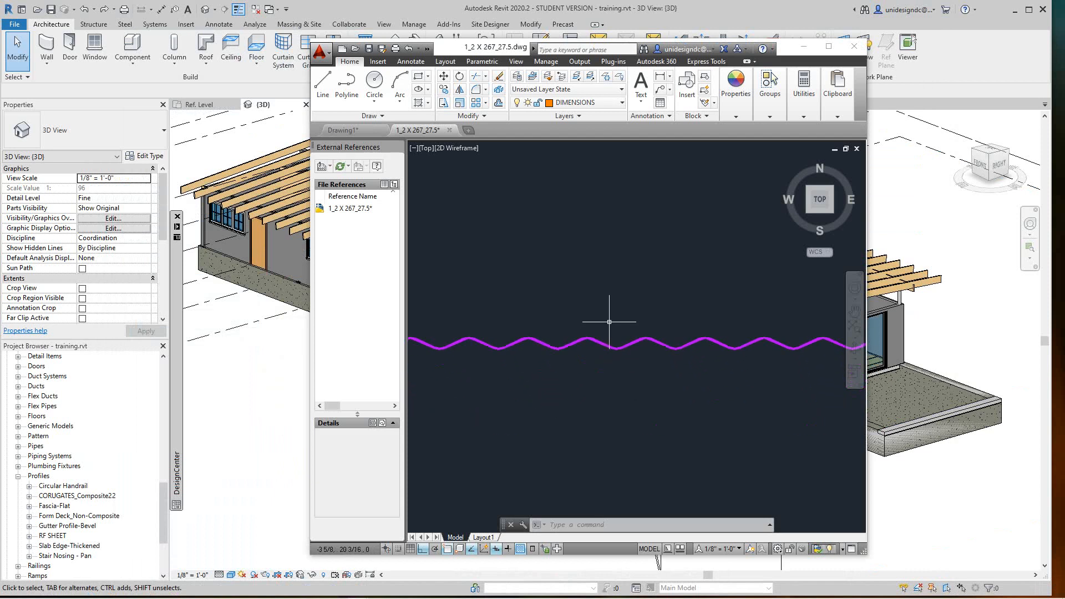
{"action": "left_click", "coordinate": [804, 88]}
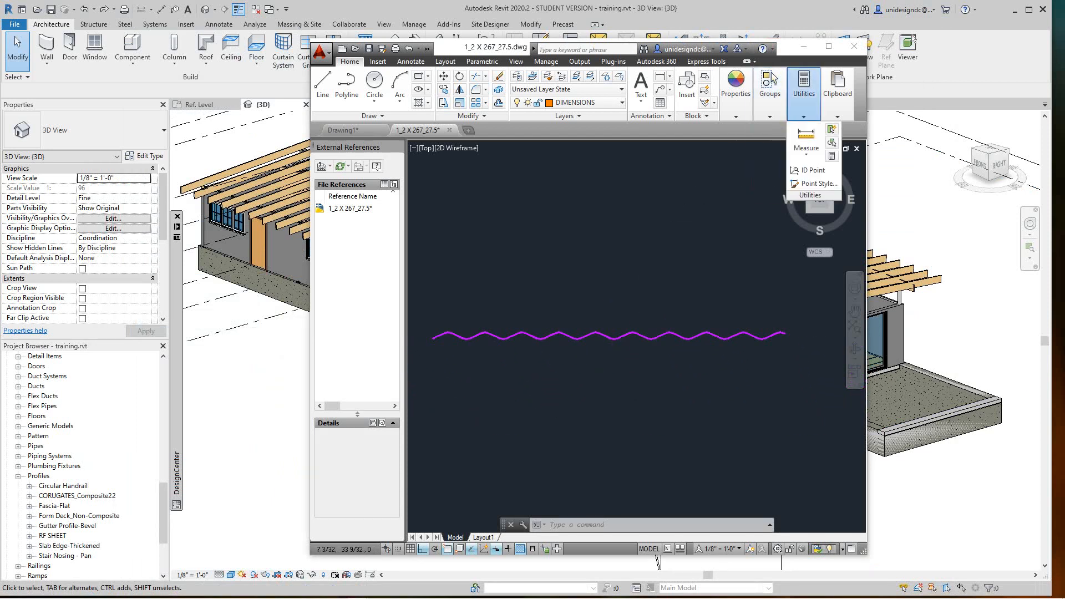
{"action": "left_click", "coordinate": [804, 46]}
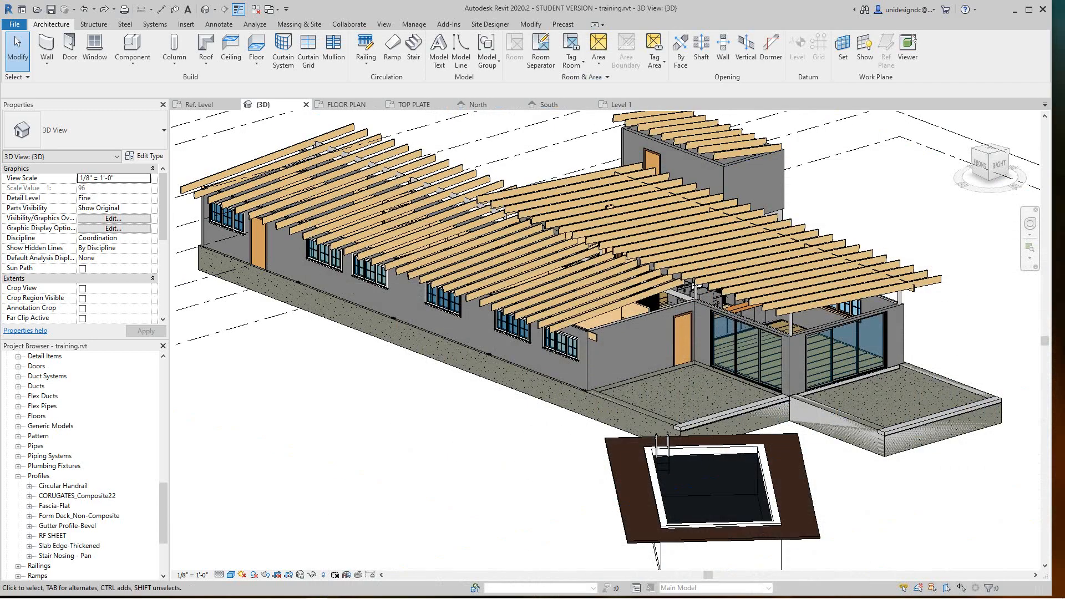
{"action": "scroll", "coordinate": [610, 527], "scroll_direction": "down", "scroll_amount": 2}
{"action": "scroll", "coordinate": [610, 527], "scroll_direction": "up", "scroll_amount": 3}
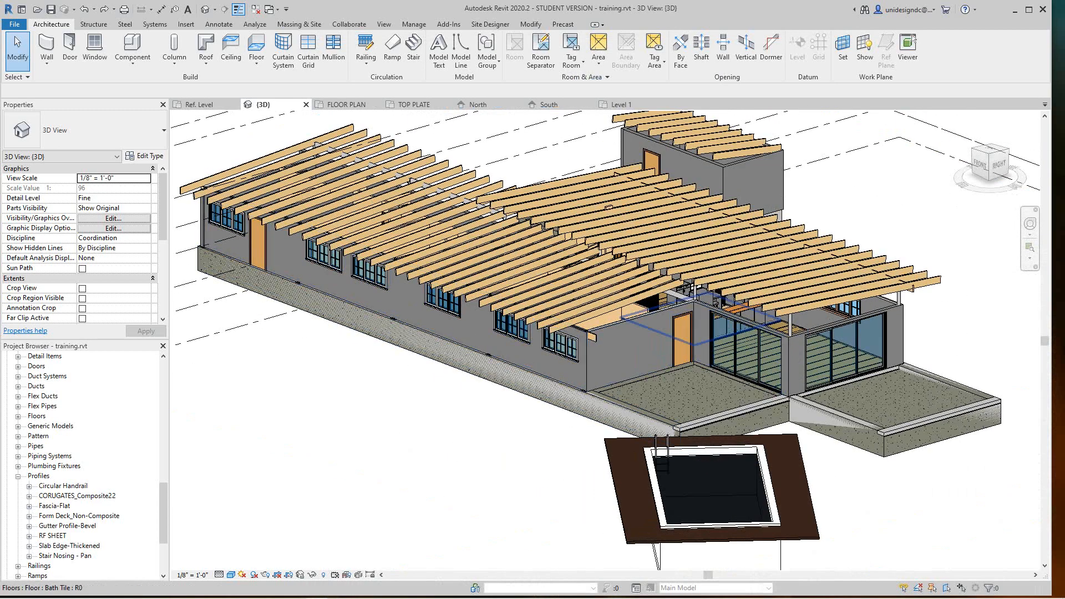
{"action": "scroll", "coordinate": [665, 470], "scroll_direction": "down", "scroll_amount": 2}
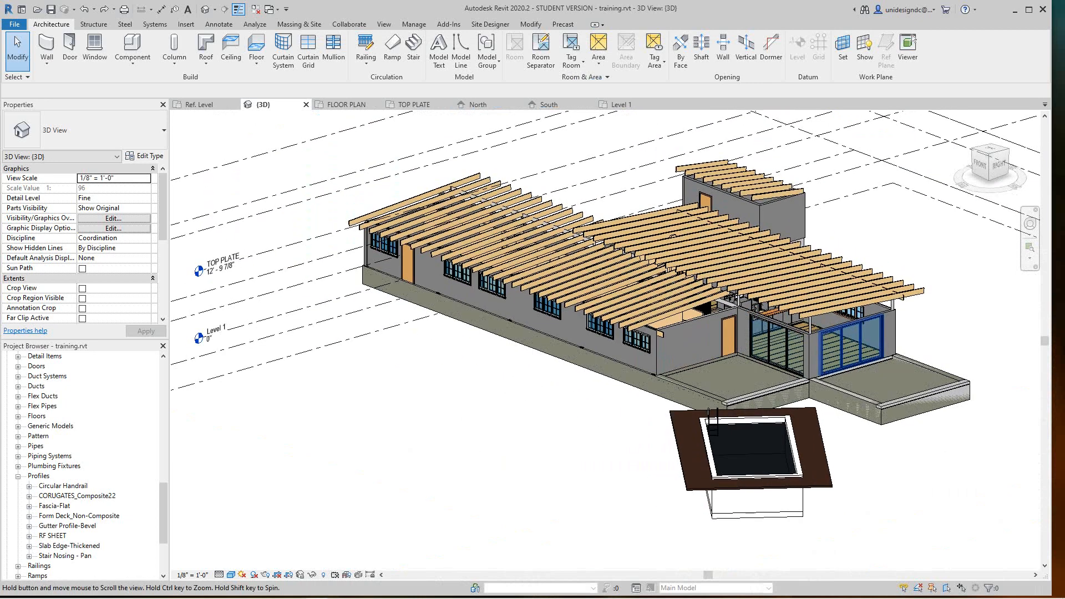
{"action": "scroll", "coordinate": [552, 427], "scroll_direction": "up", "scroll_amount": 1}
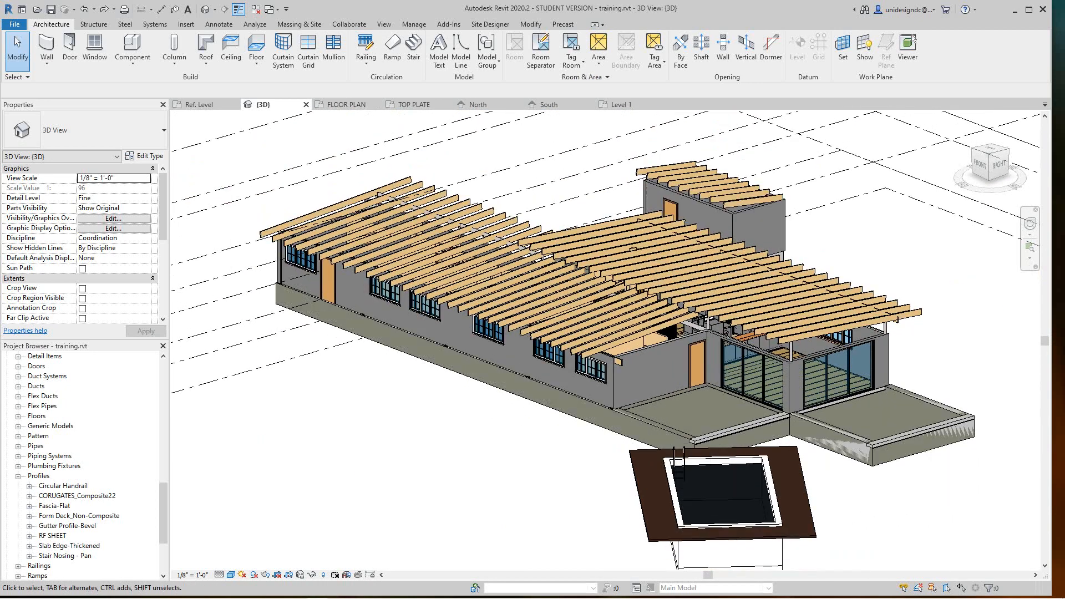
{"action": "scroll", "coordinate": [629, 374], "scroll_direction": "up", "scroll_amount": 1}
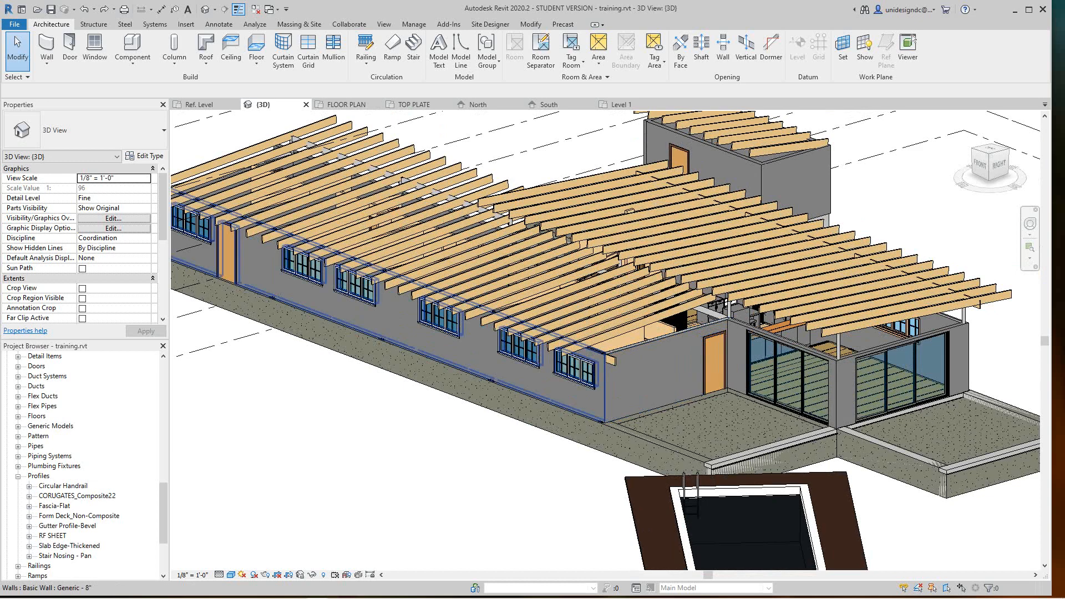
{"action": "scroll", "coordinate": [630, 374], "scroll_direction": "up", "scroll_amount": 1}
{"action": "scroll", "coordinate": [574, 376], "scroll_direction": "up", "scroll_amount": 1}
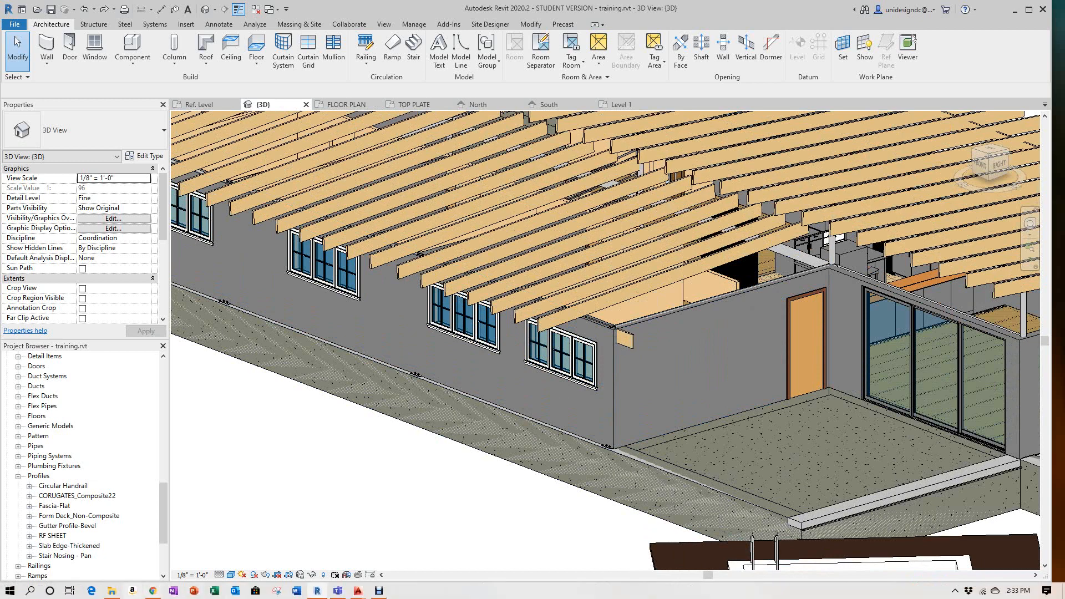
- Switch to Chrome, show the Insulated Metal Wall Panels 45.25" X 96" X 6" page and enlarge the panel photo
{"action": "mouse_move", "coordinate": [152, 590]}
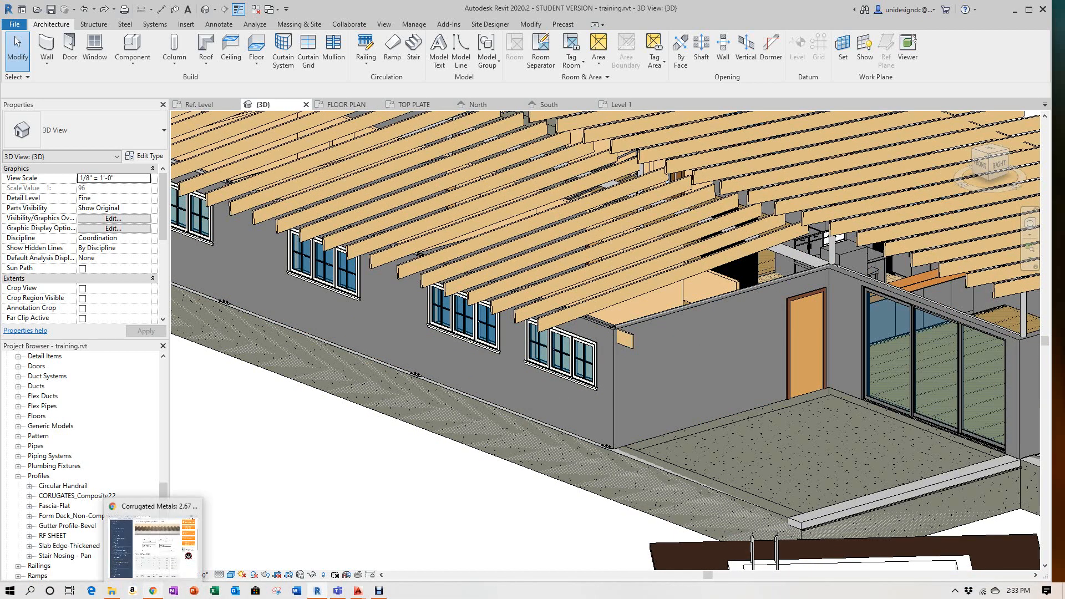
{"action": "left_click", "coordinate": [166, 533]}
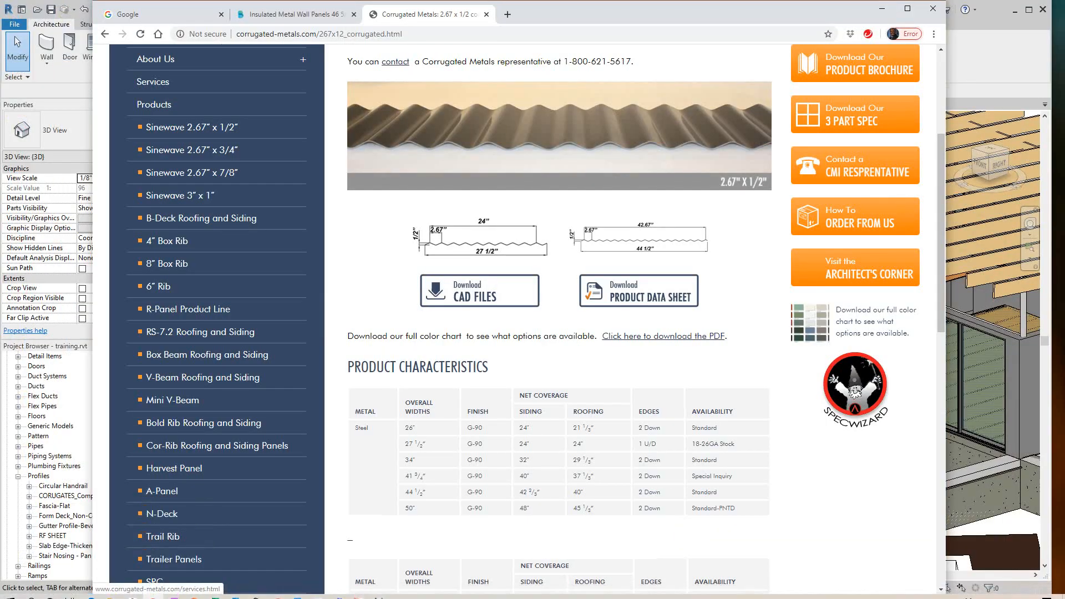
{"action": "left_click", "coordinate": [291, 14]}
{"action": "scroll", "coordinate": [408, 139], "scroll_direction": "up", "scroll_amount": 4}
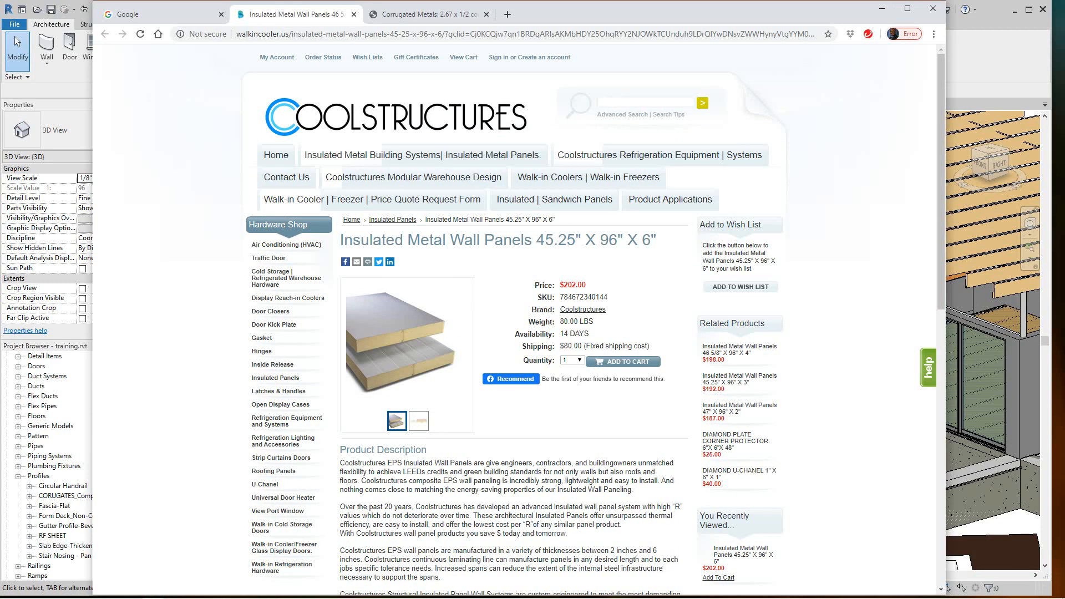
{"action": "mouse_move", "coordinate": [400, 338]}
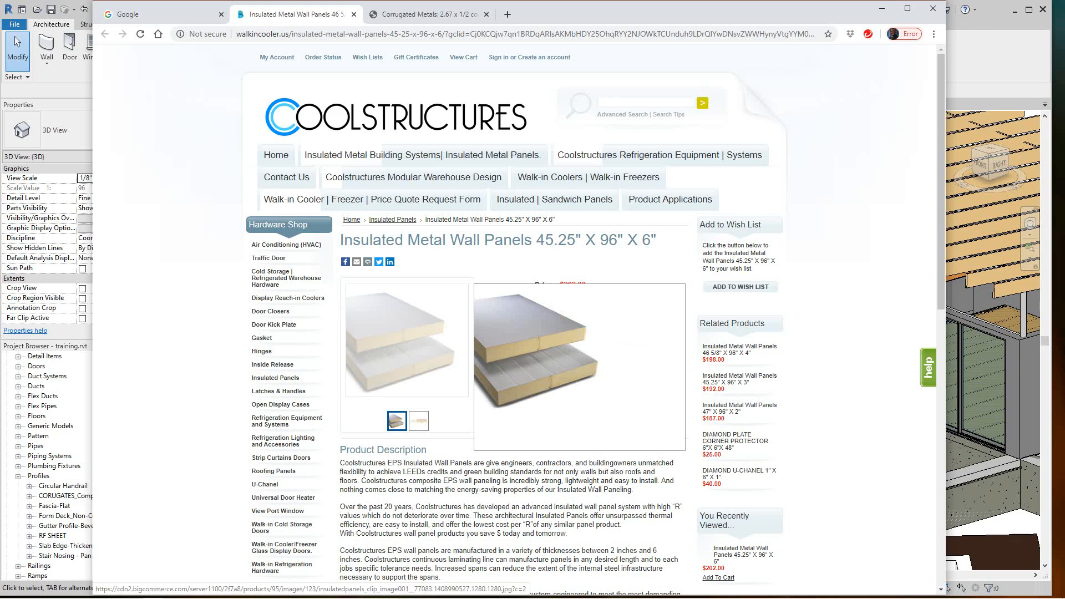
- Look through the insulated panel's product description and the related panels listed on the same page
{"action": "scroll", "coordinate": [499, 333], "scroll_direction": "down", "scroll_amount": 4}
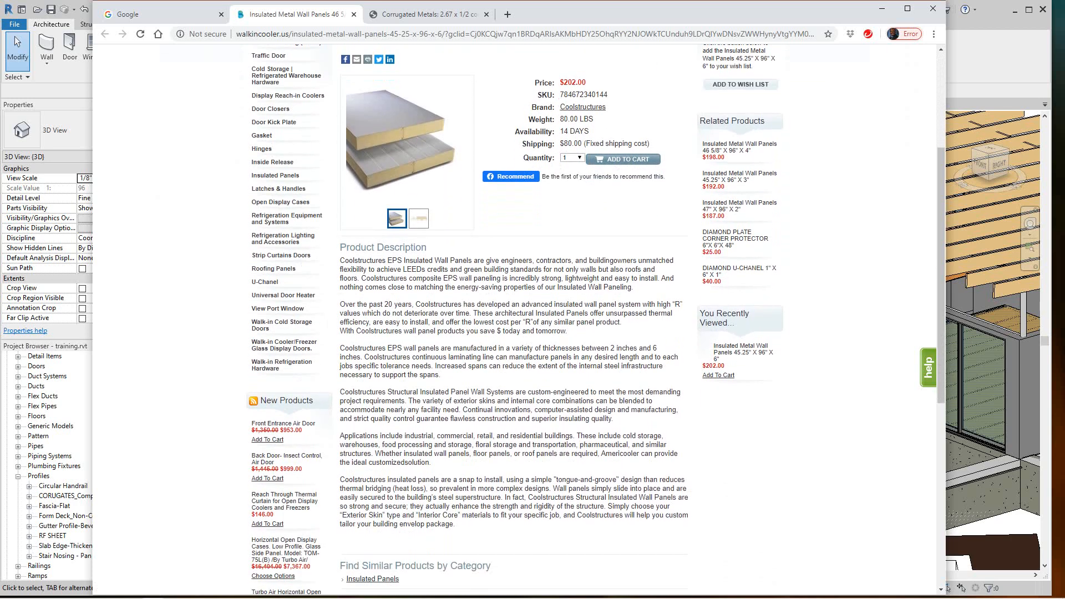
{"action": "scroll", "coordinate": [499, 333], "scroll_direction": "down", "scroll_amount": 3}
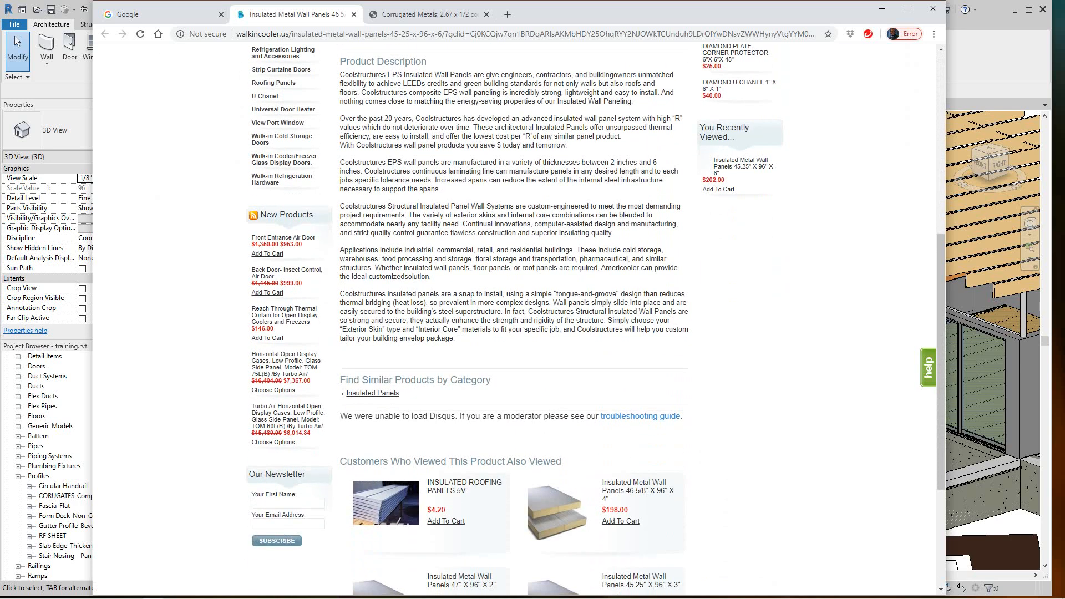
{"action": "scroll", "coordinate": [382, 502], "scroll_direction": "down", "scroll_amount": 4}
{"action": "scroll", "coordinate": [383, 502], "scroll_direction": "up", "scroll_amount": 2}
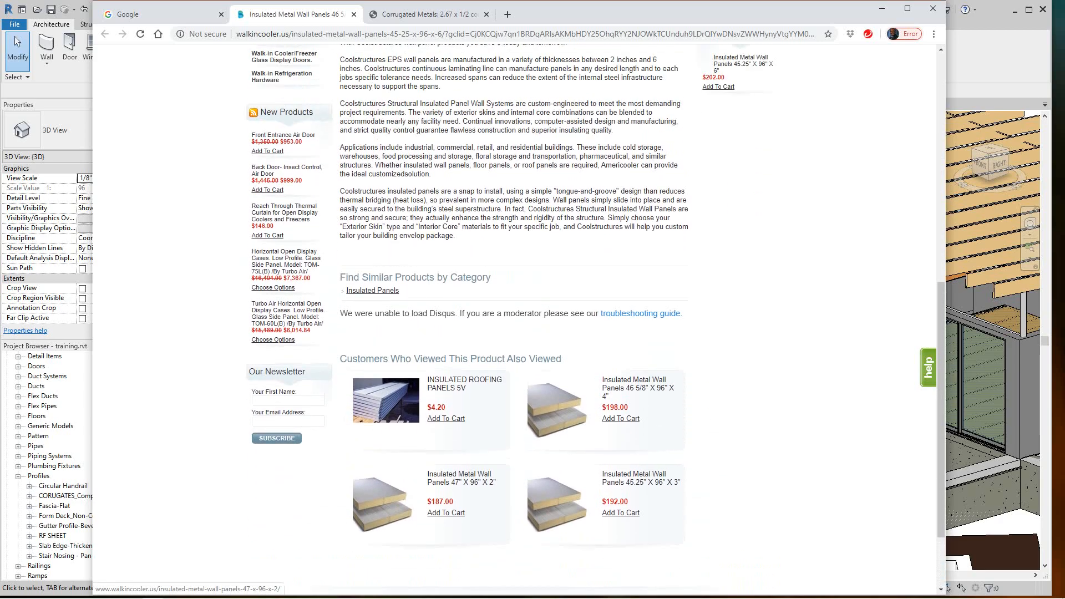
{"action": "scroll", "coordinate": [383, 502], "scroll_direction": "up", "scroll_amount": 9}
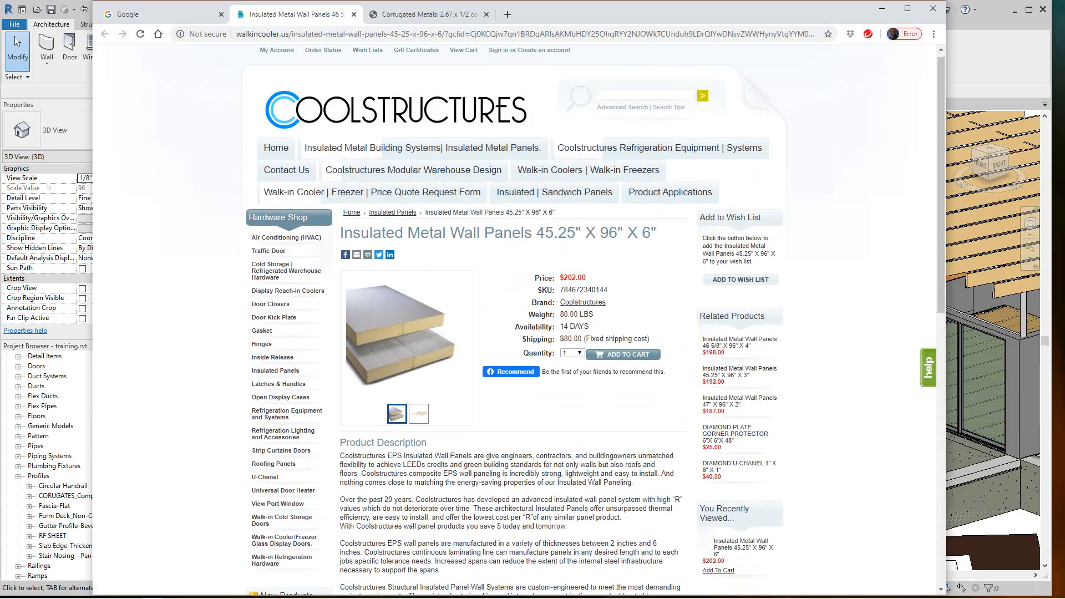
{"action": "scroll", "coordinate": [738, 75], "scroll_direction": "down", "scroll_amount": 10}
{"action": "scroll", "coordinate": [737, 75], "scroll_direction": "up", "scroll_amount": 5}
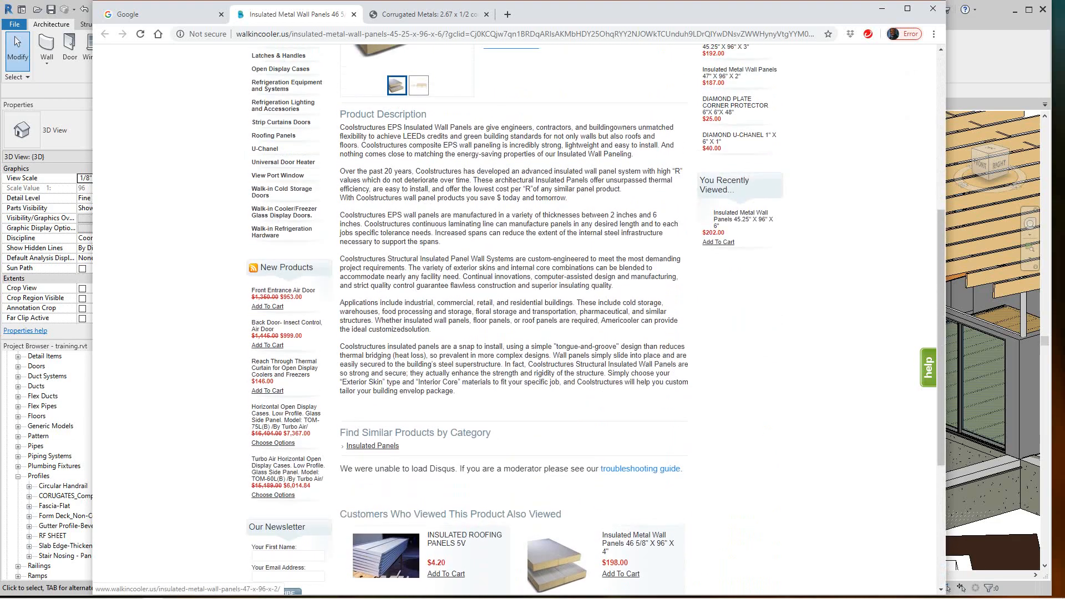
- Show the insulated panel's dimensioned section image, and return to Revit
{"action": "scroll", "coordinate": [737, 75], "scroll_direction": "up", "scroll_amount": 6}
{"action": "mouse_move", "coordinate": [554, 200]}
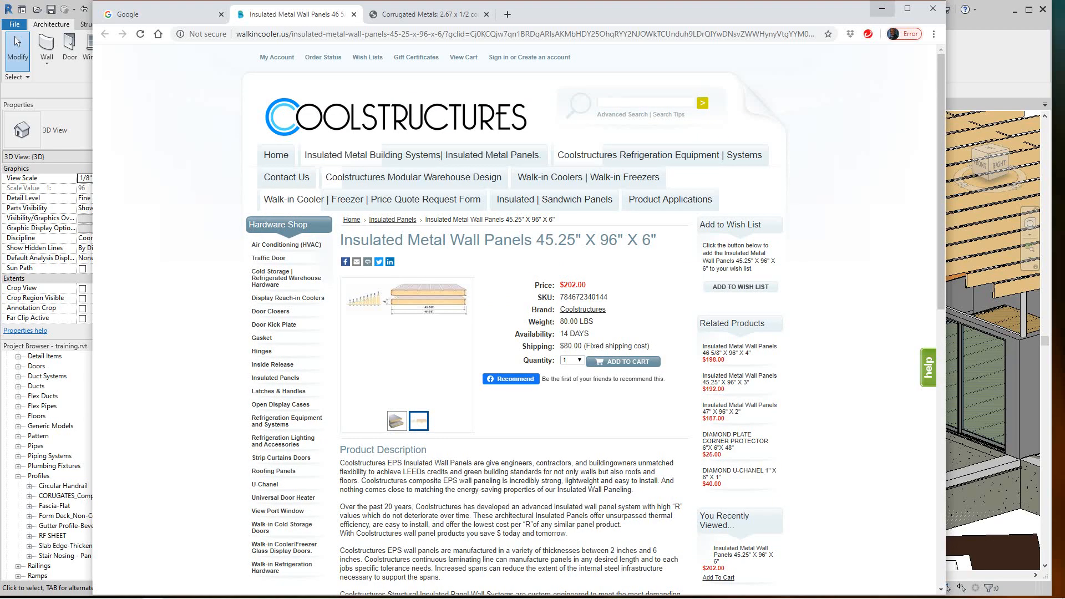
{"action": "left_click", "coordinate": [882, 8]}
- Examine the rafter ends and the top of the walls at the front corner of the house
{"action": "scroll", "coordinate": [555, 344], "scroll_direction": "down", "scroll_amount": 2}
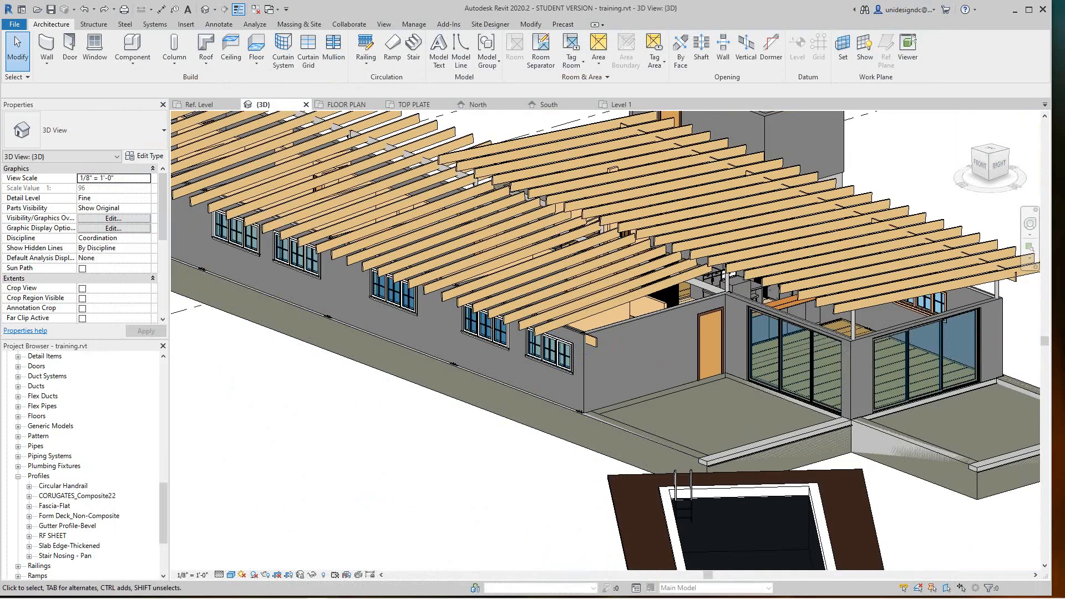
{"action": "scroll", "coordinate": [555, 344], "scroll_direction": "up", "scroll_amount": 2}
{"action": "scroll", "coordinate": [410, 382], "scroll_direction": "up", "scroll_amount": 3}
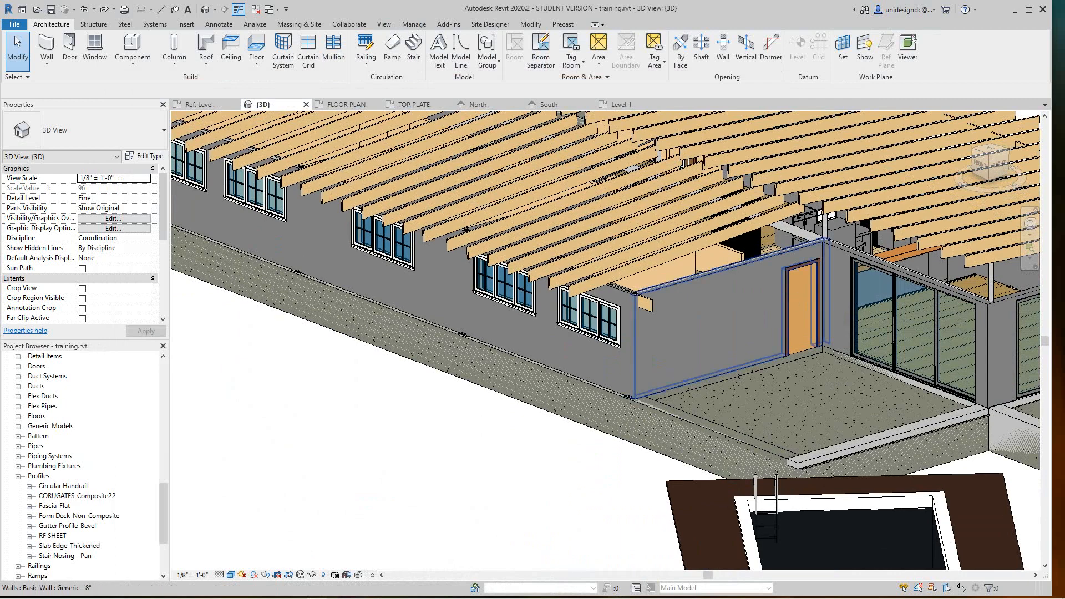
{"action": "scroll", "coordinate": [638, 333], "scroll_direction": "up", "scroll_amount": 5}
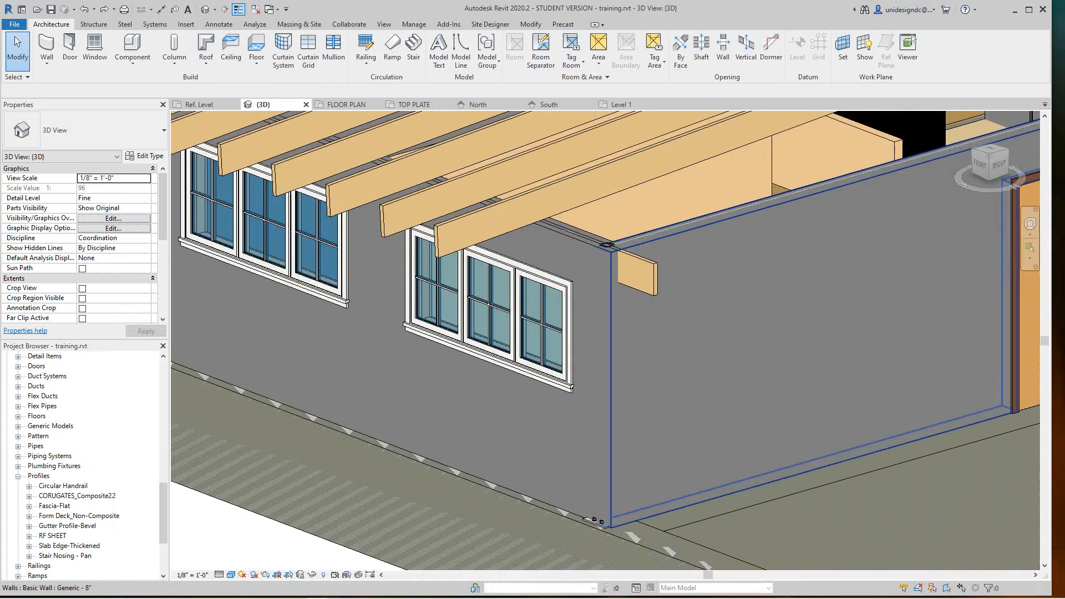
{"action": "scroll", "coordinate": [610, 361], "scroll_direction": "up", "scroll_amount": 2}
{"action": "scroll", "coordinate": [610, 361], "scroll_direction": "up", "scroll_amount": 3}
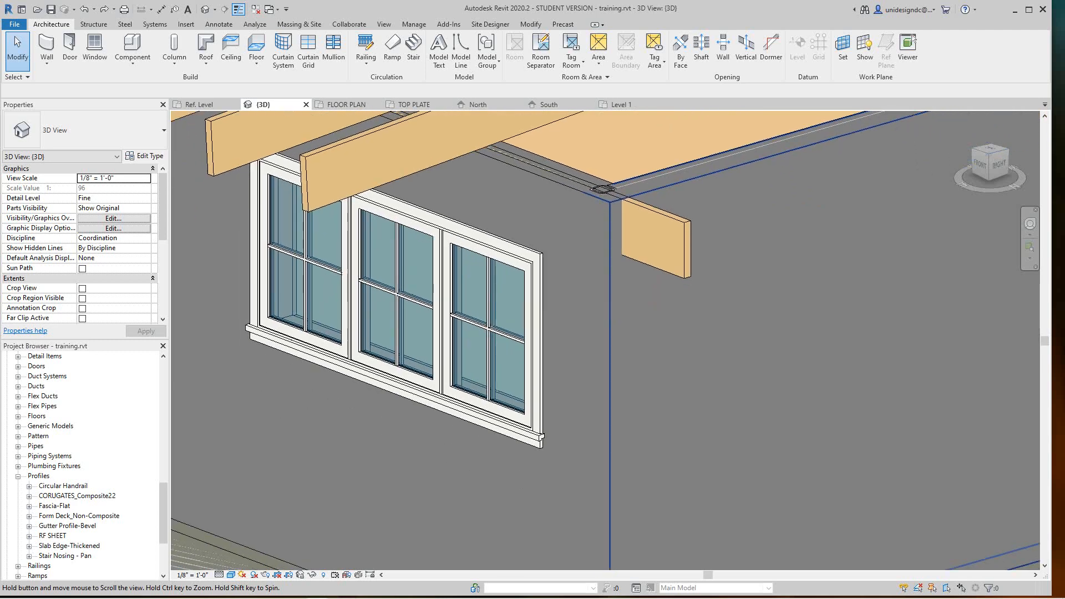
{"action": "scroll", "coordinate": [708, 236], "scroll_direction": "down", "scroll_amount": 2}
{"action": "scroll", "coordinate": [688, 246], "scroll_direction": "down", "scroll_amount": 3}
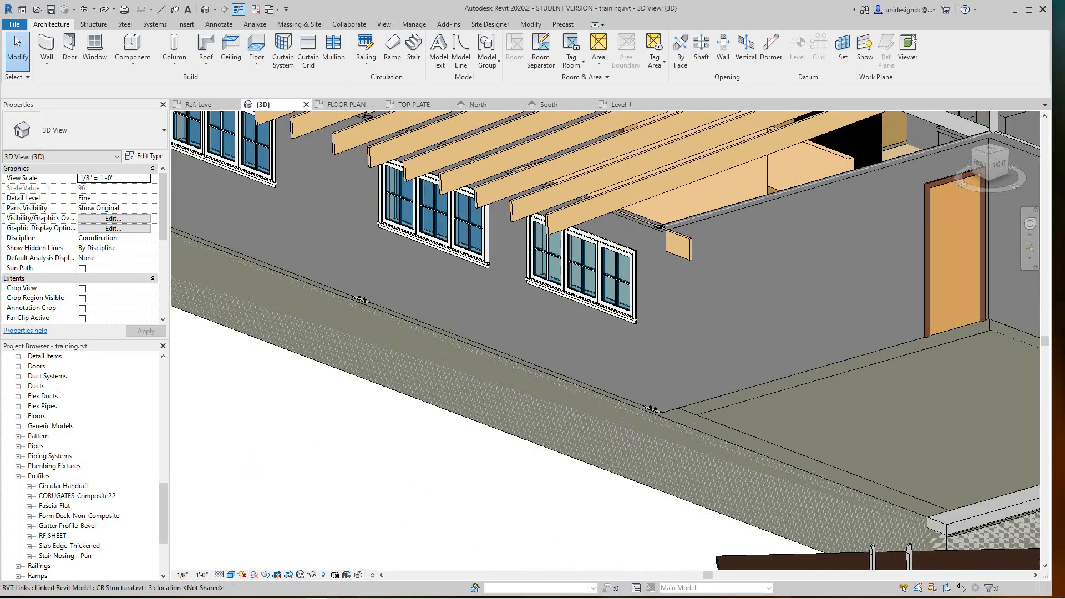
- Review the rafter overhangs above the window wall, and bring the whole rafter layout of the house into view
{"action": "middle_click_drag", "start_coordinate": [718, 316], "coordinate": [705, 395]}
{"action": "scroll", "coordinate": [674, 323], "scroll_direction": "up", "scroll_amount": 2}
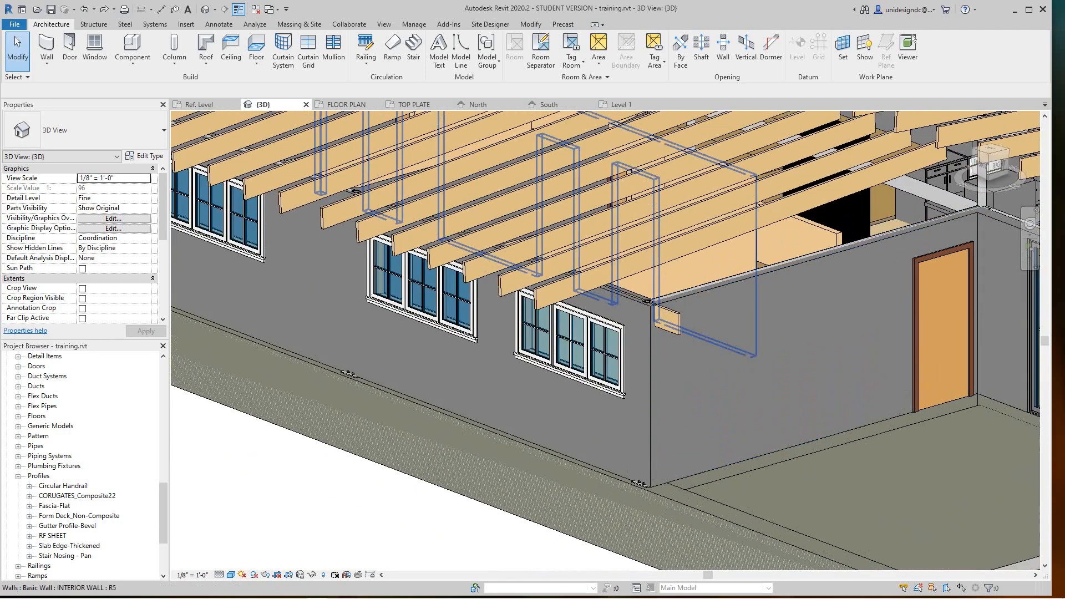
{"action": "left_click", "coordinate": [672, 326]}
{"action": "key", "text": "Escape"}
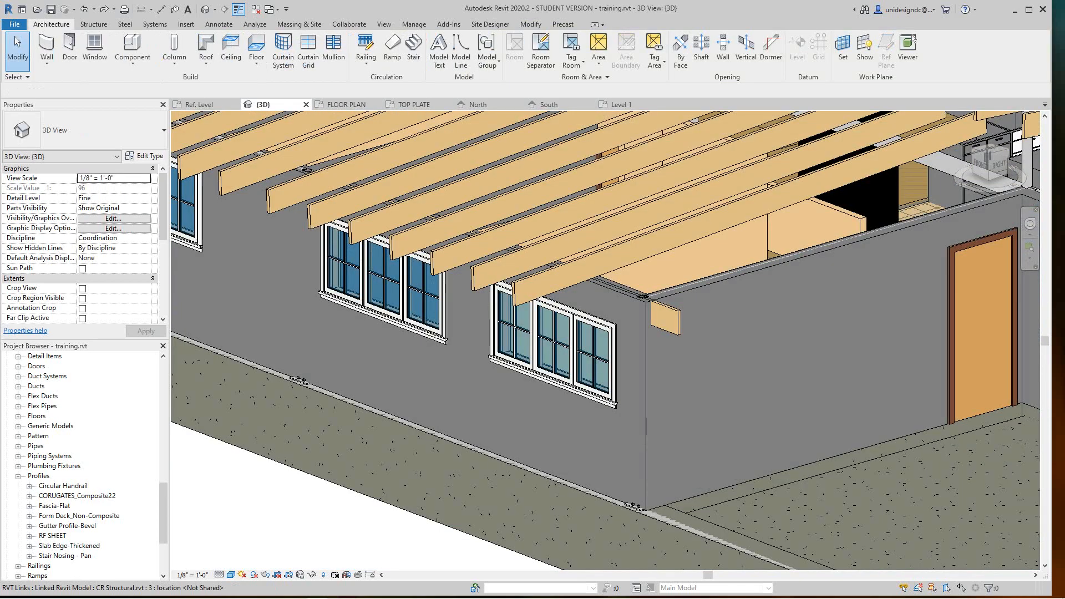
{"action": "scroll", "coordinate": [681, 327], "scroll_direction": "down", "scroll_amount": 2}
{"action": "scroll", "coordinate": [398, 428], "scroll_direction": "down", "scroll_amount": 2}
{"action": "middle_click_drag", "start_coordinate": [399, 430], "coordinate": [438, 429]}
{"action": "mouse_move", "coordinate": [379, 598]}
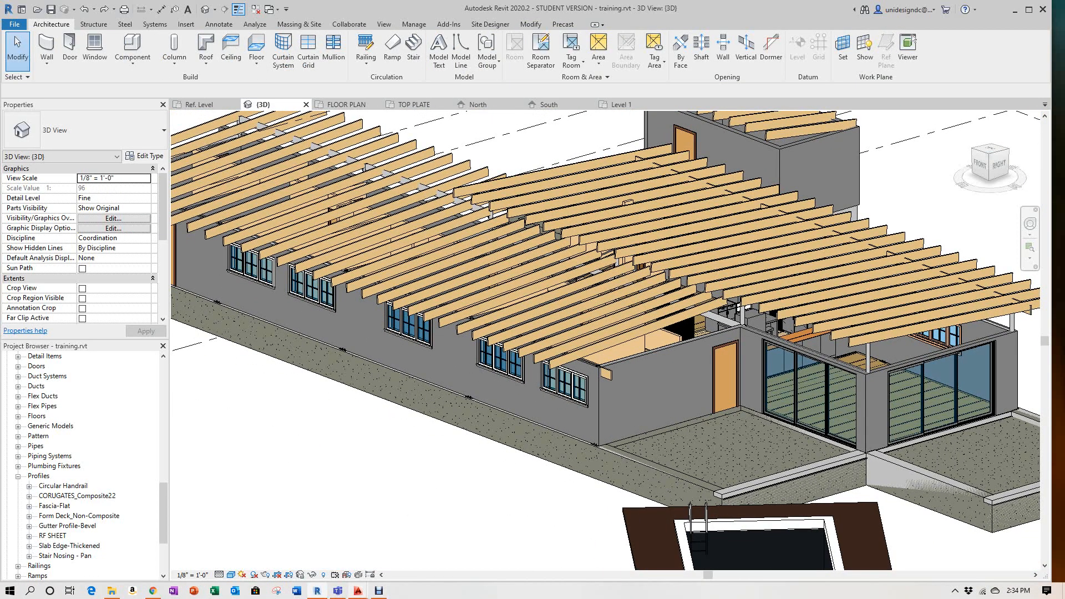
{"action": "mouse_move", "coordinate": [317, 590]}
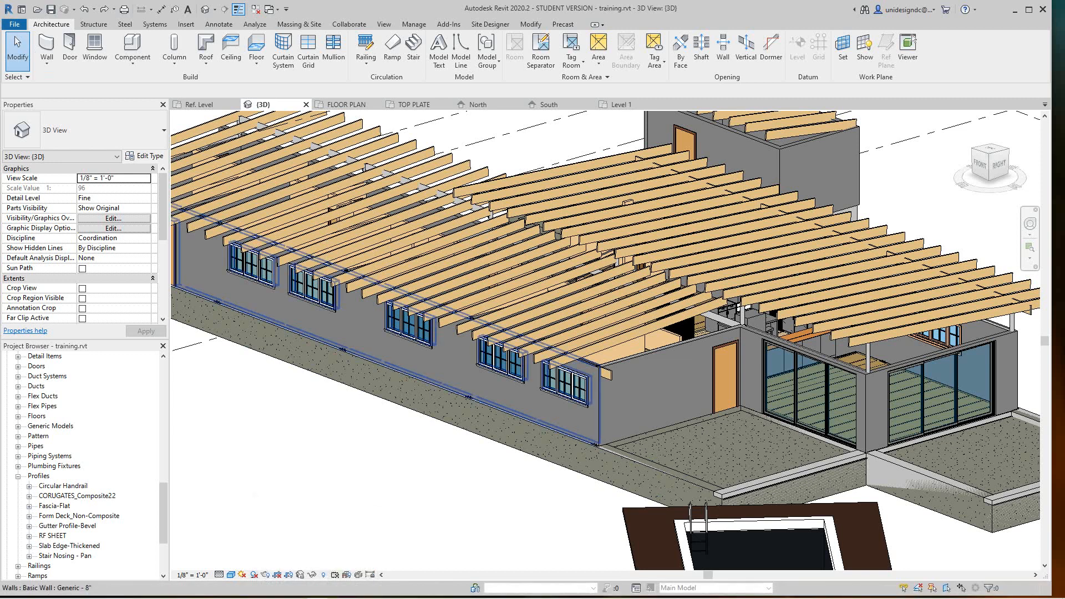
- Create a new family from the Profile-Hosted.rft template
{"action": "left_click", "coordinate": [15, 23]}
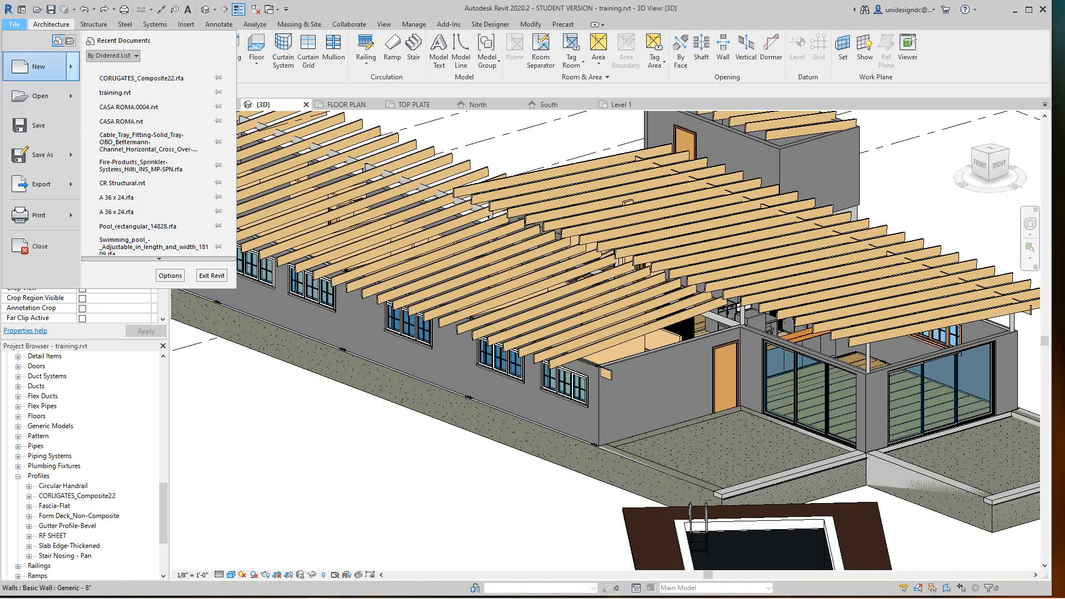
{"action": "mouse_move", "coordinate": [40, 67]}
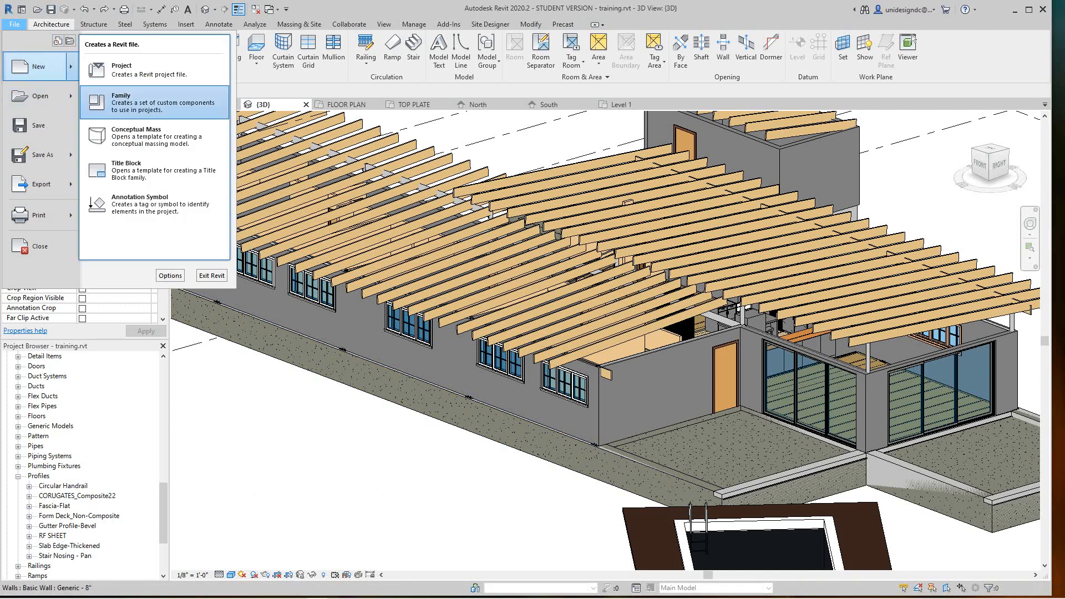
{"action": "left_click", "coordinate": [121, 103]}
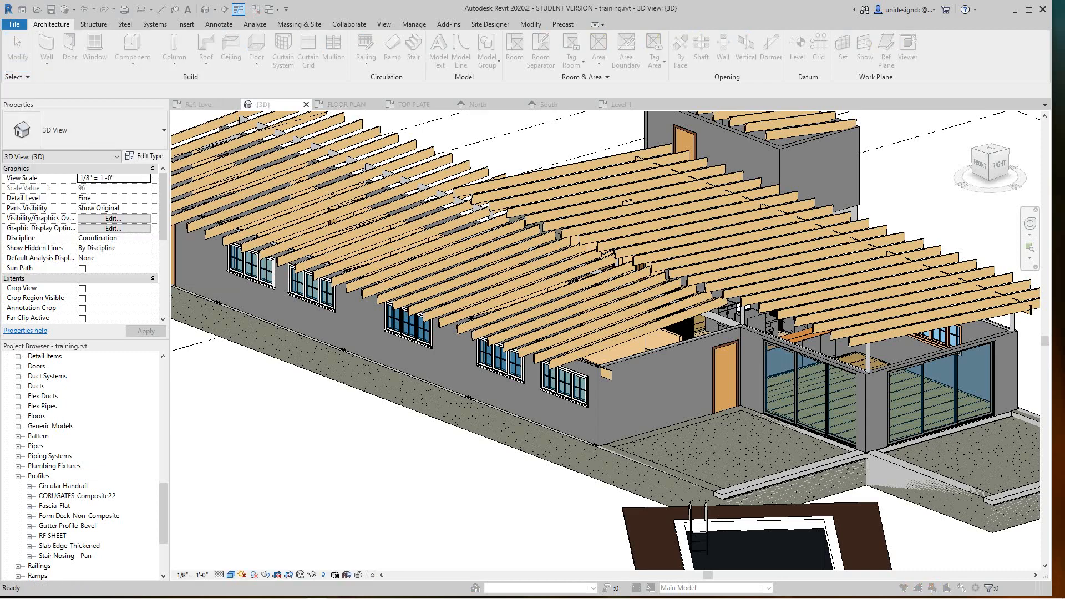
{"action": "scroll", "coordinate": [444, 271], "scroll_direction": "down", "scroll_amount": 12}
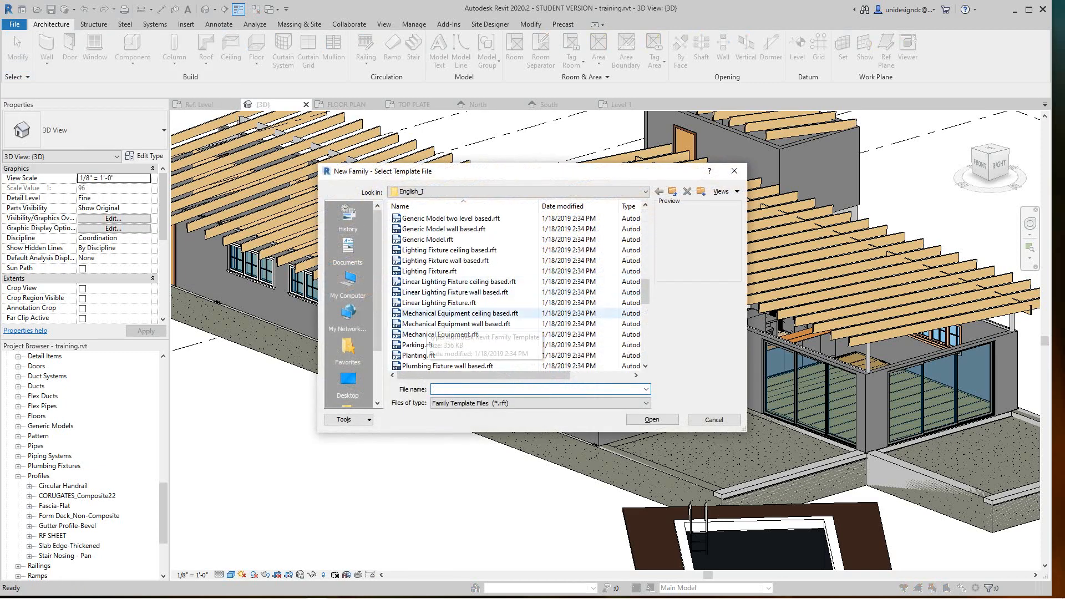
{"action": "scroll", "coordinate": [443, 332], "scroll_direction": "down", "scroll_amount": 3}
{"action": "left_click", "coordinate": [427, 302]}
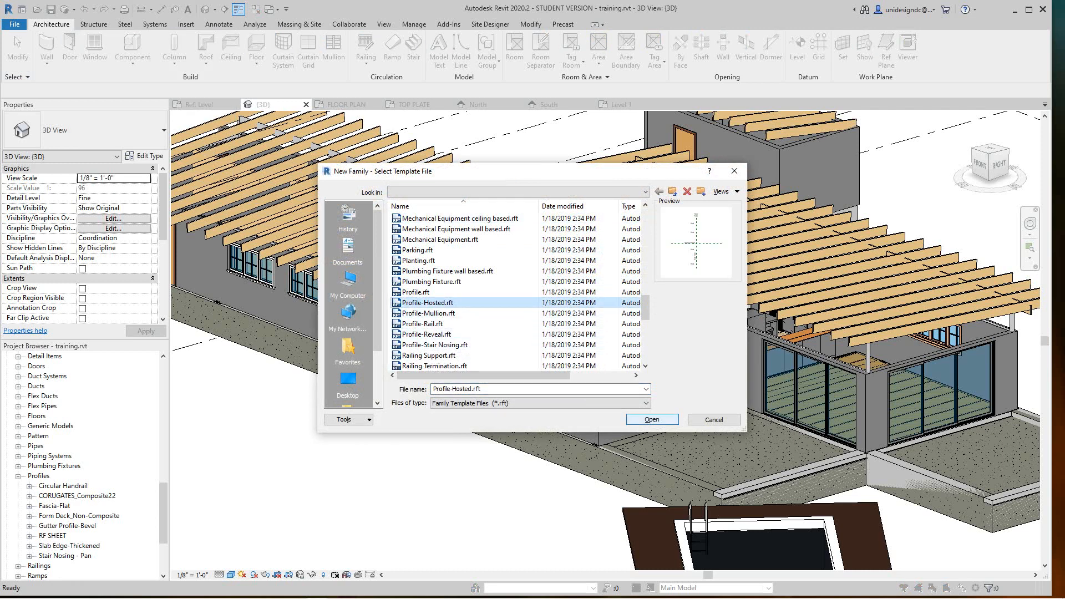
{"action": "left_click", "coordinate": [651, 419]}
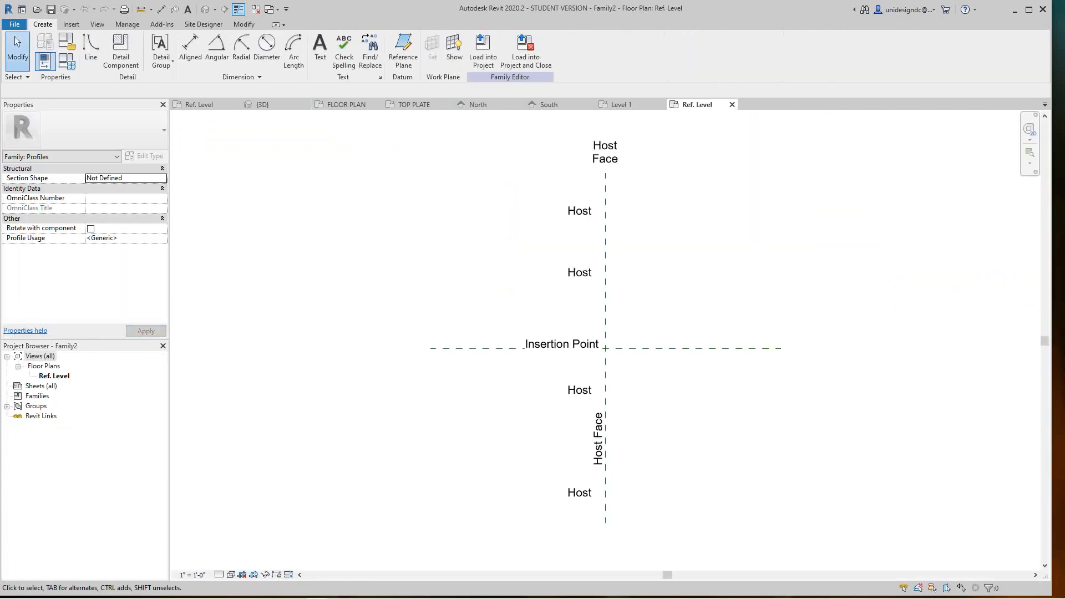
- Import the CAD file 1_2 X 267_27.5.dwg into the profile family's reference level view
{"action": "scroll", "coordinate": [606, 311], "scroll_direction": "up", "scroll_amount": 4}
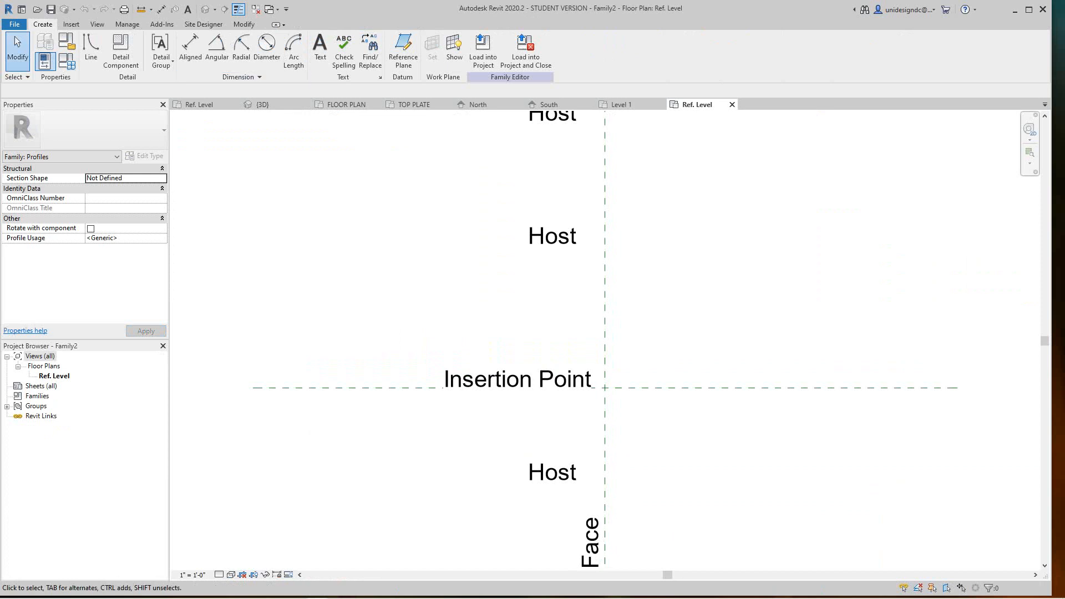
{"action": "left_click", "coordinate": [71, 24]}
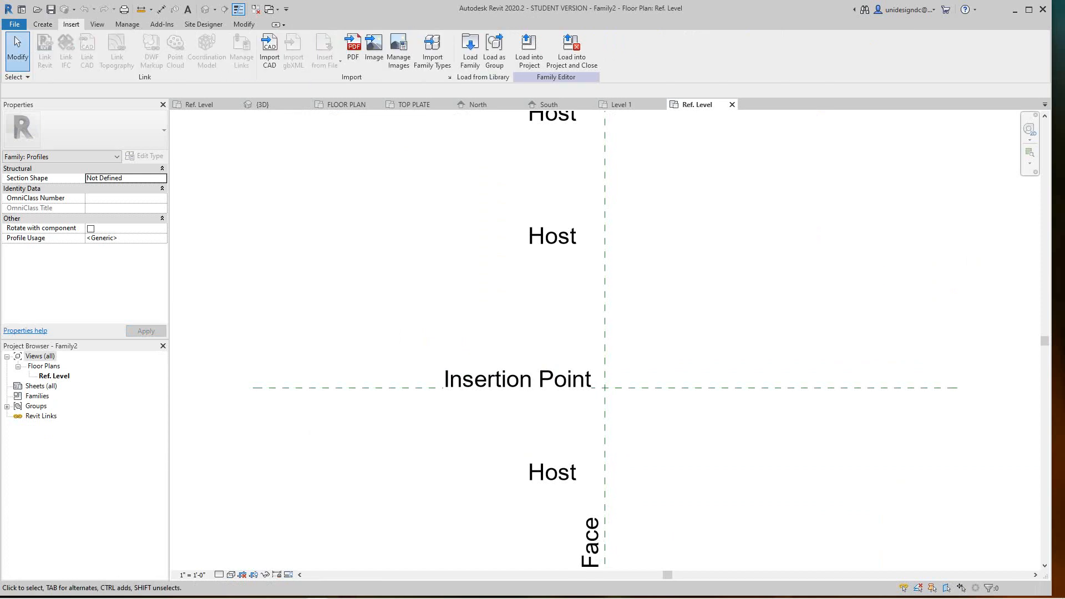
{"action": "left_click", "coordinate": [269, 52]}
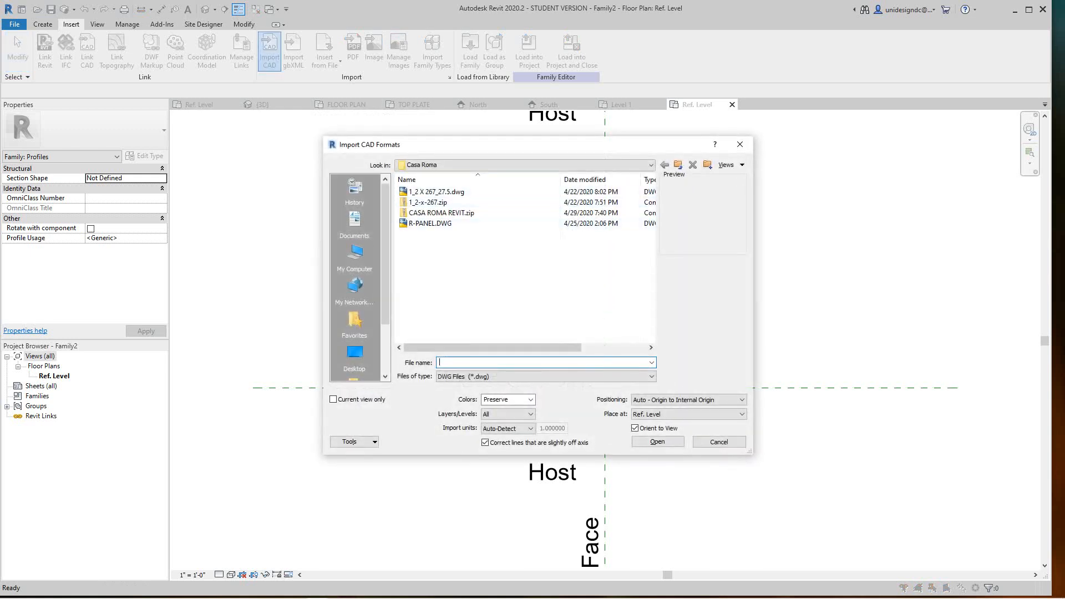
{"action": "left_click", "coordinate": [437, 192]}
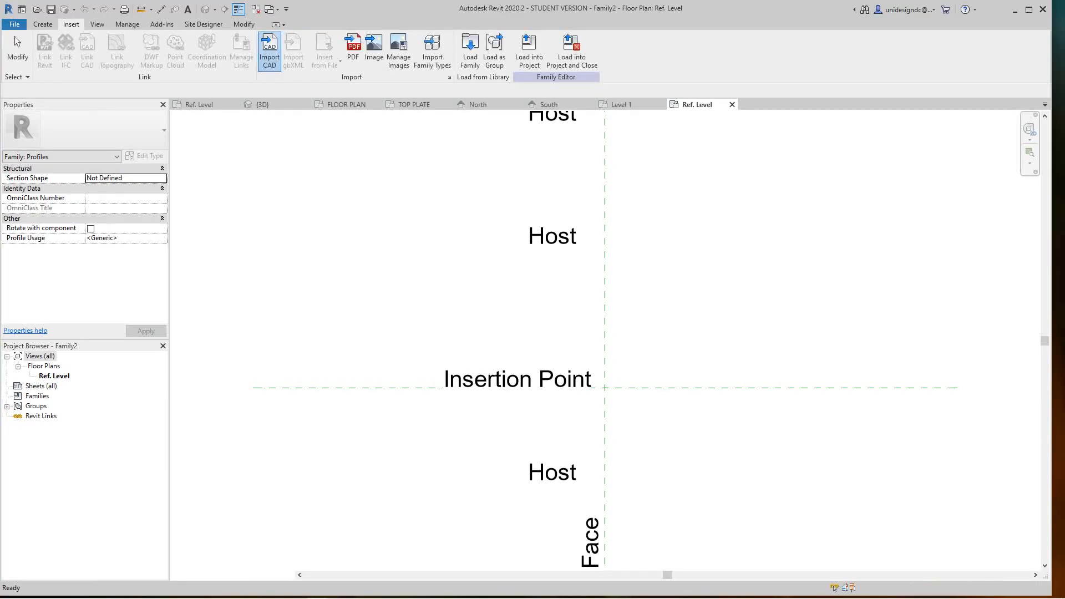
{"action": "scroll", "coordinate": [583, 245], "scroll_direction": "up", "scroll_amount": 5}
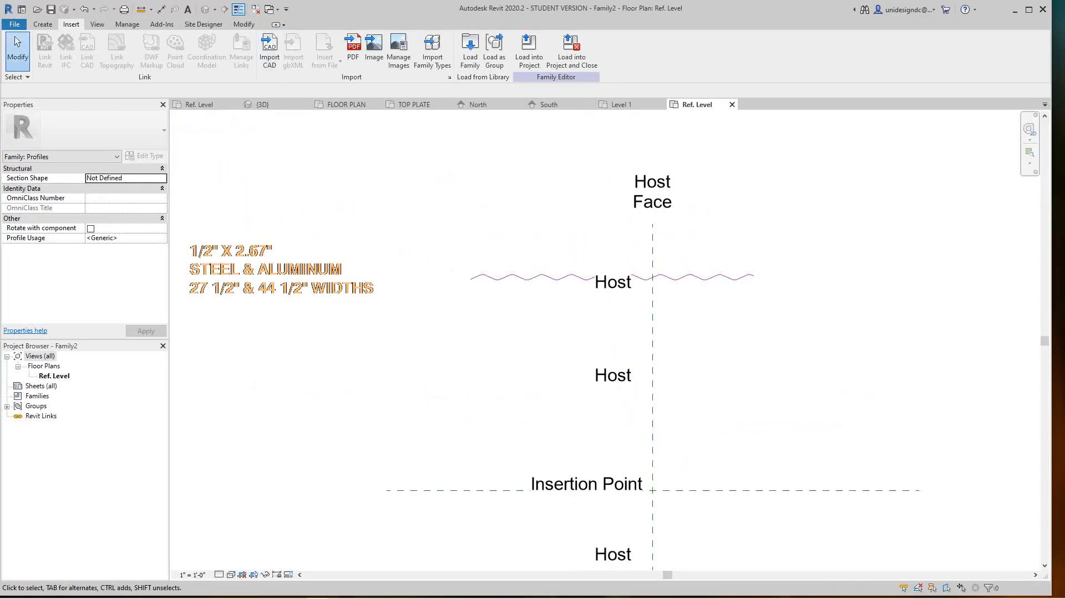
{"action": "scroll", "coordinate": [562, 284], "scroll_direction": "down", "scroll_amount": 3}
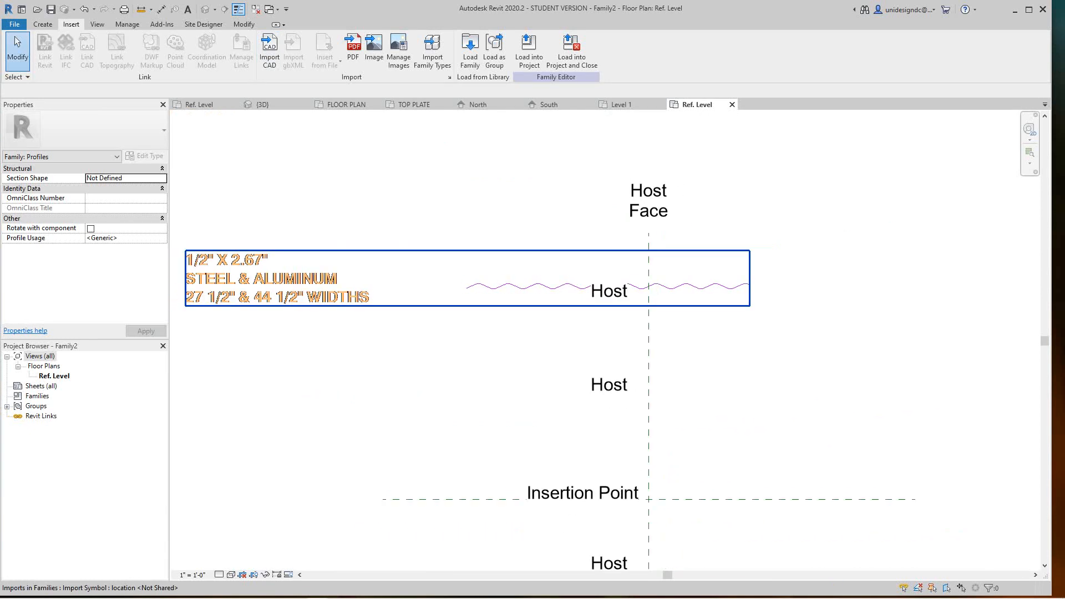
- Rotate the imported corrugated profile 90° clockwise so that it runs parallel to the Host Face plane
{"action": "middle_click_drag", "start_coordinate": [561, 292], "coordinate": [586, 333]}
{"action": "left_click", "coordinate": [587, 327]}
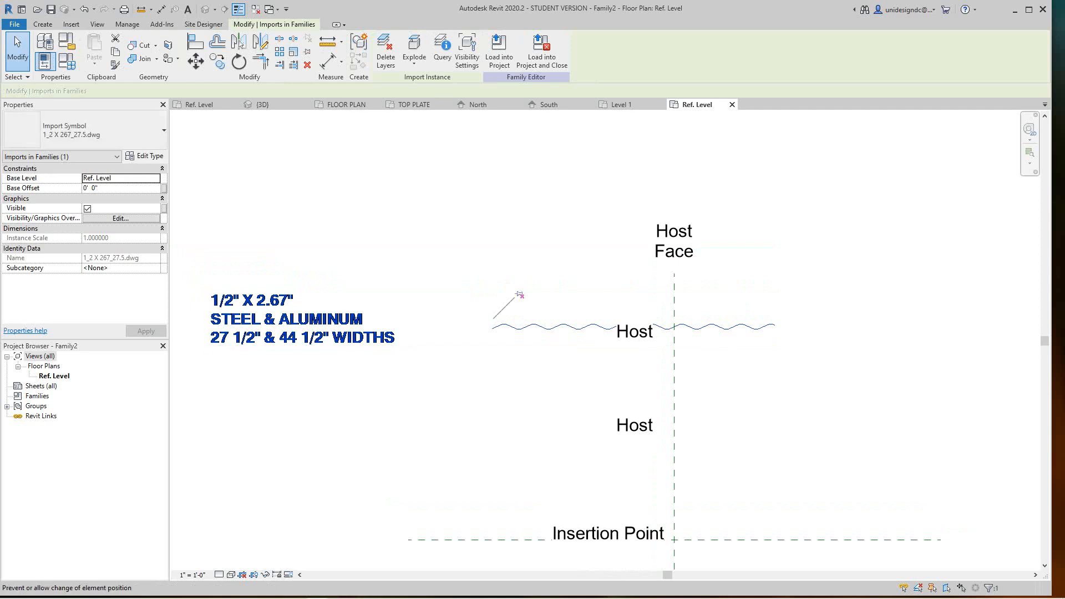
{"action": "key", "text": "r"}
{"action": "key", "text": "o"}
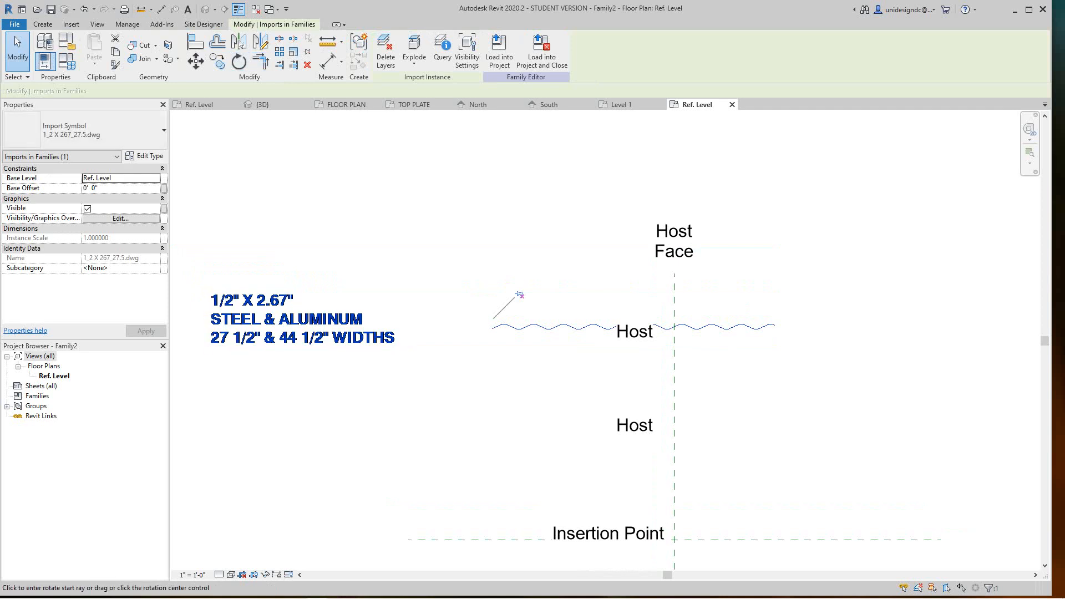
{"action": "left_click", "coordinate": [493, 195]}
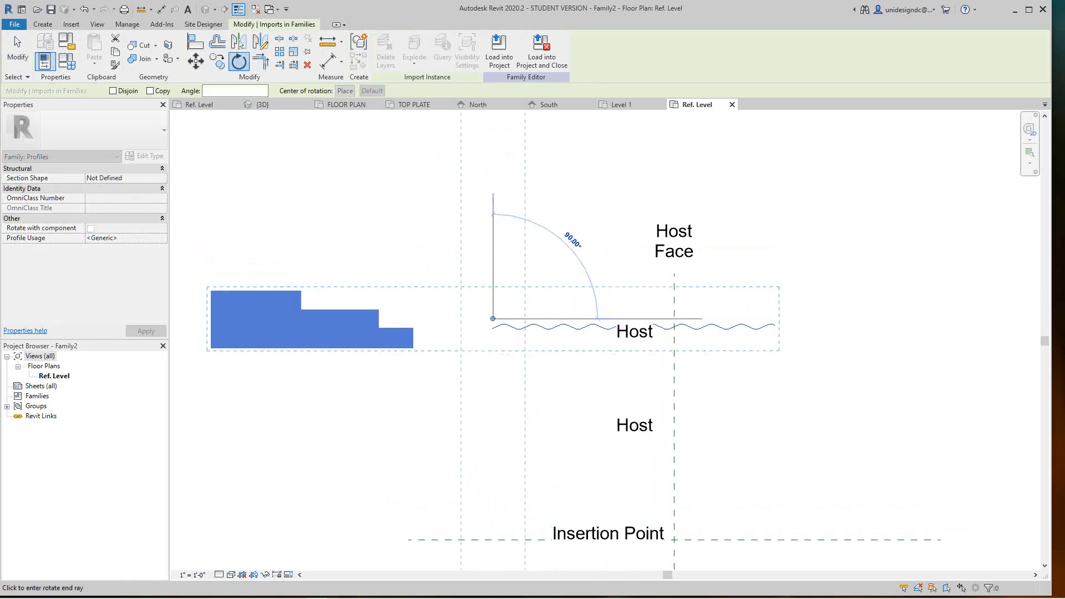
{"action": "left_click", "coordinate": [702, 319]}
{"action": "scroll", "coordinate": [876, 297], "scroll_direction": "down", "scroll_amount": 2}
{"action": "middle_click_drag", "start_coordinate": [876, 297], "coordinate": [853, 258]}
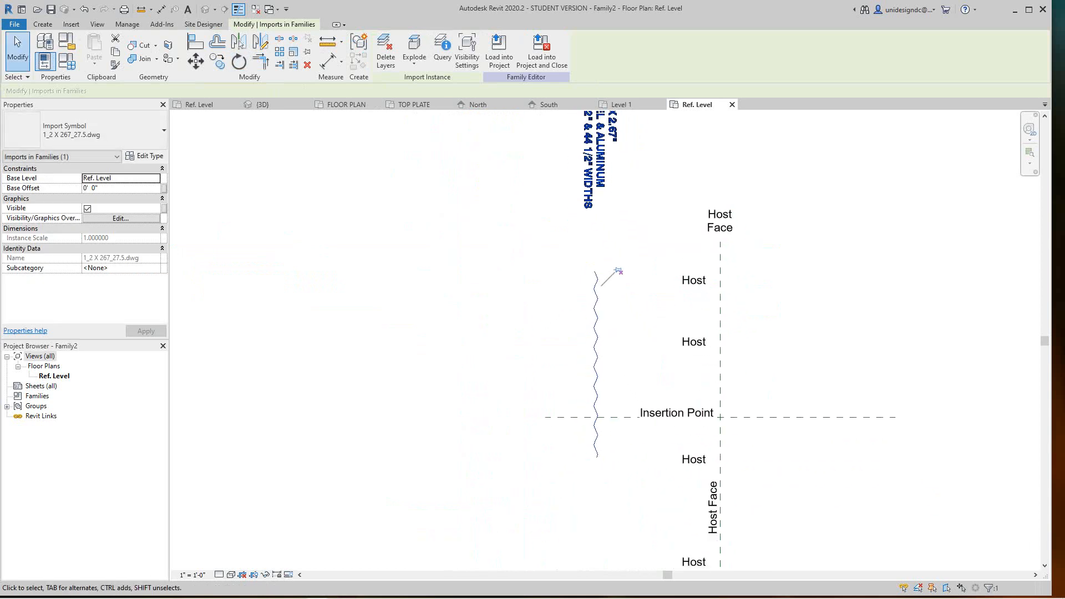
- Move the corrugated import to the outer side of the Host Face plane, with its lower end on the Insertion Point plane
{"action": "left_click_drag", "start_coordinate": [617, 271], "coordinate": [765, 238]}
{"action": "scroll", "coordinate": [749, 413], "scroll_direction": "up", "scroll_amount": 4}
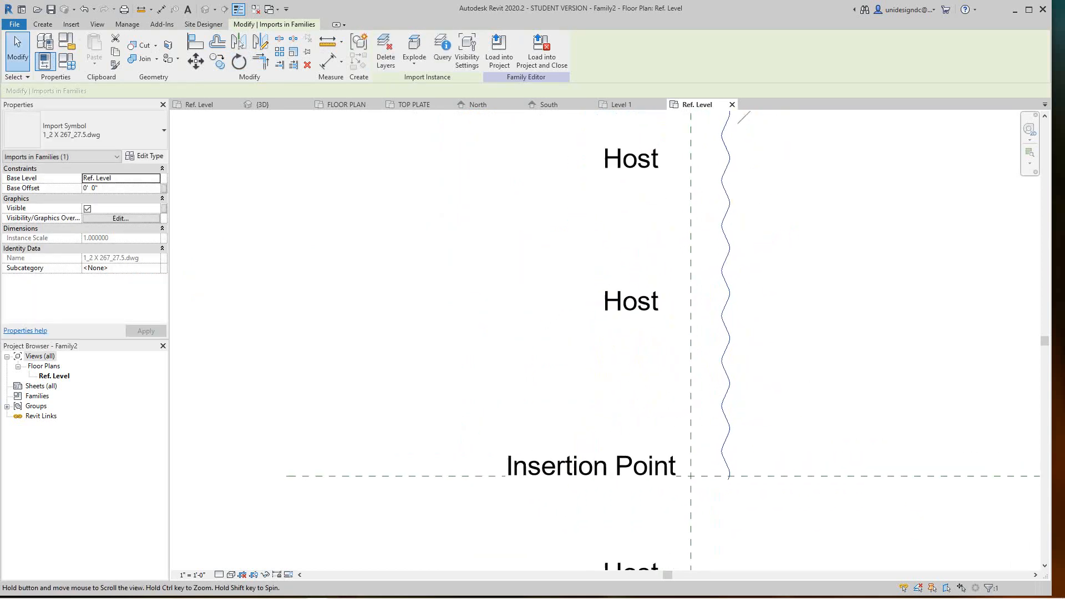
{"action": "scroll", "coordinate": [727, 381], "scroll_direction": "up", "scroll_amount": 4}
{"action": "left_click_drag", "start_coordinate": [753, 293], "coordinate": [694, 278]}
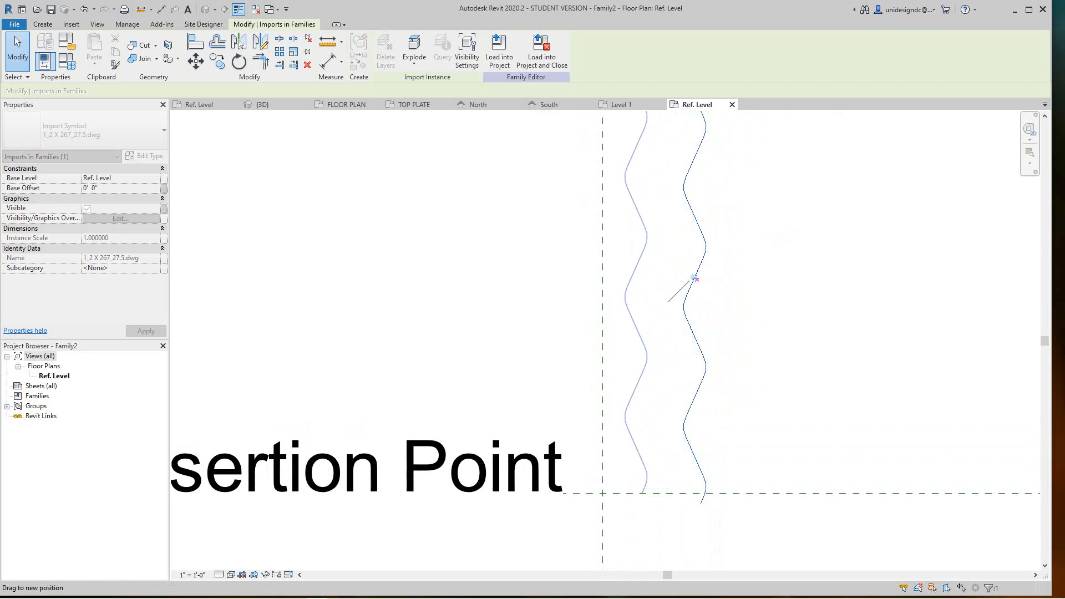
{"action": "key", "text": "Escape"}
{"action": "key", "text": "Escape"}
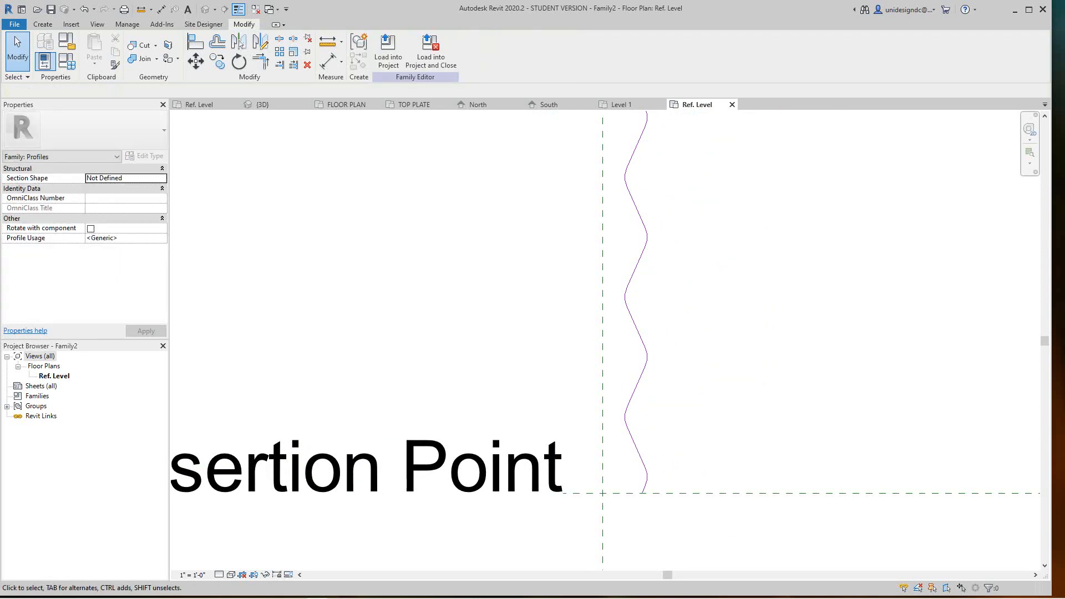
- Shift the corrugated import horizontally by its lower endpoint until its inner curves touch the Host Face plane
{"action": "left_click", "coordinate": [693, 278]}
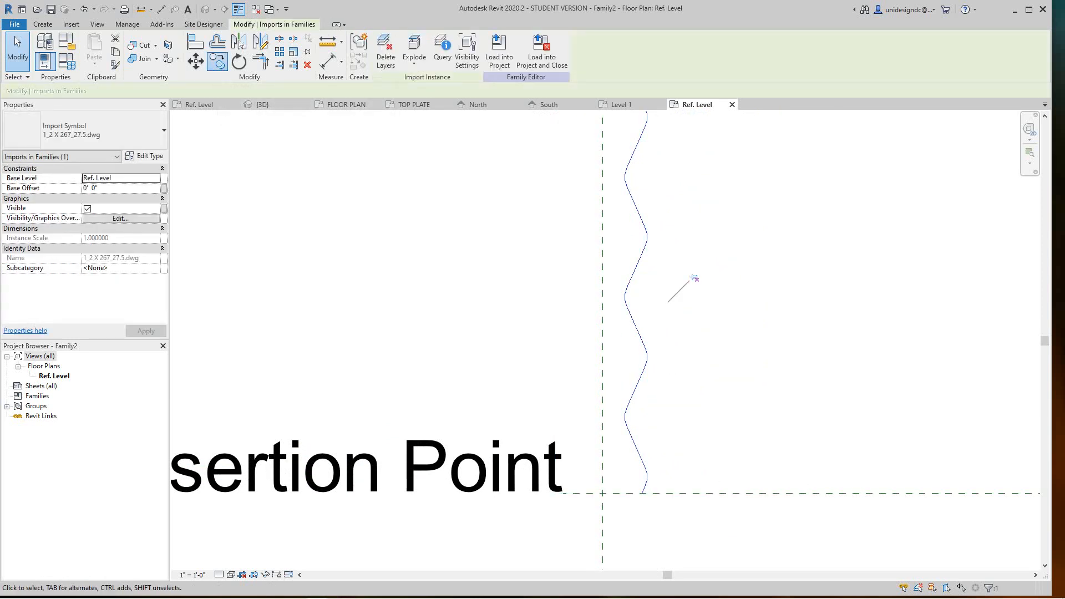
{"action": "left_click", "coordinate": [217, 61]}
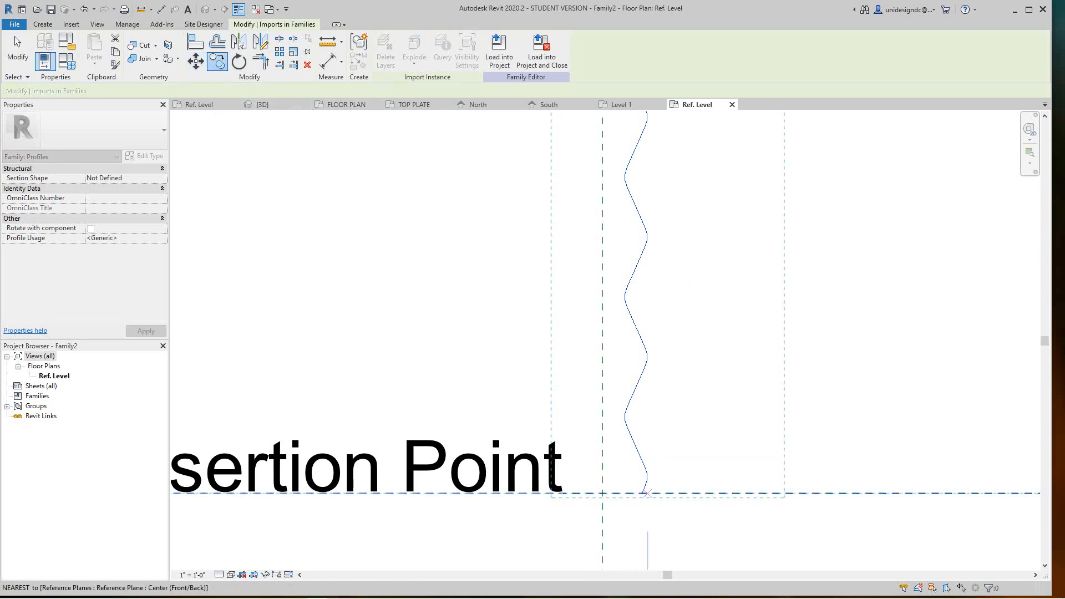
{"action": "left_click", "coordinate": [642, 493]}
{"action": "left_click", "coordinate": [619, 493]}
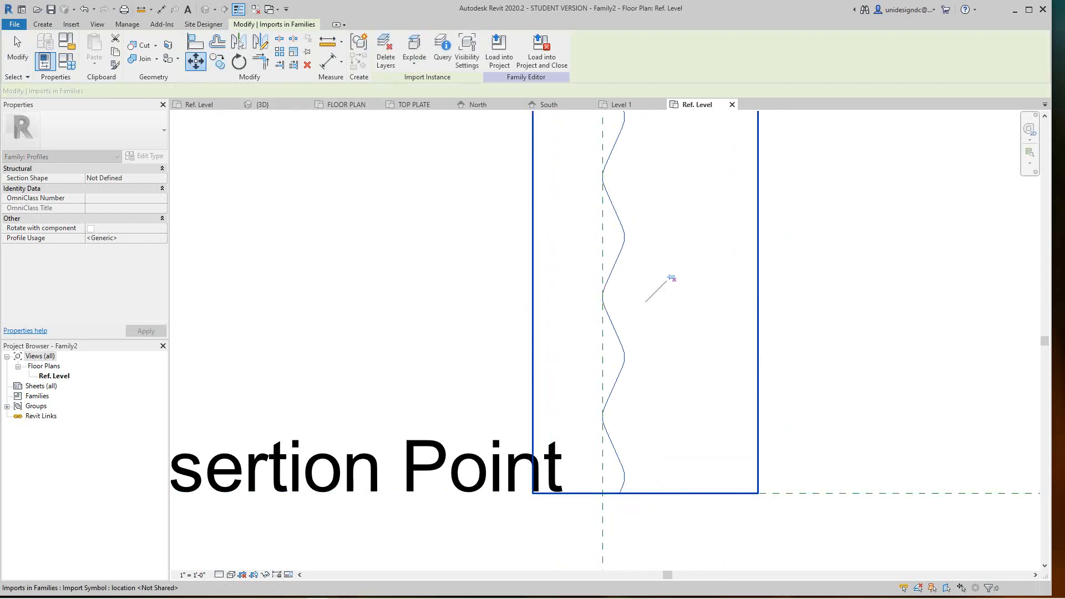
{"action": "key", "text": "Escape"}
- Check the corrugated profile's alignment with the Host Face and Insertion Point planes along its length
{"action": "scroll", "coordinate": [609, 310], "scroll_direction": "up", "scroll_amount": 1}
{"action": "scroll", "coordinate": [610, 308], "scroll_direction": "down", "scroll_amount": 4}
{"action": "scroll", "coordinate": [610, 333], "scroll_direction": "down", "scroll_amount": 5}
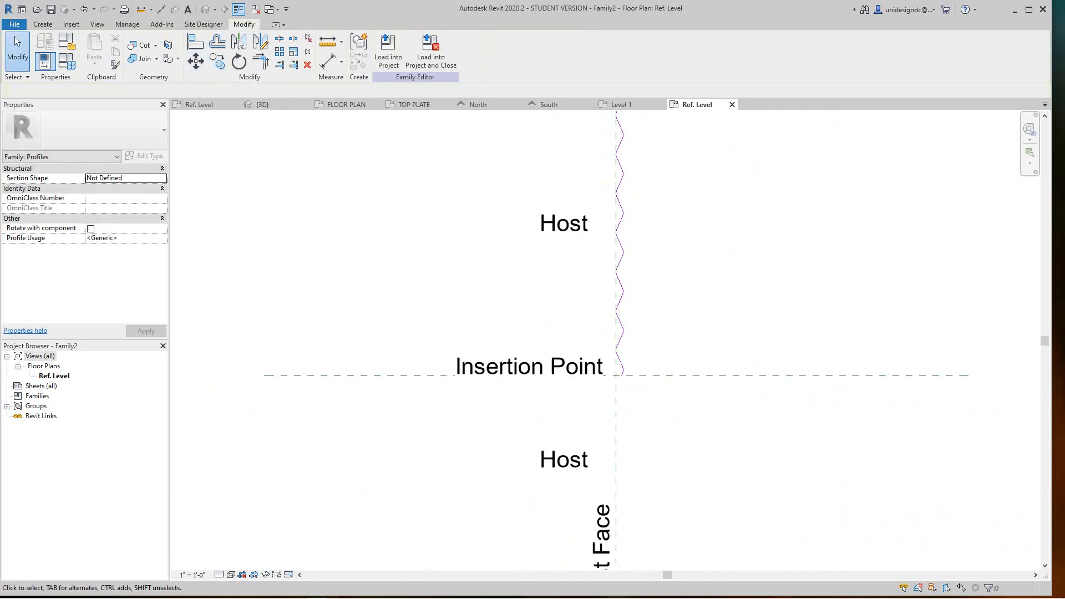
{"action": "scroll", "coordinate": [664, 366], "scroll_direction": "up", "scroll_amount": 3}
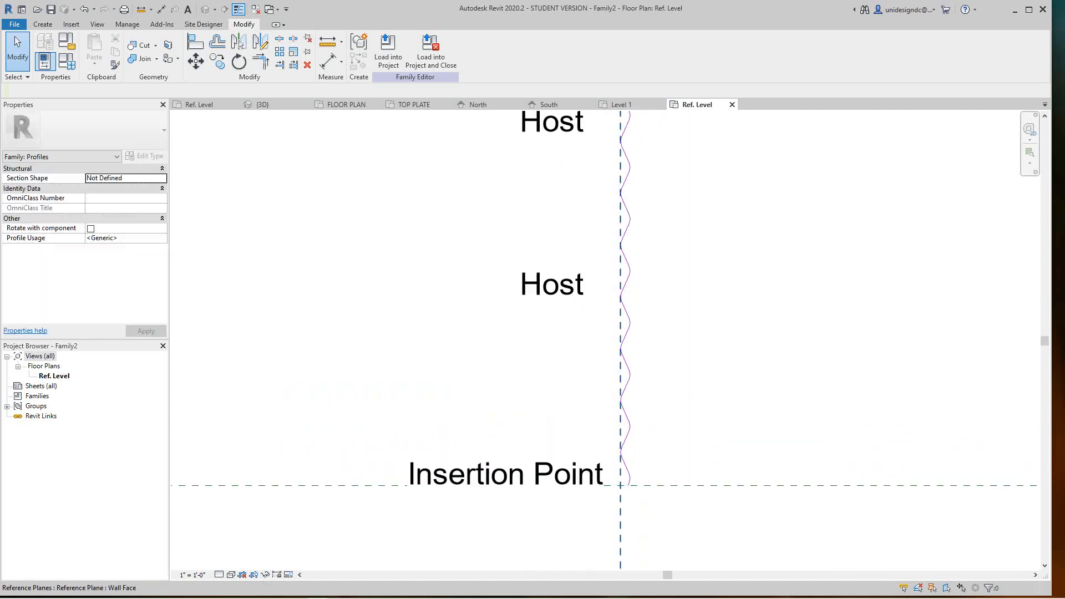
{"action": "scroll", "coordinate": [610, 561], "scroll_direction": "down", "scroll_amount": 3}
{"action": "scroll", "coordinate": [610, 560], "scroll_direction": "up", "scroll_amount": 2}
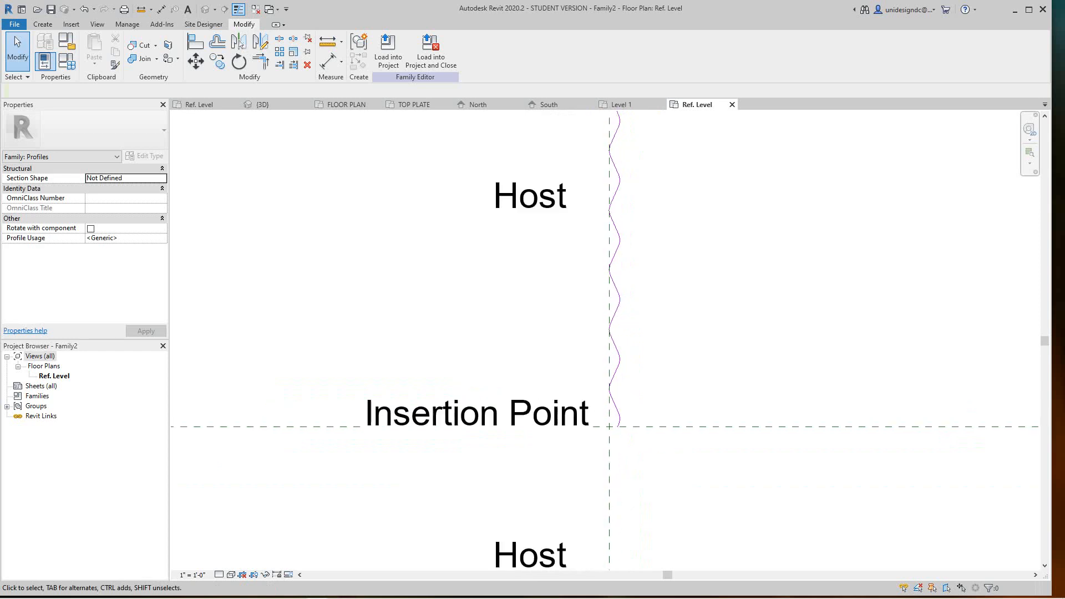
{"action": "scroll", "coordinate": [628, 401], "scroll_direction": "up", "scroll_amount": 3}
{"action": "scroll", "coordinate": [629, 408], "scroll_direction": "down", "scroll_amount": 1}
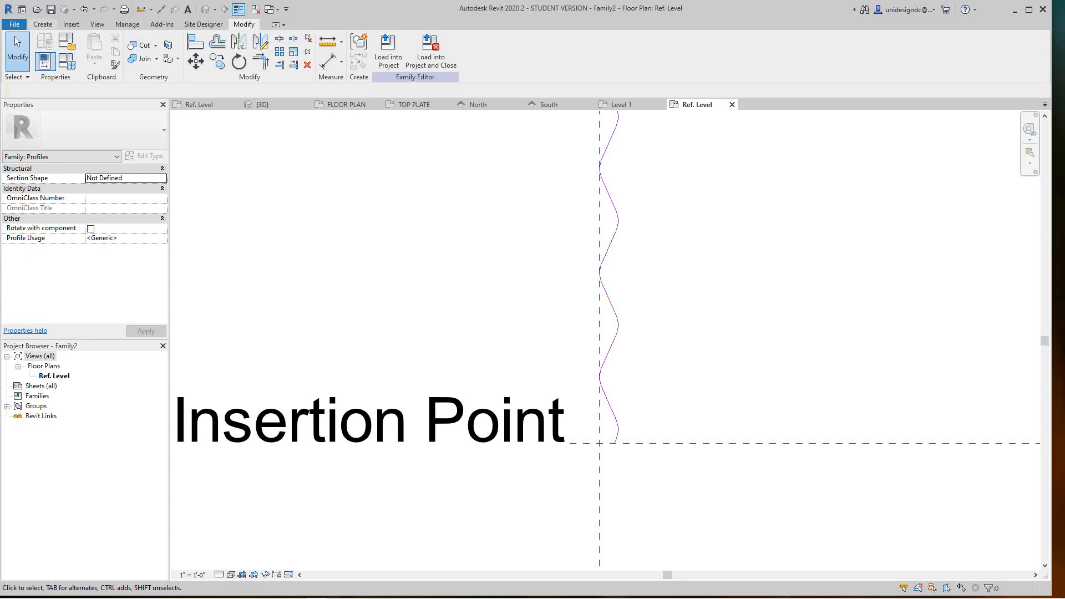
- Trace the imported corrugated profile with picked lines at zero offset, from the Insertion Point plane past the first inner curve
{"action": "left_click", "coordinate": [43, 24]}
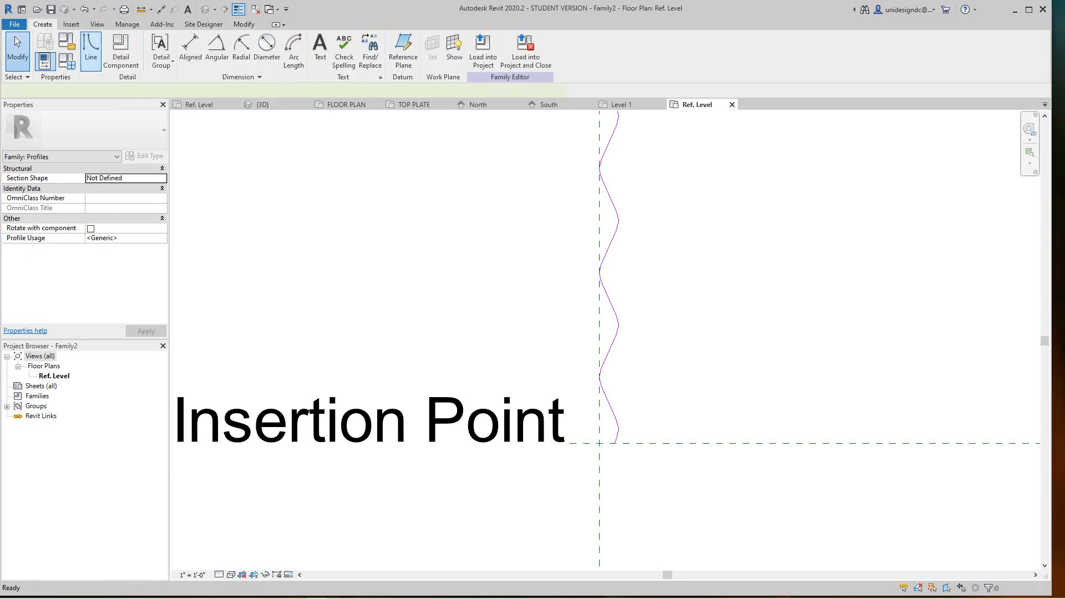
{"action": "left_click", "coordinate": [91, 49]}
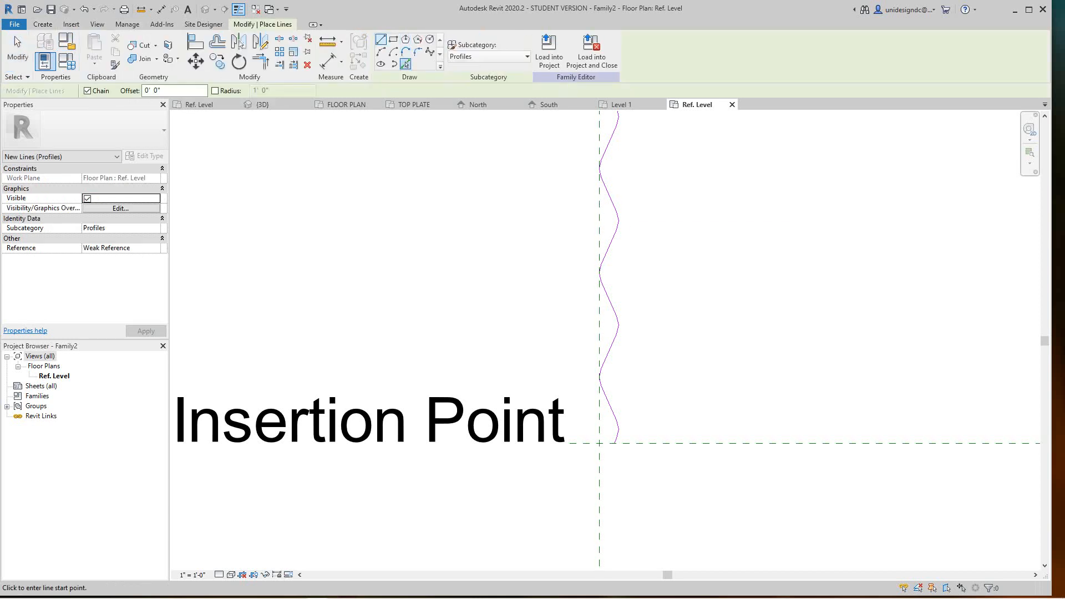
{"action": "key", "text": "p"}
{"action": "key", "text": "l"}
{"action": "scroll", "coordinate": [649, 433], "scroll_direction": "up", "scroll_amount": 3}
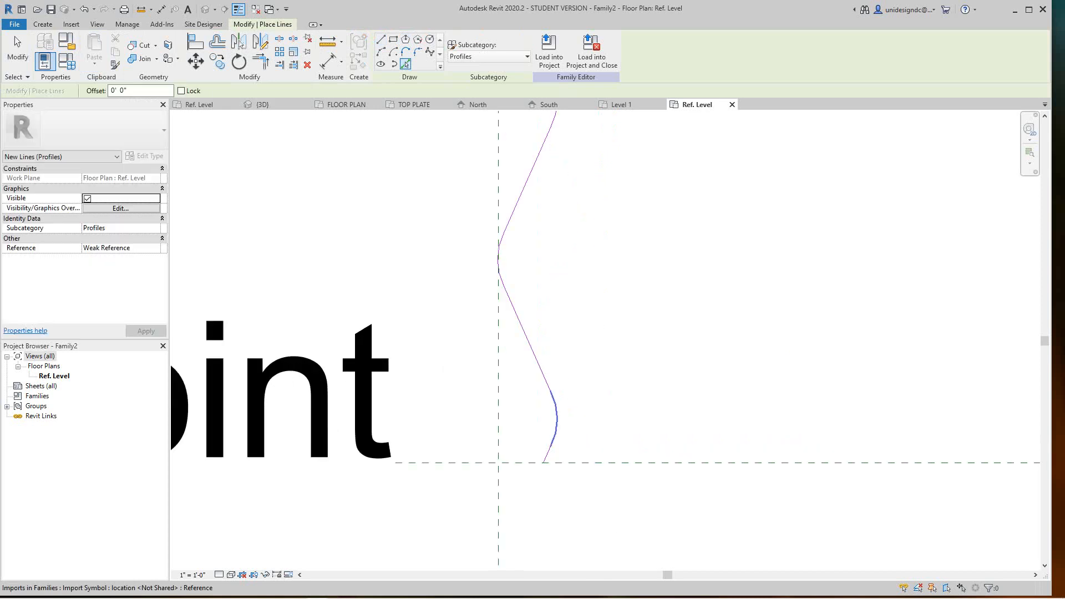
{"action": "left_click", "coordinate": [555, 422]}
{"action": "scroll", "coordinate": [568, 387], "scroll_direction": "up", "scroll_amount": 3}
{"action": "middle_click_drag", "start_coordinate": [461, 207], "coordinate": [488, 398]}
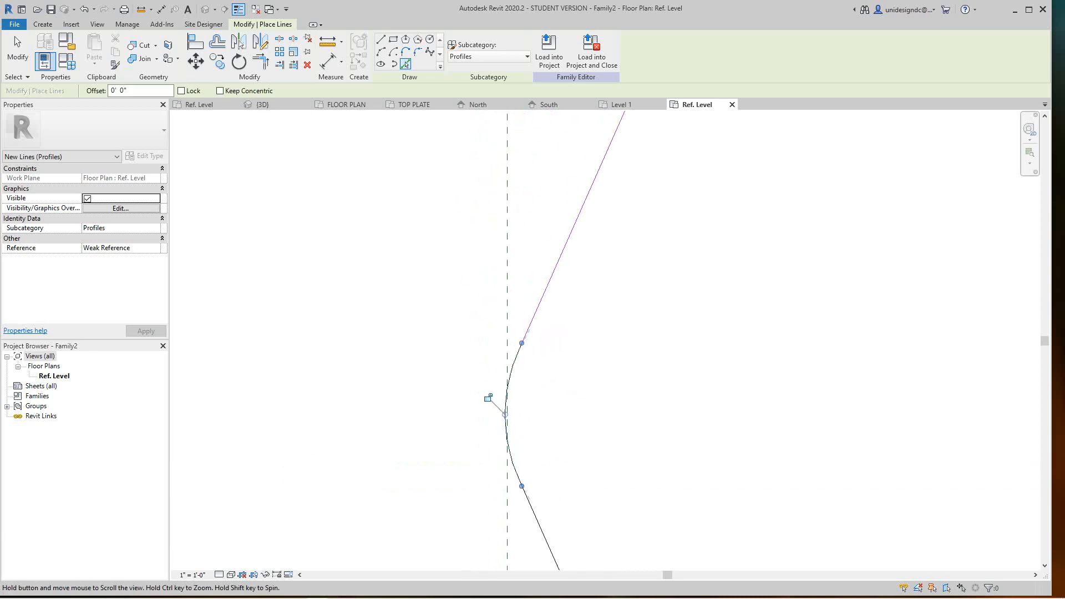
{"action": "mouse_move", "coordinate": [581, 245]}
{"action": "middle_mouse_down"}
{"action": "mouse_move", "coordinate": [631, 433]}
{"action": "mouse_move", "coordinate": [608, 494]}
{"action": "middle_mouse_up"}
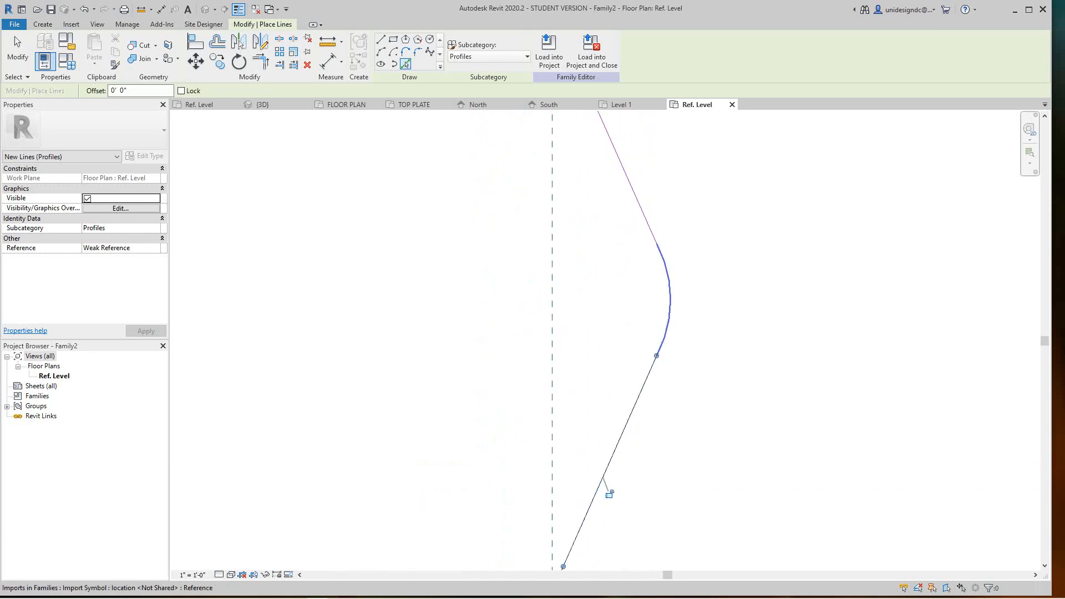
- Continue tracing the import with picked lines through the second crest and second inner curve to the third crest
{"action": "left_click", "coordinate": [682, 308]}
{"action": "left_click", "coordinate": [639, 183]}
{"action": "scroll", "coordinate": [652, 194], "scroll_direction": "down", "scroll_amount": 2}
{"action": "middle_click_drag", "start_coordinate": [655, 196], "coordinate": [713, 514]}
{"action": "scroll", "coordinate": [656, 404], "scroll_direction": "up", "scroll_amount": 2}
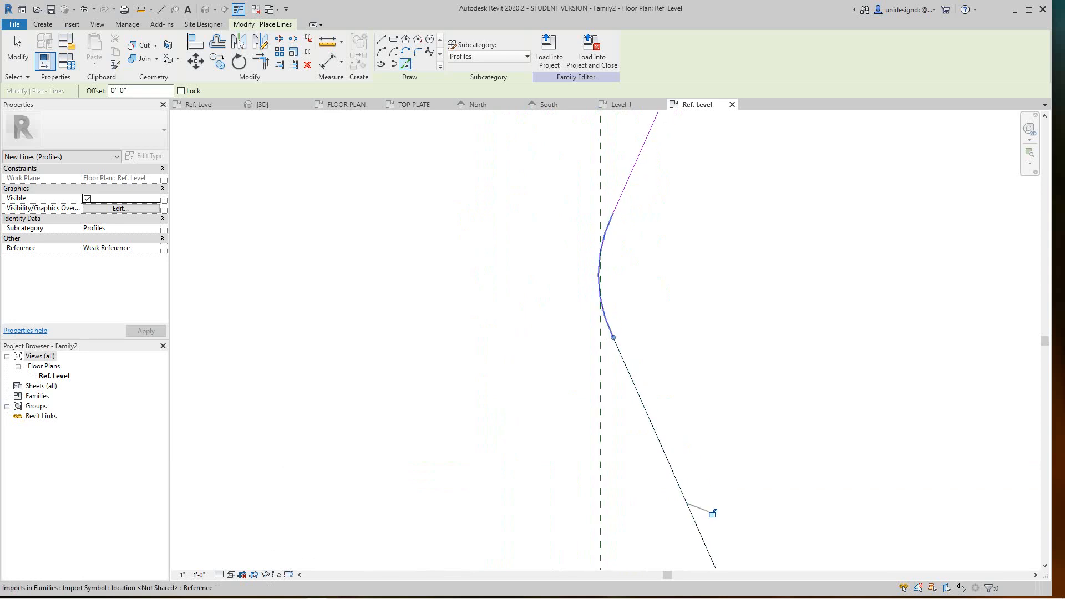
{"action": "scroll", "coordinate": [623, 278], "scroll_direction": "down", "scroll_amount": 2}
{"action": "scroll", "coordinate": [622, 278], "scroll_direction": "down", "scroll_amount": 2}
{"action": "mouse_move", "coordinate": [623, 278]}
{"action": "middle_mouse_down"}
{"action": "mouse_move", "coordinate": [714, 308]}
{"action": "mouse_move", "coordinate": [670, 297]}
{"action": "mouse_move", "coordinate": [614, 317]}
{"action": "middle_mouse_up"}
{"action": "scroll", "coordinate": [714, 308], "scroll_direction": "up", "scroll_amount": 3}
{"action": "middle_click_drag", "start_coordinate": [661, 268], "coordinate": [685, 442]}
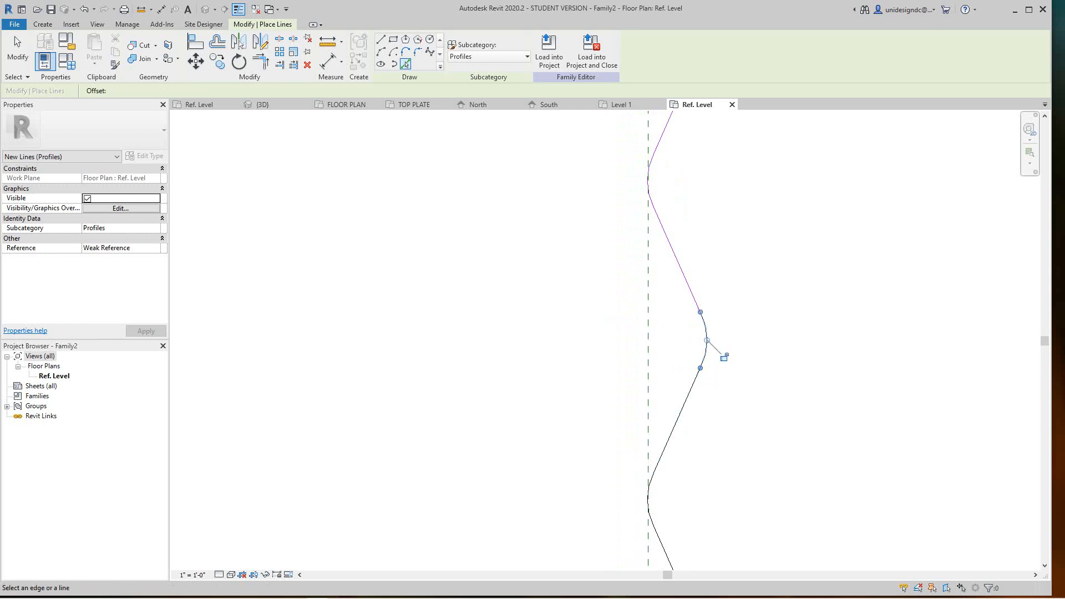
- Trace the straight segment above the third crest, the third inner curve on the Host Face plane and the next straight segment
{"action": "scroll", "coordinate": [701, 271], "scroll_direction": "down", "scroll_amount": 4}
{"action": "middle_click_drag", "start_coordinate": [751, 284], "coordinate": [709, 381]}
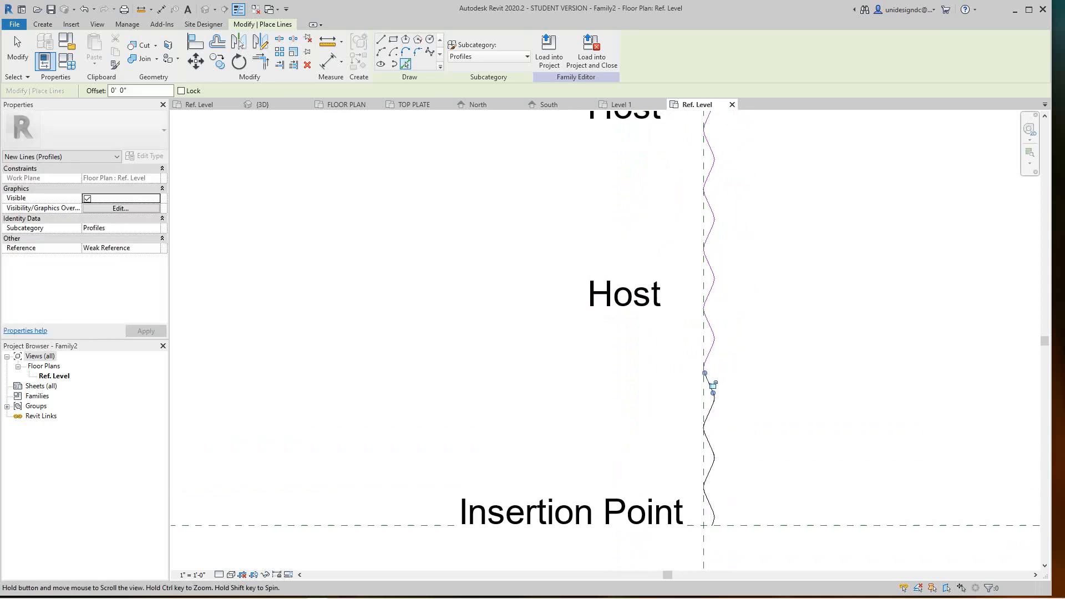
{"action": "scroll", "coordinate": [708, 423], "scroll_direction": "up", "scroll_amount": 5}
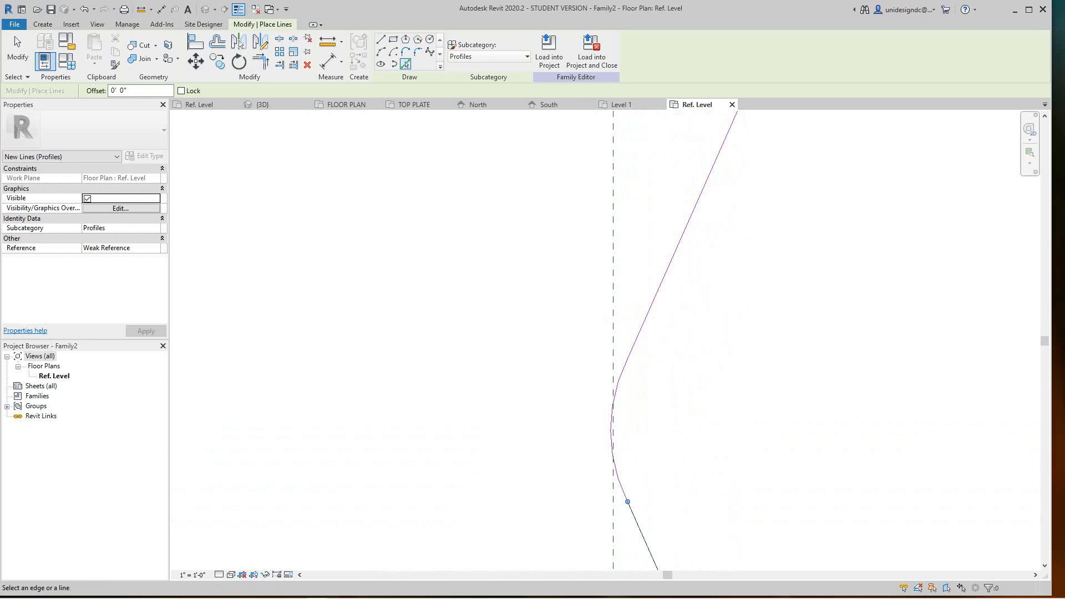
{"action": "scroll", "coordinate": [621, 392], "scroll_direction": "down", "scroll_amount": 4}
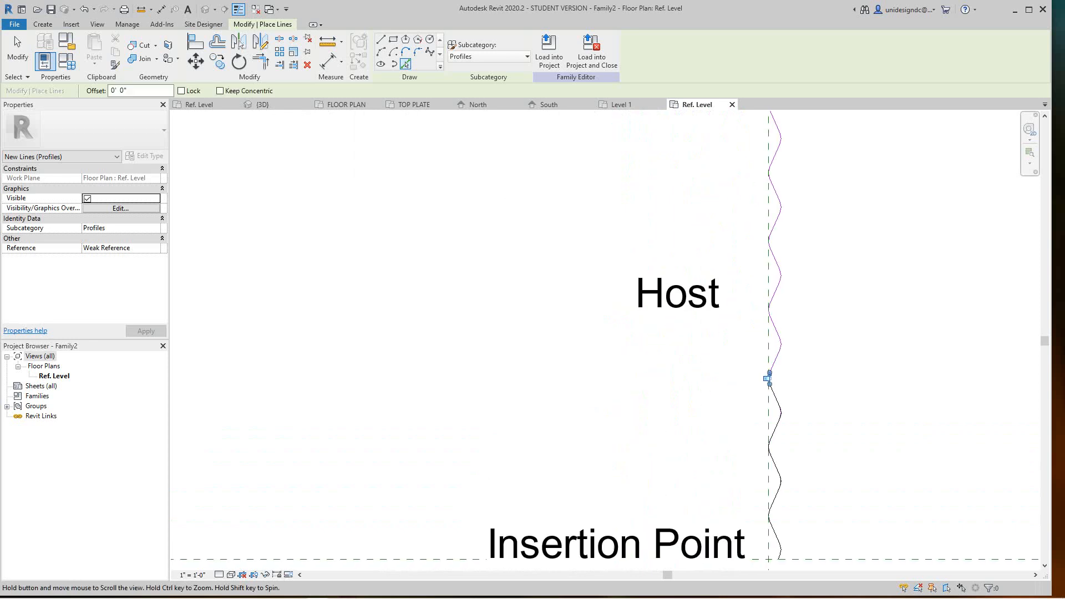
{"action": "middle_click_drag", "start_coordinate": [622, 391], "coordinate": [593, 282]}
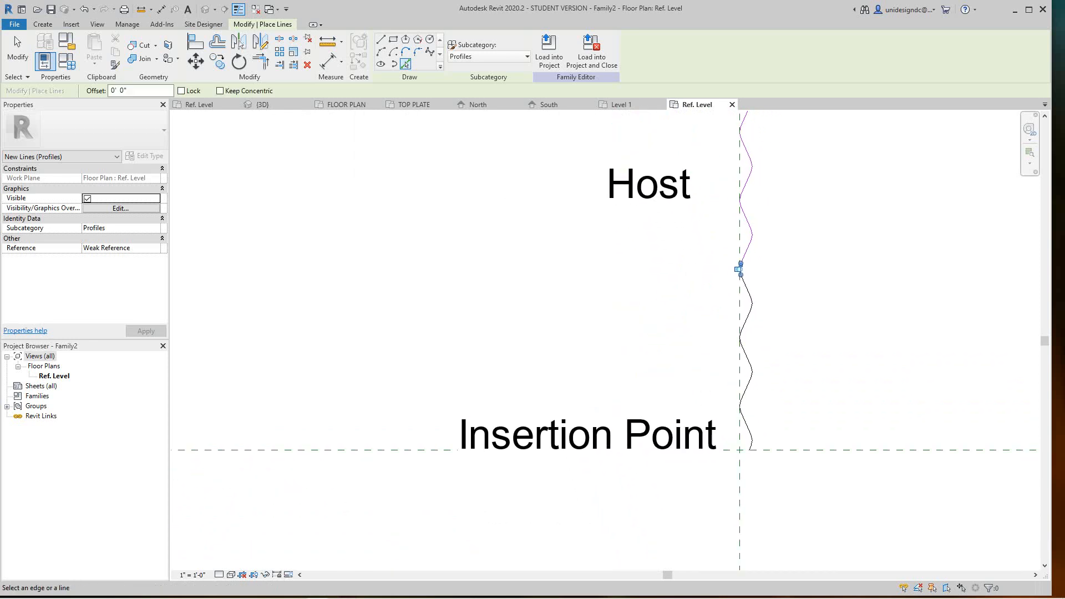
{"action": "middle_click_drag", "start_coordinate": [737, 270], "coordinate": [756, 385]}
{"action": "scroll", "coordinate": [711, 381], "scroll_direction": "up", "scroll_amount": 4}
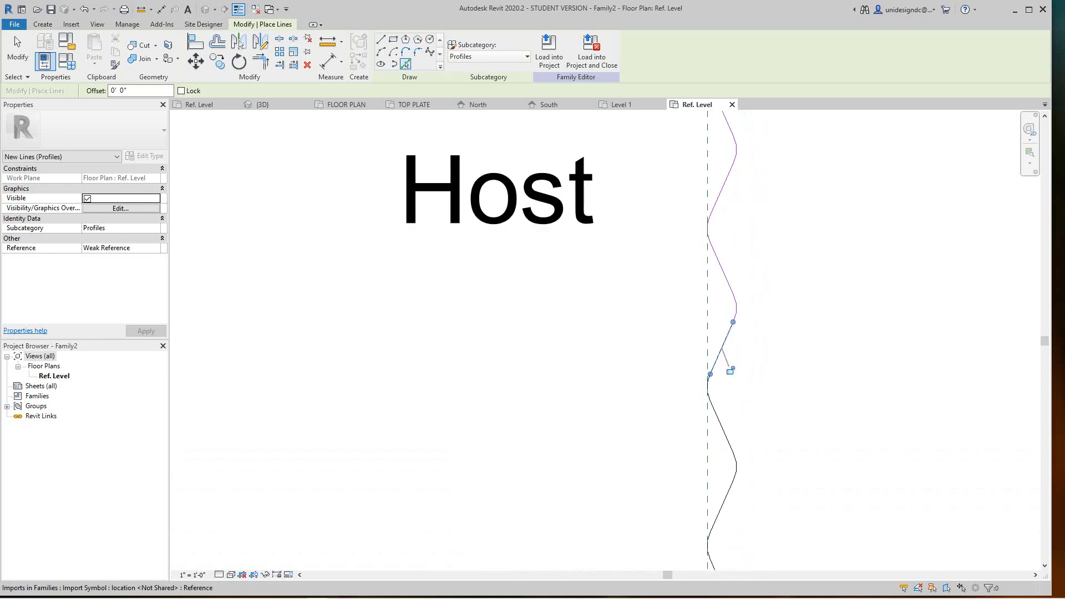
- Trace the fourth crest, the straight segment above it and the fourth inner curve on the Host Face plane
{"action": "scroll", "coordinate": [730, 371], "scroll_direction": "up", "scroll_amount": 3}
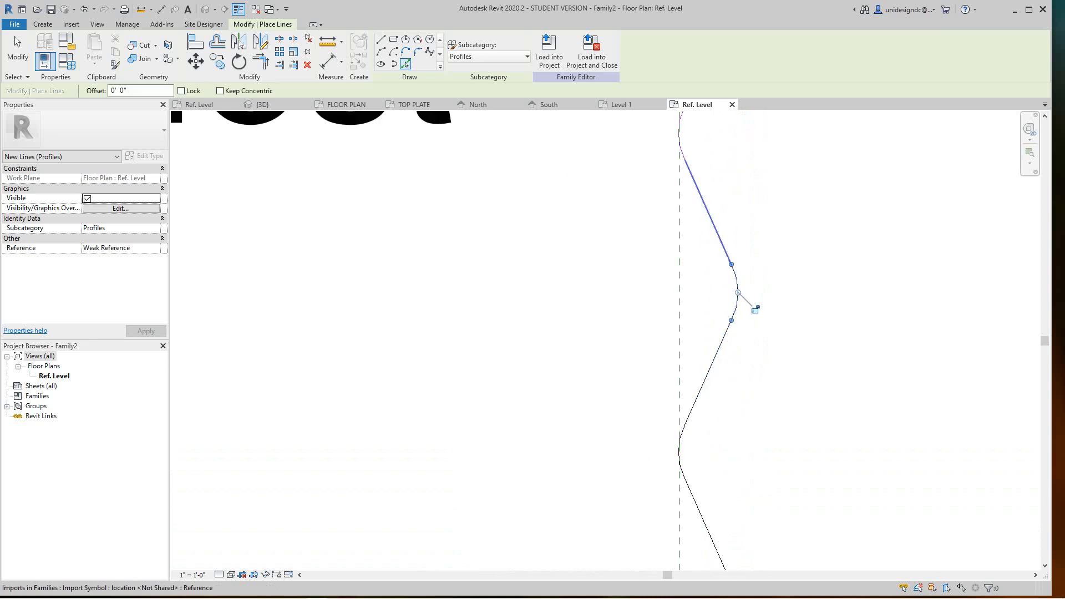
{"action": "scroll", "coordinate": [738, 239], "scroll_direction": "down", "scroll_amount": 5}
{"action": "middle_click_drag", "start_coordinate": [753, 255], "coordinate": [751, 222]}
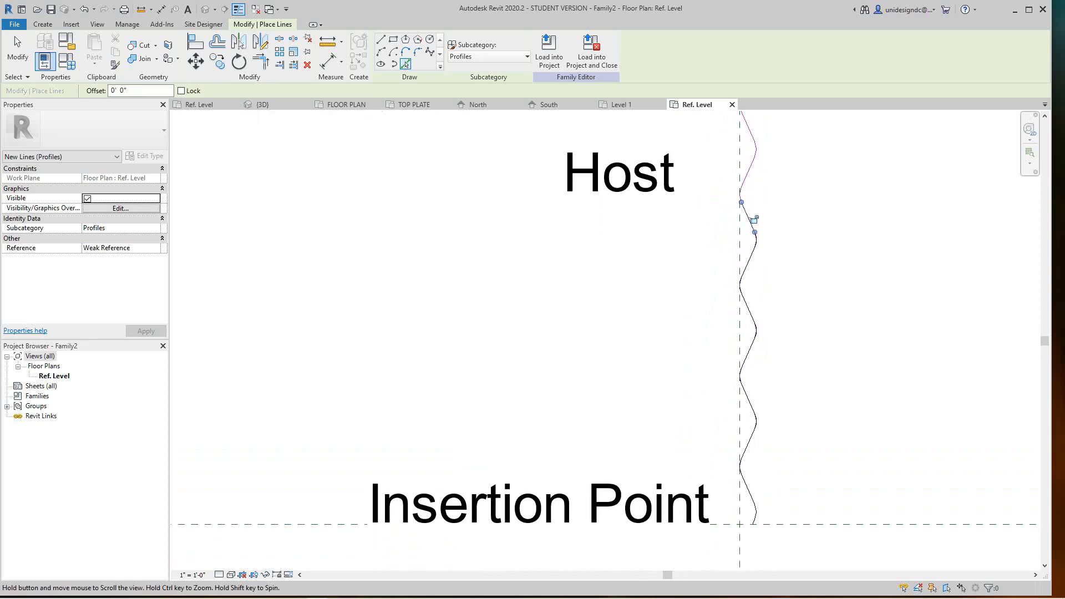
{"action": "scroll", "coordinate": [752, 302], "scroll_direction": "up", "scroll_amount": 4}
{"action": "scroll", "coordinate": [721, 328], "scroll_direction": "up", "scroll_amount": 2}
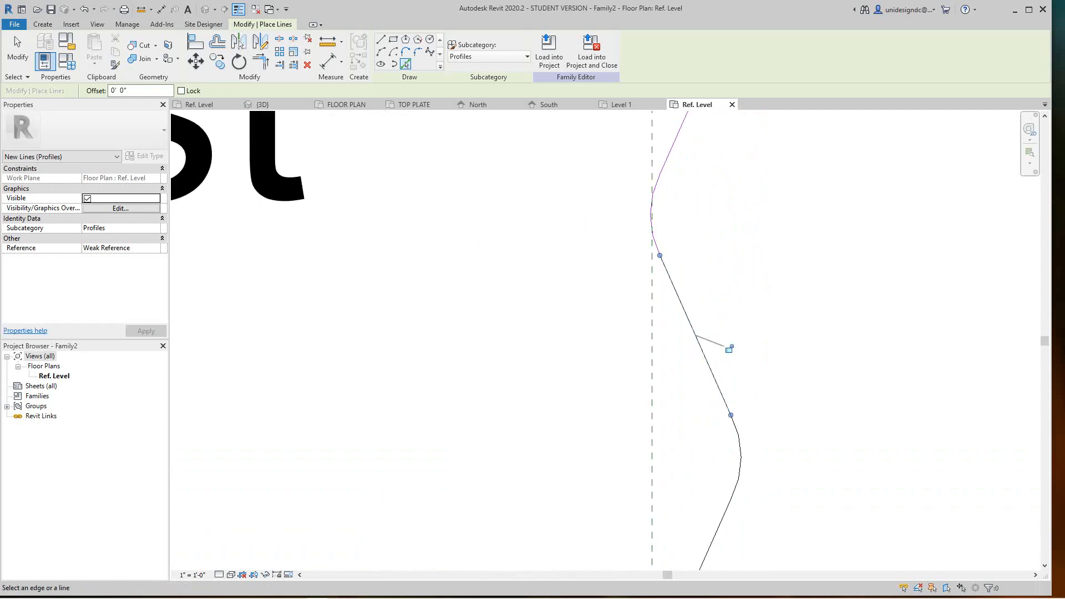
{"action": "scroll", "coordinate": [635, 199], "scroll_direction": "down", "scroll_amount": 6}
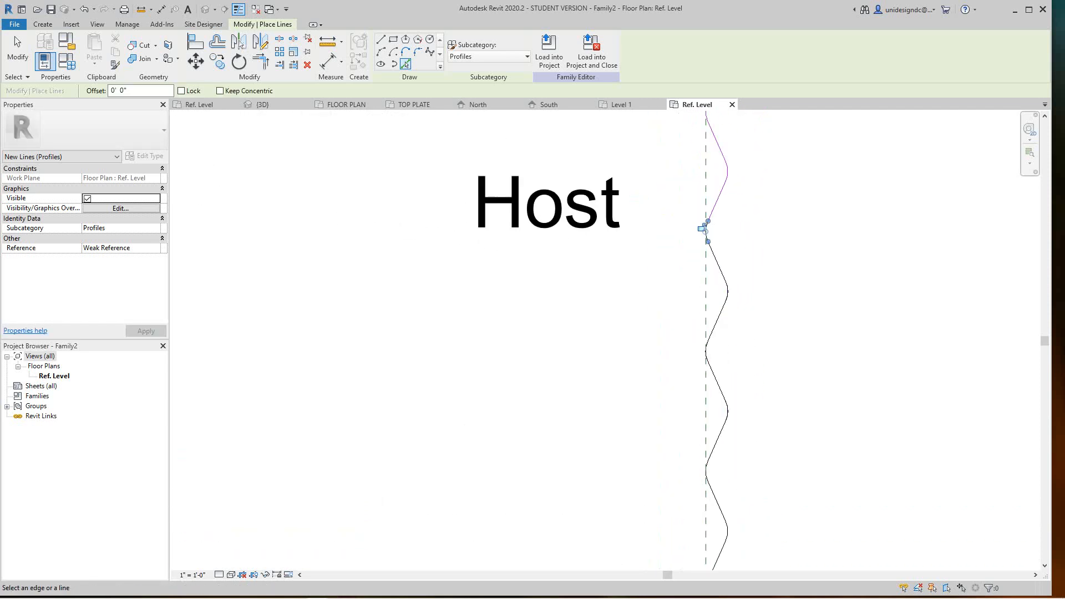
{"action": "scroll", "coordinate": [710, 443], "scroll_direction": "down", "scroll_amount": 4}
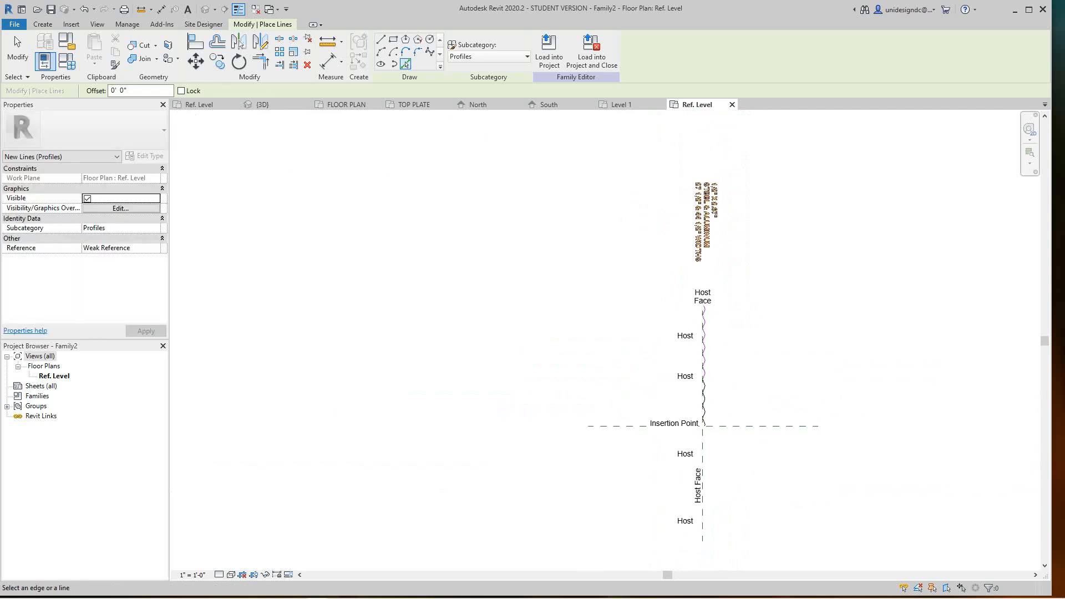
- End the line picking and delete the imported 1_2 X 267_27.5.dwg profile, keeping the traced lines
{"action": "right_click", "coordinate": [736, 241]}
{"action": "left_click", "coordinate": [766, 246]}
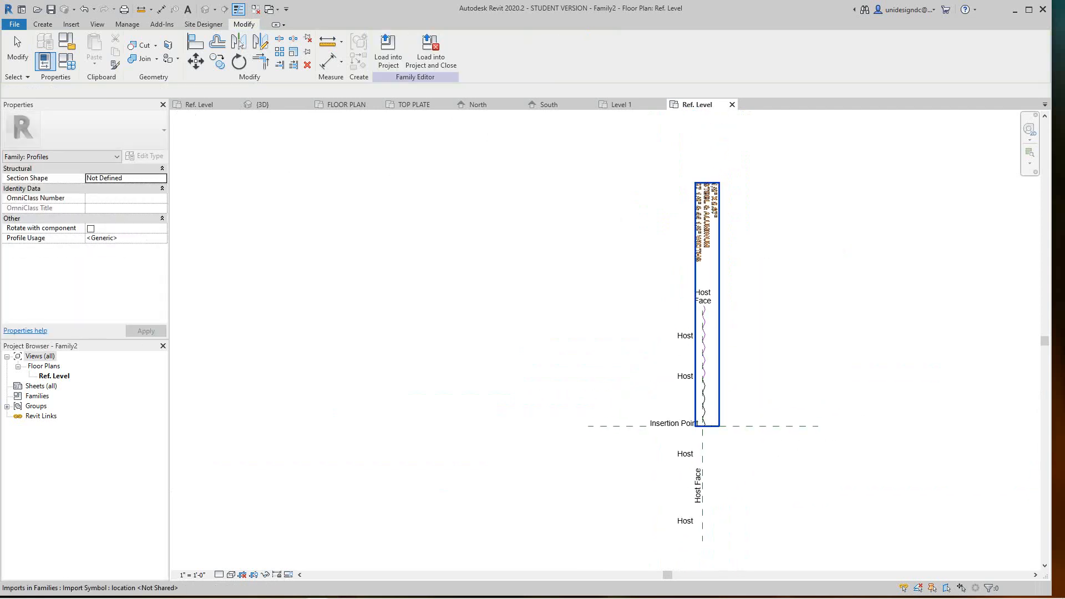
{"action": "left_click", "coordinate": [732, 279]}
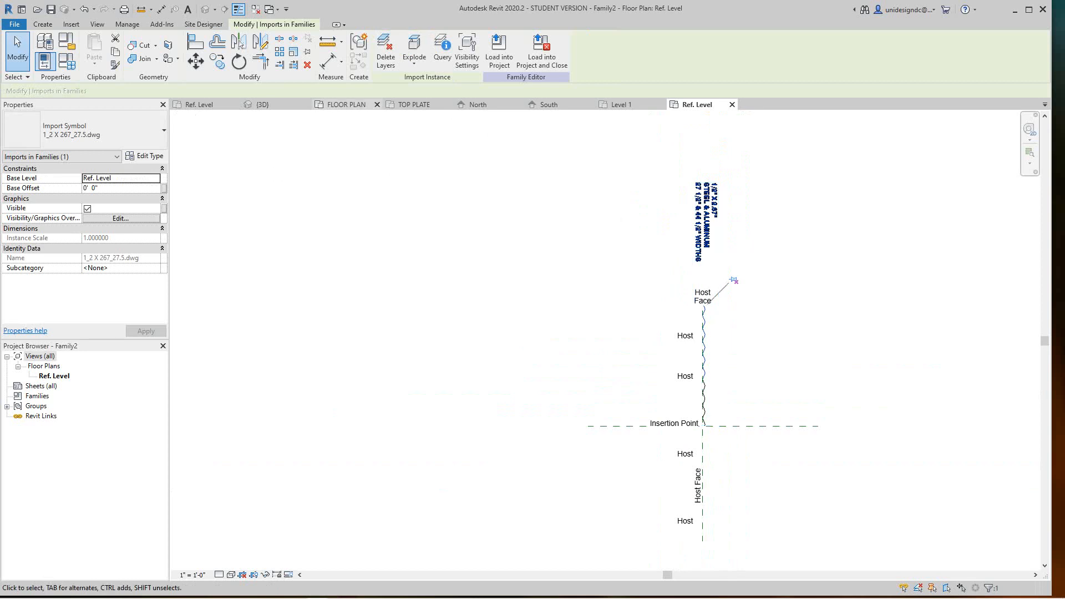
{"action": "key", "text": "Delete"}
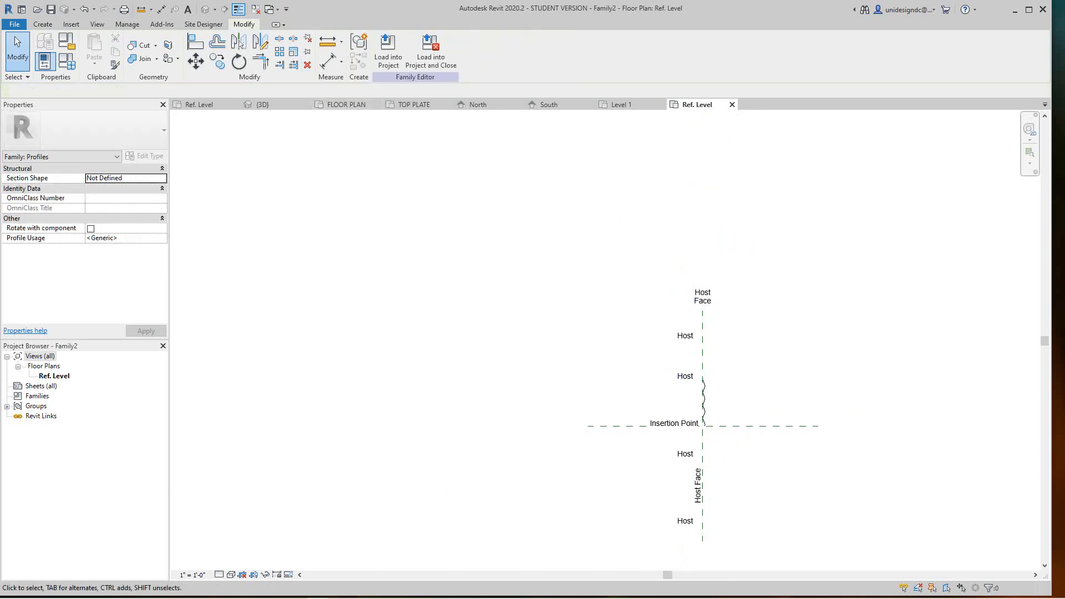
- Start new profile lines with an offset of 1/8" for the panel's thickness
{"action": "scroll", "coordinate": [710, 411], "scroll_direction": "up", "scroll_amount": 8}
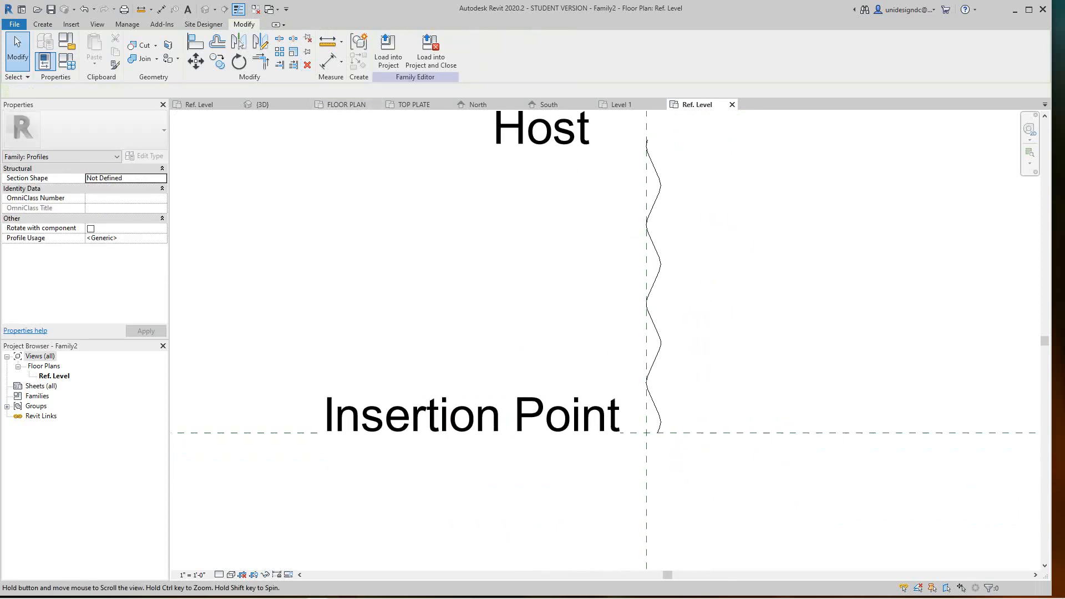
{"action": "scroll", "coordinate": [685, 395], "scroll_direction": "up", "scroll_amount": 3}
{"action": "scroll", "coordinate": [684, 394], "scroll_direction": "down", "scroll_amount": 3}
{"action": "scroll", "coordinate": [684, 394], "scroll_direction": "up", "scroll_amount": 3}
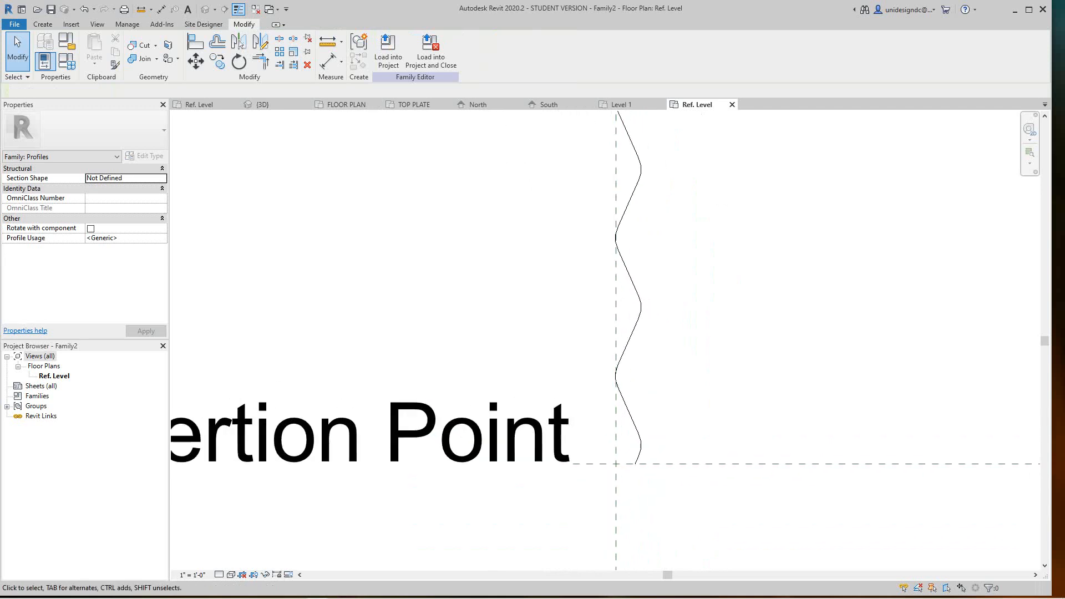
{"action": "middle_click_drag", "start_coordinate": [684, 394], "coordinate": [685, 388]}
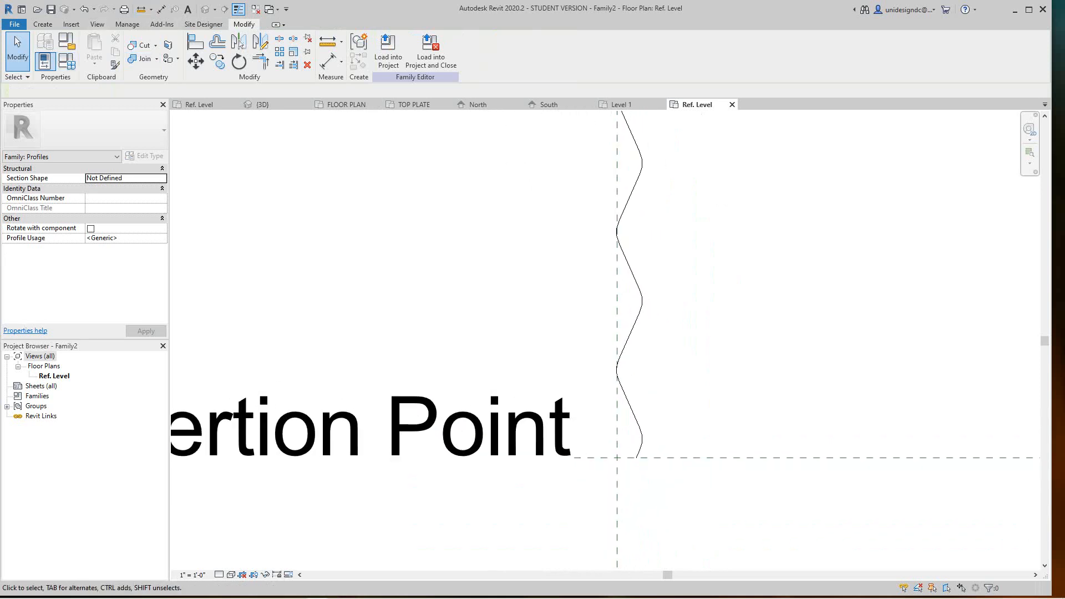
{"action": "key", "text": "d"}
{"action": "key", "text": "l"}
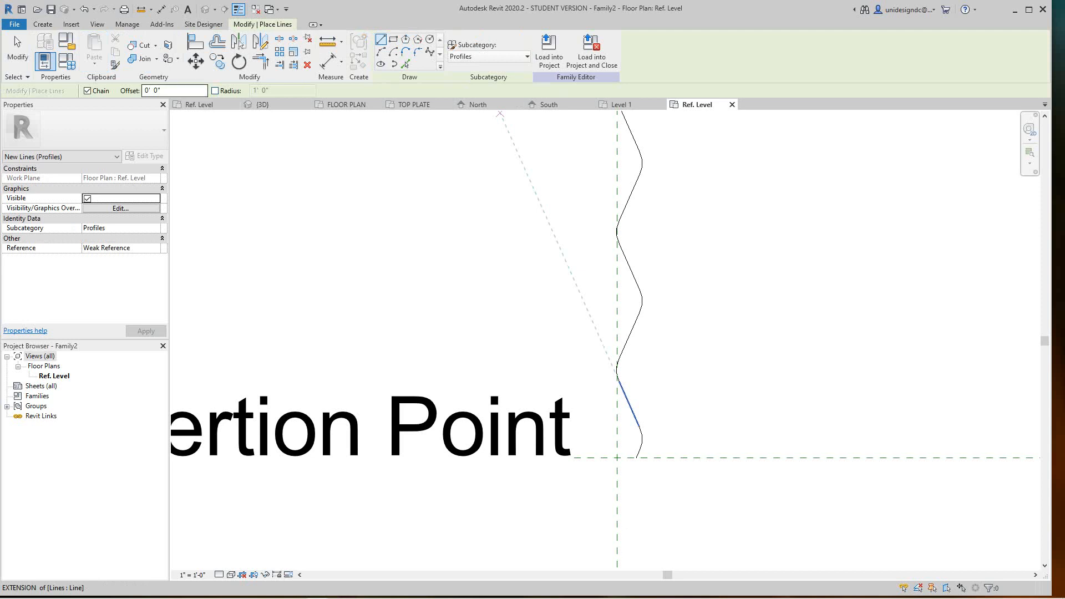
{"action": "type", "text": "1/"}
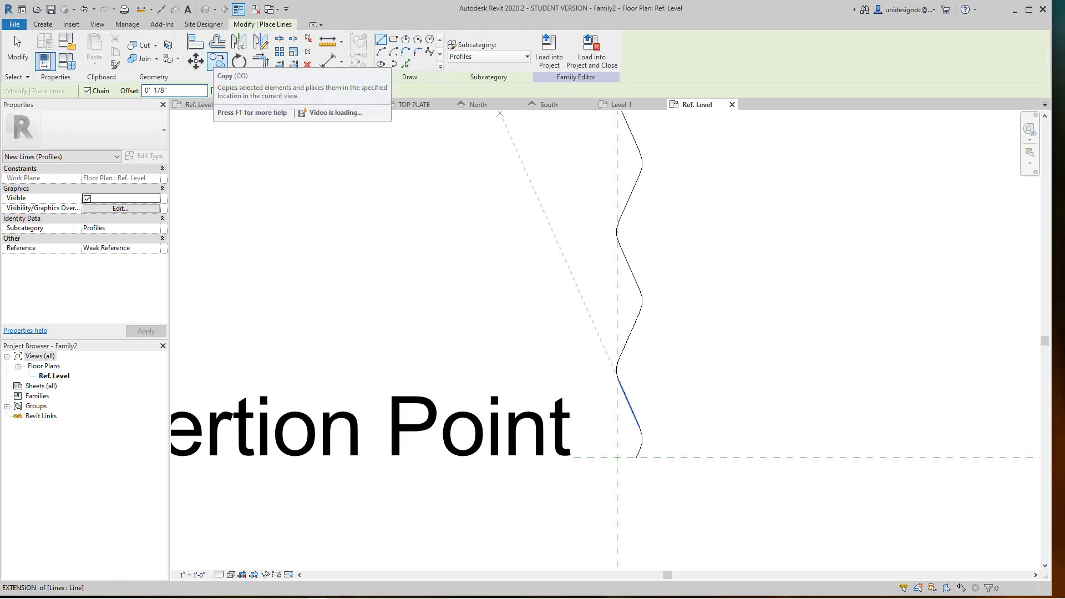
{"action": "type", "text": "8"}
{"action": "key", "text": "Return"}
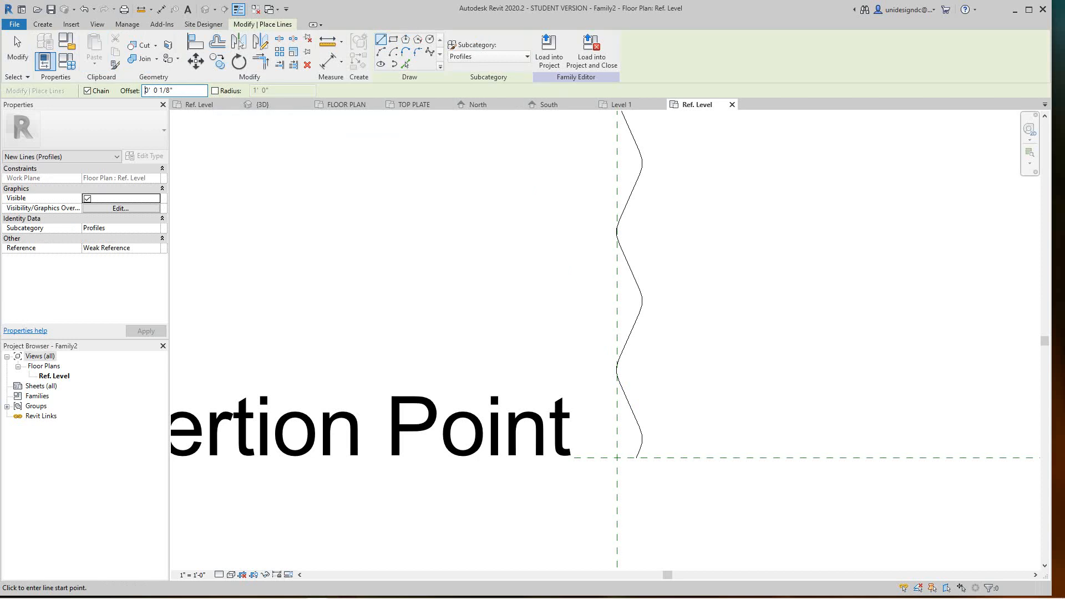
- Create 1/8" offset lines on the outer side of the lowest crest, its straight segments and the first inner curve
{"action": "left_click", "coordinate": [405, 63]}
{"action": "scroll", "coordinate": [645, 449], "scroll_direction": "up", "scroll_amount": 5}
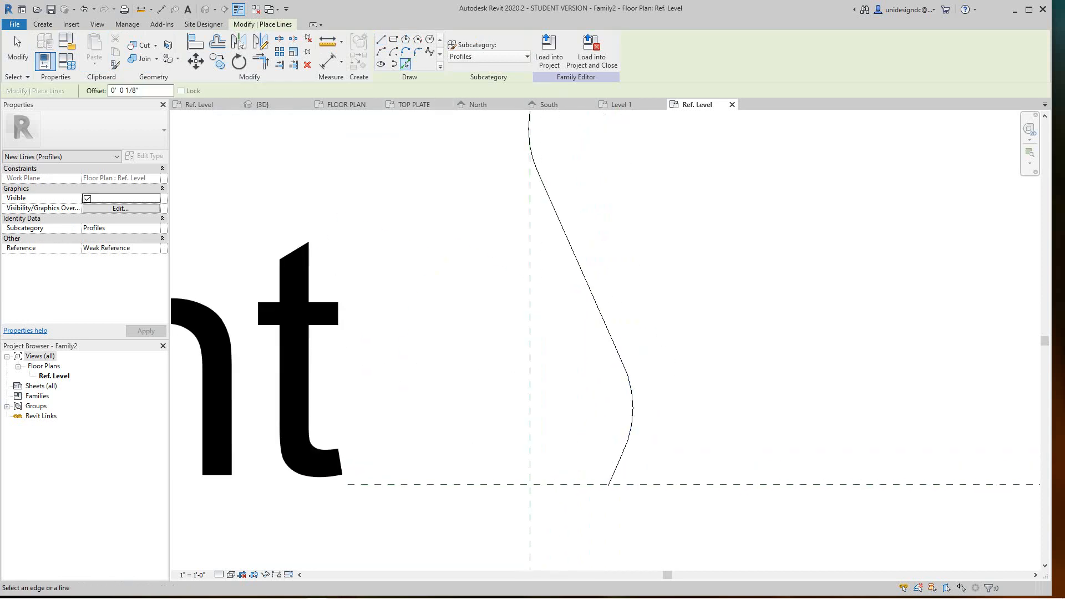
{"action": "key", "text": "Tab"}
{"action": "left_click", "coordinate": [561, 166]}
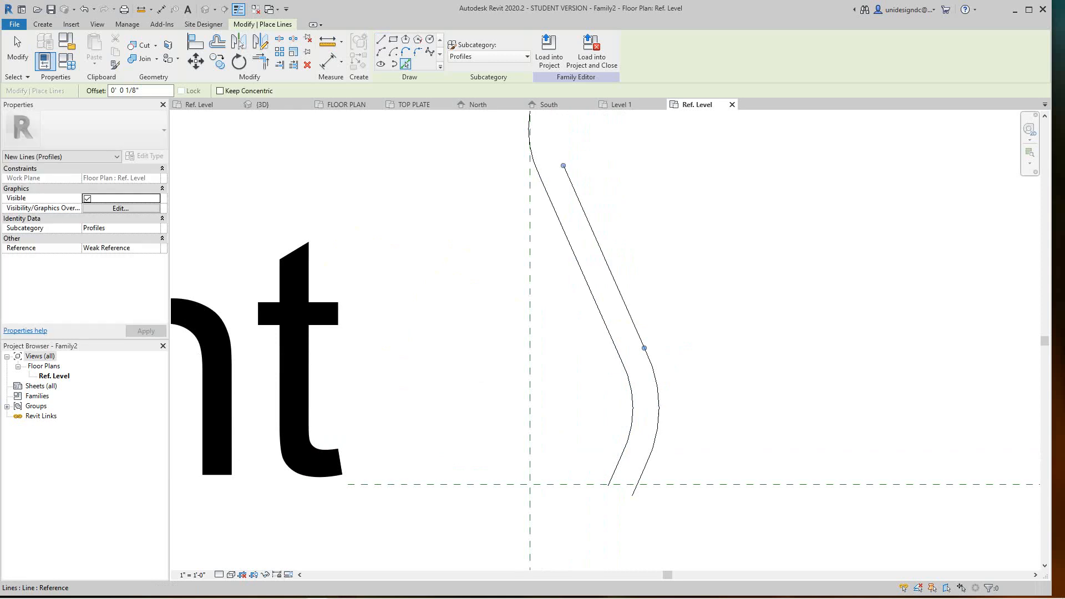
{"action": "middle_click_drag", "start_coordinate": [563, 167], "coordinate": [593, 408]}
{"action": "scroll", "coordinate": [564, 383], "scroll_direction": "up", "scroll_amount": 1}
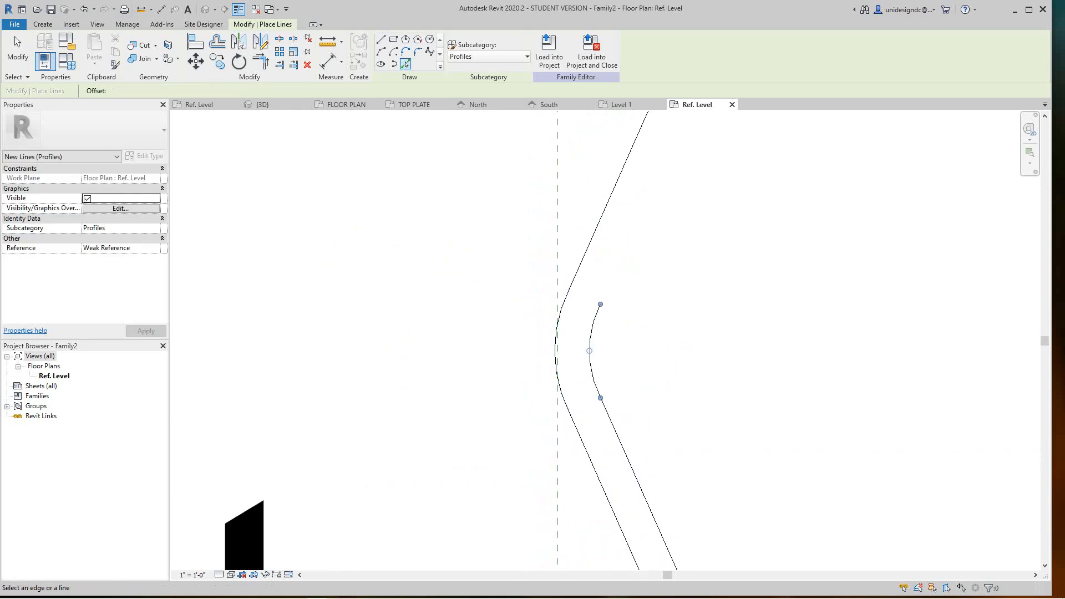
- Add outer 1/8" offset lines for the second crest and the straight segments on either side of it
{"action": "left_click", "coordinate": [601, 223]}
{"action": "scroll", "coordinate": [694, 255], "scroll_direction": "down", "scroll_amount": 1}
{"action": "middle_click_drag", "start_coordinate": [693, 255], "coordinate": [727, 453]}
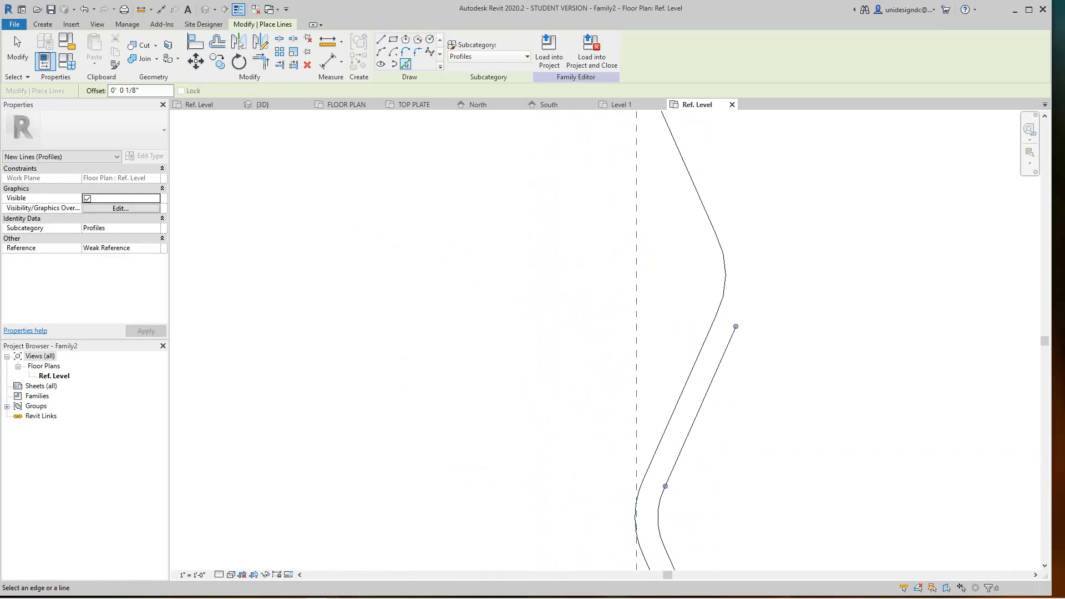
{"action": "scroll", "coordinate": [764, 333], "scroll_direction": "up", "scroll_amount": 1}
{"action": "middle_click_drag", "start_coordinate": [696, 233], "coordinate": [727, 536]}
{"action": "middle_click_drag", "start_coordinate": [672, 228], "coordinate": [695, 433]}
{"action": "scroll", "coordinate": [695, 433], "scroll_direction": "up", "scroll_amount": 1}
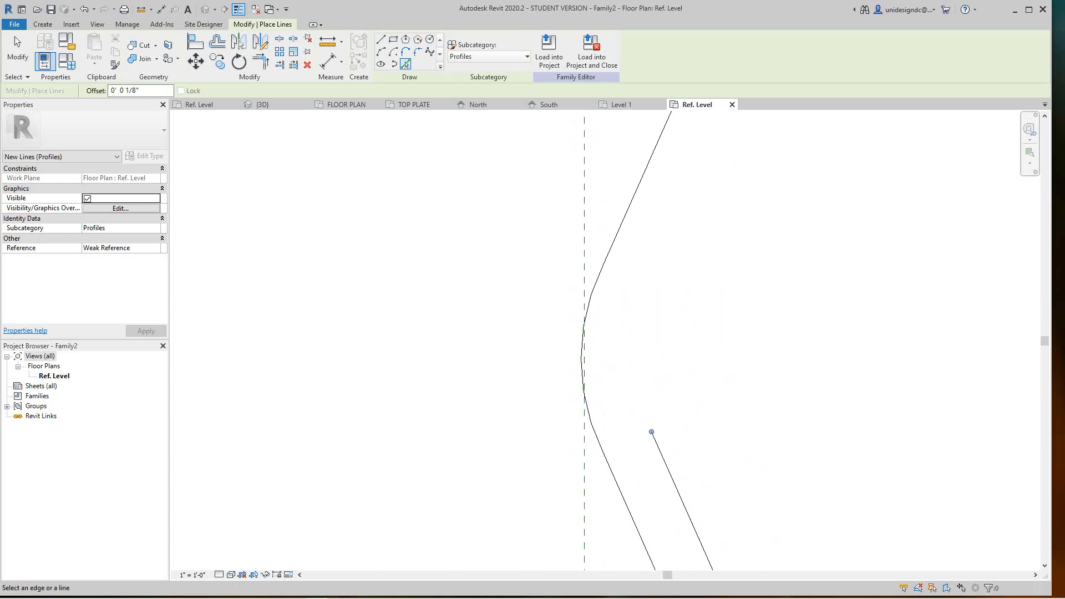
- Add outer 1/8" offset lines for the second inner curve and the straight segment above it
{"action": "left_click", "coordinate": [584, 327]}
{"action": "scroll", "coordinate": [666, 274], "scroll_direction": "down", "scroll_amount": 1}
{"action": "middle_click_drag", "start_coordinate": [666, 274], "coordinate": [669, 460]}
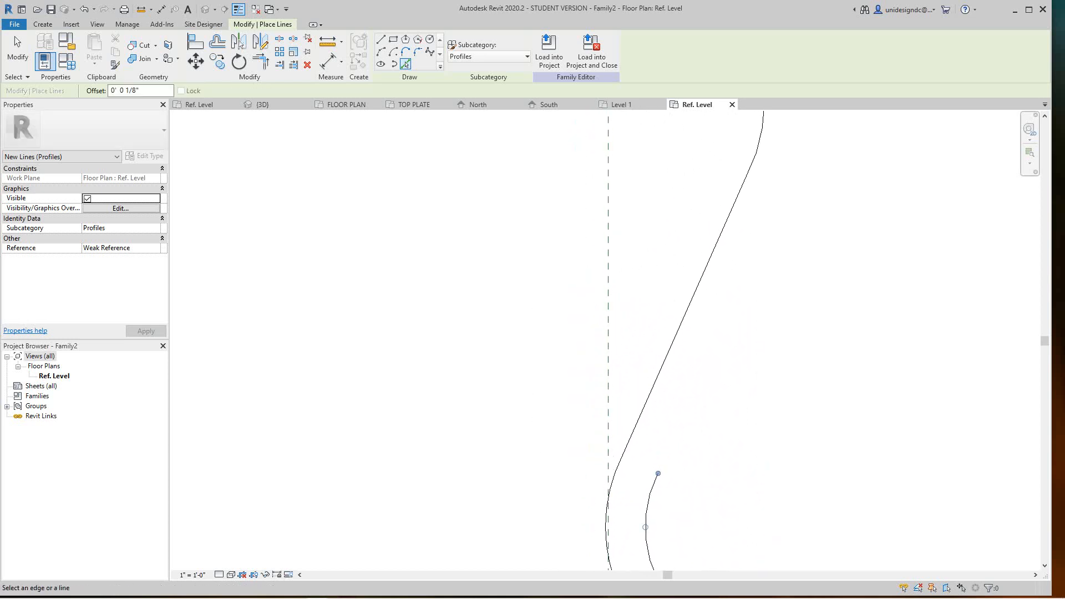
{"action": "left_click", "coordinate": [656, 384]}
{"action": "scroll", "coordinate": [666, 266], "scroll_direction": "down", "scroll_amount": 2}
{"action": "middle_click_drag", "start_coordinate": [665, 266], "coordinate": [638, 488]}
{"action": "scroll", "coordinate": [638, 488], "scroll_direction": "up", "scroll_amount": 1}
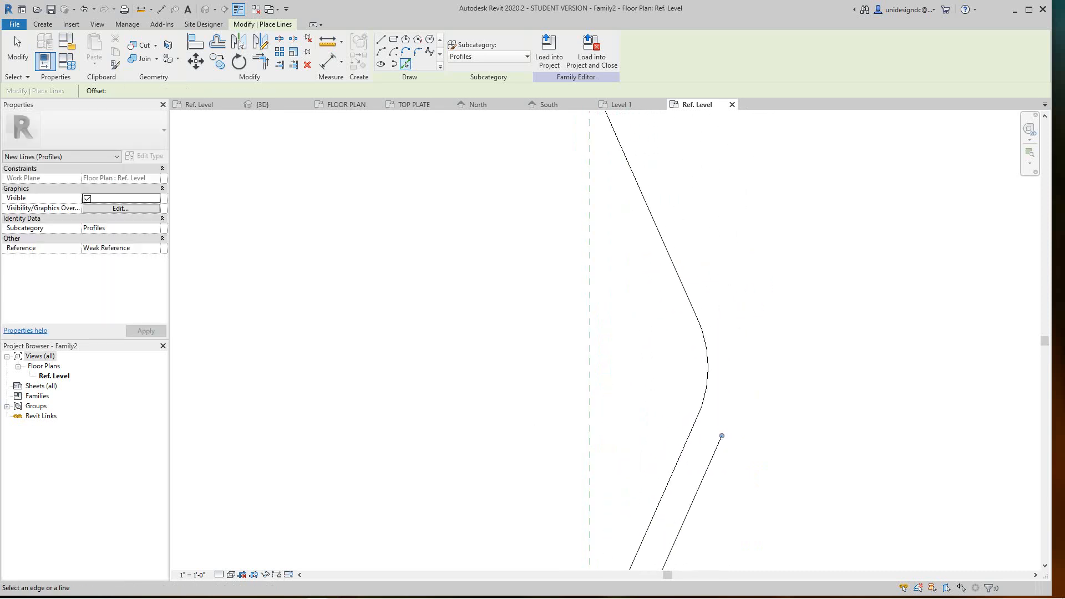
- Add outer 1/8" offset lines for the third crest and the straight segment above it
{"action": "left_click", "coordinate": [707, 364]}
{"action": "middle_click_drag", "start_coordinate": [704, 364], "coordinate": [699, 548]}
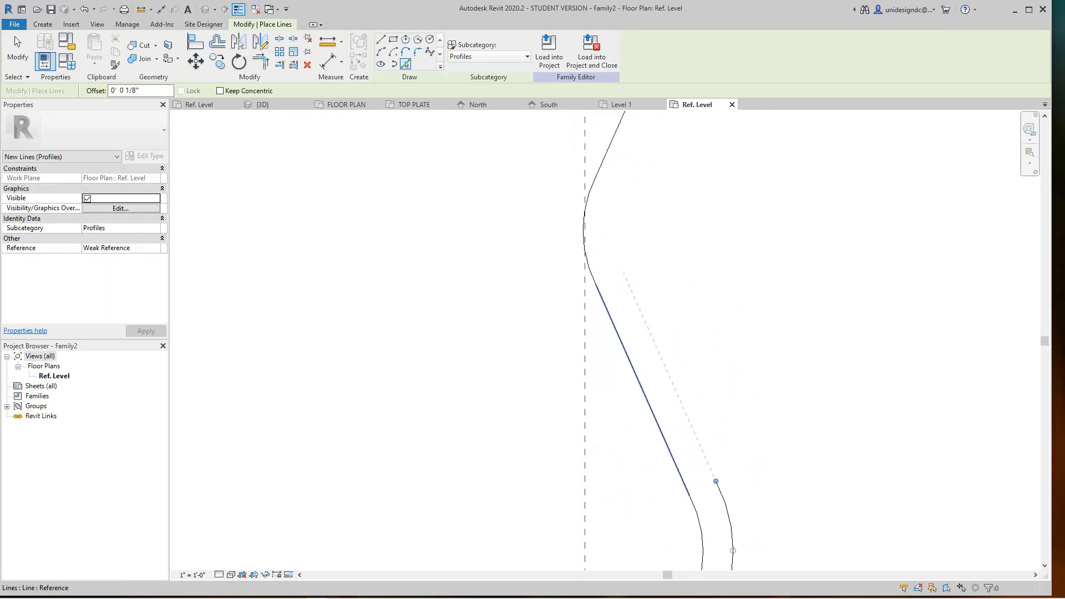
{"action": "left_click", "coordinate": [654, 382]}
{"action": "middle_click_drag", "start_coordinate": [654, 382], "coordinate": [710, 521]}
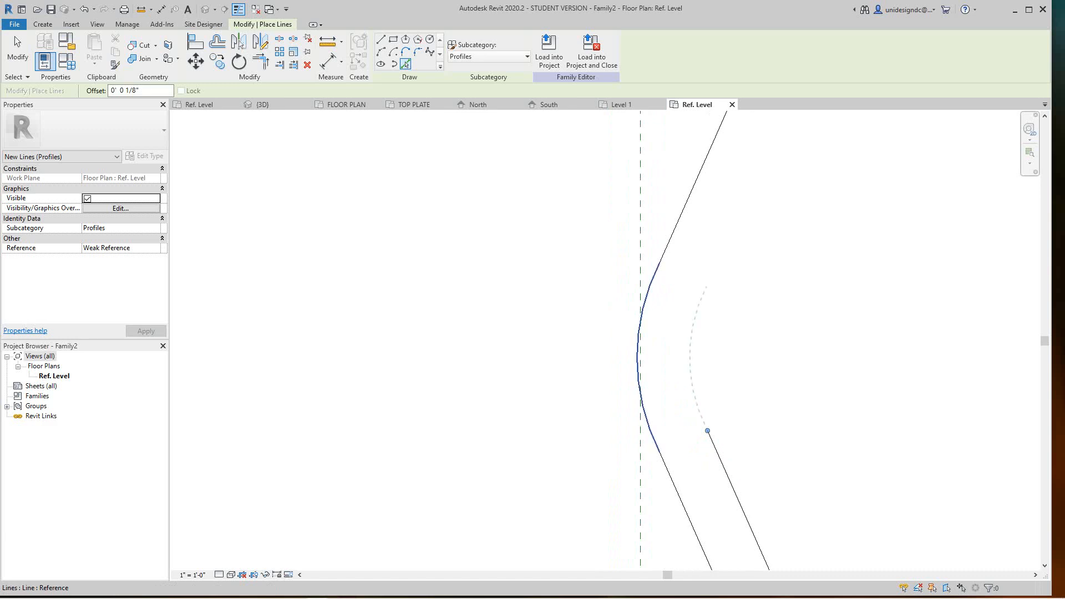
- Add outer 1/8" offset lines for the third inner curve and the straight segment above it
{"action": "left_click", "coordinate": [639, 364]}
{"action": "middle_click_drag", "start_coordinate": [731, 372], "coordinate": [711, 499]}
{"action": "scroll", "coordinate": [711, 499], "scroll_direction": "down", "scroll_amount": 2}
{"action": "left_click", "coordinate": [714, 344]}
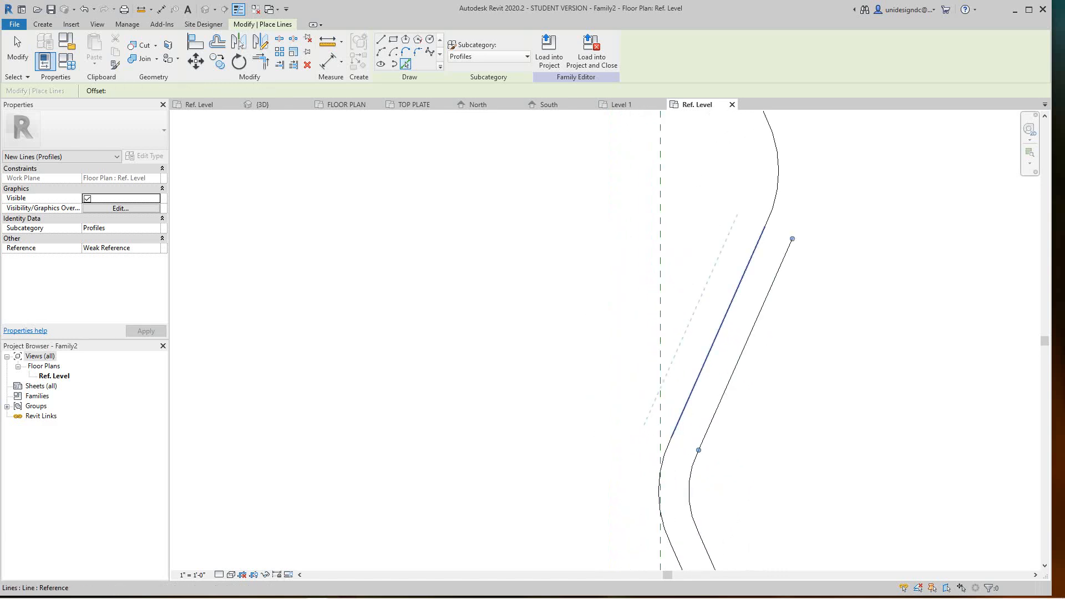
- Add outer 1/8" offset lines for the fourth crest and the straight segment above it
{"action": "scroll", "coordinate": [796, 226], "scroll_direction": "down", "scroll_amount": 2}
{"action": "middle_click_drag", "start_coordinate": [796, 226], "coordinate": [755, 437]}
{"action": "scroll", "coordinate": [755, 437], "scroll_direction": "up", "scroll_amount": 2}
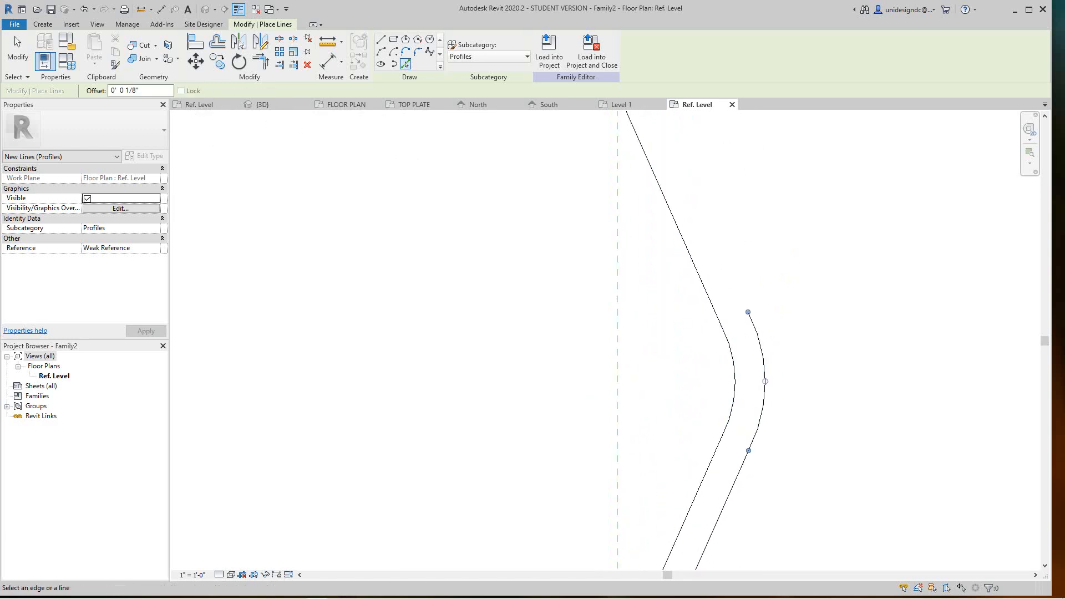
{"action": "scroll", "coordinate": [771, 299], "scroll_direction": "down", "scroll_amount": 2}
{"action": "middle_click_drag", "start_coordinate": [771, 299], "coordinate": [776, 452]}
{"action": "scroll", "coordinate": [777, 452], "scroll_direction": "up", "scroll_amount": 2}
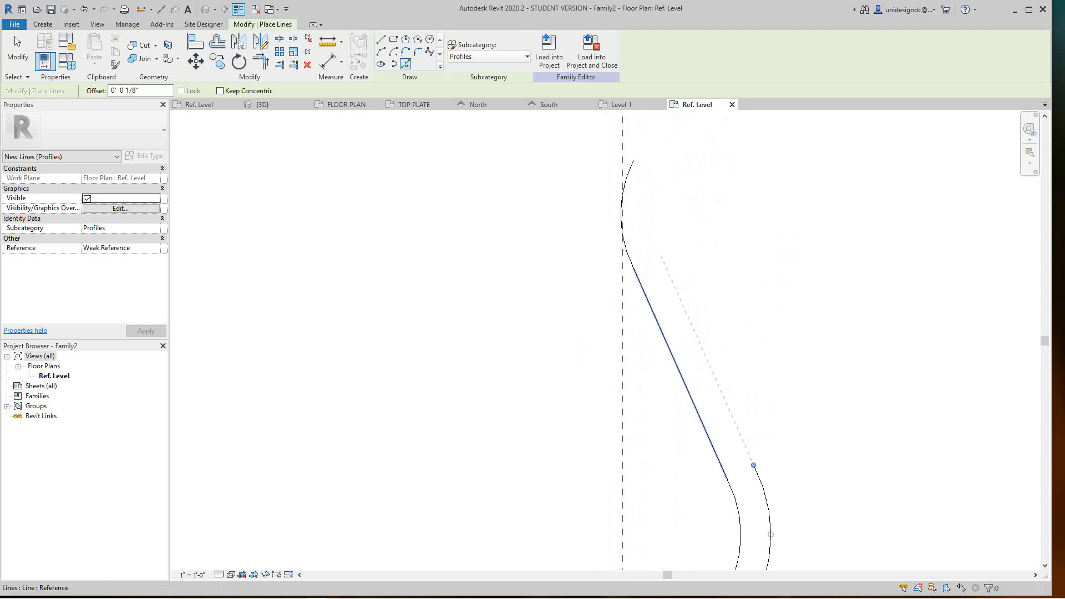
{"action": "left_click", "coordinate": [660, 322]}
- Add an outer 1/8" offset line for the last inner curve at the upper end of the profile
{"action": "scroll", "coordinate": [687, 305], "scroll_direction": "down", "scroll_amount": 2}
{"action": "middle_click_drag", "start_coordinate": [687, 305], "coordinate": [719, 477]}
{"action": "scroll", "coordinate": [720, 477], "scroll_direction": "up", "scroll_amount": 4}
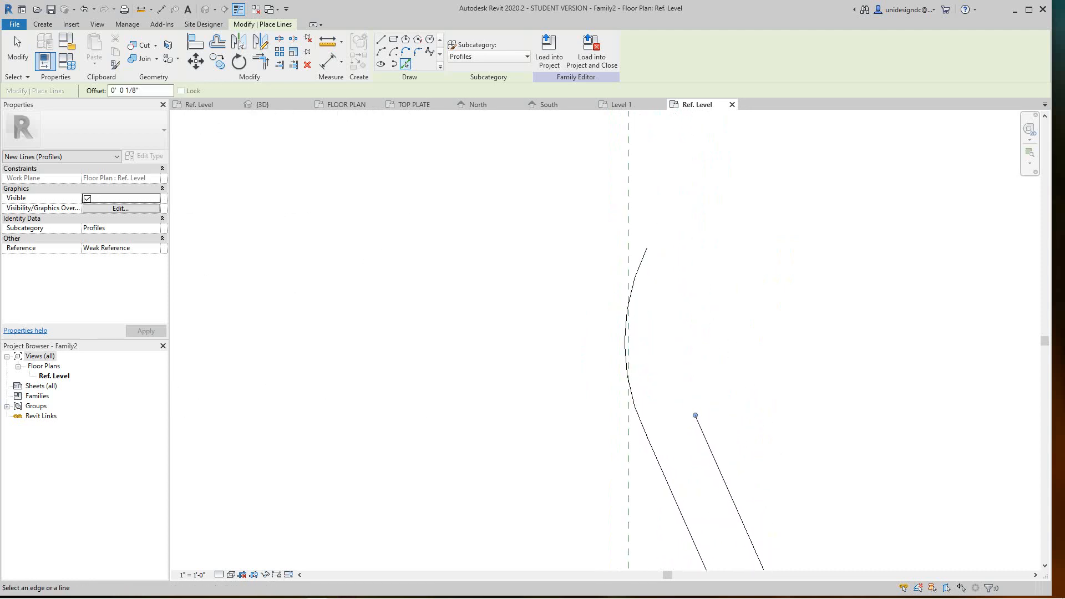
{"action": "left_click", "coordinate": [631, 310]}
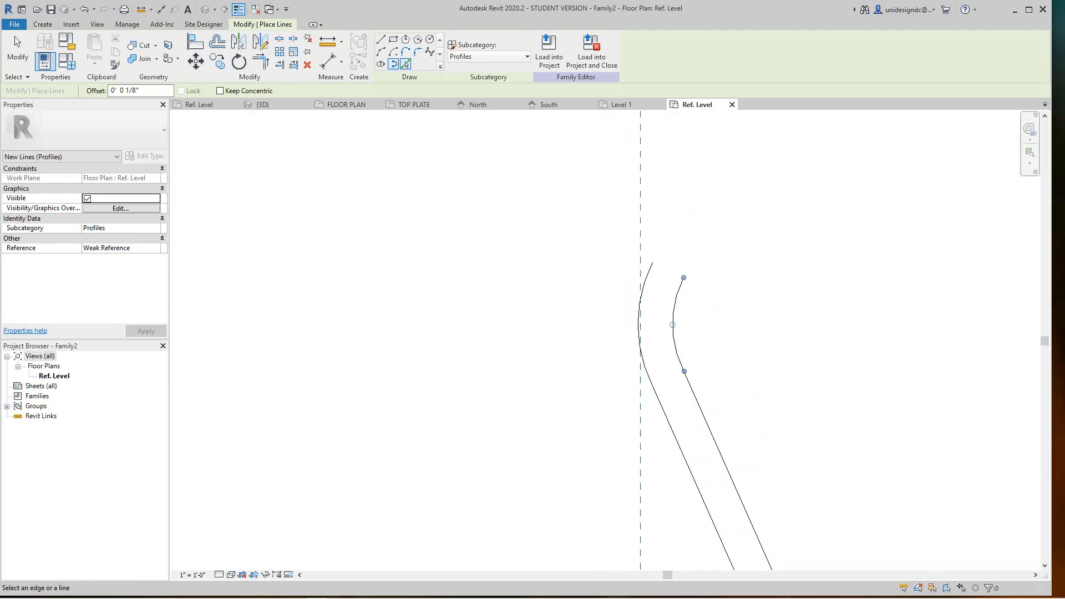
{"action": "left_click", "coordinate": [380, 40]}
{"action": "scroll", "coordinate": [666, 260], "scroll_direction": "up", "scroll_amount": 2}
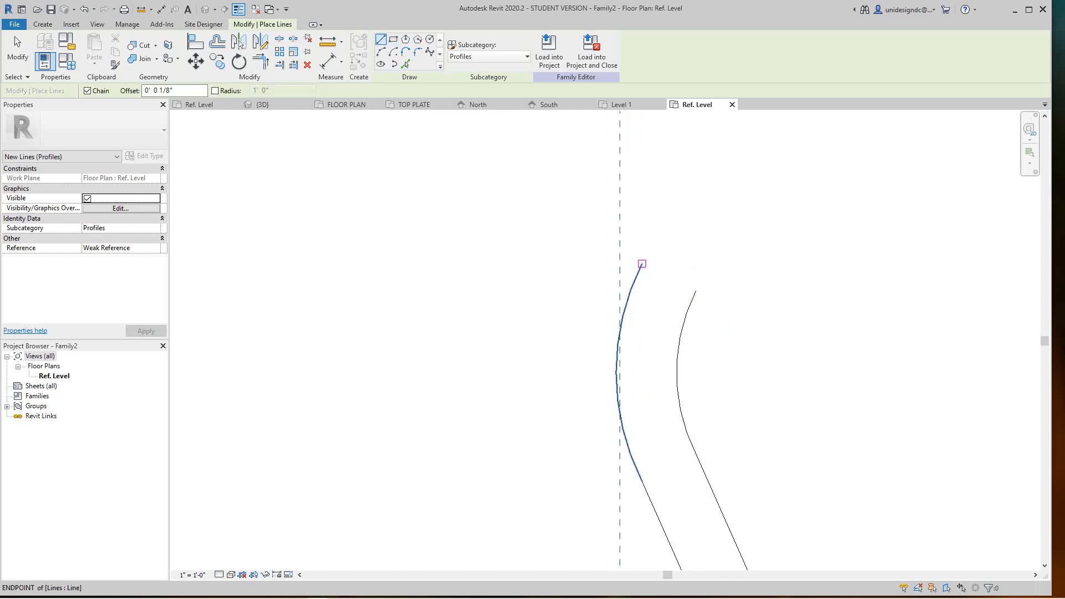
{"action": "left_click", "coordinate": [642, 264]}
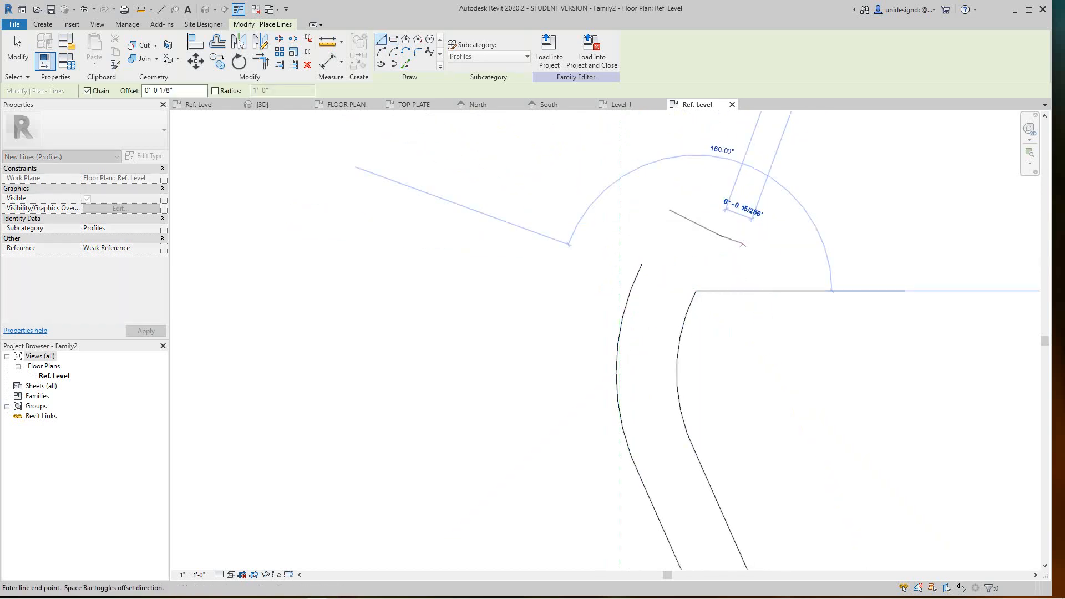
{"action": "key", "text": "Escape"}
{"action": "key", "text": "Escape"}
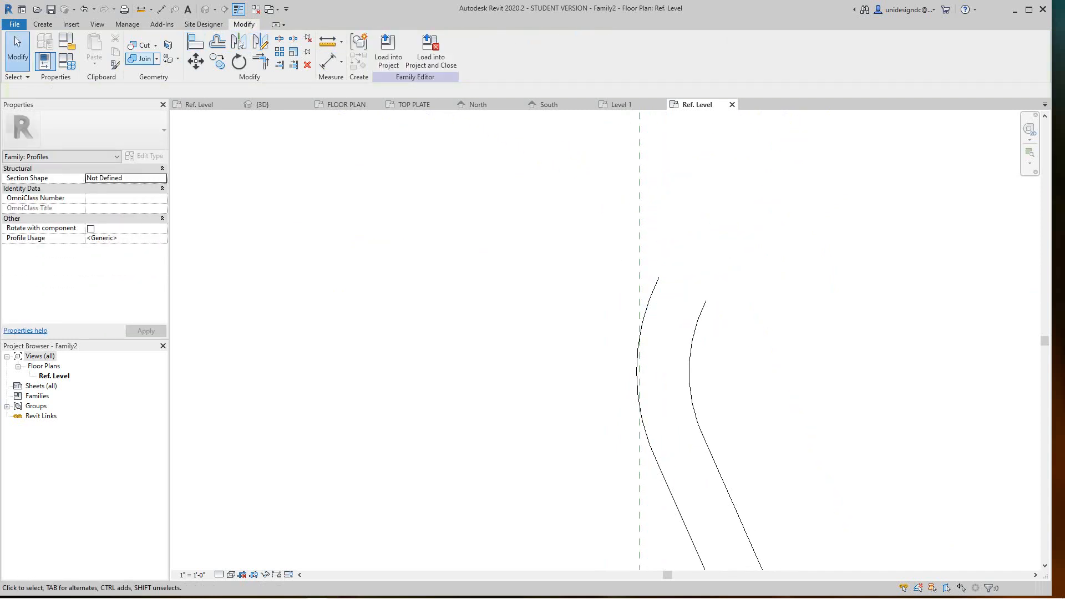
- Close the upper end of the profile with a line of zero offset joining the two curve endpoints
{"action": "left_click", "coordinate": [43, 24]}
{"action": "left_click", "coordinate": [91, 50]}
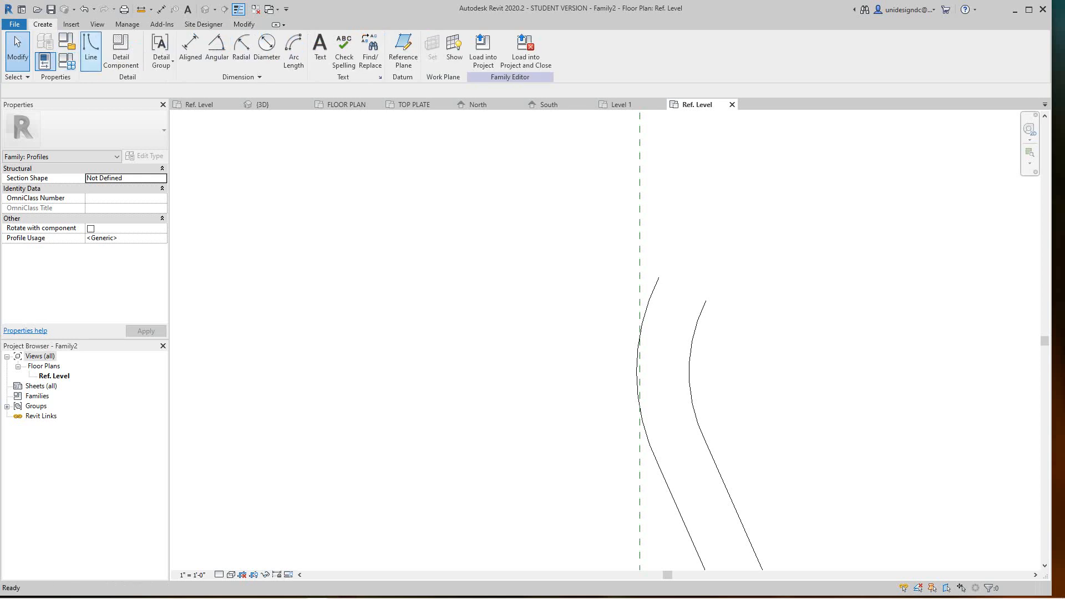
{"action": "left_click", "coordinate": [659, 278]}
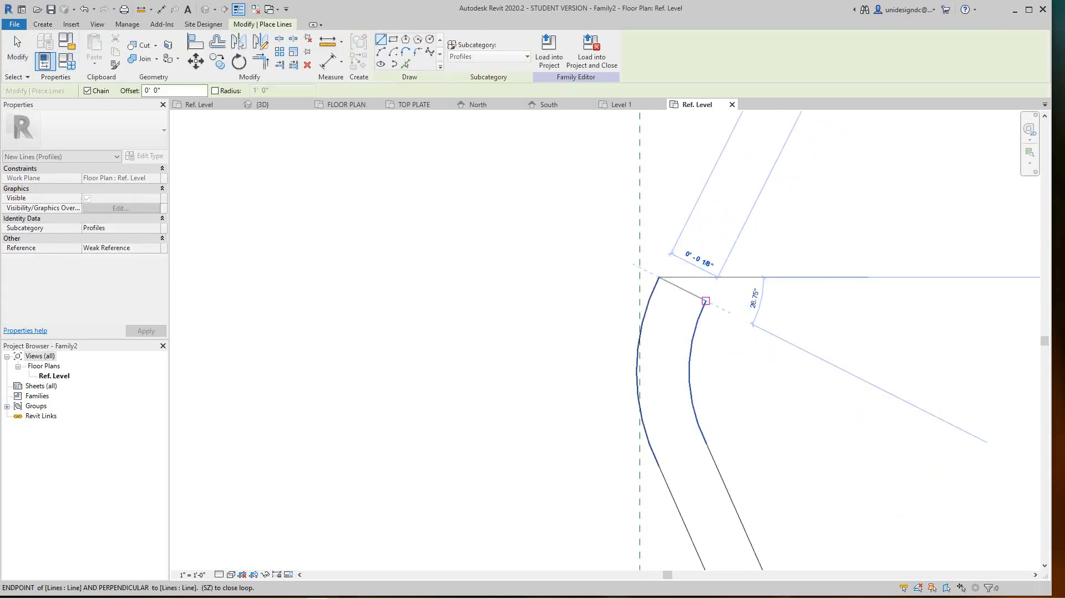
{"action": "left_click", "coordinate": [706, 301]}
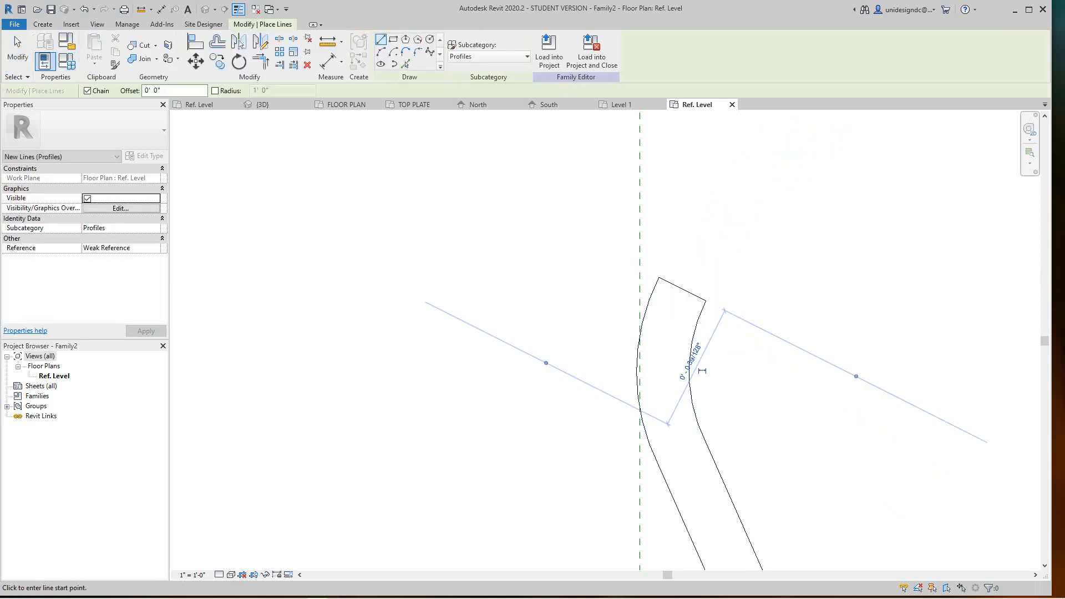
{"action": "scroll", "coordinate": [702, 370], "scroll_direction": "down", "scroll_amount": 5}
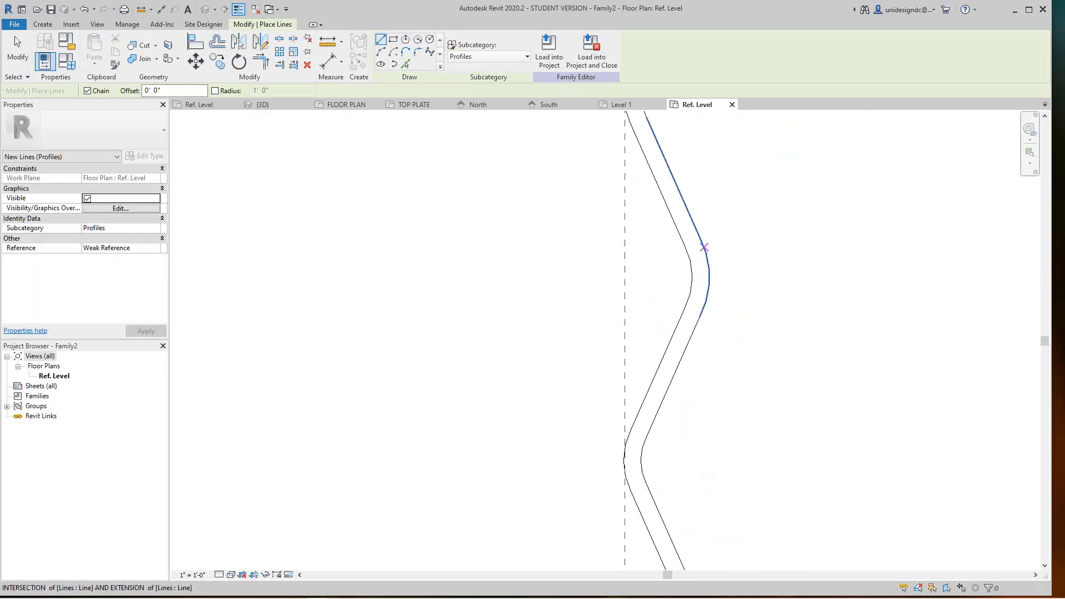
{"action": "key", "text": "Escape"}
- Close the lower end of the profile with a line joining the endpoints of the inner and outer segments
{"action": "scroll", "coordinate": [665, 277], "scroll_direction": "down", "scroll_amount": 3}
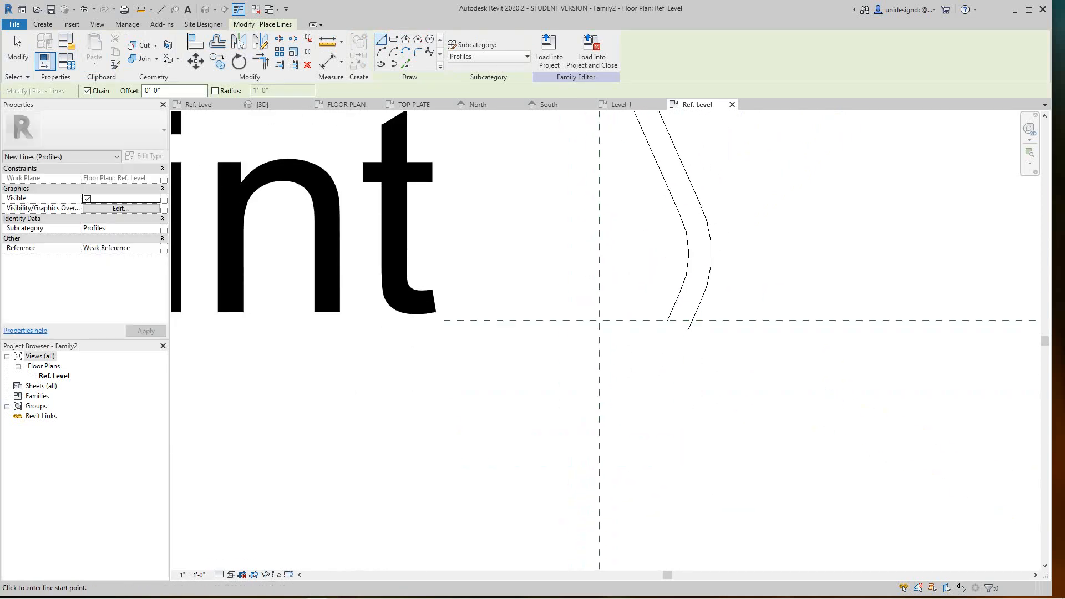
{"action": "scroll", "coordinate": [637, 316], "scroll_direction": "up", "scroll_amount": 5}
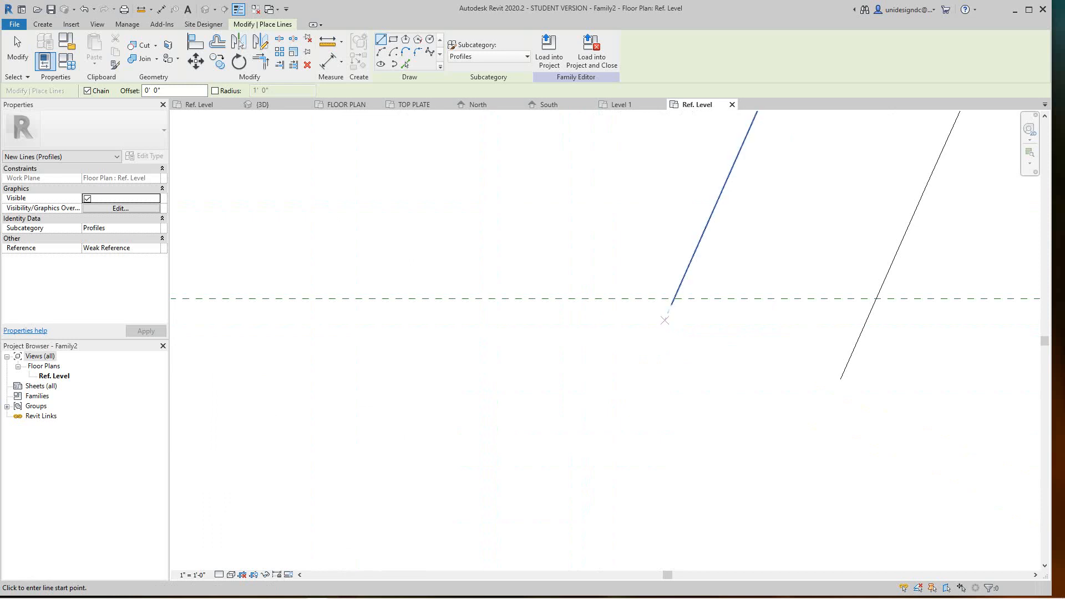
{"action": "left_click", "coordinate": [671, 304]}
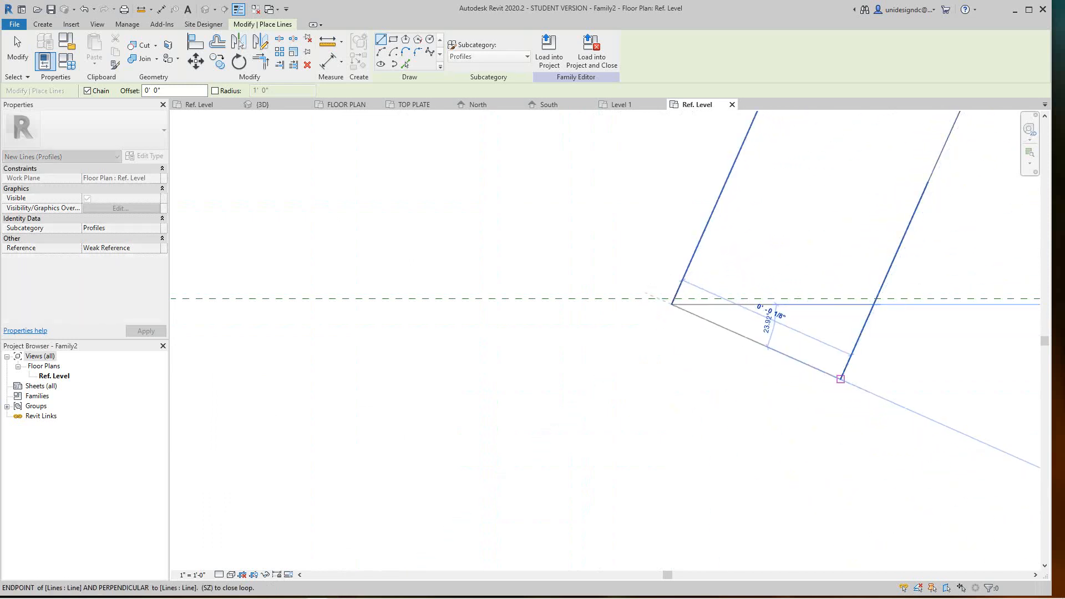
{"action": "left_click", "coordinate": [840, 379]}
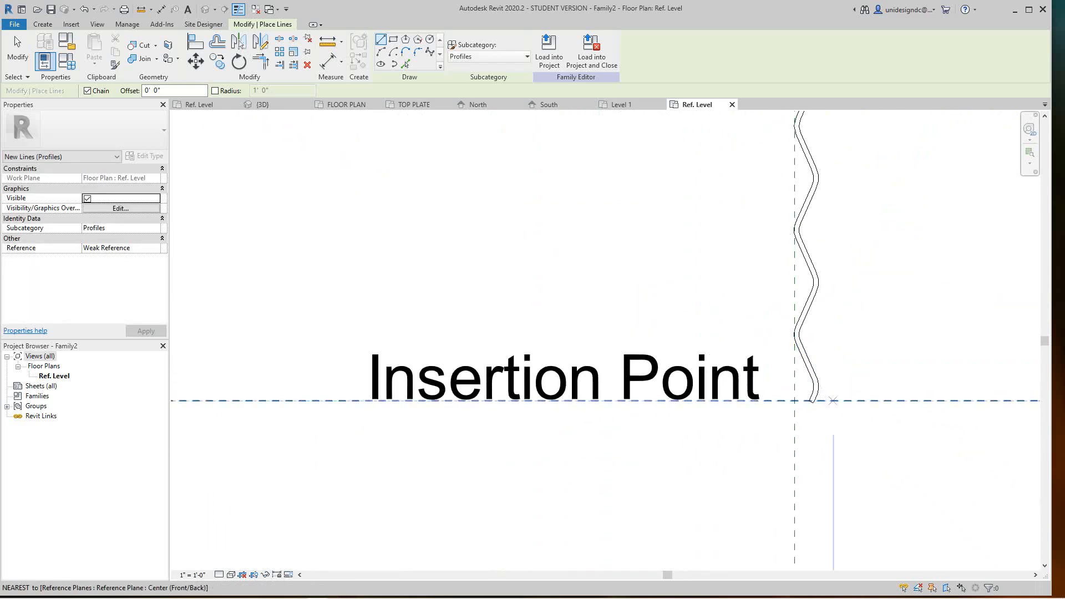
{"action": "key", "text": "Escape"}
{"action": "key", "text": "Escape"}
- Examine the closed corrugated profile and its position relative to the host face and insertion point
{"action": "scroll", "coordinate": [766, 438], "scroll_direction": "down", "scroll_amount": 2}
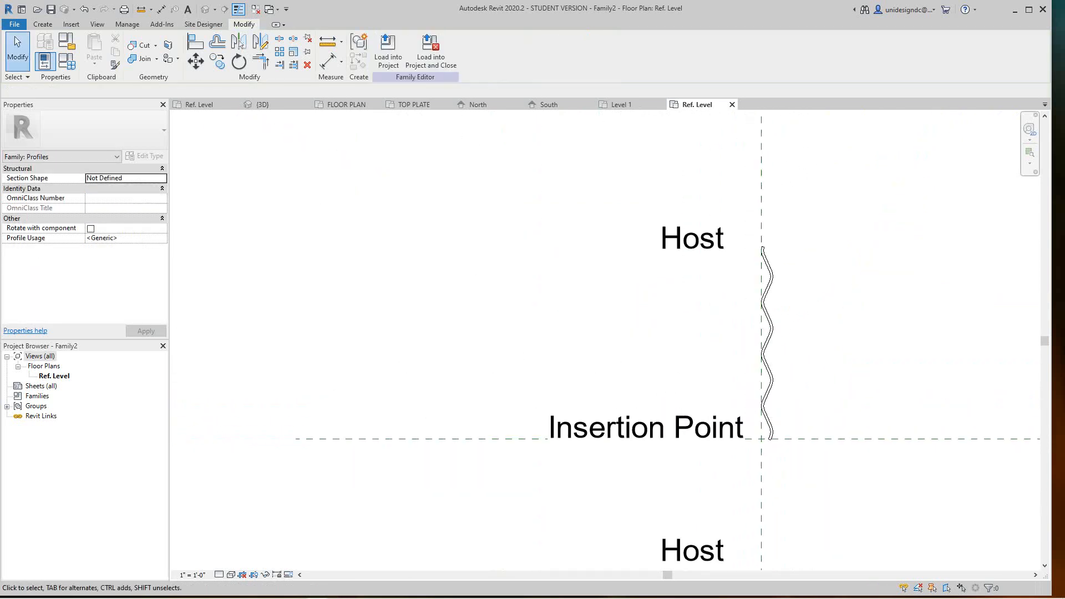
{"action": "scroll", "coordinate": [608, 263], "scroll_direction": "down", "scroll_amount": 3}
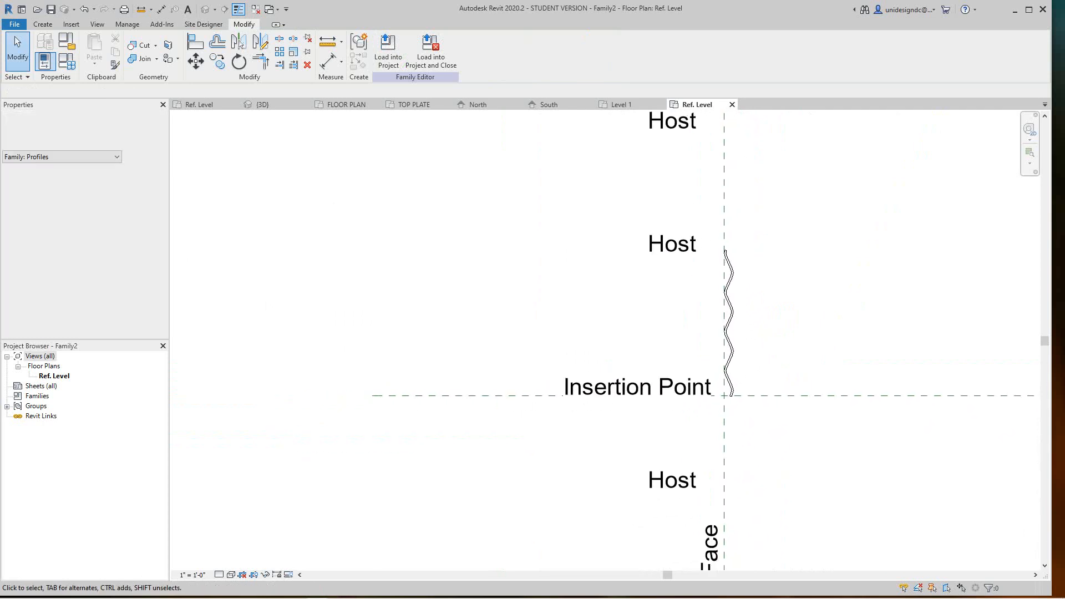
{"action": "scroll", "coordinate": [763, 338], "scroll_direction": "up", "scroll_amount": 1}
{"action": "middle_click_drag", "start_coordinate": [763, 337], "coordinate": [727, 382]}
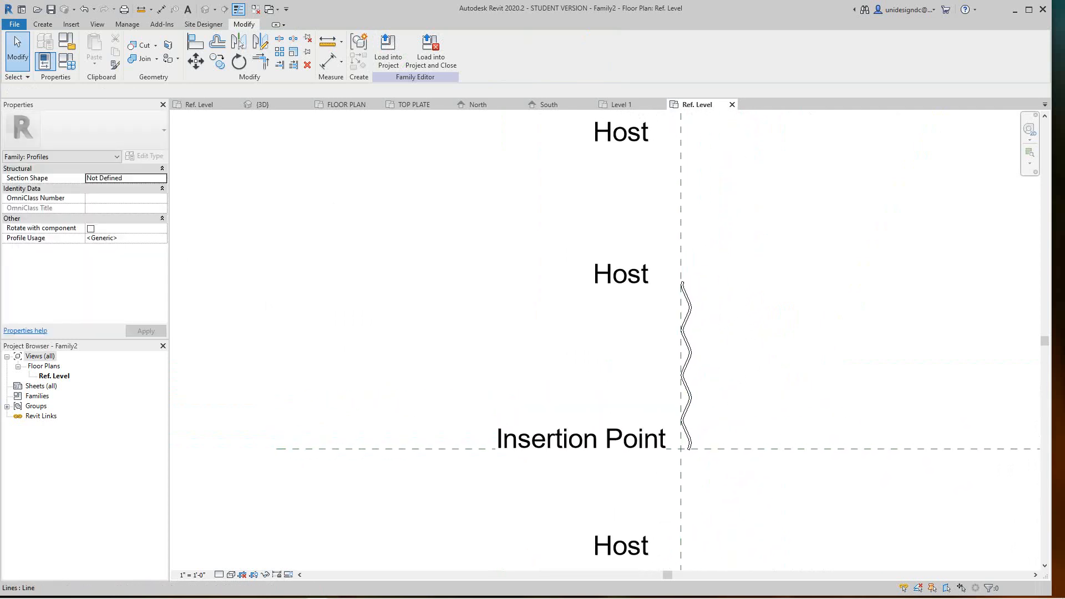
{"action": "scroll", "coordinate": [730, 339], "scroll_direction": "up", "scroll_amount": 1}
{"action": "scroll", "coordinate": [730, 339], "scroll_direction": "down", "scroll_amount": 3}
{"action": "middle_click_drag", "start_coordinate": [730, 338], "coordinate": [715, 276]}
{"action": "scroll", "coordinate": [714, 276], "scroll_direction": "up", "scroll_amount": 2}
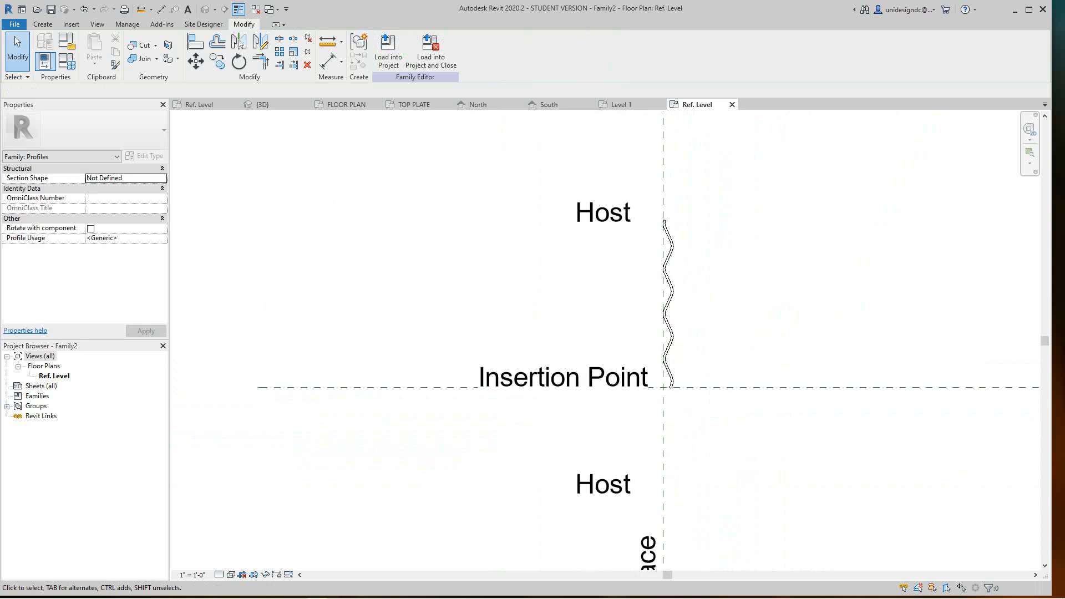
{"action": "right_click", "coordinate": [714, 274]}
{"action": "left_click", "coordinate": [731, 281]}
{"action": "middle_click_drag", "start_coordinate": [737, 318], "coordinate": [730, 346]}
{"action": "scroll", "coordinate": [730, 345], "scroll_direction": "down", "scroll_amount": 1}
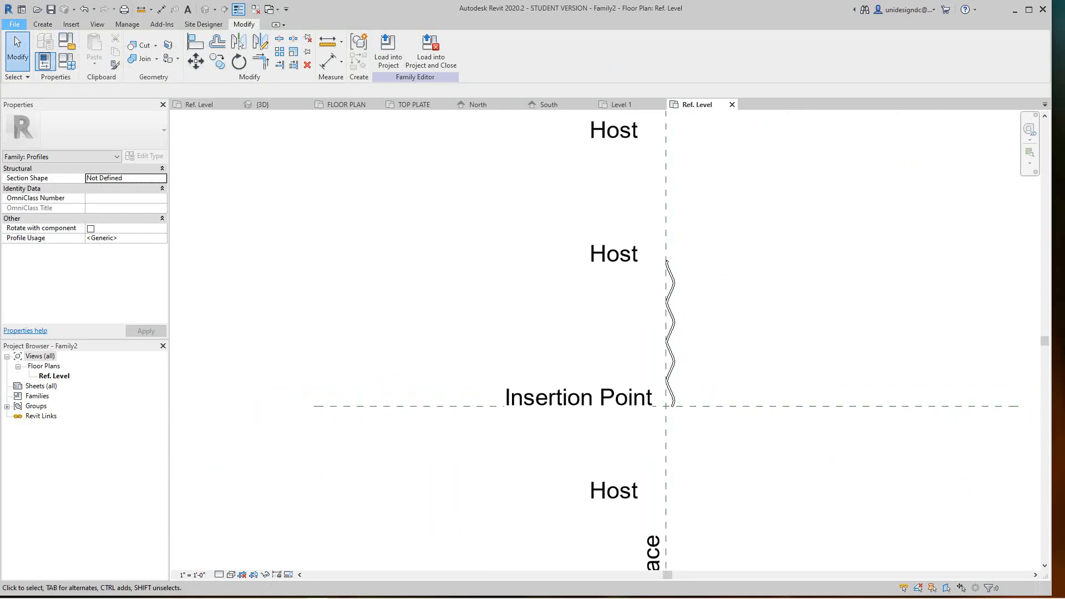
{"action": "left_click", "coordinate": [15, 25]}
{"action": "mouse_move", "coordinate": [43, 155]}
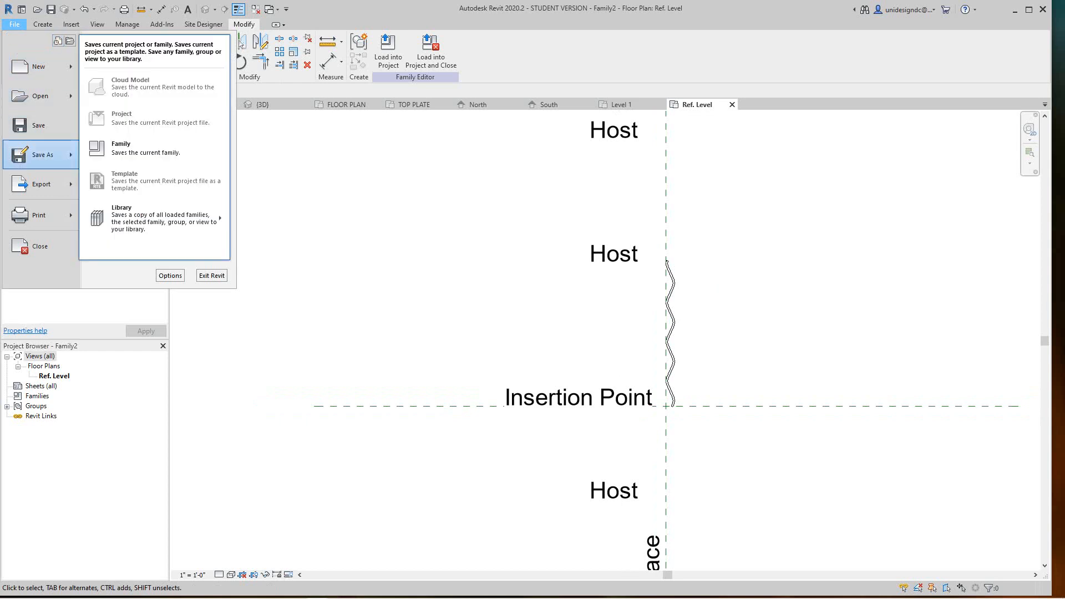
{"action": "left_click", "coordinate": [155, 148]}
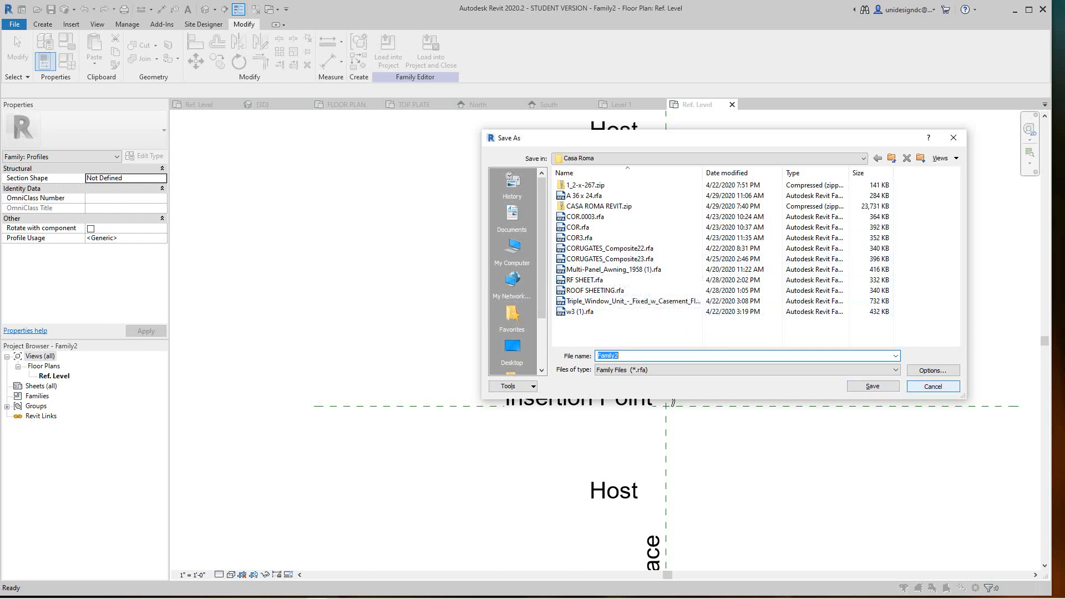
{"action": "key", "text": "Escape"}
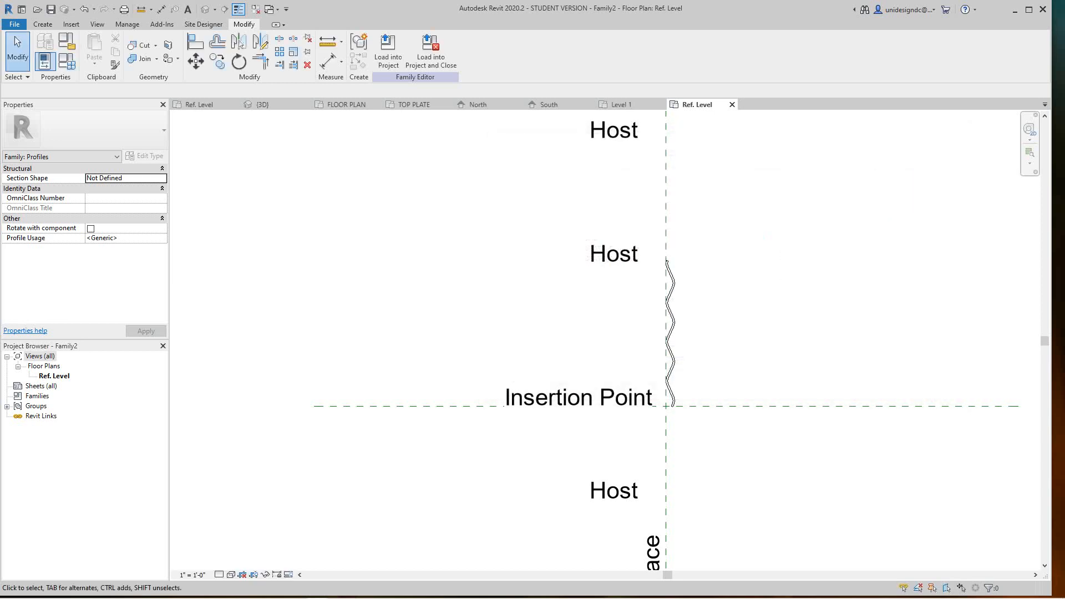
{"action": "scroll", "coordinate": [751, 244], "scroll_direction": "up", "scroll_amount": 2}
{"action": "middle_click_drag", "start_coordinate": [751, 245], "coordinate": [760, 285]}
{"action": "scroll", "coordinate": [724, 232], "scroll_direction": "down", "scroll_amount": 2}
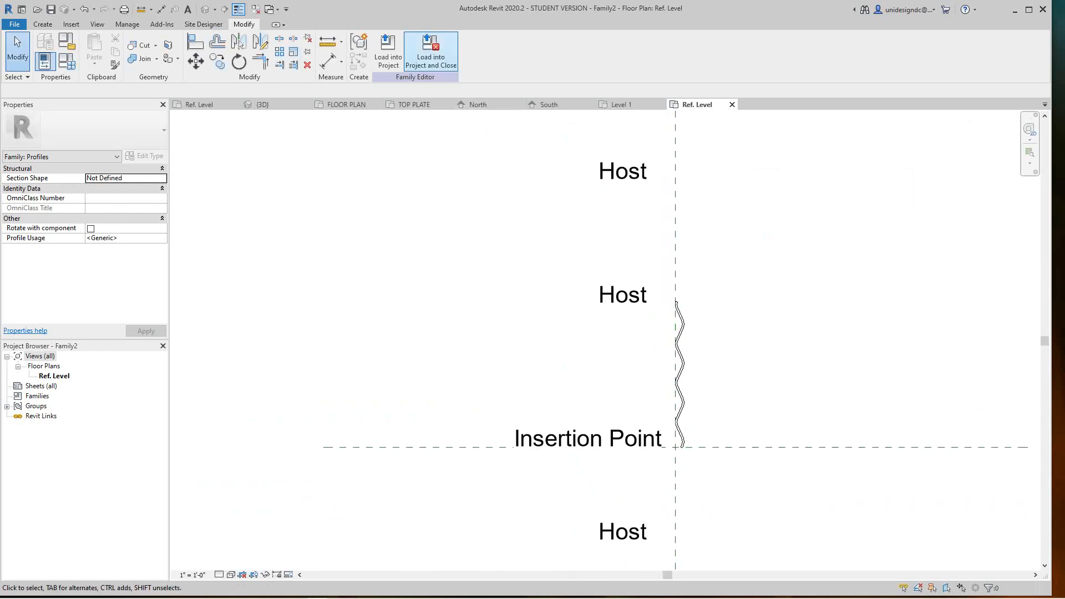
{"action": "left_click", "coordinate": [388, 50]}
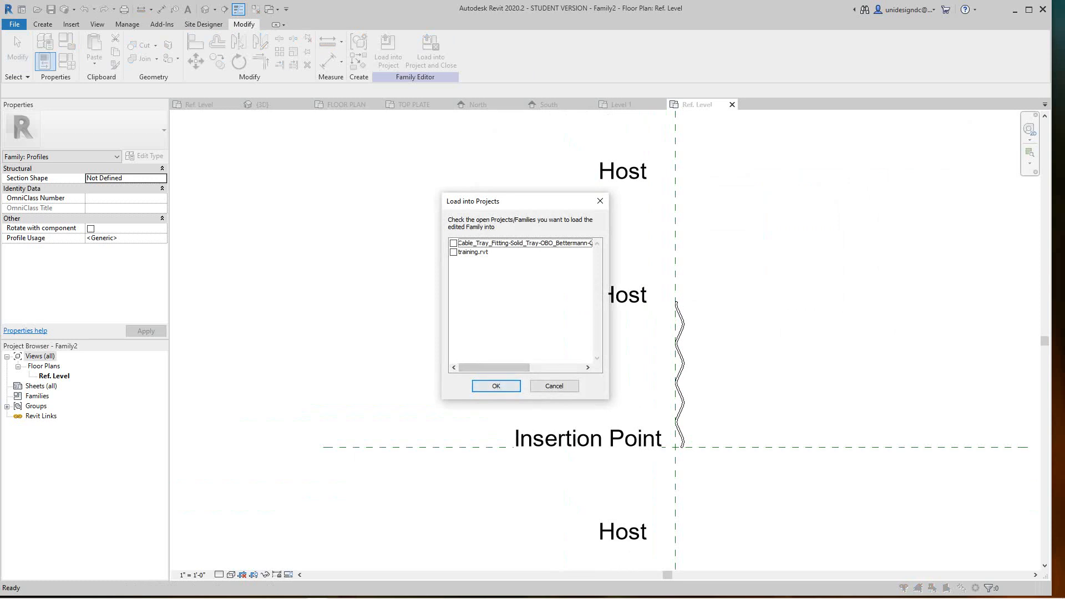
{"action": "left_click", "coordinate": [554, 386]}
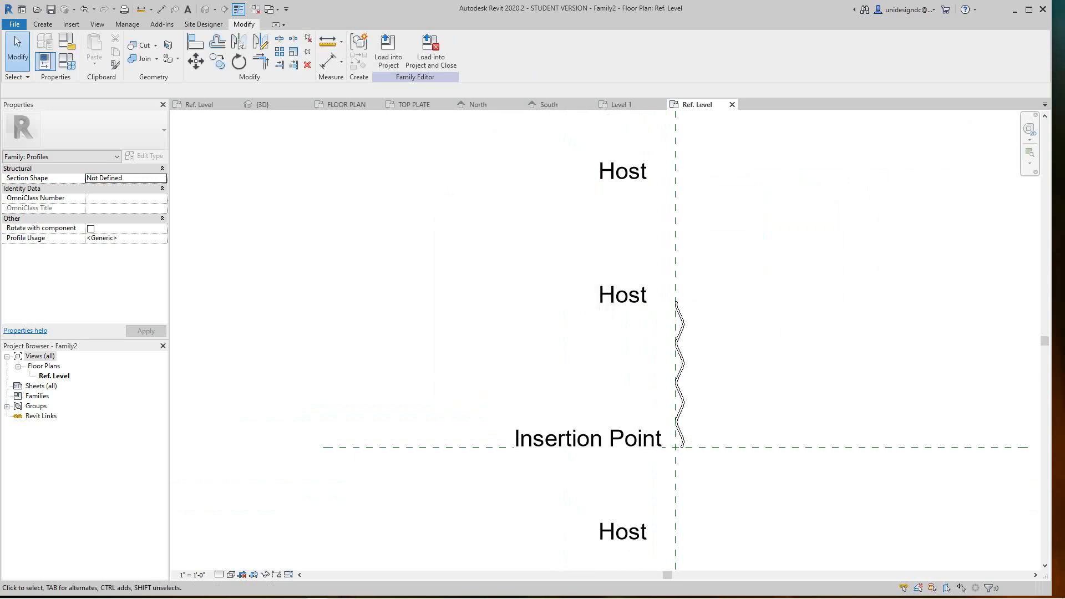
- Tile the open views and close the Level 1, South and North views
{"action": "scroll", "coordinate": [728, 173], "scroll_direction": "down", "scroll_amount": 2}
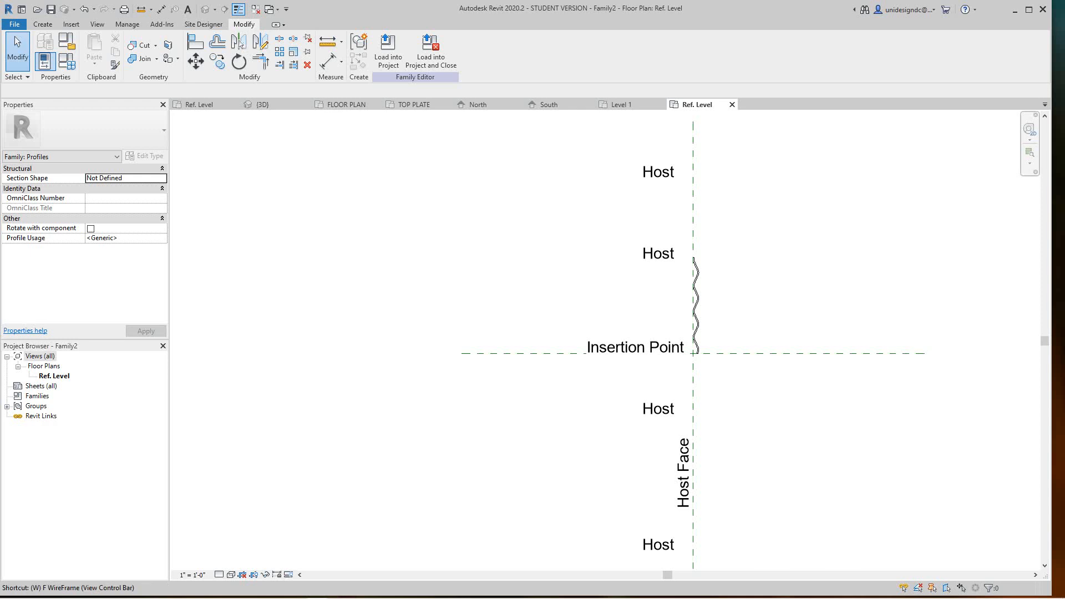
{"action": "key", "text": "t"}
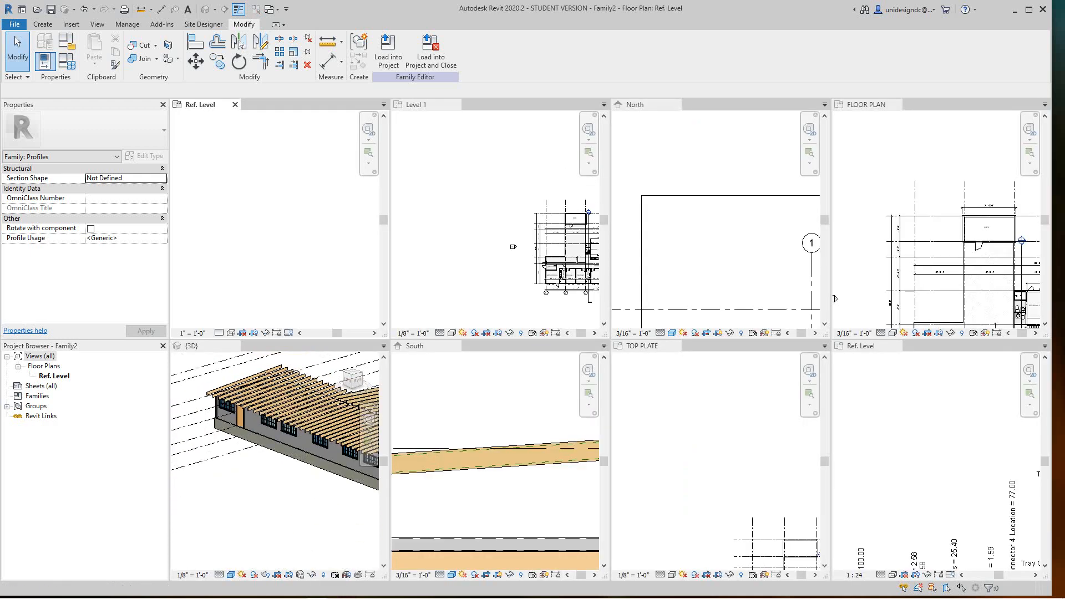
{"action": "left_click", "coordinate": [455, 104]}
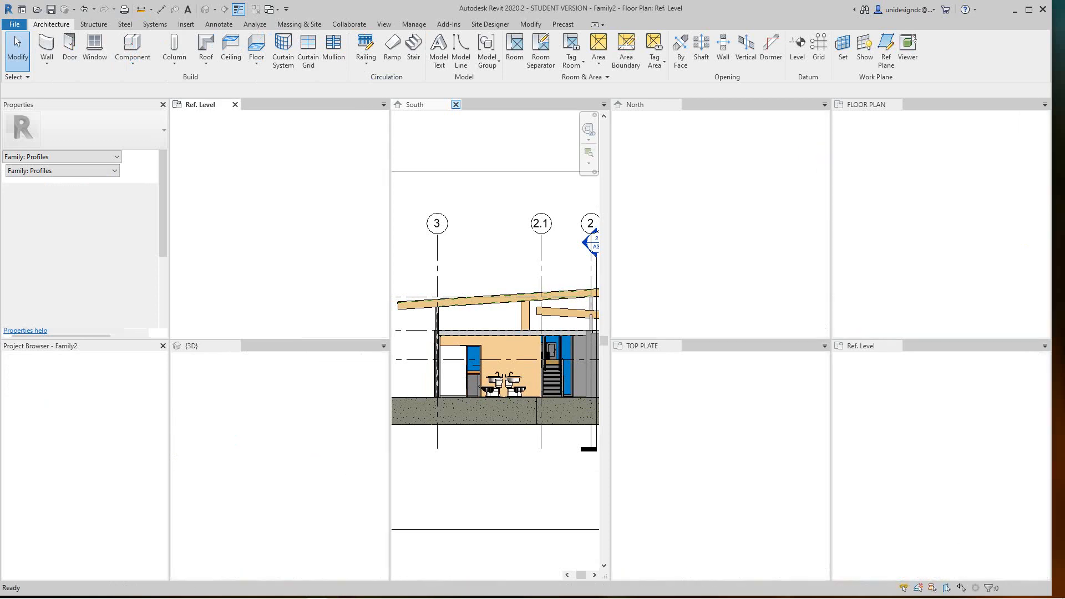
{"action": "left_click", "coordinate": [455, 105]}
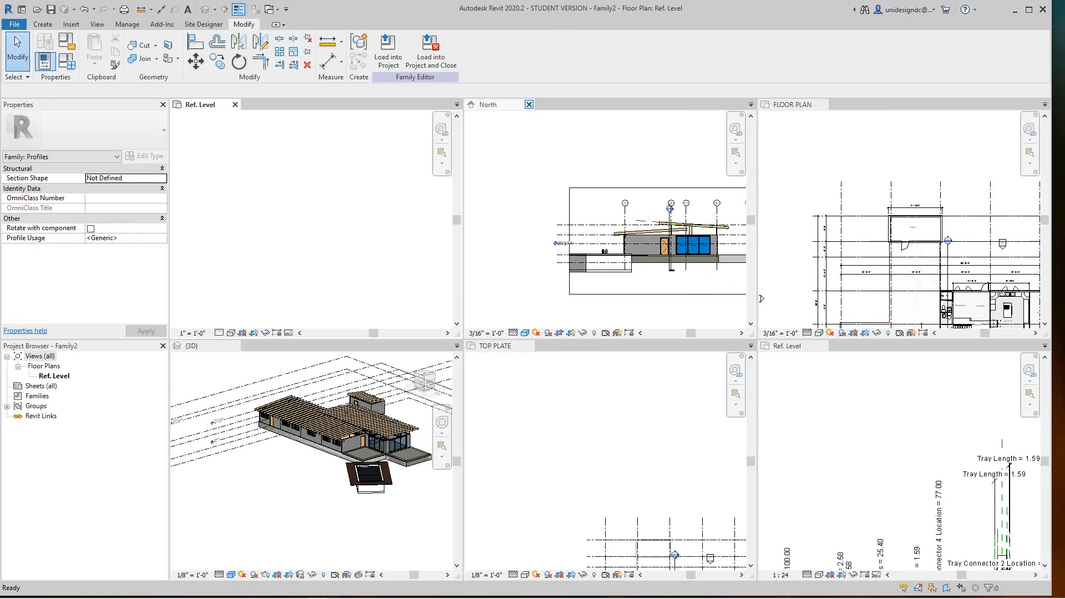
{"action": "left_click", "coordinate": [529, 105]}
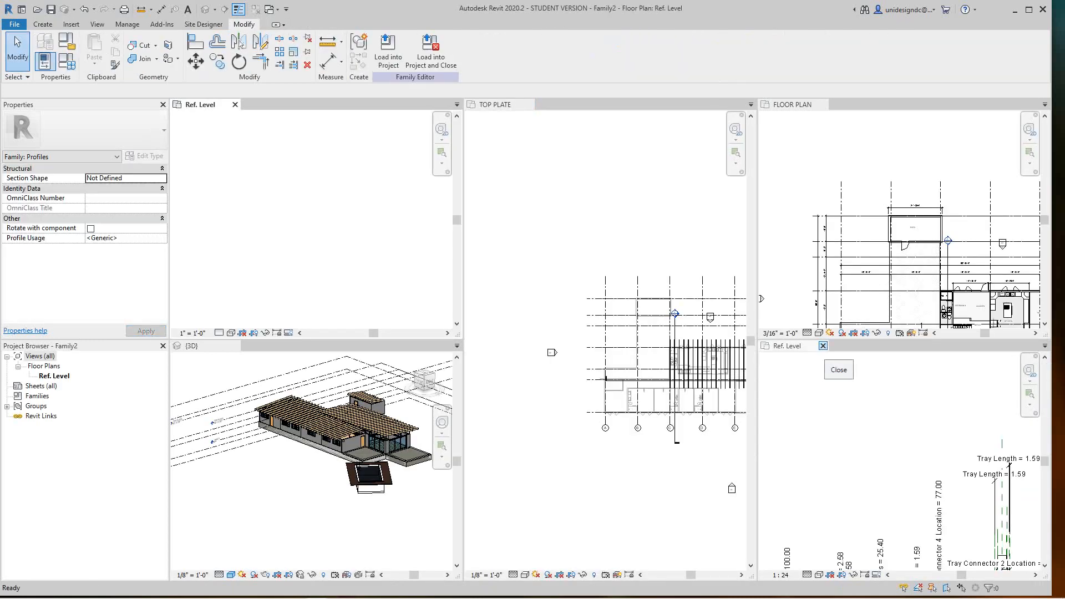
- Close the cable tray fitting family without saving its changes, and close the TOP PLATE view
{"action": "left_click", "coordinate": [823, 345]}
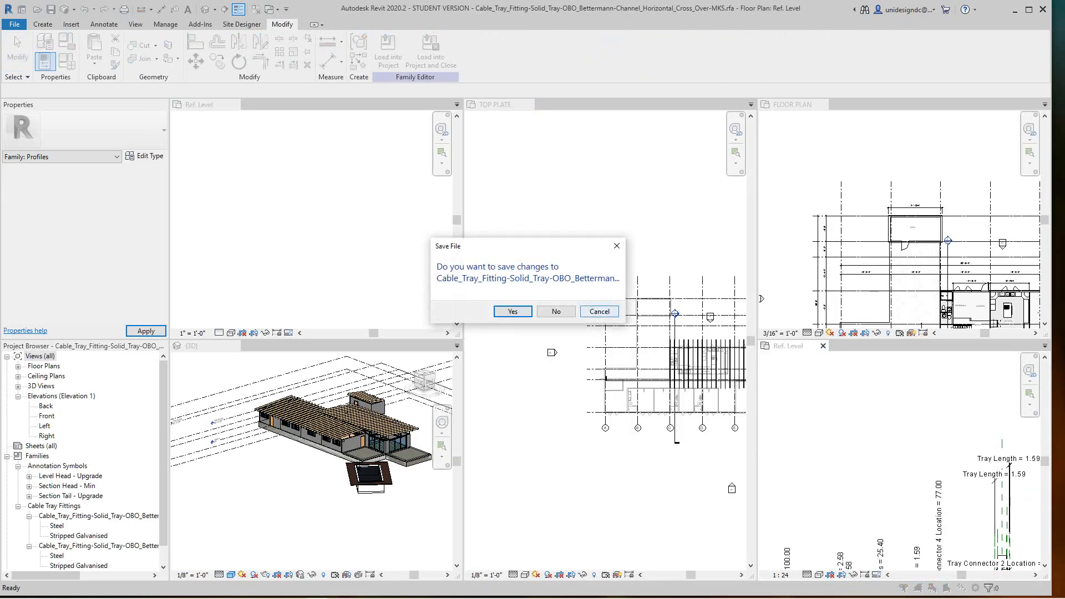
{"action": "left_click", "coordinate": [556, 311]}
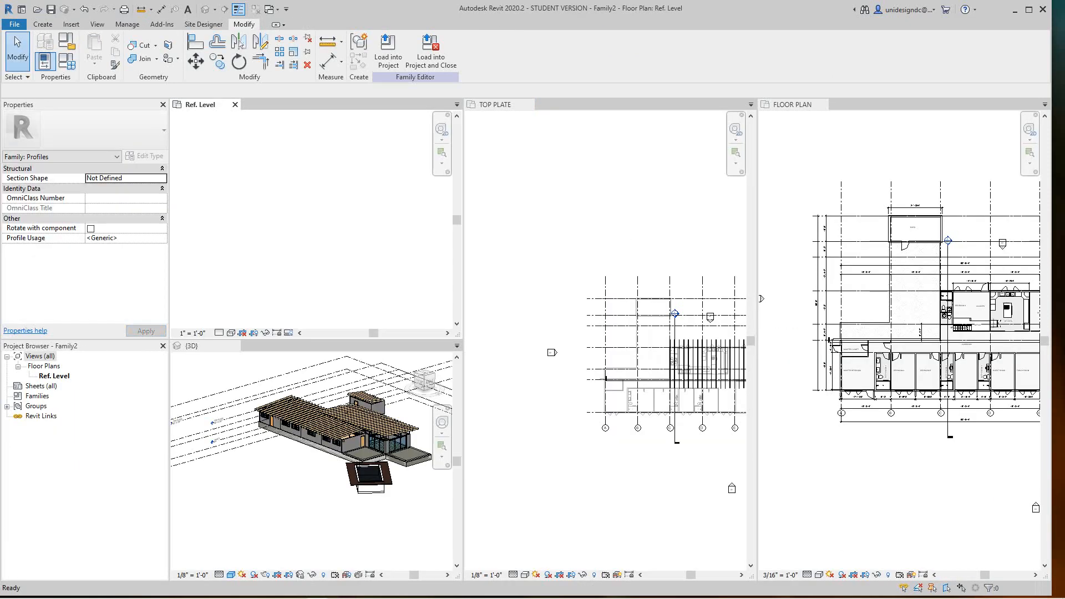
{"action": "left_click", "coordinate": [528, 104]}
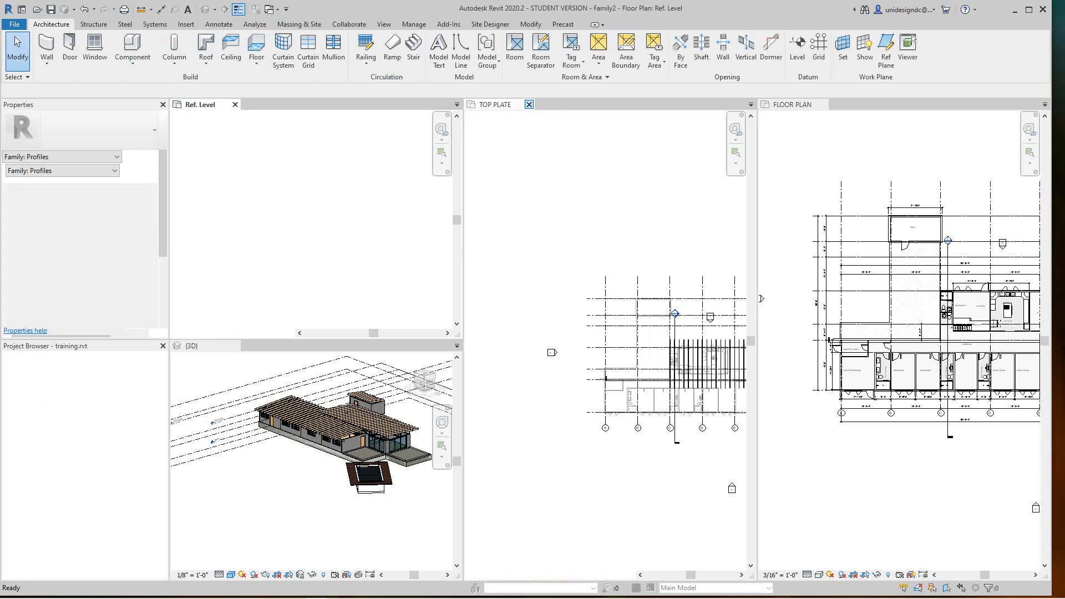
- Close the TOP PLATE view and the corrugated profile family Family2, discarding the family's changes
{"action": "left_click", "coordinate": [529, 104]}
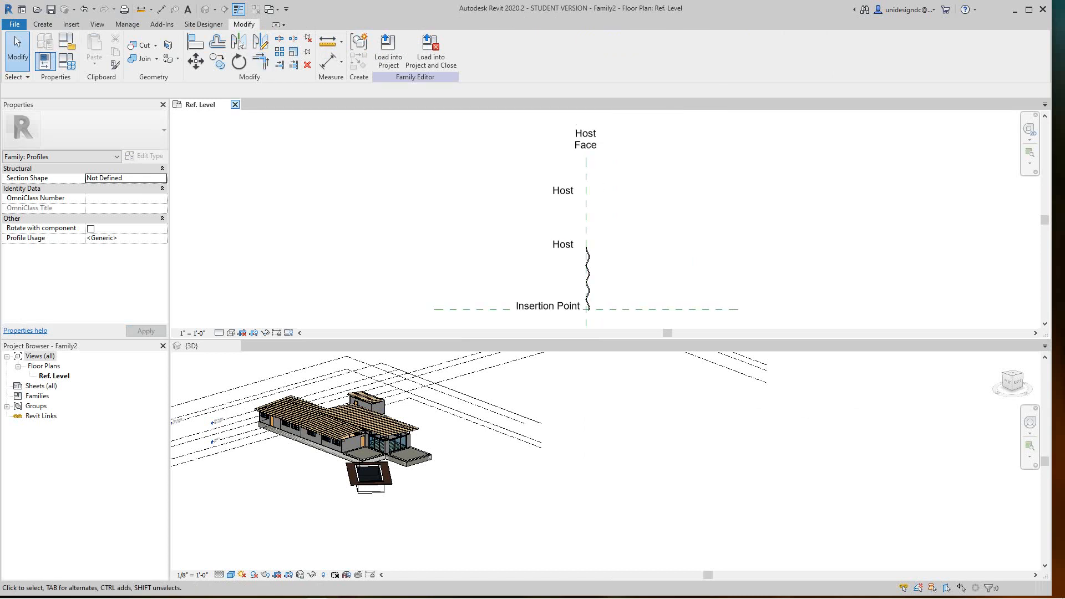
{"action": "left_click", "coordinate": [235, 104]}
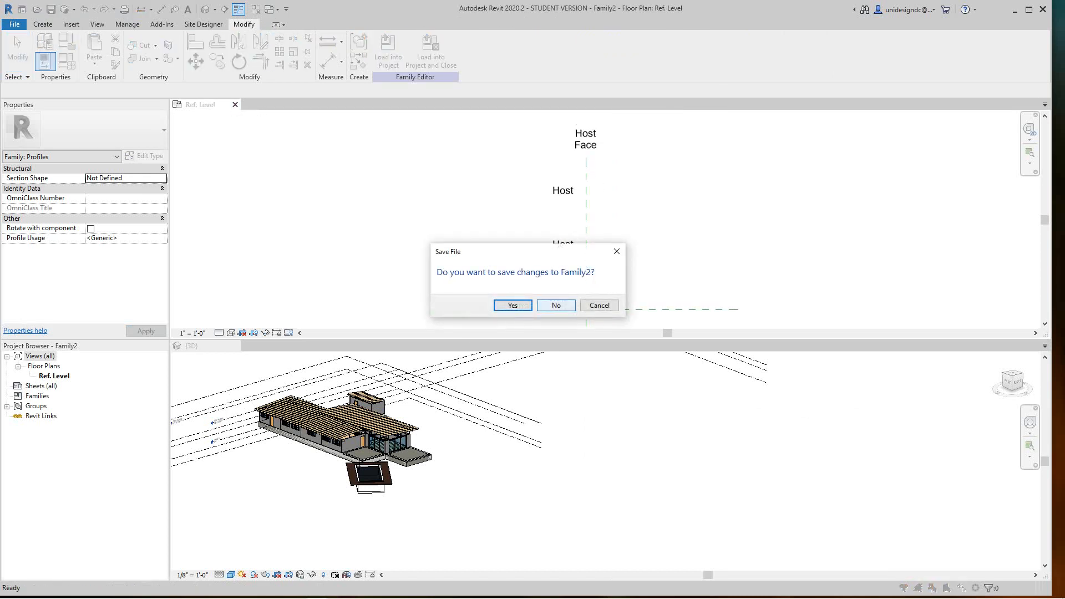
{"action": "left_click", "coordinate": [555, 305]}
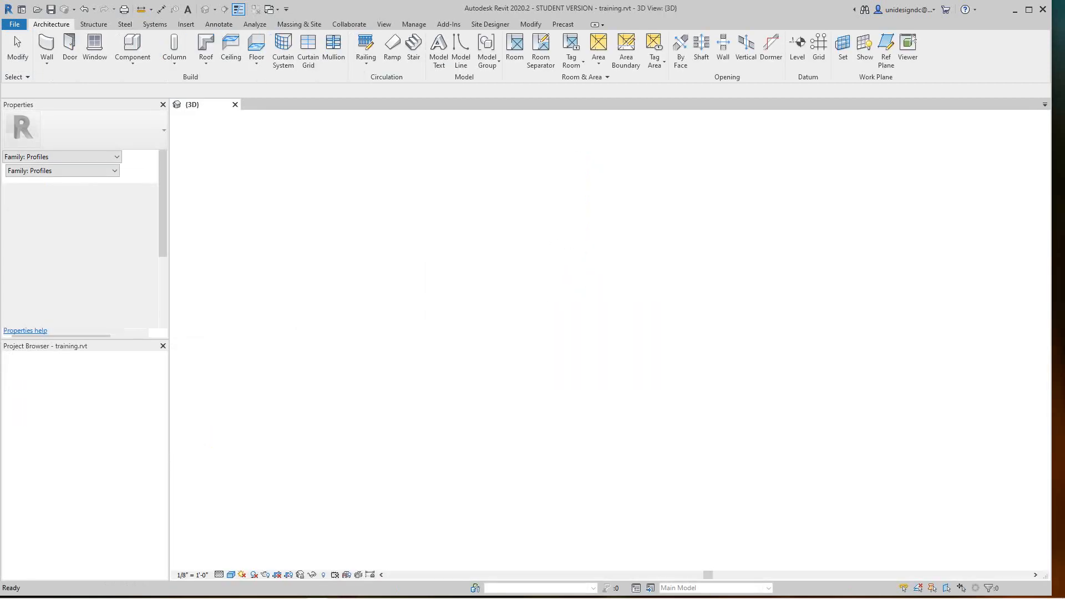
- Switch to Chrome, review the 45.25" x 96" x 6" insulated metal wall panel page, and return to Revit
{"action": "scroll", "coordinate": [282, 416], "scroll_direction": "up", "scroll_amount": 5}
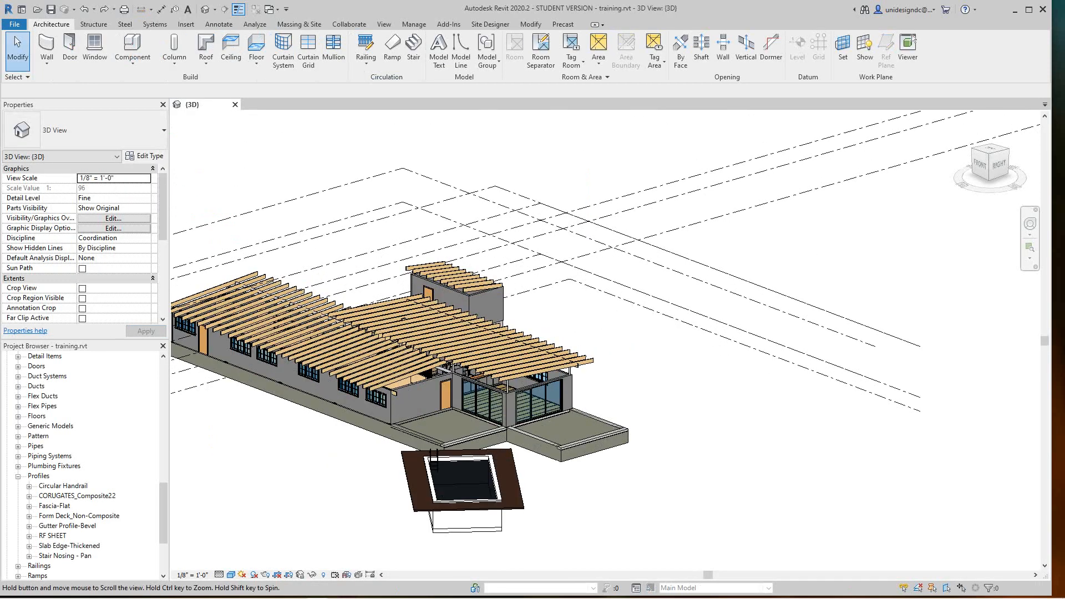
{"action": "scroll", "coordinate": [414, 541], "scroll_direction": "down", "scroll_amount": 2}
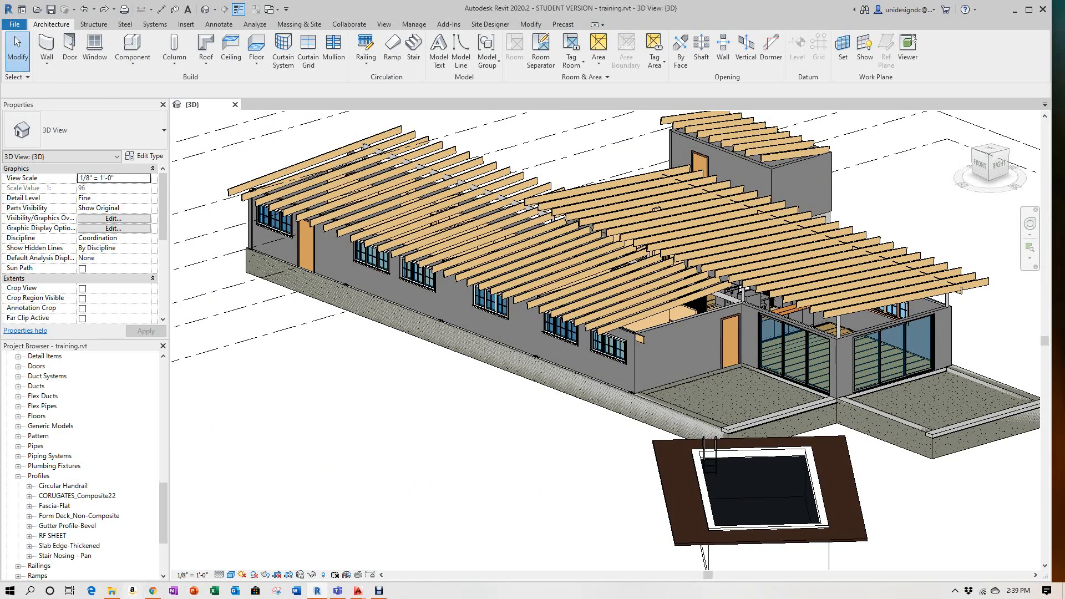
{"action": "mouse_move", "coordinate": [153, 590]}
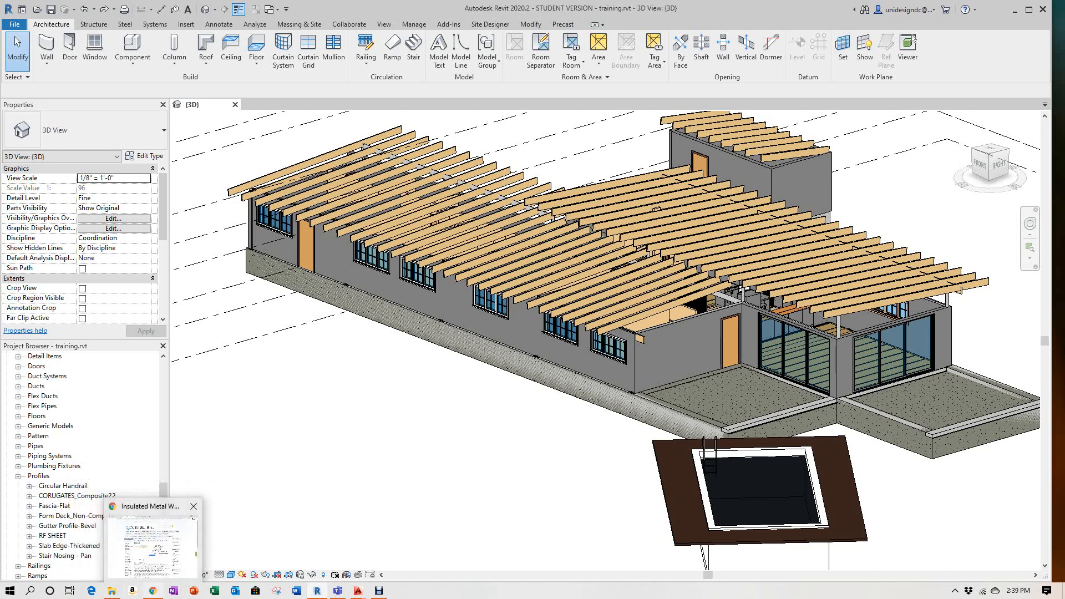
{"action": "left_click", "coordinate": [153, 544]}
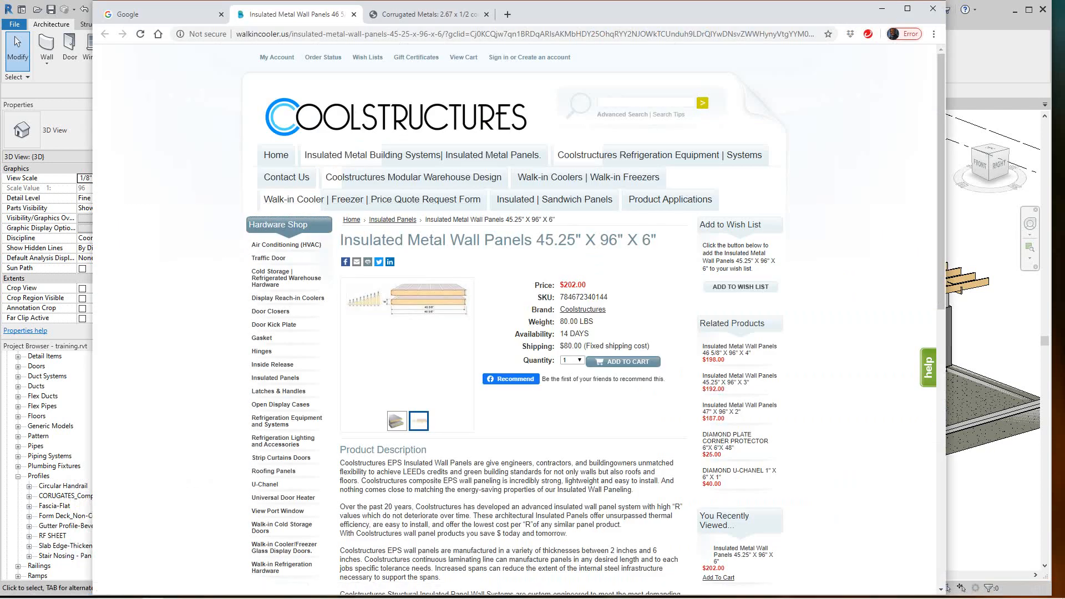
{"action": "scroll", "coordinate": [372, 199], "scroll_direction": "down", "scroll_amount": 4}
{"action": "scroll", "coordinate": [372, 199], "scroll_direction": "up", "scroll_amount": 3}
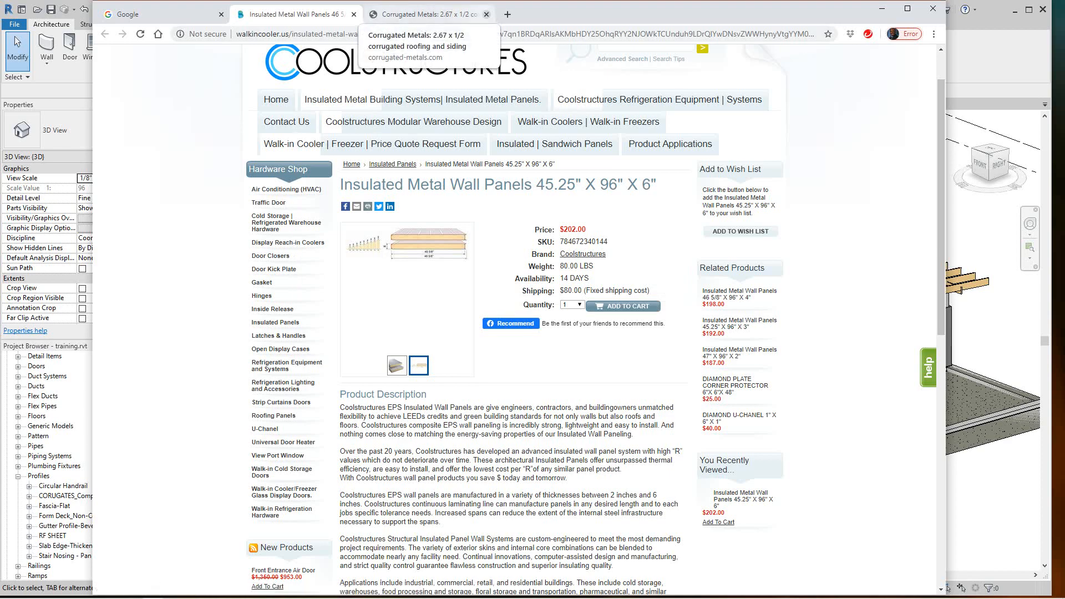
{"action": "left_click", "coordinate": [881, 9]}
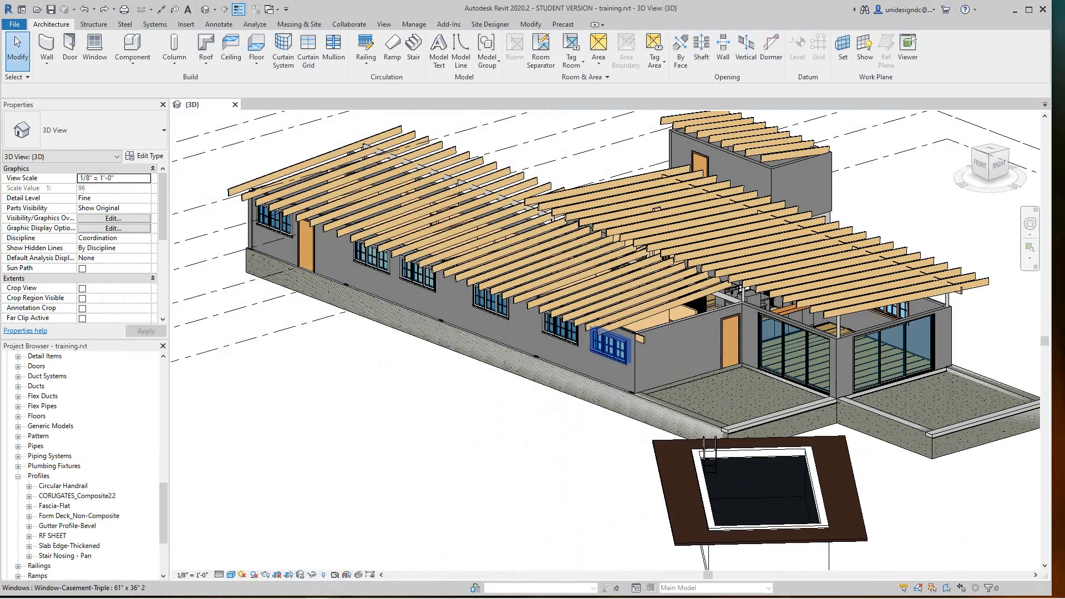
- Duplicate the Generic - 8" type of the long window wall facing the viewer as a new wall type named SIP PANEL
{"action": "scroll", "coordinate": [555, 332], "scroll_direction": "up", "scroll_amount": 3}
{"action": "left_click", "coordinate": [555, 360]}
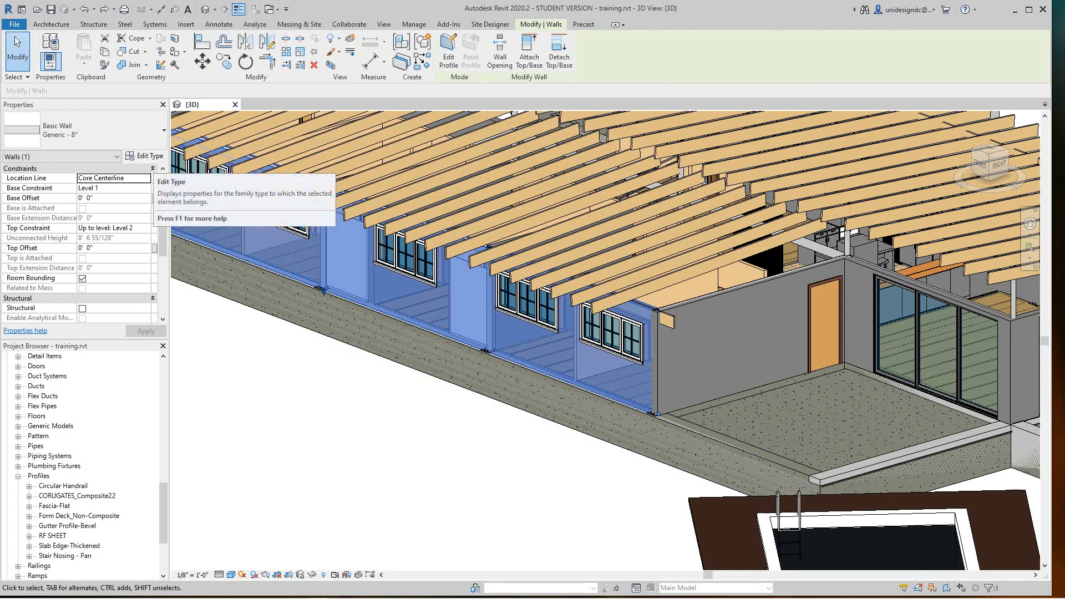
{"action": "left_click", "coordinate": [143, 156]}
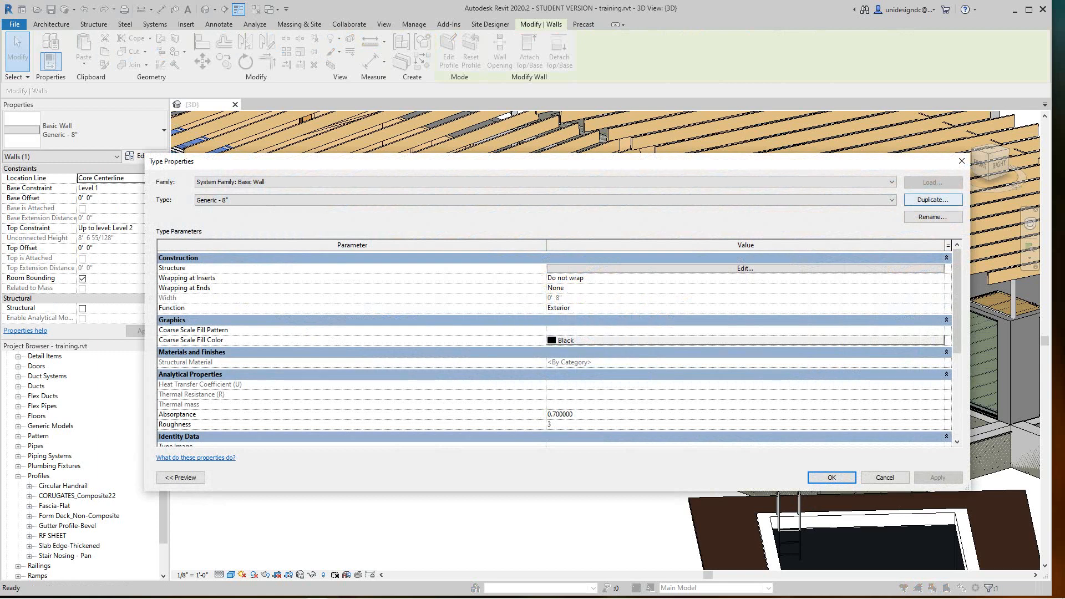
{"action": "left_click", "coordinate": [932, 200]}
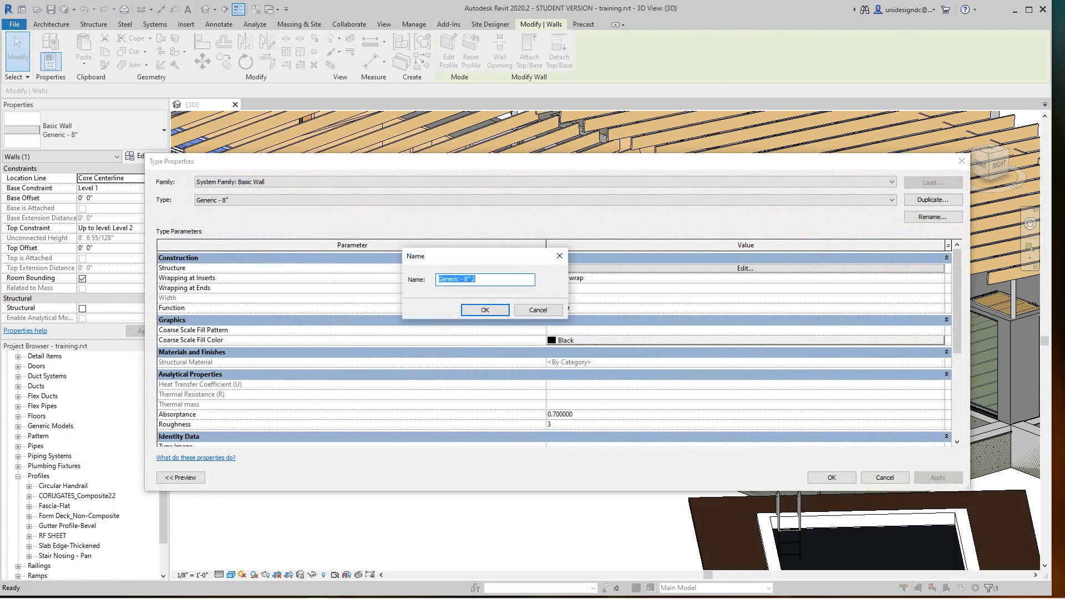
{"action": "left_click", "coordinate": [478, 280]}
{"action": "left_click_drag", "start_coordinate": [477, 280], "coordinate": [437, 279]}
{"action": "type", "text": "sip"}
{"action": "key", "text": "BackSpace"}
{"action": "key", "text": "BackSpace"}
{"action": "key", "text": "BackSpace"}
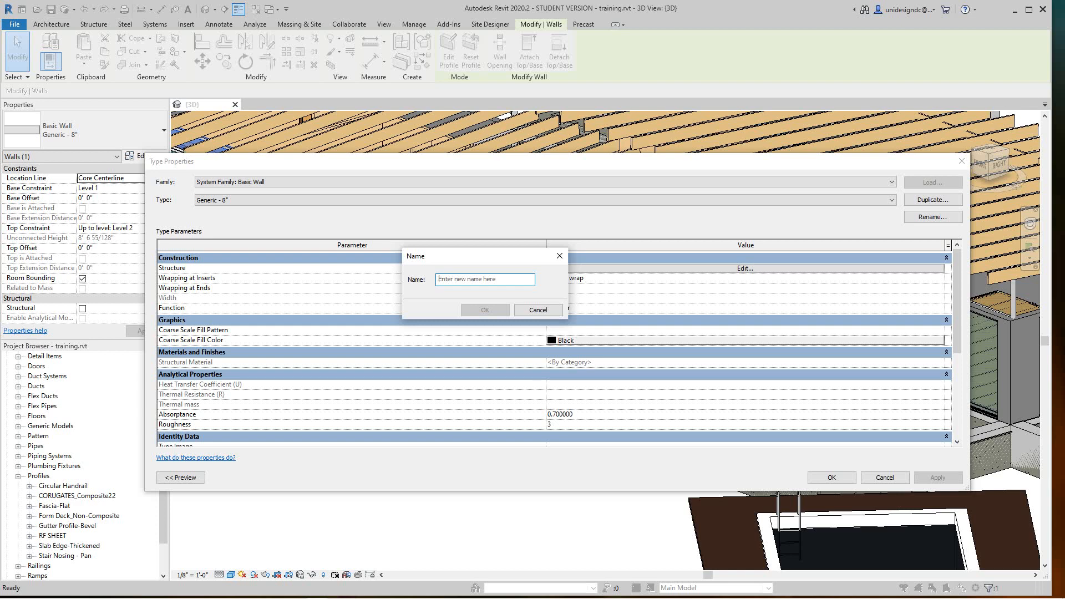
{"action": "type", "text": "SIP"}
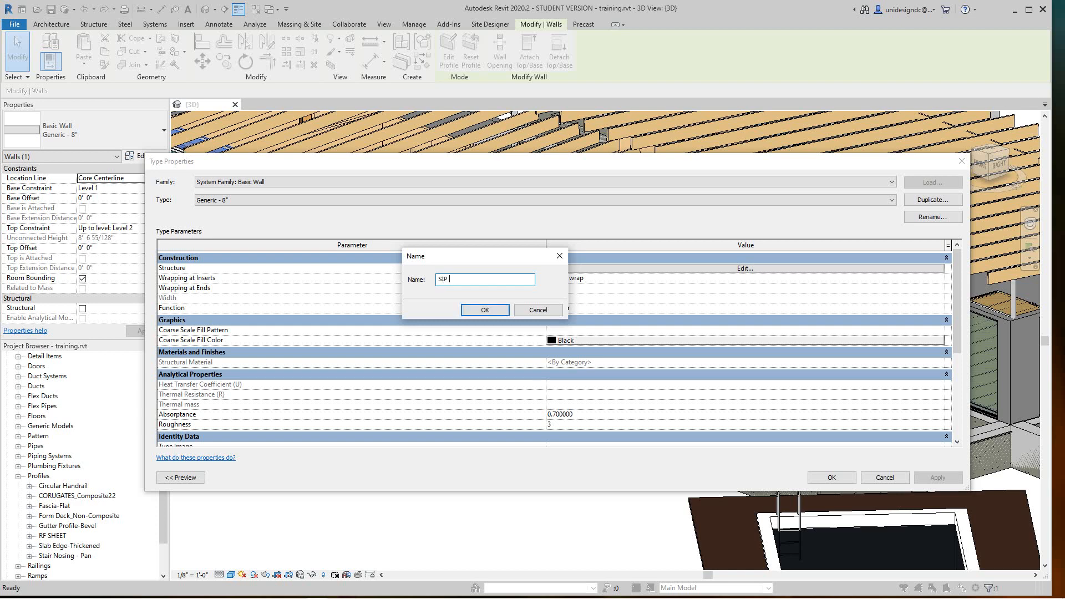
{"action": "type", "text": " PANEL"}
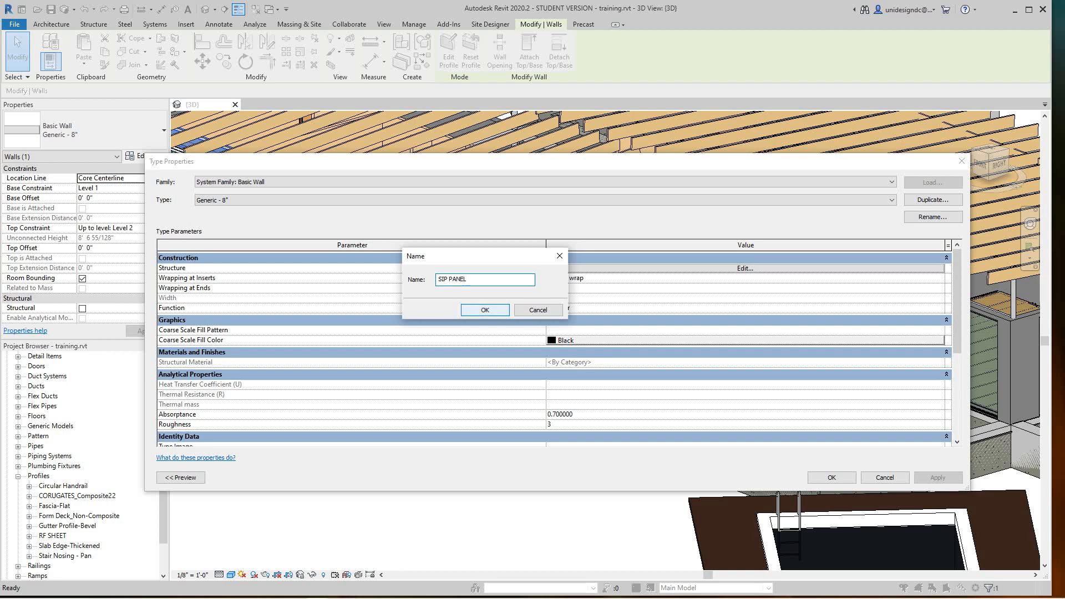
{"action": "left_click", "coordinate": [484, 310]}
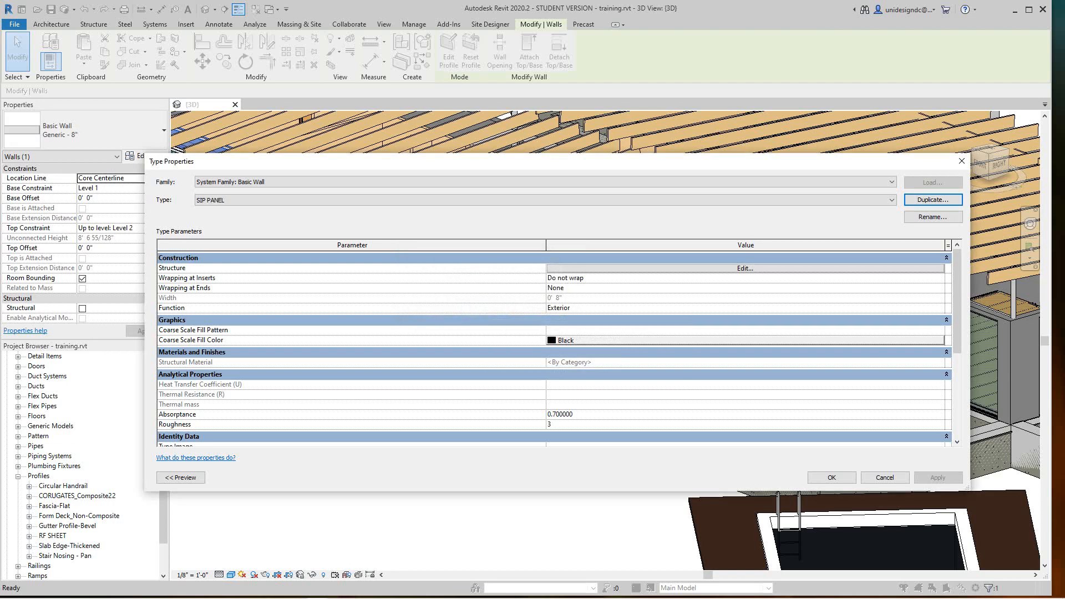
- Open the SIP PANEL layer structure for editing and show its preview as a section
{"action": "left_click", "coordinate": [745, 268]}
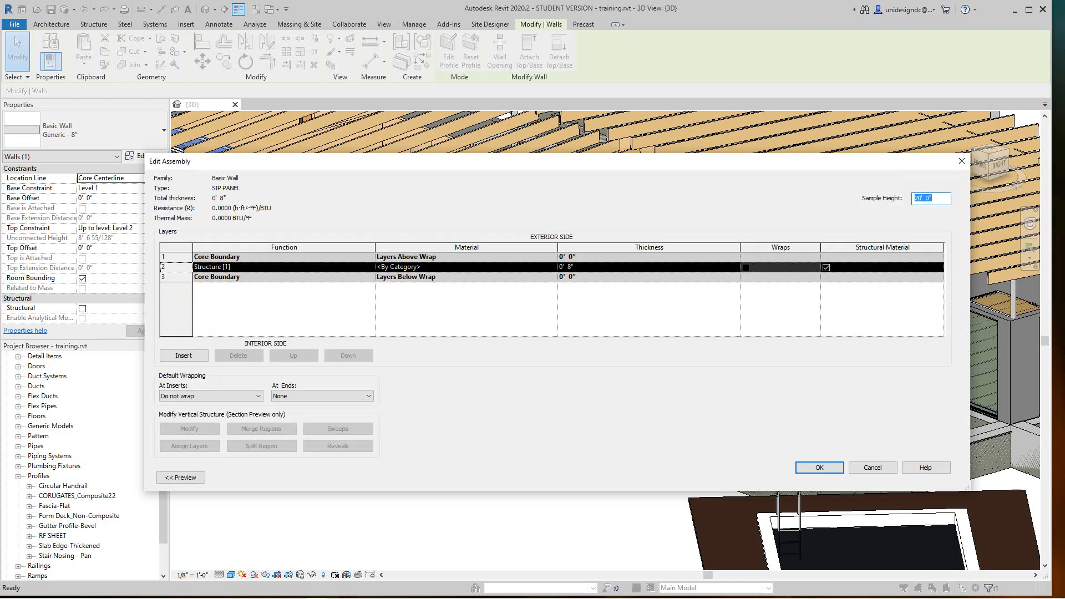
{"action": "left_click", "coordinate": [180, 478]}
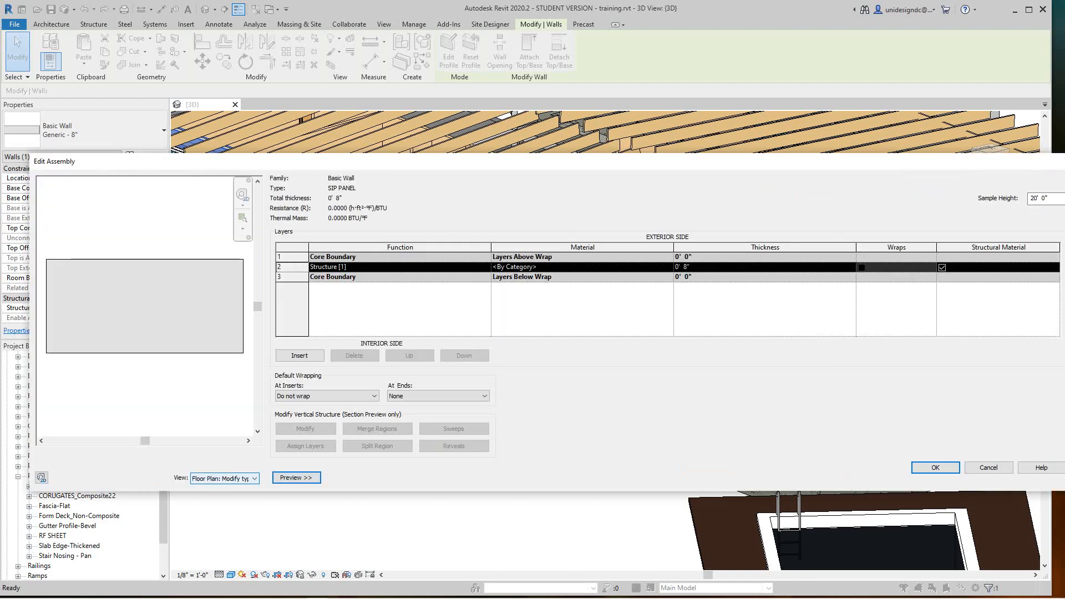
{"action": "left_click", "coordinate": [221, 478]}
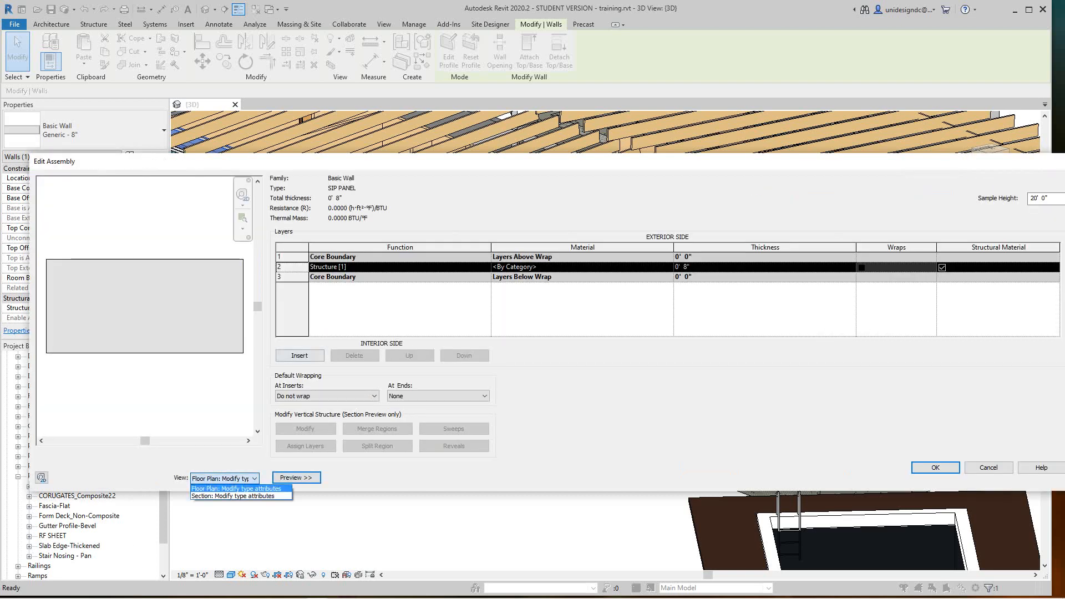
{"action": "left_click", "coordinate": [216, 496]}
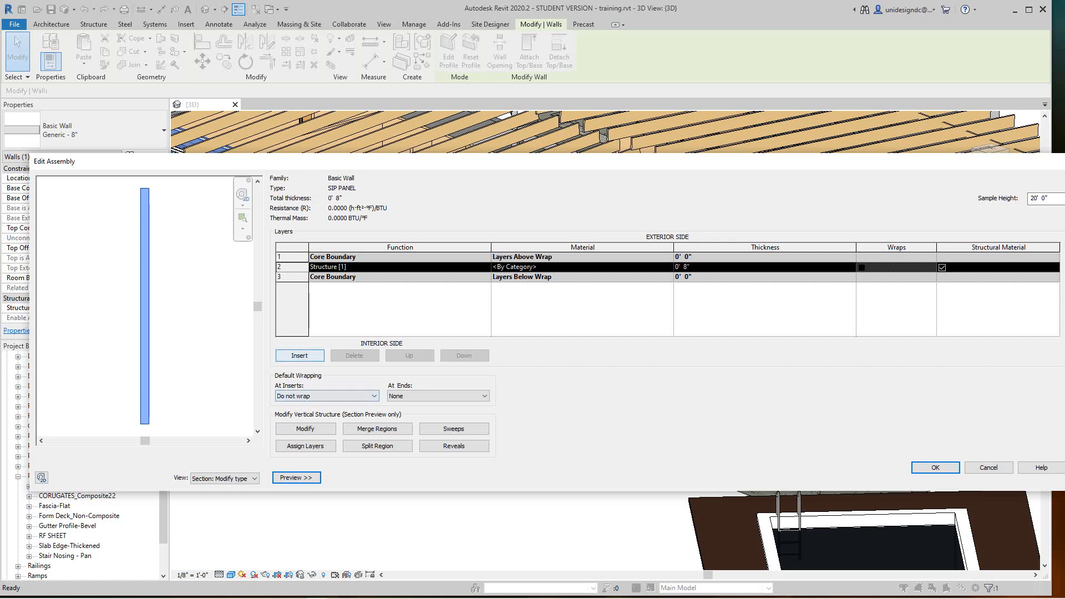
- Insert two structure layers above the 8" layer inside the core, and move the selected new layer down one row
{"action": "left_click", "coordinate": [300, 356]}
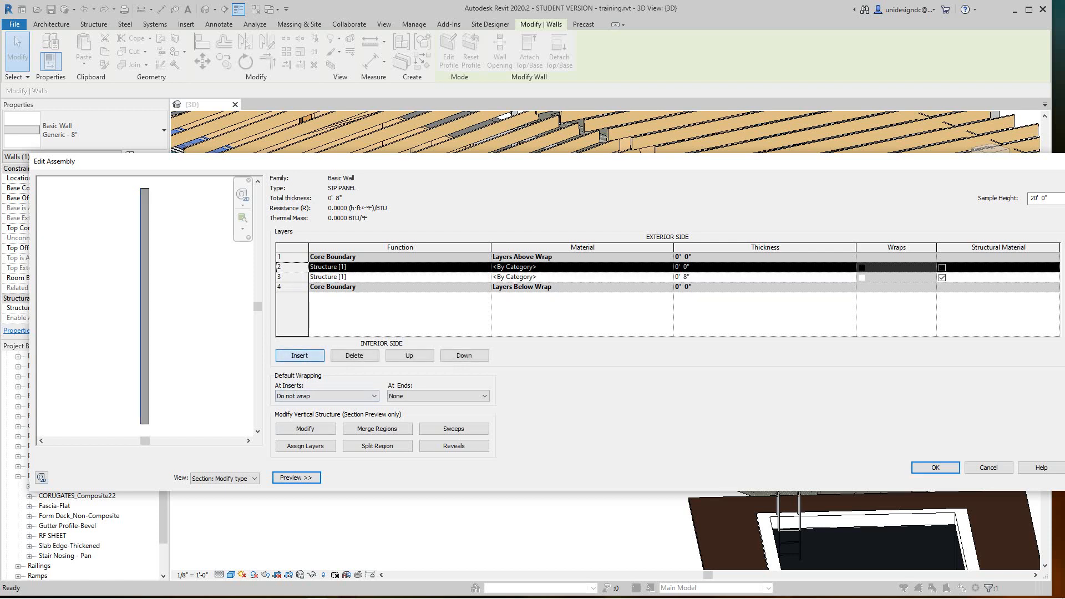
{"action": "left_click", "coordinate": [299, 356]}
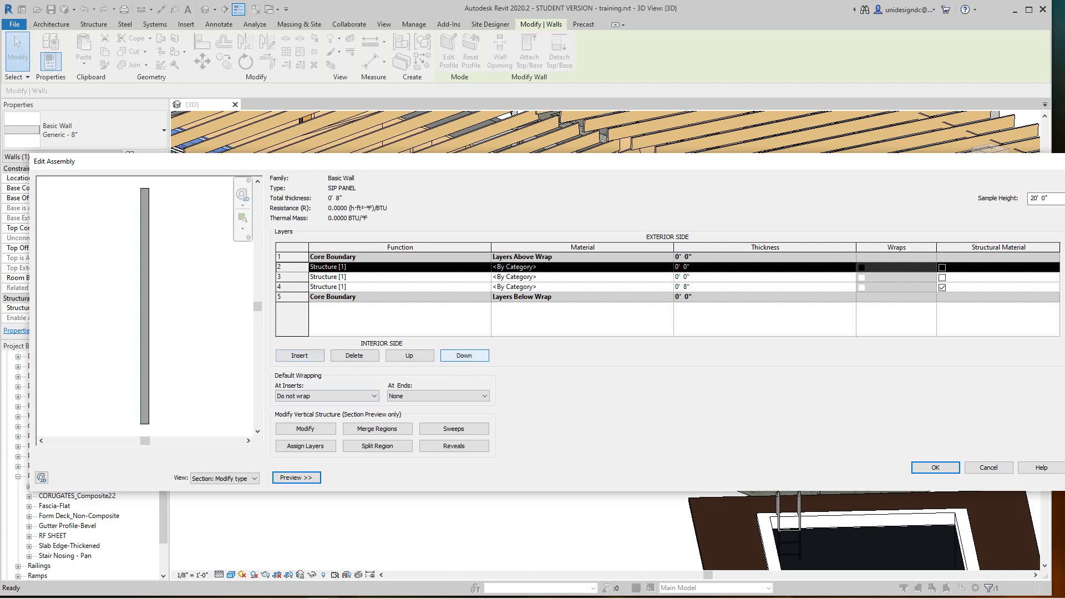
{"action": "left_click", "coordinate": [464, 355]}
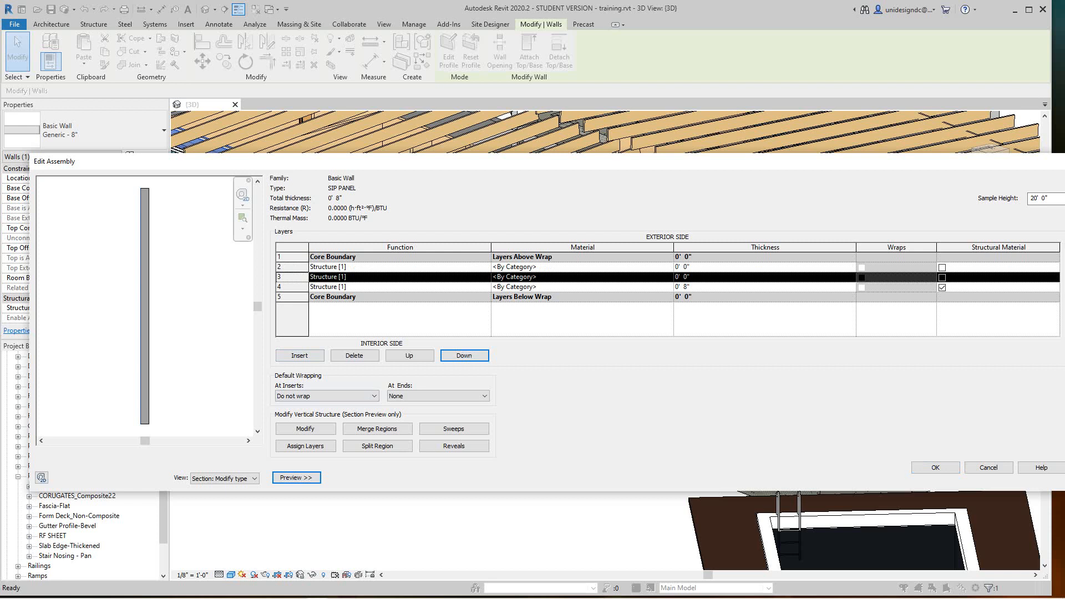
- Open the material choices for layer 3, try searching them for "RIDI", and clear the search
{"action": "left_click", "coordinate": [555, 276]}
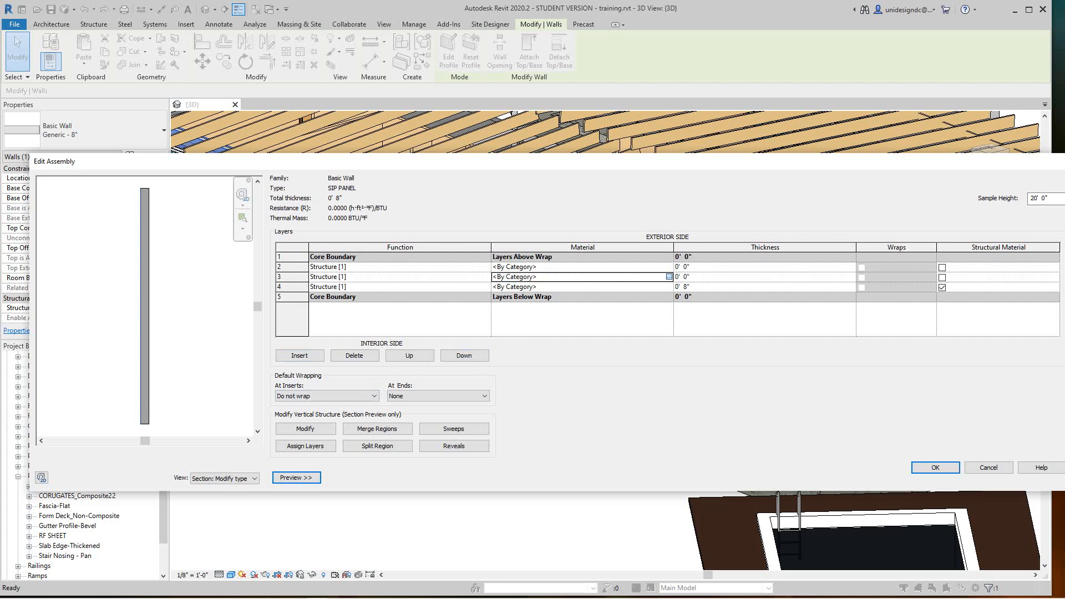
{"action": "left_click", "coordinate": [669, 277]}
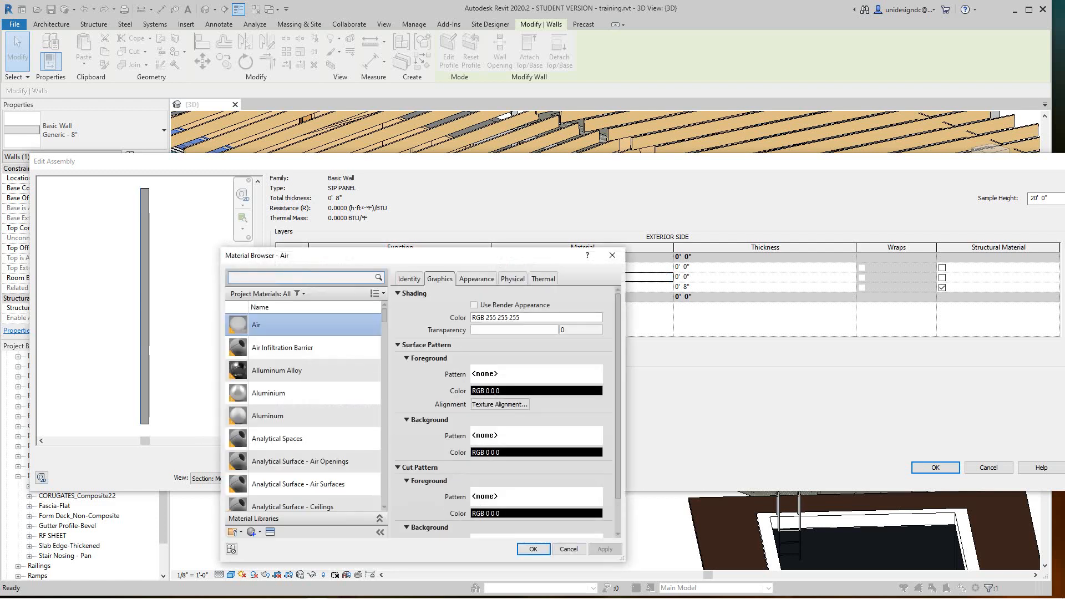
{"action": "scroll", "coordinate": [304, 391], "scroll_direction": "down", "scroll_amount": 6}
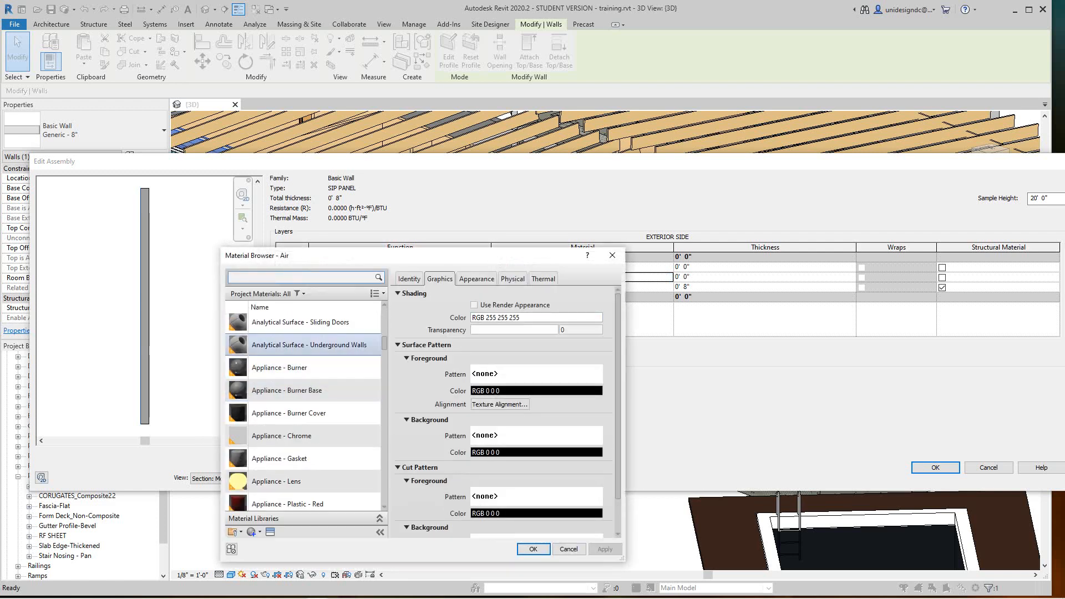
{"action": "type", "text": "R"}
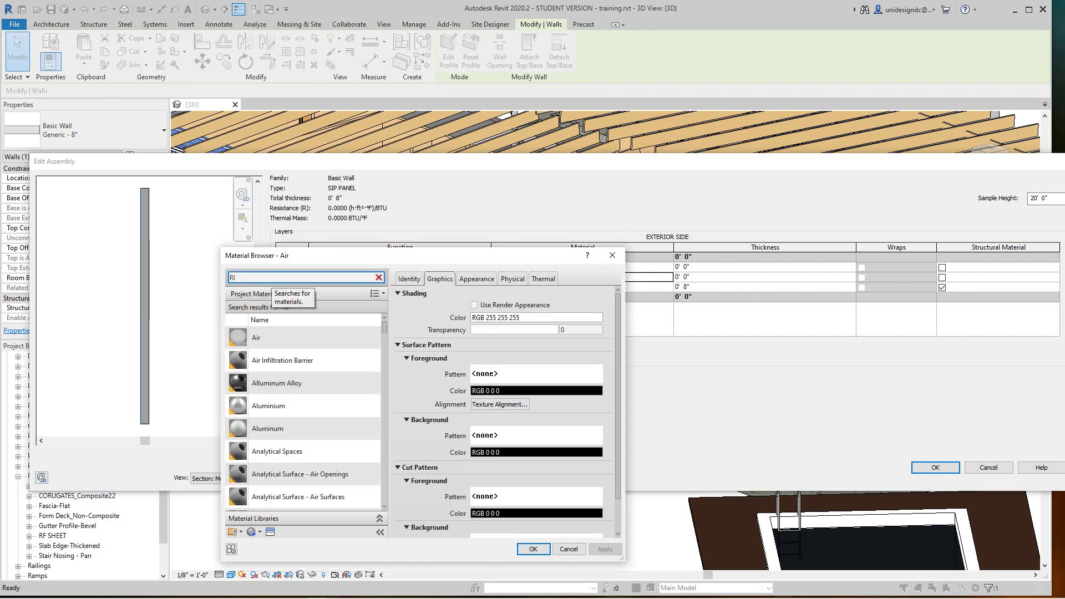
{"action": "type", "text": "IDI"}
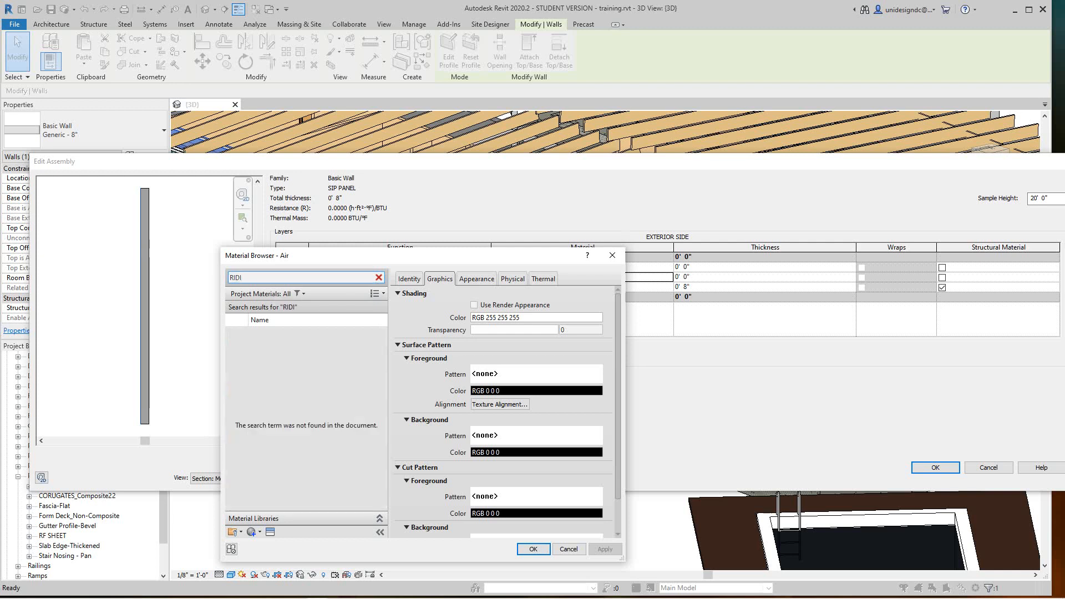
{"action": "key", "text": "BackSpace"}
{"action": "type", "text": "G"}
{"action": "key", "text": "BackSpace"}
{"action": "key", "text": "BackSpace"}
{"action": "key", "text": "BackSpace"}
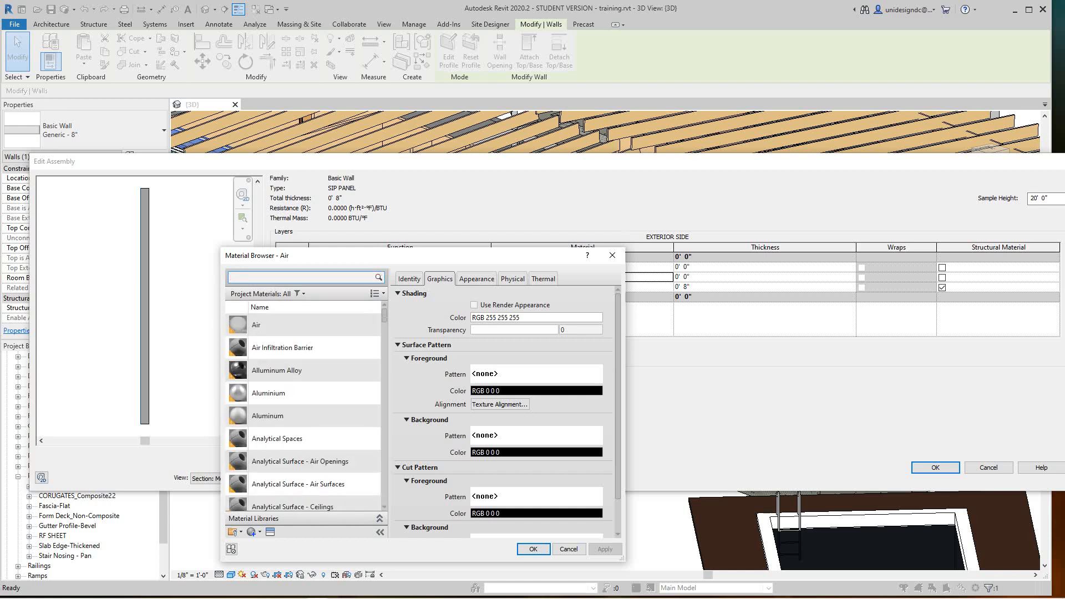
- Search the material list for "INSU" and select Rigid insulation as the material for layer 3
{"action": "scroll", "coordinate": [299, 393], "scroll_direction": "down", "scroll_amount": 8}
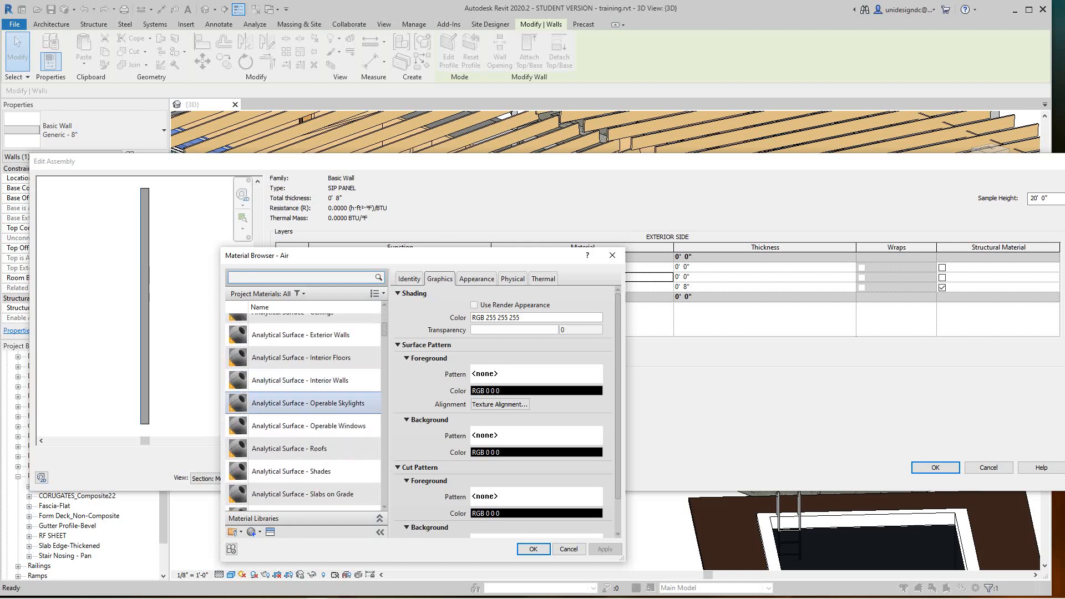
{"action": "scroll", "coordinate": [299, 382], "scroll_direction": "down", "scroll_amount": 10}
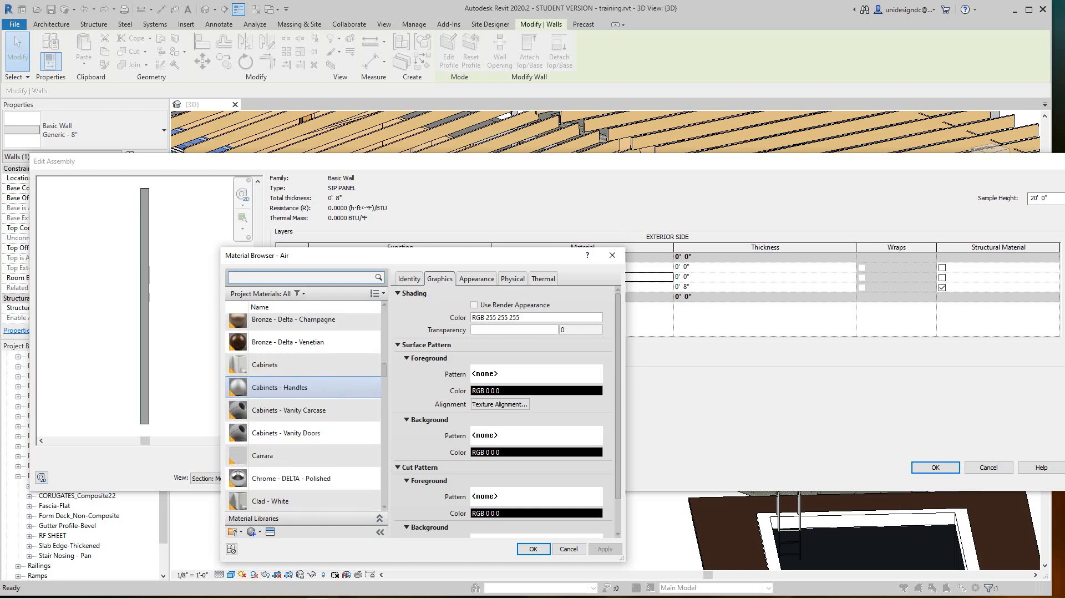
{"action": "scroll", "coordinate": [299, 363], "scroll_direction": "up", "scroll_amount": 1}
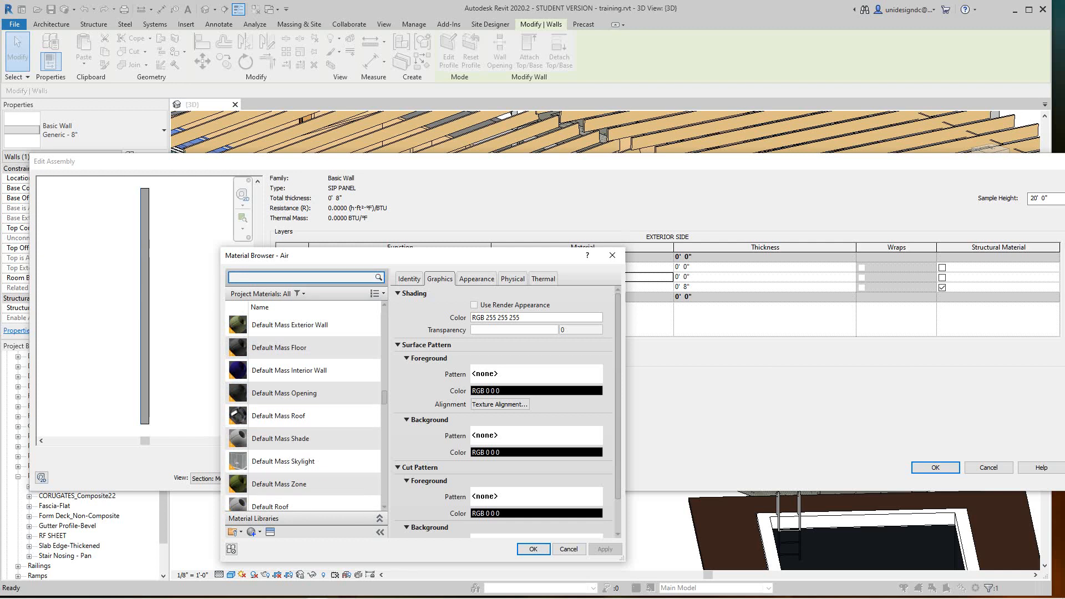
{"action": "type", "text": "RI"}
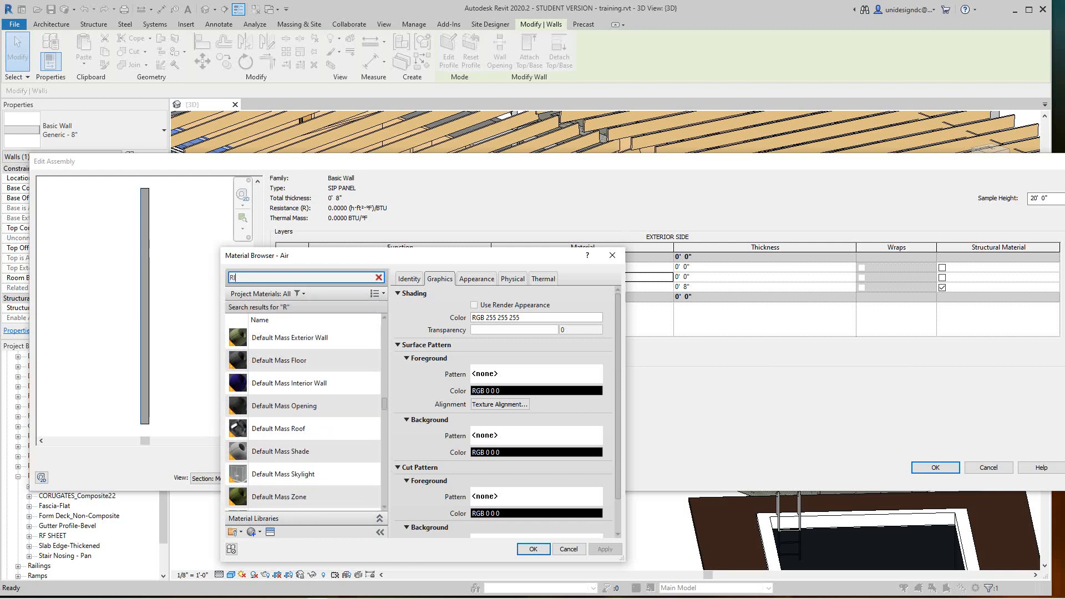
{"action": "key", "text": "BackSpace"}
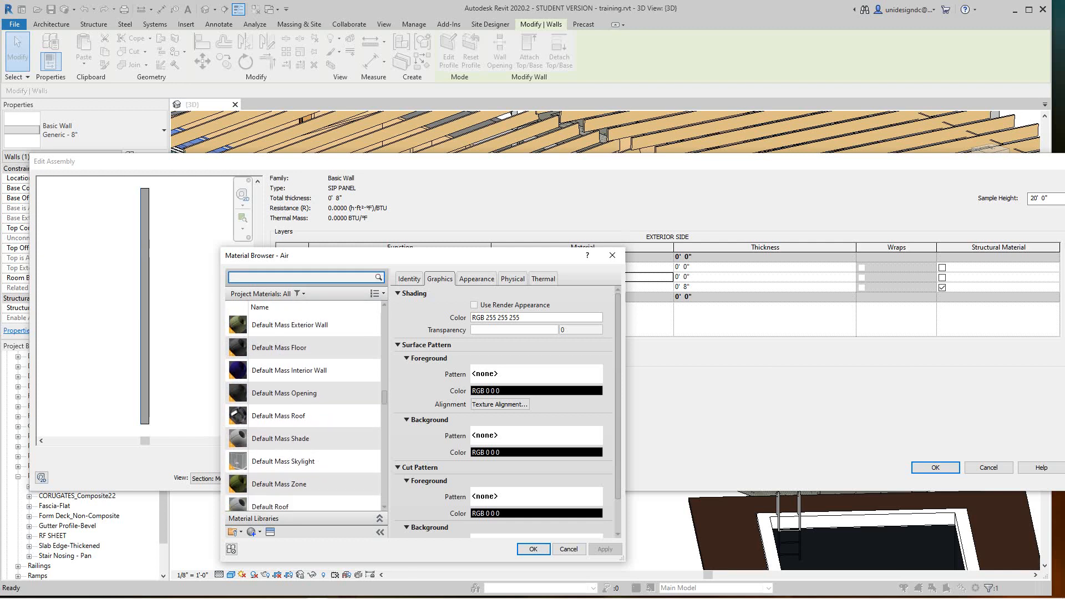
{"action": "type", "text": "IN"}
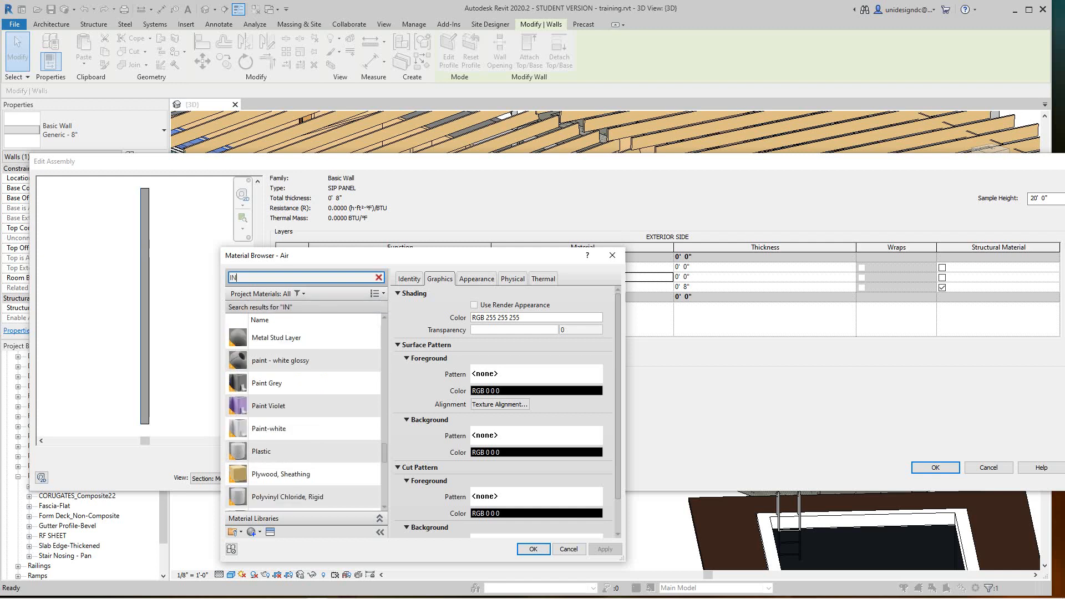
{"action": "type", "text": "SU"}
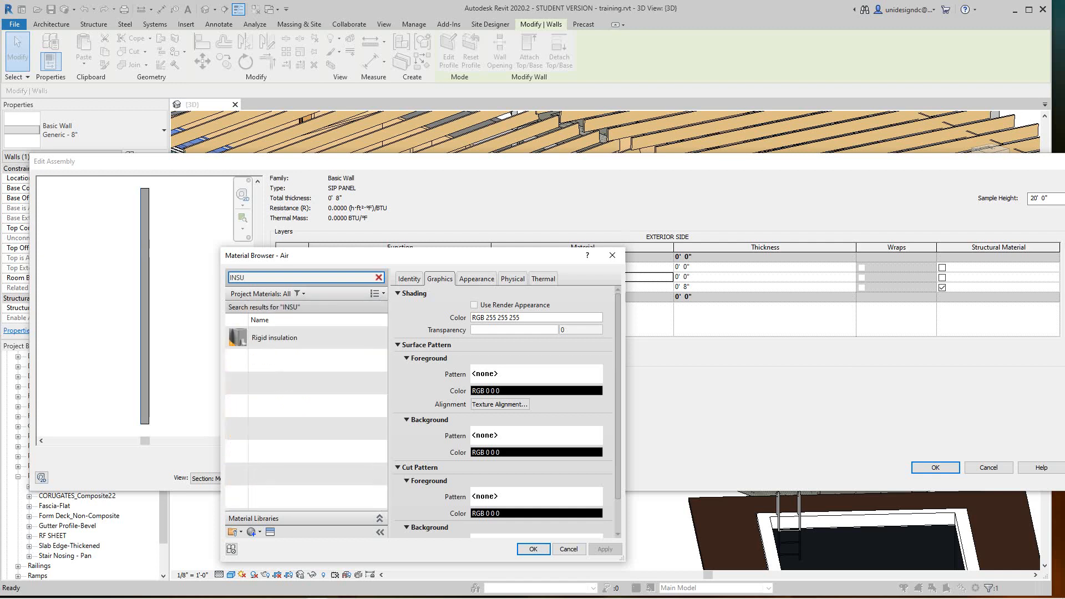
{"action": "left_click", "coordinate": [275, 338]}
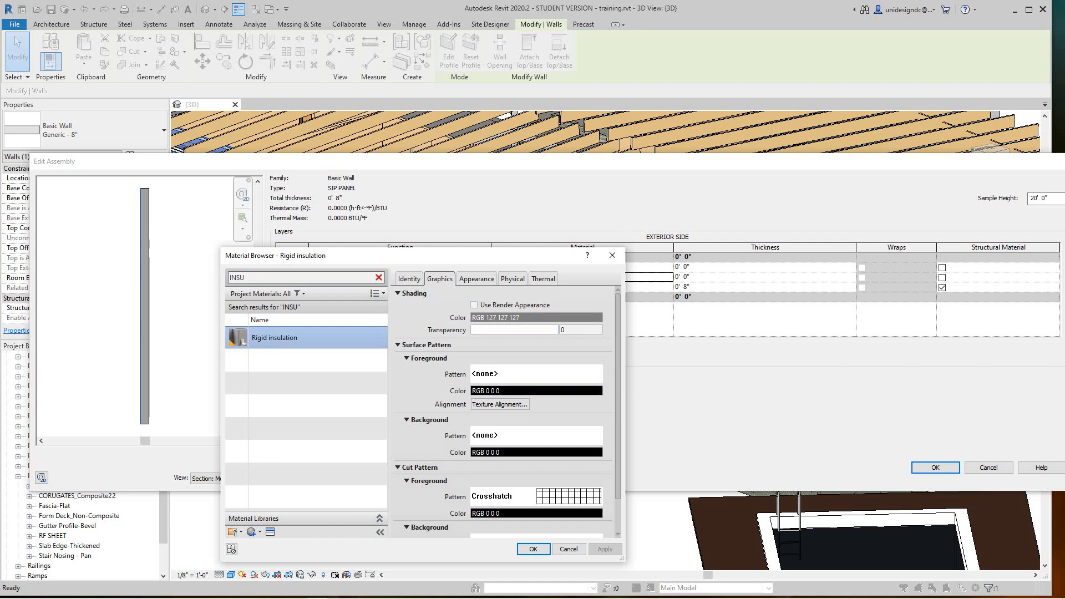
- Check the Rigid insulation appearance, enable Use Render Appearance for its shading, and assign the material to layer 3
{"action": "left_click", "coordinate": [476, 279]}
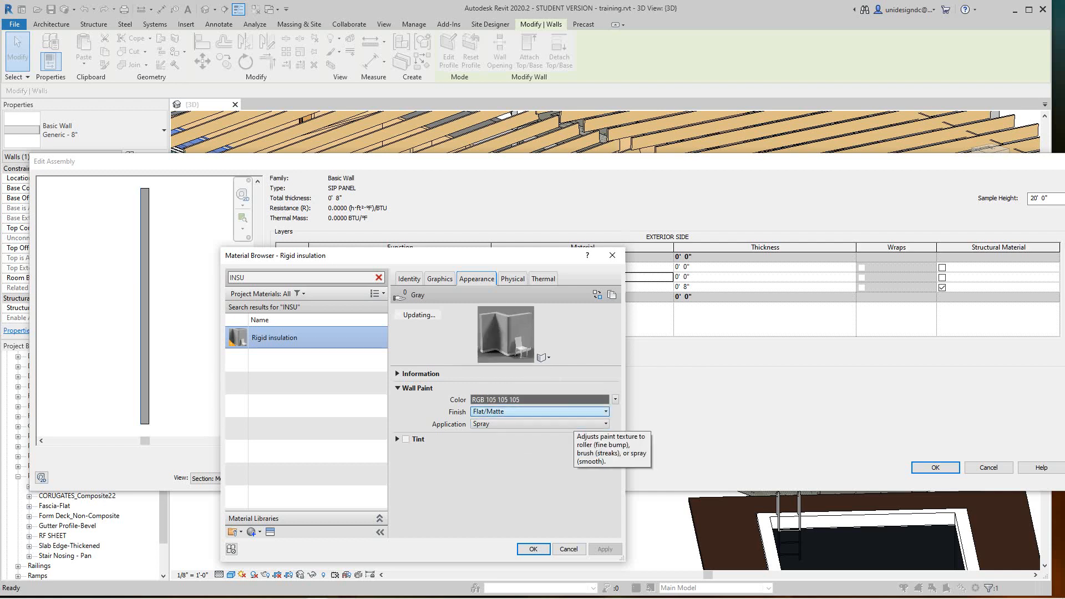
{"action": "left_click", "coordinate": [440, 279]}
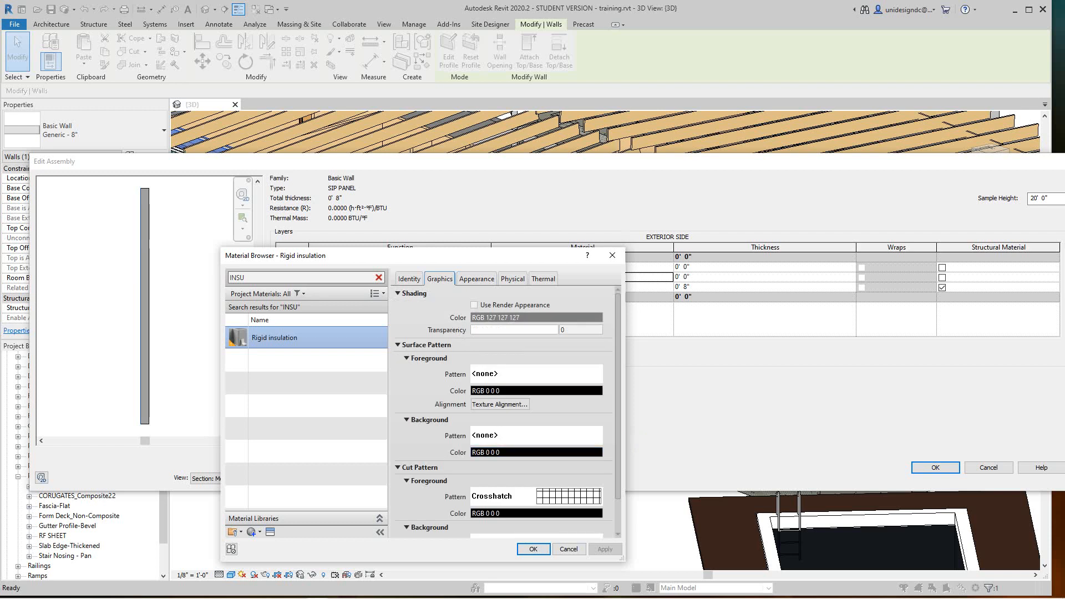
{"action": "left_click", "coordinate": [473, 305]}
{"action": "left_click", "coordinate": [476, 279]}
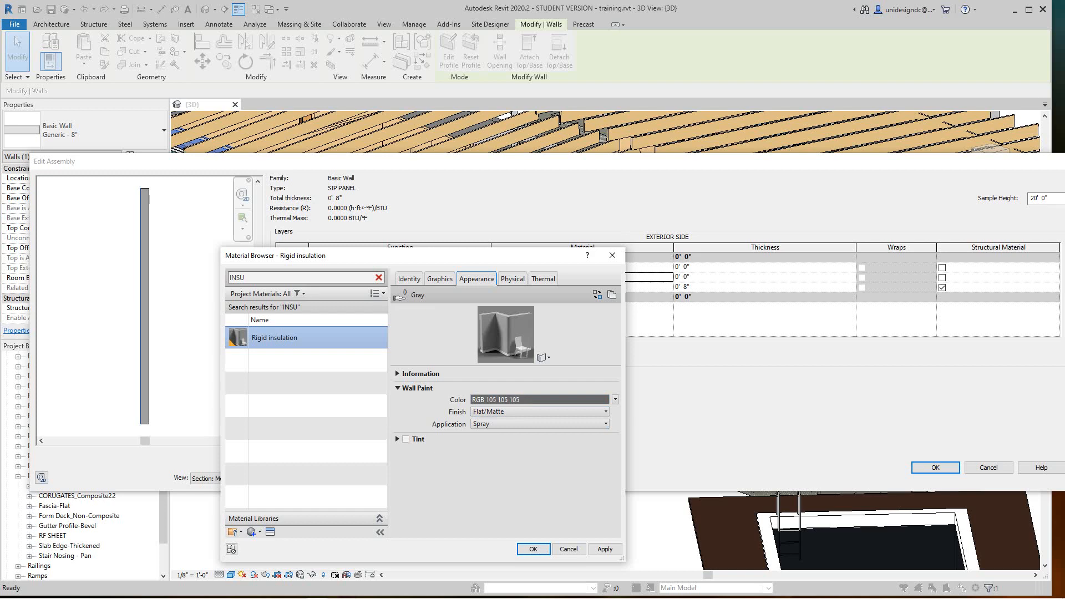
{"action": "left_click", "coordinate": [605, 549]}
{"action": "left_click", "coordinate": [533, 549]}
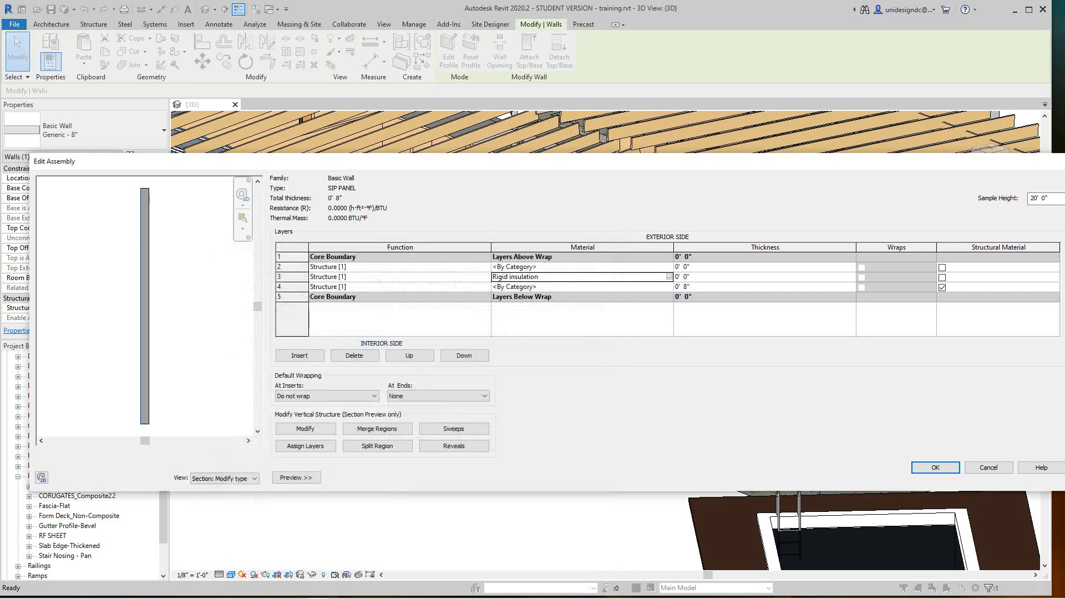
- Set the layer thicknesses to 3.5" for the rigid insulation, 1" for layer 2 and 1/2" for layer 4
{"action": "left_click", "coordinate": [687, 276]}
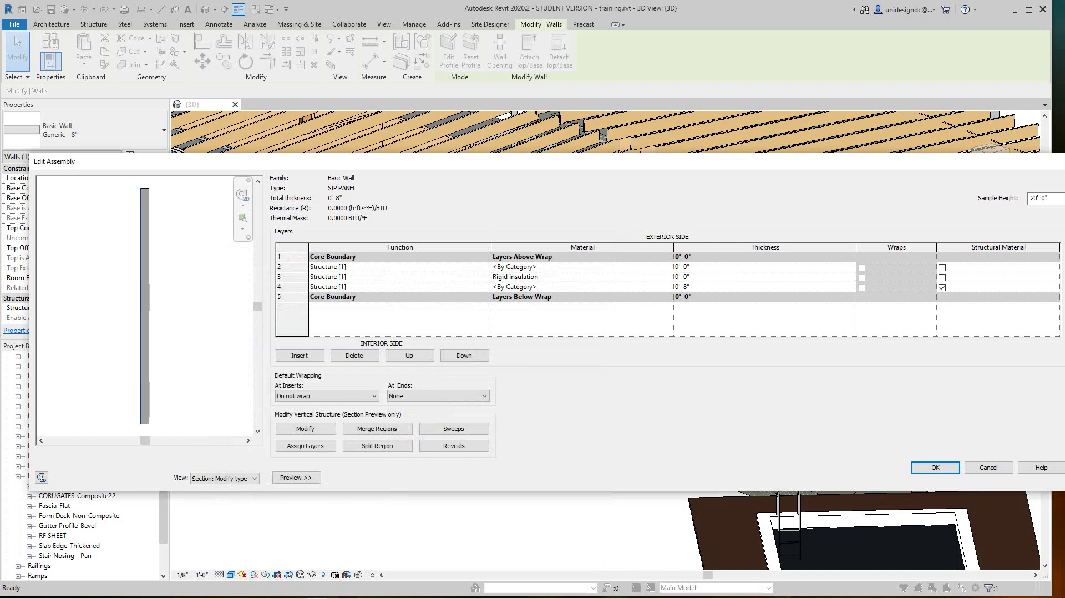
{"action": "double_click", "coordinate": [685, 276]}
{"action": "type", "text": "3.5"}
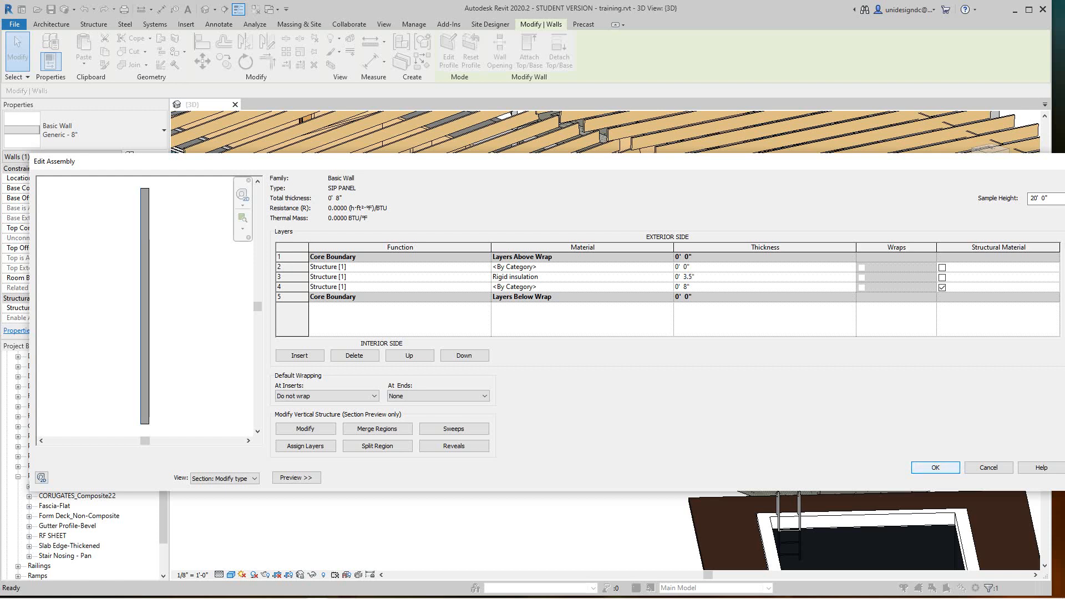
{"action": "left_click", "coordinate": [691, 267]}
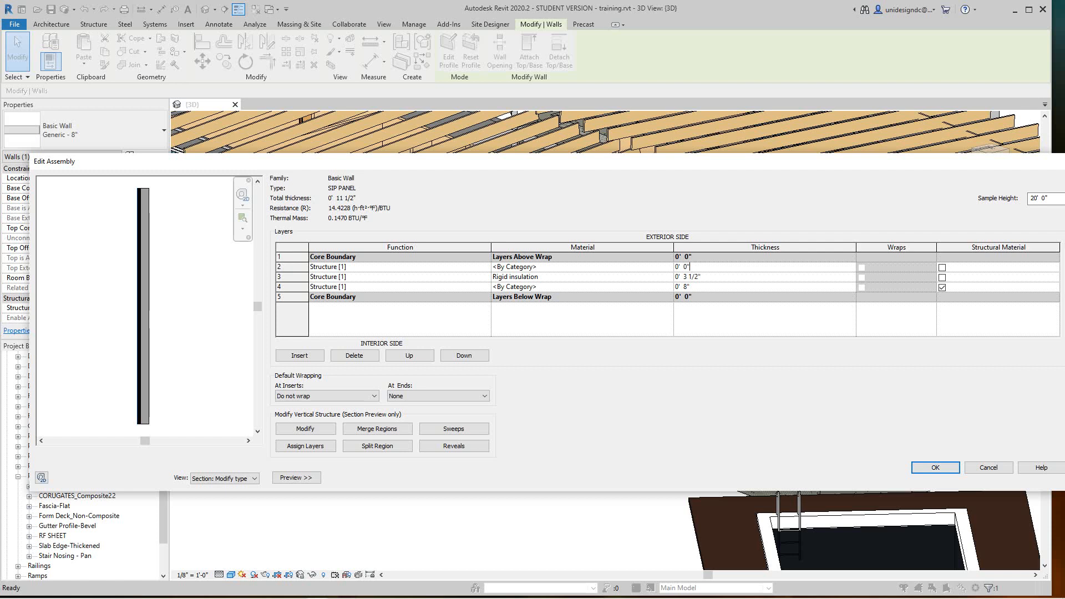
{"action": "double_click", "coordinate": [685, 267]}
{"action": "type", "text": "1"}
{"action": "left_click", "coordinate": [685, 287]}
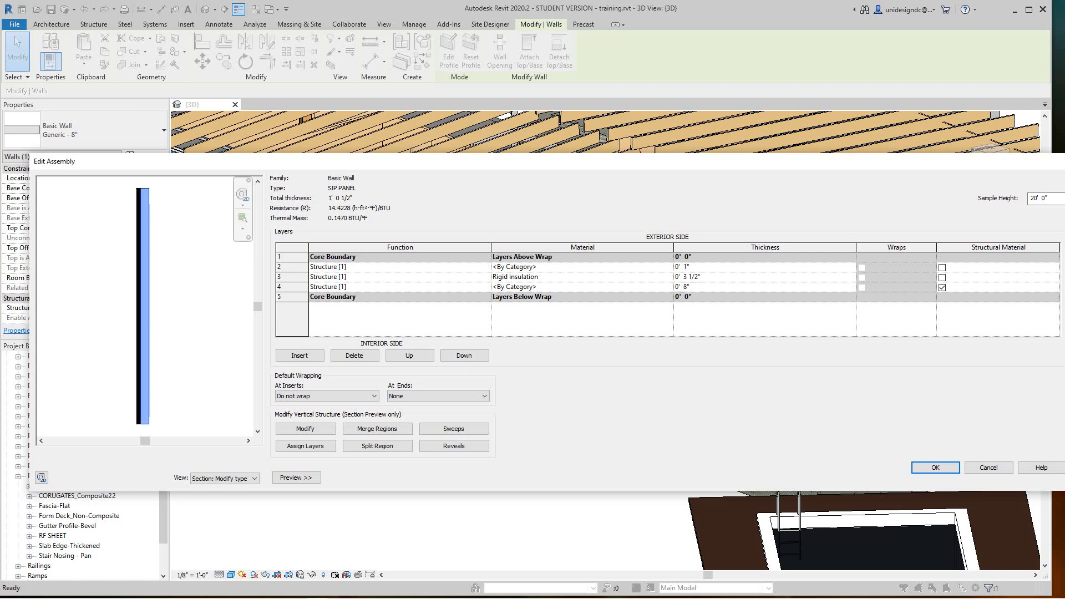
{"action": "double_click", "coordinate": [685, 286]}
{"action": "type", "text": "1/2"}
- Find Plywood, Sheathing by searching for "PLY" and assign it to layer 2 with Use Render Appearance enabled for its shading
{"action": "left_click", "coordinate": [583, 267]}
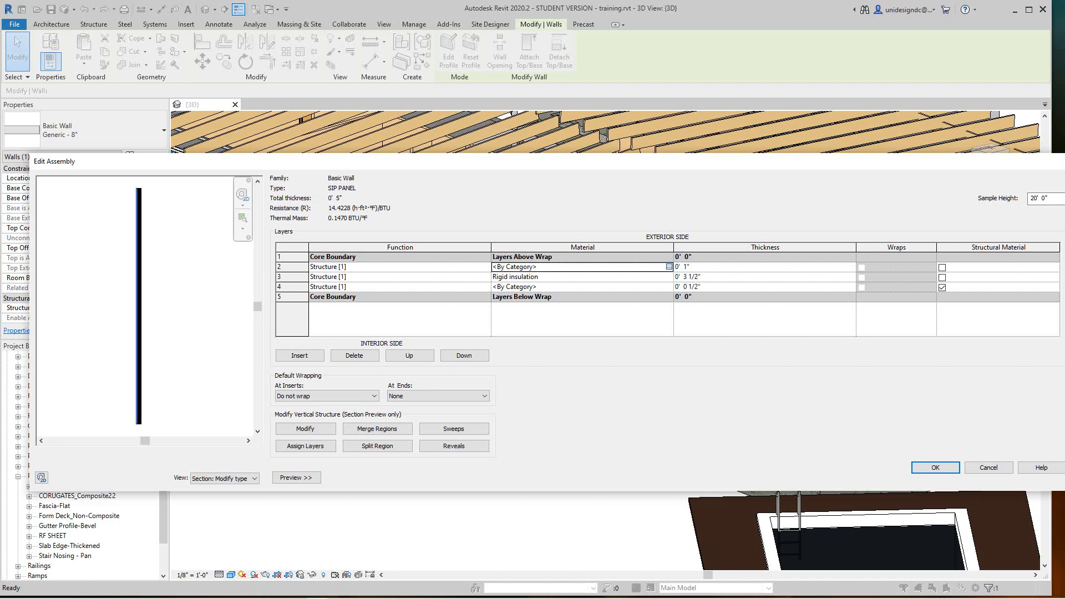
{"action": "left_click", "coordinate": [582, 277]}
{"action": "left_click", "coordinate": [669, 276]}
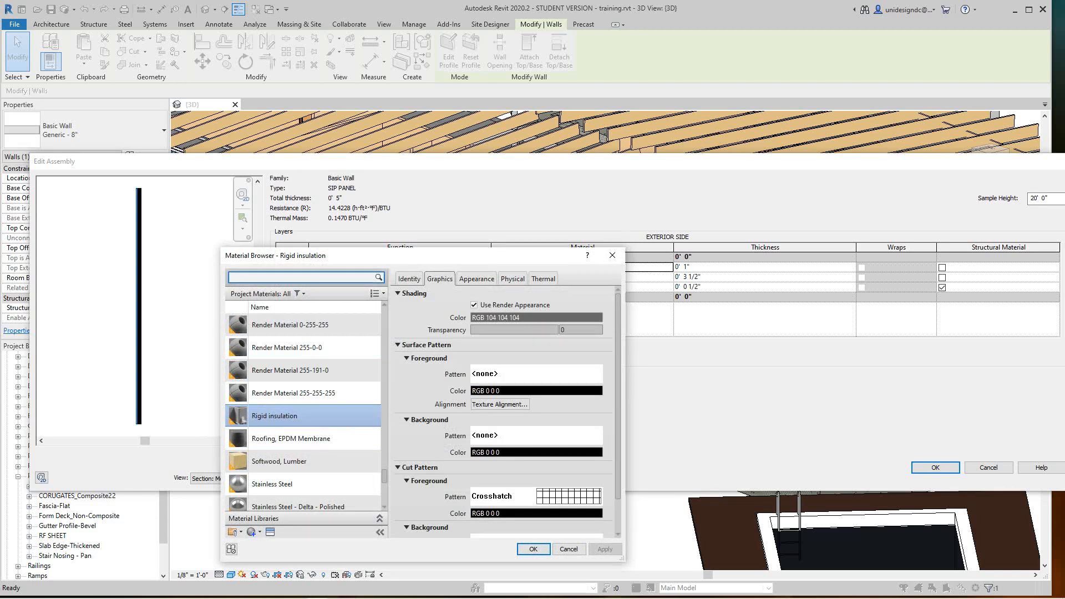
{"action": "type", "text": "PL"}
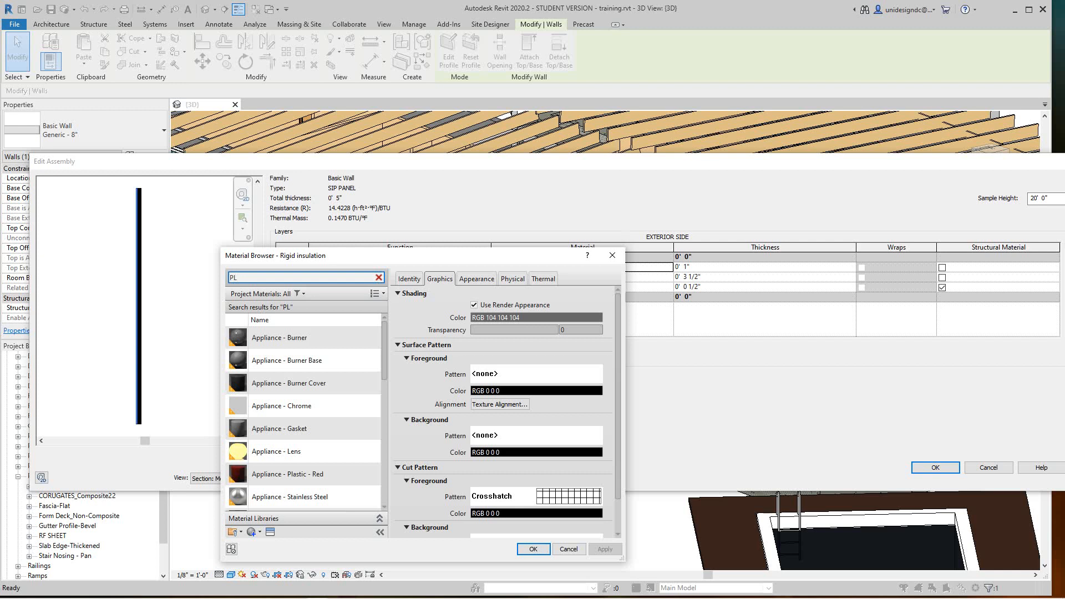
{"action": "type", "text": "Y"}
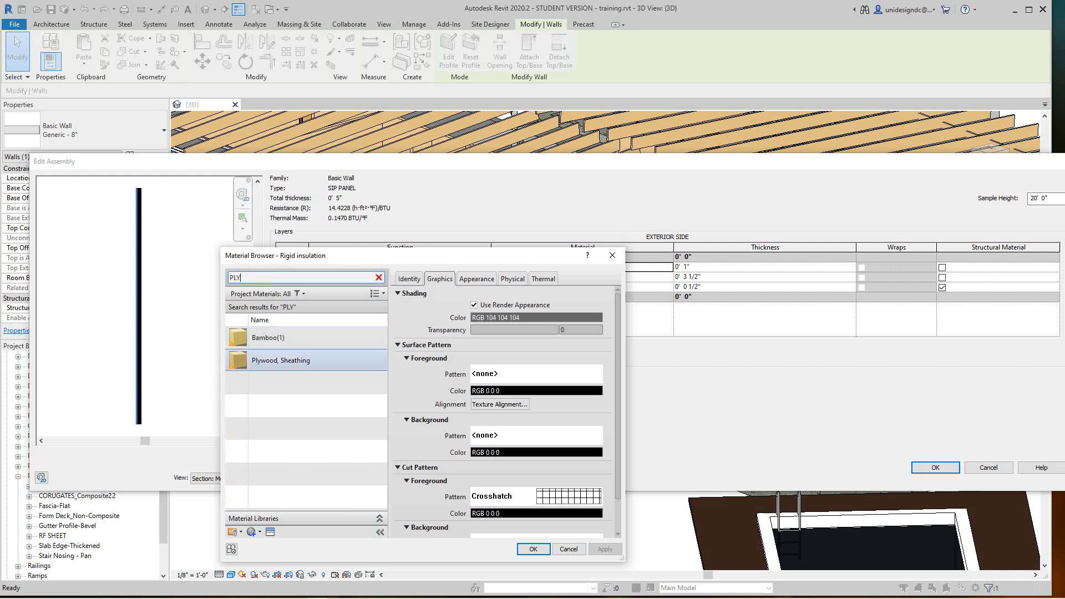
{"action": "left_click", "coordinate": [294, 361]}
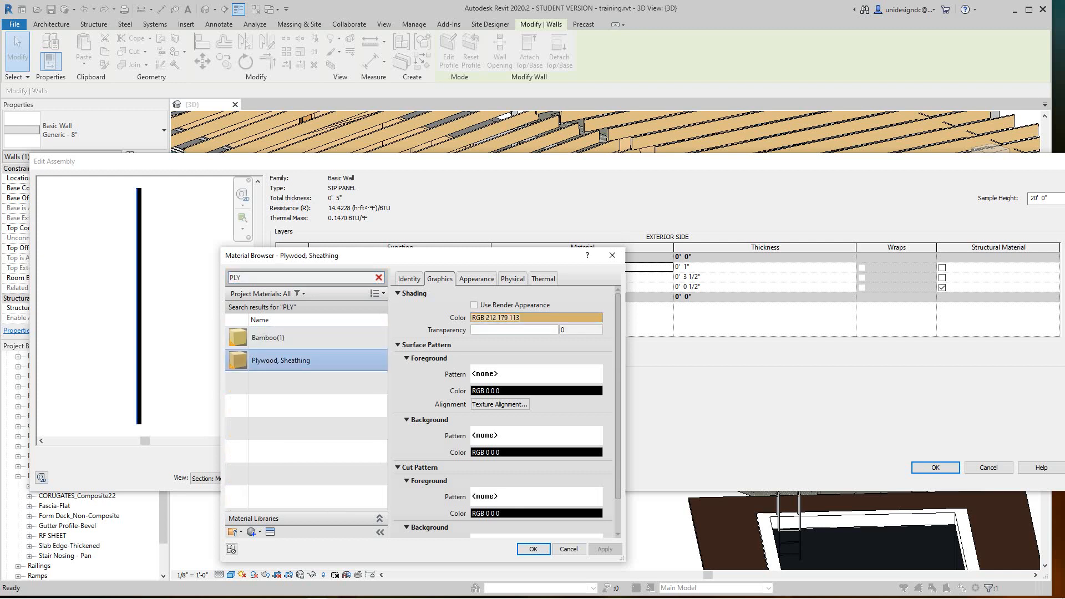
{"action": "left_click", "coordinate": [473, 305]}
{"action": "left_click", "coordinate": [476, 278]}
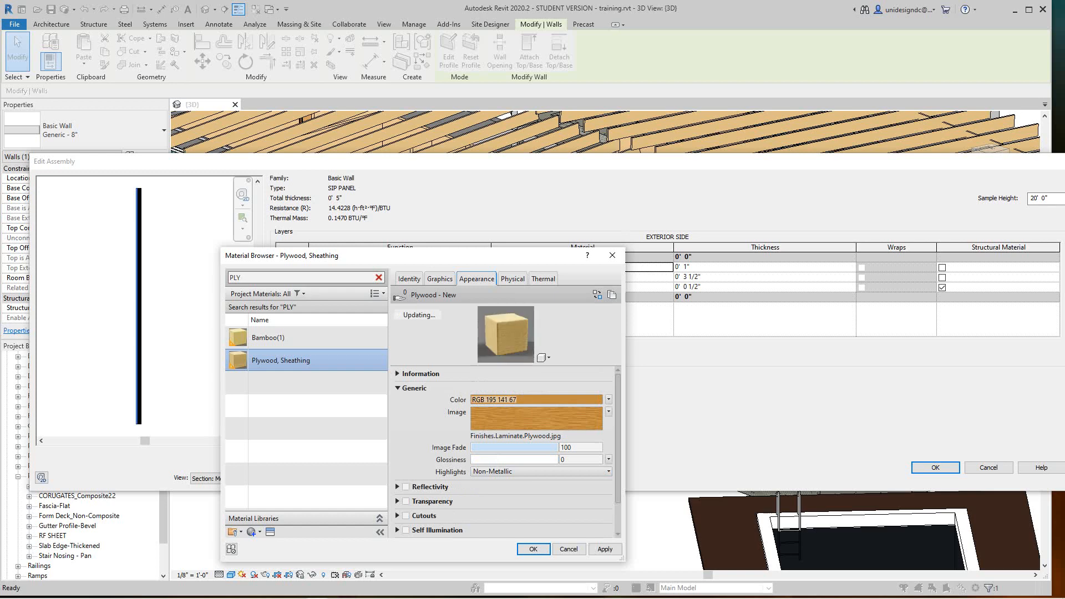
{"action": "left_click", "coordinate": [605, 549]}
{"action": "key", "text": "Return"}
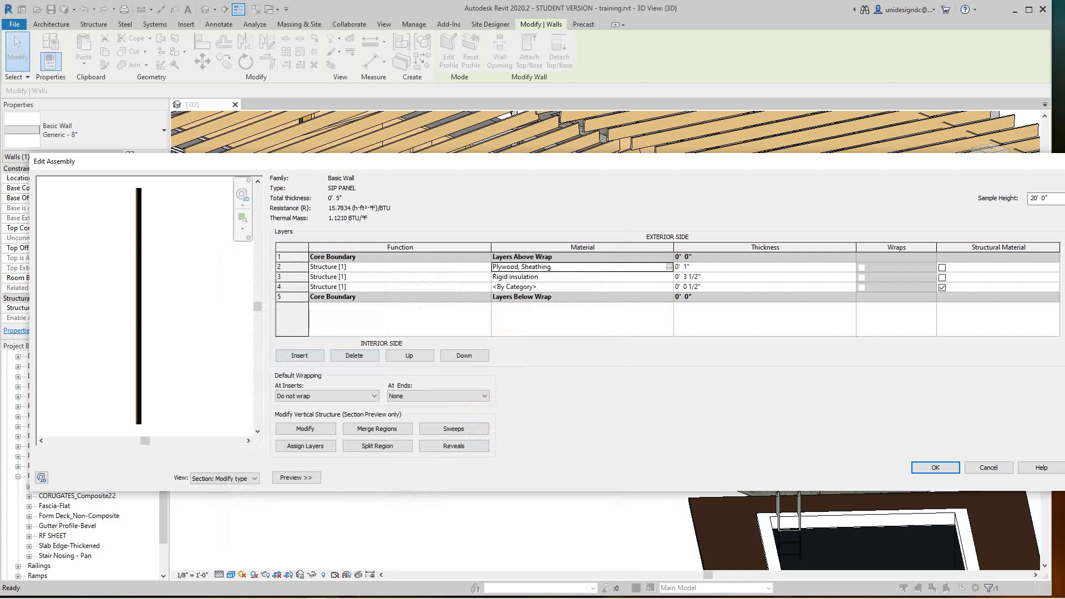
- Assign the Plywood, Sheathing material to layer 4 as well
{"action": "left_click", "coordinate": [582, 287]}
{"action": "left_click", "coordinate": [669, 286]}
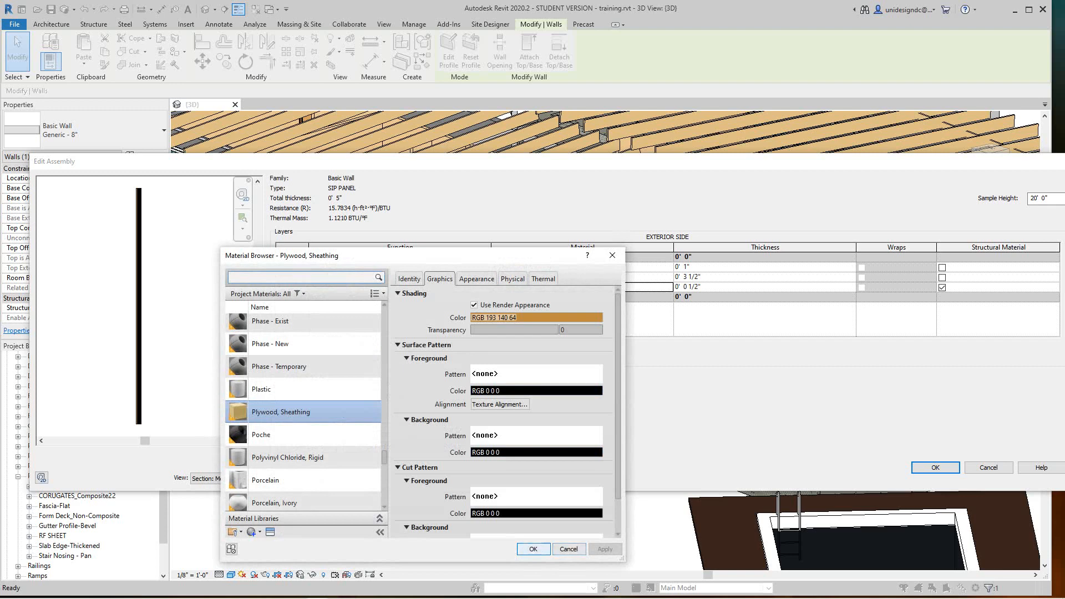
{"action": "left_click", "coordinate": [533, 549]}
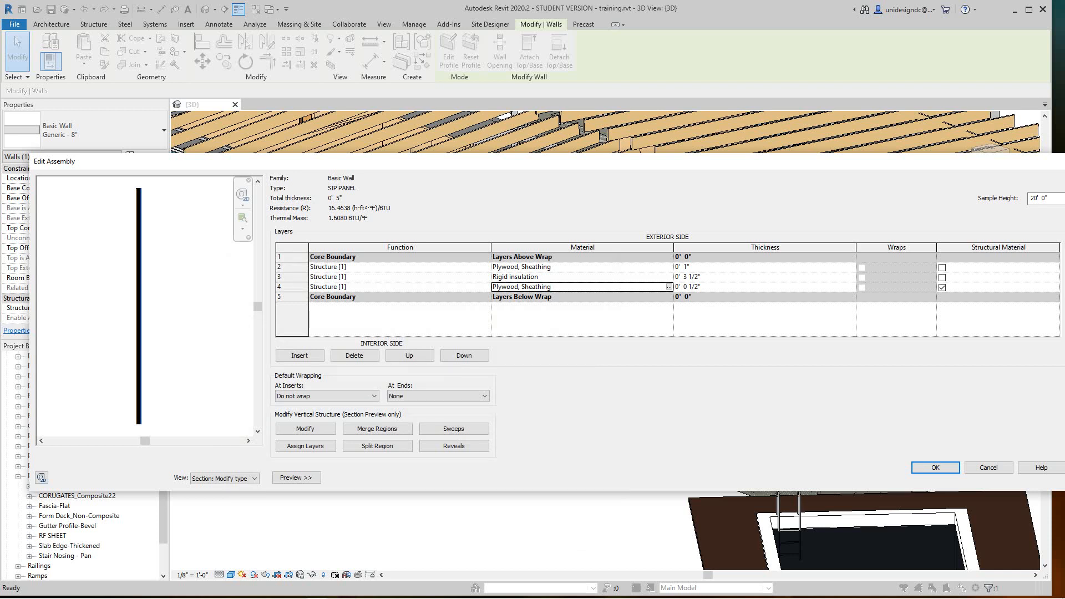
- Set the thickness of the rigid insulation layer to 5"
{"action": "left_click", "coordinate": [685, 276]}
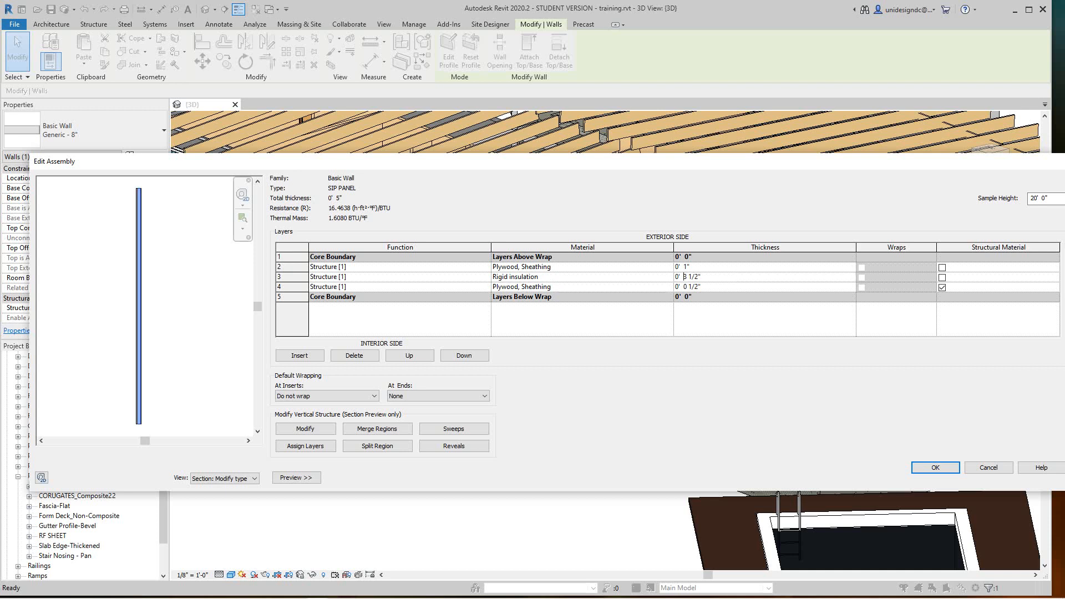
{"action": "double_click", "coordinate": [685, 277]}
{"action": "key", "text": "shift+Right"}
{"action": "key", "text": "shift+Right"}
{"action": "key", "text": "shift+Right"}
{"action": "key", "text": "shift+Right"}
{"action": "key", "text": "shift+Left"}
{"action": "key", "text": "shift+Right"}
{"action": "type", "text": "5"}
- Set the thickness of plywood layer 2 to 2" and of plywood layer 4 to 1"
{"action": "left_click", "coordinate": [685, 266]}
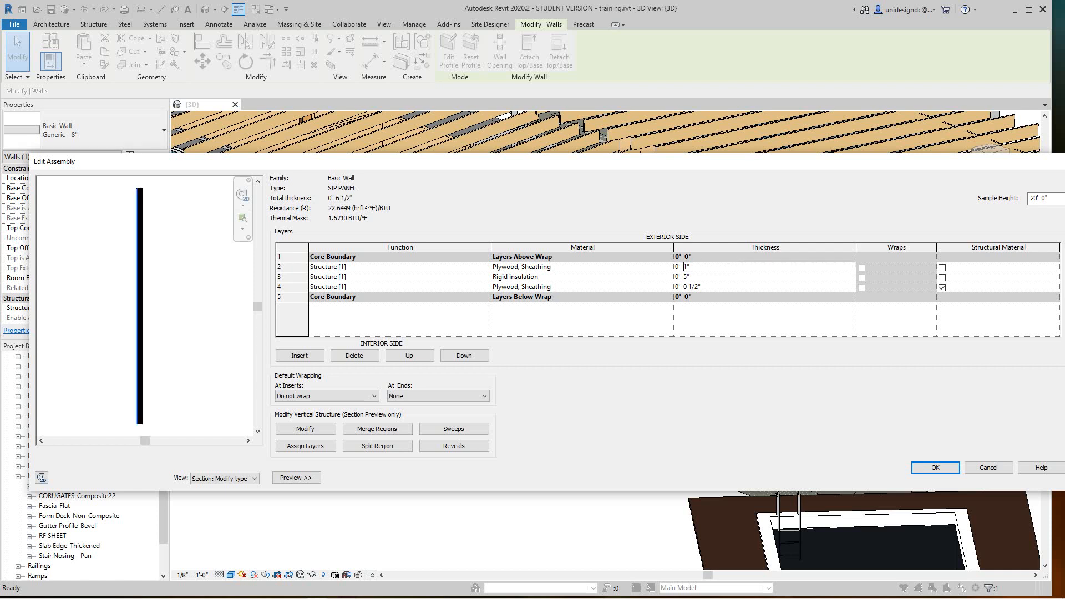
{"action": "double_click", "coordinate": [685, 267]}
{"action": "type", "text": "2"}
{"action": "left_click", "coordinate": [688, 287]}
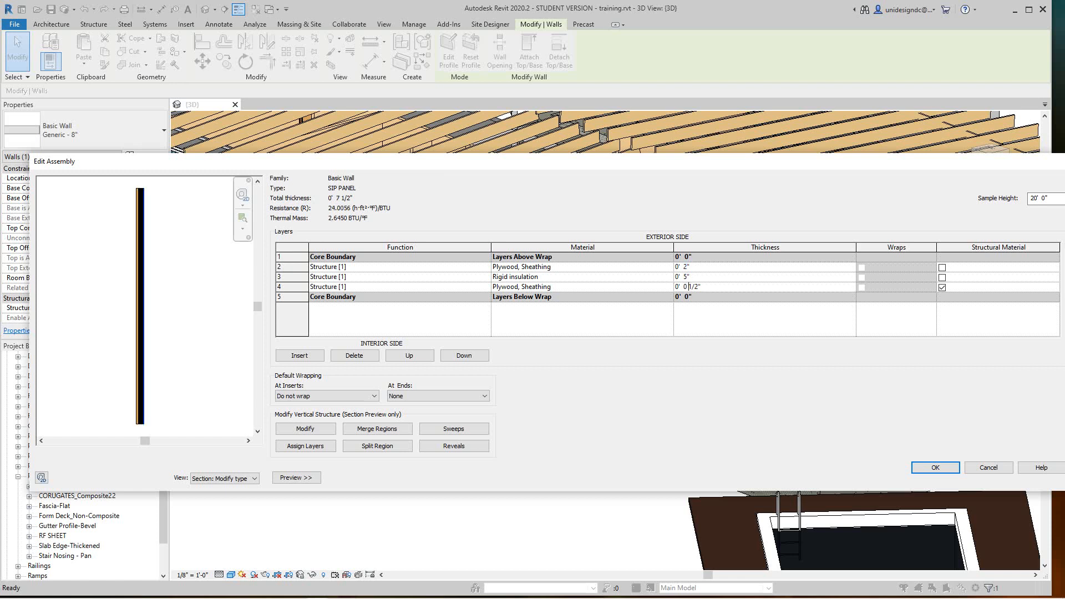
{"action": "double_click", "coordinate": [685, 287]}
{"action": "left_click_drag", "start_coordinate": [690, 286], "coordinate": [699, 287]}
{"action": "type", "text": "1"}
{"action": "key", "text": "Return"}
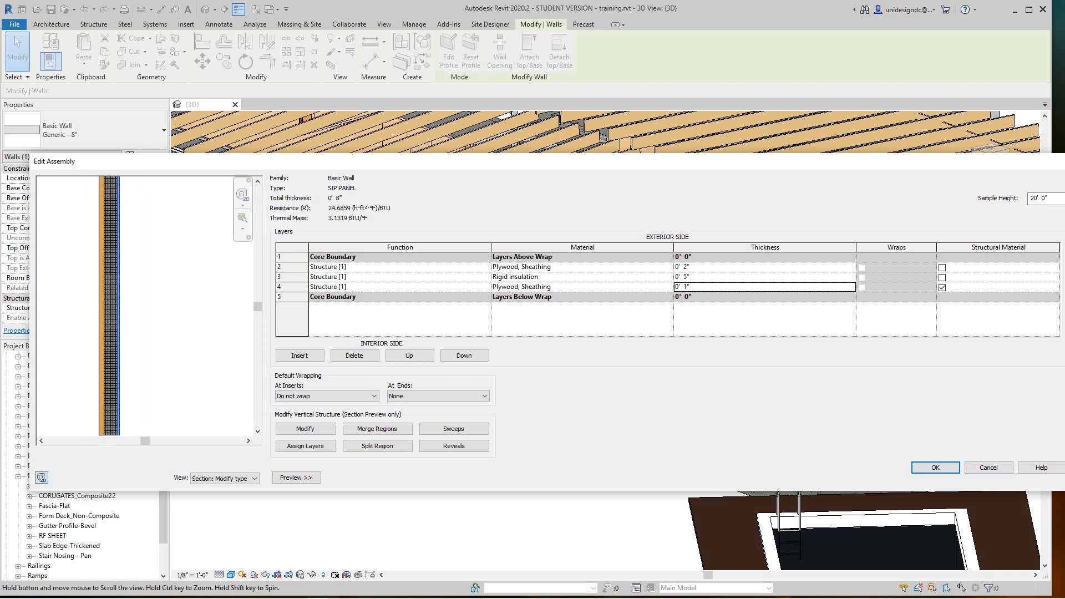
- Set the exterior plywood layer's thickness to 1.5", accept the SIP PANEL structure and type properties, and deselect the wall
{"action": "scroll", "coordinate": [183, 374], "scroll_direction": "up", "scroll_amount": 5}
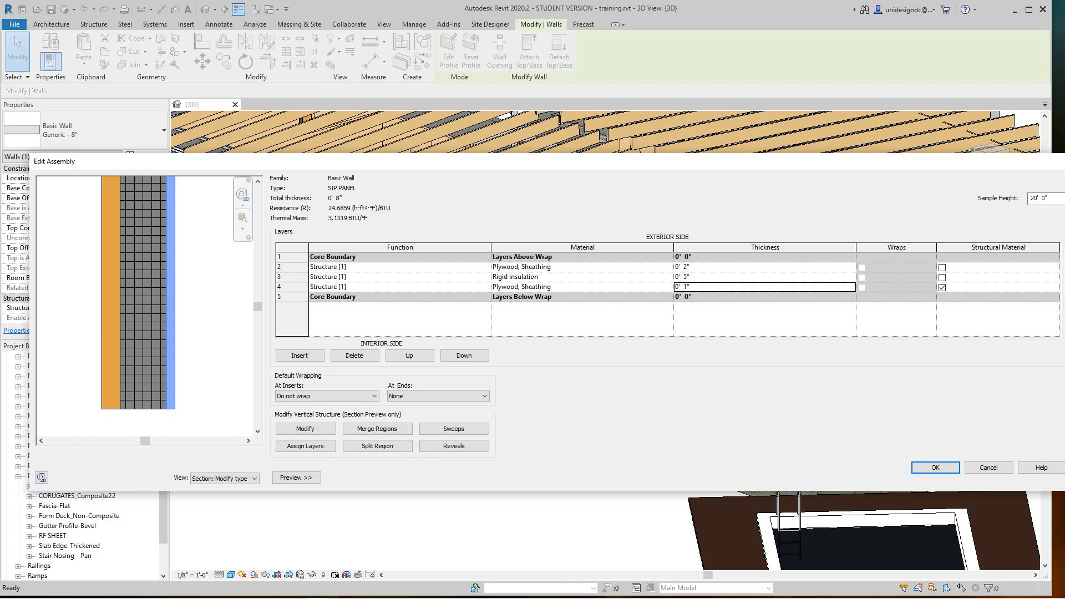
{"action": "left_click", "coordinate": [684, 267]}
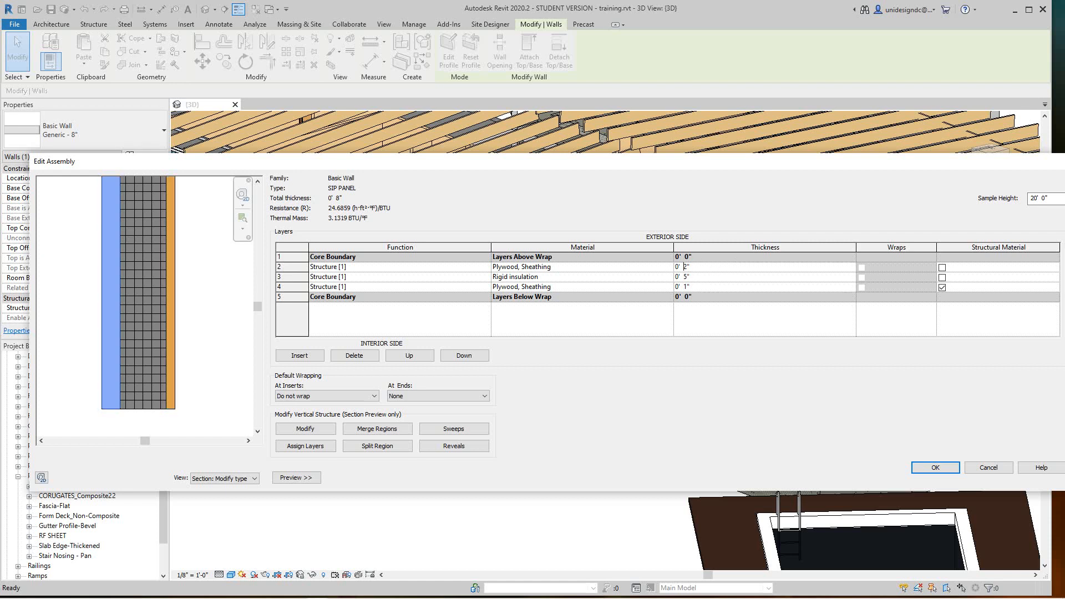
{"action": "double_click", "coordinate": [685, 266]}
{"action": "type", "text": "1.5"}
{"action": "left_click", "coordinate": [695, 287]}
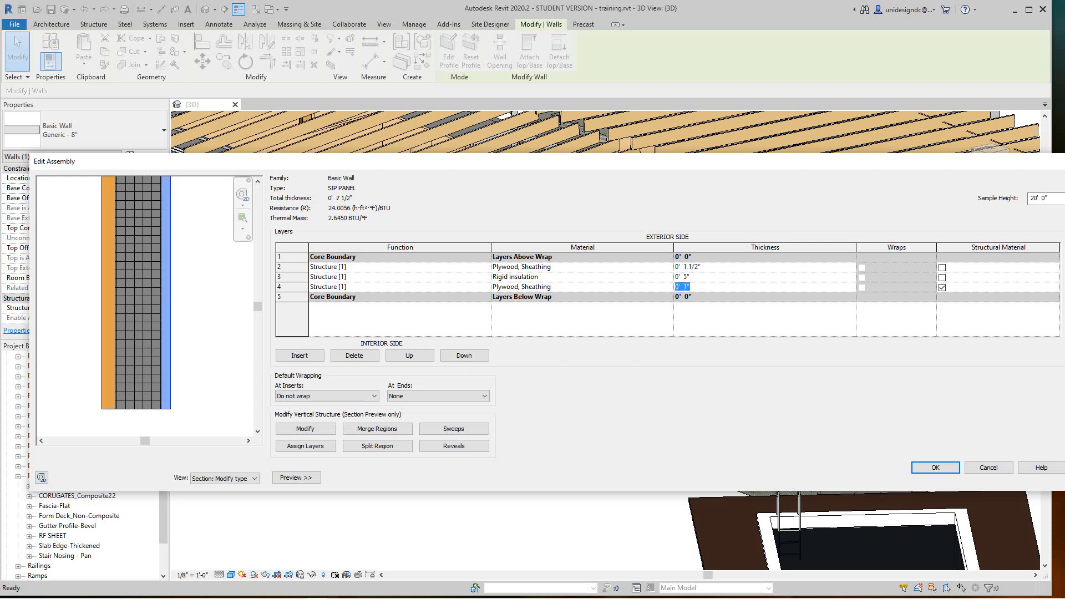
{"action": "left_click", "coordinate": [687, 286]}
{"action": "left_click", "coordinate": [935, 468]}
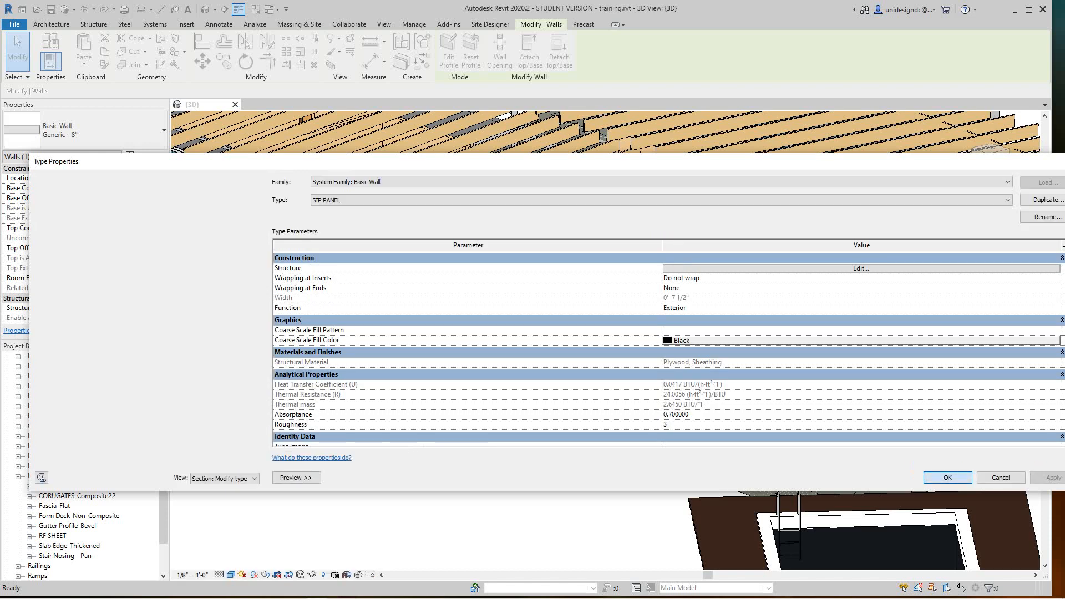
{"action": "key", "text": "Return"}
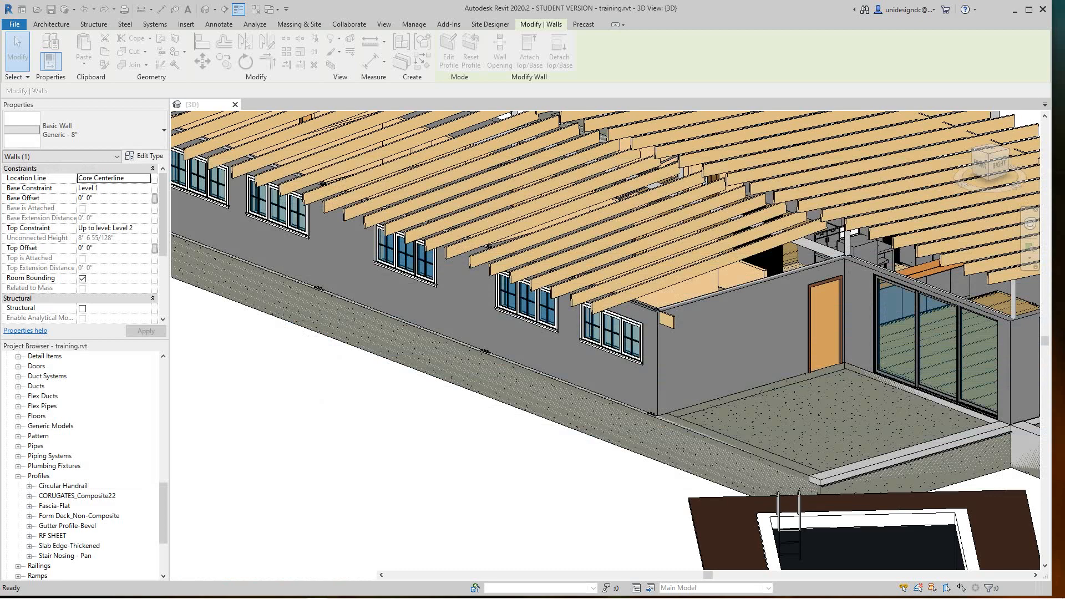
{"action": "scroll", "coordinate": [565, 473], "scroll_direction": "down", "scroll_amount": 2}
{"action": "left_click", "coordinate": [565, 472]}
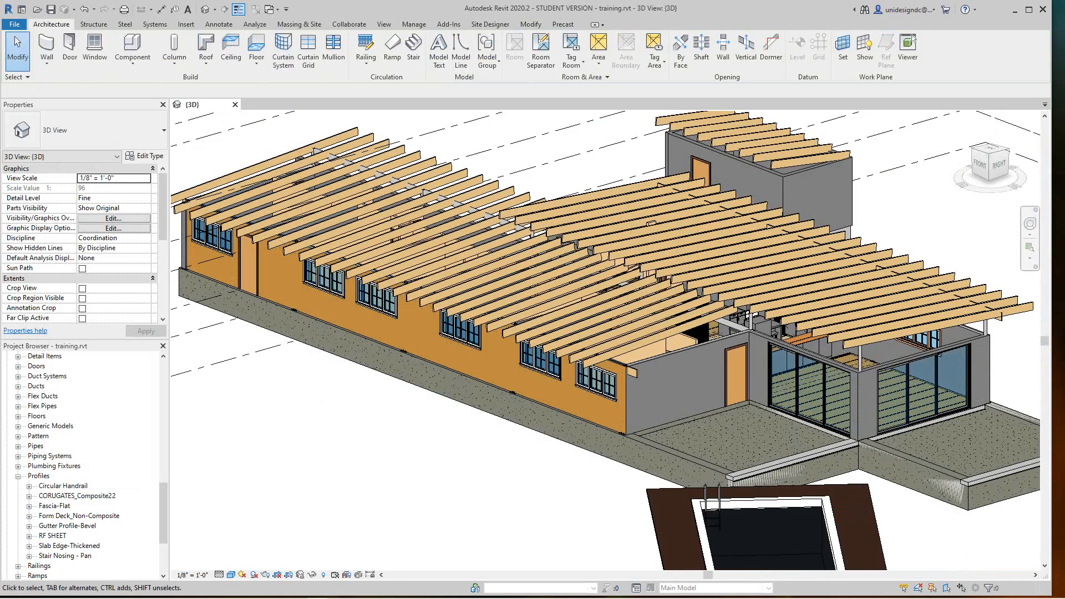
- Examine the long windowed exterior wall and the rafters above it, close up and in the context of the whole house
{"action": "scroll", "coordinate": [593, 419], "scroll_direction": "up", "scroll_amount": 5}
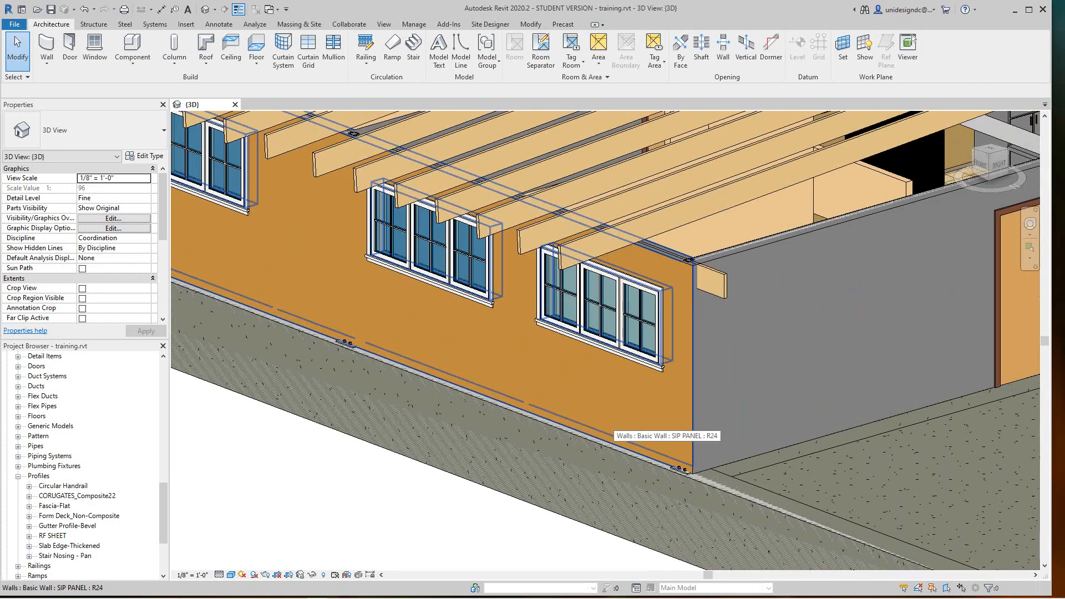
{"action": "scroll", "coordinate": [603, 420], "scroll_direction": "down", "scroll_amount": 3}
{"action": "middle_click_drag", "start_coordinate": [603, 420], "coordinate": [779, 465]}
{"action": "scroll", "coordinate": [483, 353], "scroll_direction": "up", "scroll_amount": 2}
{"action": "scroll", "coordinate": [483, 353], "scroll_direction": "down", "scroll_amount": 2}
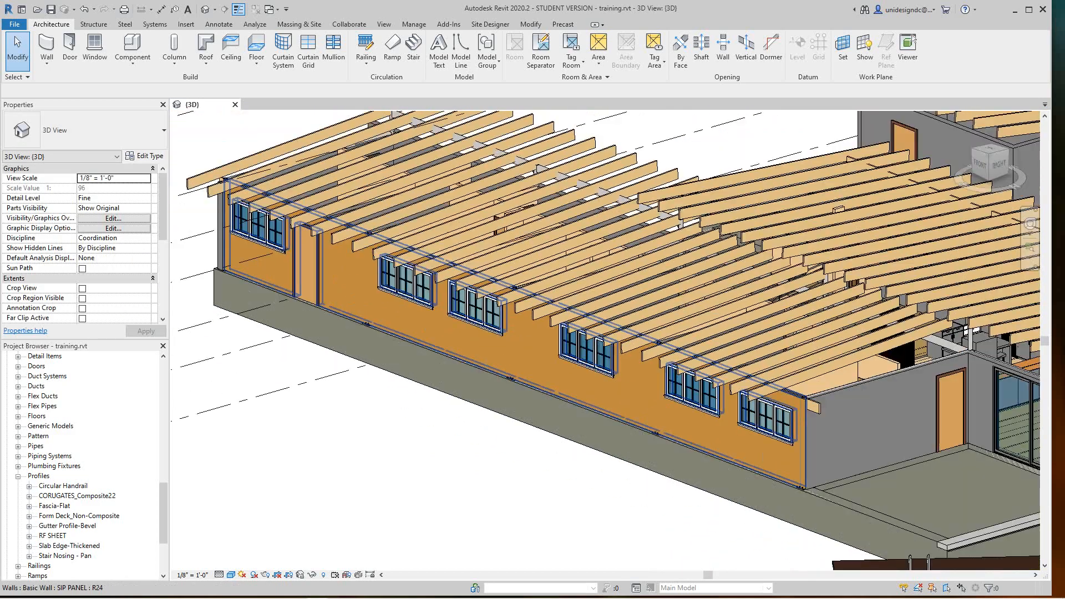
{"action": "scroll", "coordinate": [494, 356], "scroll_direction": "down", "scroll_amount": 1}
{"action": "middle_click_drag", "start_coordinate": [495, 356], "coordinate": [454, 366]}
{"action": "middle_click_drag", "start_coordinate": [577, 361], "coordinate": [482, 340]}
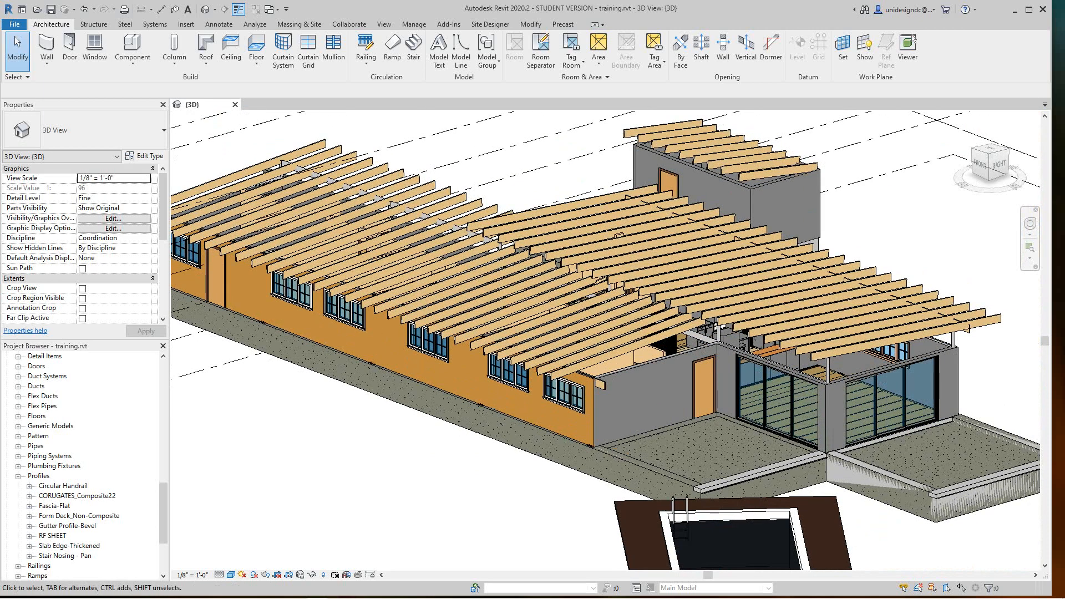
{"action": "scroll", "coordinate": [233, 391], "scroll_direction": "down", "scroll_amount": 1}
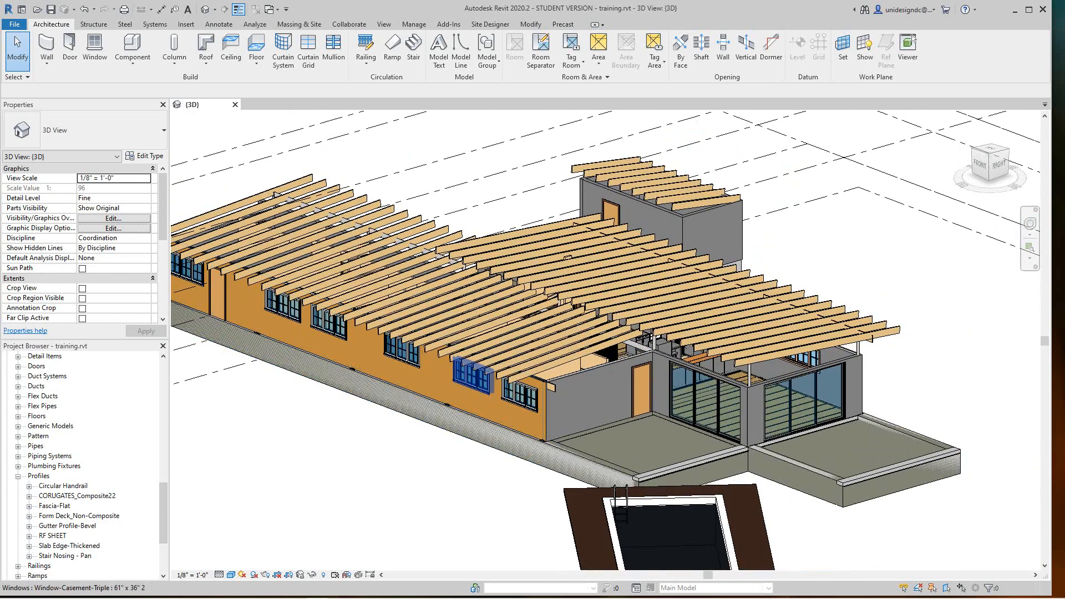
- Change the type of the long windowed exterior wall to SIP WALL and deselect it
{"action": "left_click", "coordinate": [437, 380]}
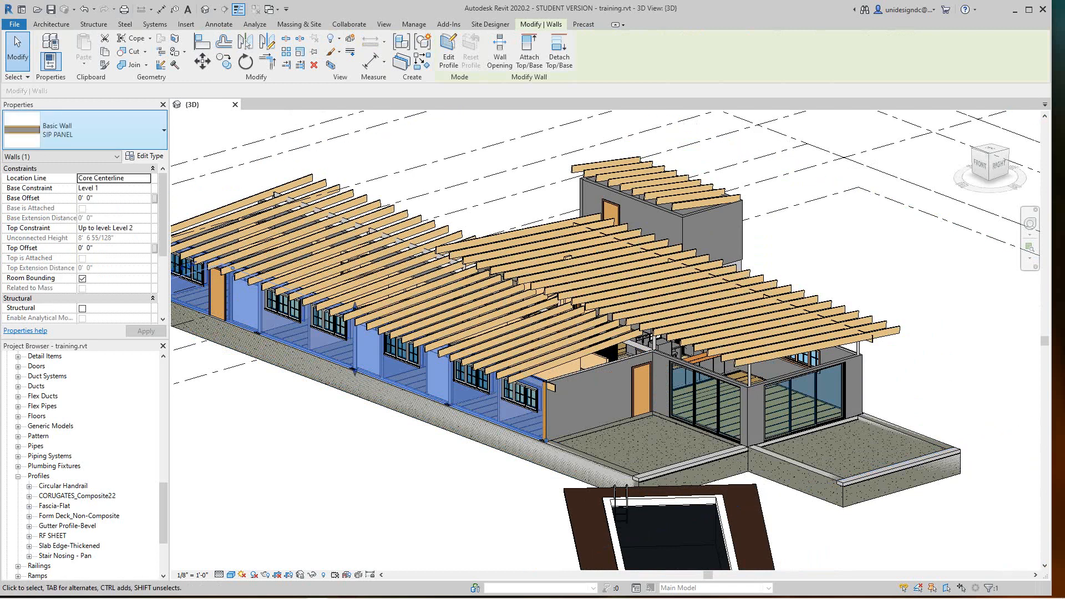
{"action": "left_click", "coordinate": [100, 130]}
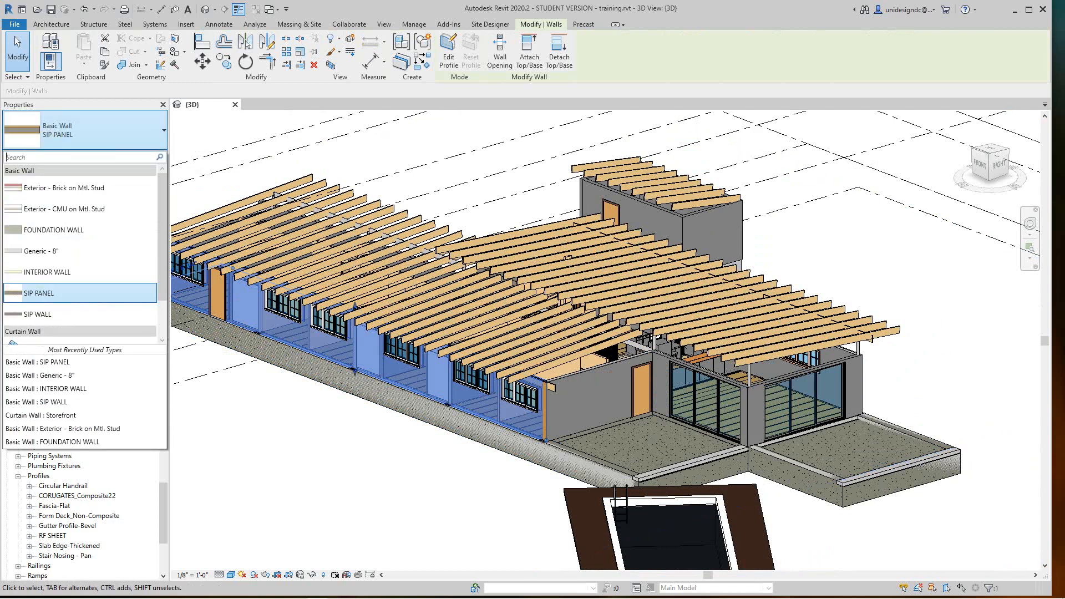
{"action": "left_click", "coordinate": [80, 315]}
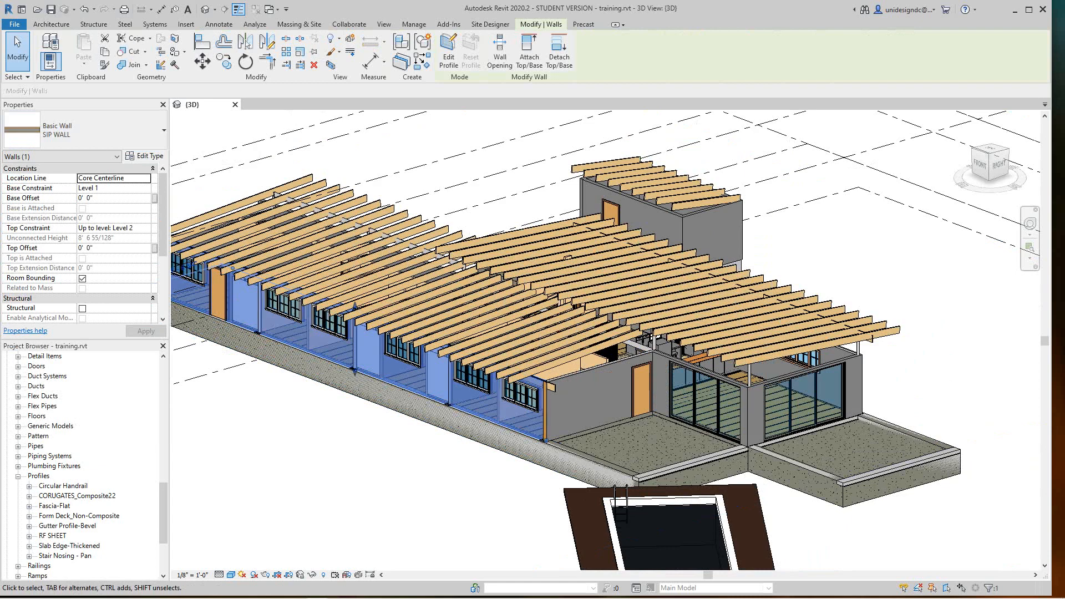
{"action": "key", "text": "Escape"}
- Use Match Type to copy the SIP WALL type from the long wall to the adjoining Generic - 8" wall with the door
{"action": "scroll", "coordinate": [527, 426], "scroll_direction": "up", "scroll_amount": 1}
{"action": "scroll", "coordinate": [533, 444], "scroll_direction": "up", "scroll_amount": 1}
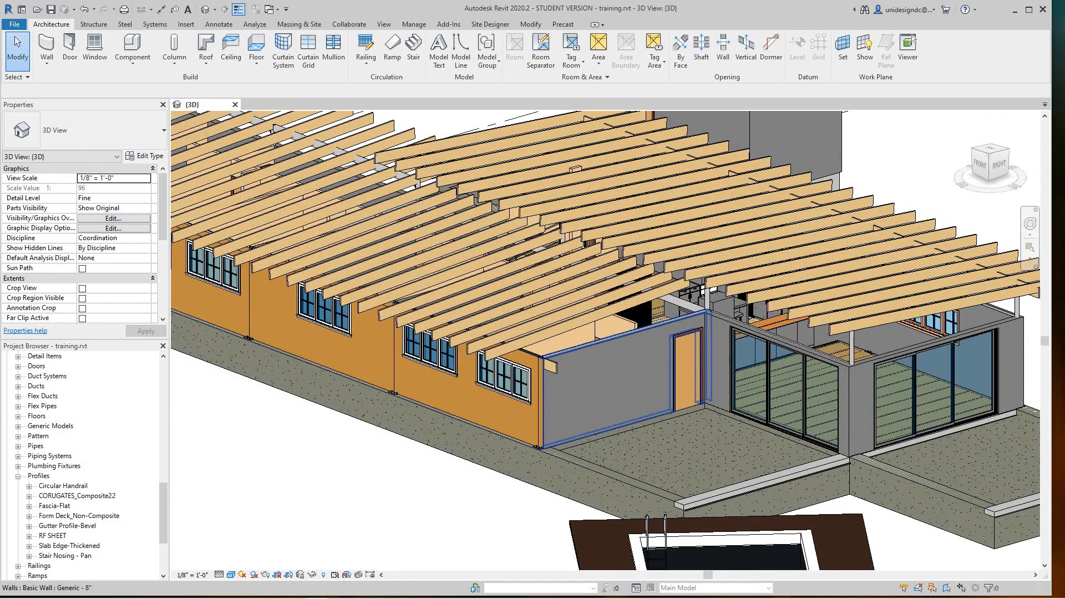
{"action": "left_click", "coordinate": [549, 438]}
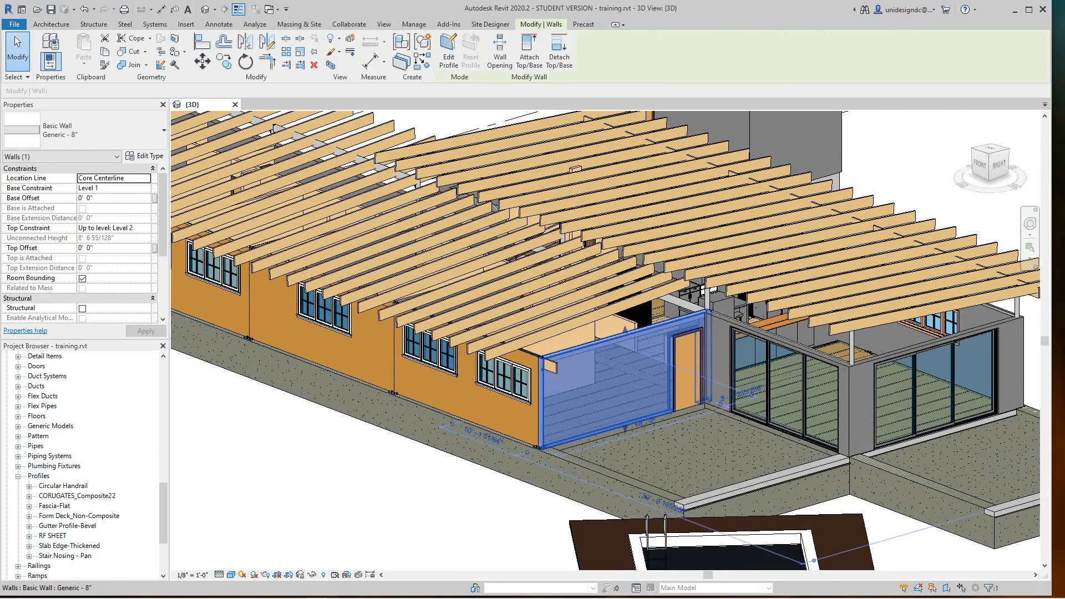
{"action": "key", "text": "Escape"}
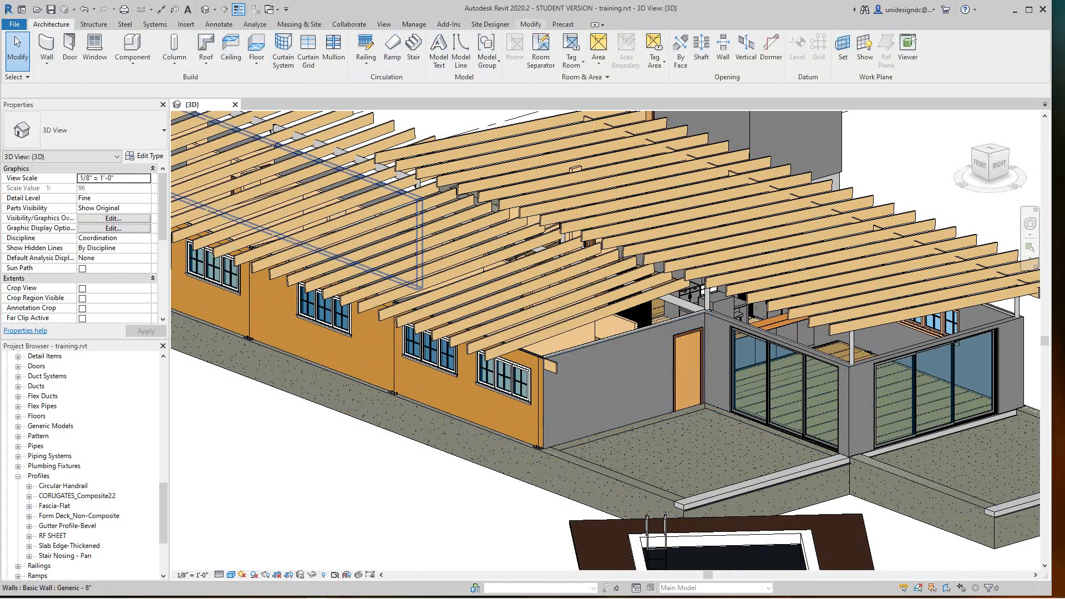
{"action": "left_click", "coordinate": [530, 24]}
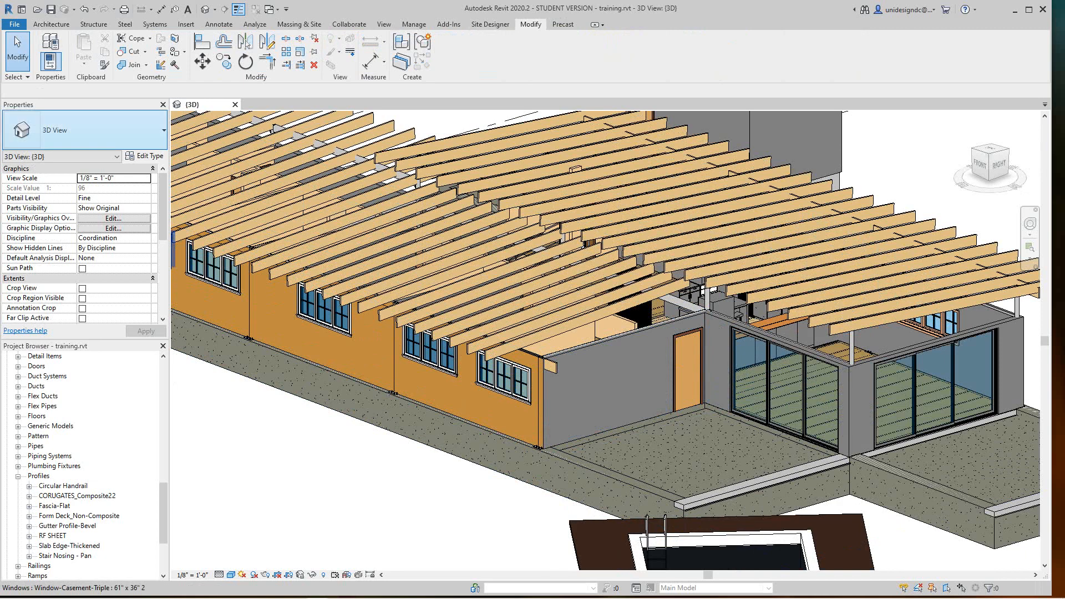
{"action": "left_click", "coordinate": [104, 65]}
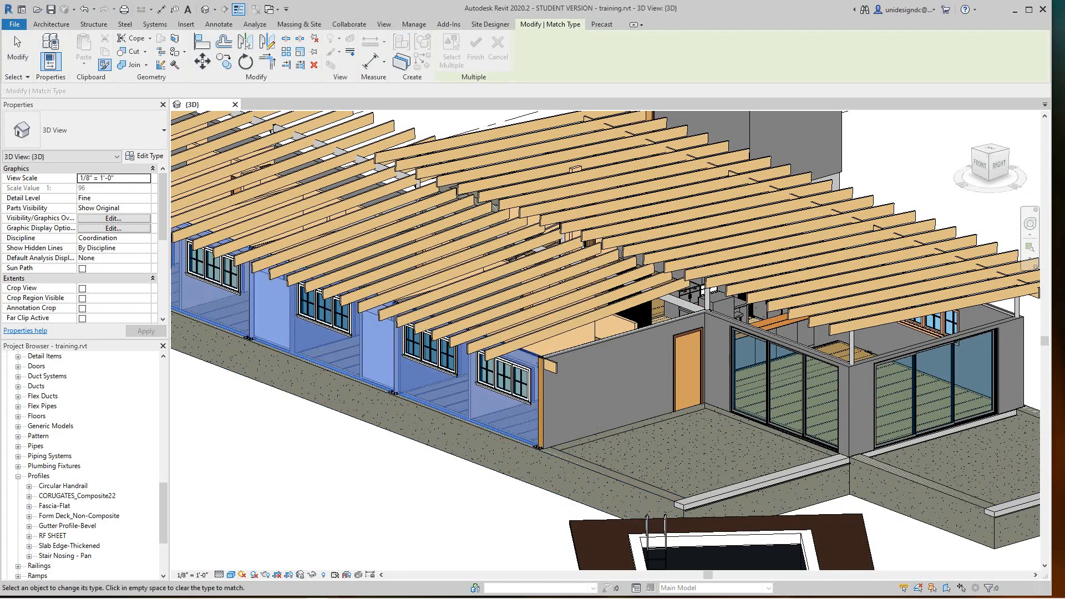
{"action": "scroll", "coordinate": [880, 370], "scroll_direction": "down", "scroll_amount": 2}
{"action": "middle_click_drag", "start_coordinate": [880, 371], "coordinate": [638, 381]}
{"action": "scroll", "coordinate": [638, 380], "scroll_direction": "up", "scroll_amount": 3}
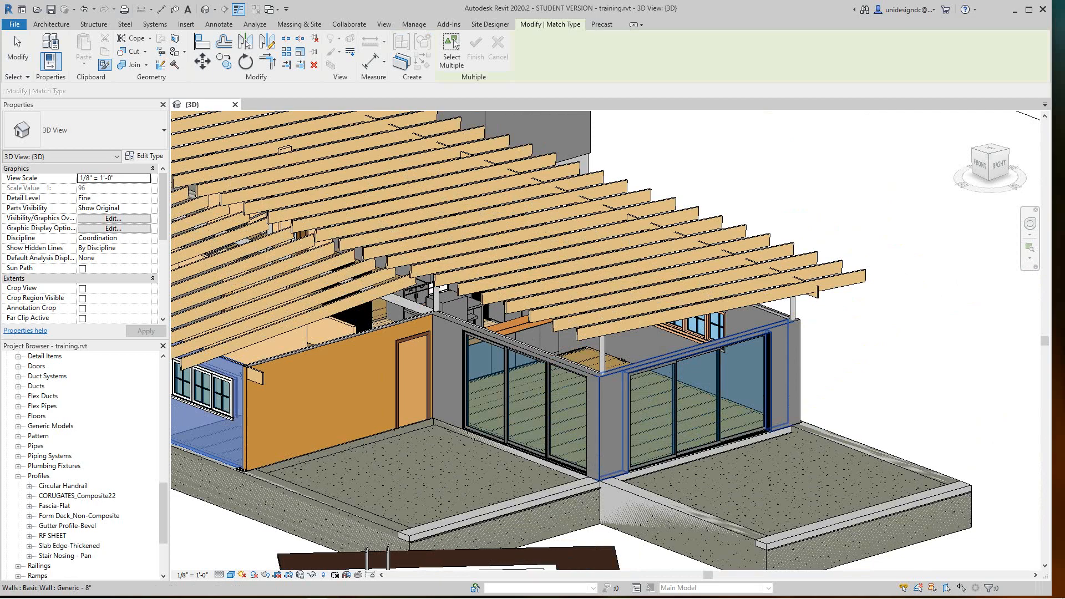
- Match the SIP WALL type onto the walls around the large glazed openings and the windowed wall on the house's opposite side
{"action": "scroll", "coordinate": [638, 380], "scroll_direction": "down", "scroll_amount": 5}
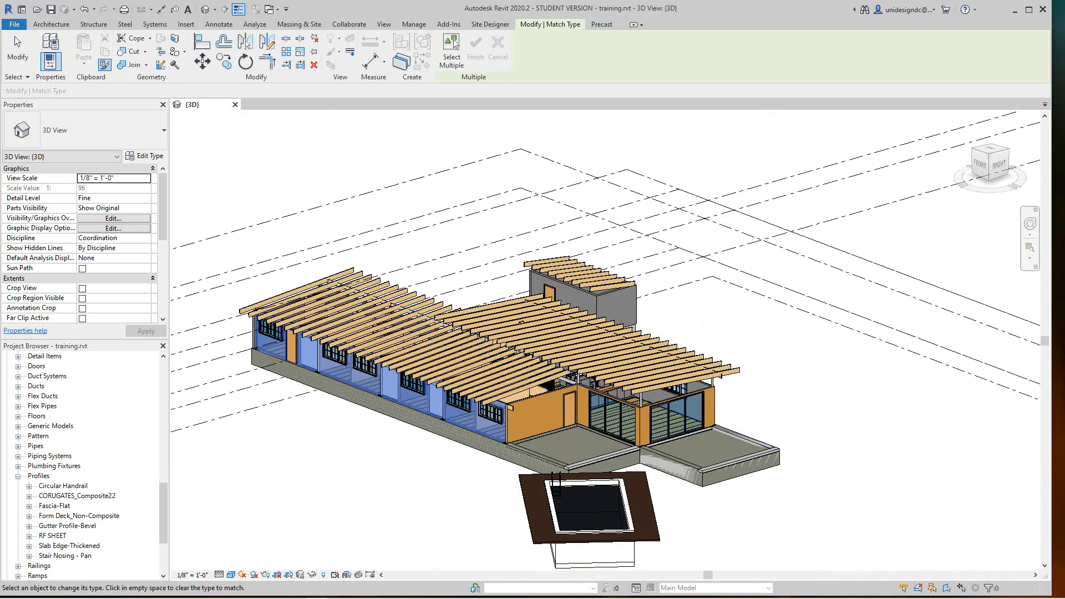
{"action": "scroll", "coordinate": [753, 425], "scroll_direction": "down", "scroll_amount": 2}
{"action": "middle_click_drag", "start_coordinate": [752, 424], "coordinate": [571, 424], "text": "shift"}
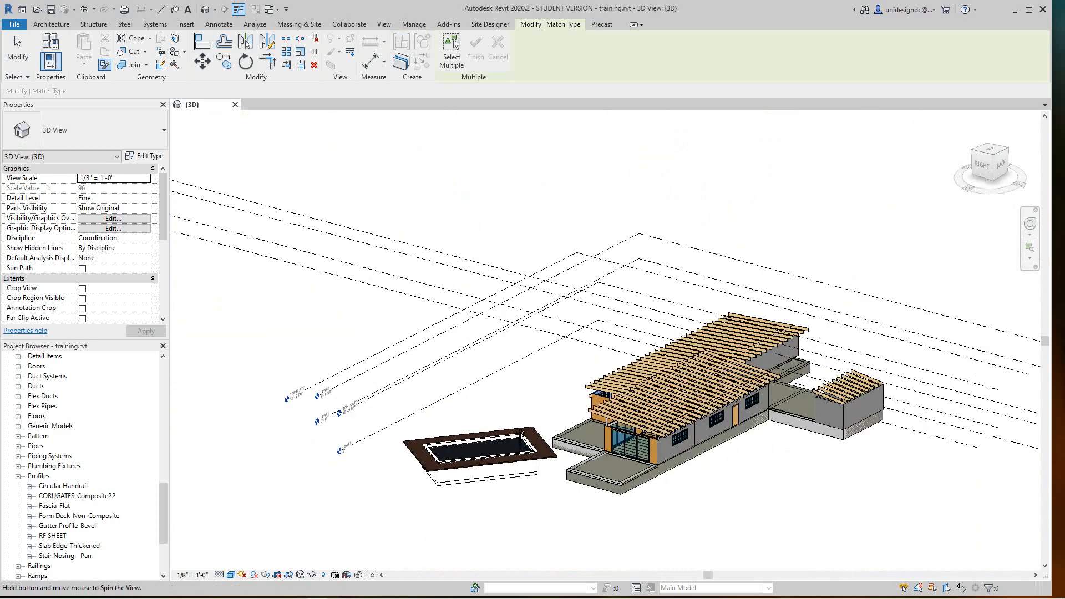
{"action": "scroll", "coordinate": [652, 453], "scroll_direction": "up", "scroll_amount": 3}
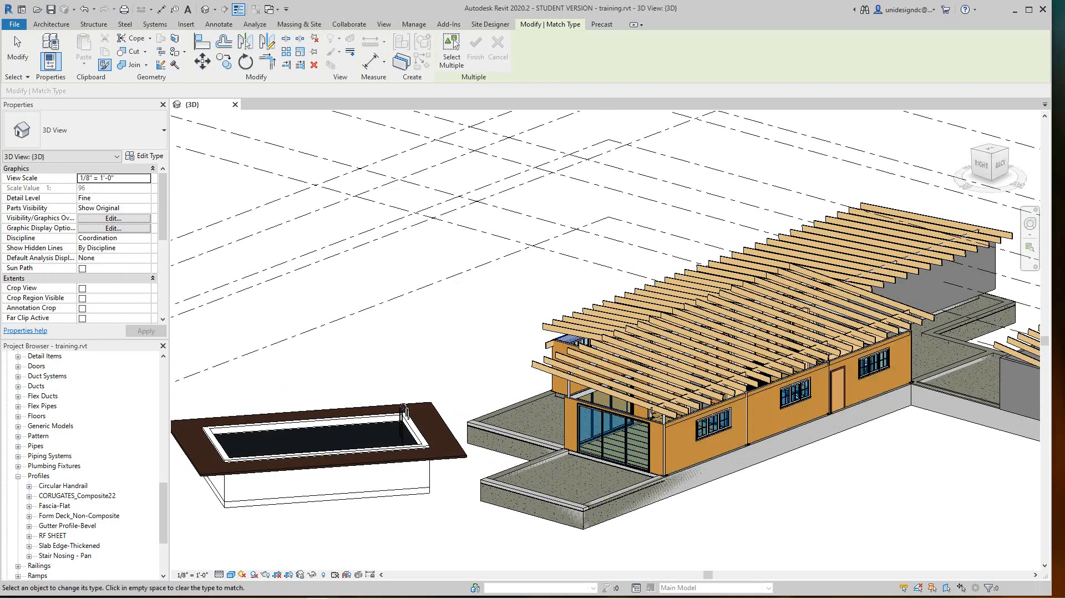
- Match the SIP WALL type onto the remaining rear exterior walls and the walls of the small detached building
{"action": "scroll", "coordinate": [712, 431], "scroll_direction": "up", "scroll_amount": 3}
{"action": "middle_click_drag", "start_coordinate": [910, 427], "coordinate": [737, 444], "text": "shift"}
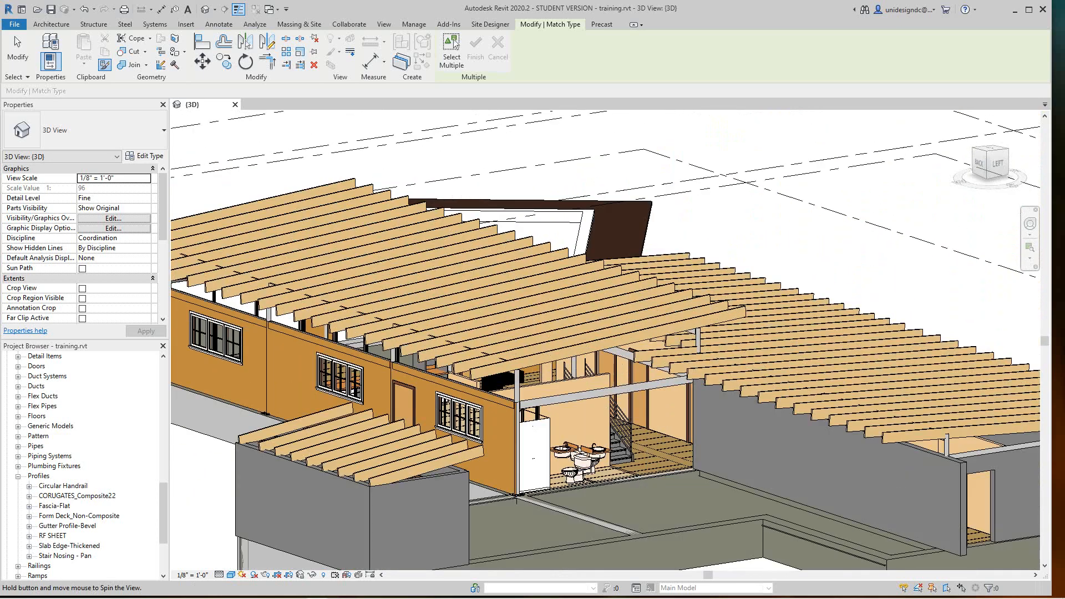
{"action": "left_click", "coordinate": [737, 452]}
{"action": "scroll", "coordinate": [536, 458], "scroll_direction": "down", "scroll_amount": 3}
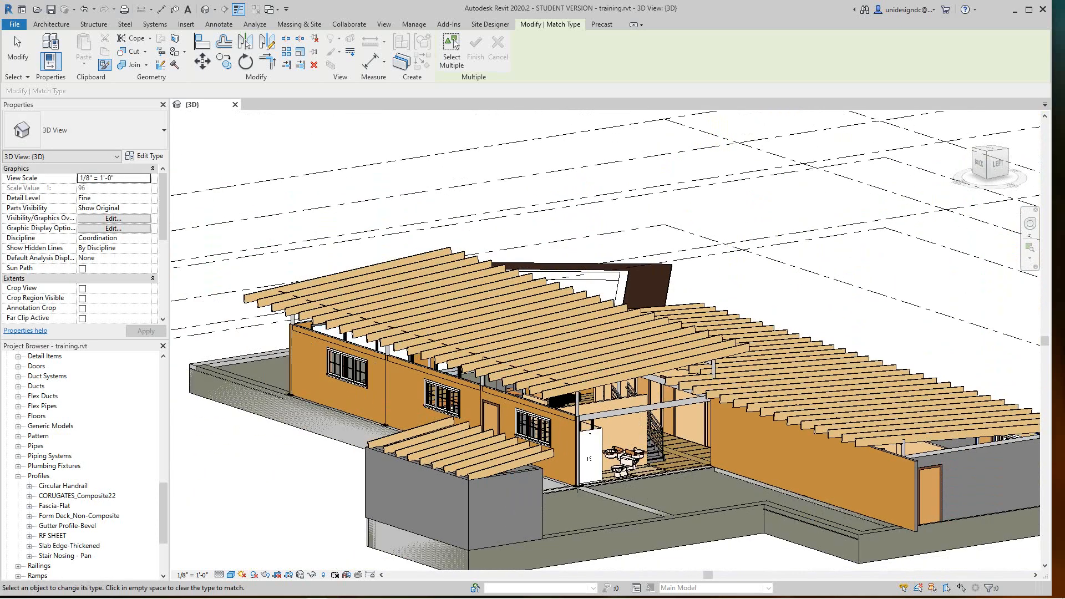
{"action": "scroll", "coordinate": [362, 445], "scroll_direction": "up", "scroll_amount": 2}
{"action": "scroll", "coordinate": [362, 446], "scroll_direction": "down", "scroll_amount": 3}
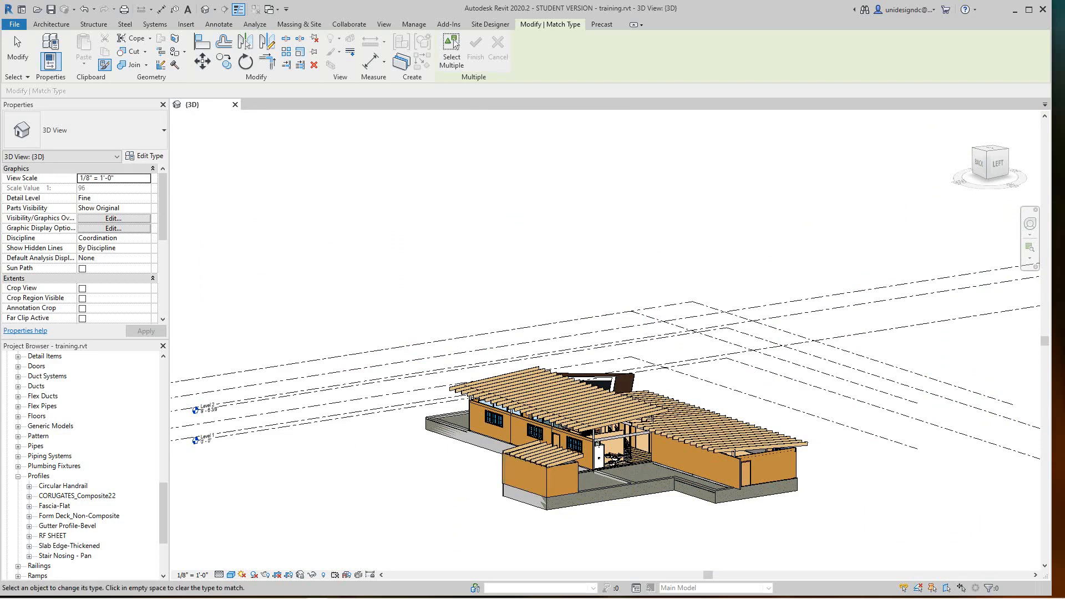
{"action": "middle_click_drag", "start_coordinate": [361, 445], "coordinate": [310, 471]}
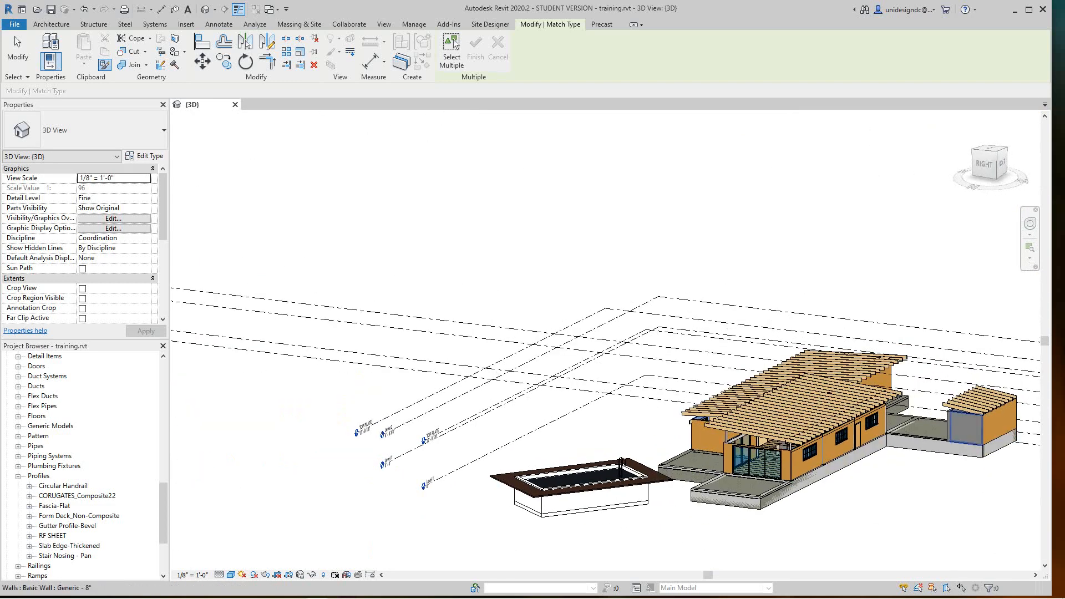
{"action": "middle_click_drag", "start_coordinate": [943, 416], "coordinate": [1007, 441], "text": "shift"}
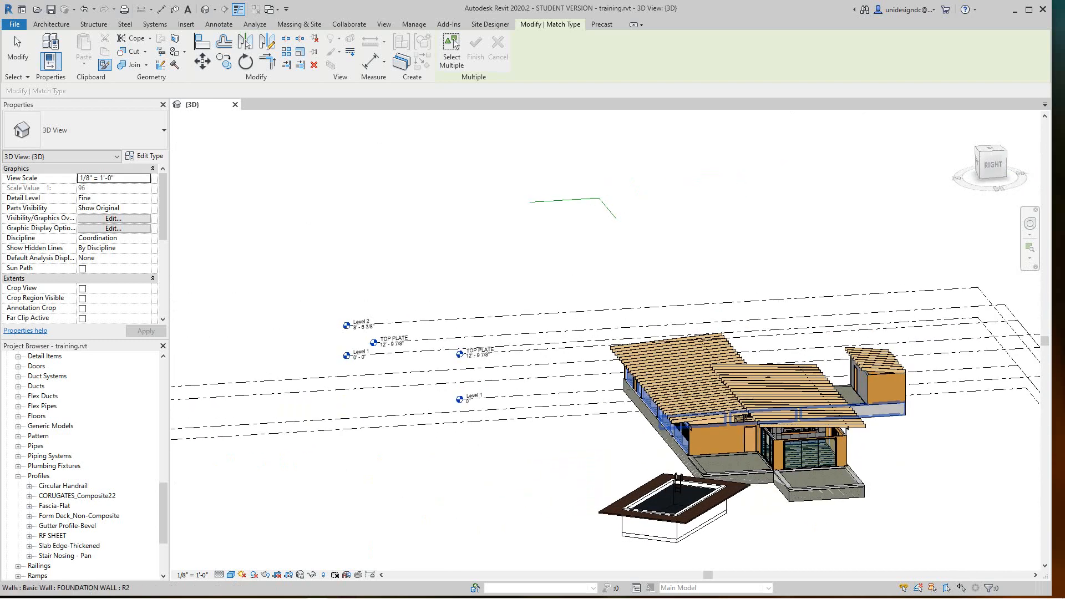
- Examine the whole building from several sides to check that every exterior wall has the SIP WALL finish
{"action": "scroll", "coordinate": [888, 411], "scroll_direction": "up", "scroll_amount": 2}
{"action": "scroll", "coordinate": [625, 435], "scroll_direction": "down", "scroll_amount": 2}
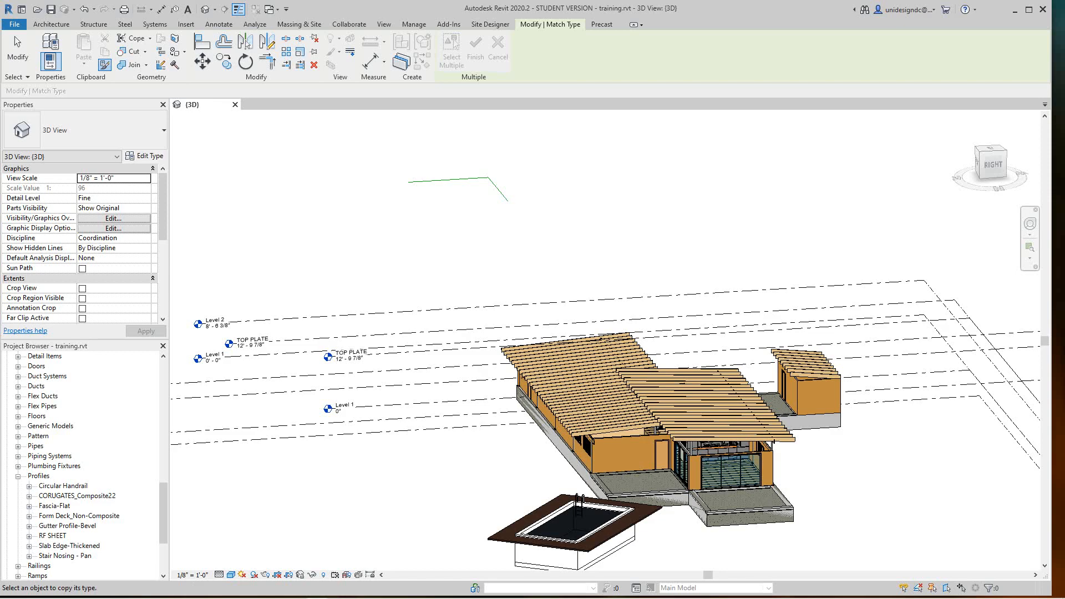
{"action": "scroll", "coordinate": [924, 382], "scroll_direction": "down", "scroll_amount": 1}
{"action": "middle_click_drag", "start_coordinate": [554, 355], "coordinate": [482, 464], "text": "shift"}
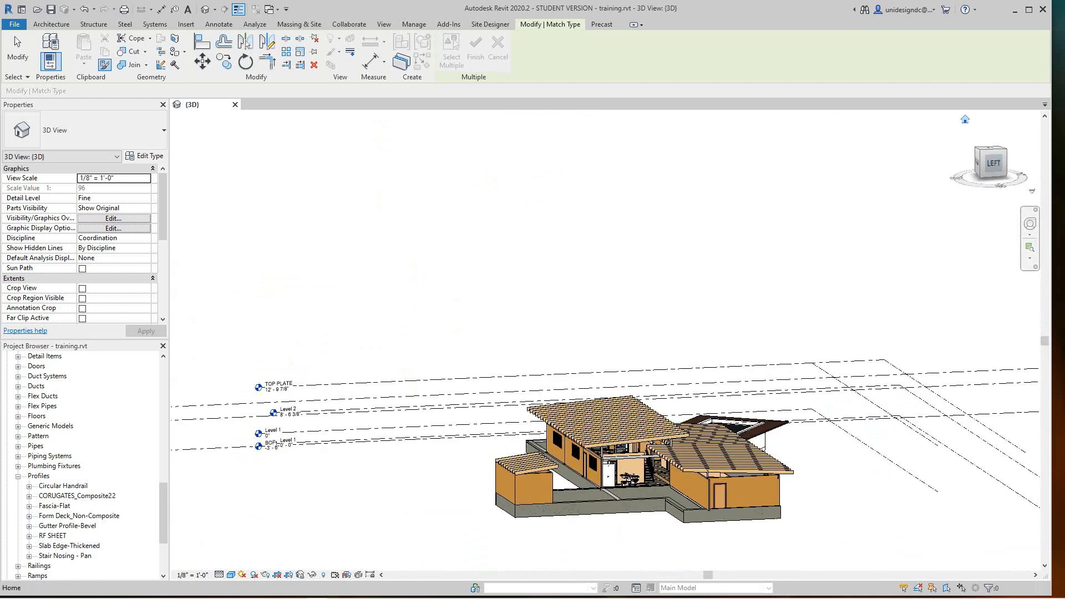
{"action": "middle_click_drag", "start_coordinate": [483, 465], "coordinate": [421, 488], "text": "shift"}
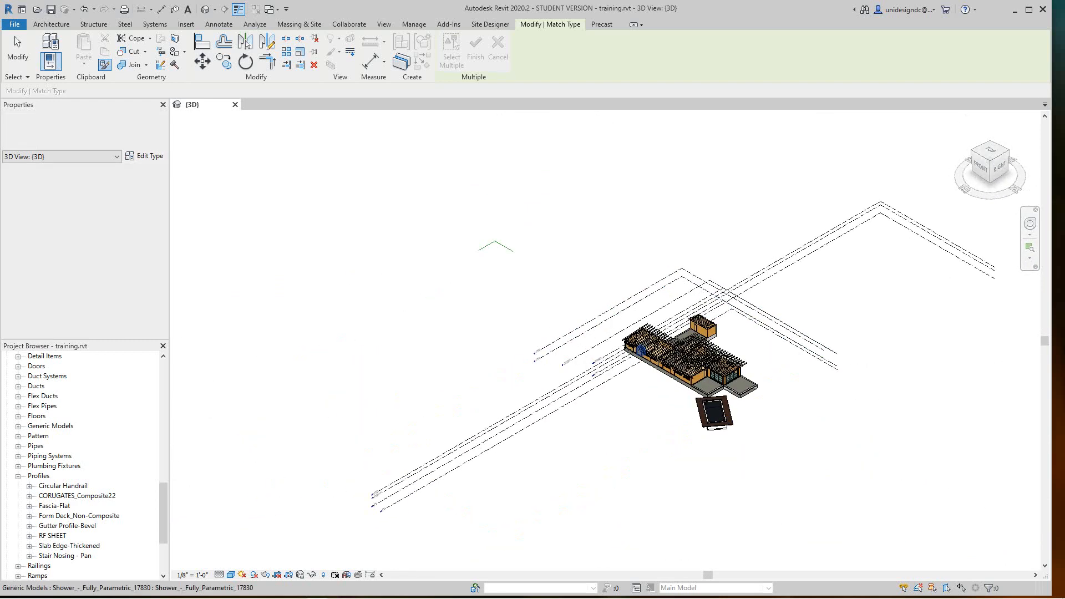
{"action": "scroll", "coordinate": [693, 366], "scroll_direction": "up", "scroll_amount": 10}
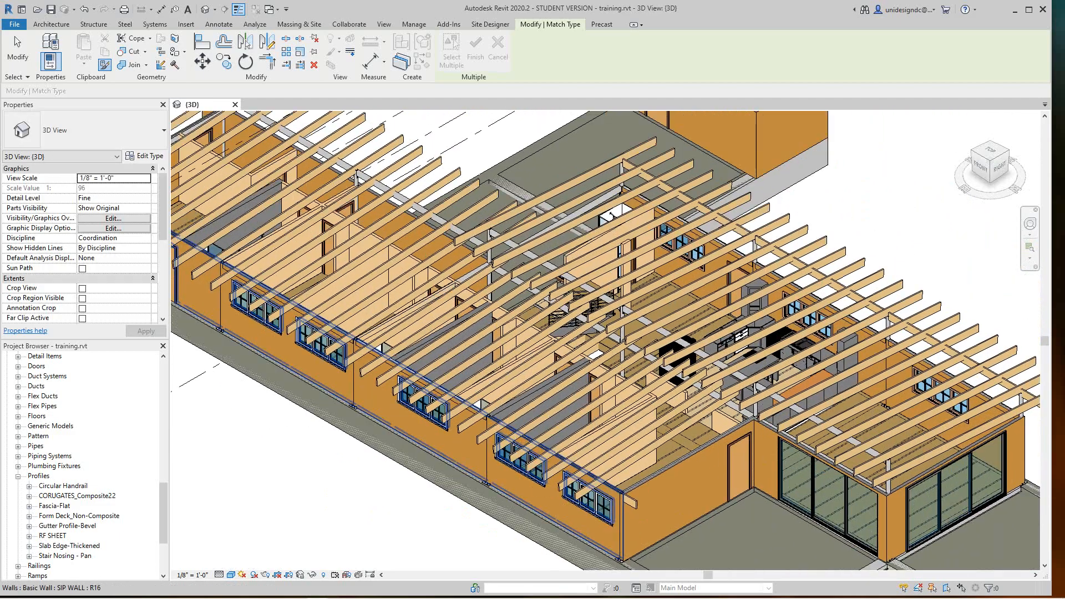
{"action": "middle_click_drag", "start_coordinate": [693, 366], "coordinate": [688, 330], "text": "shift"}
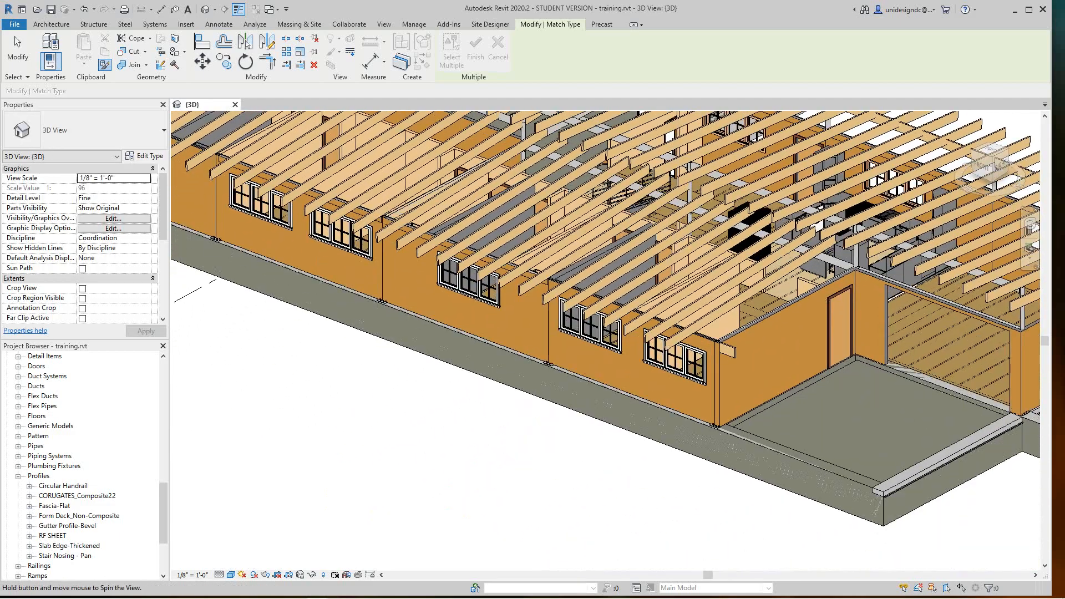
{"action": "scroll", "coordinate": [665, 344], "scroll_direction": "down", "scroll_amount": 3}
{"action": "middle_click_drag", "start_coordinate": [590, 391], "coordinate": [569, 495]}
{"action": "scroll", "coordinate": [566, 496], "scroll_direction": "up", "scroll_amount": 3}
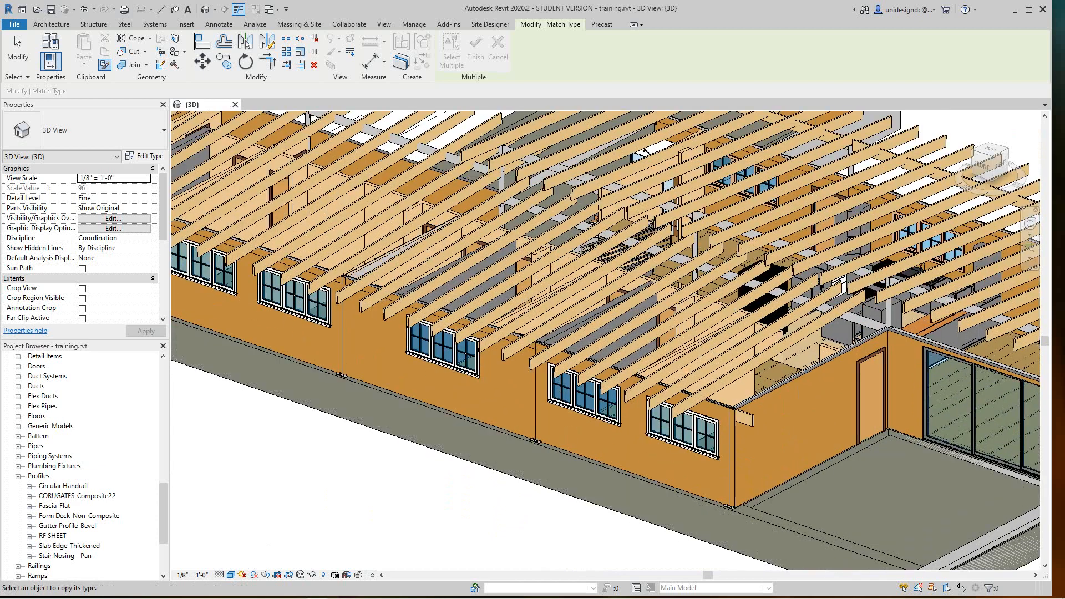
{"action": "scroll", "coordinate": [721, 554], "scroll_direction": "down", "scroll_amount": 5}
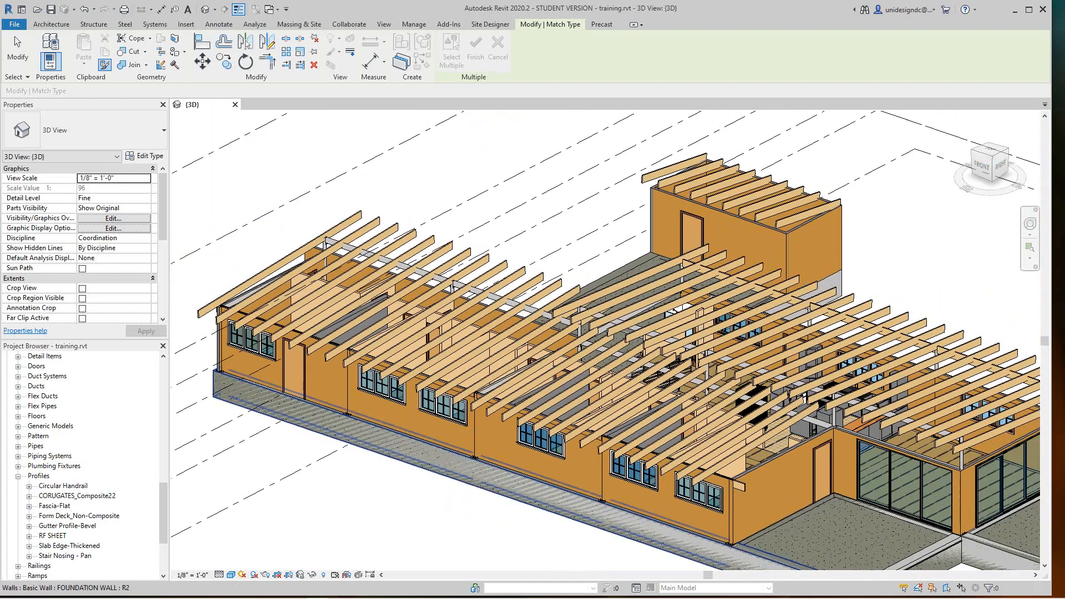
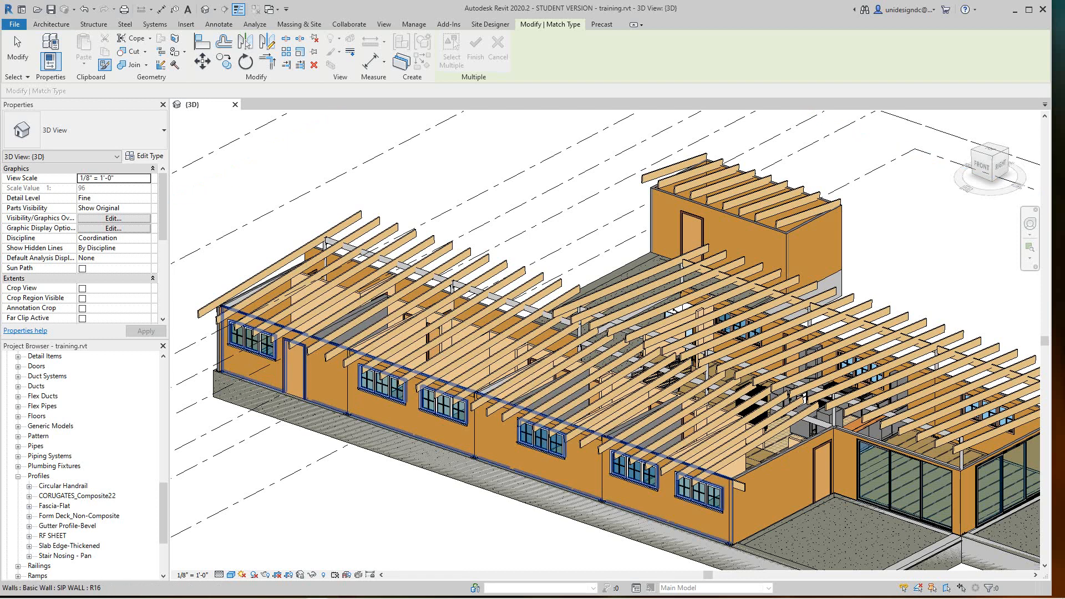
{"action": "scroll", "coordinate": [238, 145], "scroll_direction": "down", "scroll_amount": 1}
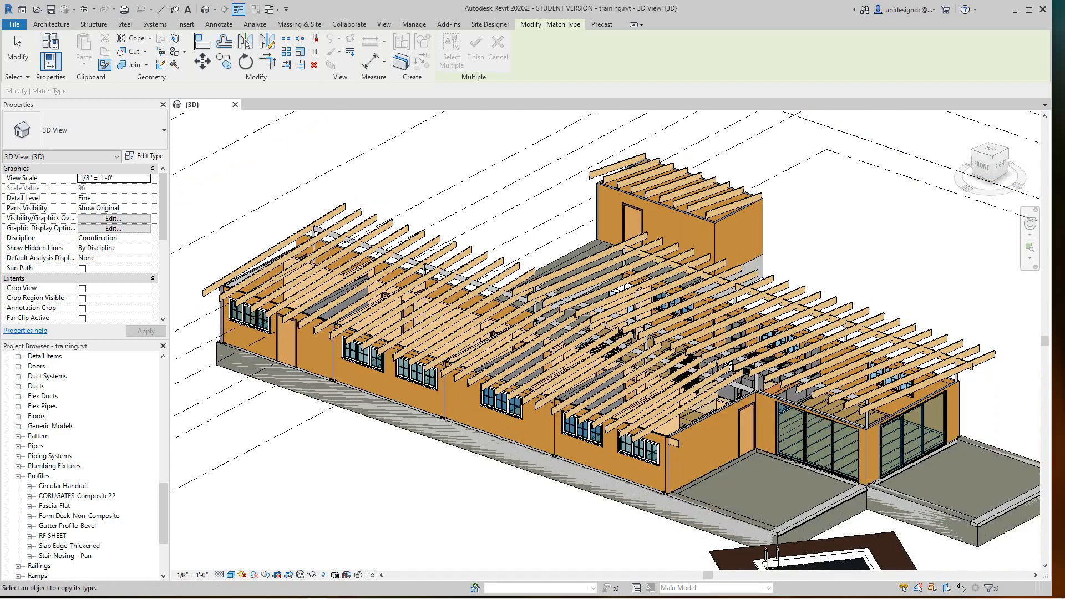
- Place a horizontal Cornice wall sweep along the long SIP WALL just below the row of windows
{"action": "left_click", "coordinate": [51, 24]}
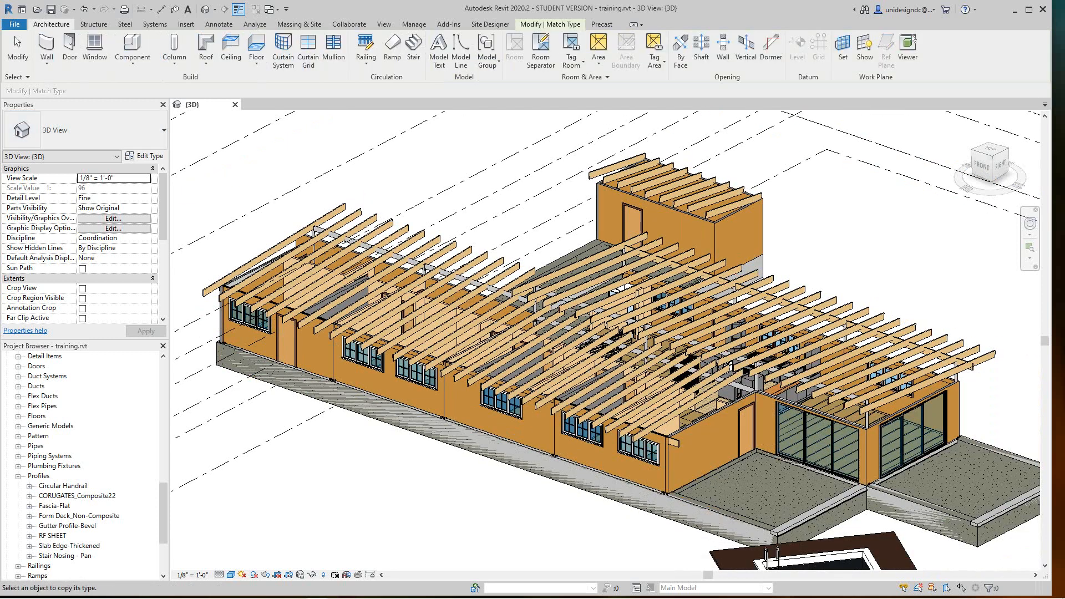
{"action": "left_click", "coordinate": [47, 63]}
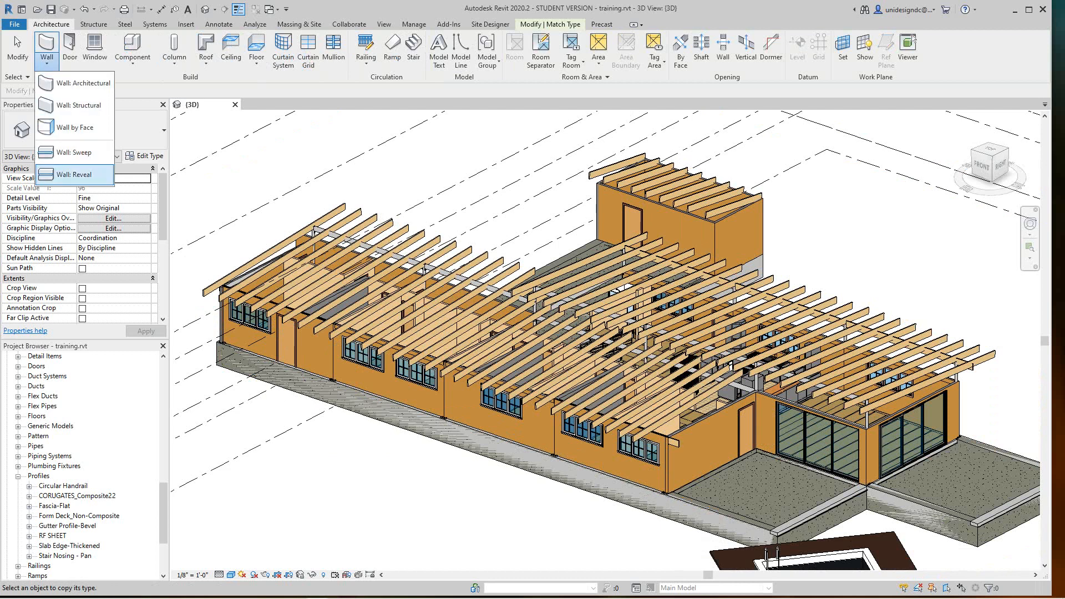
{"action": "left_click", "coordinate": [73, 152]}
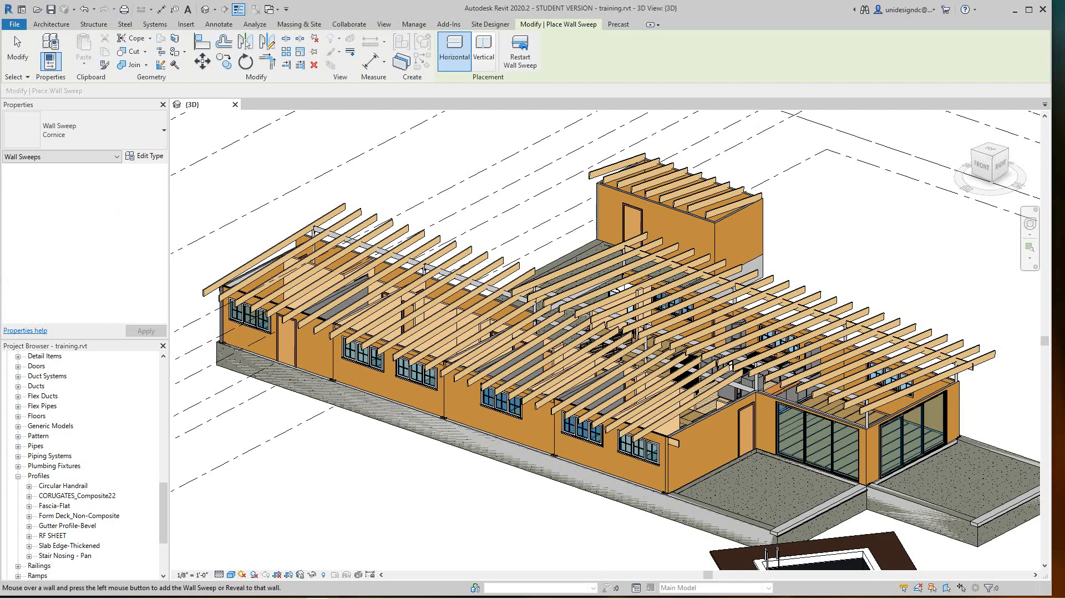
{"action": "left_click", "coordinate": [473, 393]}
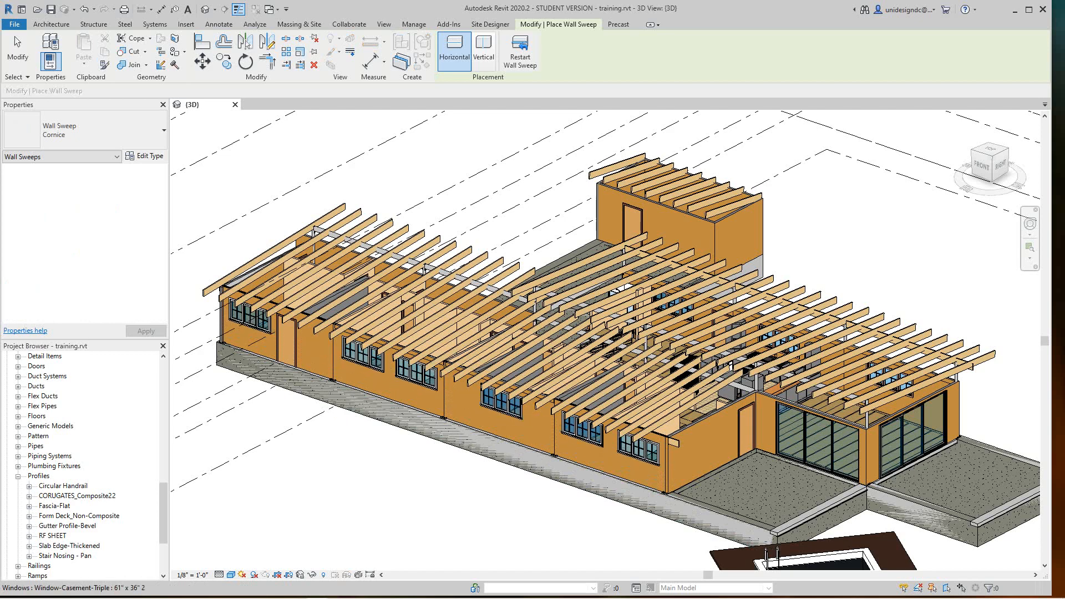
{"action": "scroll", "coordinate": [472, 393], "scroll_direction": "up", "scroll_amount": 3}
{"action": "scroll", "coordinate": [513, 427], "scroll_direction": "up", "scroll_amount": 1}
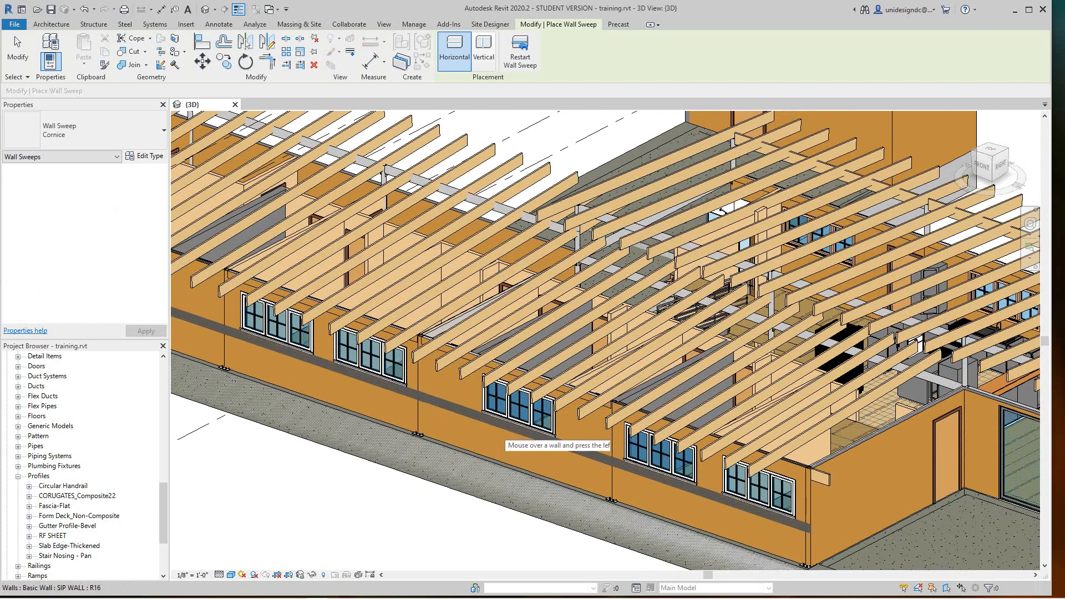
{"action": "scroll", "coordinate": [502, 435], "scroll_direction": "down", "scroll_amount": 5}
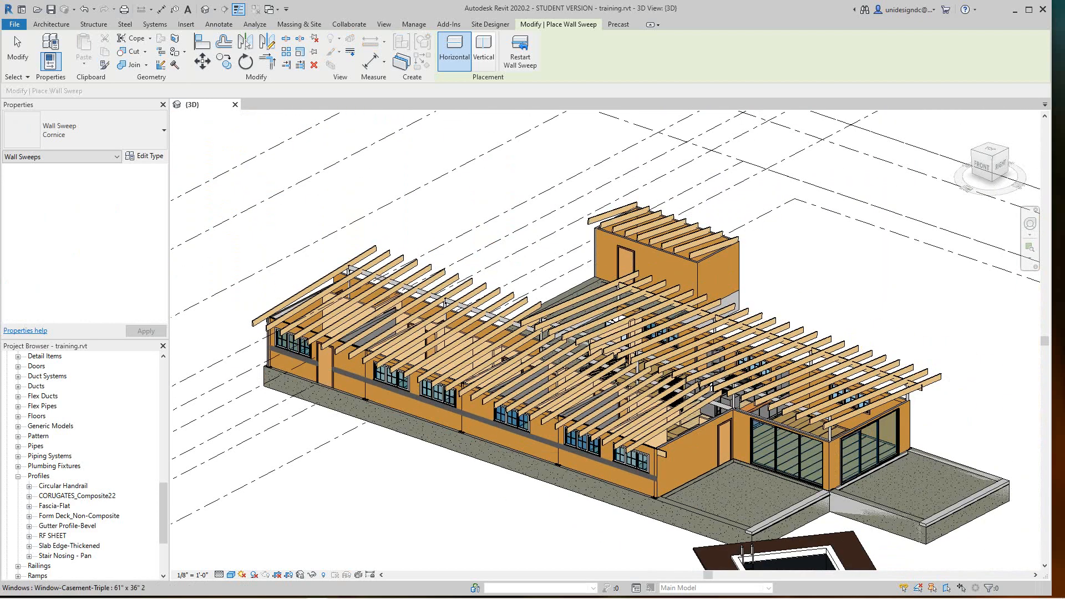
{"action": "key", "text": "Escape"}
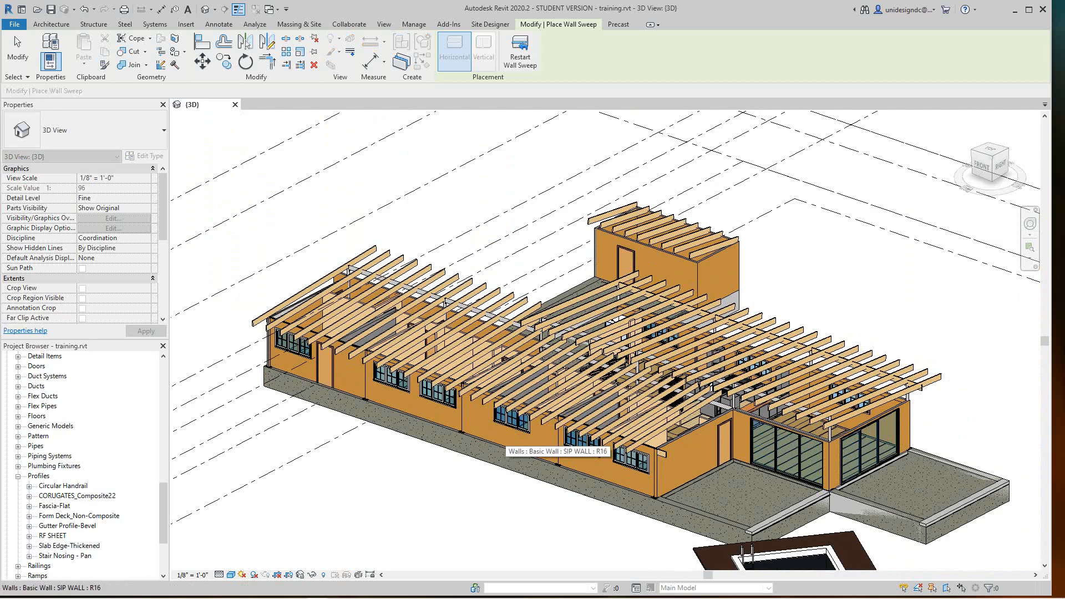
{"action": "key", "text": "Escape"}
- Examine the new sweep's corrugated profile below the windows and where it ends at the building corner
{"action": "scroll", "coordinate": [502, 438], "scroll_direction": "up", "scroll_amount": 4}
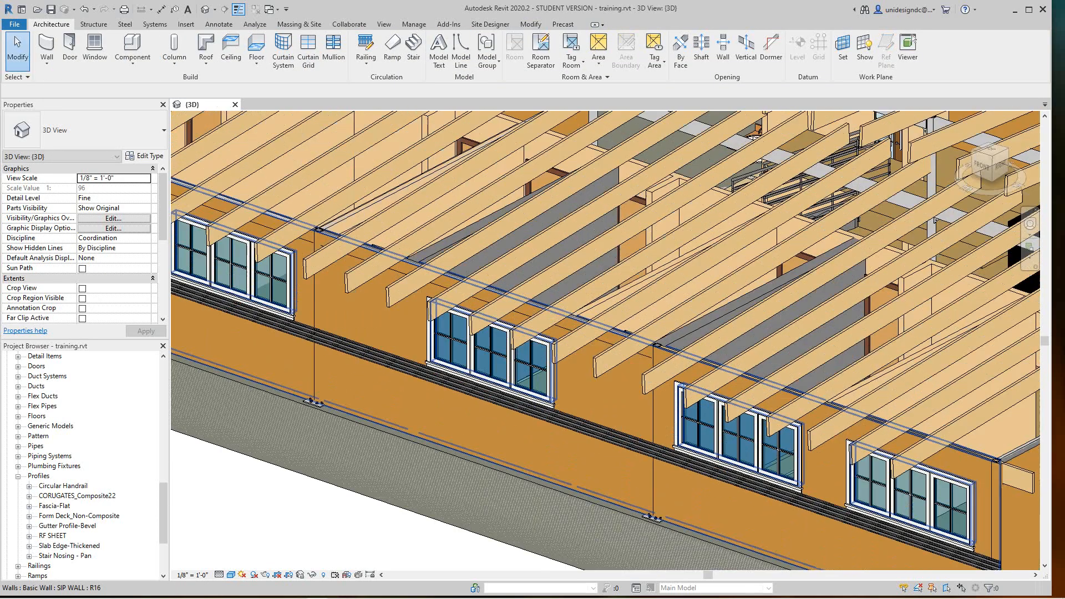
{"action": "middle_click_drag", "start_coordinate": [502, 438], "coordinate": [494, 437]}
{"action": "scroll", "coordinate": [678, 505], "scroll_direction": "down", "scroll_amount": 3}
{"action": "scroll", "coordinate": [678, 504], "scroll_direction": "up", "scroll_amount": 6}
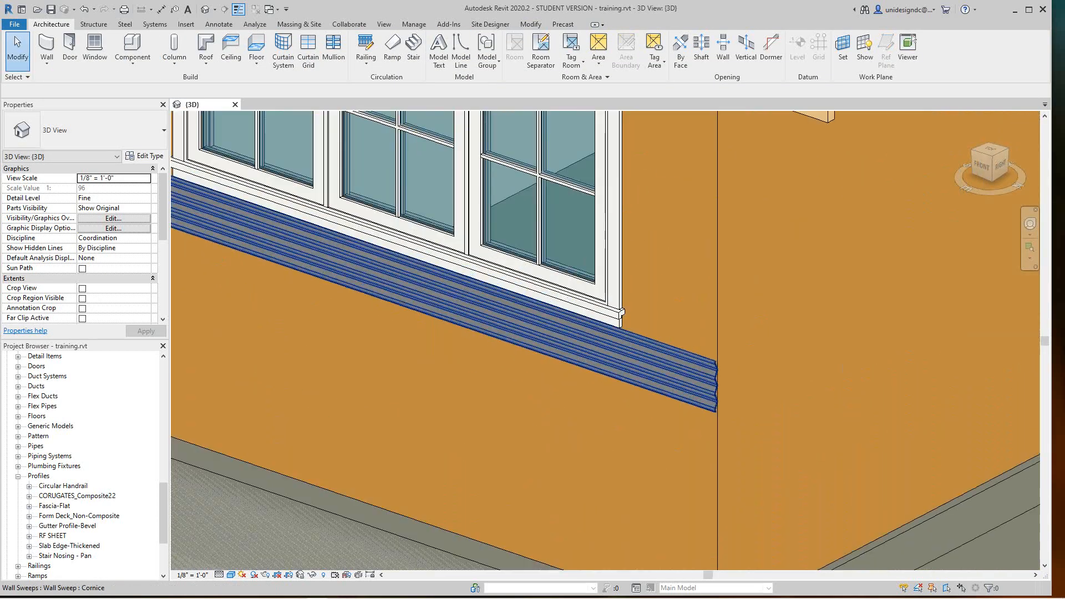
{"action": "scroll", "coordinate": [677, 505], "scroll_direction": "down", "scroll_amount": 2}
{"action": "scroll", "coordinate": [668, 400], "scroll_direction": "down", "scroll_amount": 1}
{"action": "scroll", "coordinate": [668, 407], "scroll_direction": "down", "scroll_amount": 4}
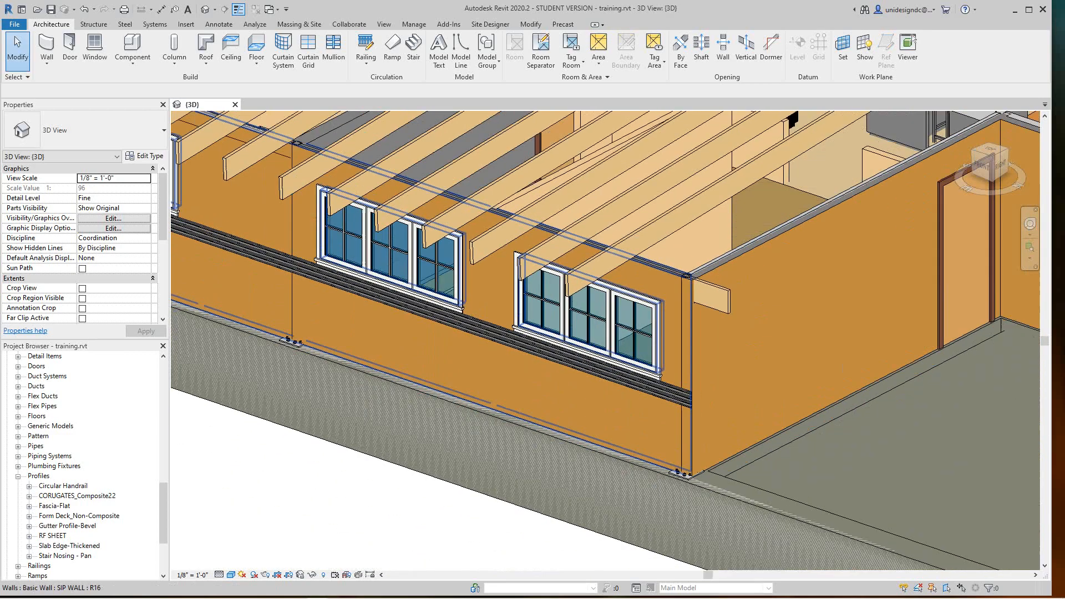
{"action": "middle_click_drag", "start_coordinate": [668, 405], "coordinate": [669, 407]}
{"action": "scroll", "coordinate": [668, 406], "scroll_direction": "up", "scroll_amount": 3}
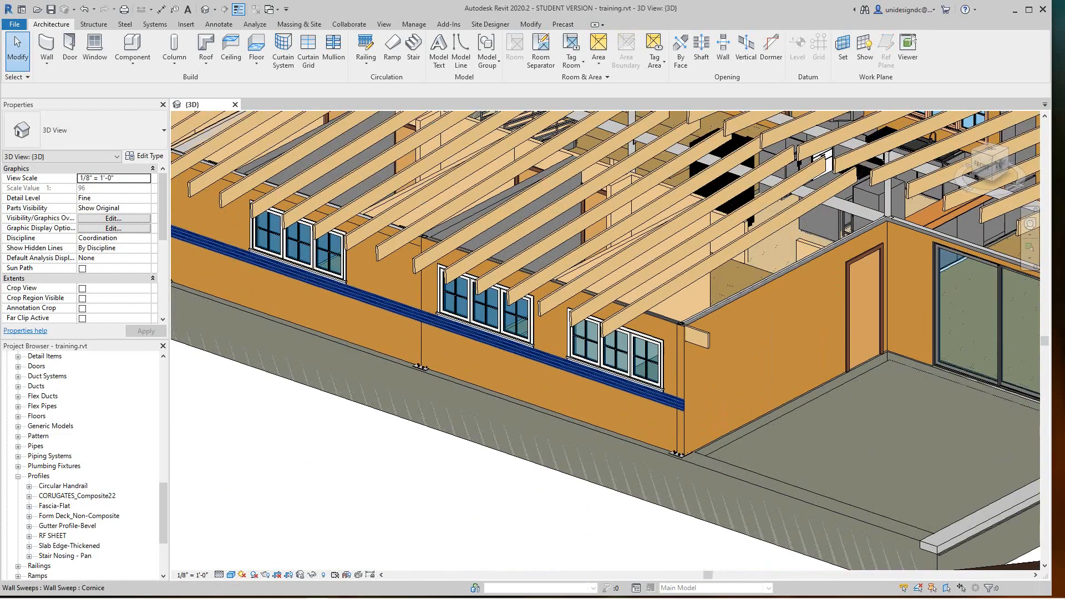
{"action": "scroll", "coordinate": [669, 407], "scroll_direction": "down", "scroll_amount": 1}
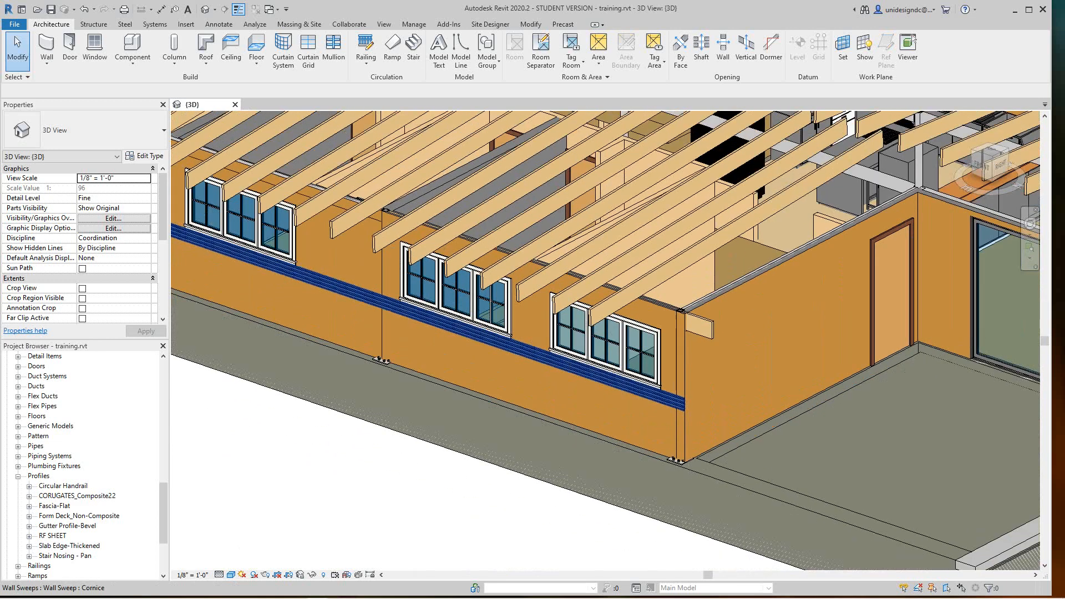
{"action": "scroll", "coordinate": [669, 407], "scroll_direction": "up", "scroll_amount": 1}
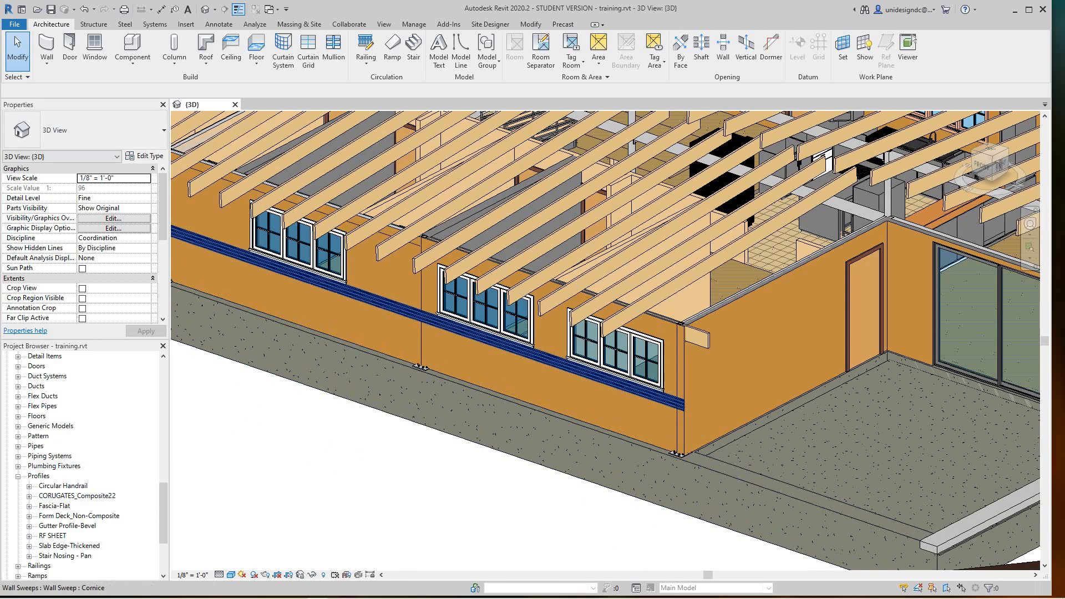
- Add a horizontal Cornice wall sweep to the adjoining wall with the door, meeting the first sweep at the corner
{"action": "left_click", "coordinate": [47, 63]}
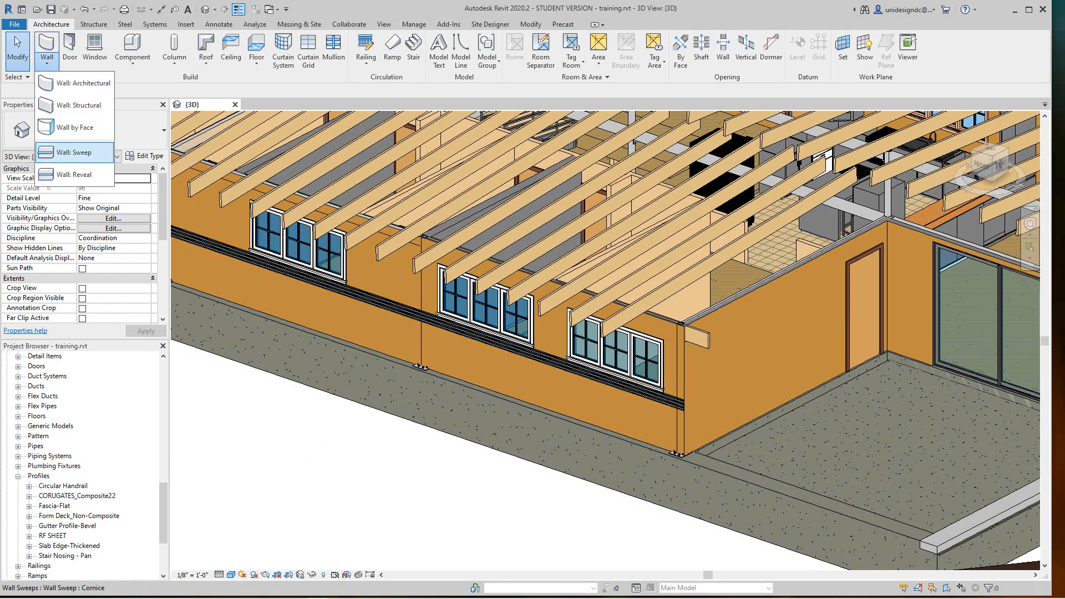
{"action": "left_click", "coordinate": [74, 152]}
{"action": "scroll", "coordinate": [719, 388], "scroll_direction": "up", "scroll_amount": 5}
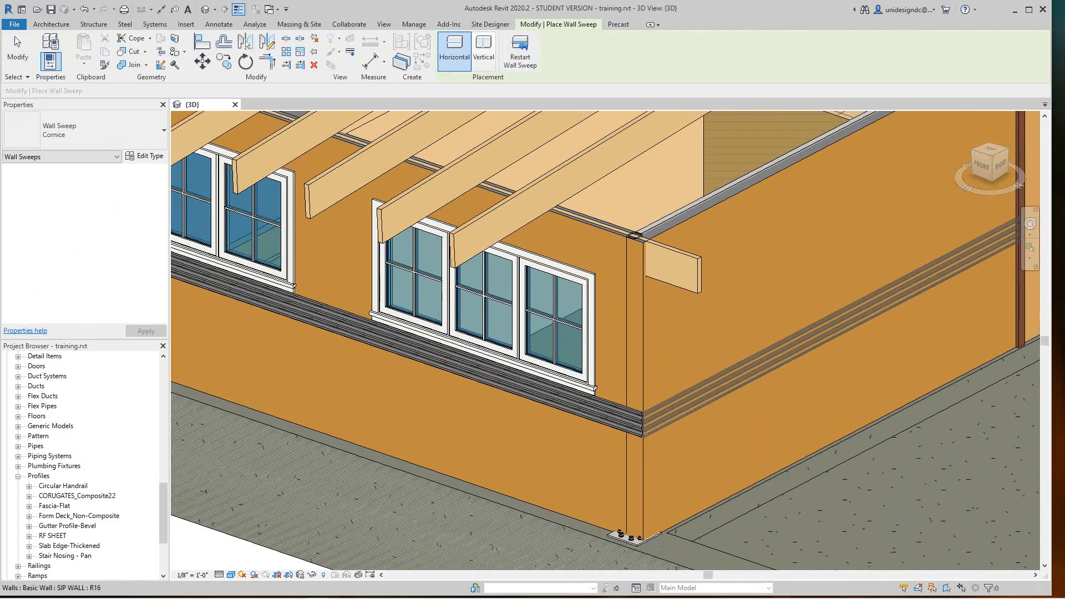
{"action": "left_click", "coordinate": [717, 401]}
{"action": "key", "text": "Escape"}
{"action": "key", "text": "Escape"}
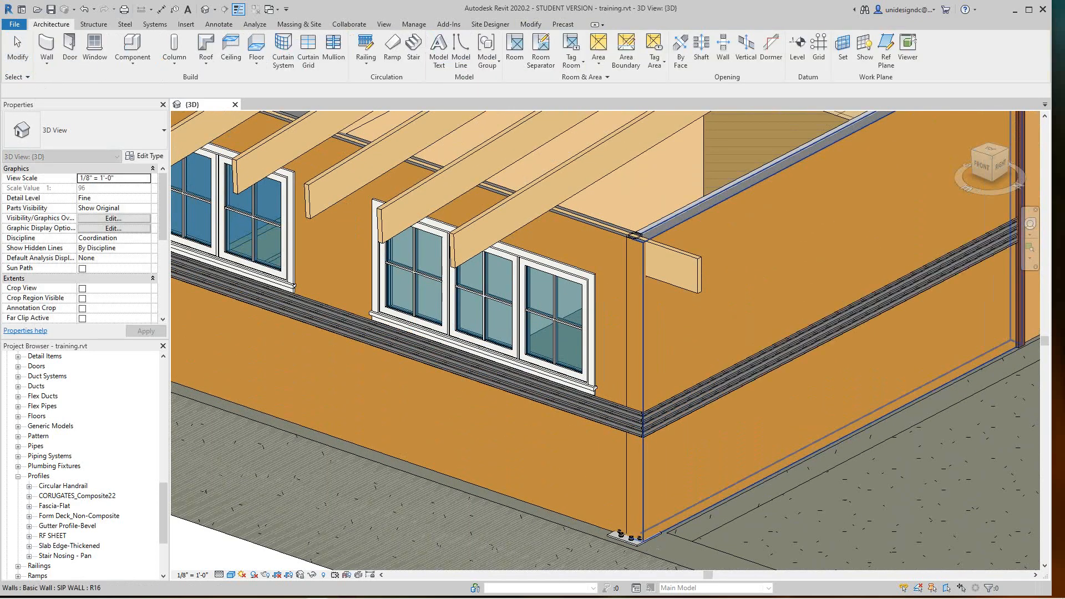
- Add a horizontal Cornice wall sweep to the end wall with the door at the far end of the long wall
{"action": "scroll", "coordinate": [605, 338], "scroll_direction": "down", "scroll_amount": 5}
{"action": "scroll", "coordinate": [862, 524], "scroll_direction": "down", "scroll_amount": 3}
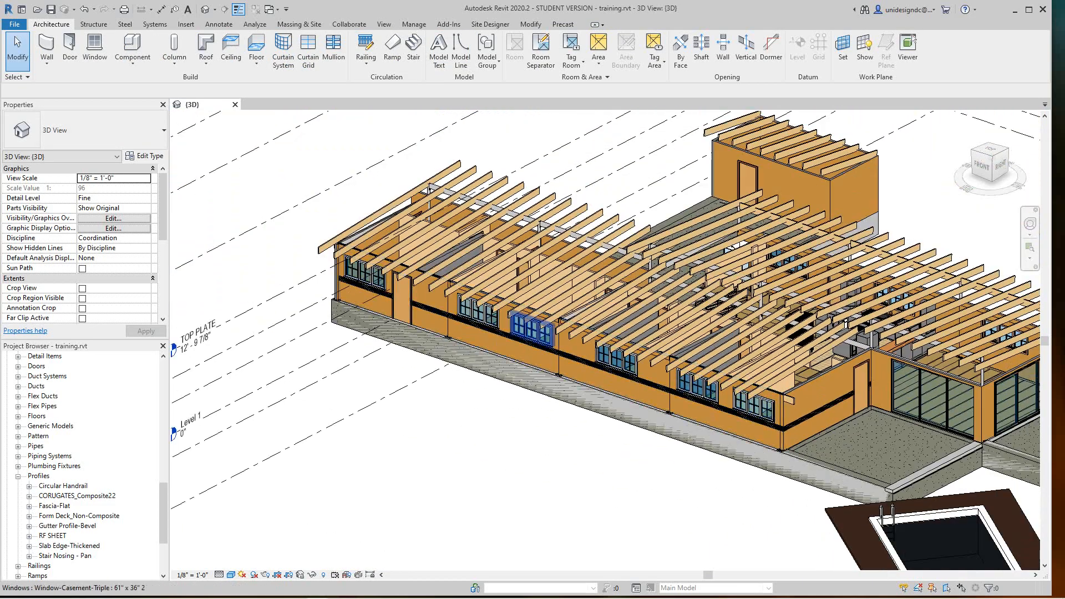
{"action": "middle_click_drag", "start_coordinate": [554, 350], "coordinate": [812, 433], "text": "shift"}
{"action": "scroll", "coordinate": [721, 337], "scroll_direction": "down", "scroll_amount": 2}
{"action": "scroll", "coordinate": [605, 356], "scroll_direction": "up", "scroll_amount": 3}
{"action": "scroll", "coordinate": [524, 379], "scroll_direction": "up", "scroll_amount": 3}
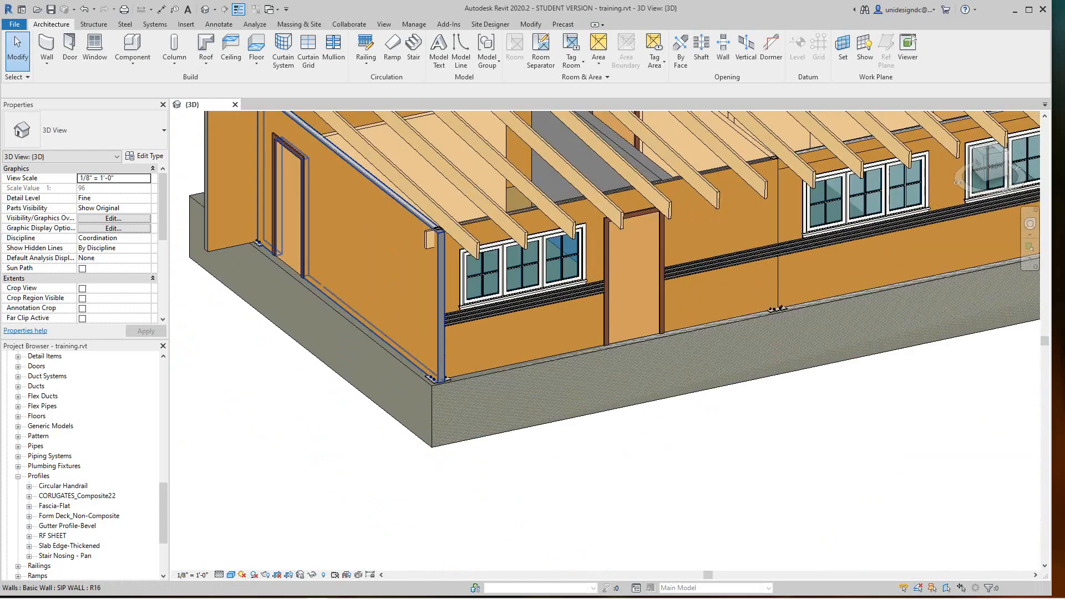
{"action": "middle_click_drag", "start_coordinate": [524, 379], "coordinate": [572, 438]}
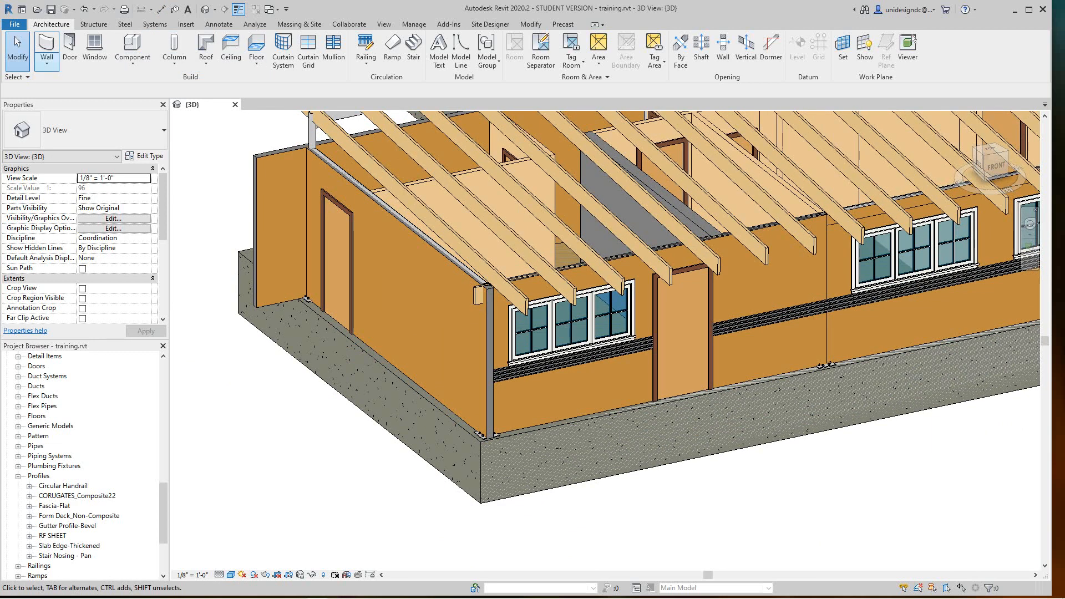
{"action": "left_click", "coordinate": [46, 63]}
{"action": "left_click", "coordinate": [72, 152]}
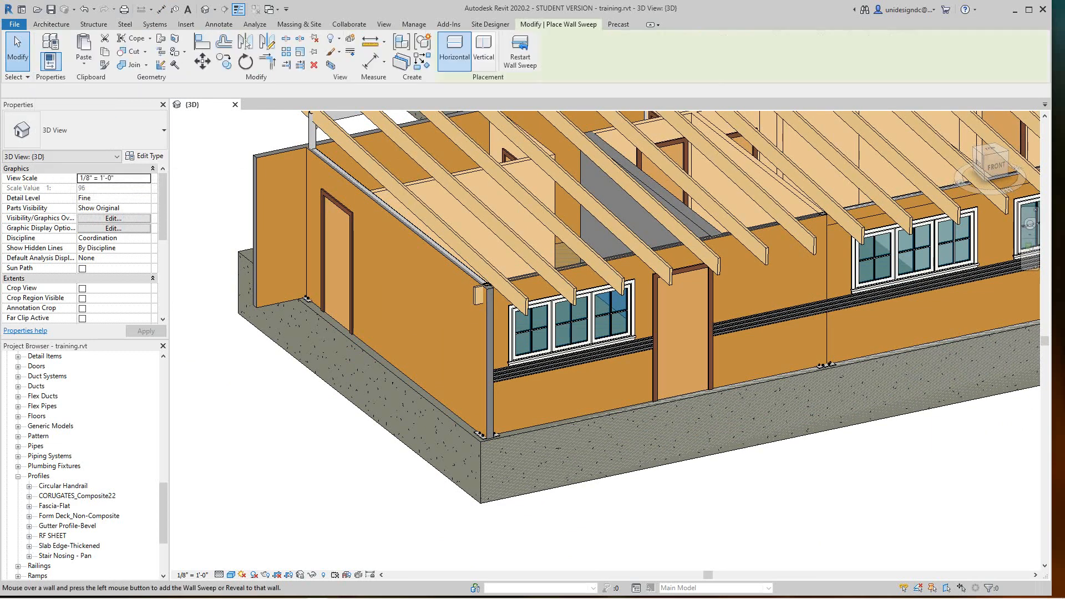
{"action": "scroll", "coordinate": [467, 368], "scroll_direction": "up", "scroll_amount": 3}
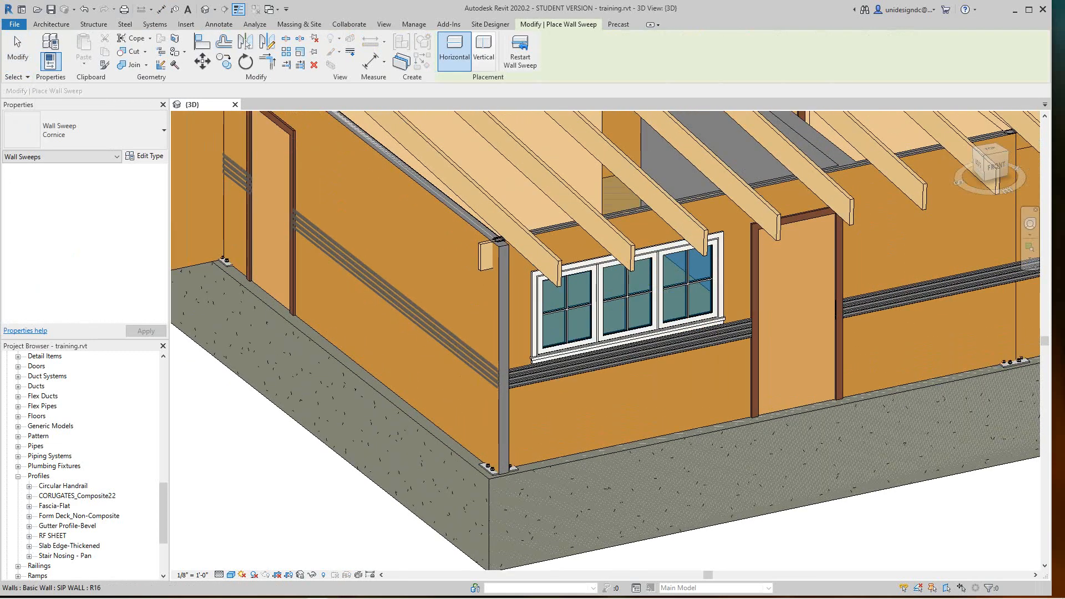
{"action": "left_click", "coordinate": [468, 361]}
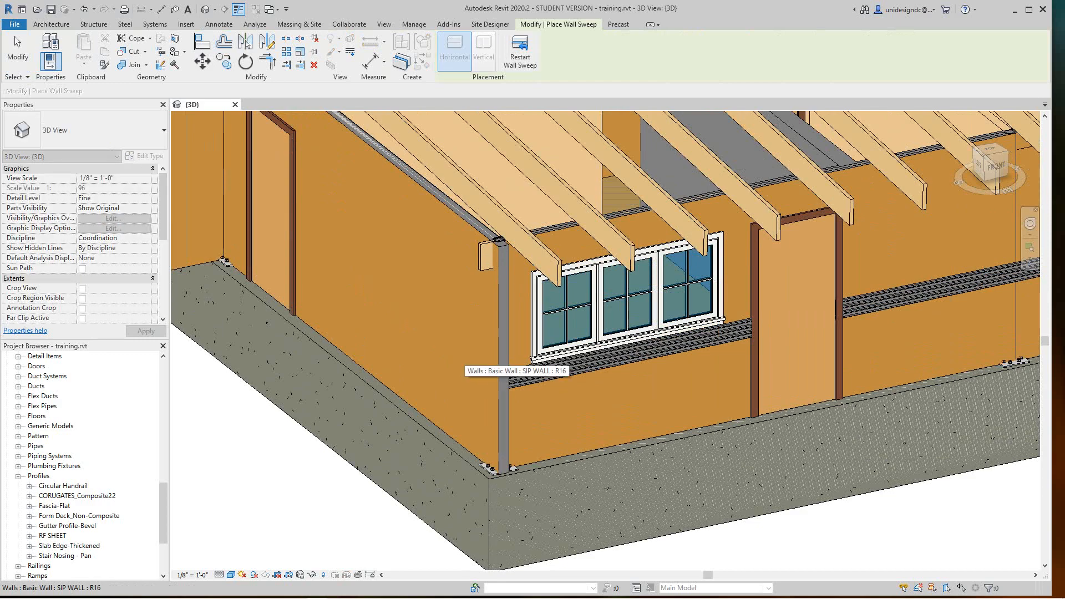
{"action": "key", "text": "Escape"}
{"action": "key", "text": "Escape"}
- Open the East building elevation view
{"action": "scroll", "coordinate": [870, 162], "scroll_direction": "down", "scroll_amount": 5}
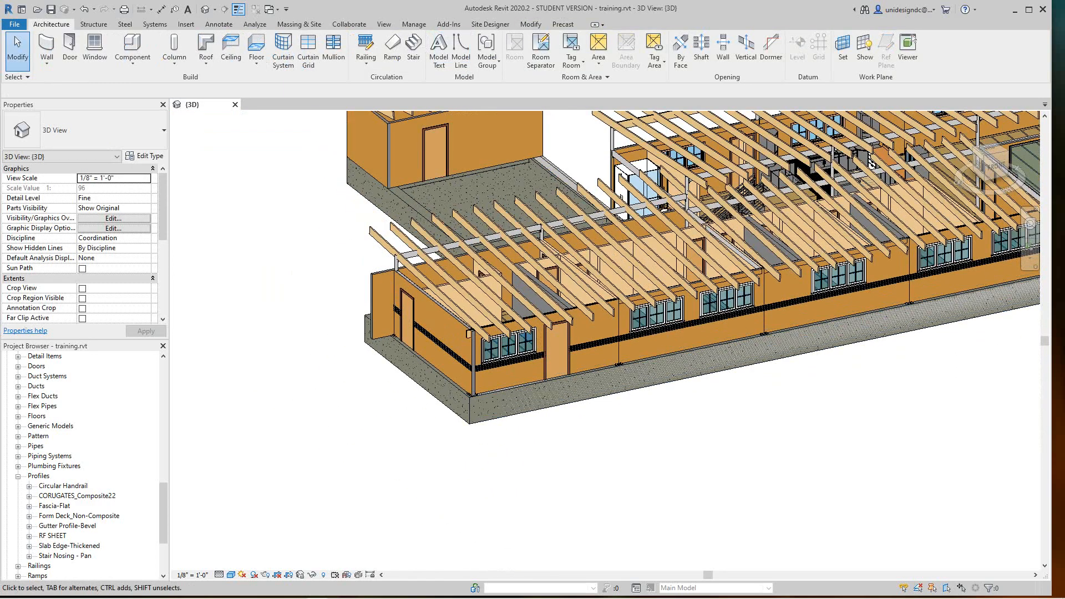
{"action": "scroll", "coordinate": [870, 161], "scroll_direction": "down", "scroll_amount": 3}
{"action": "scroll", "coordinate": [757, 217], "scroll_direction": "up", "scroll_amount": 2}
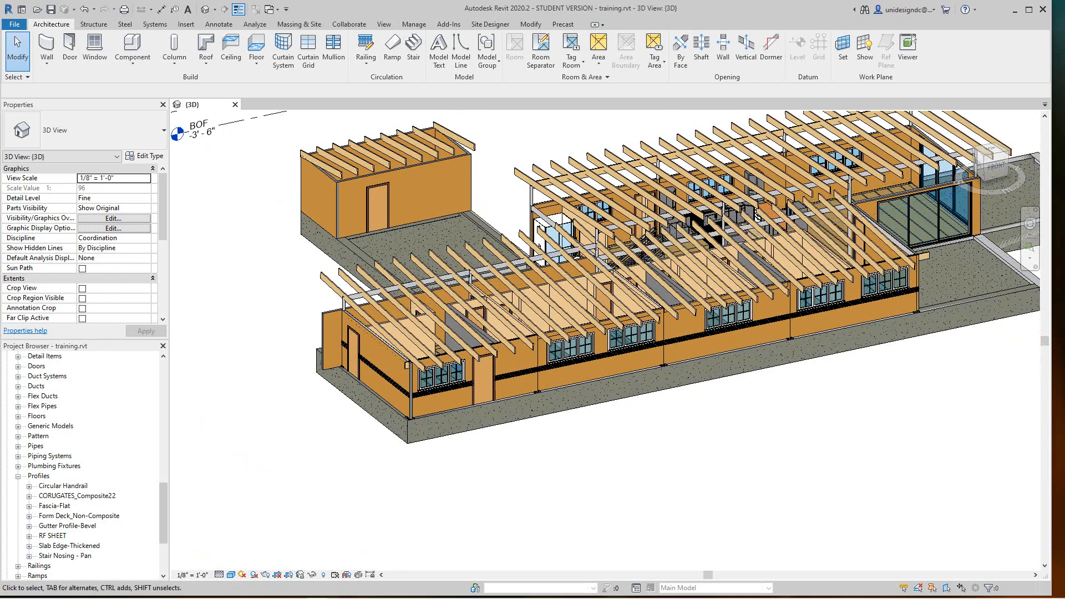
{"action": "scroll", "coordinate": [83, 466], "scroll_direction": "up", "scroll_amount": 7}
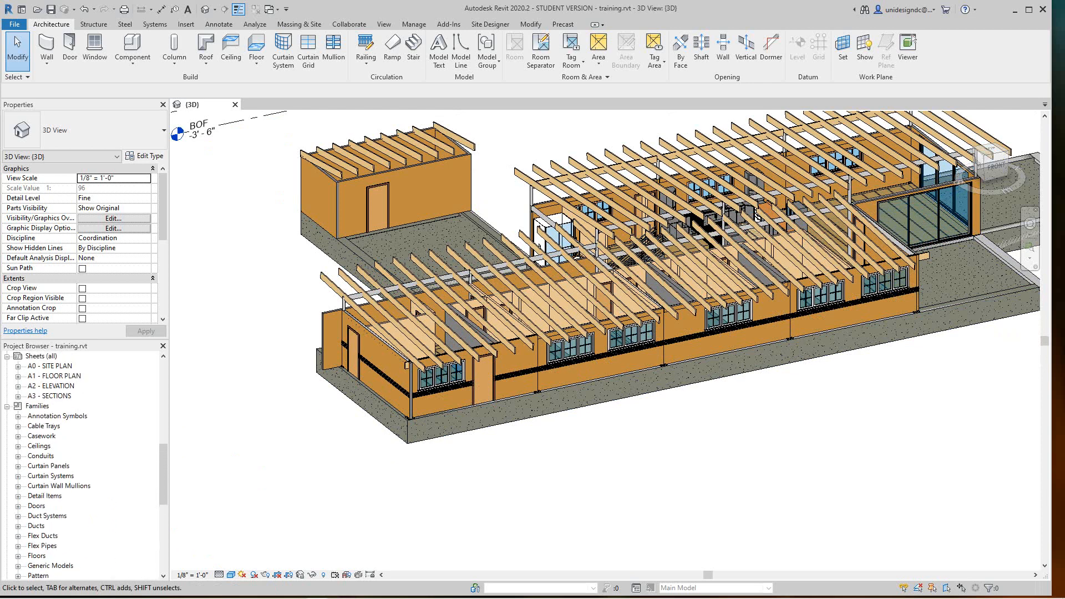
{"action": "scroll", "coordinate": [83, 466], "scroll_direction": "up", "scroll_amount": 7}
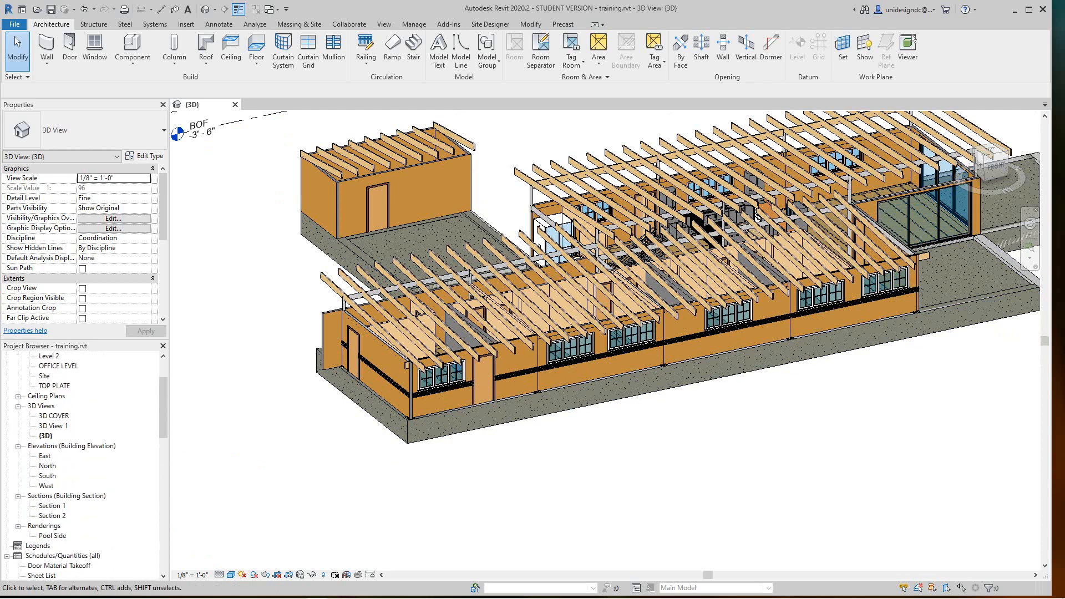
{"action": "scroll", "coordinate": [84, 466], "scroll_direction": "up", "scroll_amount": 2}
{"action": "scroll", "coordinate": [83, 466], "scroll_direction": "down", "scroll_amount": 2}
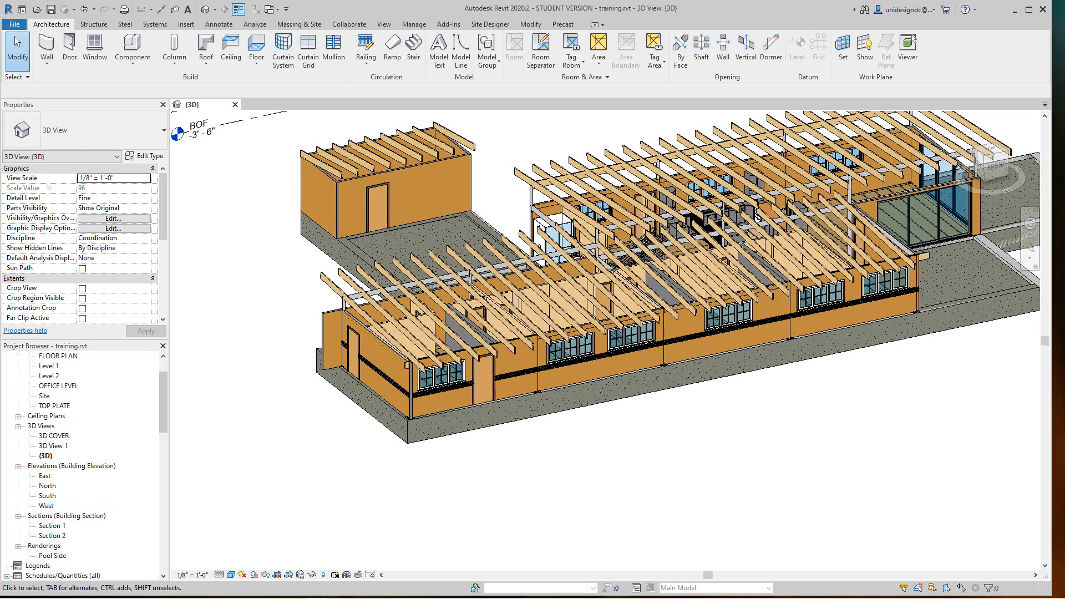
{"action": "left_click", "coordinate": [46, 506]}
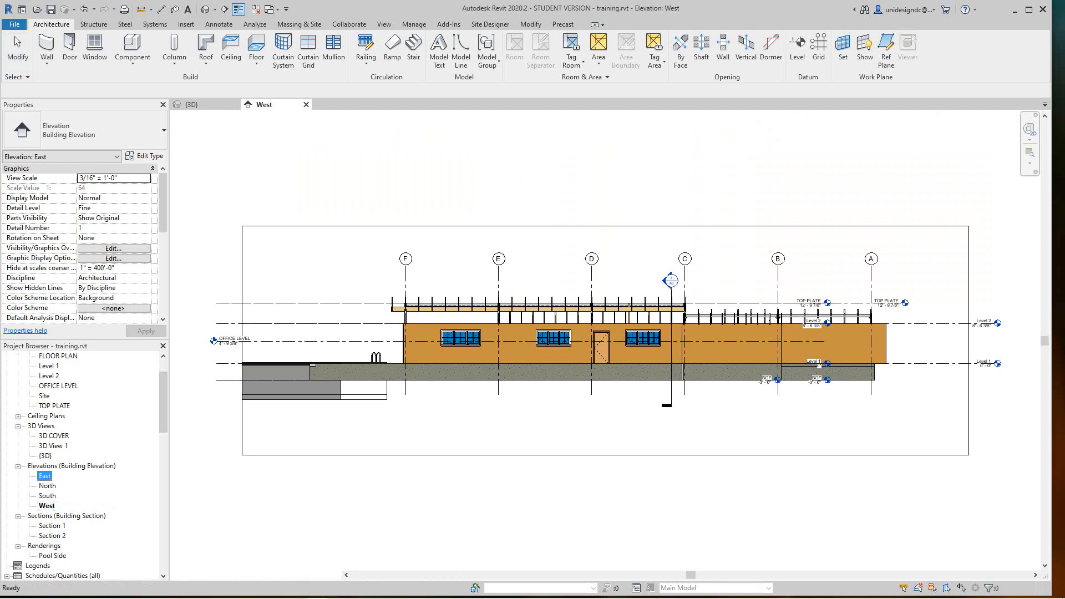
- Copy the long wall's Cornice sweep straight down from its upper end corner to its lower one, directly beneath the original
{"action": "scroll", "coordinate": [521, 334], "scroll_direction": "up", "scroll_amount": 6}
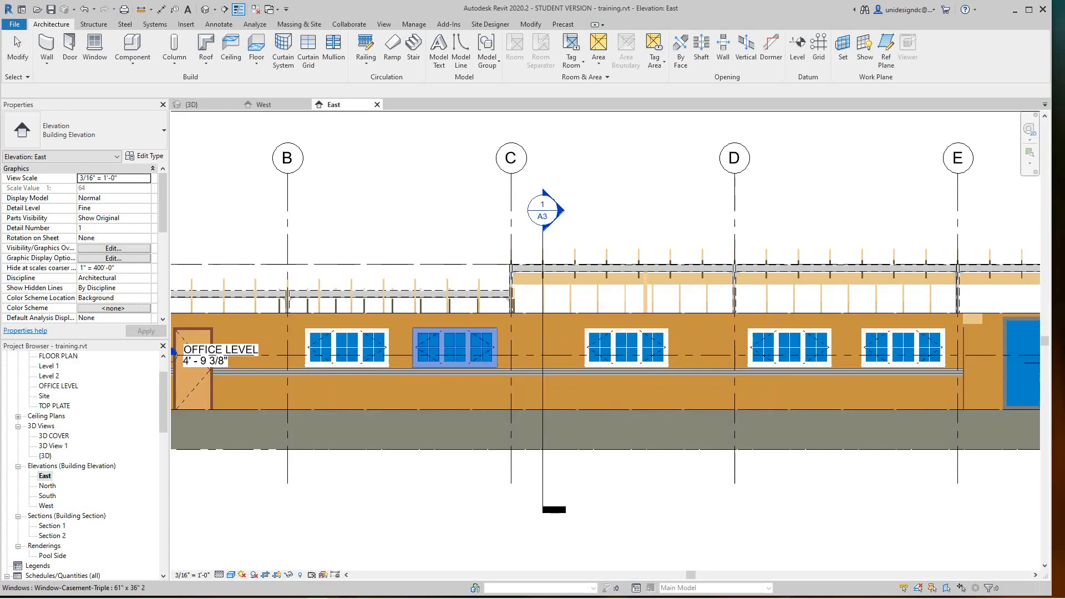
{"action": "middle_click_drag", "start_coordinate": [480, 345], "coordinate": [747, 357]}
{"action": "scroll", "coordinate": [419, 371], "scroll_direction": "up", "scroll_amount": 1}
{"action": "scroll", "coordinate": [393, 417], "scroll_direction": "up", "scroll_amount": 5}
{"action": "middle_click_drag", "start_coordinate": [393, 417], "coordinate": [608, 442]}
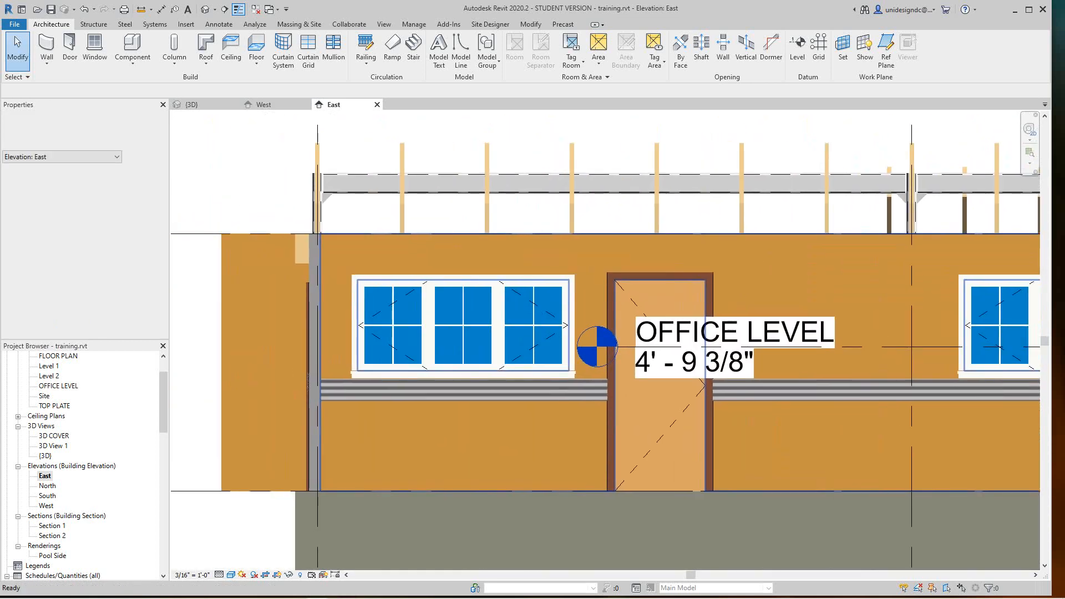
{"action": "scroll", "coordinate": [513, 393], "scroll_direction": "up", "scroll_amount": 1}
{"action": "left_click", "coordinate": [513, 389]}
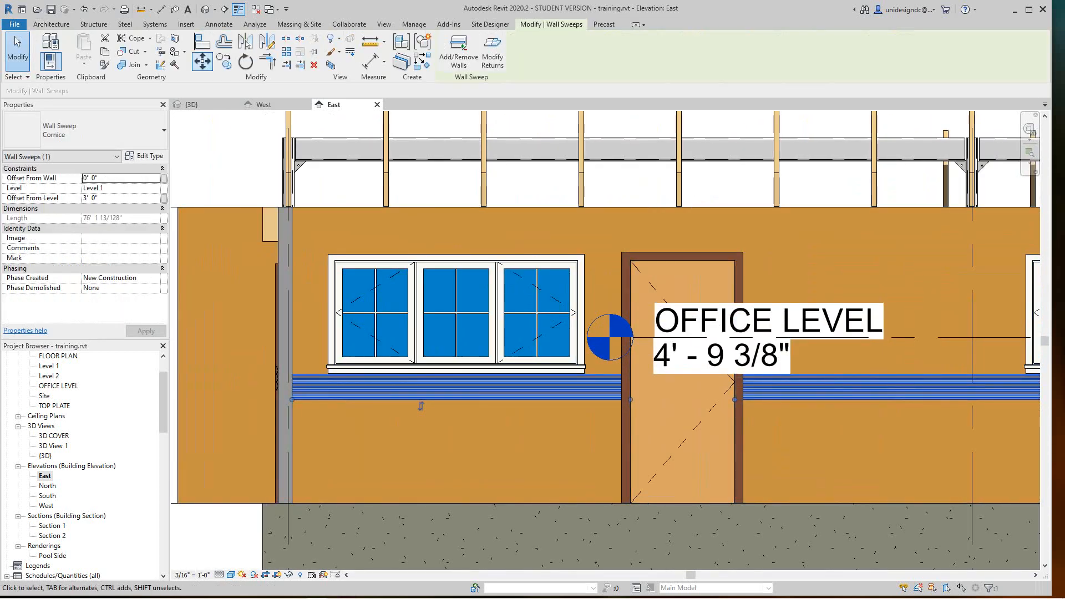
{"action": "left_click", "coordinate": [223, 62]}
{"action": "scroll", "coordinate": [284, 378], "scroll_direction": "up", "scroll_amount": 13}
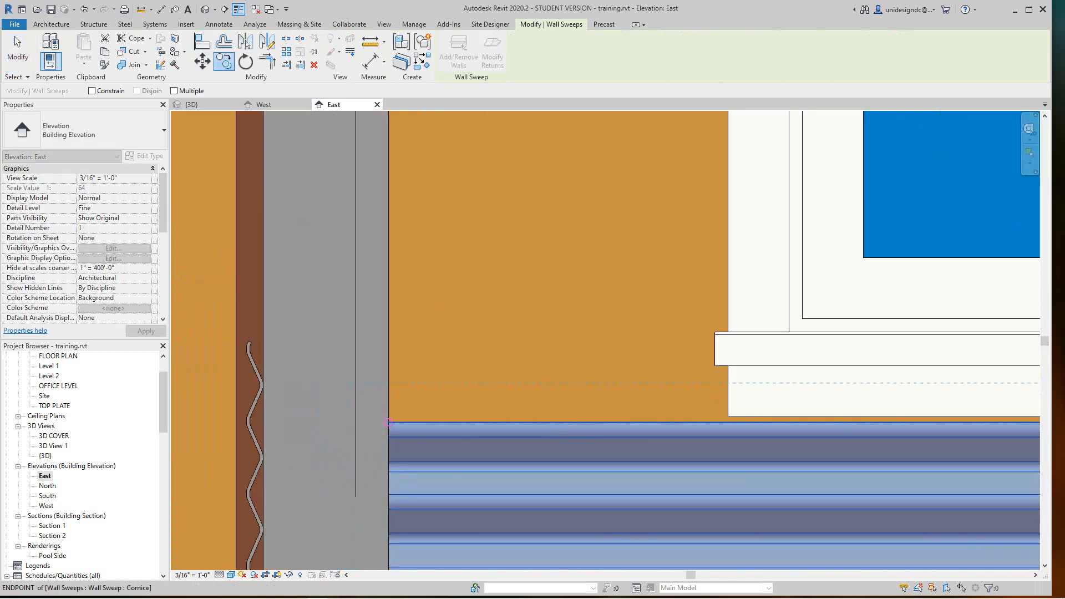
{"action": "left_click", "coordinate": [388, 423]}
{"action": "scroll", "coordinate": [391, 496], "scroll_direction": "down", "scroll_amount": 1}
{"action": "middle_click_drag", "start_coordinate": [391, 496], "coordinate": [403, 281]}
{"action": "scroll", "coordinate": [392, 408], "scroll_direction": "up", "scroll_amount": 2}
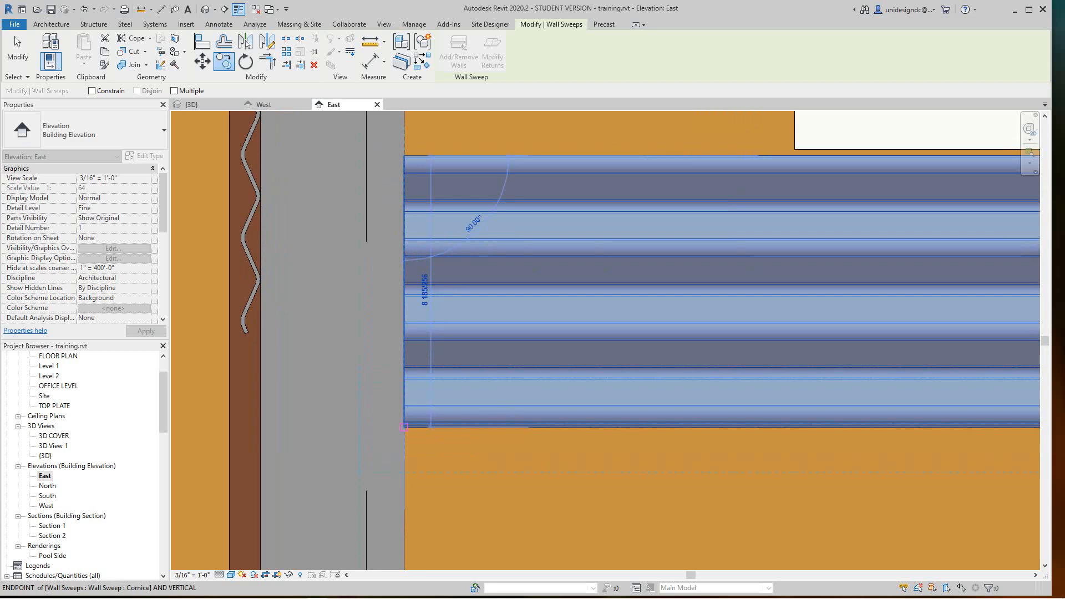
{"action": "left_click", "coordinate": [403, 427]}
{"action": "scroll", "coordinate": [410, 418], "scroll_direction": "down", "scroll_amount": 3}
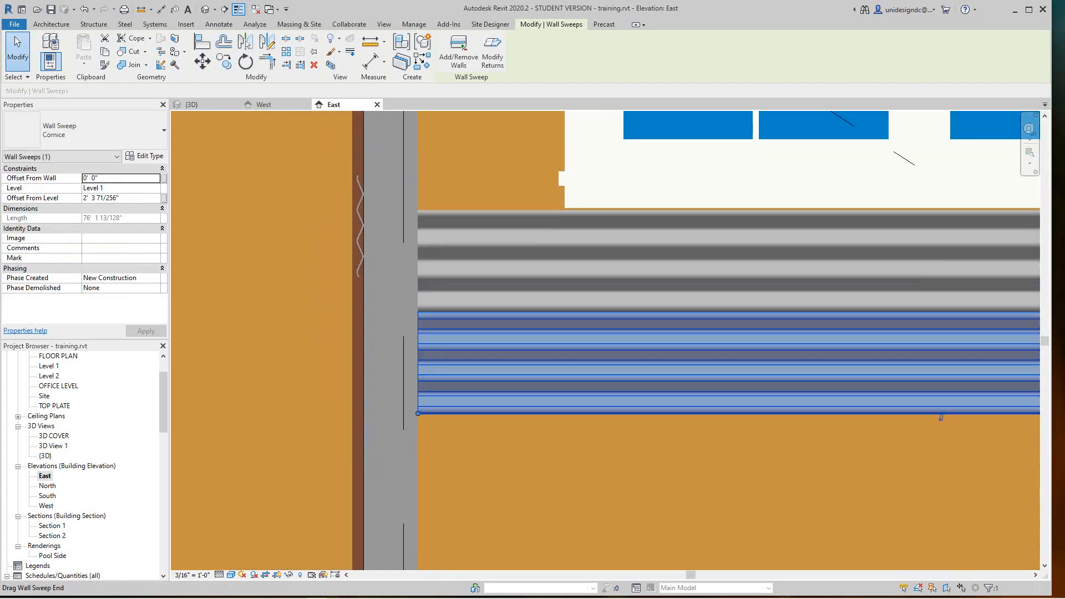
{"action": "scroll", "coordinate": [418, 413], "scroll_direction": "up", "scroll_amount": 1}
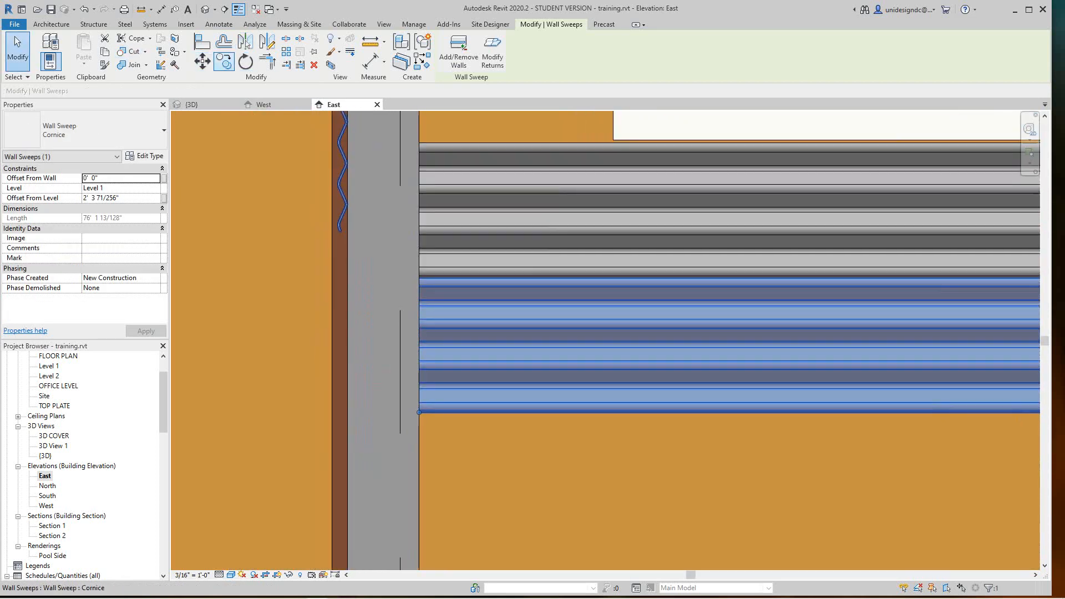
- Start copying the long wall's lower Cornice sweep with the Constrain and Multiple options enabled
{"action": "left_click", "coordinate": [224, 62]}
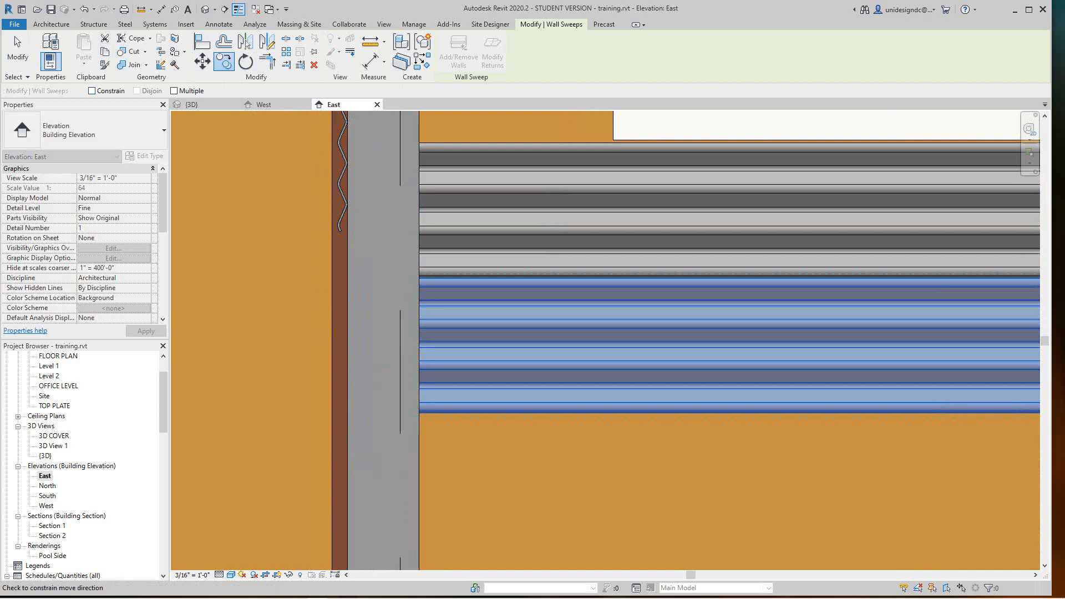
{"action": "left_click", "coordinate": [92, 91]}
{"action": "left_click", "coordinate": [174, 91]}
{"action": "scroll", "coordinate": [425, 430], "scroll_direction": "up", "scroll_amount": 3}
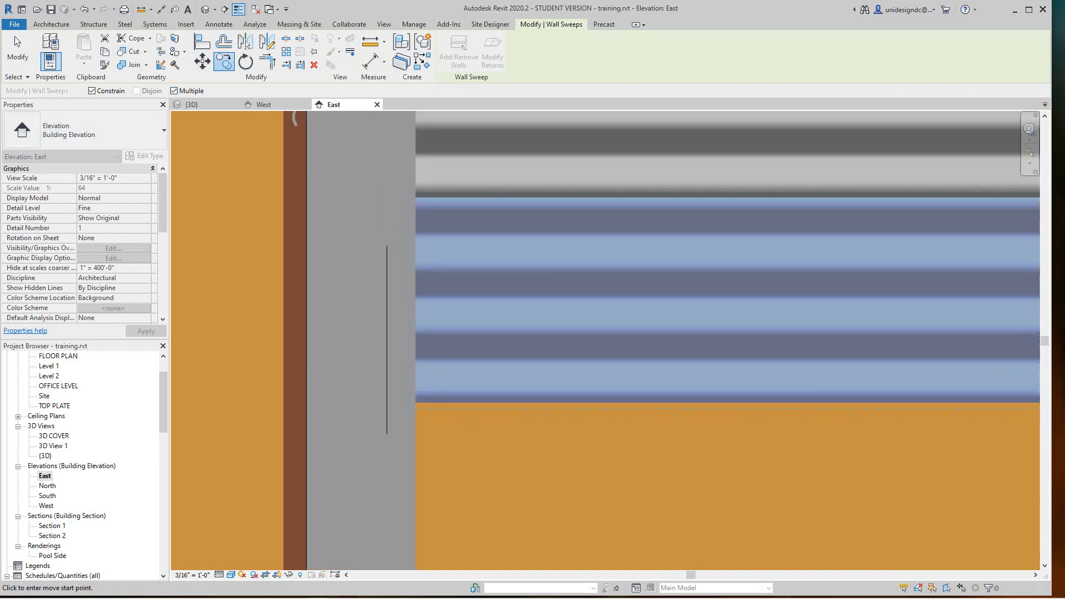
{"action": "left_click", "coordinate": [413, 395]}
{"action": "scroll", "coordinate": [430, 454], "scroll_direction": "down", "scroll_amount": 3}
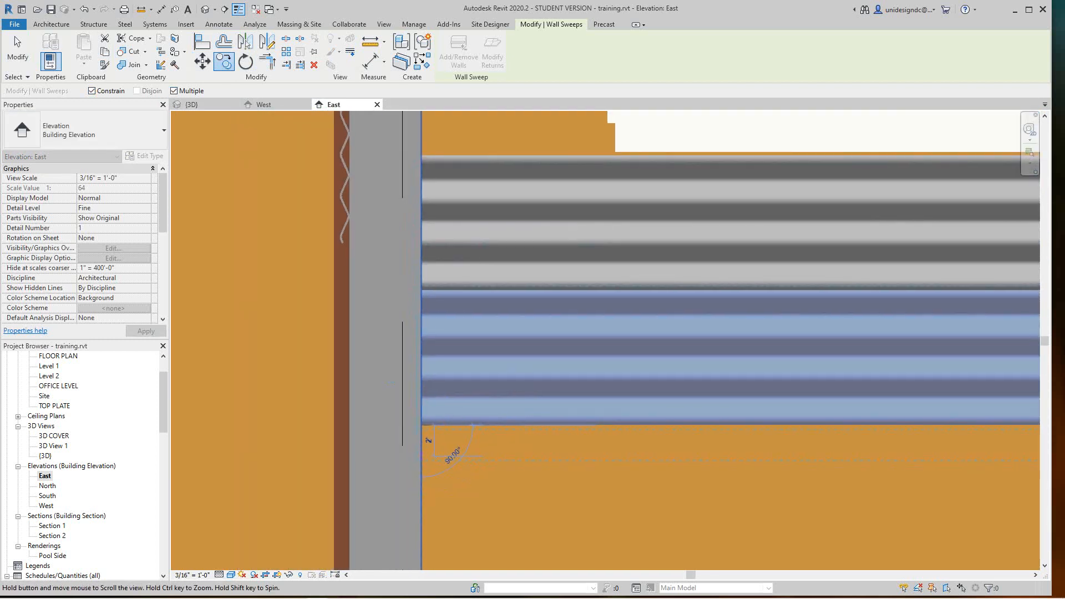
{"action": "scroll", "coordinate": [405, 150], "scroll_direction": "down", "scroll_amount": 1}
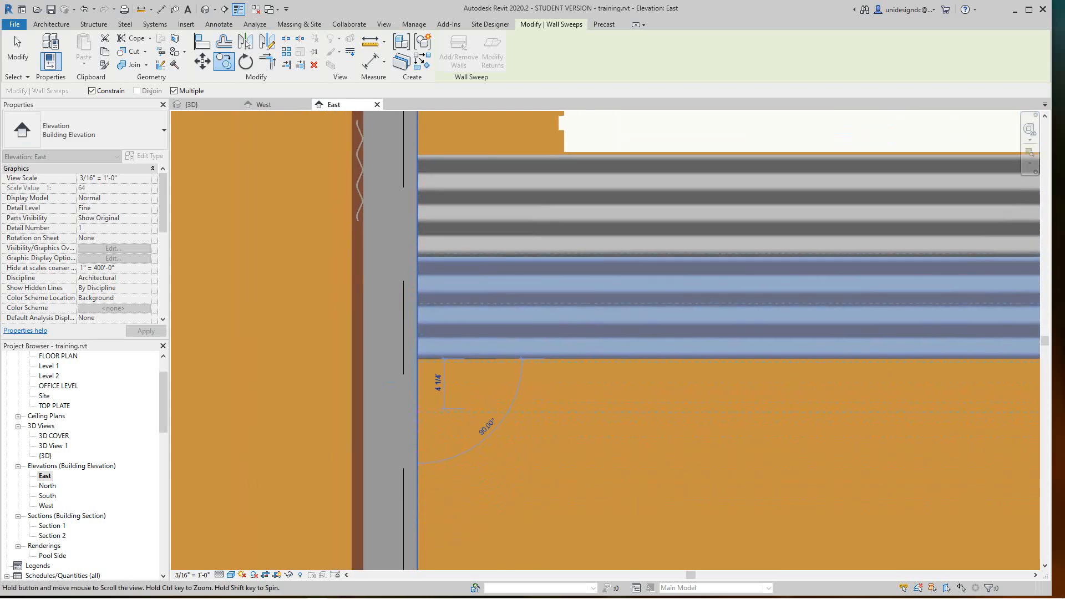
{"action": "left_click", "coordinate": [443, 449]}
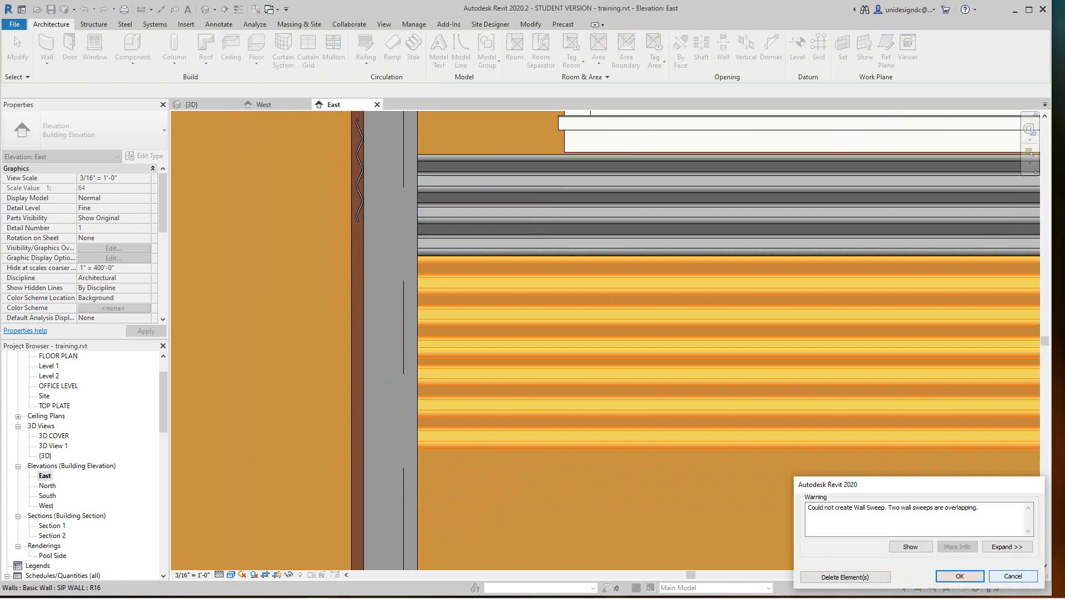
{"action": "left_click", "coordinate": [1013, 576]}
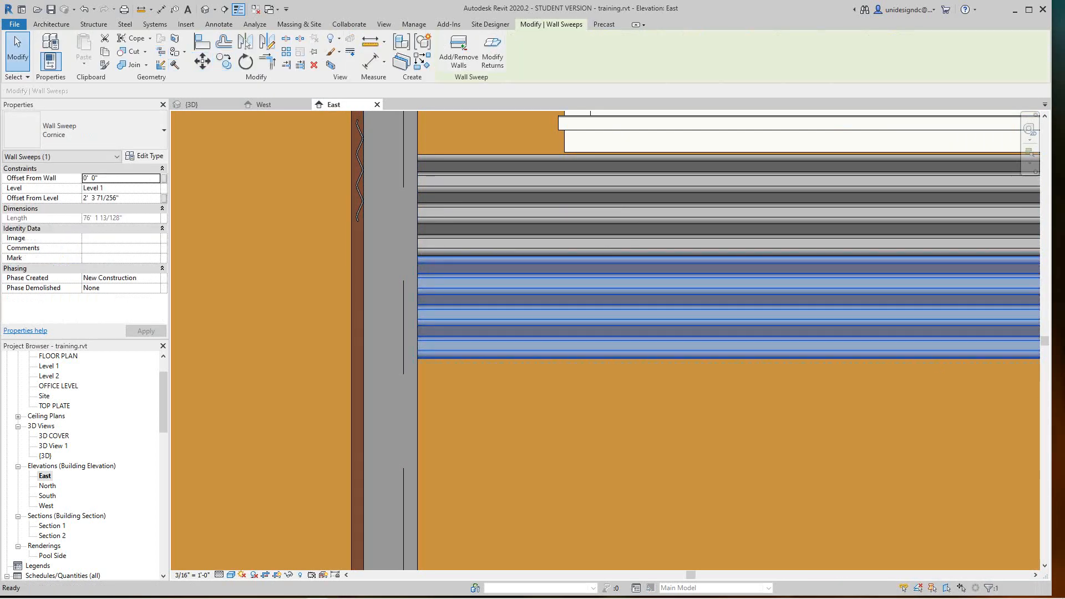
- Copy the long wall's lower Cornice sweep straight down from its upper end corner to its lower one
{"action": "key", "text": "c"}
{"action": "key", "text": "o"}
{"action": "scroll", "coordinate": [423, 255], "scroll_direction": "up", "scroll_amount": 5}
{"action": "left_click", "coordinate": [406, 256]}
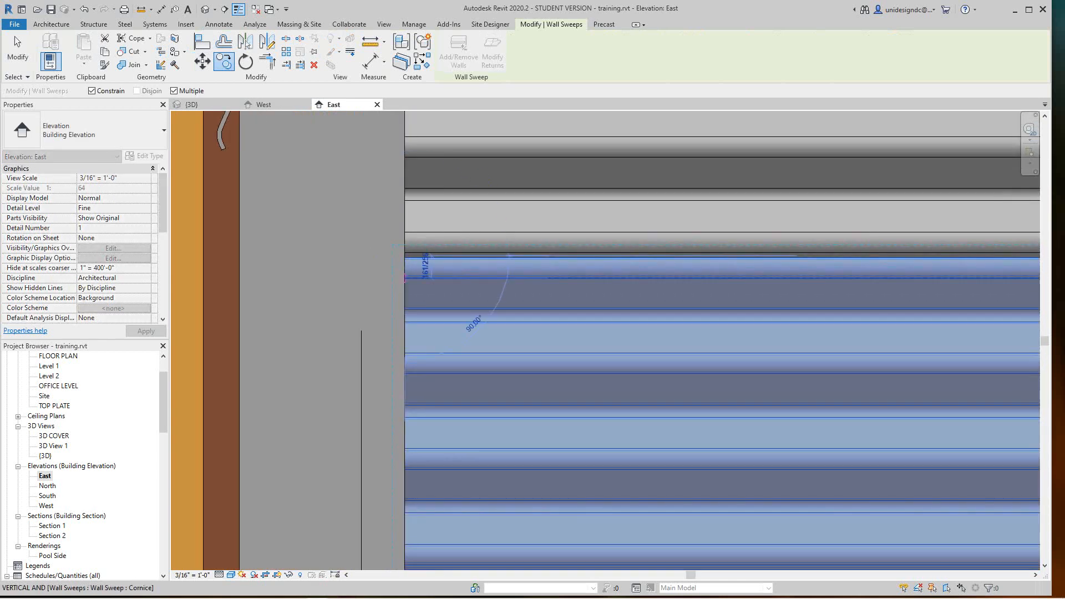
{"action": "scroll", "coordinate": [412, 332], "scroll_direction": "down", "scroll_amount": 2}
{"action": "middle_click_drag", "start_coordinate": [411, 323], "coordinate": [443, 172]}
{"action": "scroll", "coordinate": [442, 275], "scroll_direction": "up", "scroll_amount": 2}
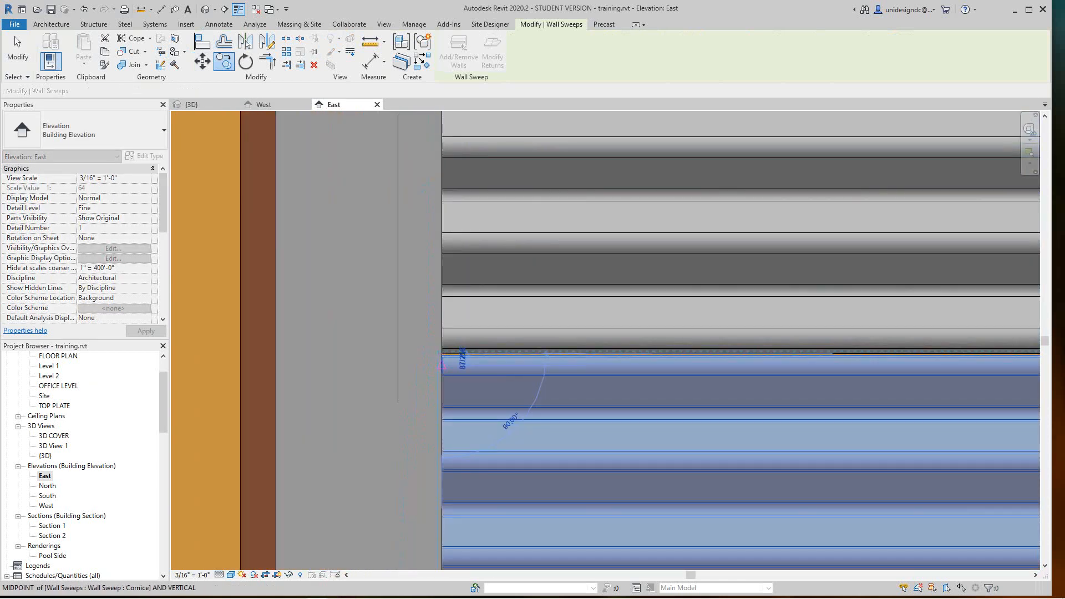
{"action": "scroll", "coordinate": [443, 339], "scroll_direction": "down", "scroll_amount": 1}
{"action": "scroll", "coordinate": [443, 410], "scroll_direction": "up", "scroll_amount": 1}
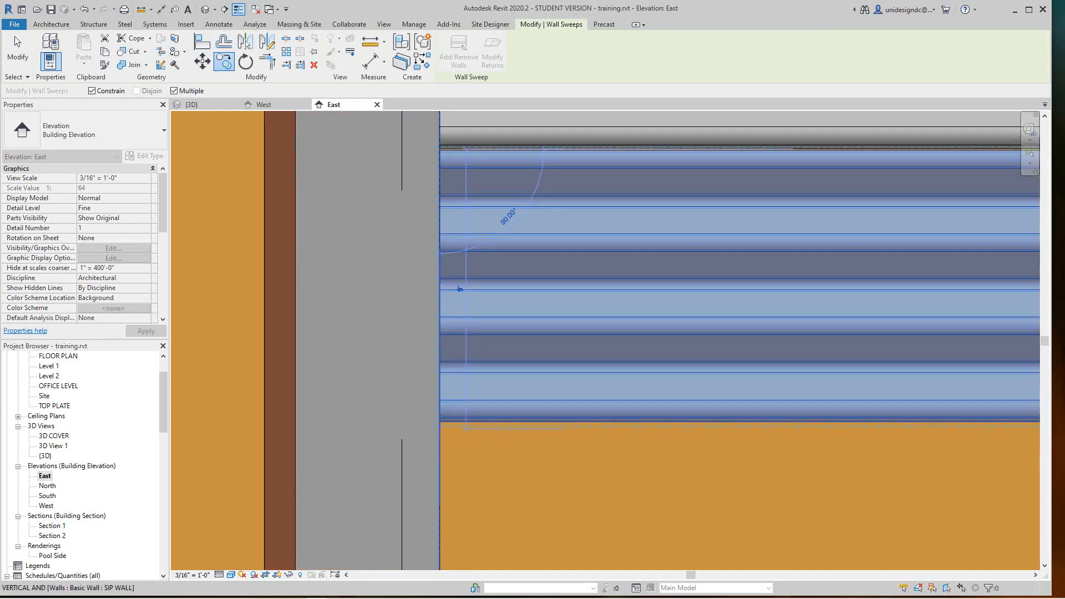
{"action": "left_click", "coordinate": [439, 421]}
- Place another constrained copy of the long wall's sweep directly beneath the last one, reaching near the wall base, and finish copying
{"action": "scroll", "coordinate": [448, 439], "scroll_direction": "down", "scroll_amount": 2}
{"action": "middle_click_drag", "start_coordinate": [448, 441], "coordinate": [441, 280]}
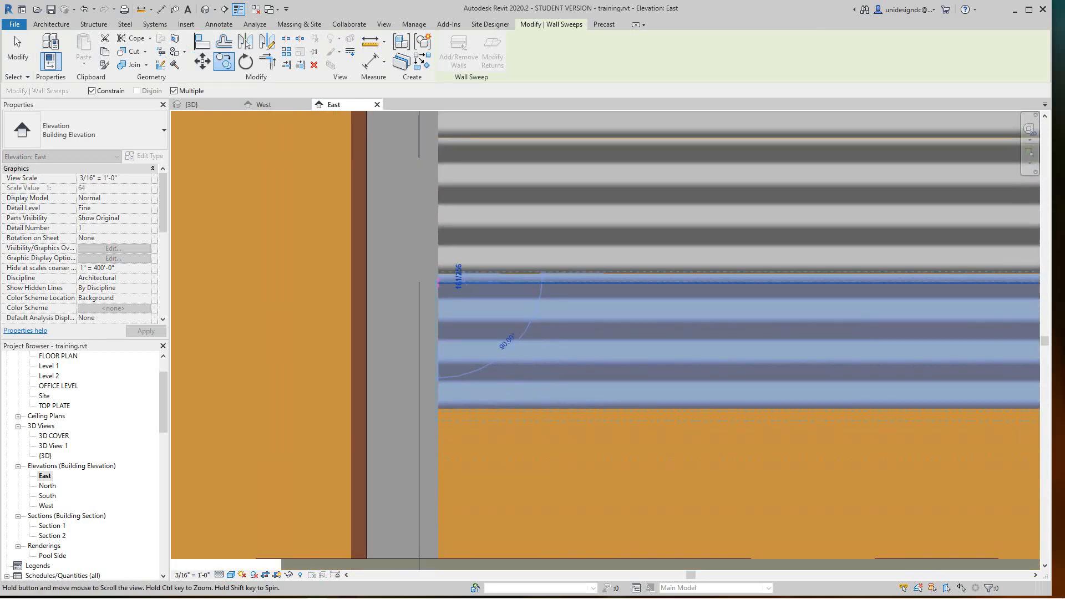
{"action": "scroll", "coordinate": [438, 412], "scroll_direction": "up", "scroll_amount": 1}
{"action": "scroll", "coordinate": [440, 408], "scroll_direction": "up", "scroll_amount": 1}
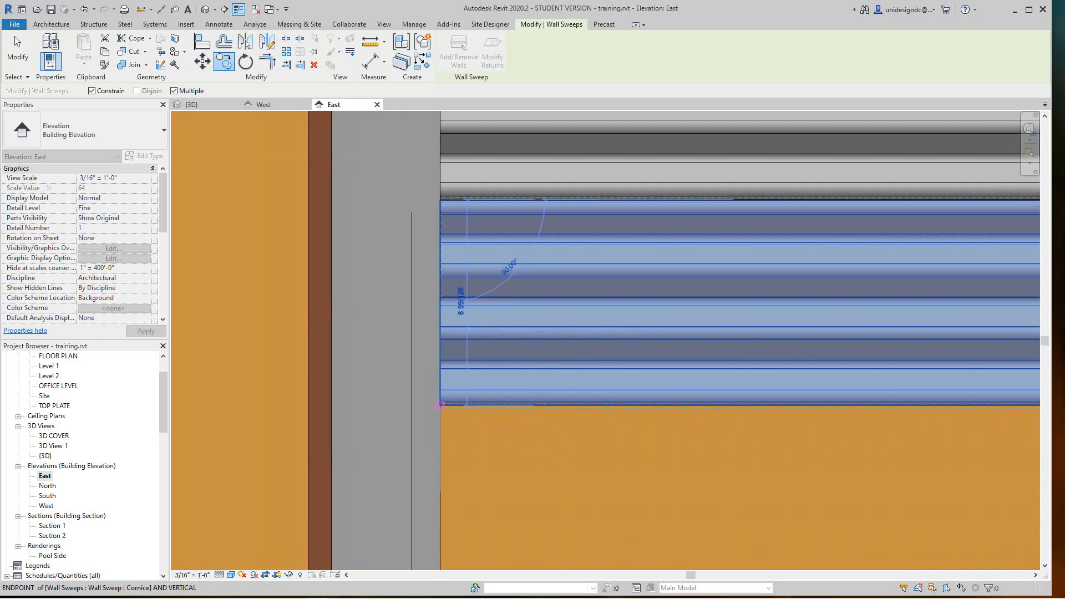
{"action": "left_click", "coordinate": [440, 406]}
{"action": "scroll", "coordinate": [469, 424], "scroll_direction": "down", "scroll_amount": 3}
{"action": "middle_click_drag", "start_coordinate": [469, 424], "coordinate": [448, 284]}
{"action": "scroll", "coordinate": [452, 278], "scroll_direction": "down", "scroll_amount": 1}
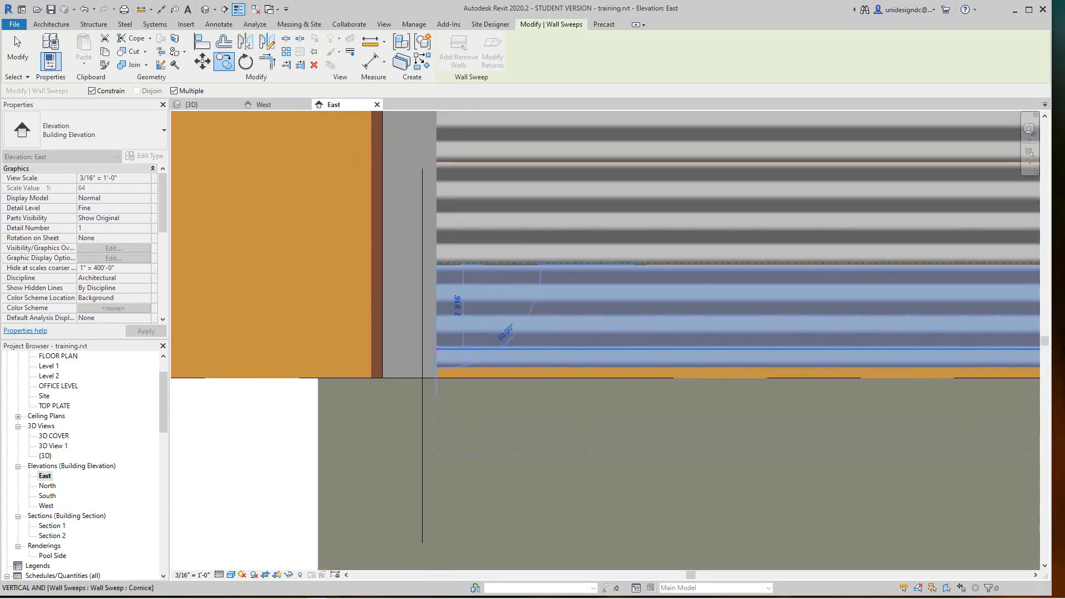
{"action": "scroll", "coordinate": [721, 382], "scroll_direction": "down", "scroll_amount": 8}
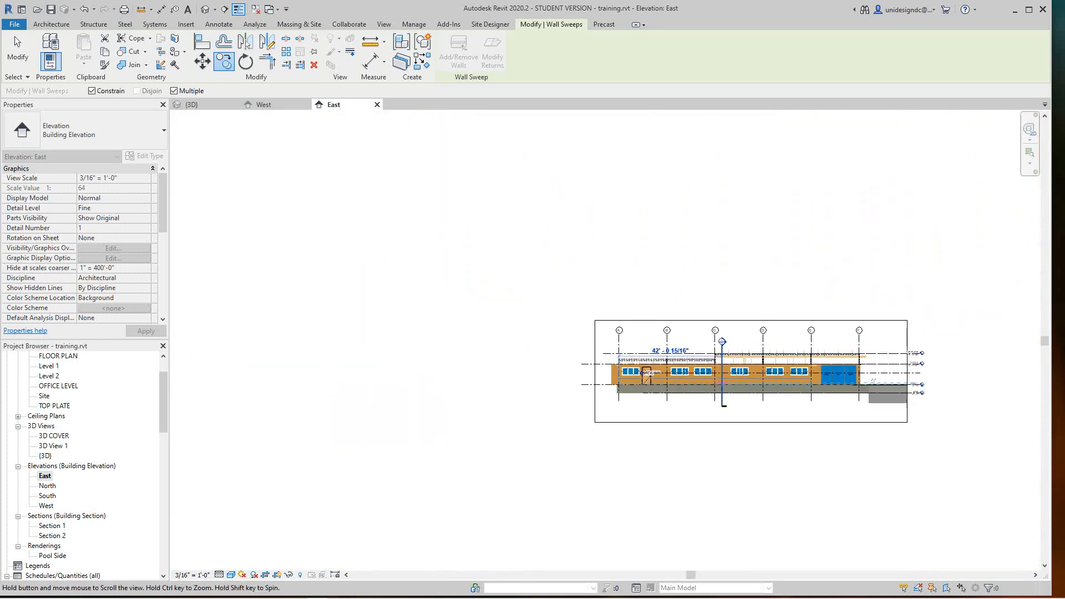
{"action": "middle_click_drag", "start_coordinate": [721, 383], "coordinate": [609, 391]}
{"action": "key", "text": "Escape"}
{"action": "key", "text": "Escape"}
- Nudge the adjoining wall's Cornice sweep down to an offset of 3' 0" from Level 1, level with the long wall's cladding
{"action": "scroll", "coordinate": [494, 403], "scroll_direction": "up", "scroll_amount": 3}
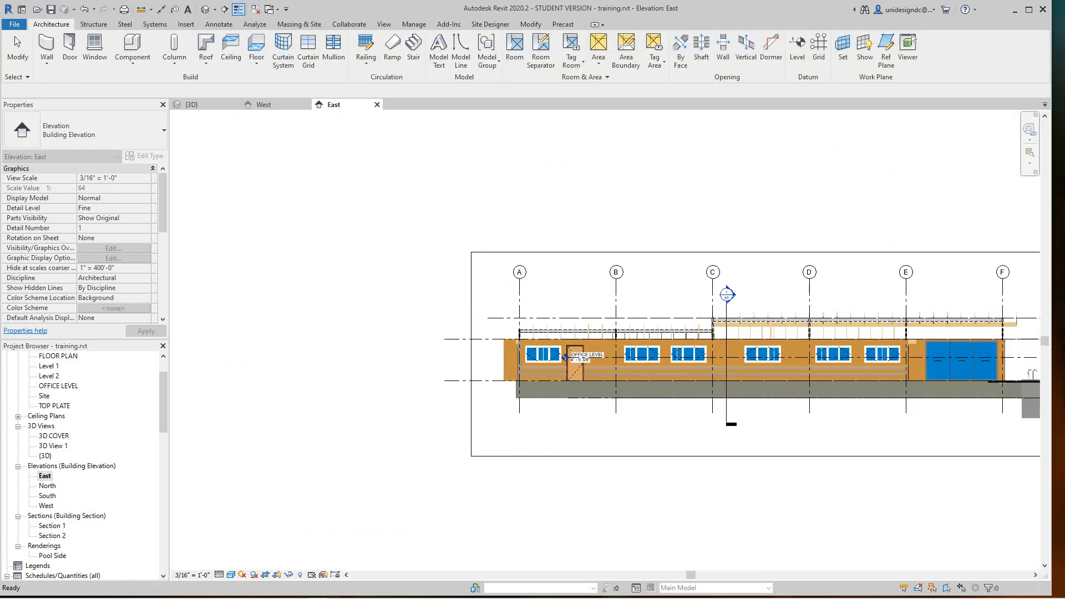
{"action": "scroll", "coordinate": [571, 355], "scroll_direction": "up", "scroll_amount": 10}
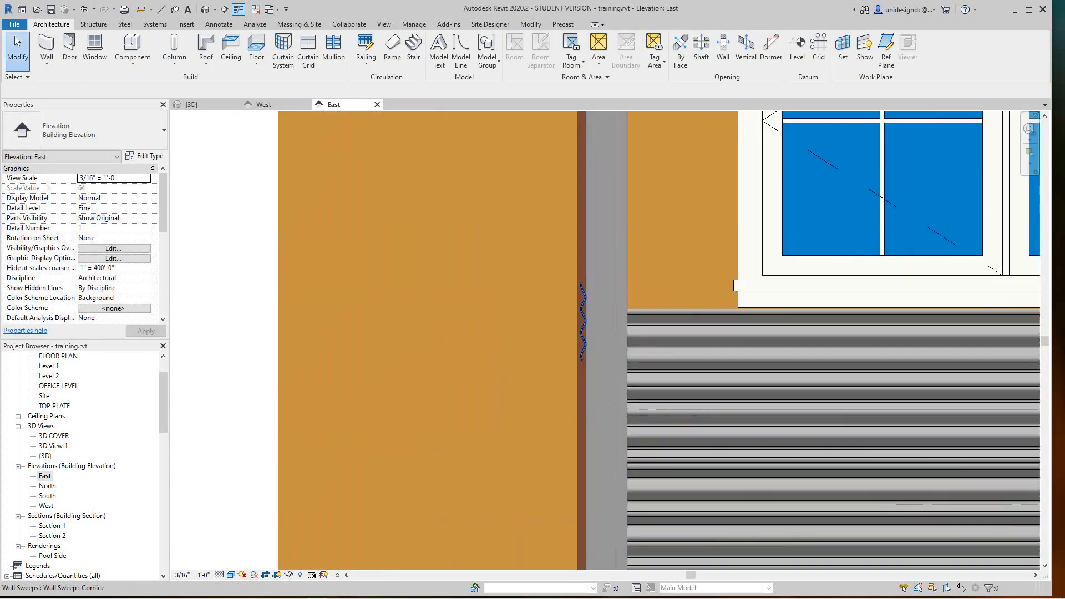
{"action": "left_click", "coordinate": [595, 355]}
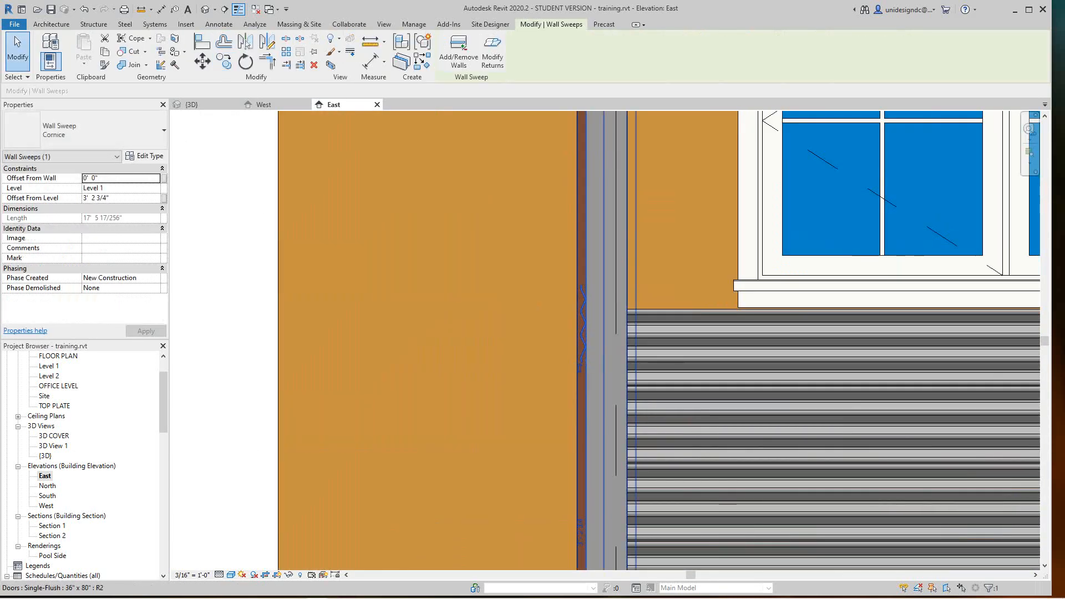
{"action": "key", "text": "Down"}
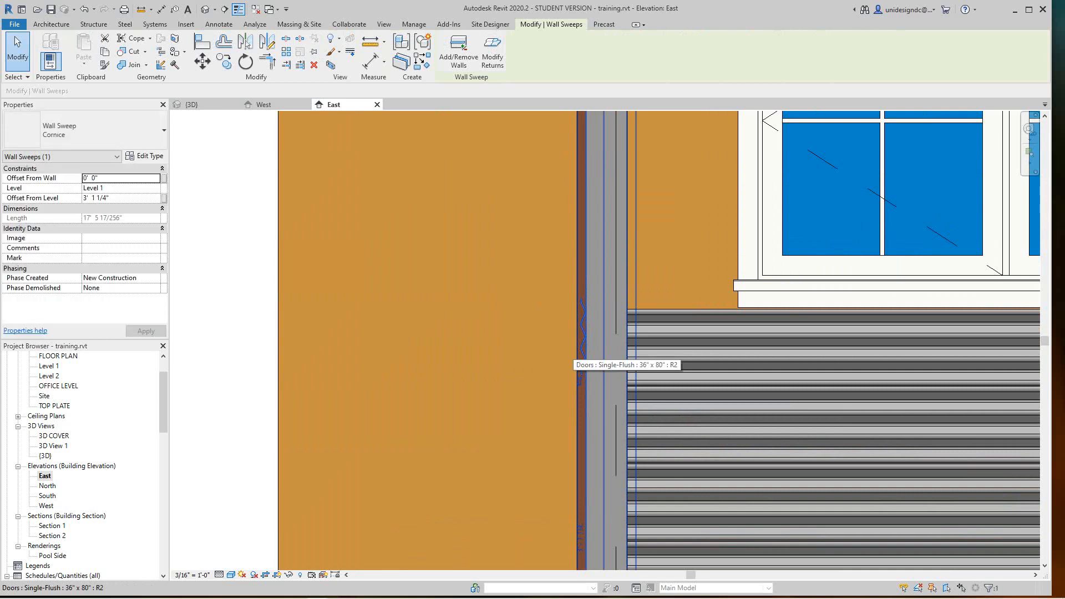
{"action": "key", "text": "Down"}
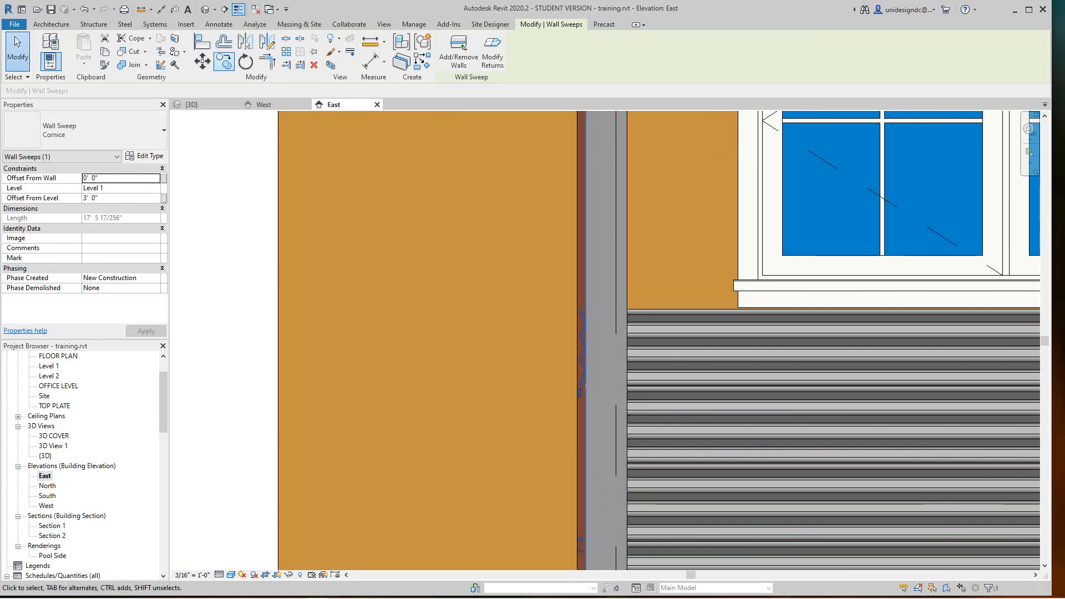
- Copy the adjoining wall's sweep straight down from its upper profile endpoint to its lower one and keep the copy
{"action": "scroll", "coordinate": [637, 363], "scroll_direction": "up", "scroll_amount": 2}
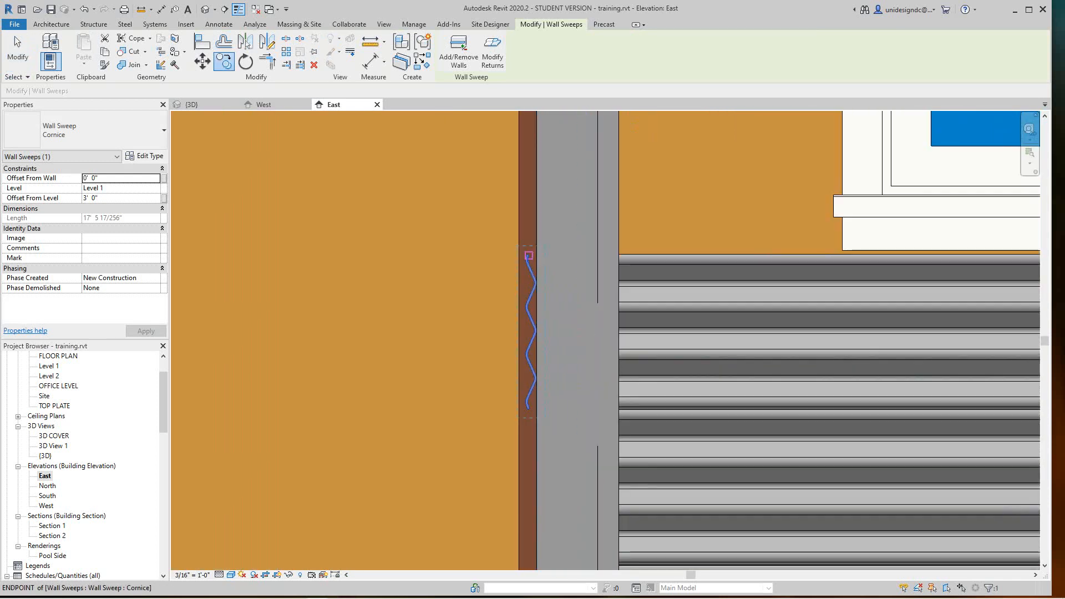
{"action": "left_click", "coordinate": [528, 256]}
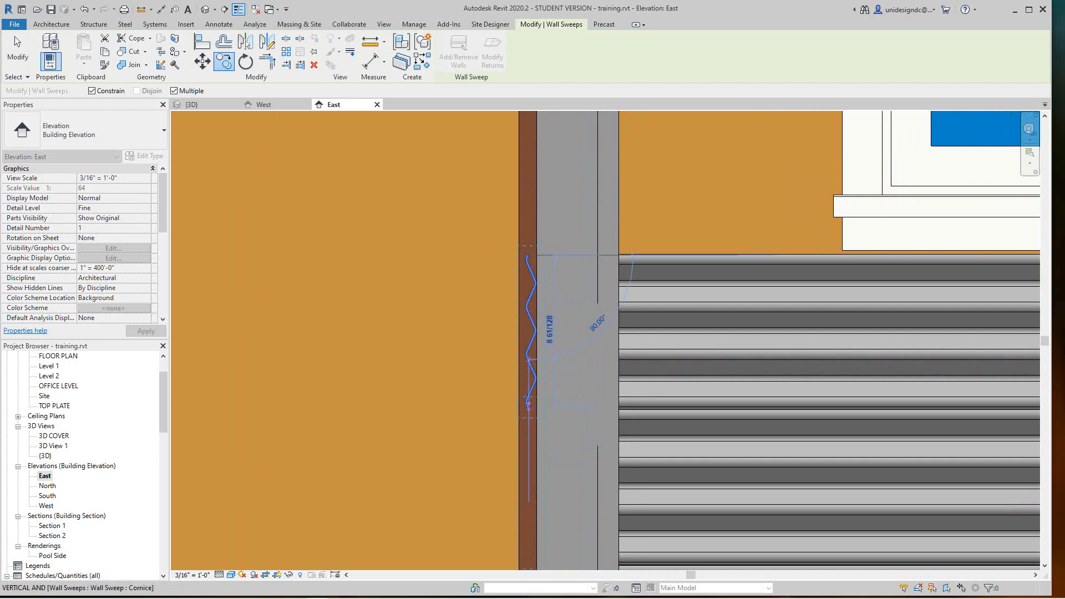
{"action": "left_click", "coordinate": [528, 405]}
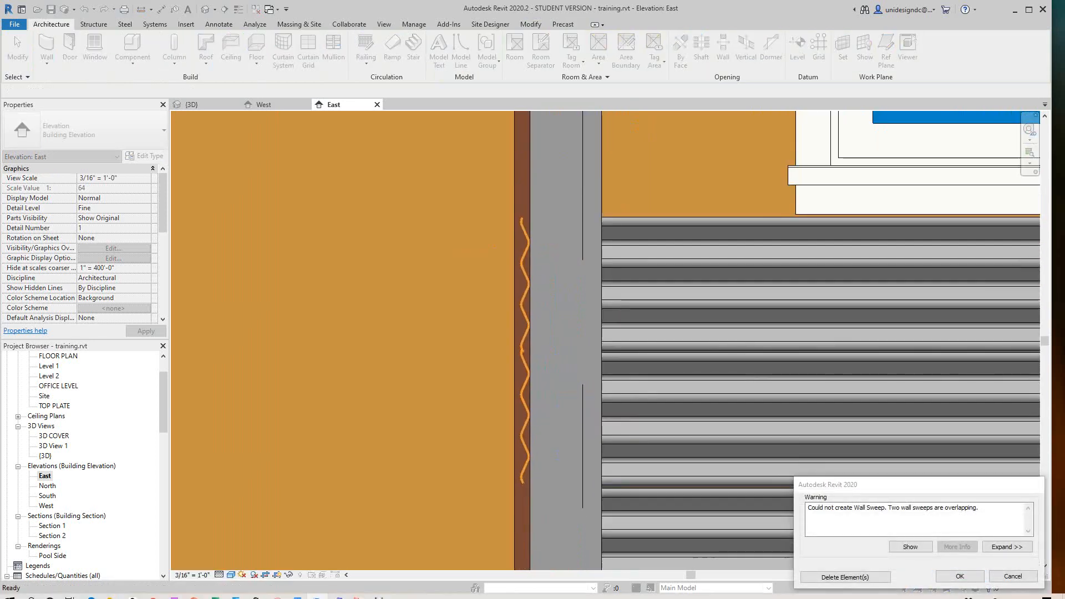
{"action": "key", "text": "Return"}
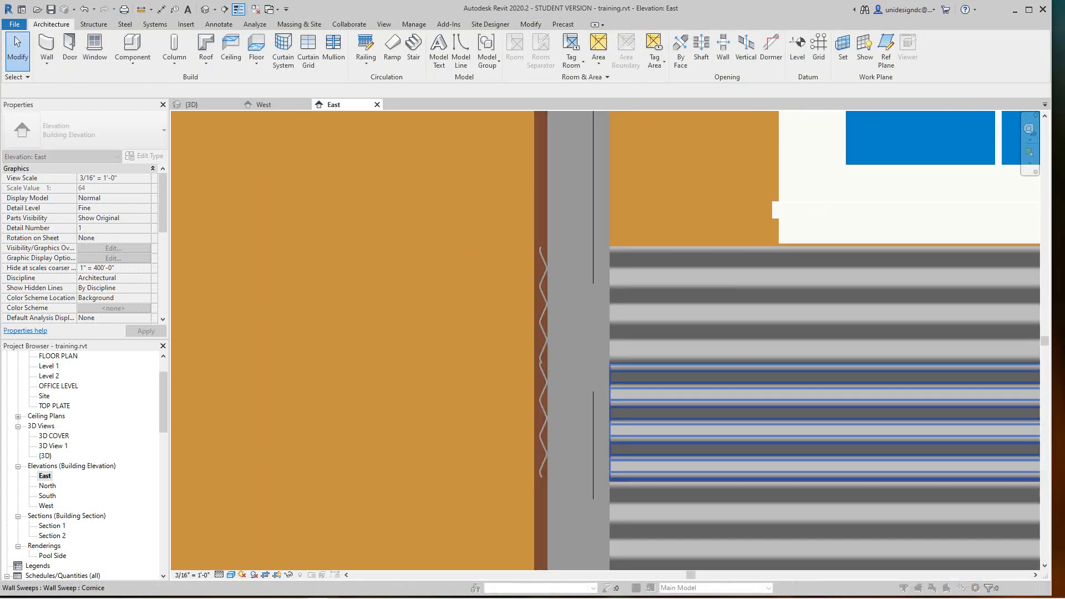
- Select both Cornice sweeps on the adjoining wall and copy them together straight down, directly beneath the originals
{"action": "scroll", "coordinate": [647, 367], "scroll_direction": "up", "scroll_amount": 2}
{"action": "scroll", "coordinate": [605, 369], "scroll_direction": "down", "scroll_amount": 2}
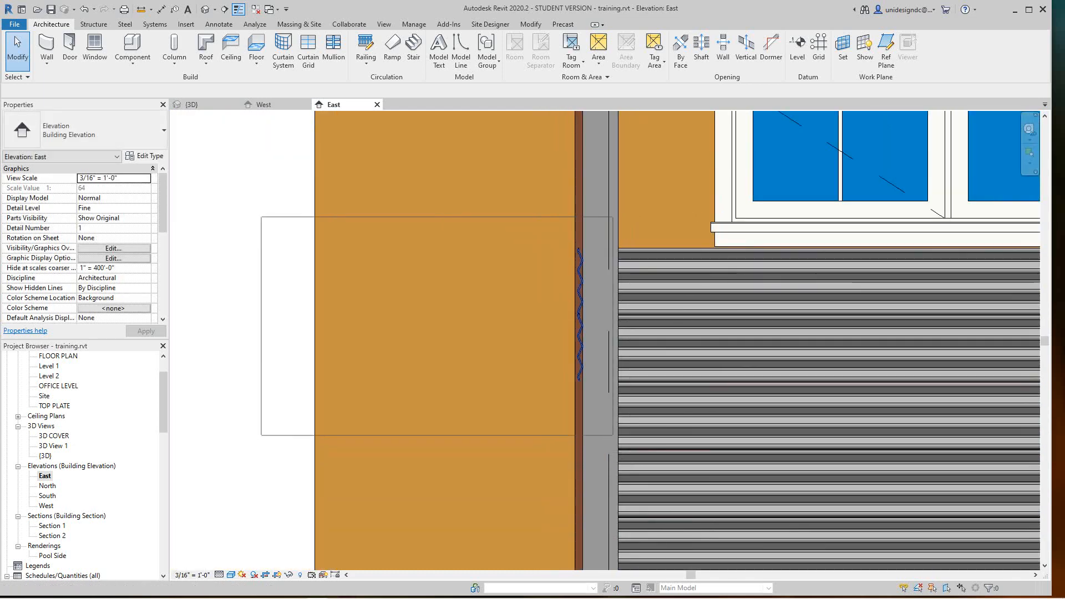
{"action": "left_click_drag", "start_coordinate": [613, 435], "coordinate": [612, 435]}
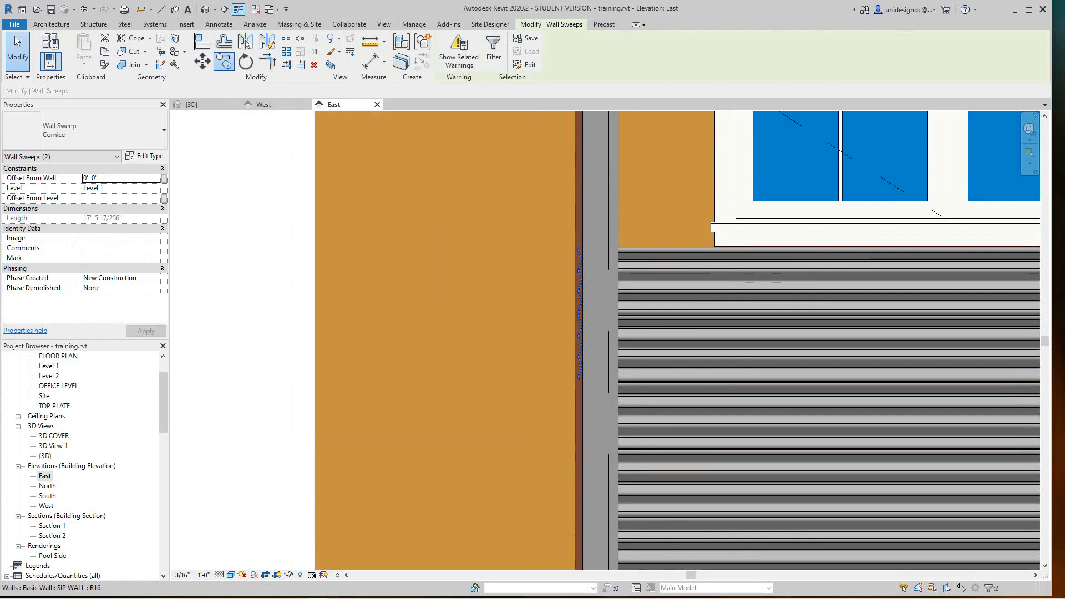
{"action": "scroll", "coordinate": [580, 240], "scroll_direction": "up", "scroll_amount": 2}
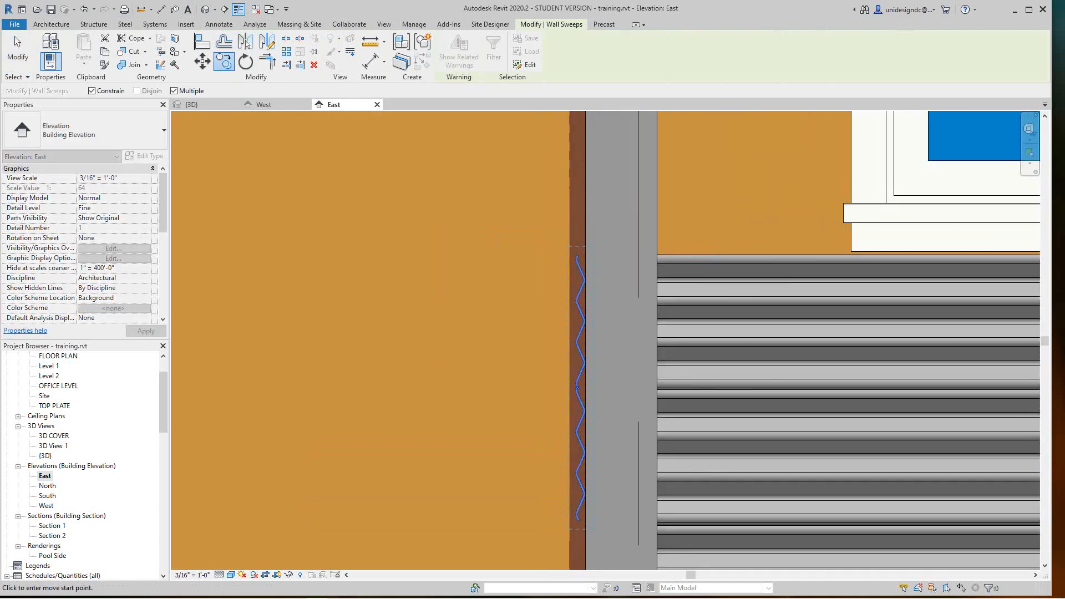
{"action": "scroll", "coordinate": [554, 337], "scroll_direction": "up", "scroll_amount": 3}
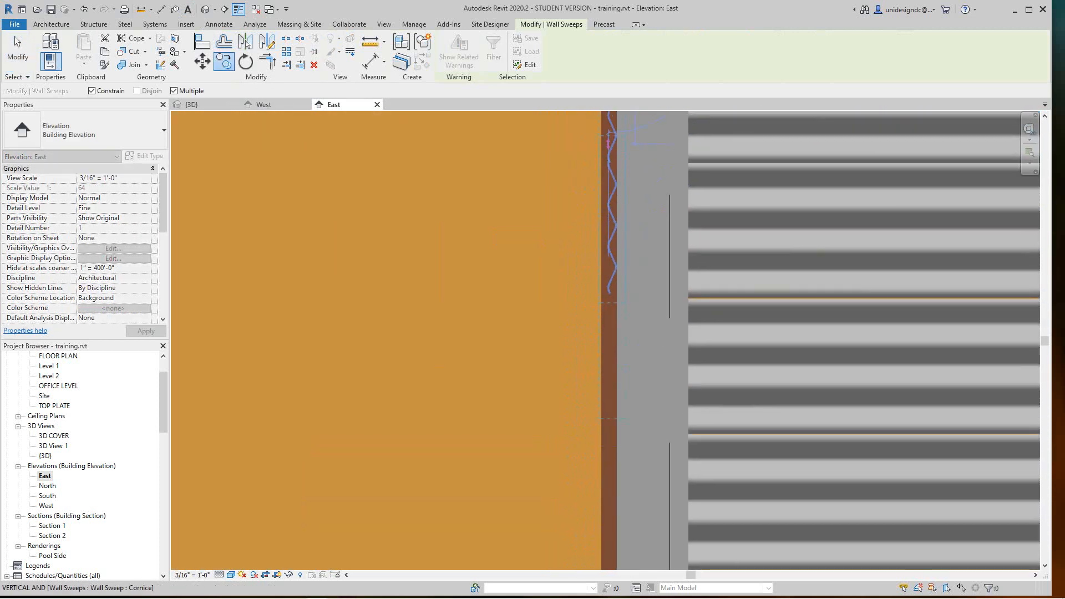
- Copy the corrugated wall sweep straight down at the East elevation's corner, placing each copy at the lower end of the profile above
{"action": "scroll", "coordinate": [611, 314], "scroll_direction": "up", "scroll_amount": 1}
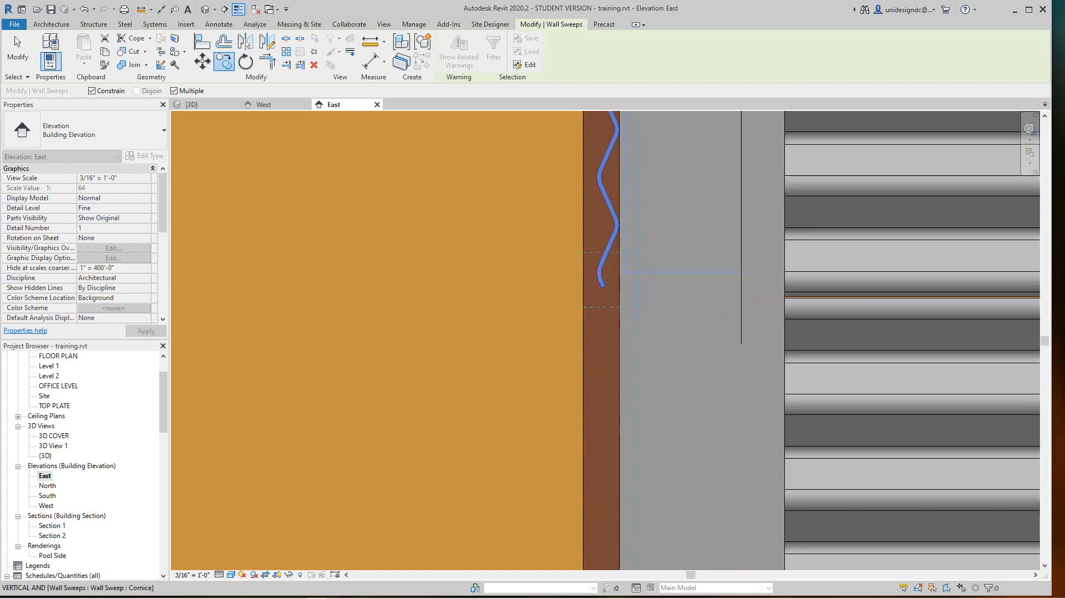
{"action": "scroll", "coordinate": [599, 289], "scroll_direction": "up", "scroll_amount": 2}
{"action": "scroll", "coordinate": [593, 251], "scroll_direction": "up", "scroll_amount": 2}
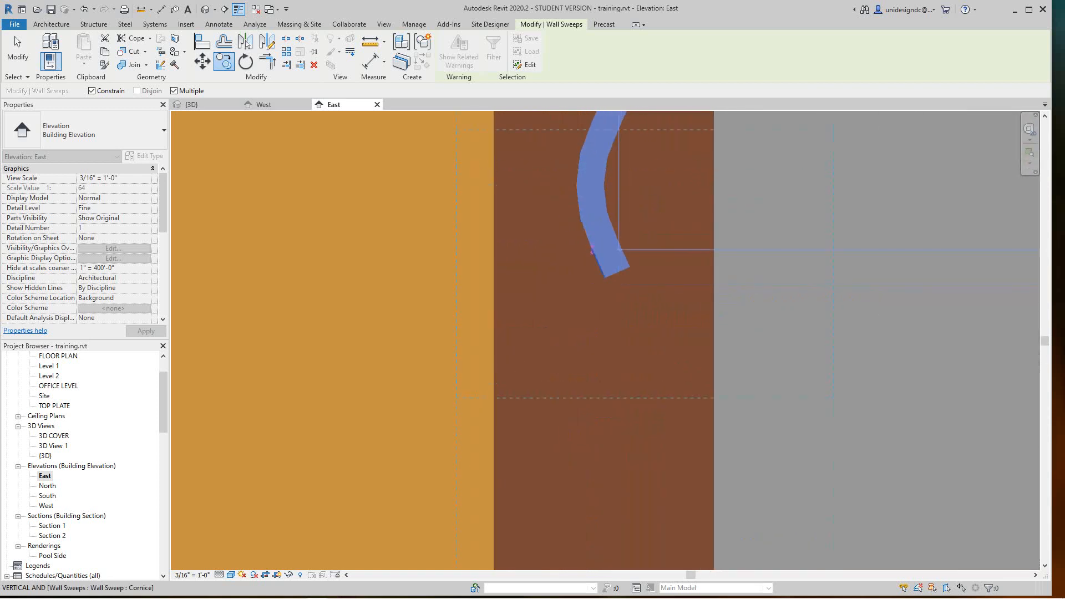
{"action": "scroll", "coordinate": [592, 252], "scroll_direction": "down", "scroll_amount": 5}
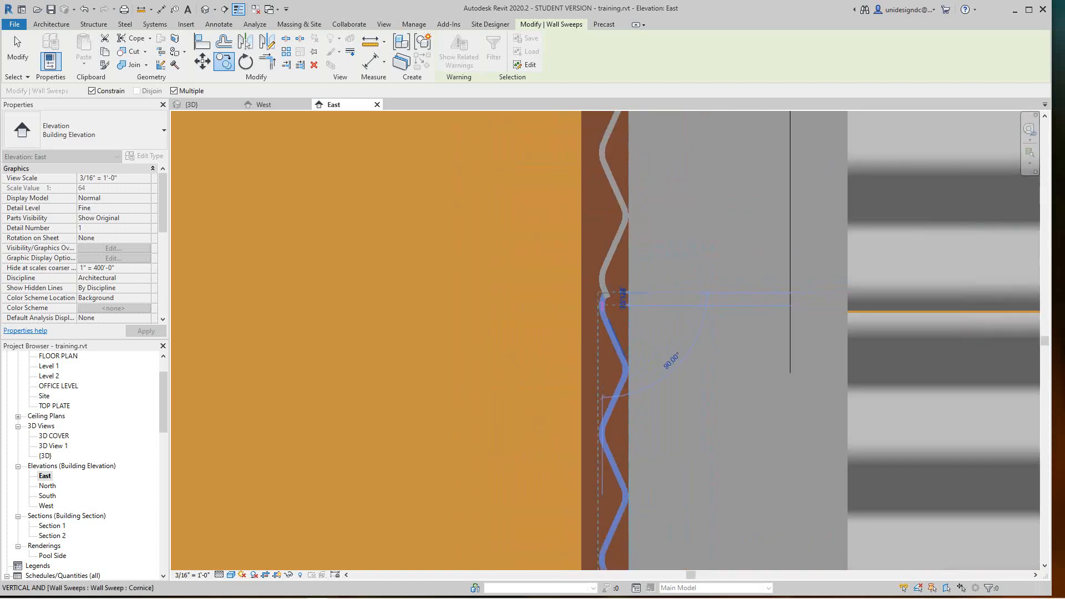
{"action": "middle_click_drag", "start_coordinate": [594, 261], "coordinate": [599, 293]}
{"action": "scroll", "coordinate": [599, 307], "scroll_direction": "up", "scroll_amount": 2}
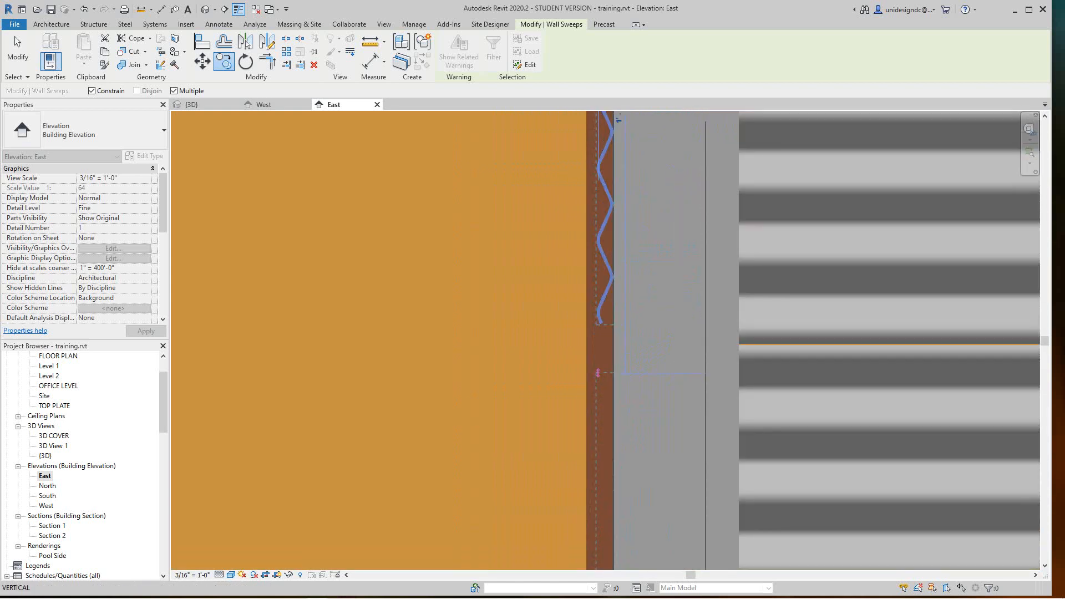
{"action": "scroll", "coordinate": [600, 312], "scroll_direction": "up", "scroll_amount": 4}
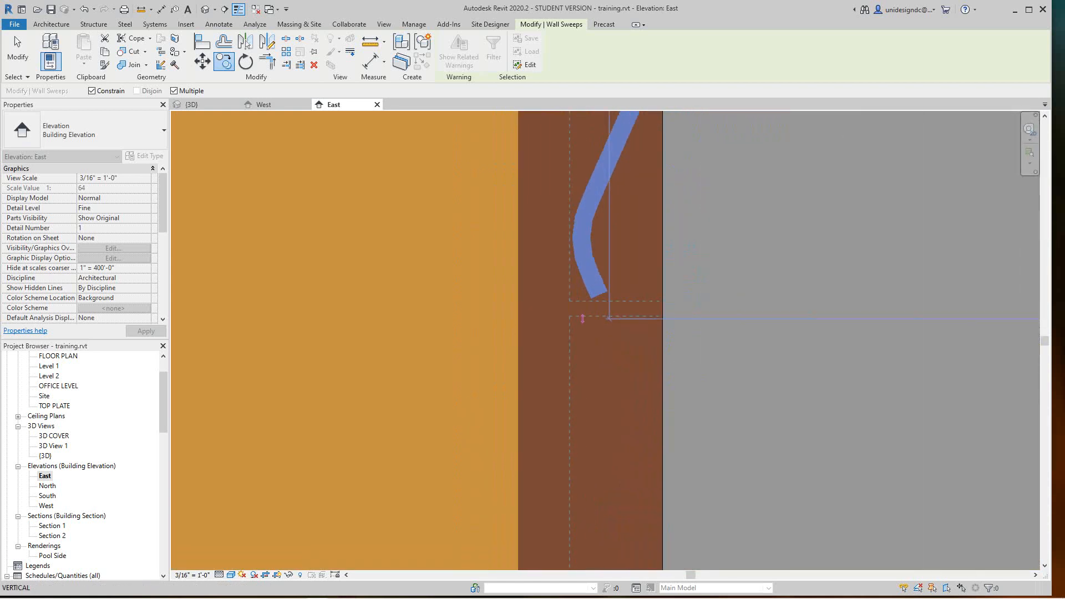
{"action": "left_click", "coordinate": [583, 280]}
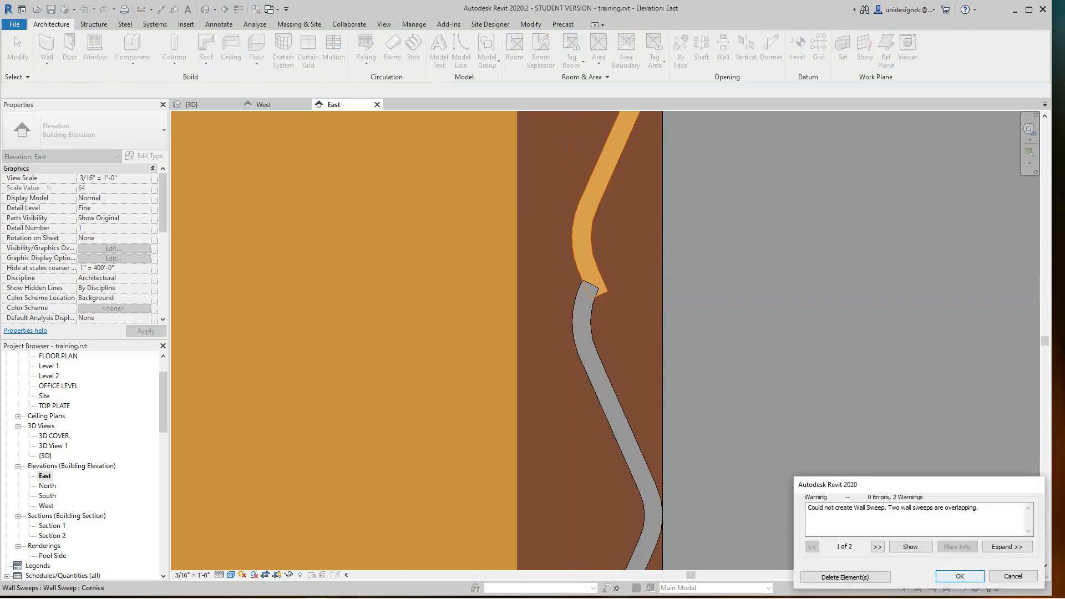
{"action": "key", "text": "Return"}
- Examine the stacked wall sweeps at the corner and across the whole East elevation
{"action": "scroll", "coordinate": [599, 311], "scroll_direction": "down", "scroll_amount": 6}
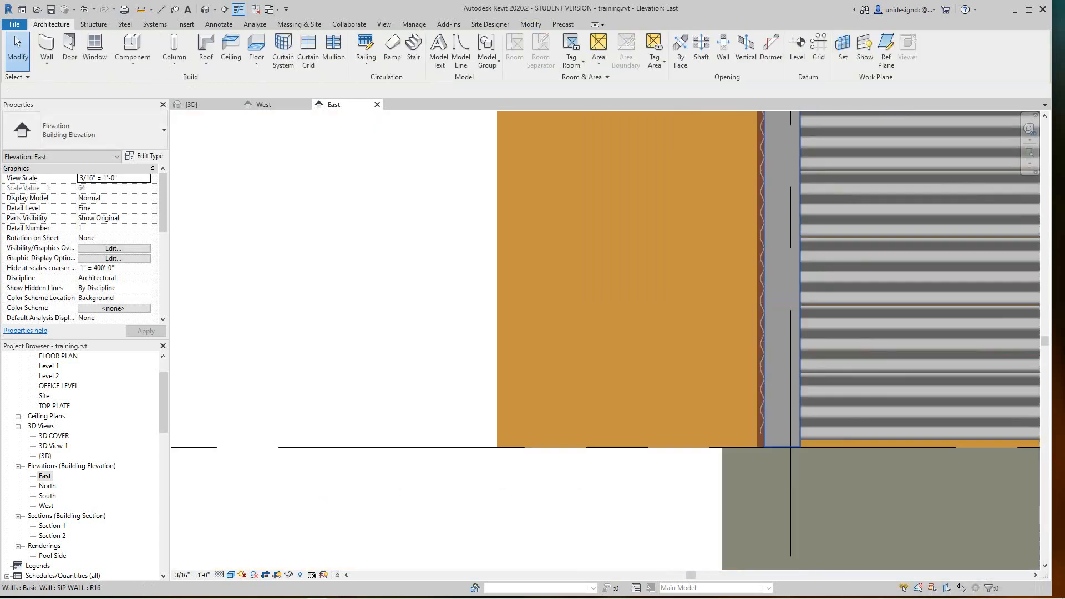
{"action": "scroll", "coordinate": [614, 399], "scroll_direction": "down", "scroll_amount": 8}
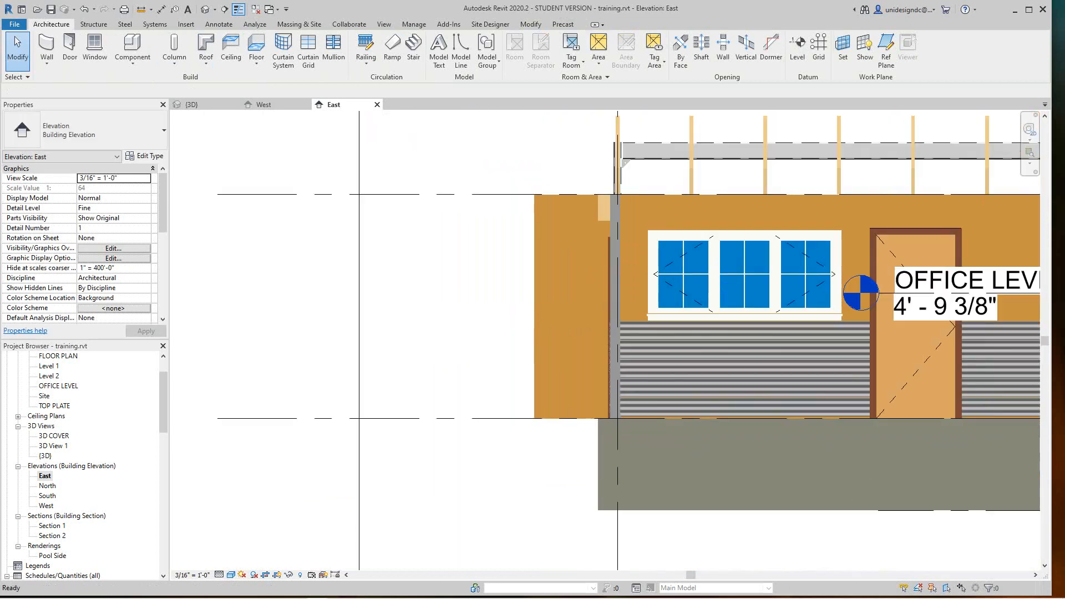
{"action": "scroll", "coordinate": [634, 354], "scroll_direction": "up", "scroll_amount": 7}
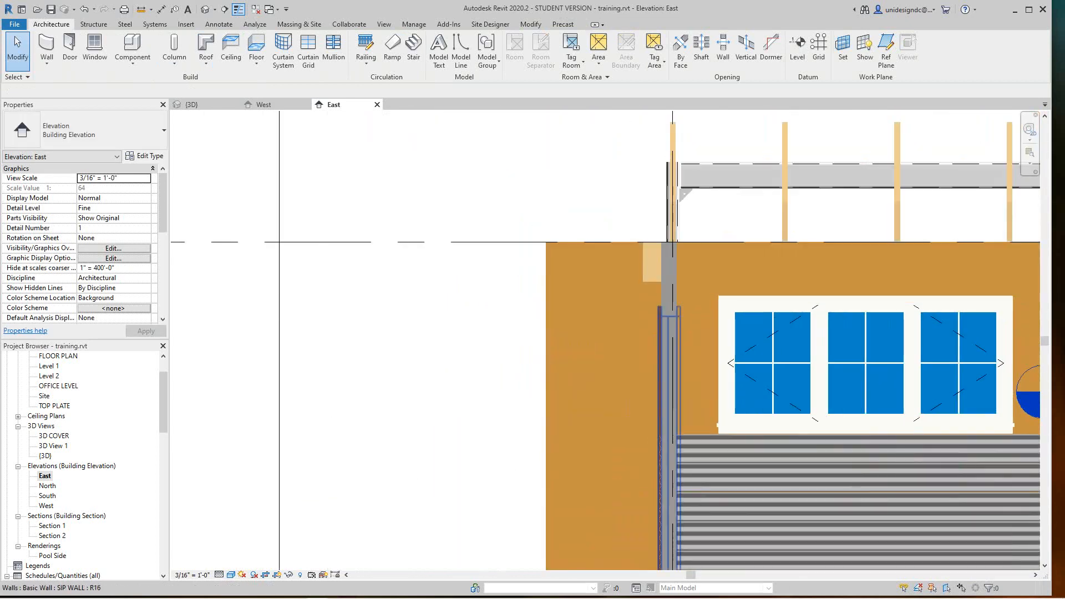
{"action": "scroll", "coordinate": [887, 389], "scroll_direction": "down", "scroll_amount": 8}
{"action": "middle_click_drag", "start_coordinate": [887, 383], "coordinate": [793, 387]}
{"action": "scroll", "coordinate": [991, 444], "scroll_direction": "up", "scroll_amount": 5}
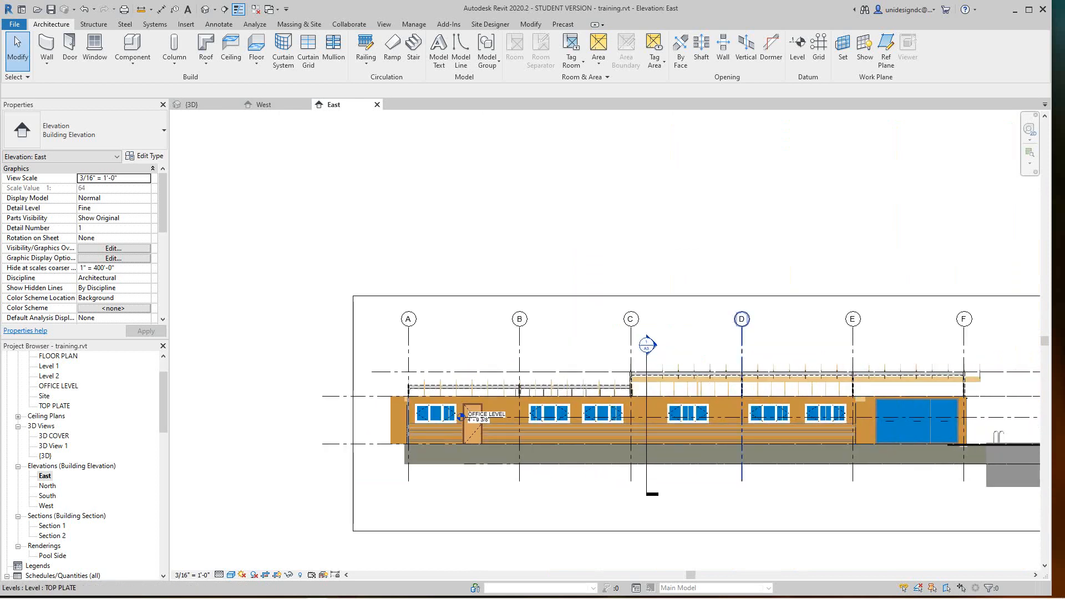
{"action": "scroll", "coordinate": [646, 360], "scroll_direction": "down", "scroll_amount": 3}
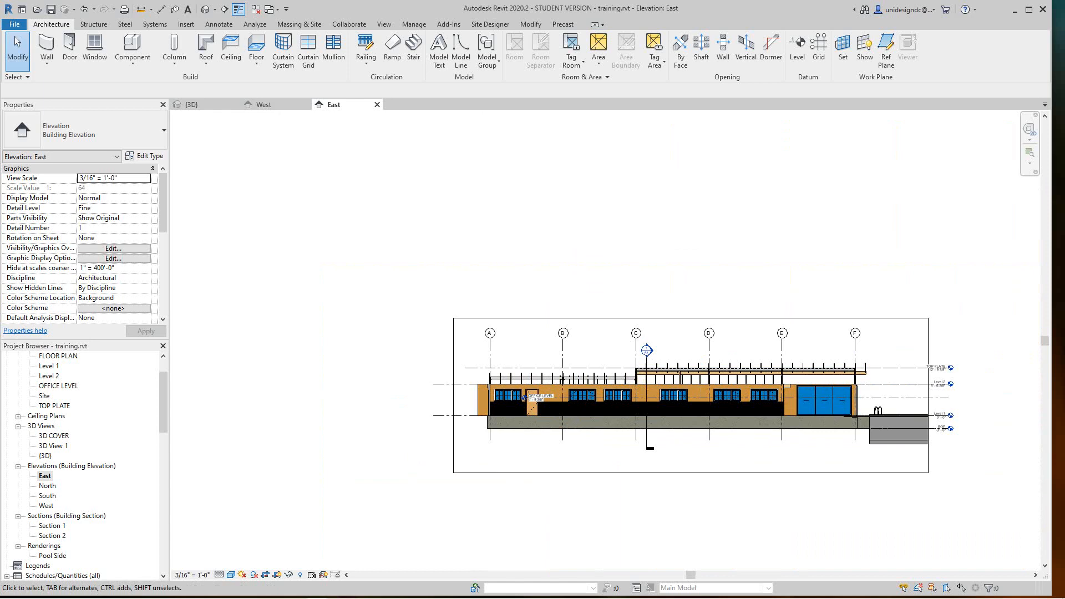
- Open the North elevation at the wall corner where the corrugated sweep ends
{"action": "double_click", "coordinate": [47, 485]}
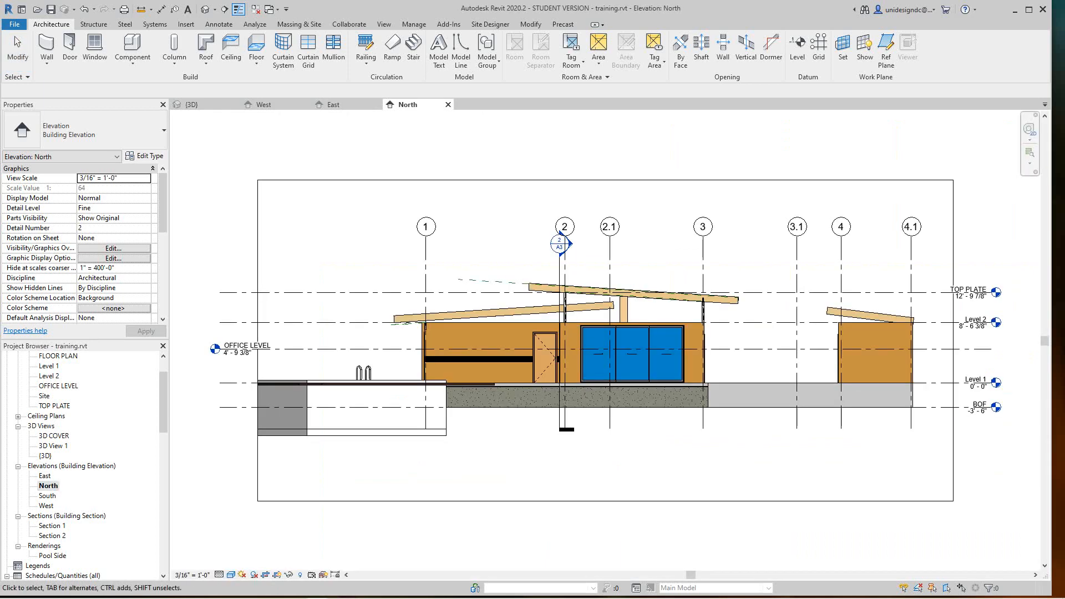
{"action": "scroll", "coordinate": [379, 377], "scroll_direction": "up", "scroll_amount": 8}
{"action": "middle_click_drag", "start_coordinate": [379, 377], "coordinate": [535, 557]}
{"action": "scroll", "coordinate": [579, 211], "scroll_direction": "up", "scroll_amount": 3}
{"action": "scroll", "coordinate": [641, 248], "scroll_direction": "down", "scroll_amount": 3}
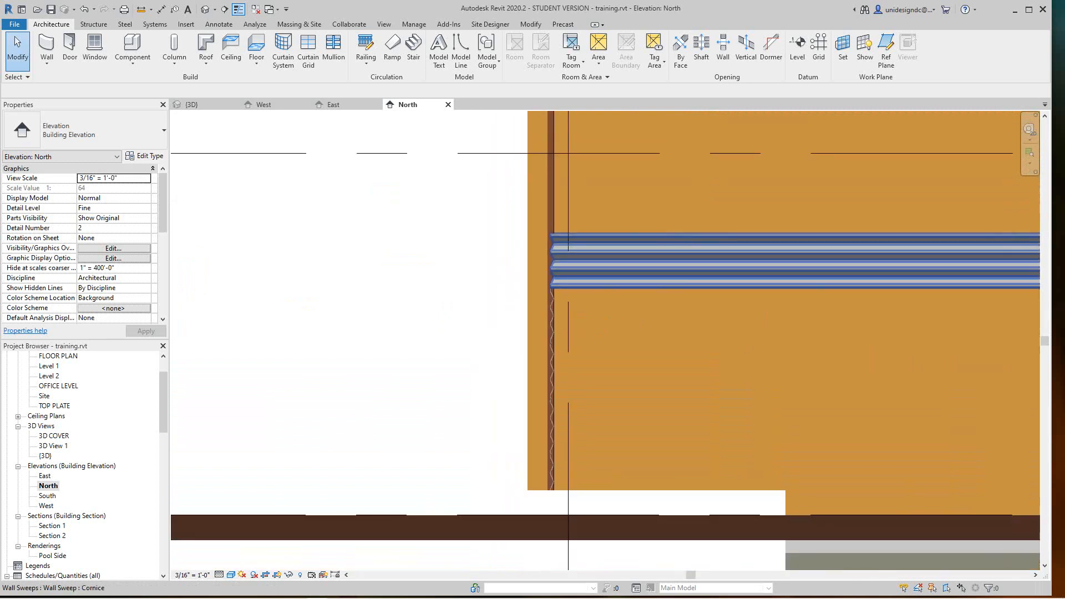
{"action": "scroll", "coordinate": [560, 287], "scroll_direction": "up", "scroll_amount": 2}
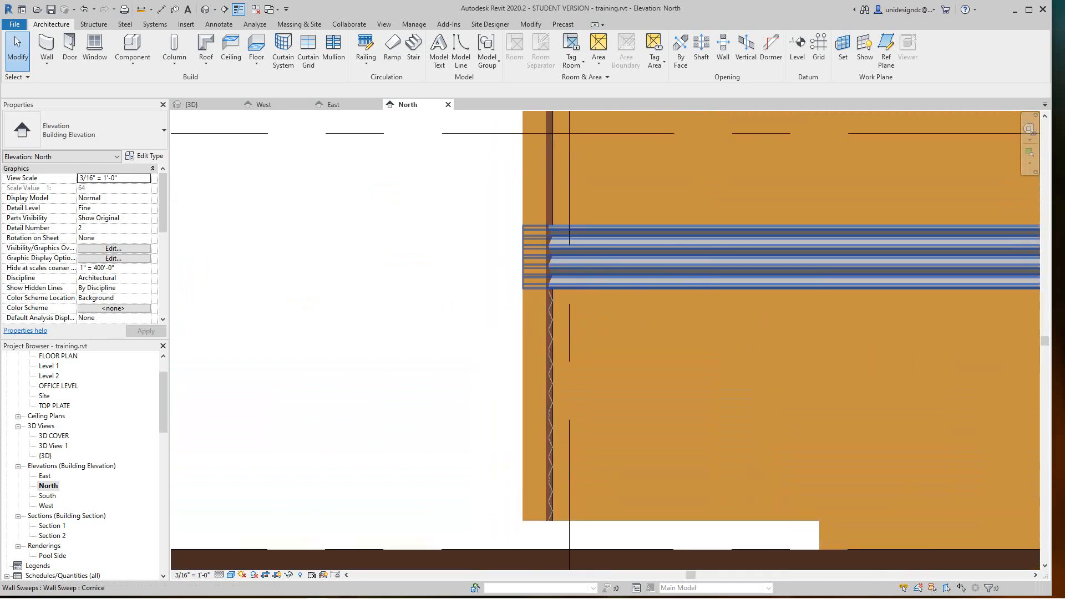
- Try deleting the corrugated wall sweep on the north wall, and undo the deletion
{"action": "left_click", "coordinate": [603, 286]}
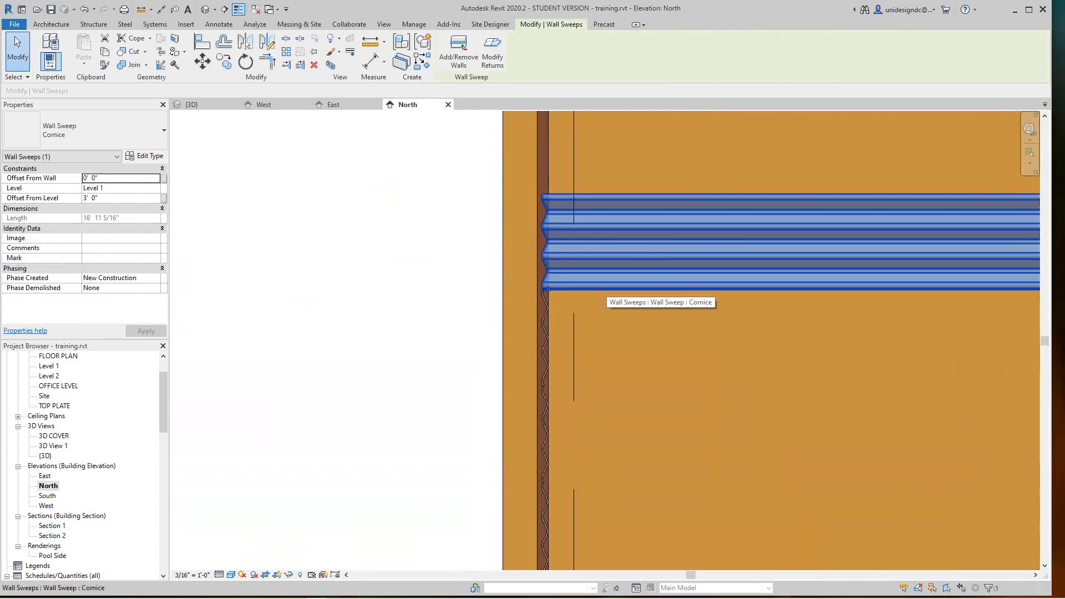
{"action": "key", "text": "Delete"}
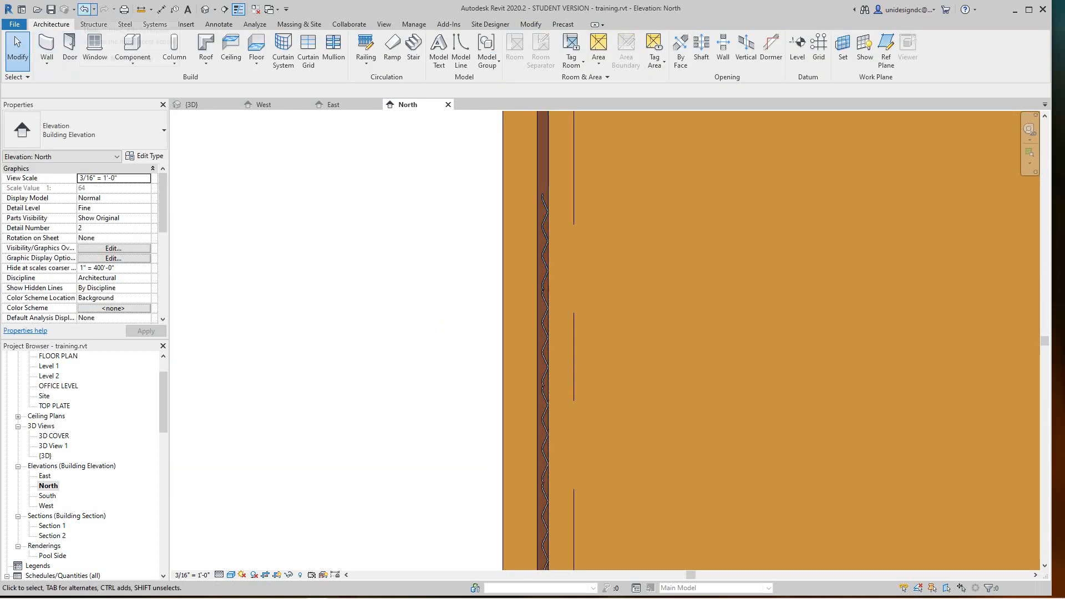
{"action": "left_click", "coordinate": [84, 9]}
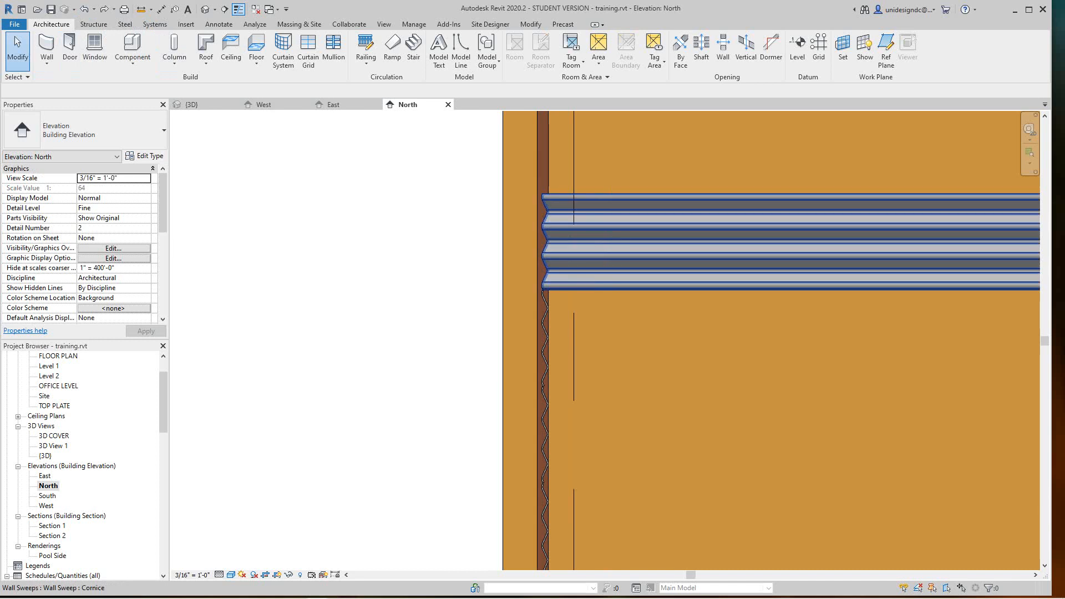
{"action": "left_click", "coordinate": [579, 158]}
{"action": "key", "text": "Escape"}
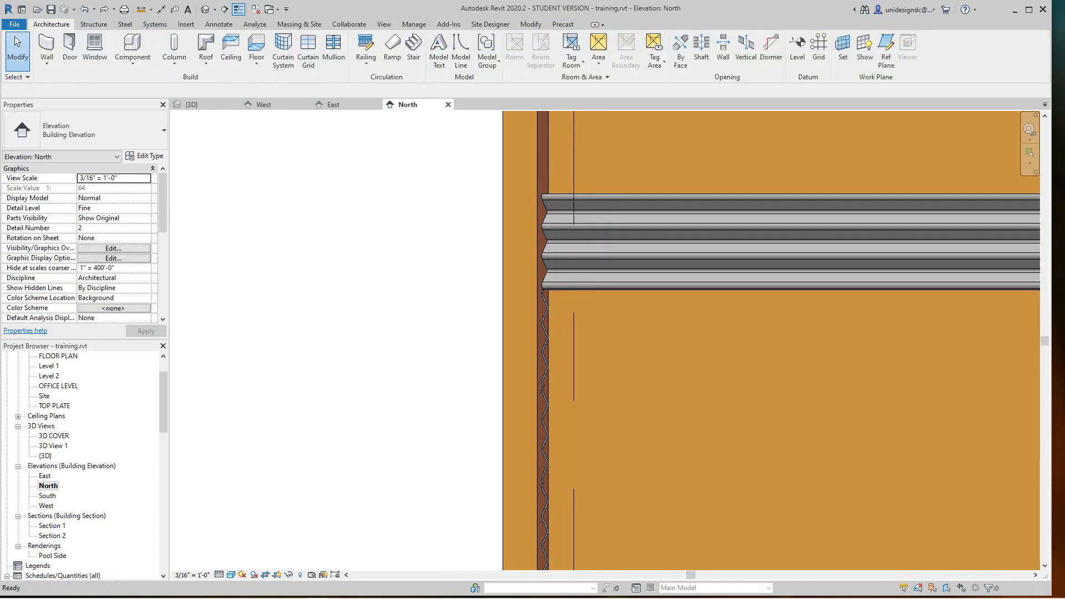
- Copy the north wall's corrugated sweep straight down as two stacked courses, using the adjoining profile ends at the corner as reference points
{"action": "left_click", "coordinate": [577, 214]}
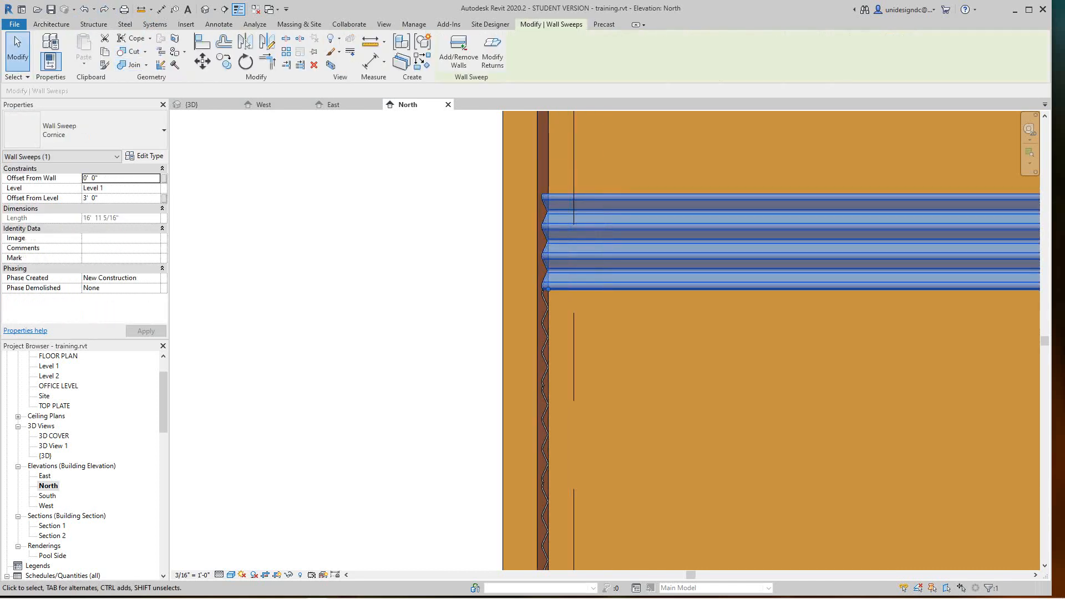
{"action": "scroll", "coordinate": [498, 173], "scroll_direction": "up", "scroll_amount": 3}
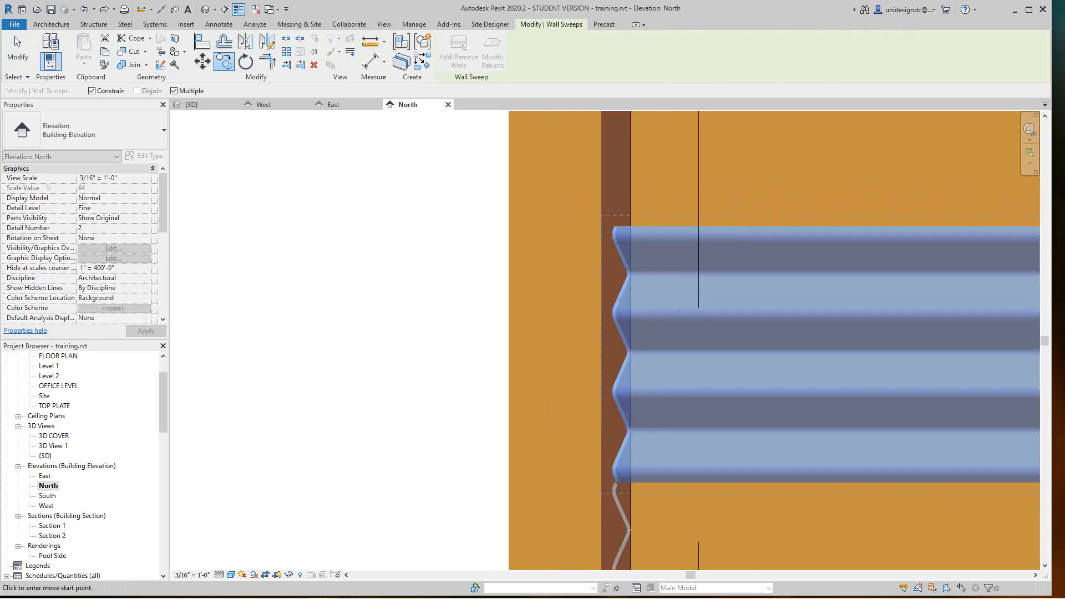
{"action": "middle_click_drag", "start_coordinate": [617, 488], "coordinate": [625, 266]}
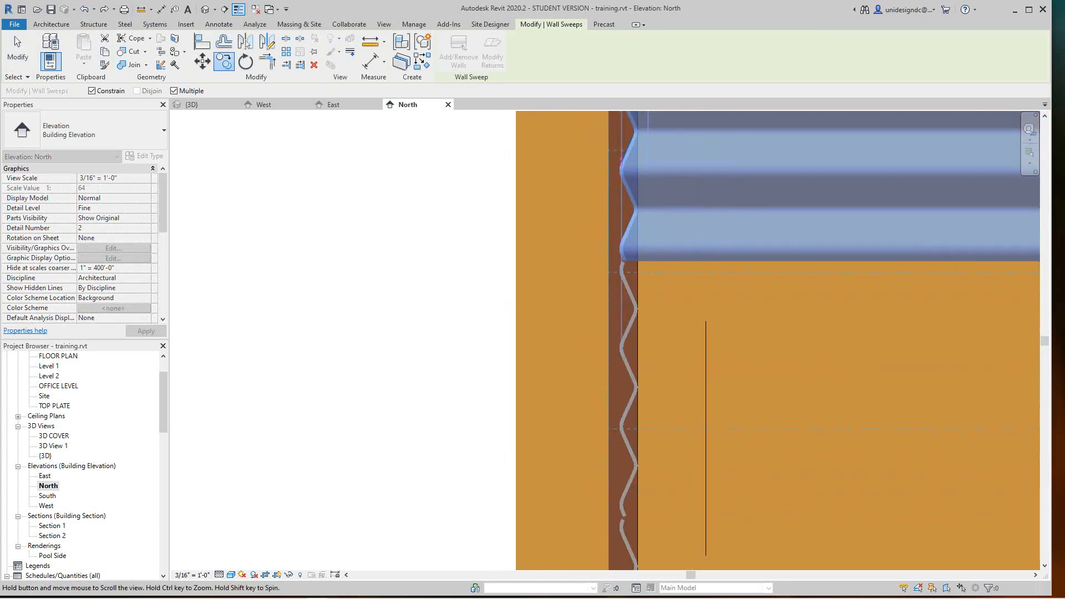
{"action": "scroll", "coordinate": [625, 269], "scroll_direction": "up", "scroll_amount": 2}
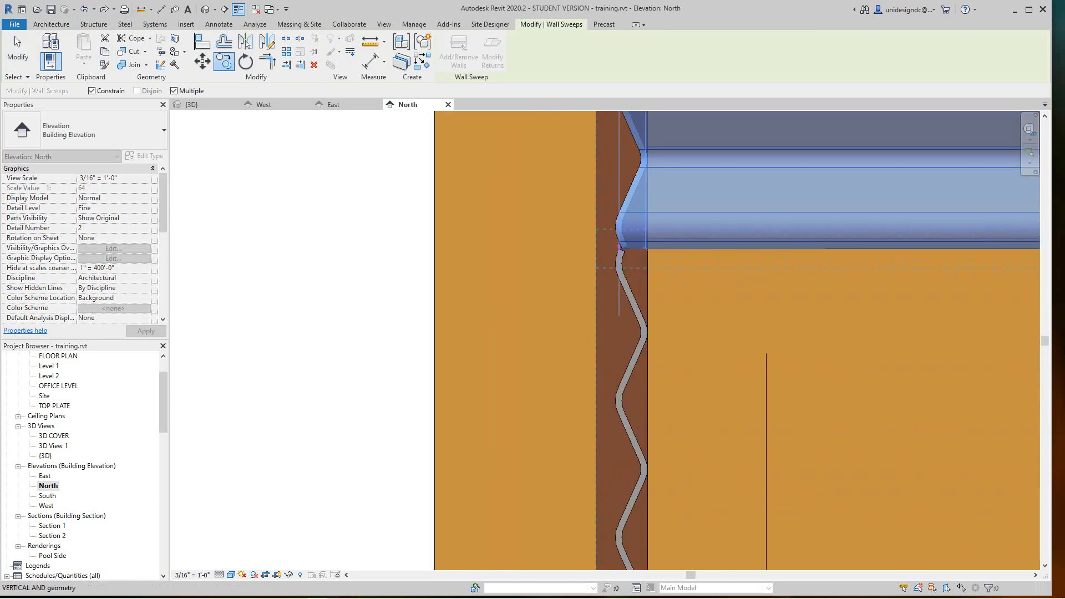
{"action": "scroll", "coordinate": [625, 247], "scroll_direction": "up", "scroll_amount": 4}
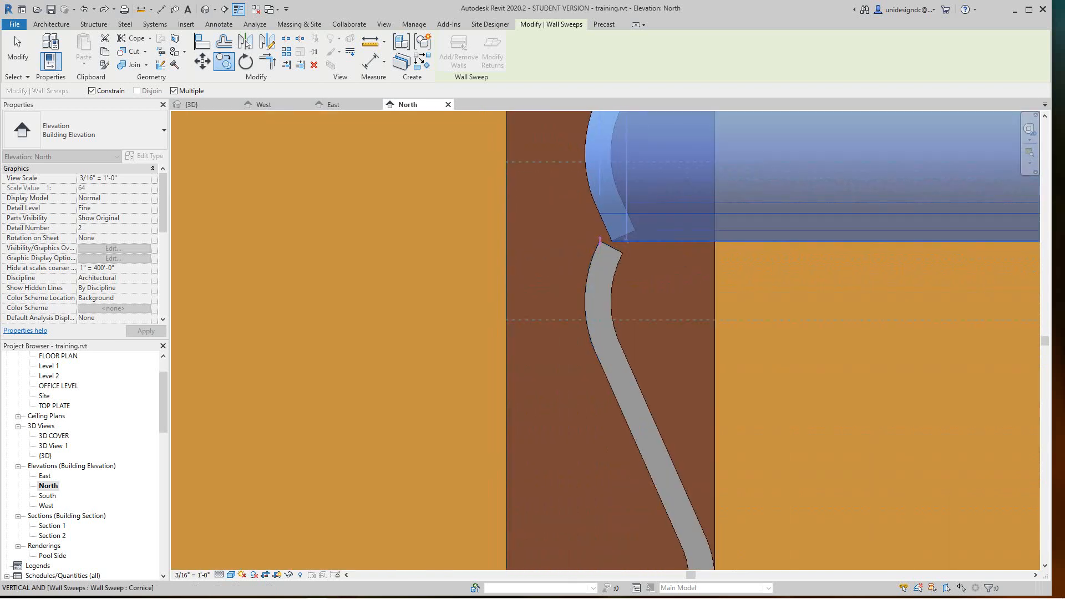
{"action": "left_click", "coordinate": [600, 239]}
{"action": "scroll", "coordinate": [601, 240], "scroll_direction": "down", "scroll_amount": 5}
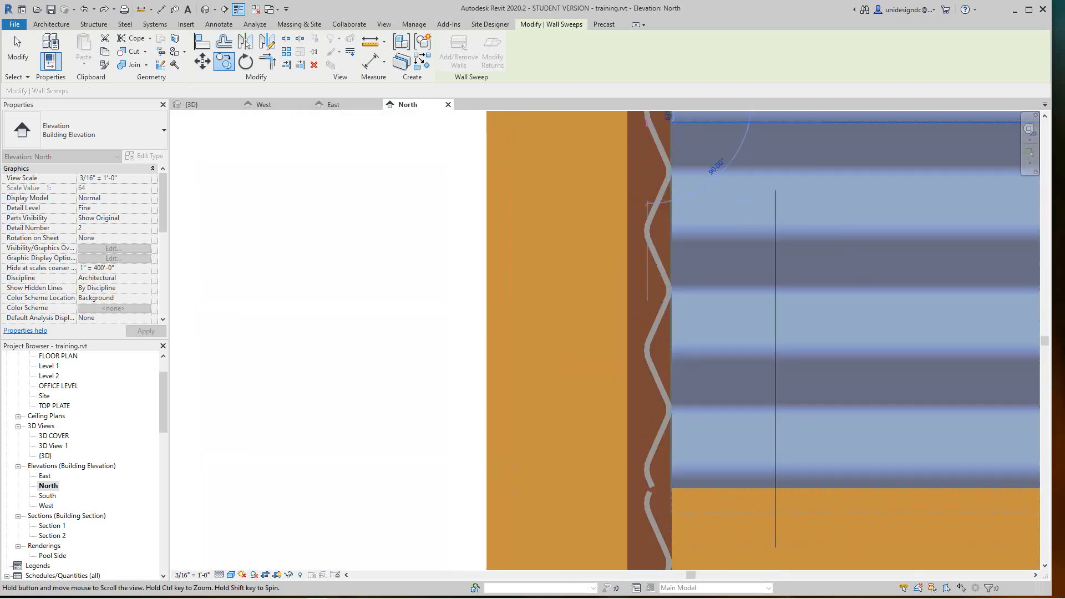
{"action": "scroll", "coordinate": [700, 362], "scroll_direction": "up", "scroll_amount": 3}
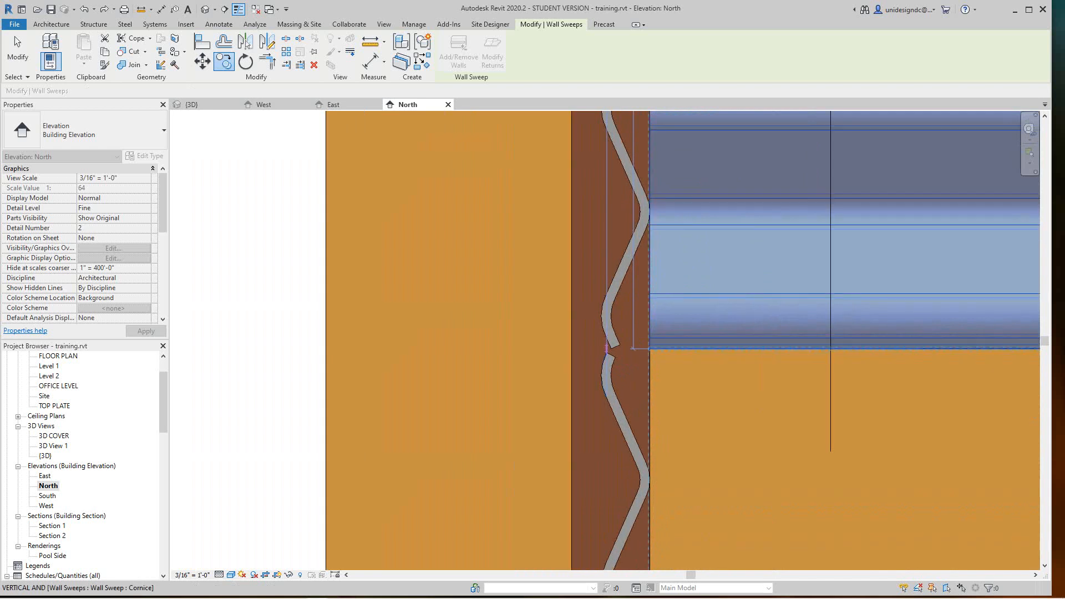
{"action": "left_click", "coordinate": [606, 349]}
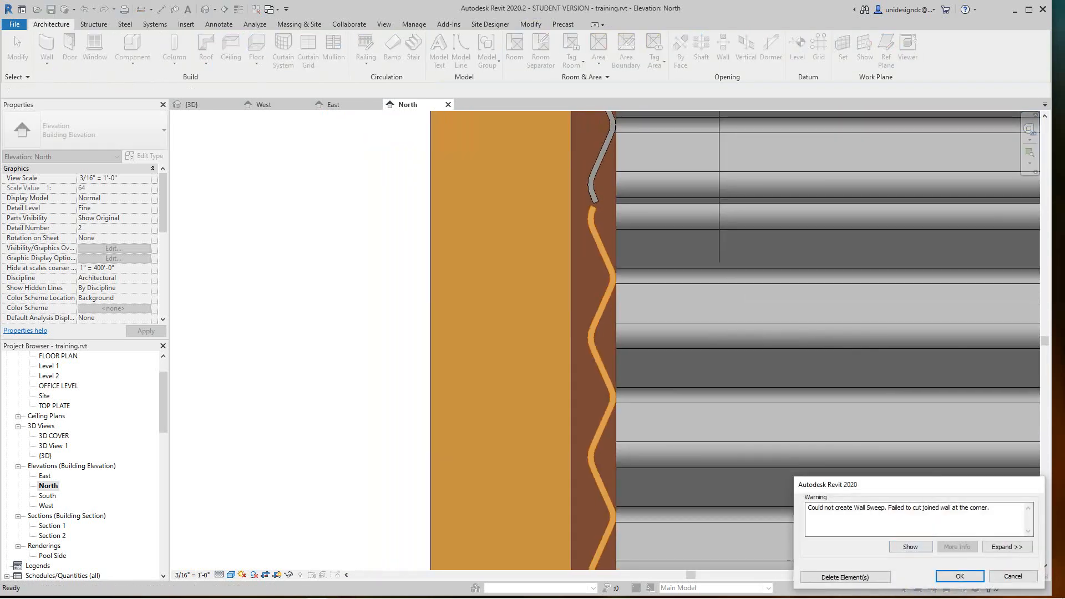
{"action": "key", "text": "Return"}
{"action": "scroll", "coordinate": [601, 221], "scroll_direction": "down", "scroll_amount": 3}
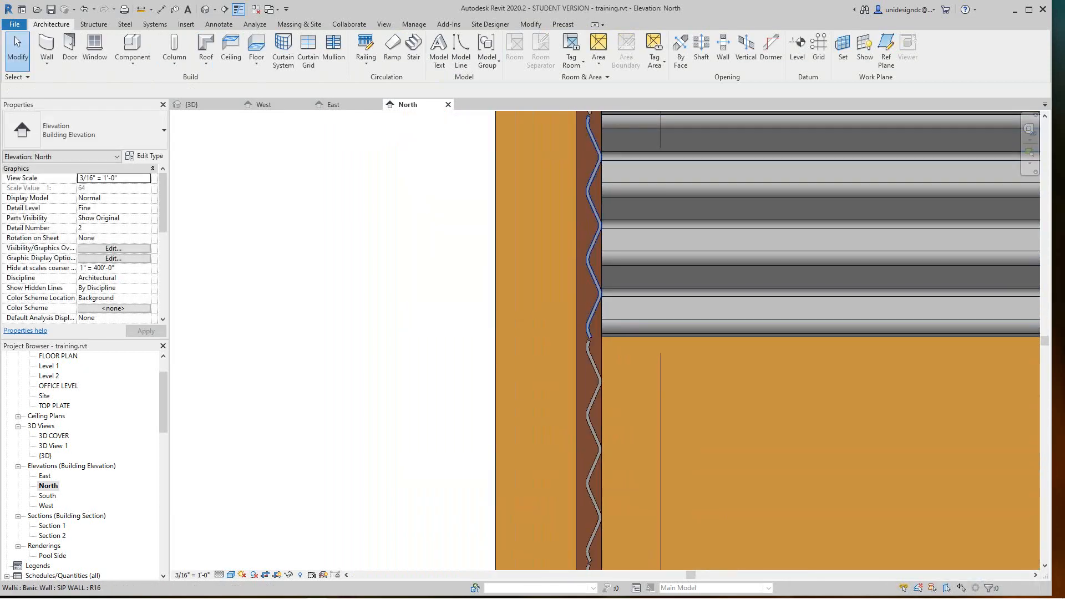
- Copy the lowest corrugated sweep on the north wall one course down, from its upper edge to its lower edge endpoint
{"action": "left_click", "coordinate": [601, 262]}
{"action": "scroll", "coordinate": [602, 262], "scroll_direction": "down", "scroll_amount": 2}
{"action": "middle_click_drag", "start_coordinate": [602, 262], "coordinate": [597, 335]}
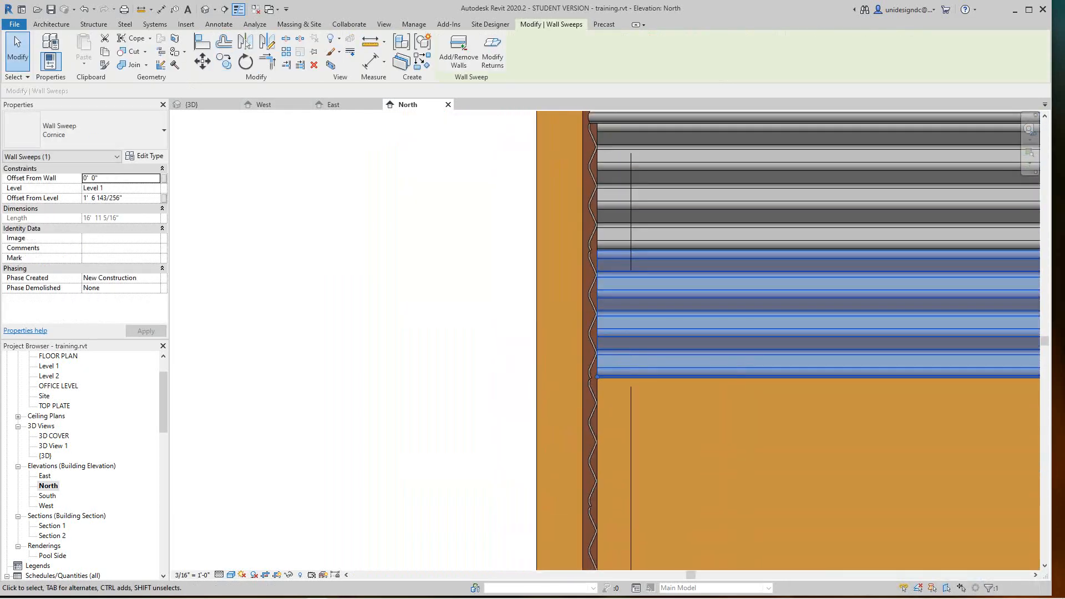
{"action": "key", "text": "c"}
{"action": "key", "text": "o"}
{"action": "scroll", "coordinate": [591, 265], "scroll_direction": "up", "scroll_amount": 2}
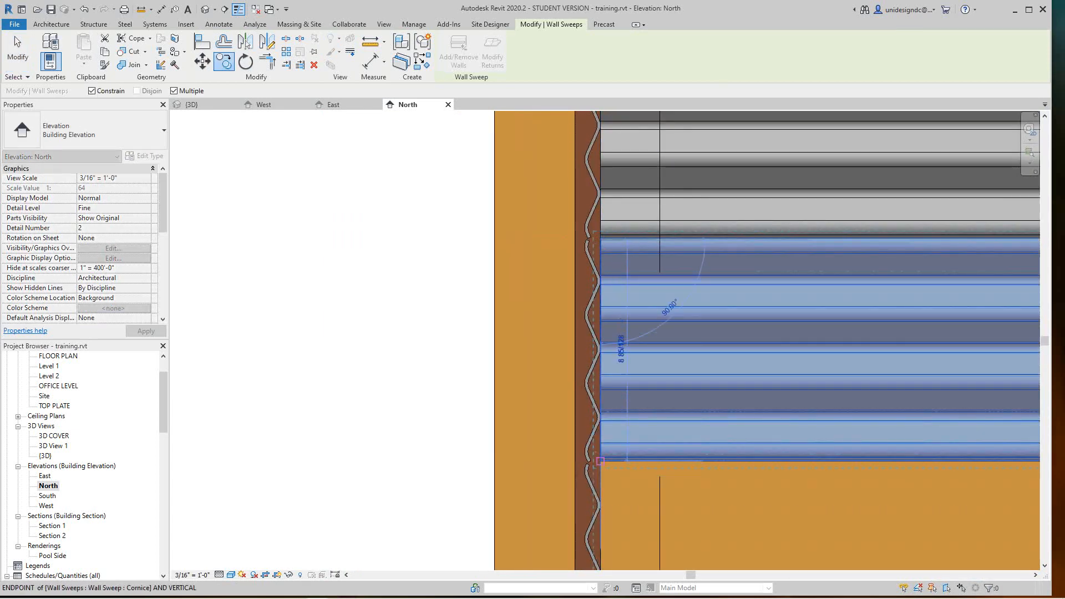
{"action": "left_click", "coordinate": [600, 461]}
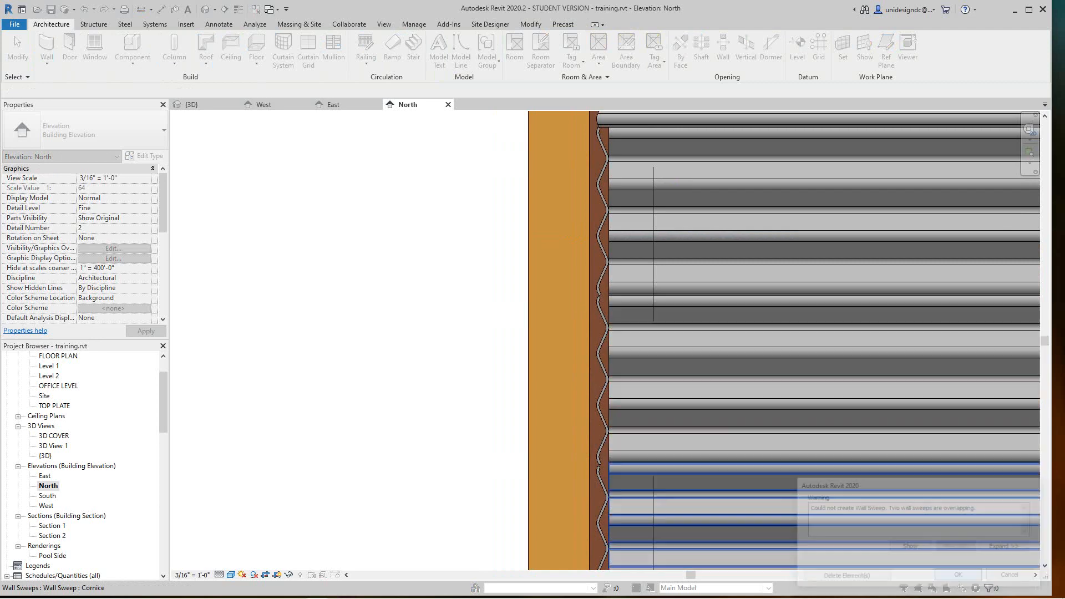
- Copy the newest lowest sweep down one more course to cover the remaining strip at the base of the north wall
{"action": "scroll", "coordinate": [615, 444], "scroll_direction": "down", "scroll_amount": 3}
{"action": "middle_click_drag", "start_coordinate": [615, 443], "coordinate": [613, 301]}
{"action": "scroll", "coordinate": [638, 352], "scroll_direction": "up", "scroll_amount": 2}
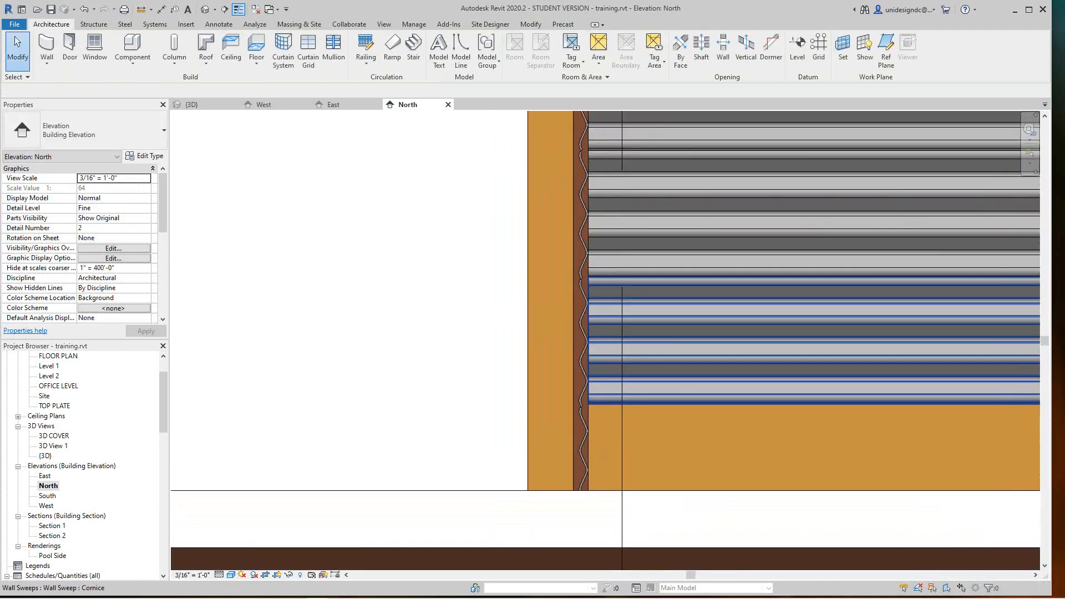
{"action": "left_click", "coordinate": [597, 355]}
{"action": "scroll", "coordinate": [598, 354], "scroll_direction": "up", "scroll_amount": 4}
{"action": "scroll", "coordinate": [487, 241], "scroll_direction": "down", "scroll_amount": 8}
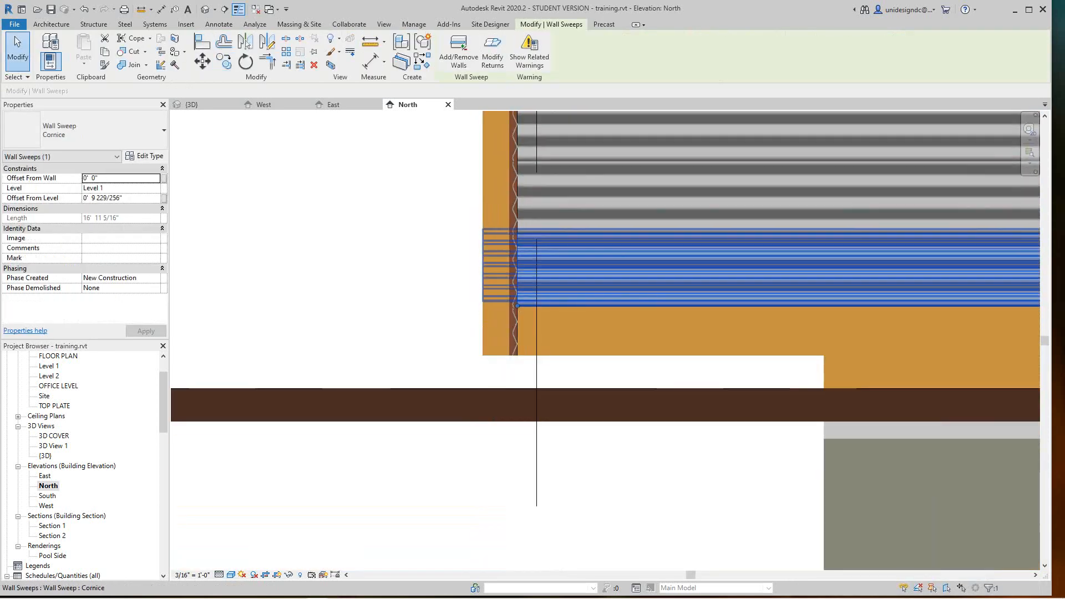
{"action": "middle_click_drag", "start_coordinate": [540, 309], "coordinate": [541, 407]}
{"action": "scroll", "coordinate": [541, 407], "scroll_direction": "up", "scroll_amount": 4}
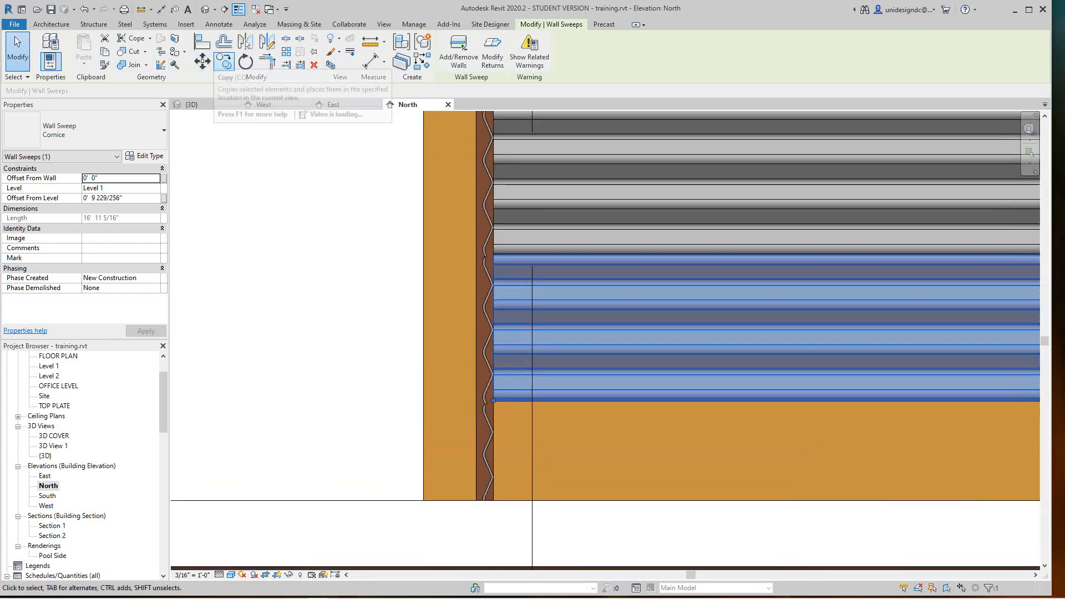
{"action": "key", "text": "c"}
{"action": "key", "text": "o"}
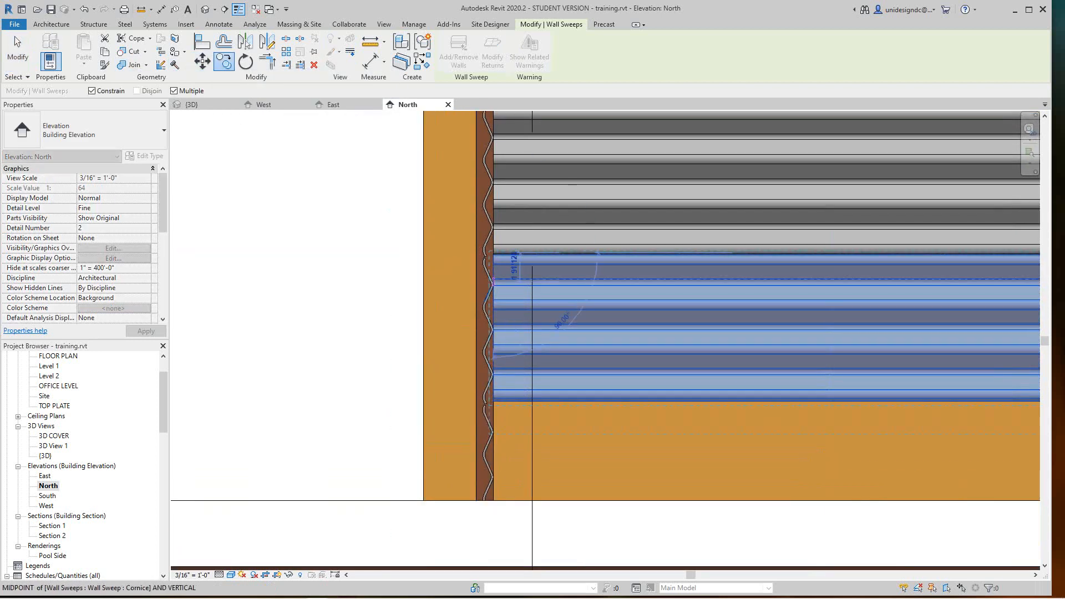
{"action": "left_click", "coordinate": [493, 401]}
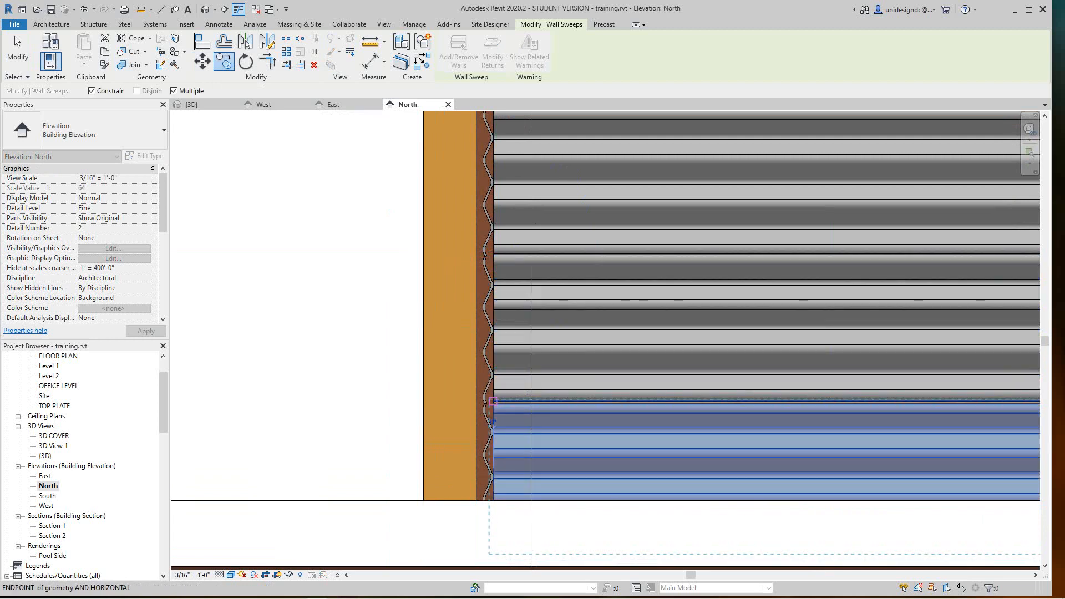
- Nudge the lowest corrugated wall sweep at the base of the north wall slightly upward
{"action": "scroll", "coordinate": [383, 385], "scroll_direction": "down", "scroll_amount": 3}
{"action": "key", "text": "Escape"}
{"action": "scroll", "coordinate": [555, 430], "scroll_direction": "down", "scroll_amount": 6}
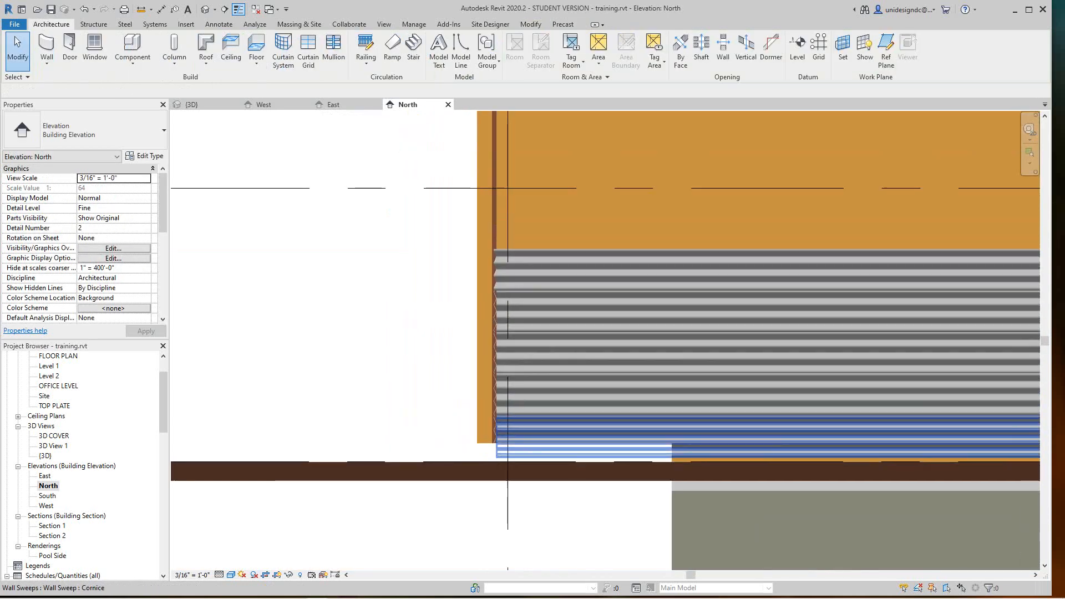
{"action": "scroll", "coordinate": [483, 429], "scroll_direction": "up", "scroll_amount": 2}
{"action": "left_click", "coordinate": [502, 433]}
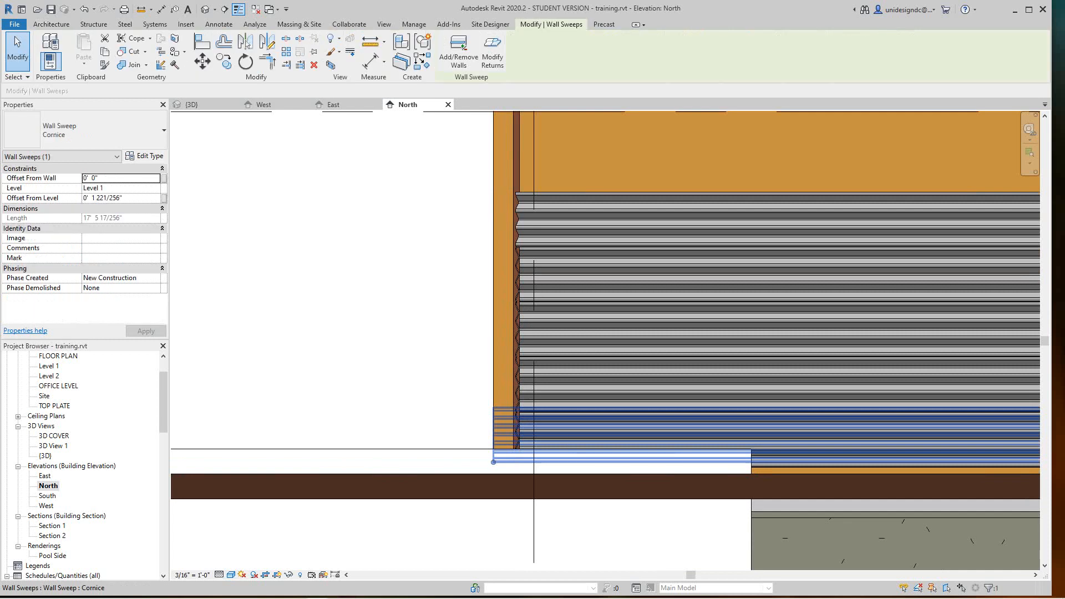
{"action": "key", "text": "Up"}
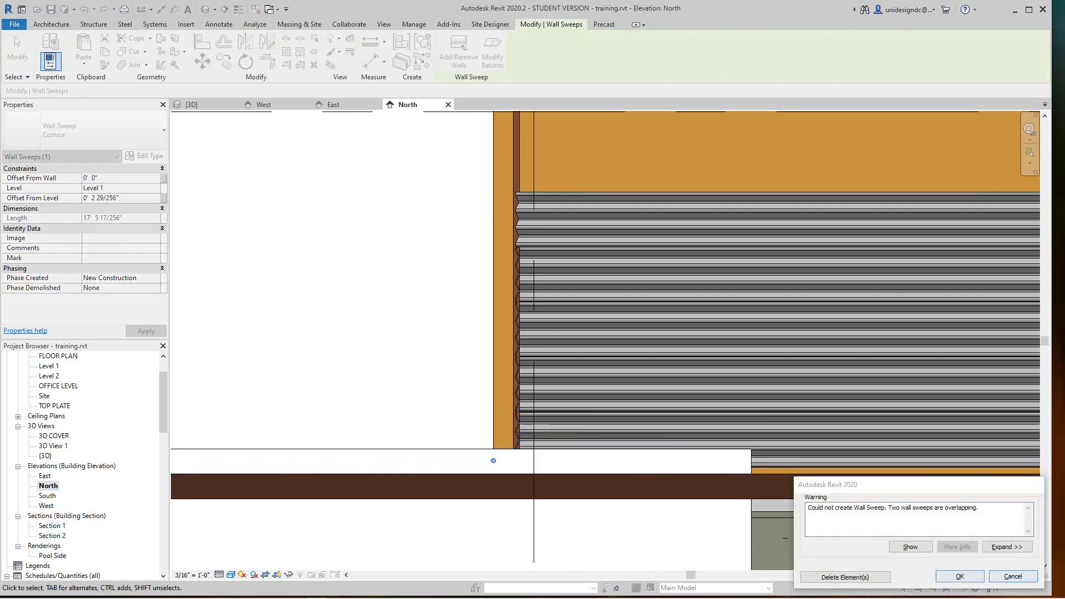
{"action": "key", "text": "Return"}
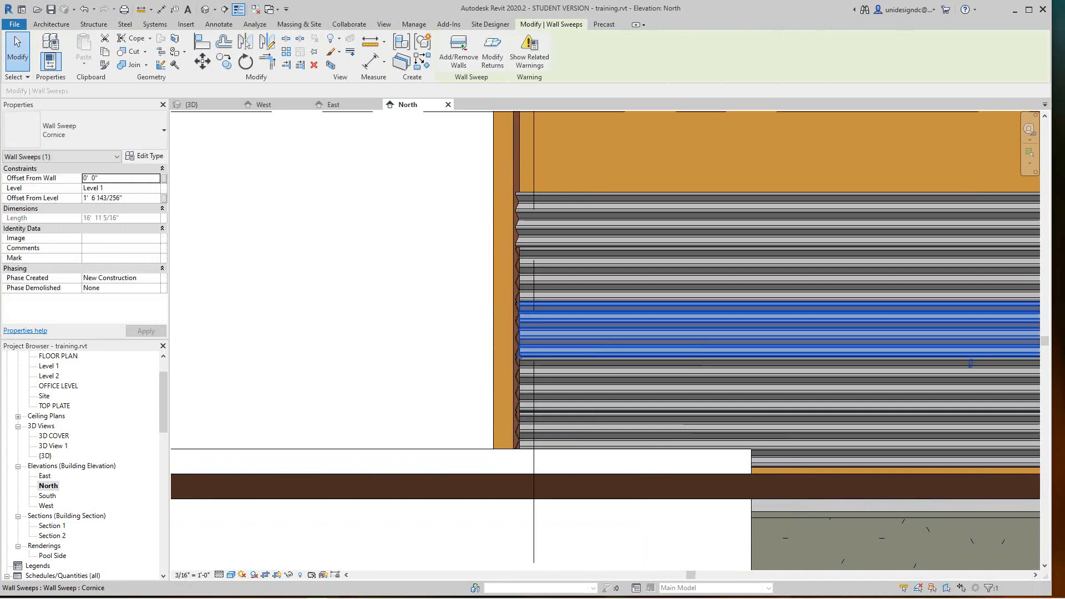
- Examine the stacked corrugated sweeps on the north wall and check the whole North elevation for remaining walls
{"action": "scroll", "coordinate": [512, 369], "scroll_direction": "up", "scroll_amount": 2}
{"action": "key", "text": "Escape"}
{"action": "left_click", "coordinate": [527, 389]}
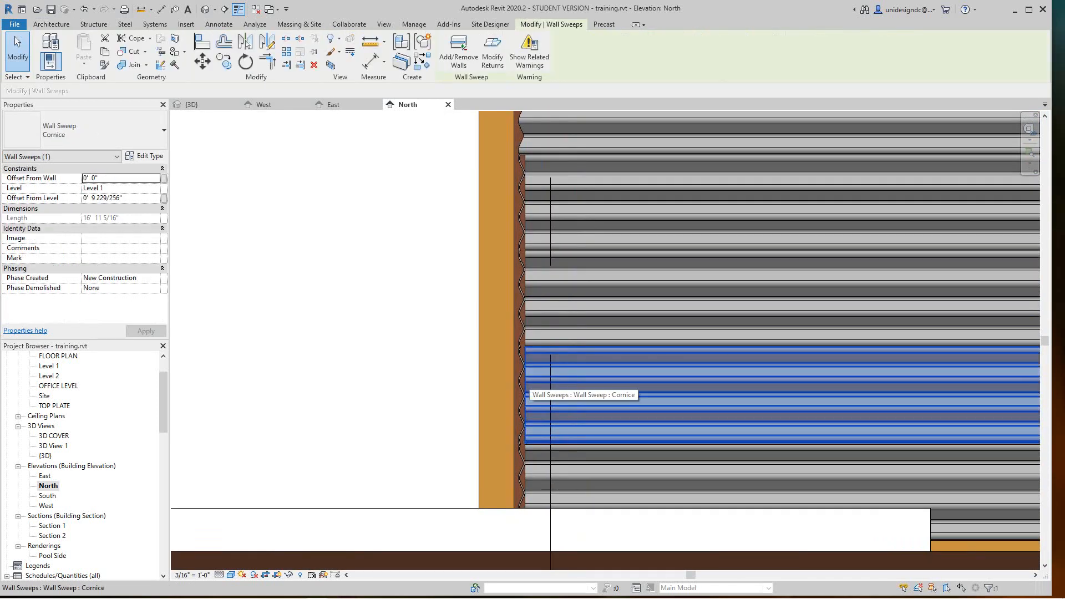
{"action": "scroll", "coordinate": [447, 364], "scroll_direction": "down", "scroll_amount": 10}
{"action": "key", "text": "Escape"}
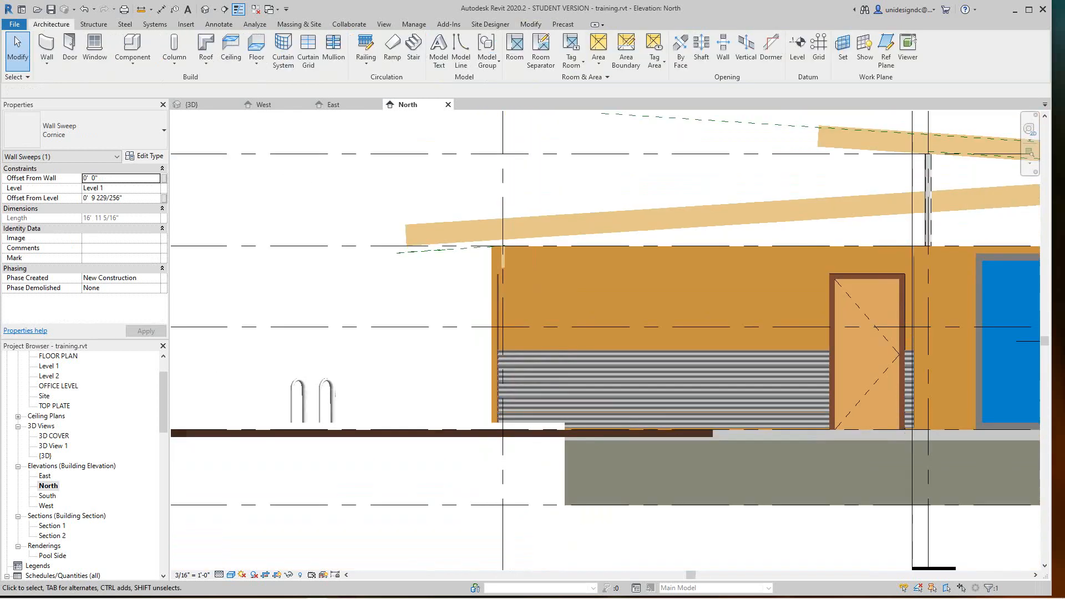
{"action": "middle_click_drag", "start_coordinate": [543, 366], "coordinate": [446, 352]}
{"action": "scroll", "coordinate": [660, 382], "scroll_direction": "up", "scroll_amount": 2}
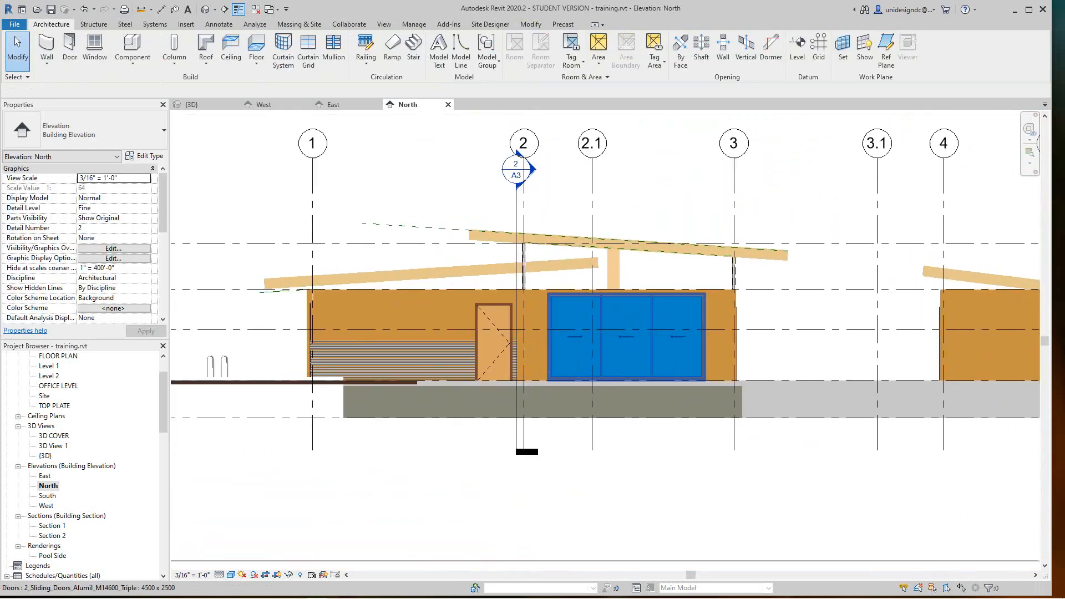
{"action": "middle_click_drag", "start_coordinate": [660, 383], "coordinate": [672, 382]}
{"action": "scroll", "coordinate": [693, 371], "scroll_direction": "down", "scroll_amount": 1}
{"action": "scroll", "coordinate": [725, 361], "scroll_direction": "down", "scroll_amount": 2}
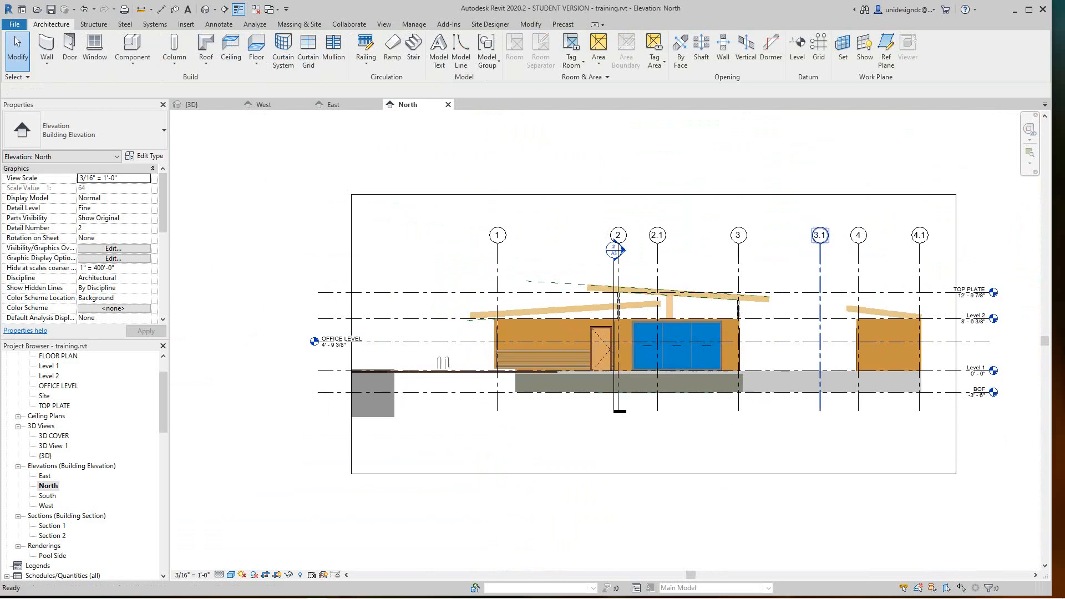
{"action": "middle_click_drag", "start_coordinate": [820, 344], "coordinate": [779, 358]}
{"action": "scroll", "coordinate": [660, 361], "scroll_direction": "down", "scroll_amount": 2}
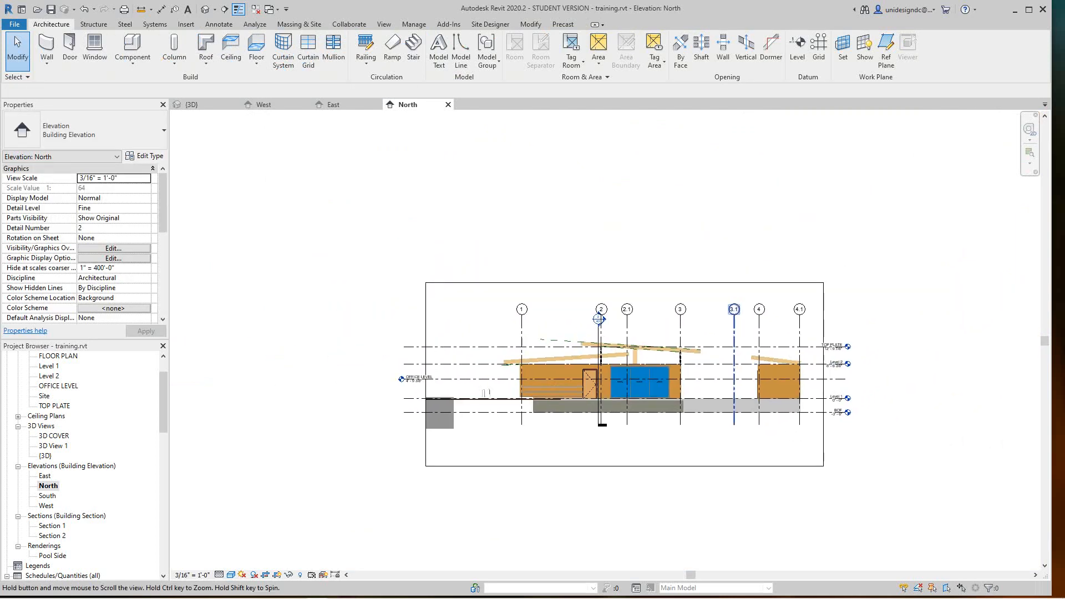
{"action": "middle_click_drag", "start_coordinate": [660, 360], "coordinate": [632, 381]}
{"action": "scroll", "coordinate": [698, 376], "scroll_direction": "up", "scroll_amount": 3}
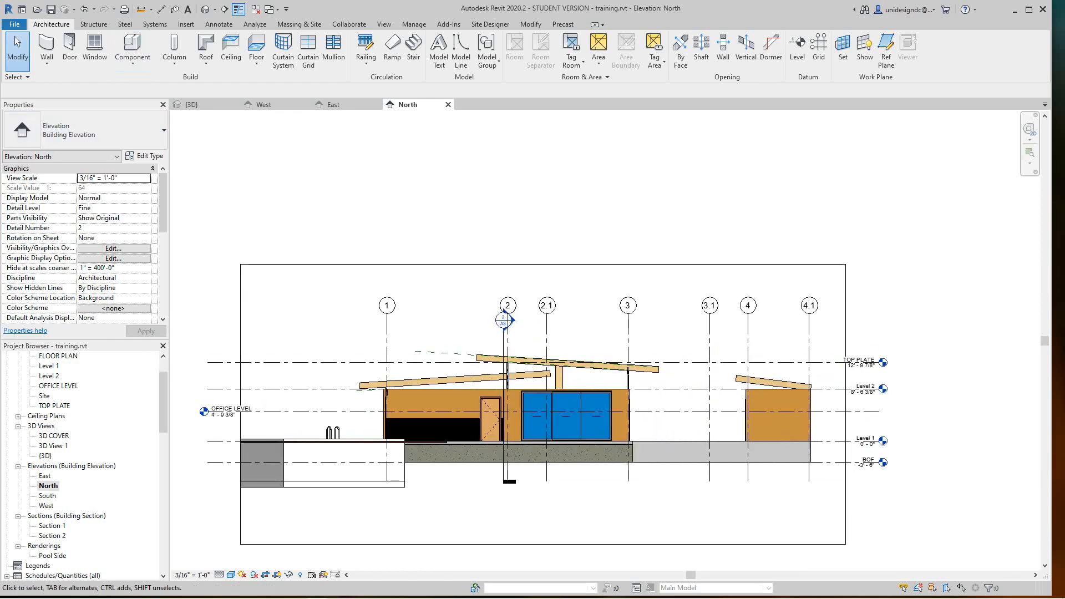
- Switch to the 3D view and examine the corrugated cladding at the corners and on each side of the building
{"action": "left_click", "coordinate": [205, 9]}
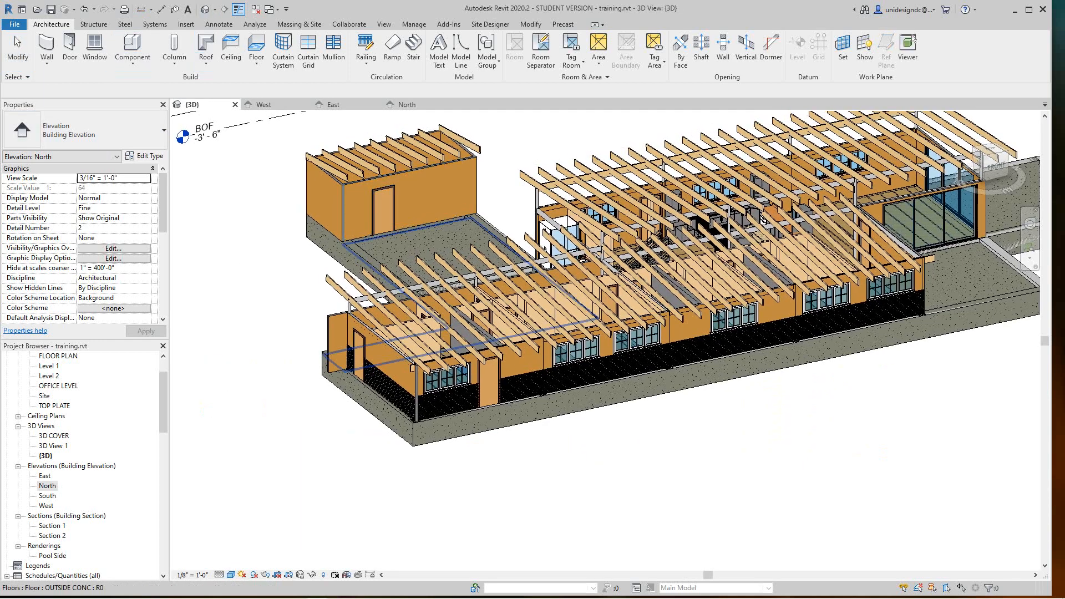
{"action": "middle_click_drag", "start_coordinate": [763, 219], "coordinate": [739, 231], "text": "shift"}
{"action": "scroll", "coordinate": [459, 388], "scroll_direction": "up", "scroll_amount": 12}
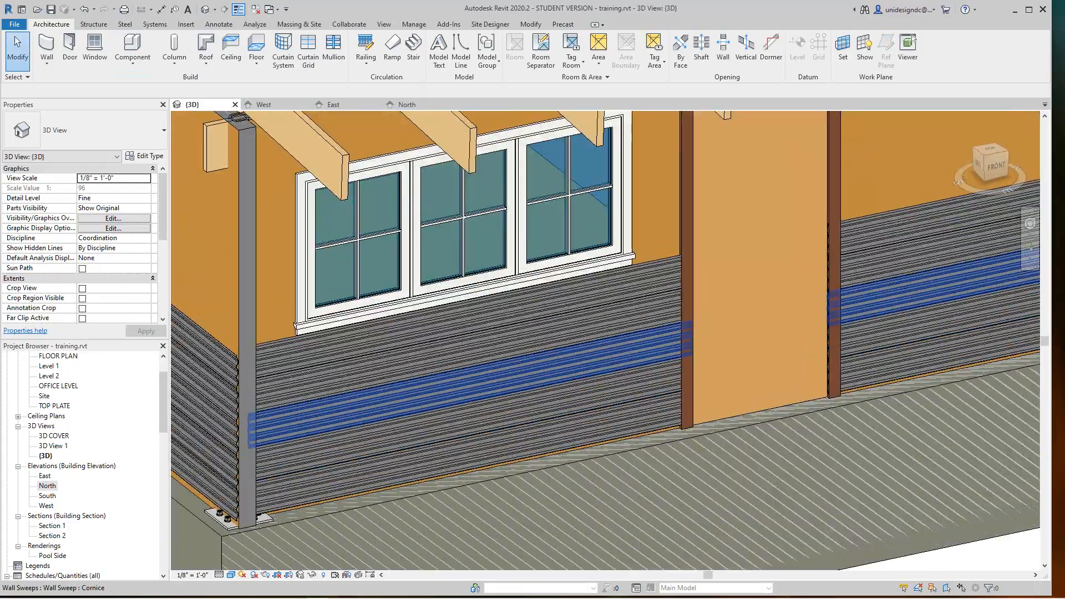
{"action": "scroll", "coordinate": [540, 402], "scroll_direction": "down", "scroll_amount": 2}
{"action": "middle_click_drag", "start_coordinate": [540, 401], "coordinate": [540, 401]}
{"action": "middle_click_drag", "start_coordinate": [317, 420], "coordinate": [529, 406]}
{"action": "scroll", "coordinate": [530, 406], "scroll_direction": "up", "scroll_amount": 1}
{"action": "scroll", "coordinate": [527, 397], "scroll_direction": "down", "scroll_amount": 4}
{"action": "scroll", "coordinate": [488, 348], "scroll_direction": "up", "scroll_amount": 6}
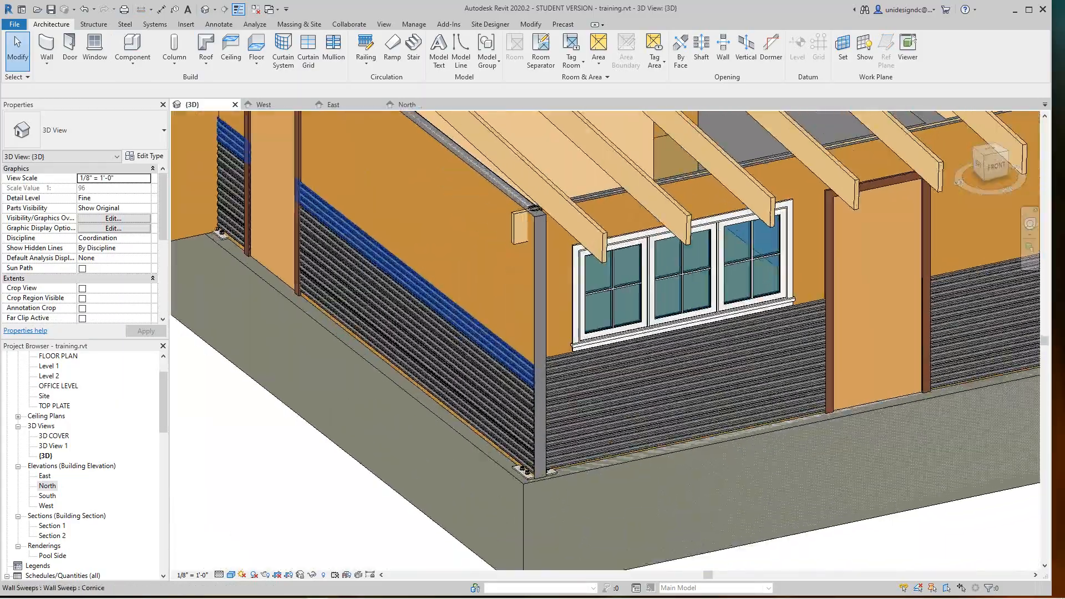
{"action": "scroll", "coordinate": [1023, 322], "scroll_direction": "down", "scroll_amount": 10}
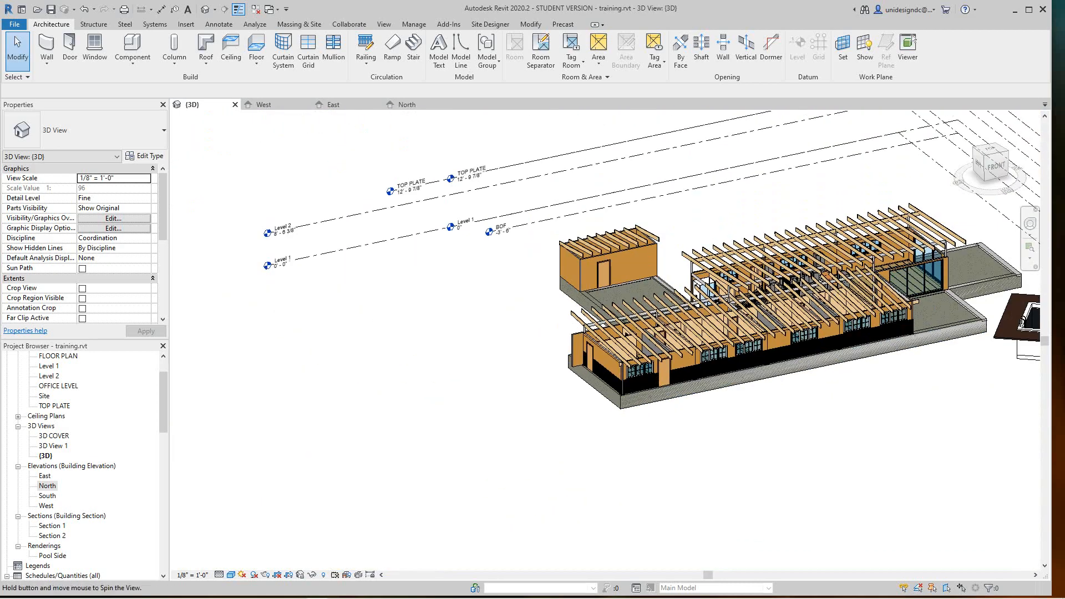
{"action": "middle_click_drag", "start_coordinate": [987, 327], "coordinate": [582, 333], "text": "shift"}
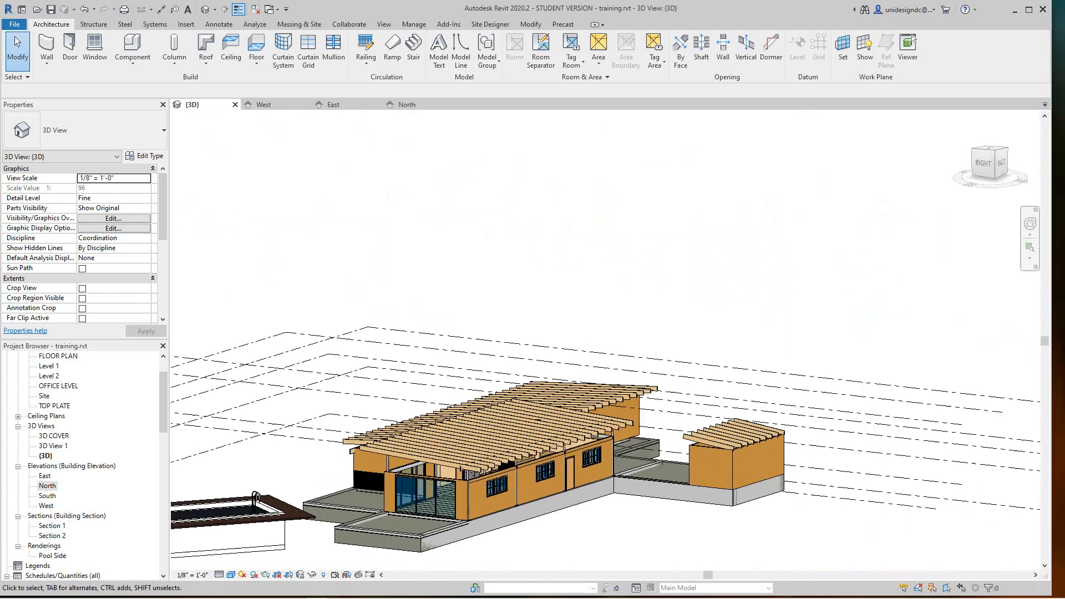
{"action": "scroll", "coordinate": [388, 477], "scroll_direction": "up", "scroll_amount": 10}
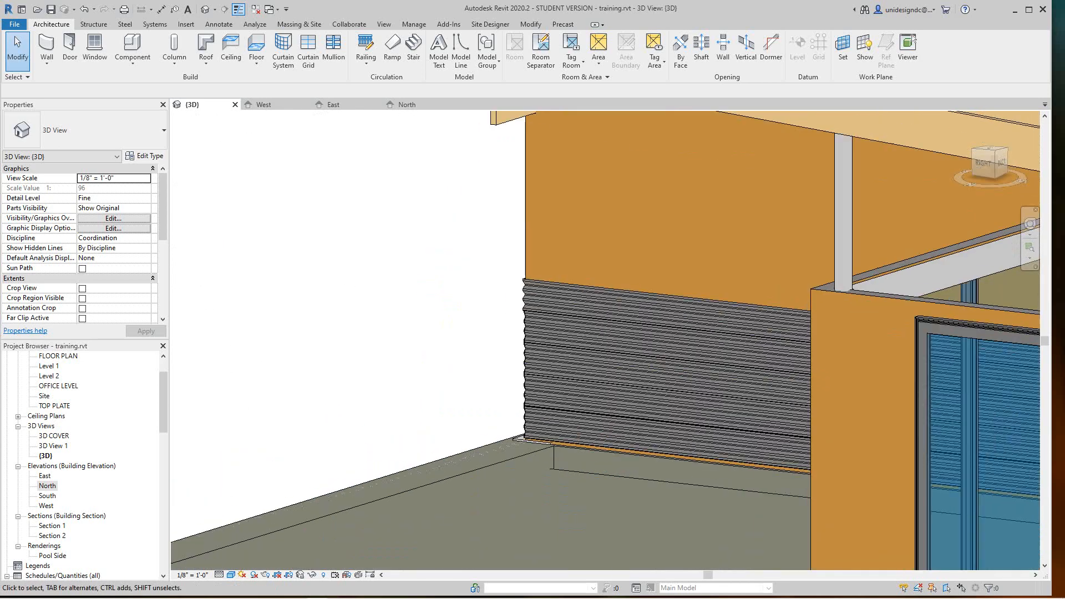
{"action": "scroll", "coordinate": [404, 412], "scroll_direction": "up", "scroll_amount": 3}
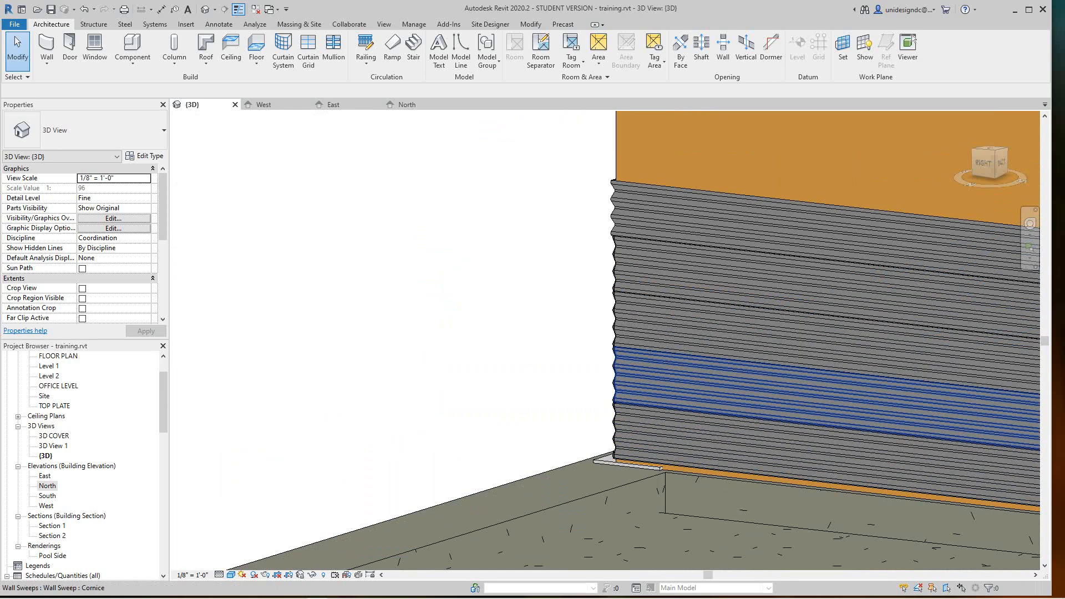
{"action": "scroll", "coordinate": [605, 340], "scroll_direction": "down", "scroll_amount": 8}
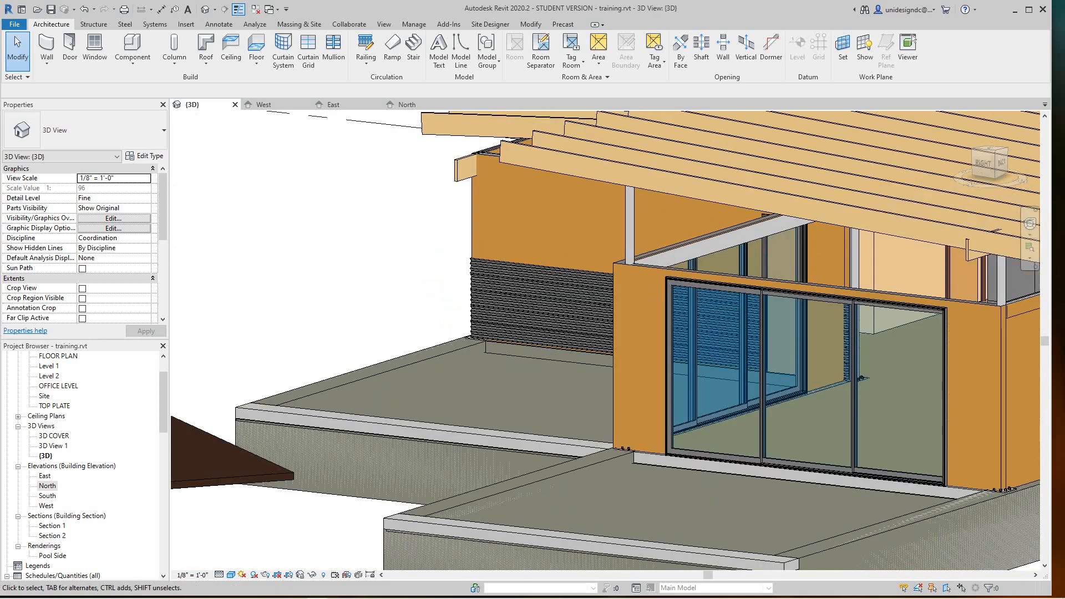
{"action": "scroll", "coordinate": [363, 345], "scroll_direction": "down", "scroll_amount": 4}
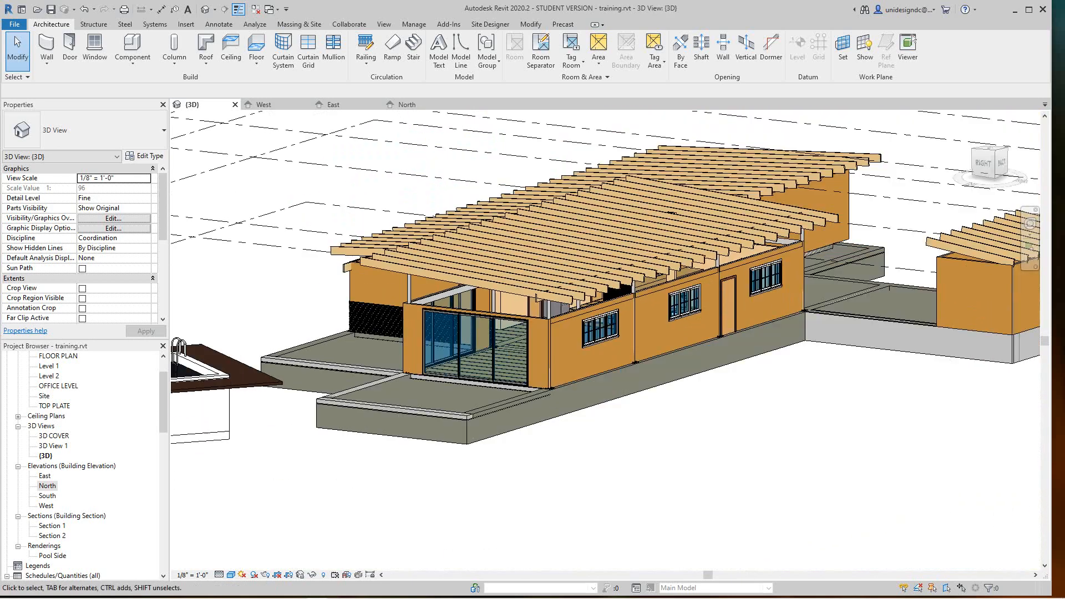
- Place a horizontal Cornice wall sweep along the base of the bare long west wall, about 1 inch above Level 1
{"action": "left_click", "coordinate": [46, 62]}
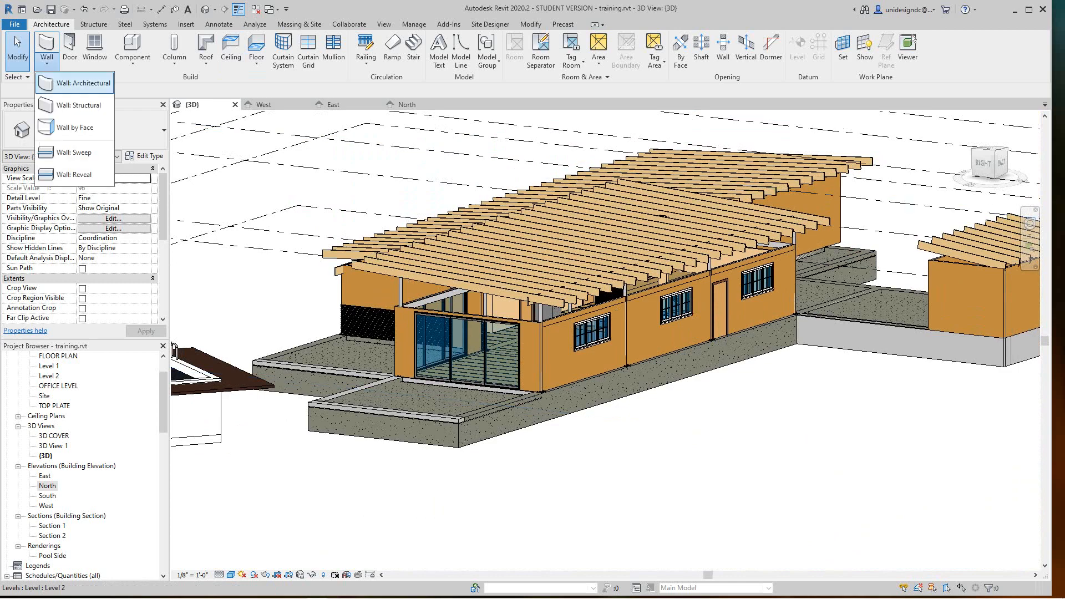
{"action": "left_click", "coordinate": [73, 152]}
{"action": "scroll", "coordinate": [544, 394], "scroll_direction": "up", "scroll_amount": 8}
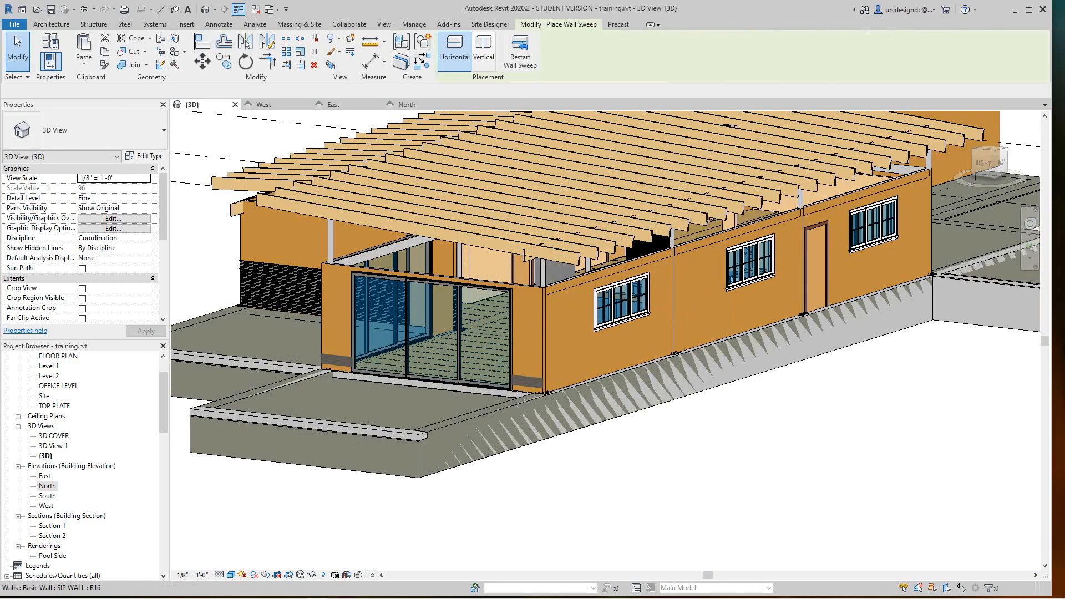
{"action": "scroll", "coordinate": [532, 411], "scroll_direction": "up", "scroll_amount": 5}
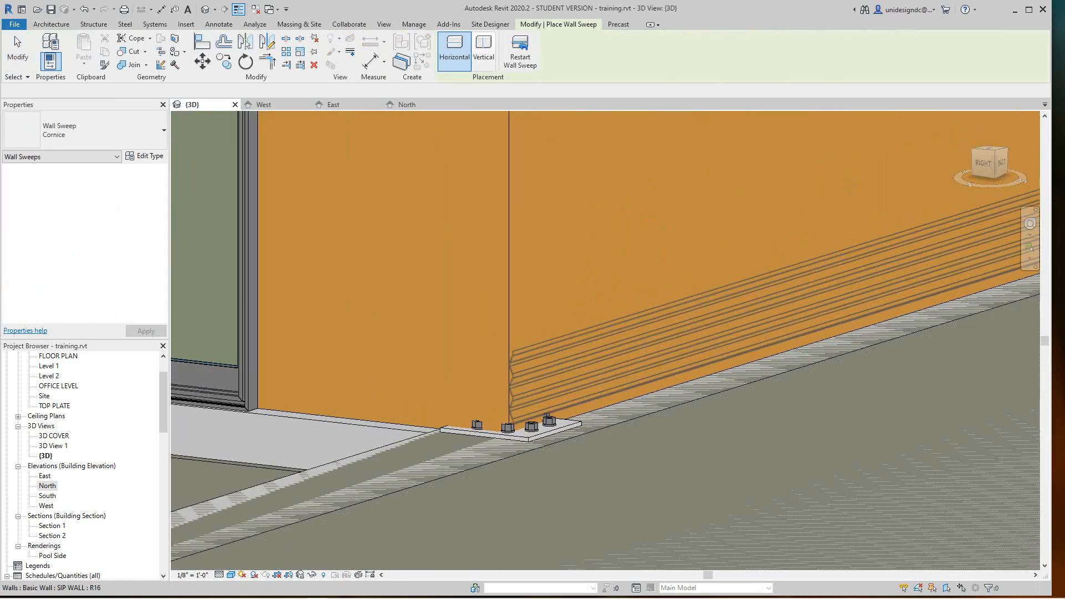
{"action": "key", "text": "Escape"}
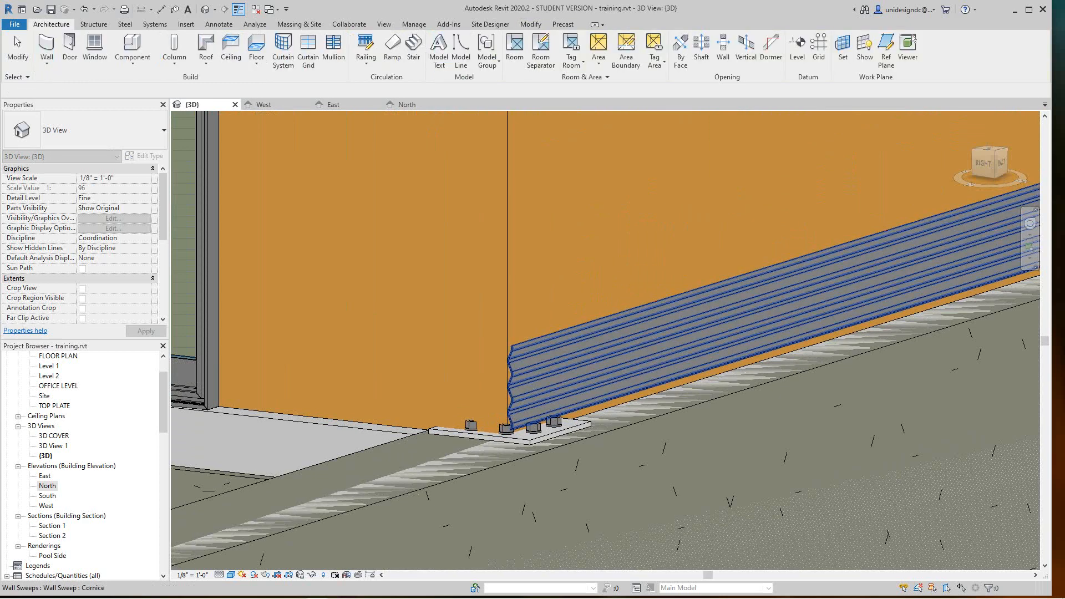
{"action": "scroll", "coordinate": [527, 346], "scroll_direction": "up", "scroll_amount": 1}
{"action": "left_click", "coordinate": [527, 346]}
{"action": "scroll", "coordinate": [524, 348], "scroll_direction": "down", "scroll_amount": 2}
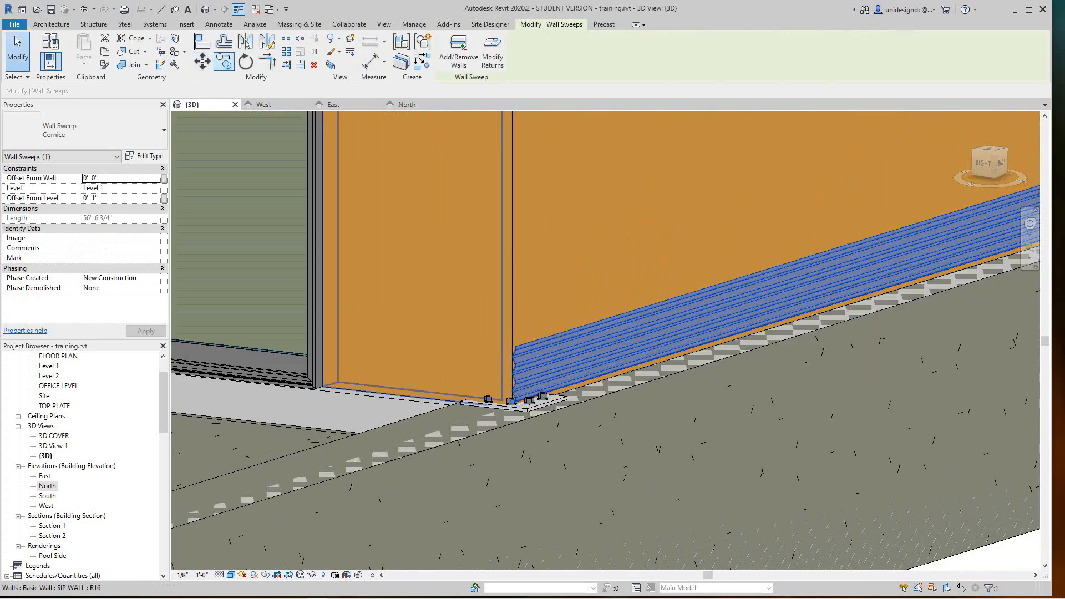
{"action": "scroll", "coordinate": [515, 397], "scroll_direction": "up", "scroll_amount": 7}
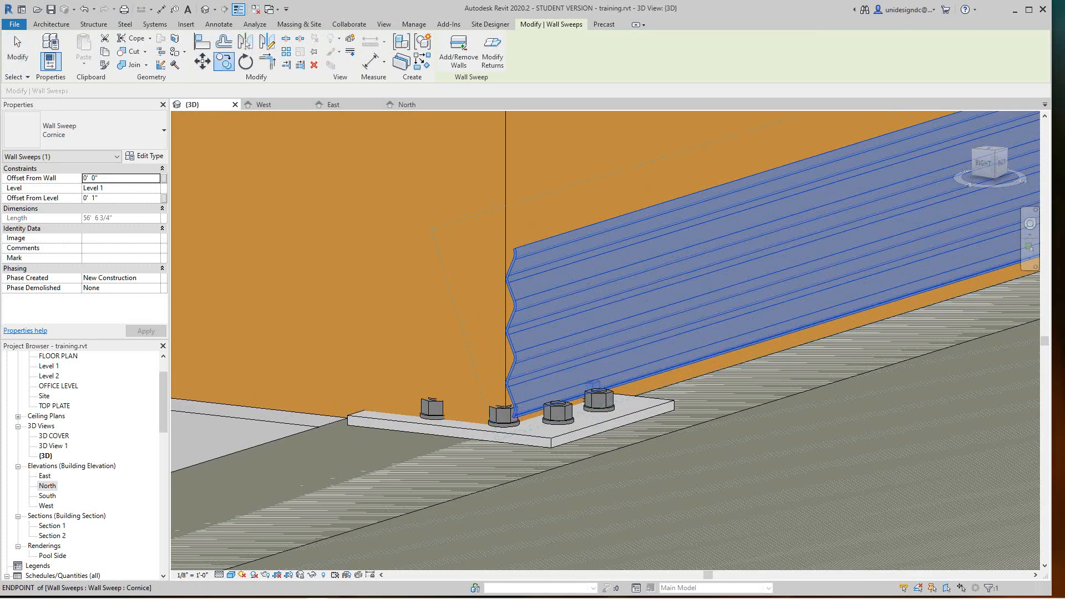
{"action": "left_click", "coordinate": [516, 416]}
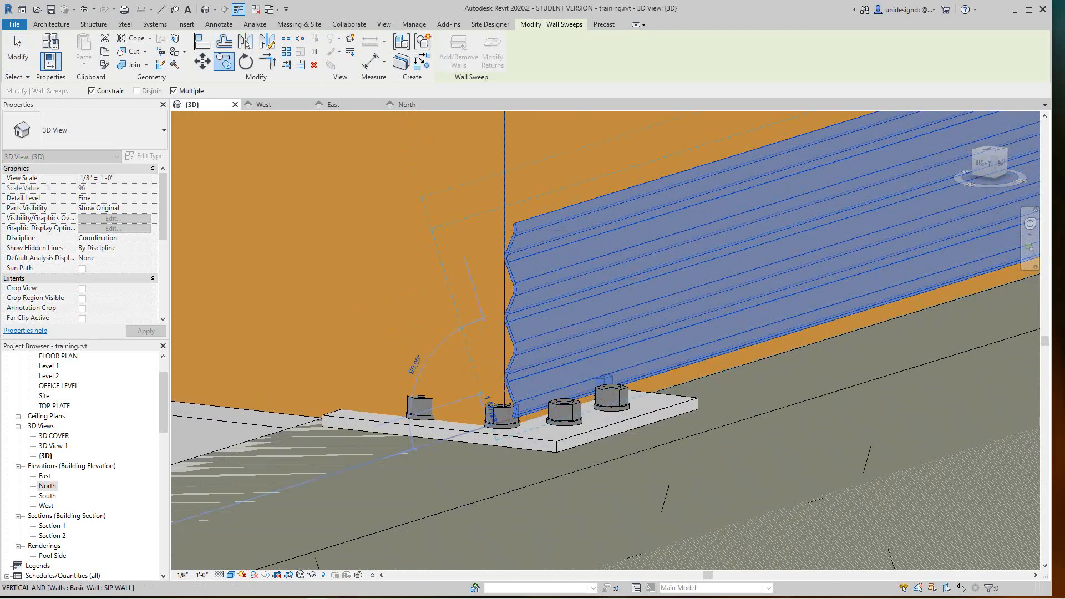
{"action": "left_click", "coordinate": [959, 575]}
{"action": "scroll", "coordinate": [801, 450], "scroll_direction": "down", "scroll_amount": 3}
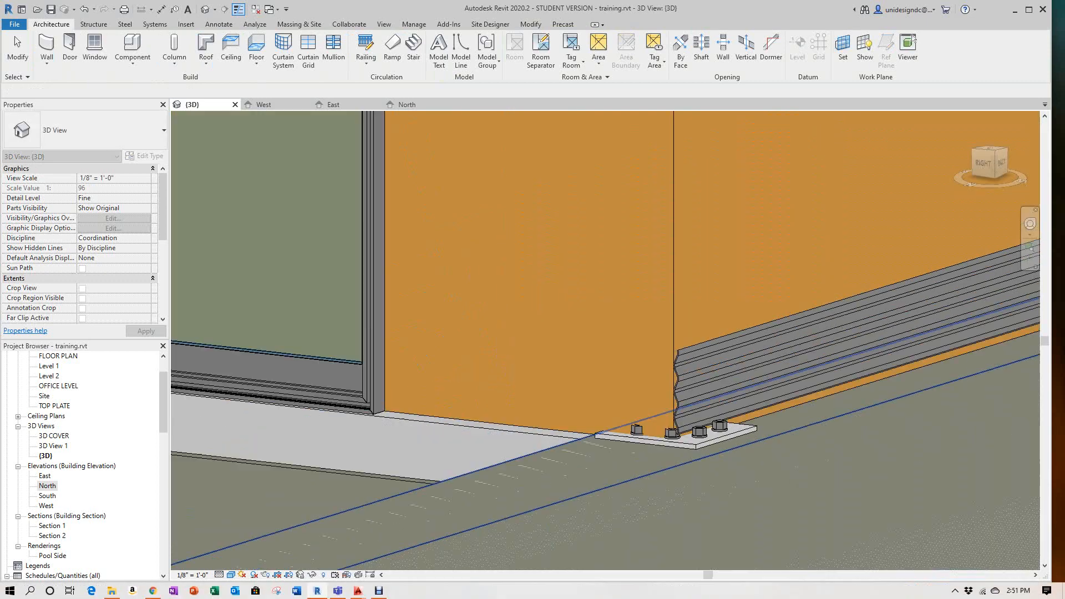
{"action": "scroll", "coordinate": [638, 436], "scroll_direction": "down", "scroll_amount": 8}
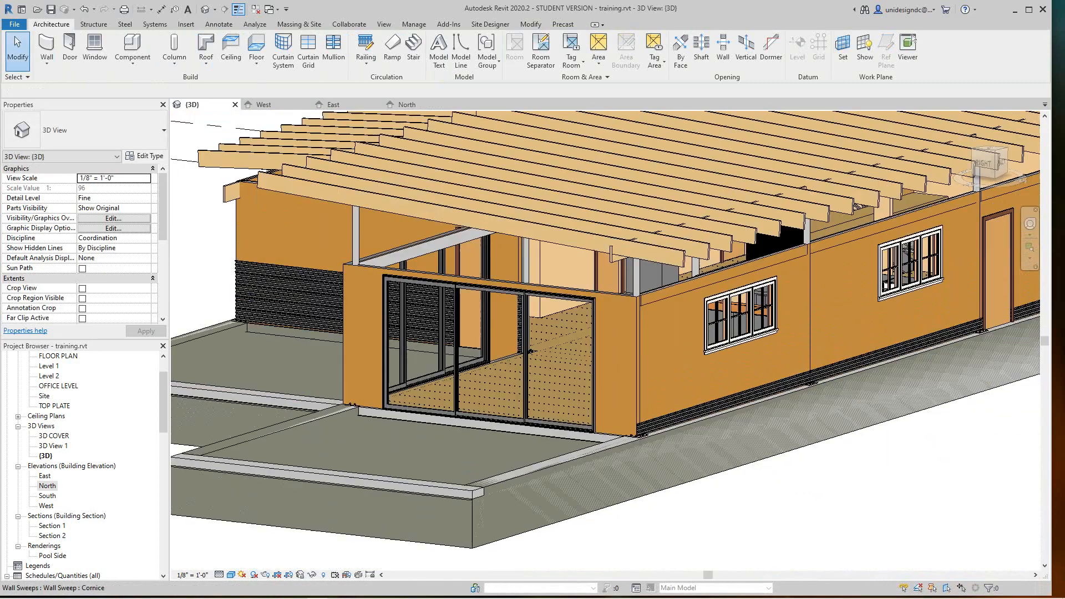
{"action": "scroll", "coordinate": [648, 427], "scroll_direction": "down", "scroll_amount": 2}
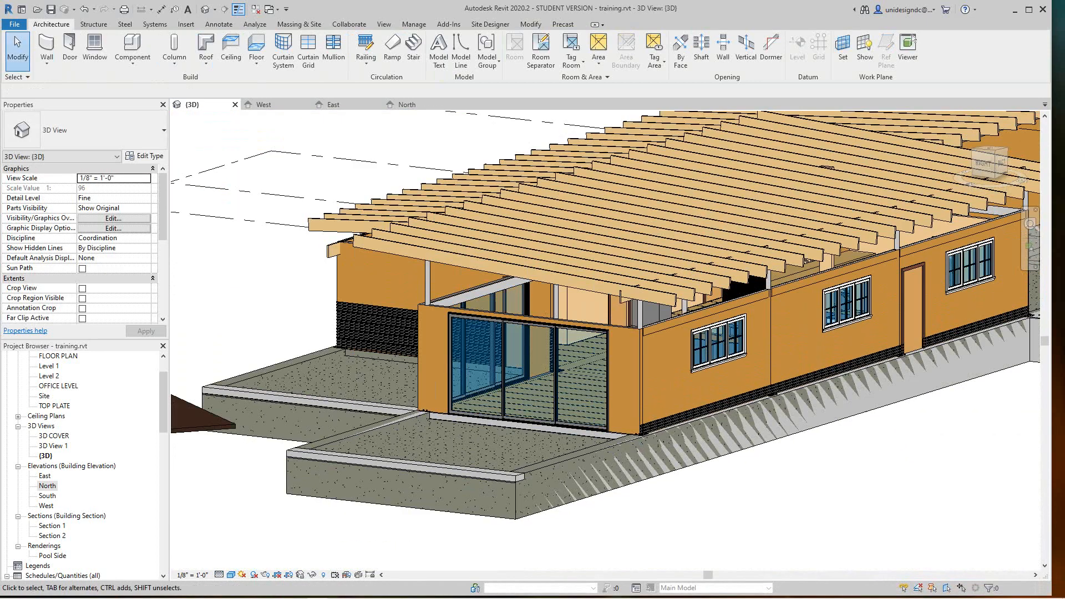
- In the West elevation, copy the base cornice sweep upward four times, stacking the copies edge to edge up to the window sills
{"action": "double_click", "coordinate": [46, 506]}
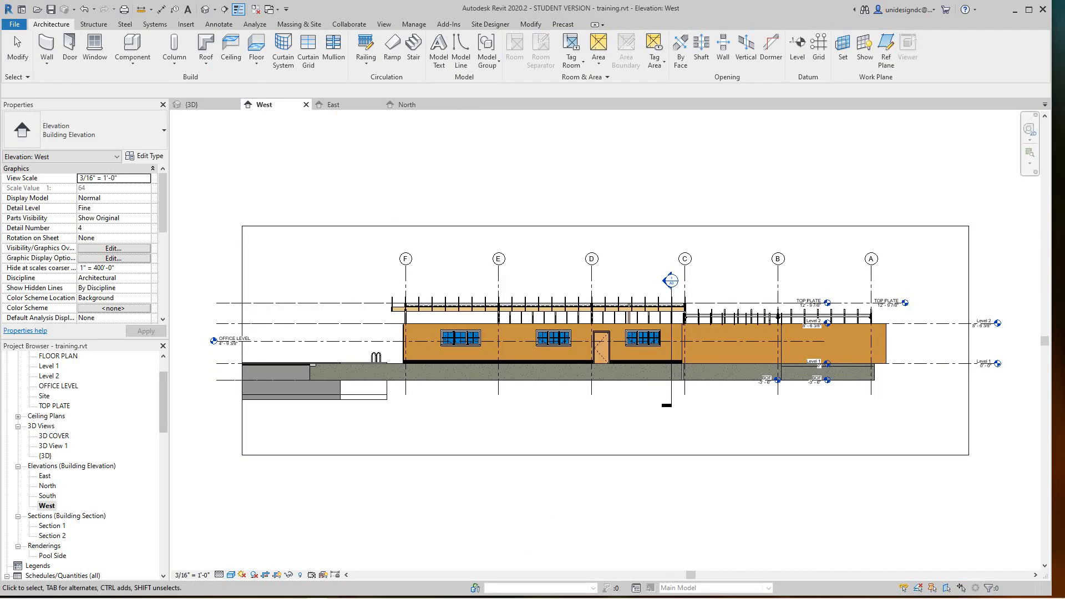
{"action": "scroll", "coordinate": [402, 361], "scroll_direction": "up", "scroll_amount": 10}
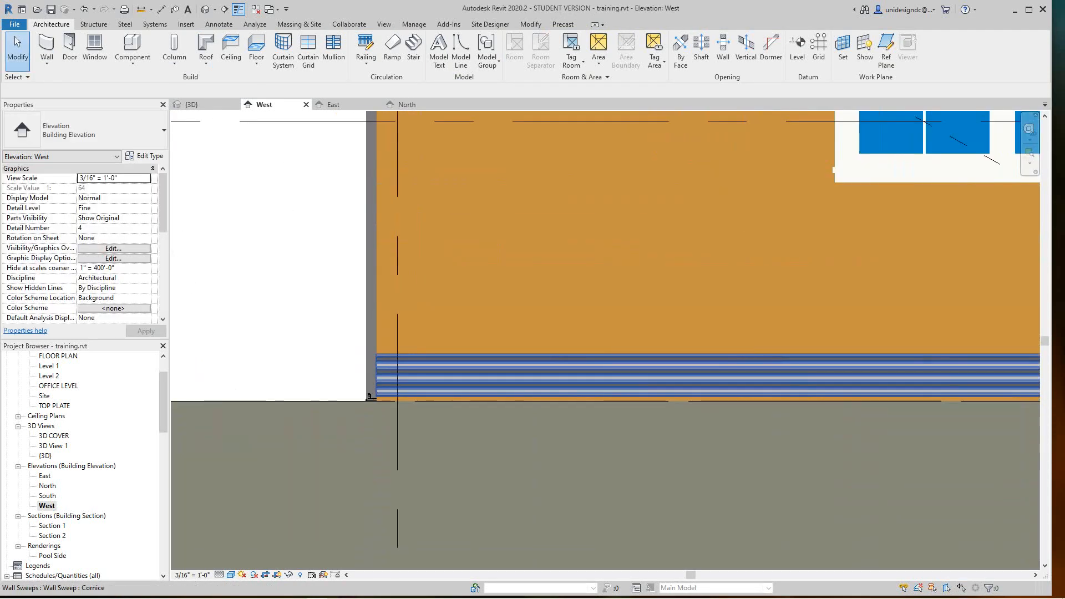
{"action": "left_click", "coordinate": [403, 366]}
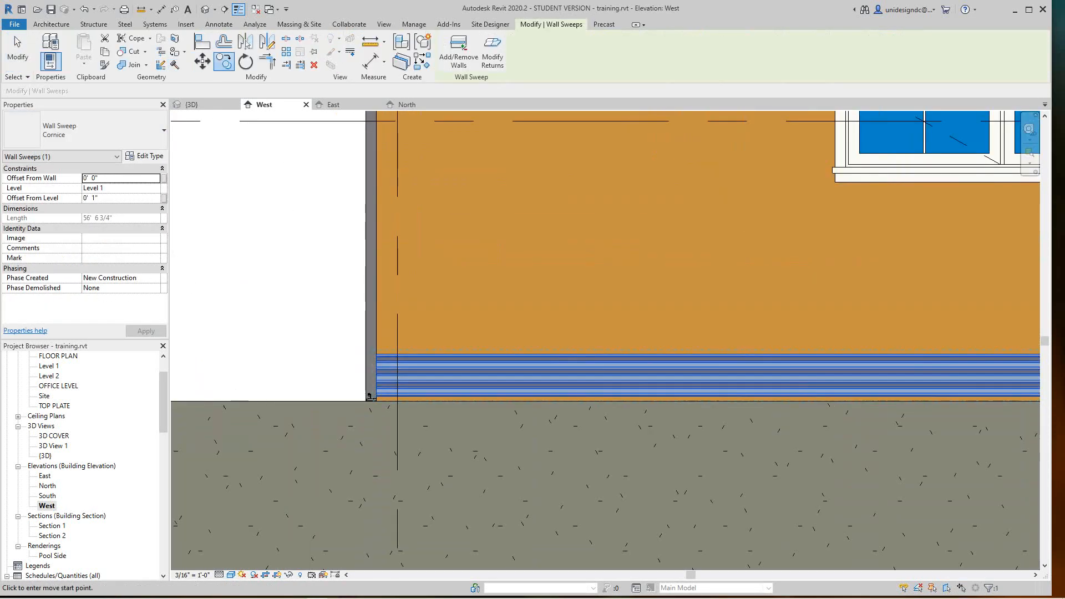
{"action": "scroll", "coordinate": [438, 473], "scroll_direction": "up", "scroll_amount": 3}
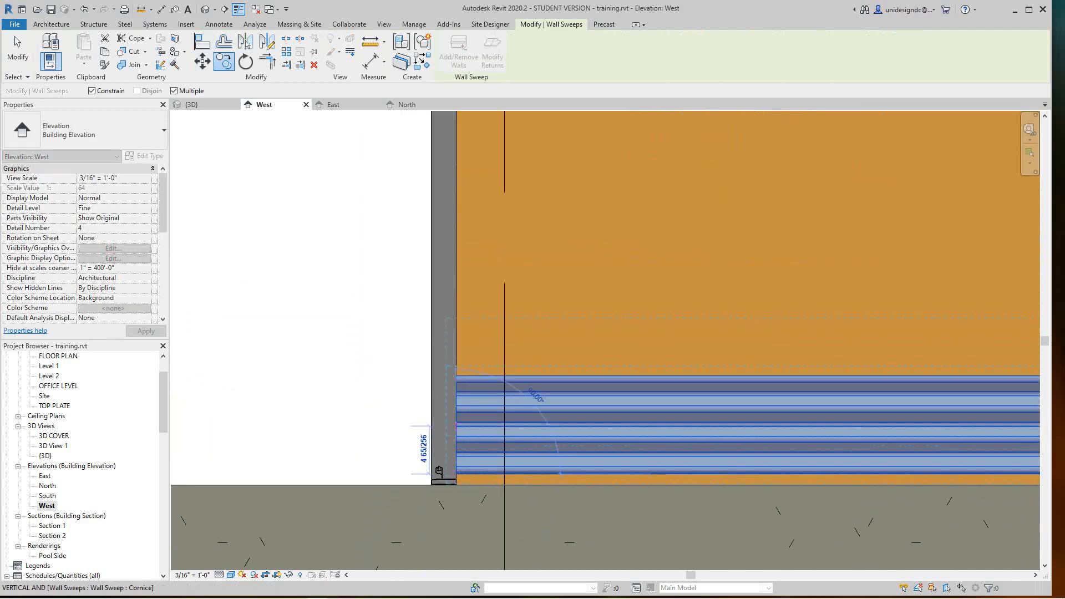
{"action": "left_click", "coordinate": [455, 376]}
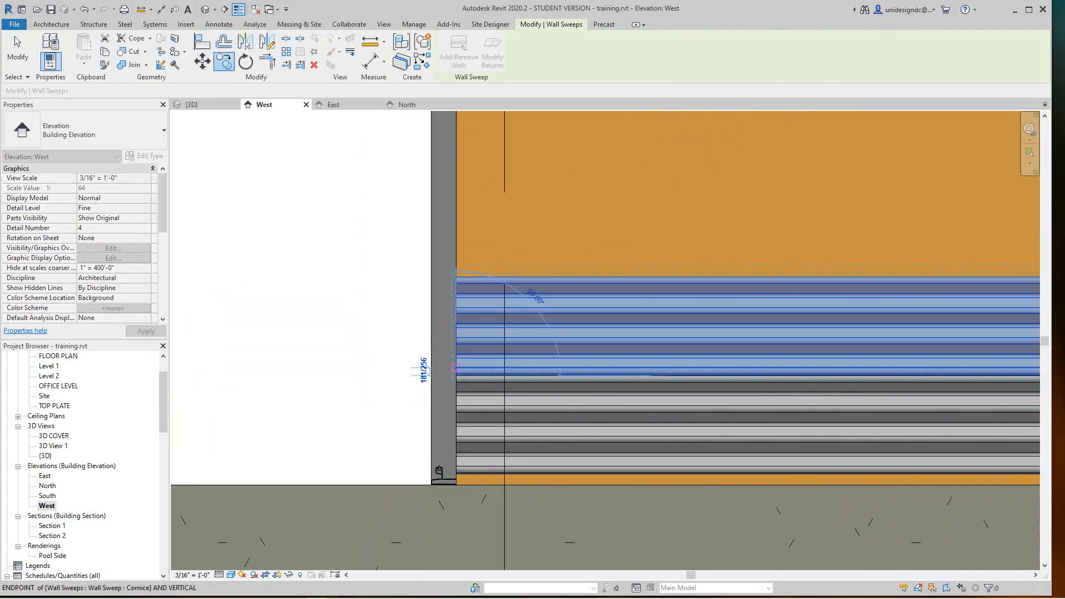
{"action": "left_click", "coordinate": [456, 277]}
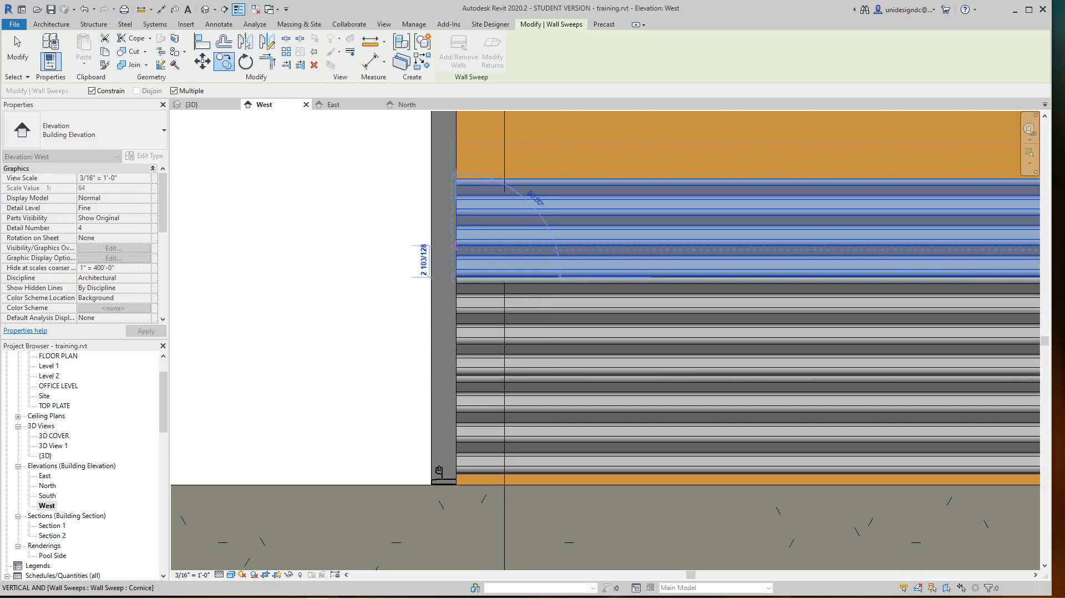
{"action": "middle_click_drag", "start_coordinate": [456, 246], "coordinate": [459, 343]}
{"action": "left_click", "coordinate": [458, 275]}
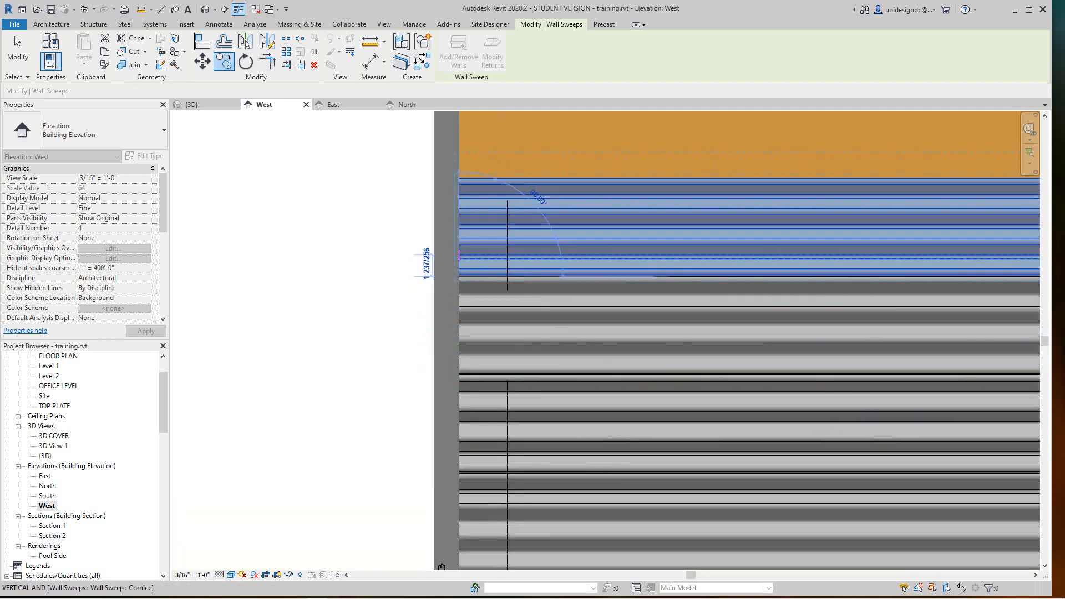
{"action": "middle_click_drag", "start_coordinate": [458, 177], "coordinate": [480, 343]}
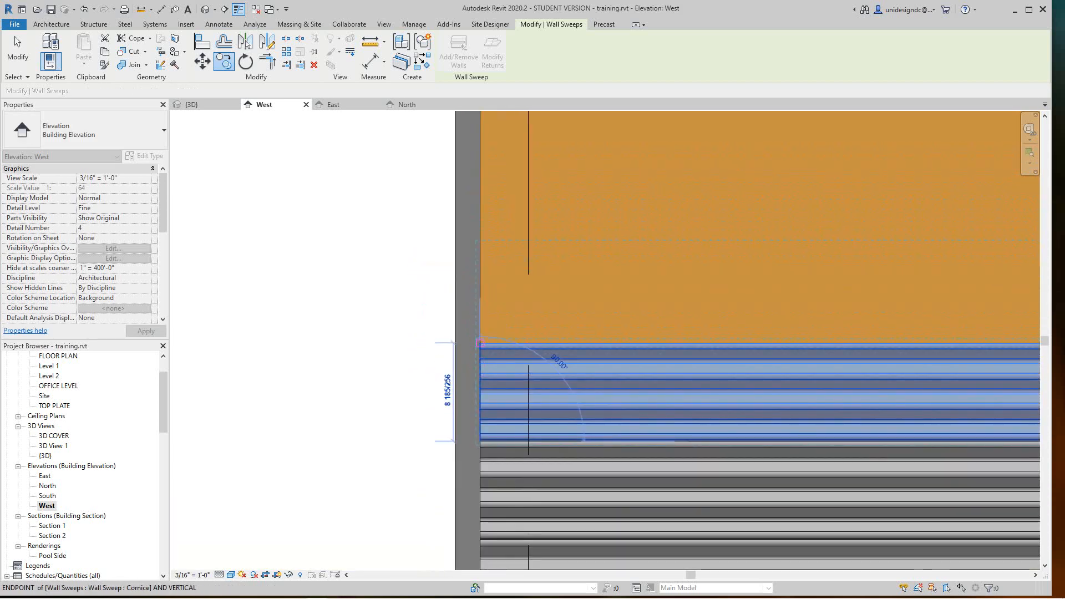
{"action": "left_click", "coordinate": [480, 342]}
{"action": "scroll", "coordinate": [480, 342], "scroll_direction": "down", "scroll_amount": 5}
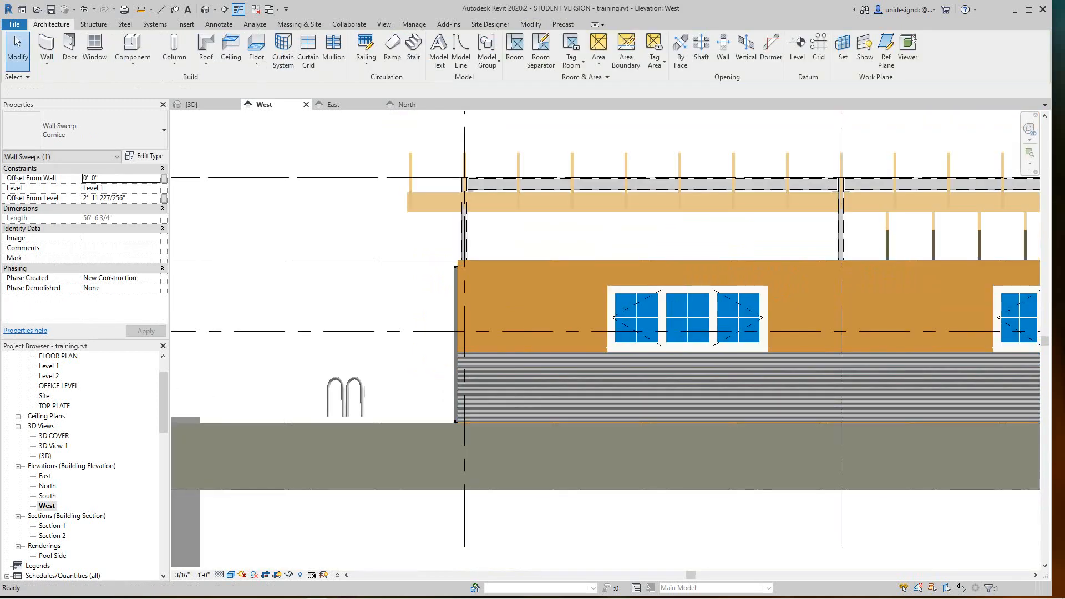
{"action": "scroll", "coordinate": [483, 419], "scroll_direction": "up", "scroll_amount": 1}
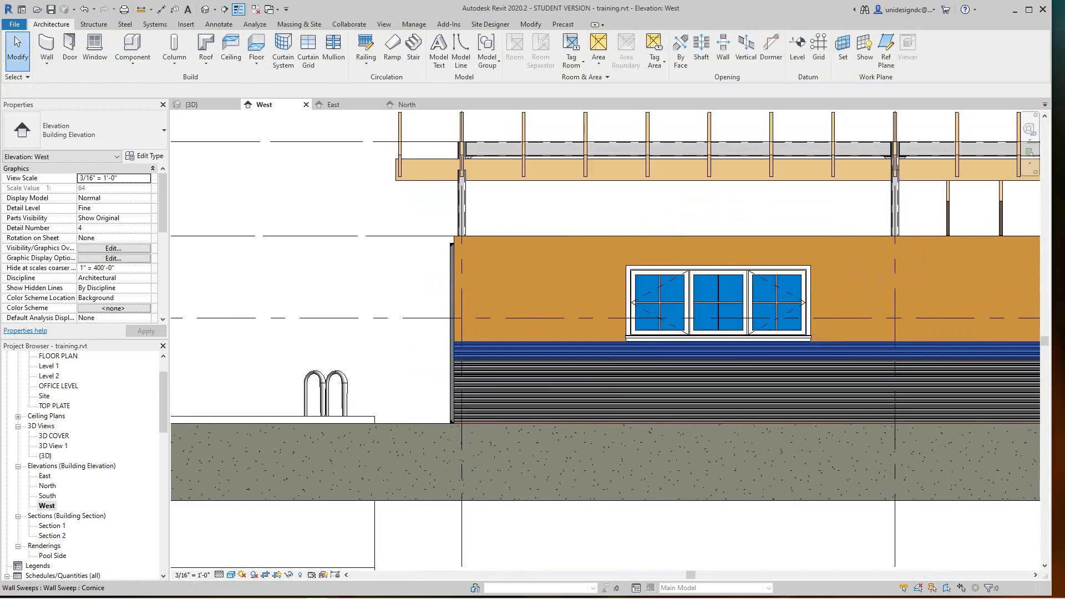
- Check the stacked cladding across the whole West elevation and in the 3D view, including the corner by the sliding doors
{"action": "scroll", "coordinate": [527, 419], "scroll_direction": "down", "scroll_amount": 5}
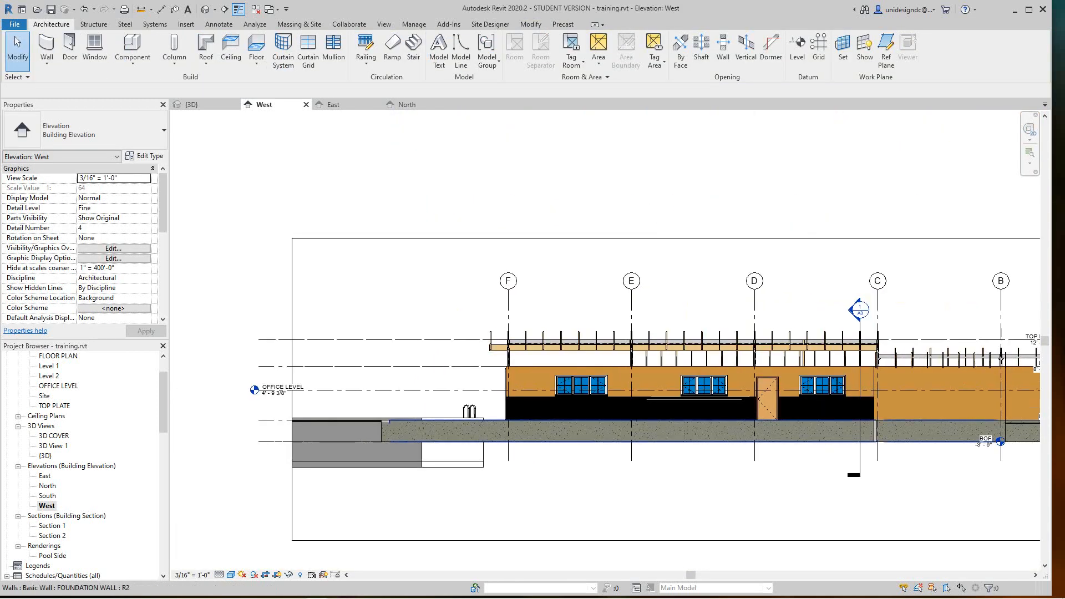
{"action": "scroll", "coordinate": [548, 464], "scroll_direction": "down", "scroll_amount": 5}
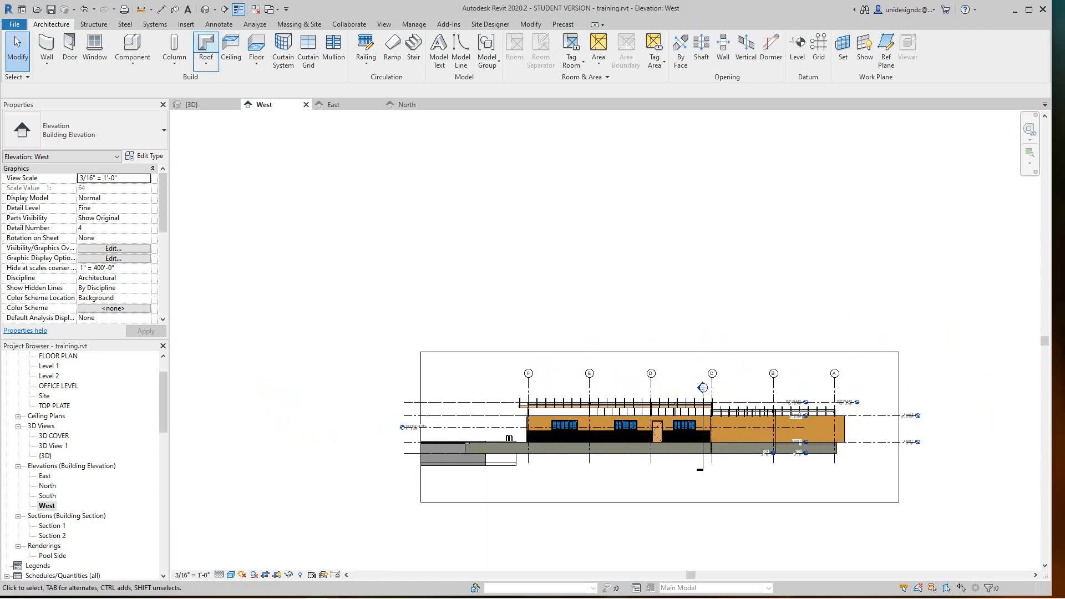
{"action": "left_click", "coordinate": [205, 9]}
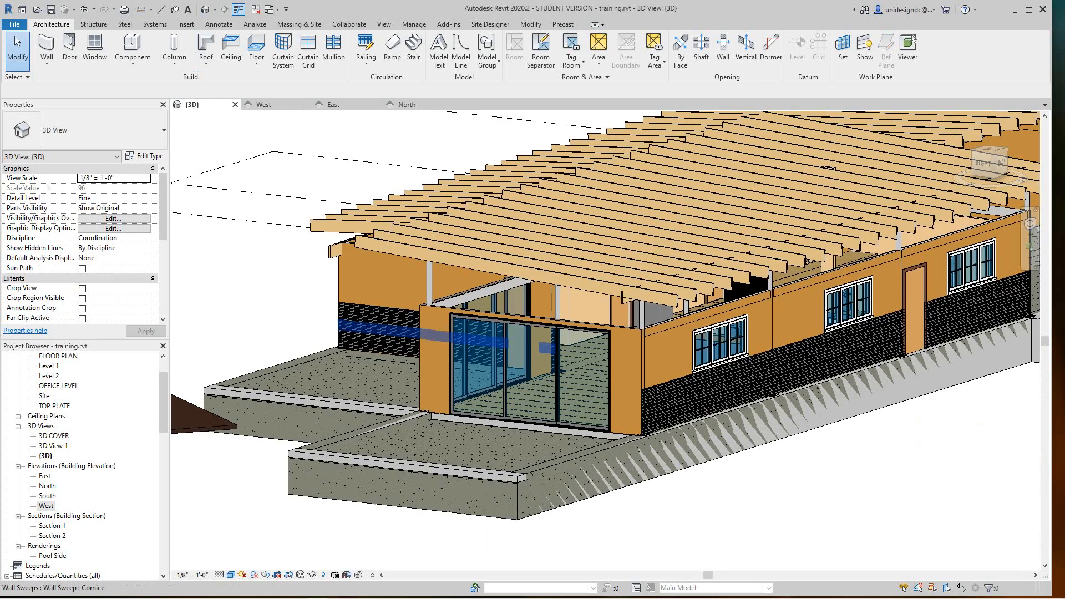
{"action": "scroll", "coordinate": [352, 351], "scroll_direction": "up", "scroll_amount": 5}
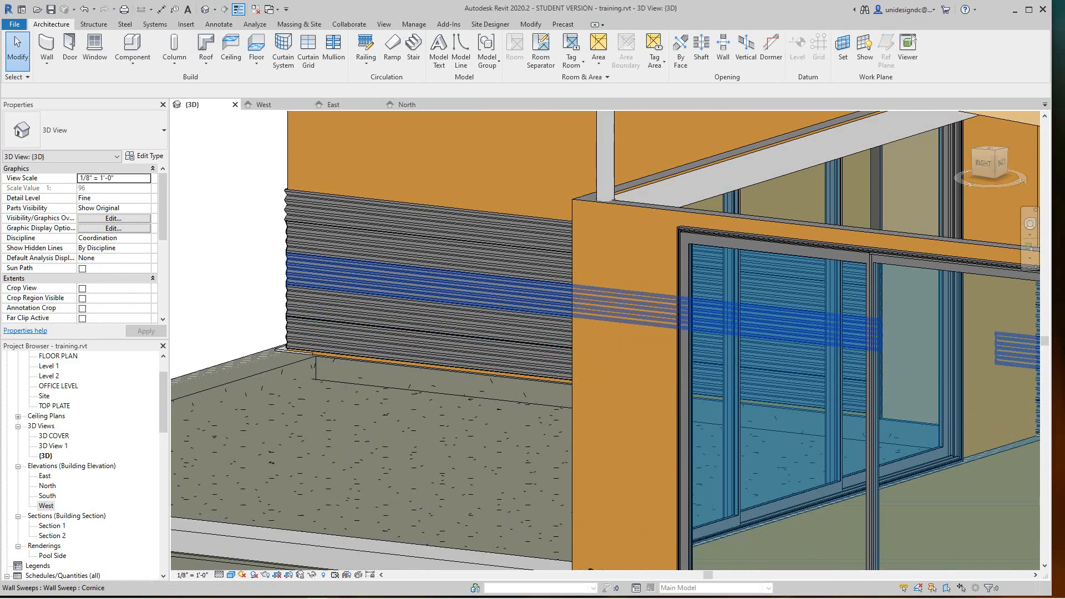
{"action": "scroll", "coordinate": [369, 221], "scroll_direction": "down", "scroll_amount": 8}
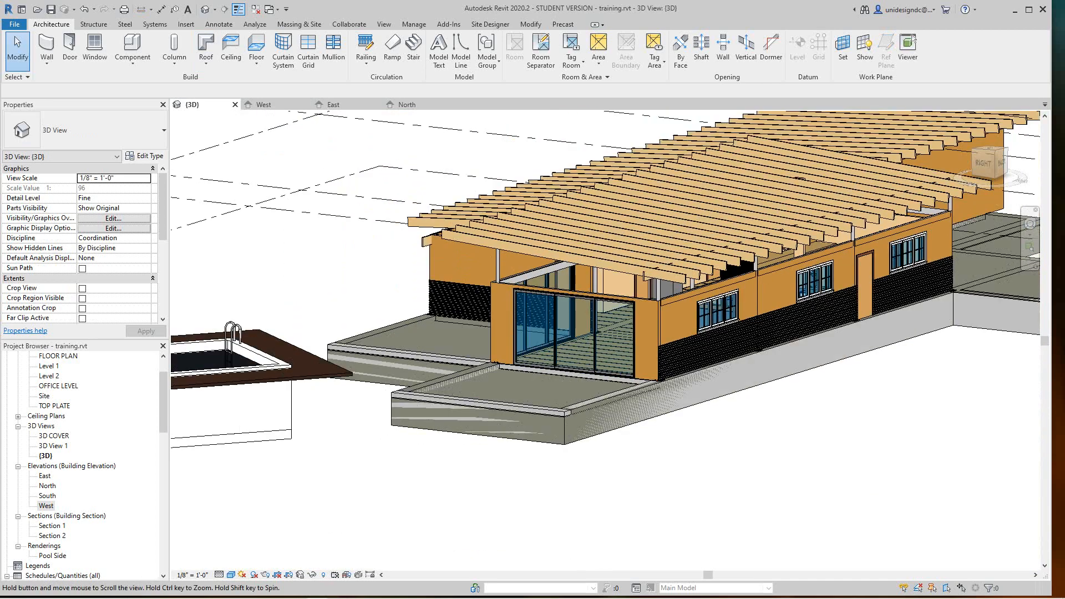
{"action": "scroll", "coordinate": [912, 462], "scroll_direction": "down", "scroll_amount": 2}
{"action": "scroll", "coordinate": [912, 462], "scroll_direction": "up", "scroll_amount": 1}
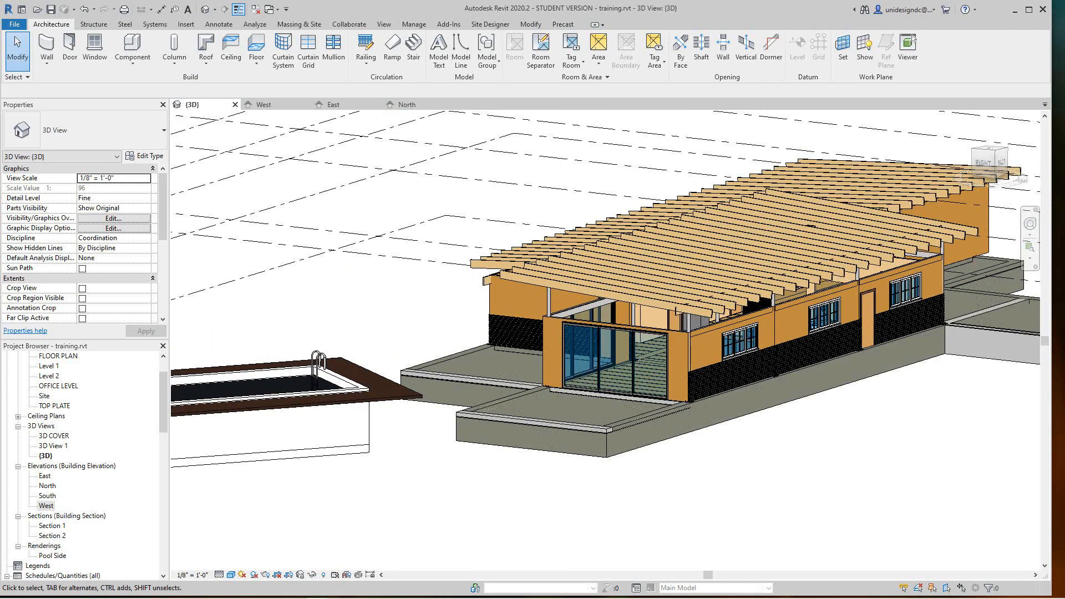
- Examine the back of the building in 3D for exterior walls still lacking corrugated cladding
{"action": "middle_click_drag", "start_coordinate": [913, 461], "coordinate": [601, 478], "text": "shift"}
{"action": "scroll", "coordinate": [687, 421], "scroll_direction": "down", "scroll_amount": 3}
{"action": "scroll", "coordinate": [687, 422], "scroll_direction": "up", "scroll_amount": 1}
{"action": "middle_click_drag", "start_coordinate": [686, 422], "coordinate": [854, 440]}
{"action": "scroll", "coordinate": [620, 297], "scroll_direction": "up", "scroll_amount": 5}
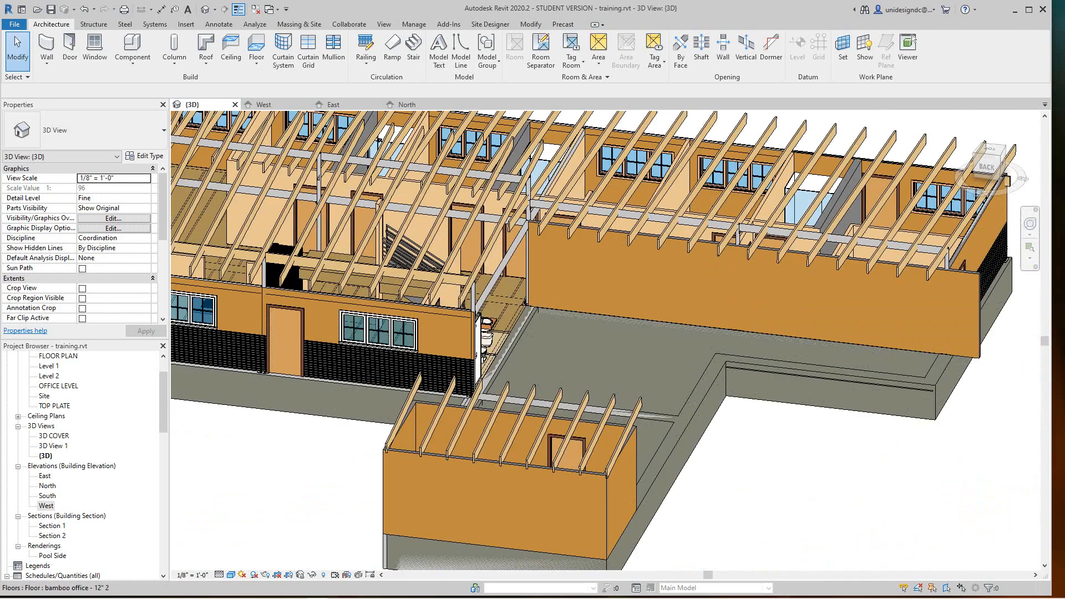
{"action": "scroll", "coordinate": [494, 323], "scroll_direction": "down", "scroll_amount": 2}
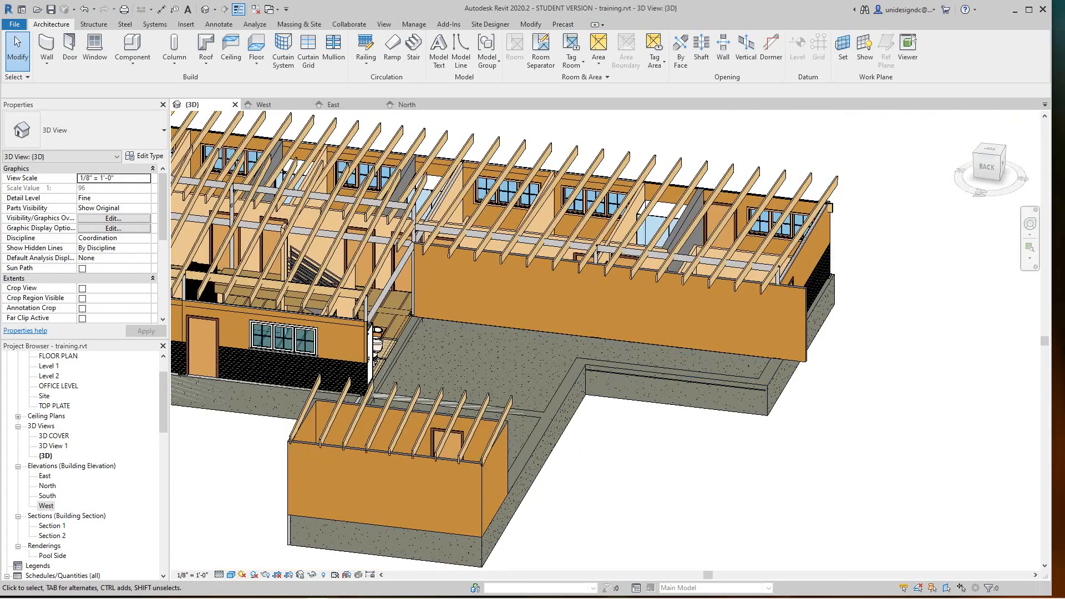
{"action": "scroll", "coordinate": [856, 400], "scroll_direction": "up", "scroll_amount": 2}
{"action": "scroll", "coordinate": [856, 400], "scroll_direction": "down", "scroll_amount": 2}
{"action": "scroll", "coordinate": [582, 389], "scroll_direction": "up", "scroll_amount": 1}
{"action": "middle_click_drag", "start_coordinate": [582, 388], "coordinate": [590, 337]}
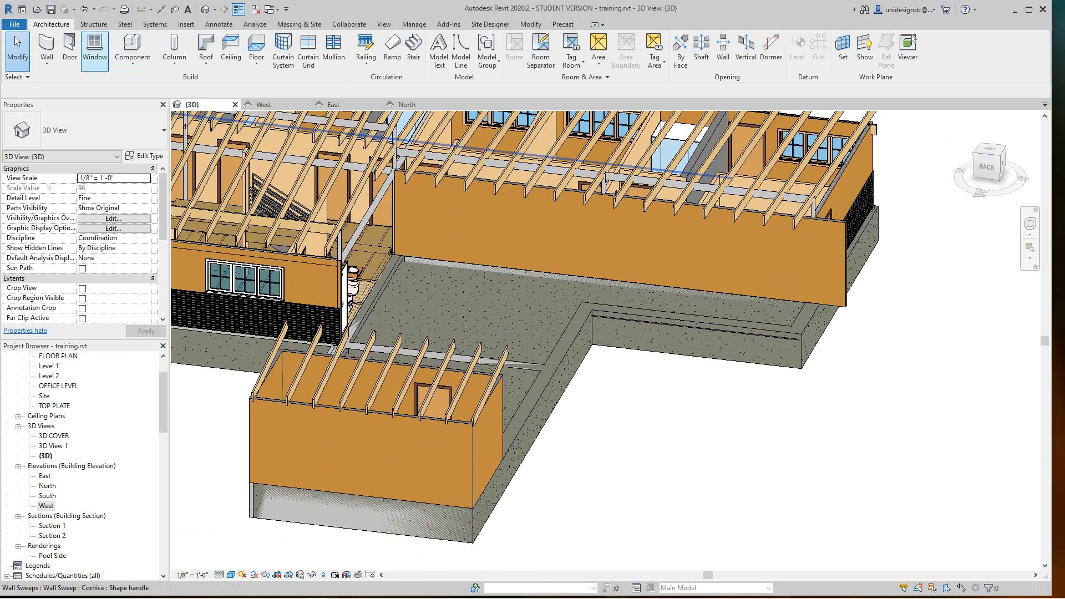
{"action": "left_click", "coordinate": [46, 63]}
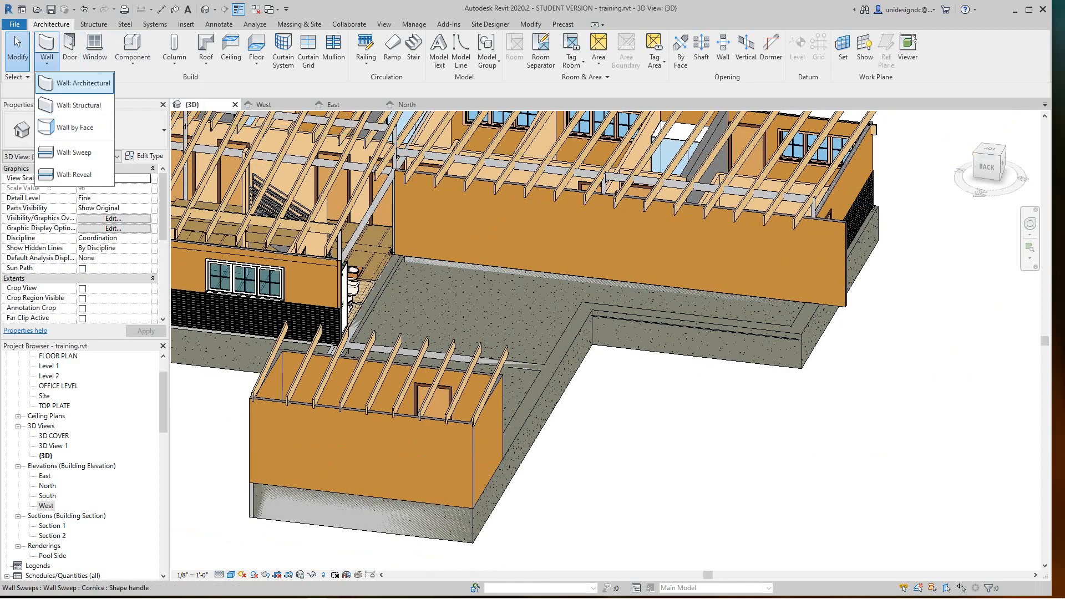
{"action": "key", "text": "Escape"}
{"action": "left_click", "coordinate": [47, 44]}
{"action": "scroll", "coordinate": [333, 183], "scroll_direction": "up", "scroll_amount": 2}
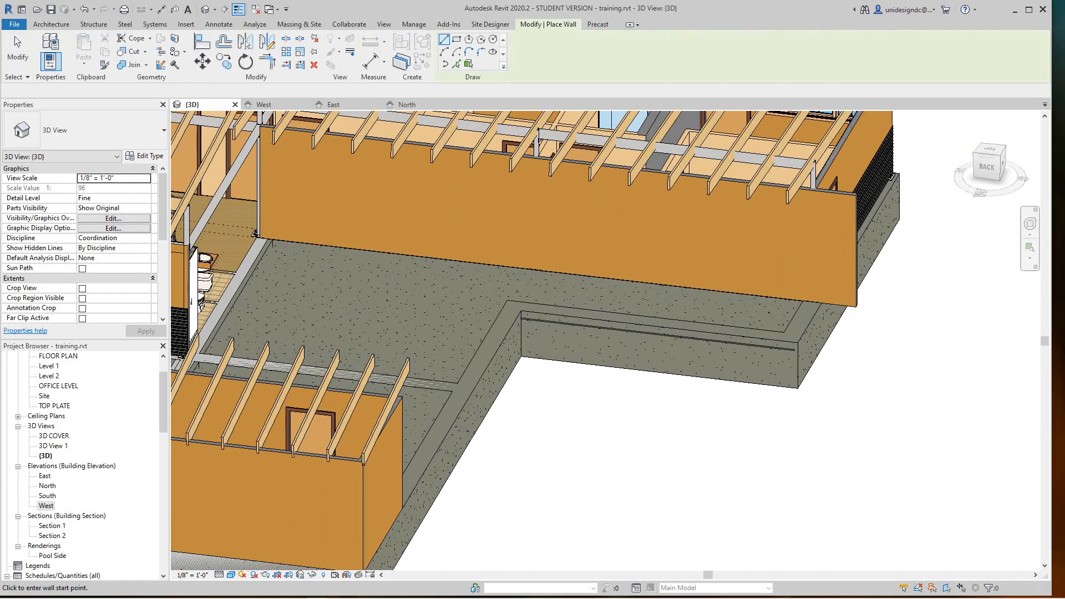
{"action": "left_click", "coordinate": [51, 24]}
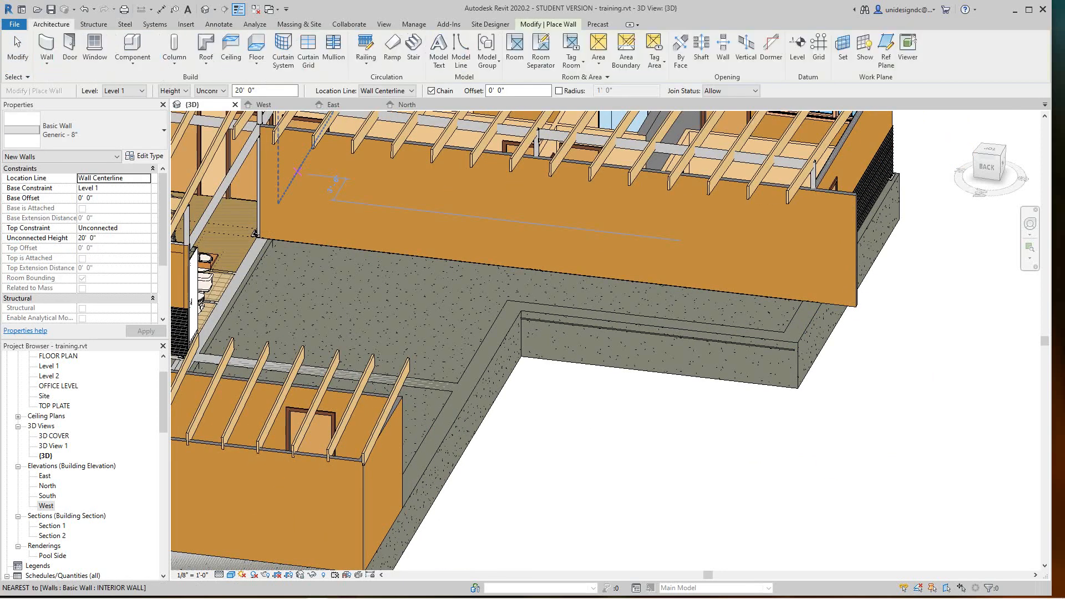
- Try a horizontal wall reveal along the base of the bare recessed back wall and undo it
{"action": "left_click", "coordinate": [47, 63]}
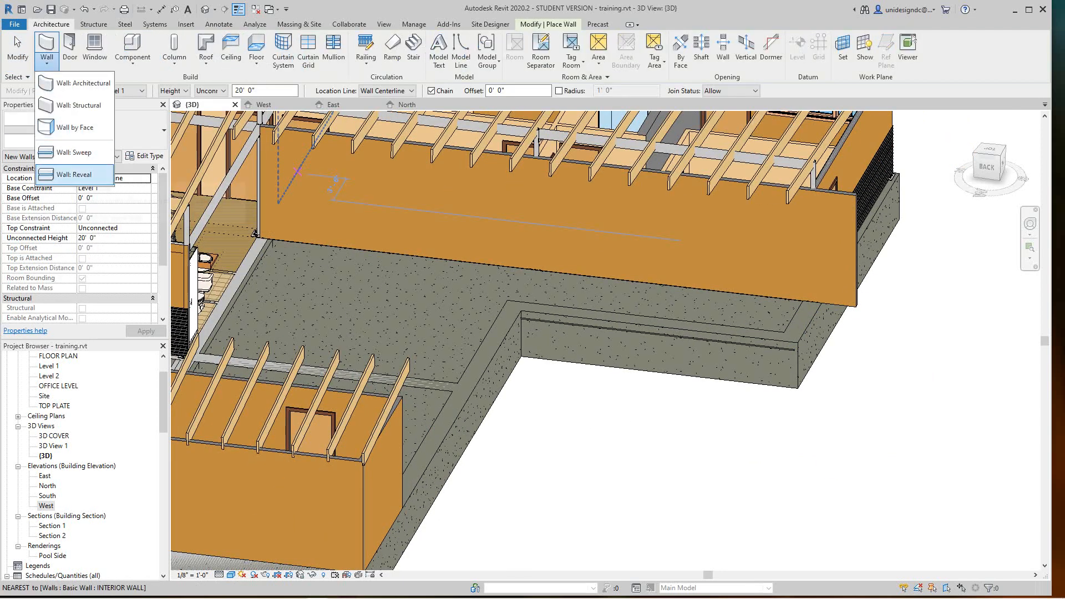
{"action": "left_click", "coordinate": [74, 175]}
{"action": "scroll", "coordinate": [804, 300], "scroll_direction": "up", "scroll_amount": 3}
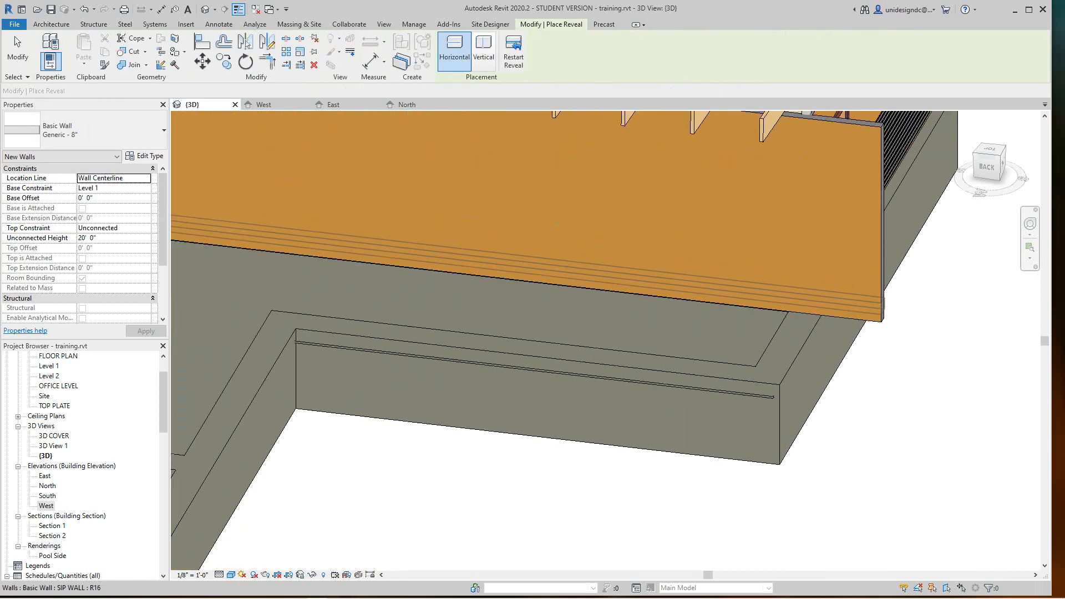
{"action": "left_click", "coordinate": [815, 314]}
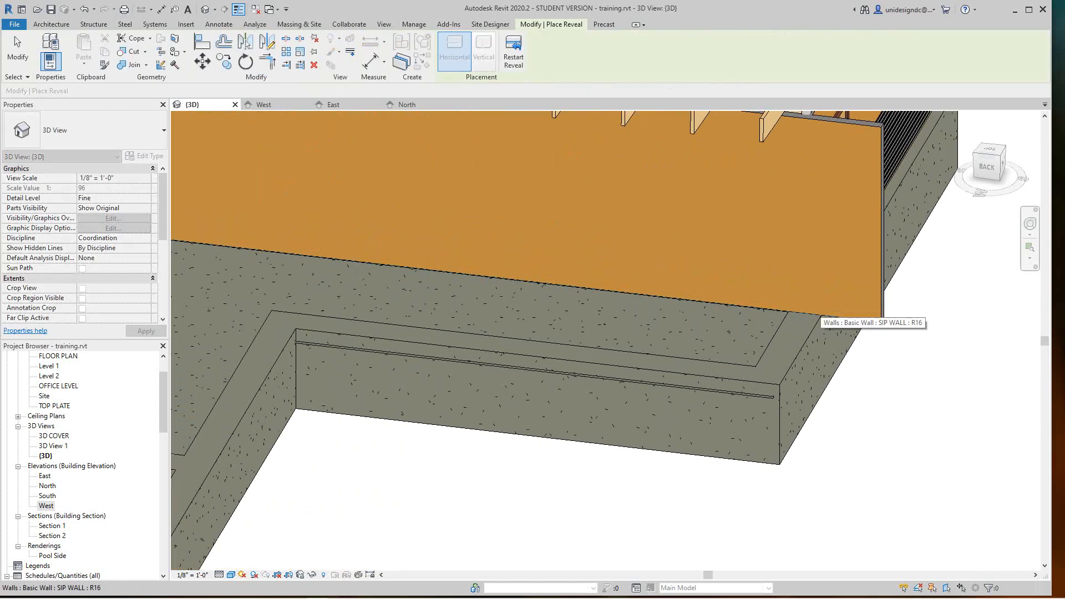
{"action": "key", "text": "Escape"}
{"action": "scroll", "coordinate": [820, 322], "scroll_direction": "down", "scroll_amount": 3}
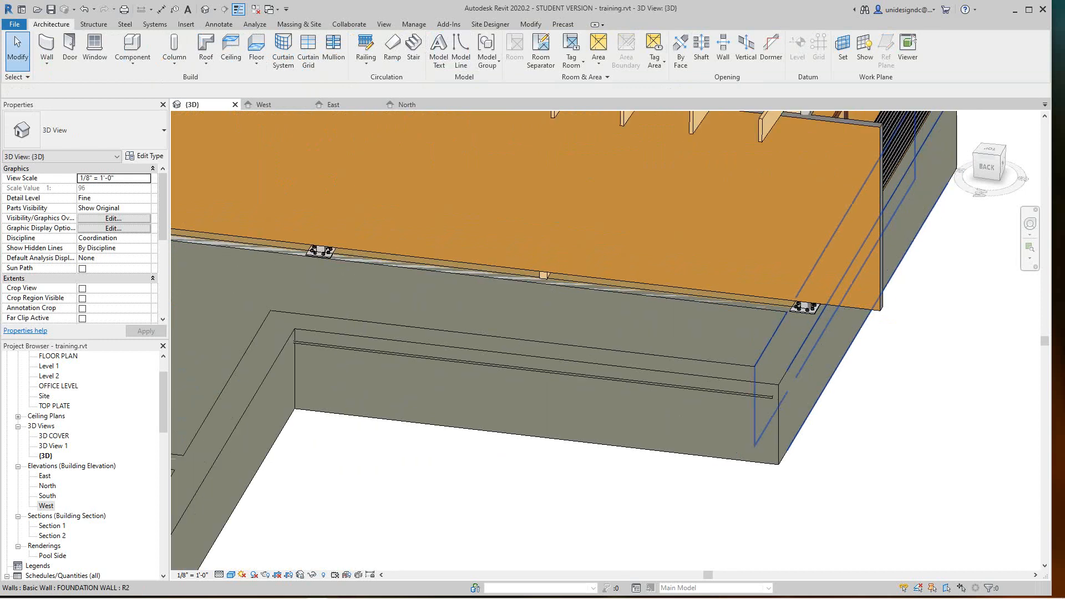
{"action": "left_click", "coordinate": [83, 9]}
- Place a horizontal Cornice wall sweep low on the bare recessed back wall, 10 inches above Level 1
{"action": "scroll", "coordinate": [821, 319], "scroll_direction": "up", "scroll_amount": 2}
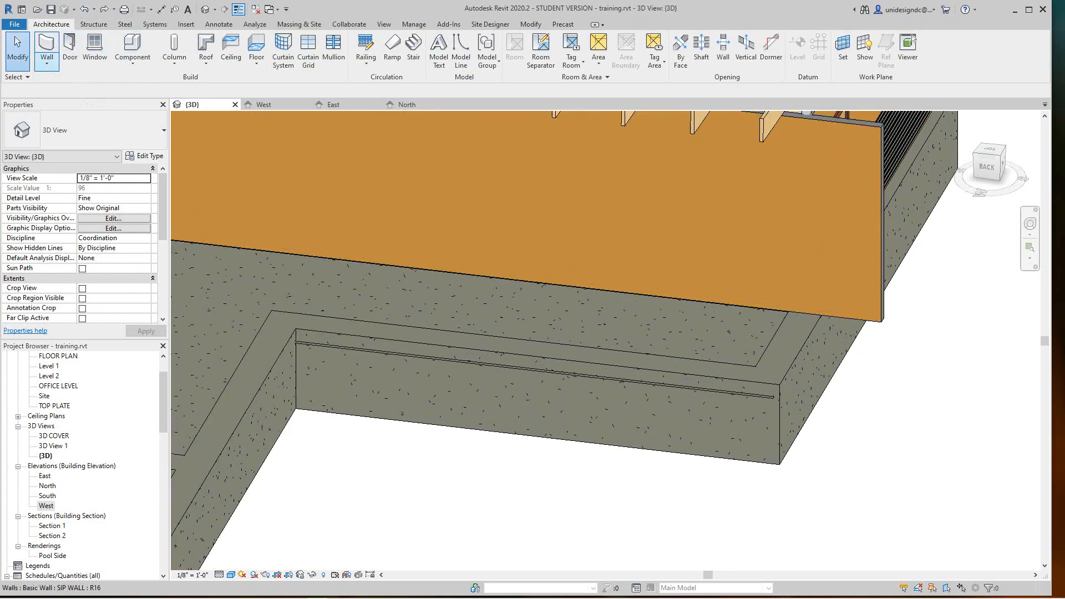
{"action": "left_click", "coordinate": [47, 62]}
{"action": "left_click", "coordinate": [74, 152]}
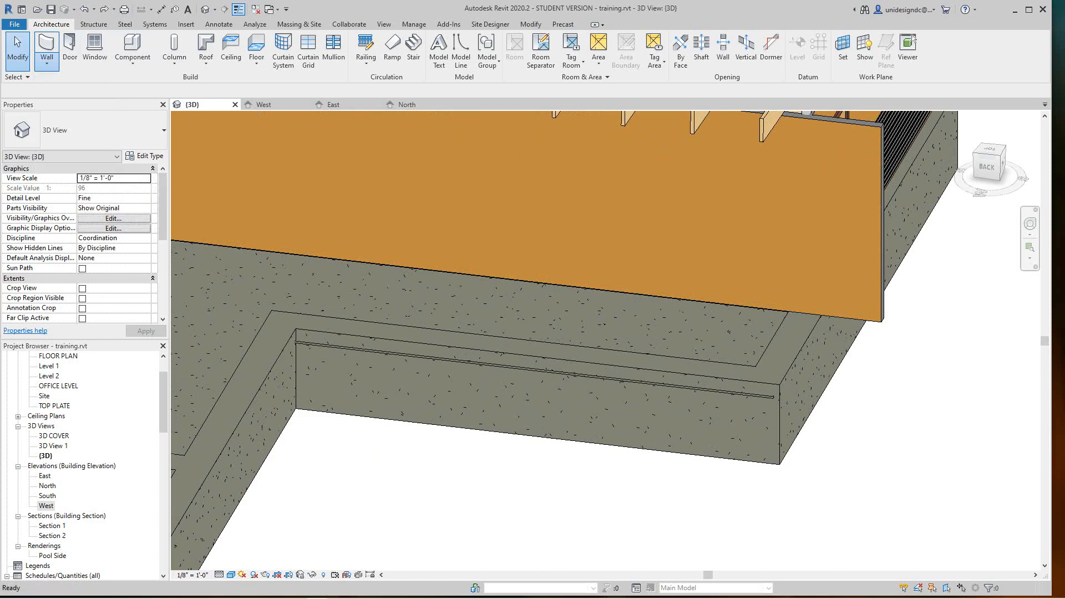
{"action": "key", "text": "Escape"}
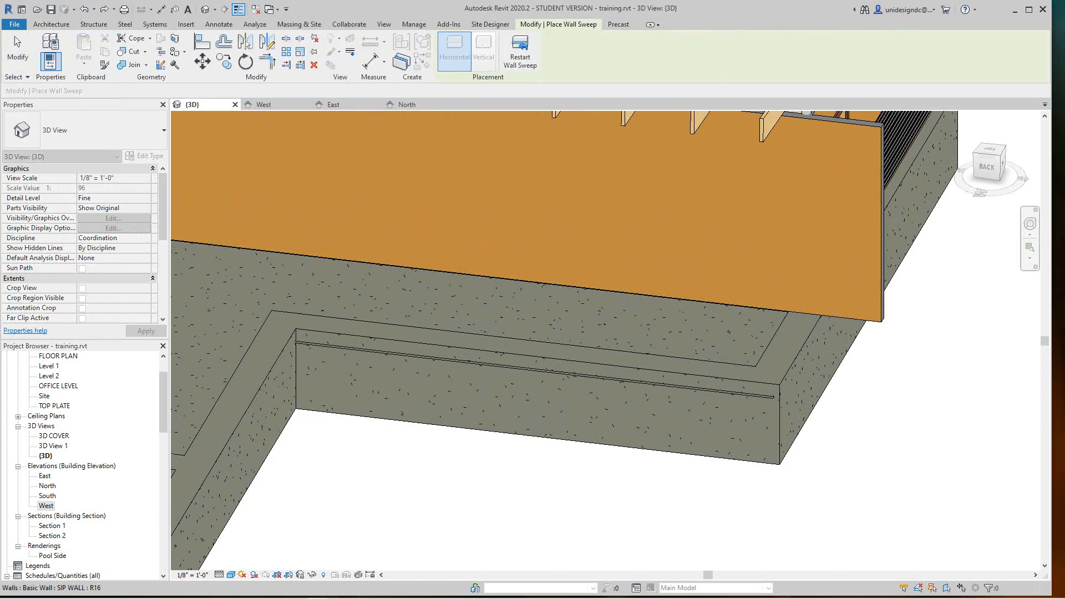
{"action": "key", "text": "Escape"}
{"action": "scroll", "coordinate": [882, 355], "scroll_direction": "down", "scroll_amount": 3}
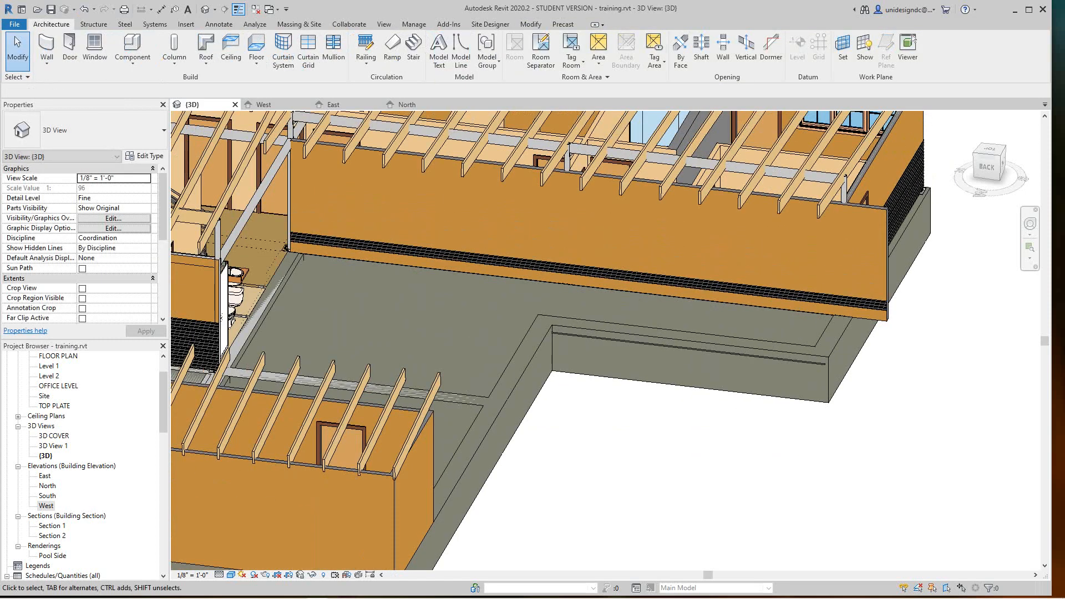
{"action": "middle_click_drag", "start_coordinate": [876, 333], "coordinate": [871, 346]}
- Move the cornice sweep on the recessed back wall straight down so its lower edge sits on the wall base
{"action": "left_click", "coordinate": [987, 167]}
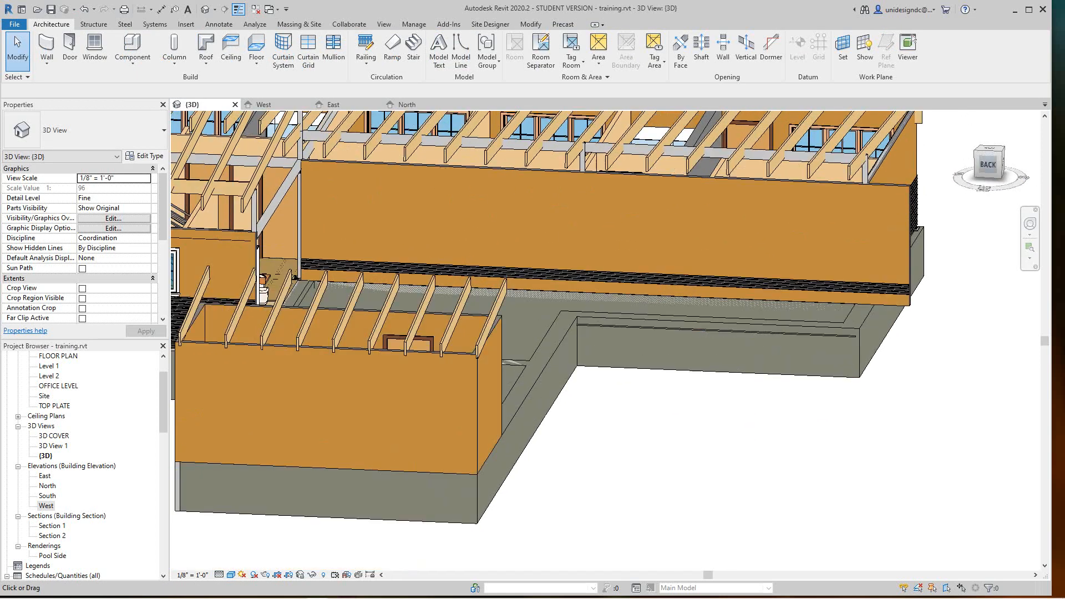
{"action": "scroll", "coordinate": [882, 416], "scroll_direction": "up", "scroll_amount": 5}
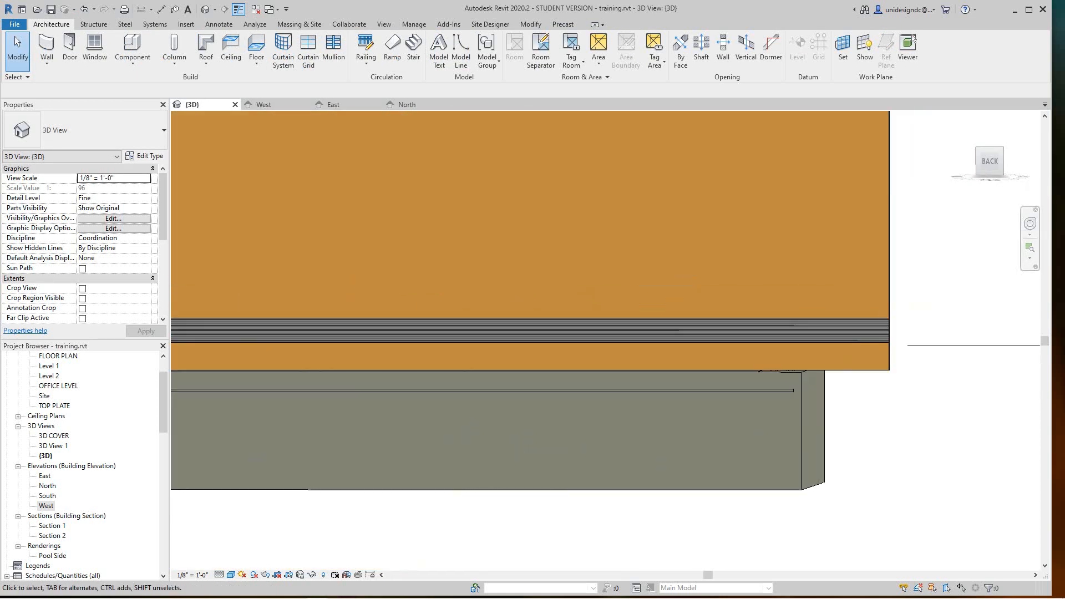
{"action": "left_click", "coordinate": [865, 194]}
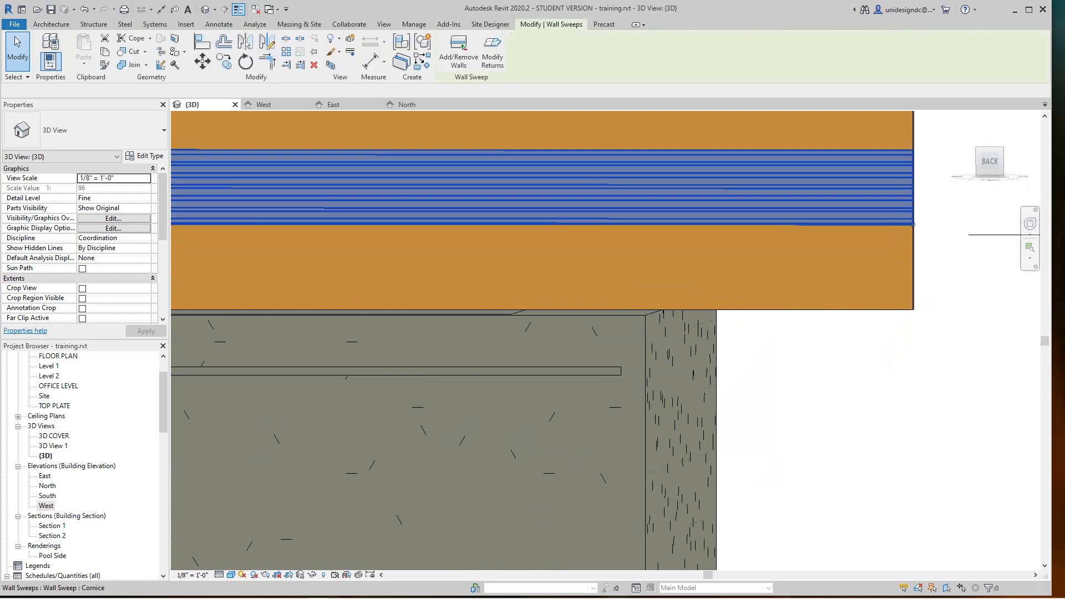
{"action": "middle_click_drag", "start_coordinate": [865, 194], "coordinate": [838, 238]}
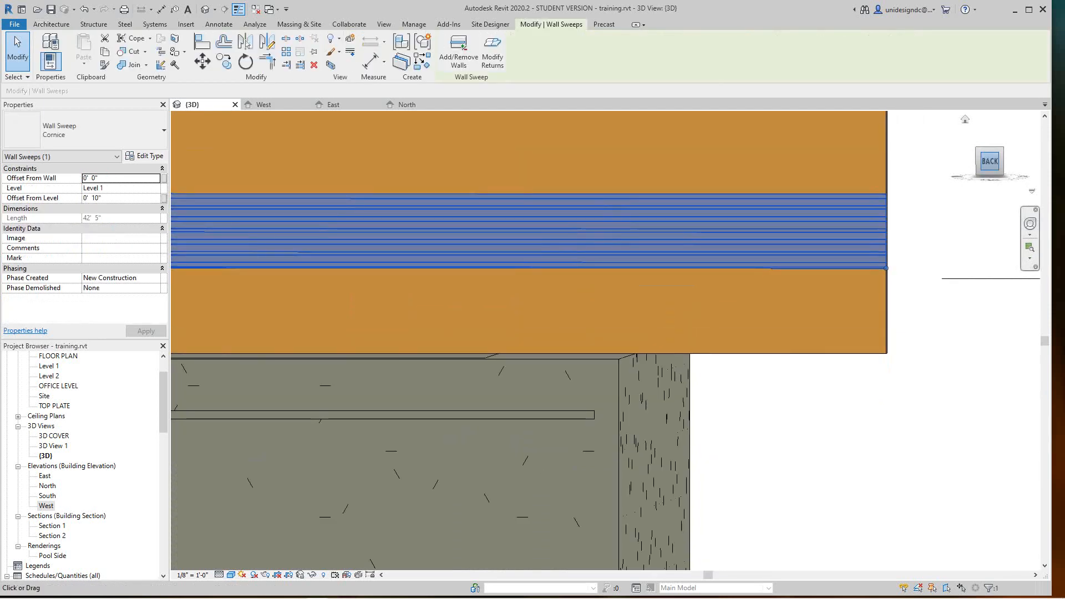
{"action": "scroll", "coordinate": [828, 354], "scroll_direction": "down", "scroll_amount": 5}
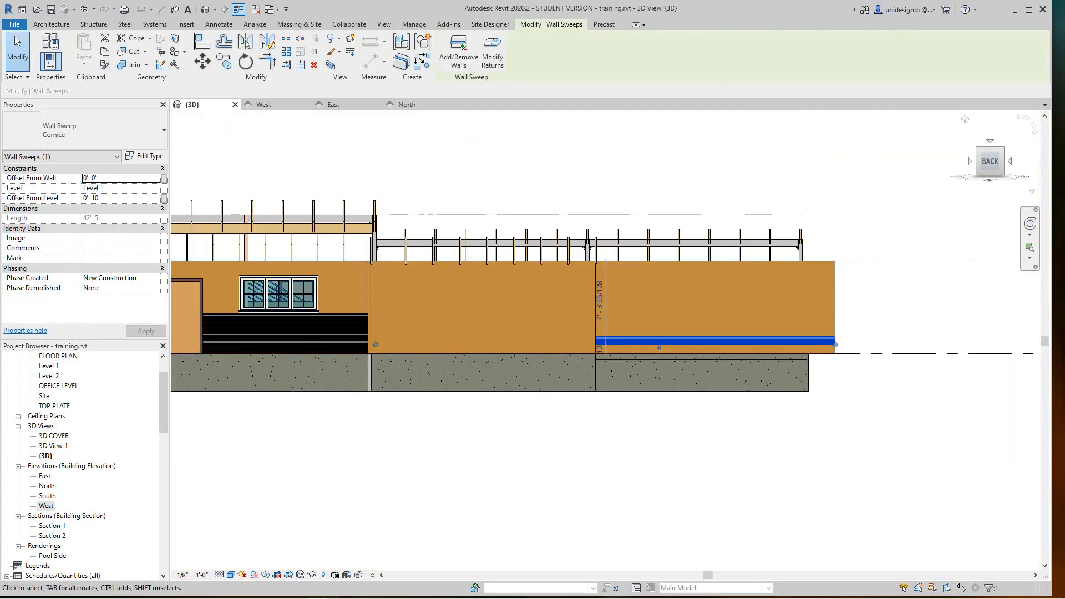
{"action": "scroll", "coordinate": [841, 336], "scroll_direction": "up", "scroll_amount": 5}
{"action": "key", "text": "Escape"}
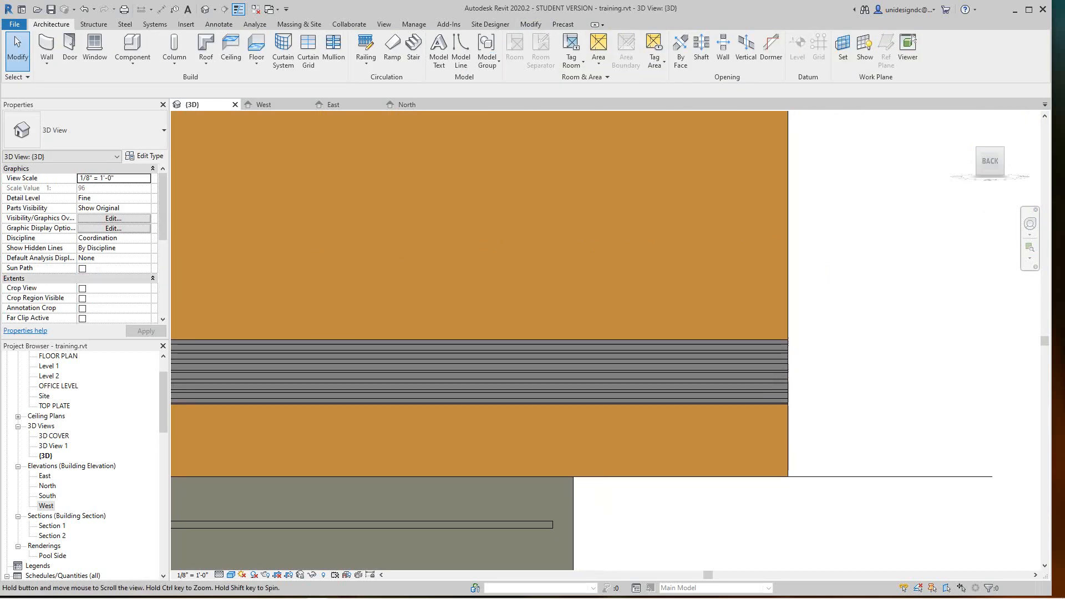
{"action": "scroll", "coordinate": [796, 399], "scroll_direction": "up", "scroll_amount": 3}
{"action": "left_click", "coordinate": [774, 396]}
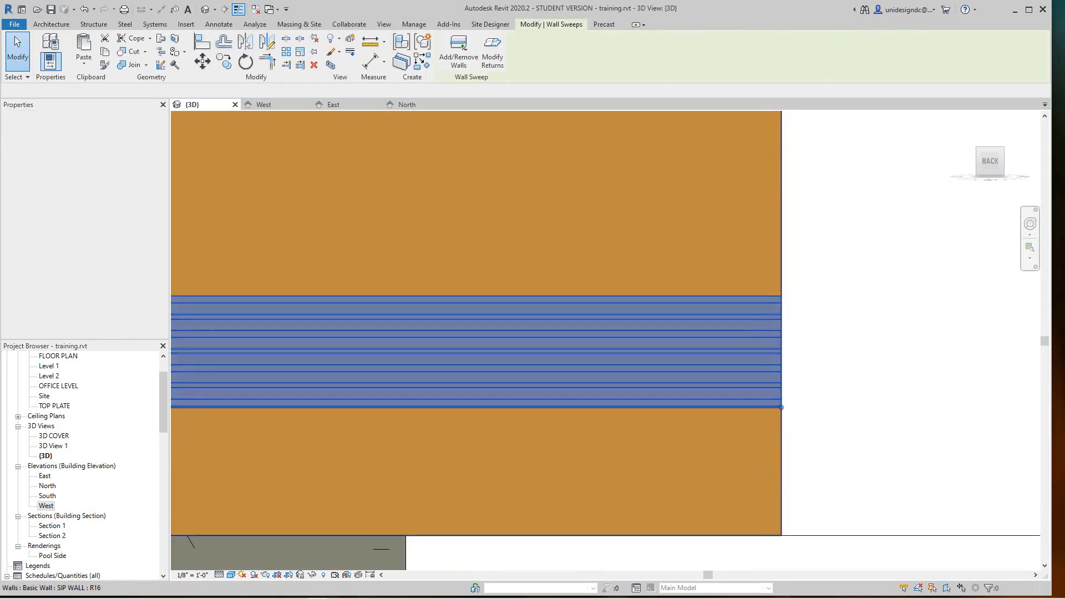
{"action": "key", "text": "m"}
{"action": "key", "text": "v"}
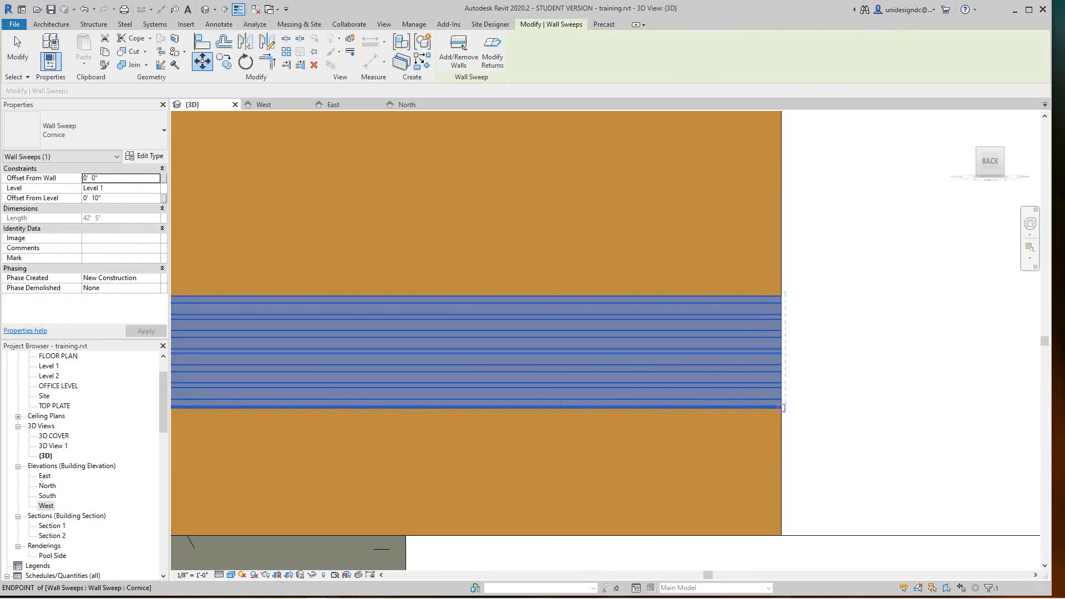
{"action": "left_click", "coordinate": [784, 408]}
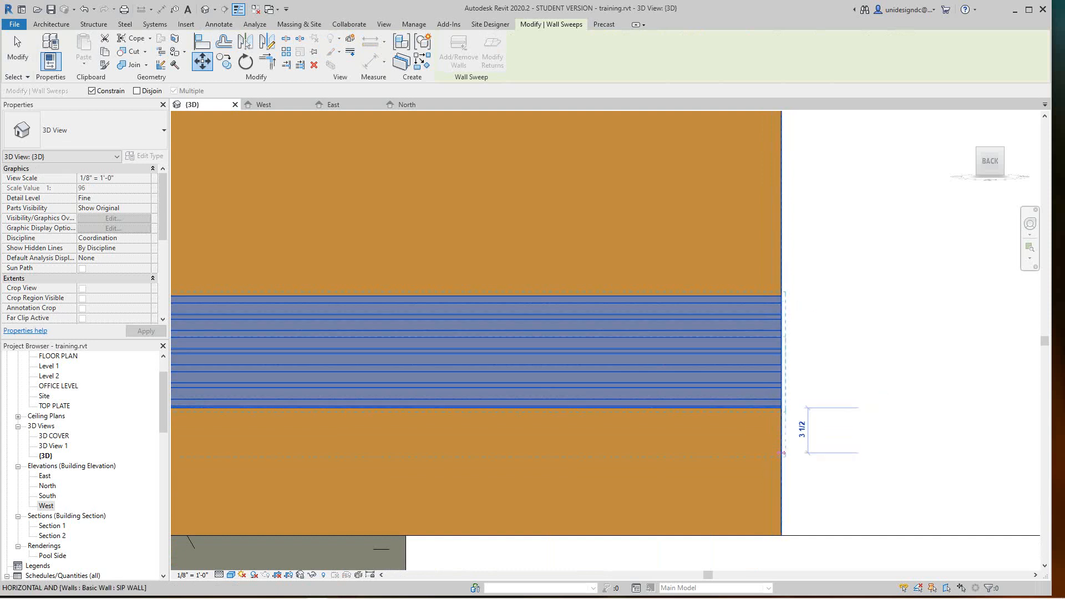
{"action": "left_click", "coordinate": [781, 535]}
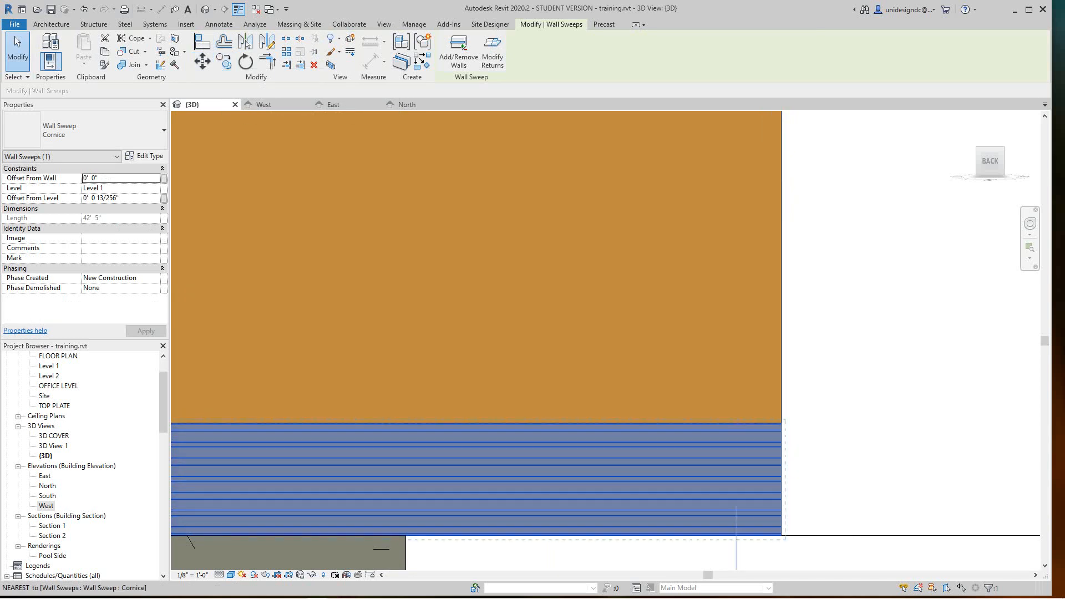
- Copy the base sweep upward four times in multiple mode, stacking each copy edge to edge on the recessed back wall
{"action": "key", "text": "c"}
{"action": "key", "text": "o"}
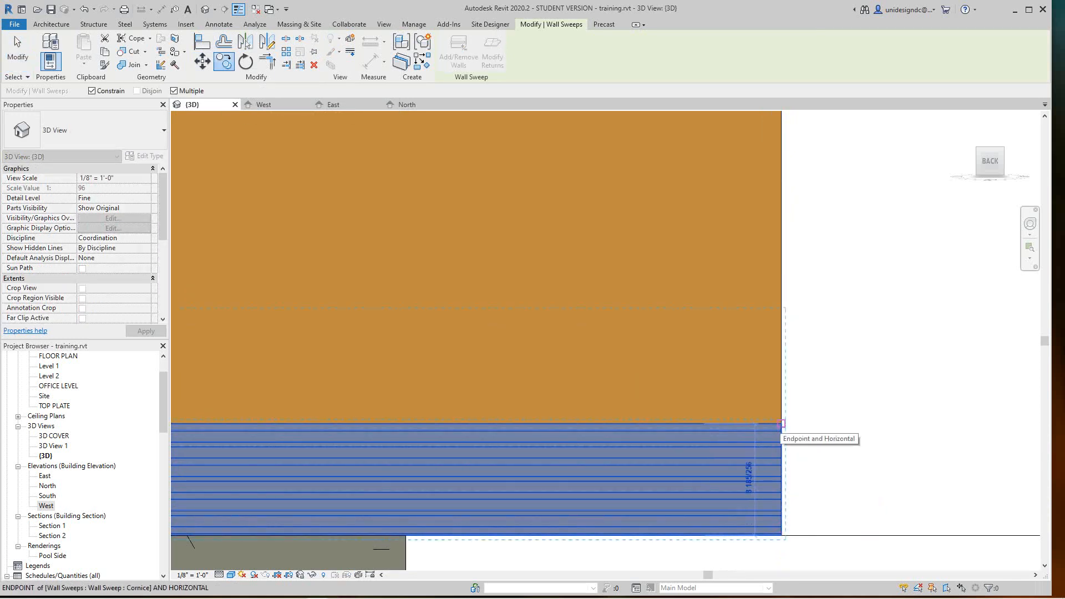
{"action": "left_click", "coordinate": [781, 423]}
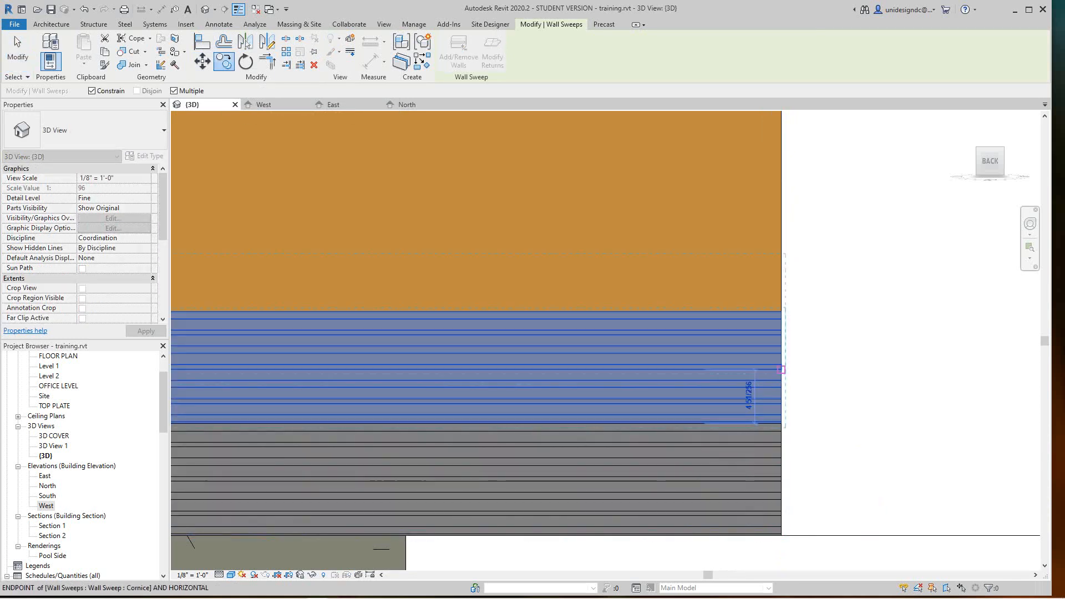
{"action": "left_click", "coordinate": [781, 311]}
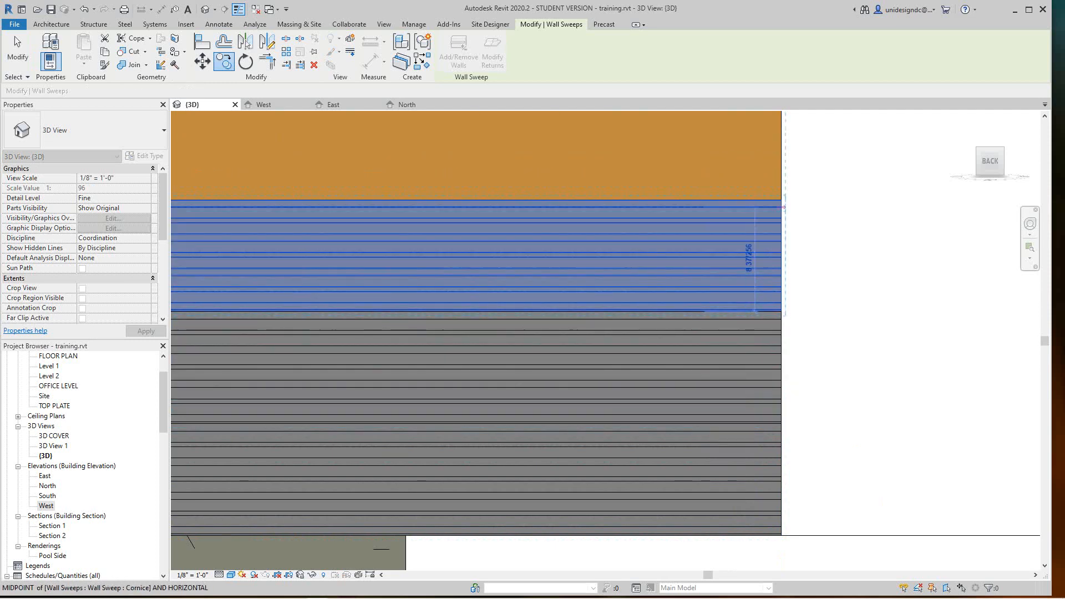
{"action": "left_click", "coordinate": [781, 200]}
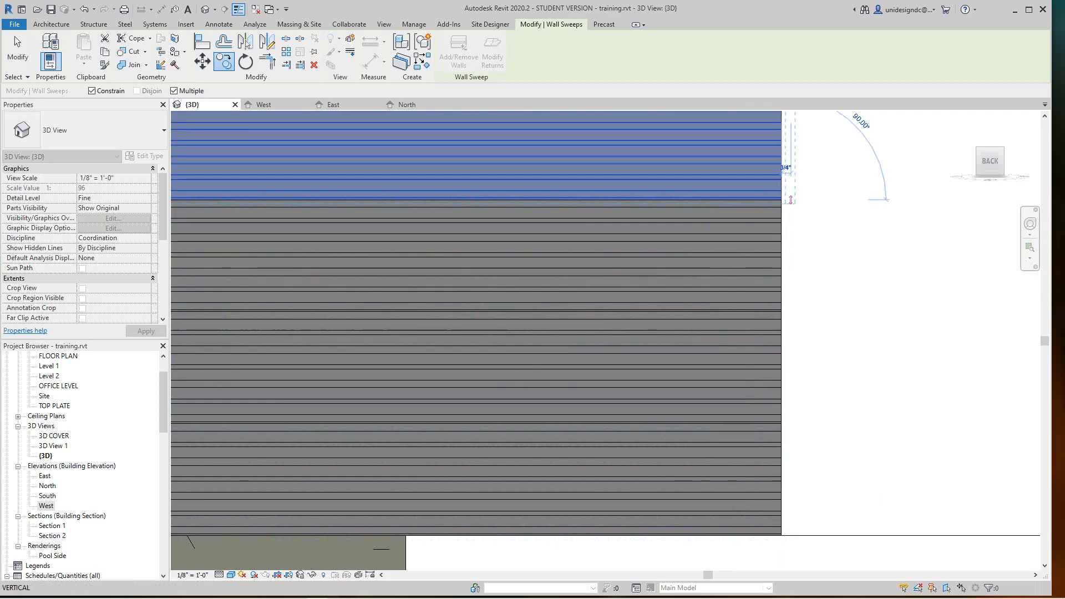
{"action": "middle_click_drag", "start_coordinate": [783, 130], "coordinate": [790, 366]}
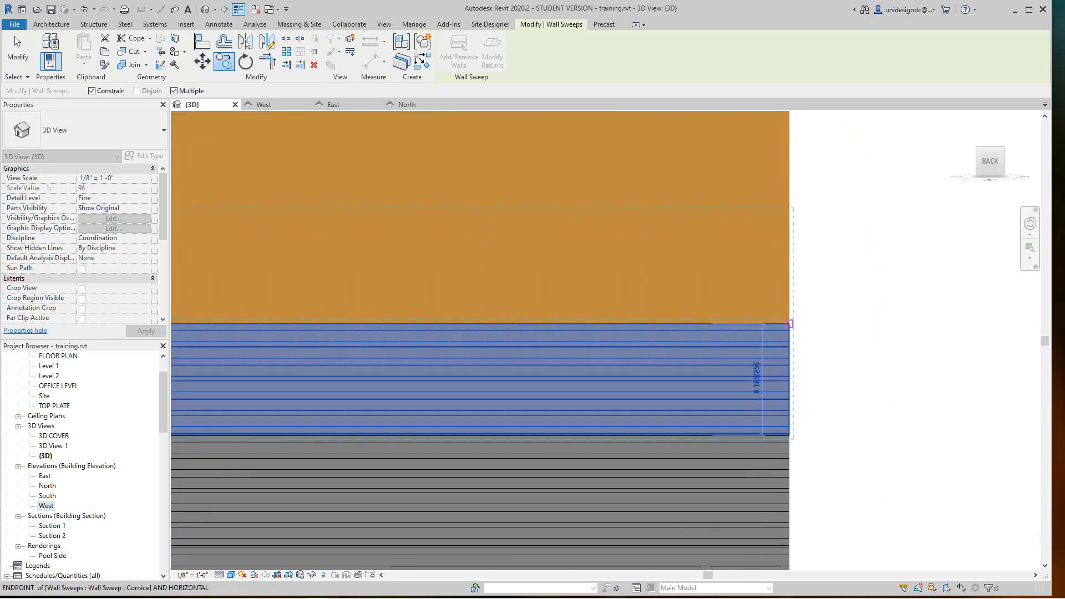
{"action": "left_click", "coordinate": [790, 323]}
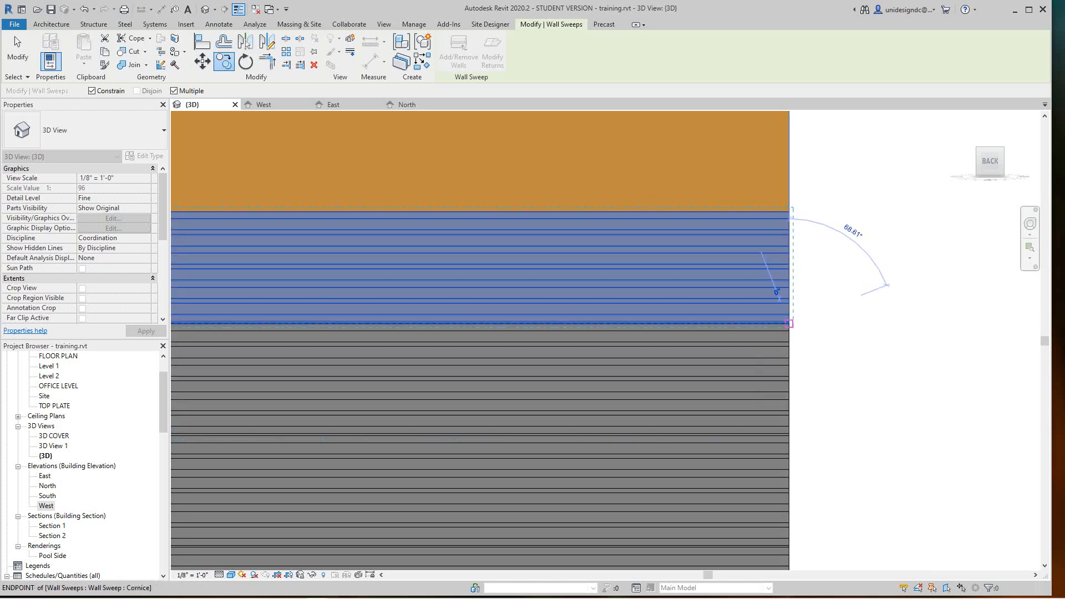
{"action": "key", "text": "Escape"}
- Examine the building in 3D from the back round to the pool side for walls still lacking corrugated cladding
{"action": "scroll", "coordinate": [814, 323], "scroll_direction": "down", "scroll_amount": 3}
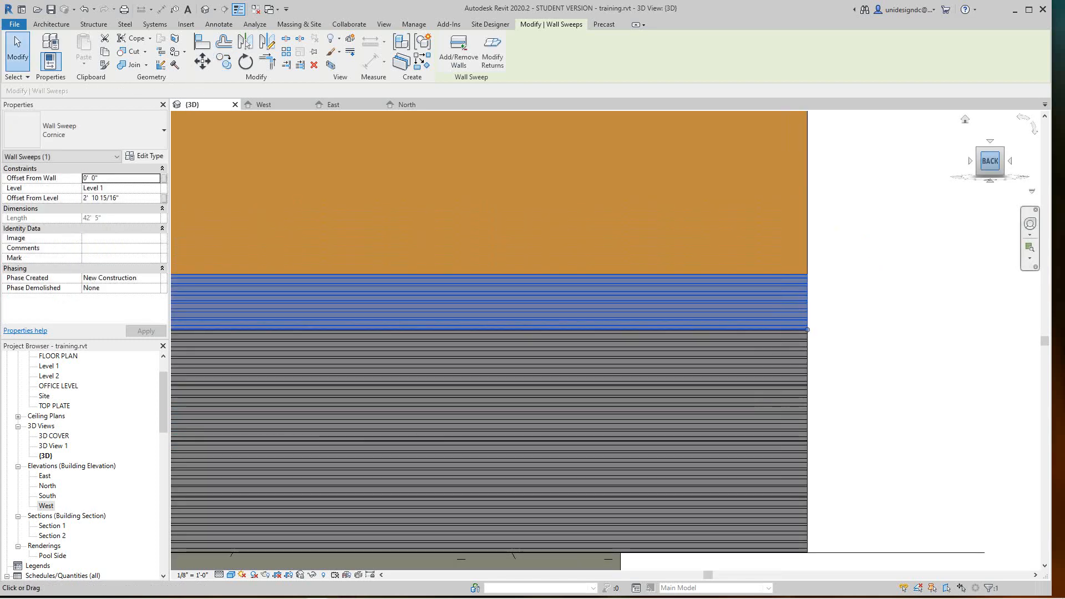
{"action": "middle_click_drag", "start_coordinate": [811, 316], "coordinate": [758, 350], "text": "shift"}
{"action": "scroll", "coordinate": [796, 252], "scroll_direction": "down", "scroll_amount": 8}
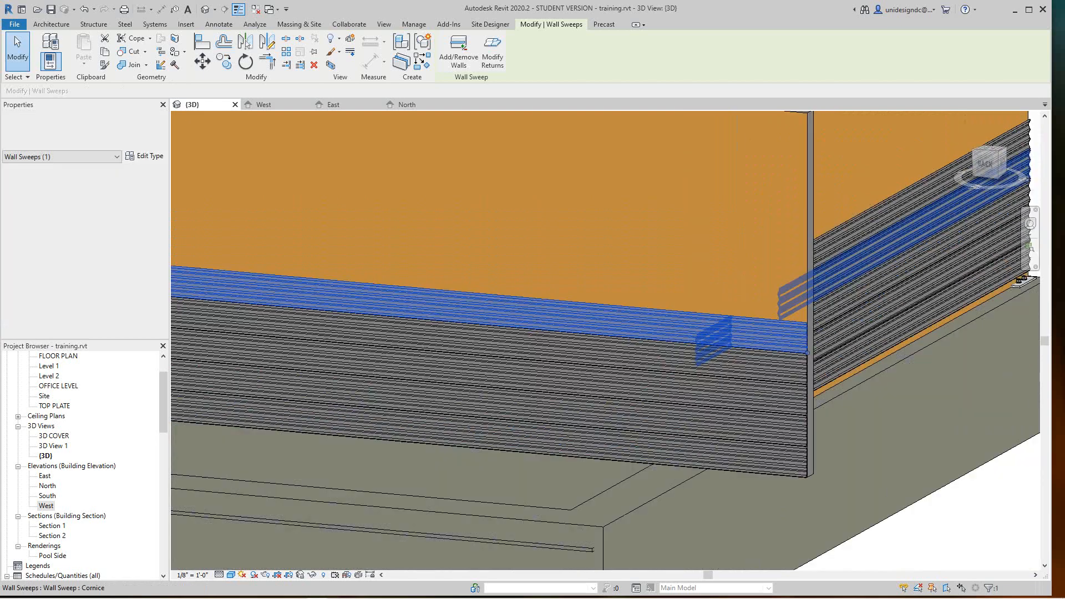
{"action": "scroll", "coordinate": [796, 253], "scroll_direction": "down", "scroll_amount": 4}
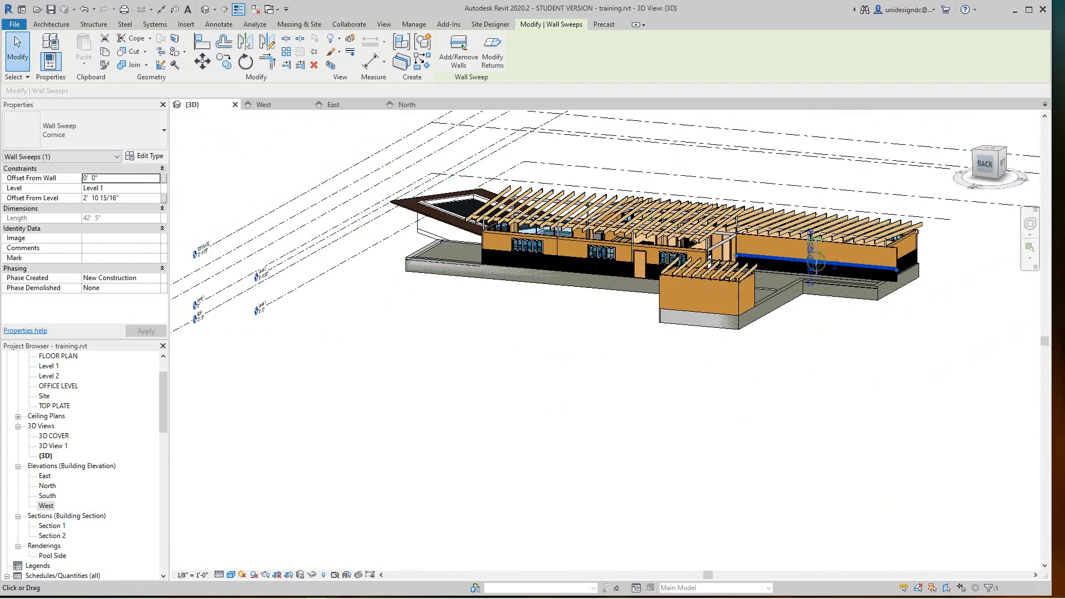
{"action": "middle_click_drag", "start_coordinate": [796, 253], "coordinate": [588, 233], "text": "shift"}
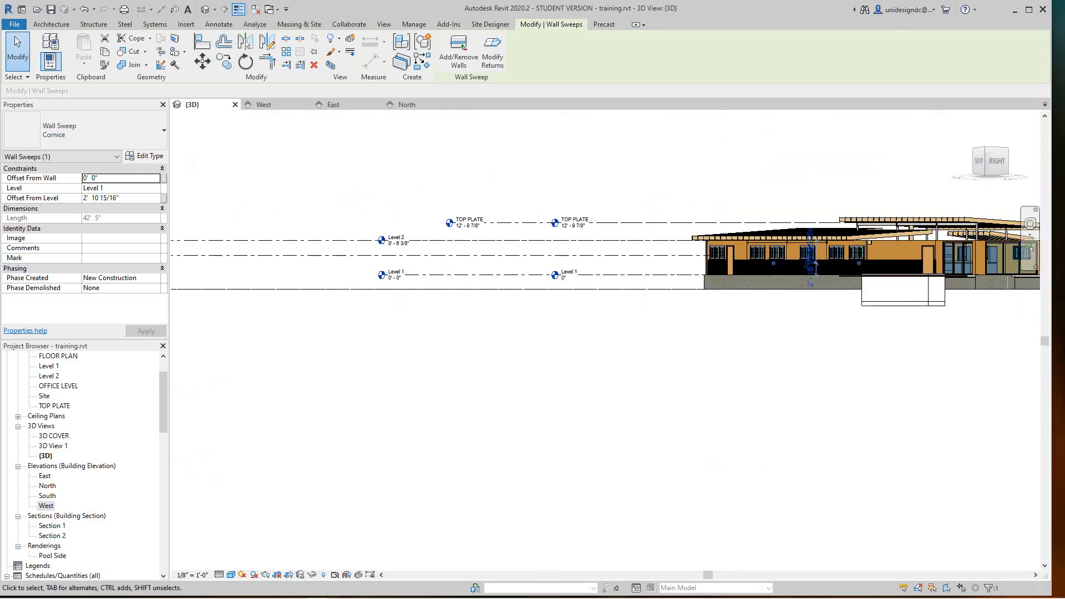
{"action": "scroll", "coordinate": [981, 276], "scroll_direction": "up", "scroll_amount": 7}
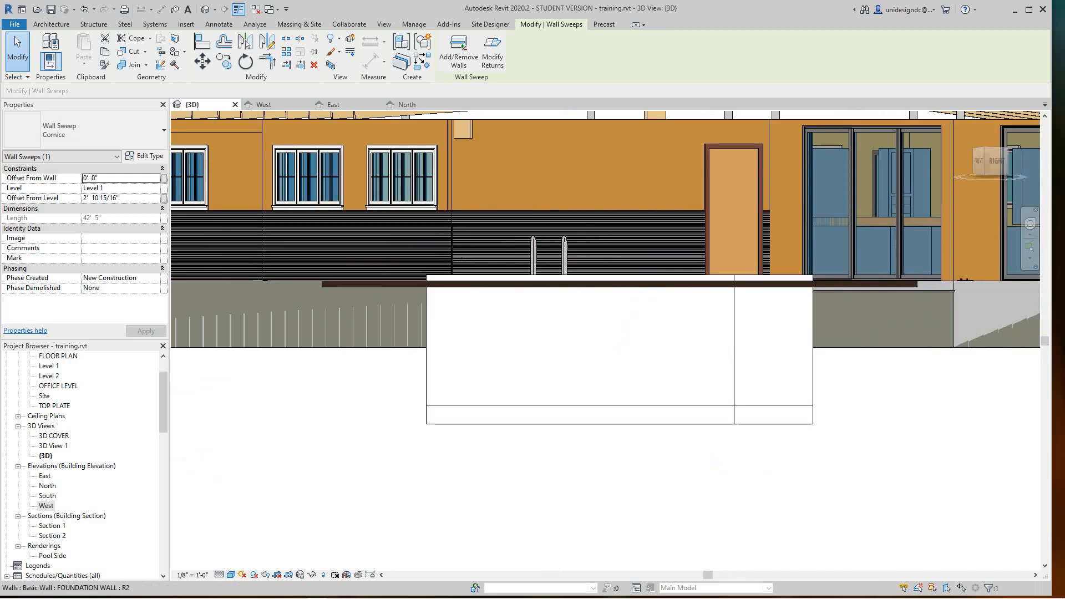
{"action": "scroll", "coordinate": [766, 360], "scroll_direction": "down", "scroll_amount": 4}
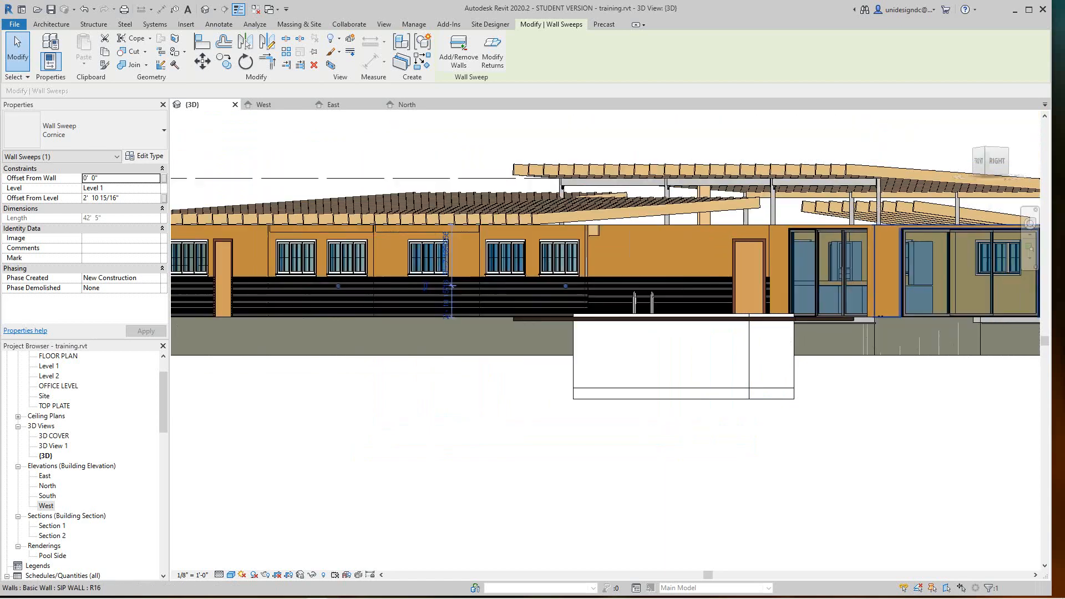
{"action": "middle_click_drag", "start_coordinate": [765, 360], "coordinate": [689, 347]}
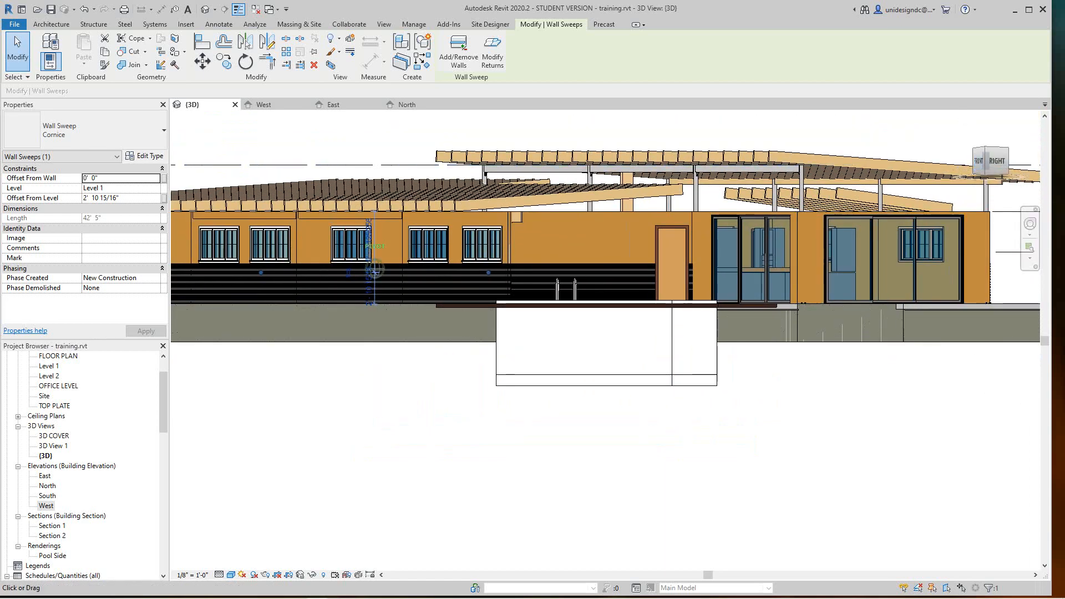
{"action": "left_click_drag", "start_coordinate": [987, 161], "coordinate": [995, 190]}
{"action": "scroll", "coordinate": [929, 407], "scroll_direction": "down", "scroll_amount": 1}
{"action": "middle_click_drag", "start_coordinate": [937, 408], "coordinate": [861, 299]}
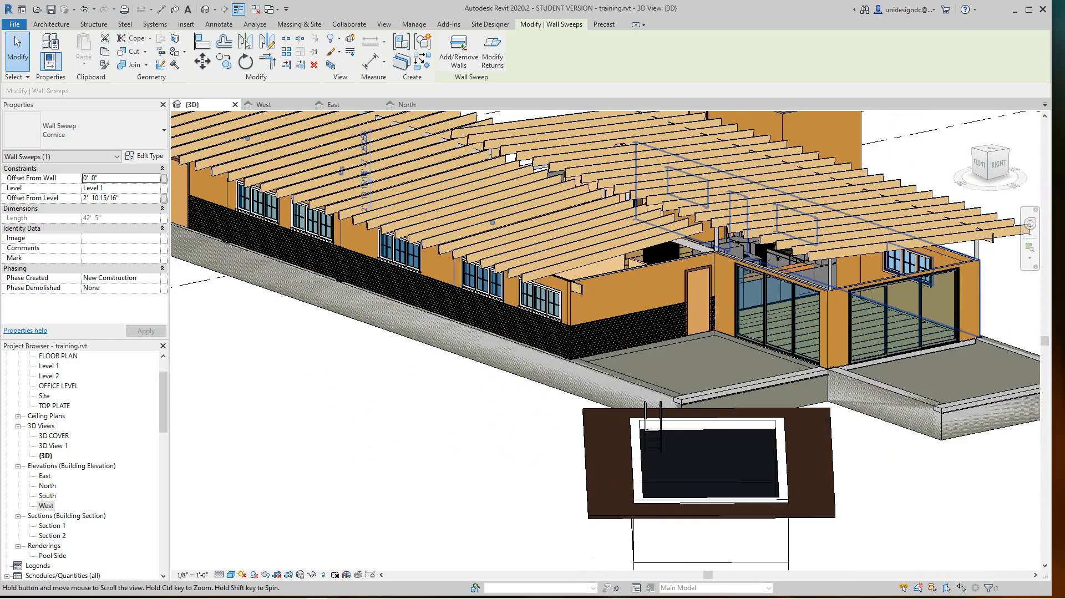
- Place a horizontal Cornice wall sweep low on the sliding-door wall facing the pool terrace, 8 inches above Level 1
{"action": "scroll", "coordinate": [805, 360], "scroll_direction": "up", "scroll_amount": 5}
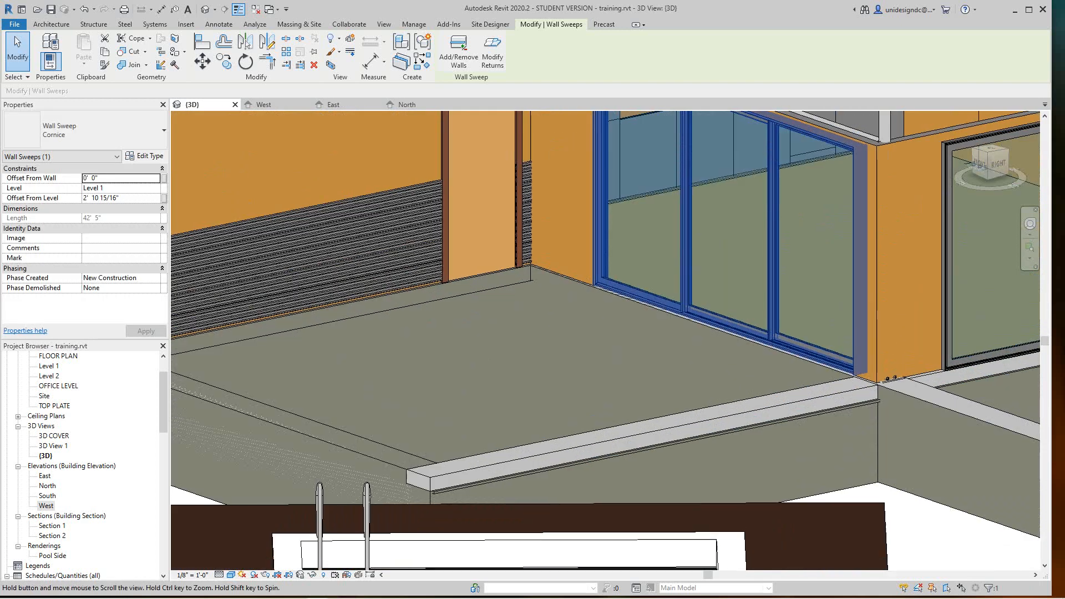
{"action": "middle_click_drag", "start_coordinate": [805, 359], "coordinate": [799, 346]}
{"action": "left_click", "coordinate": [51, 24]}
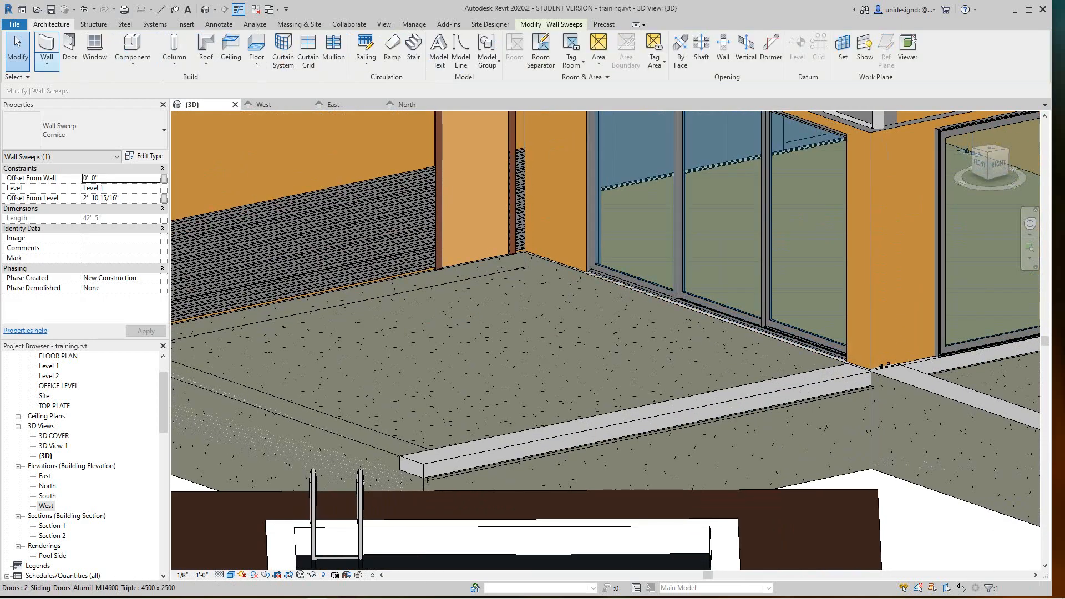
{"action": "left_click", "coordinate": [47, 63]}
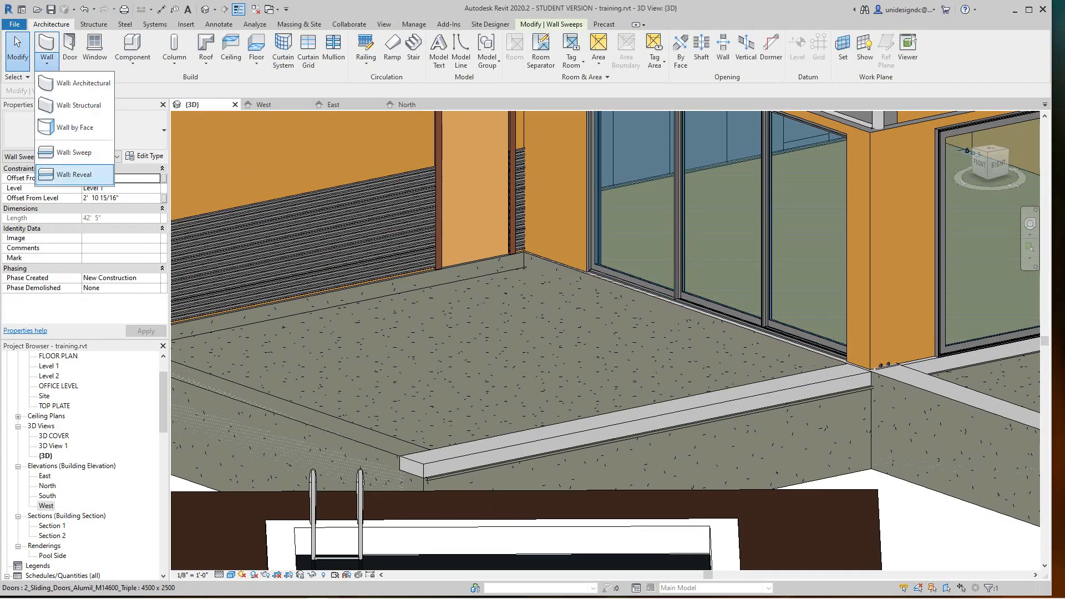
{"action": "left_click", "coordinate": [74, 152]}
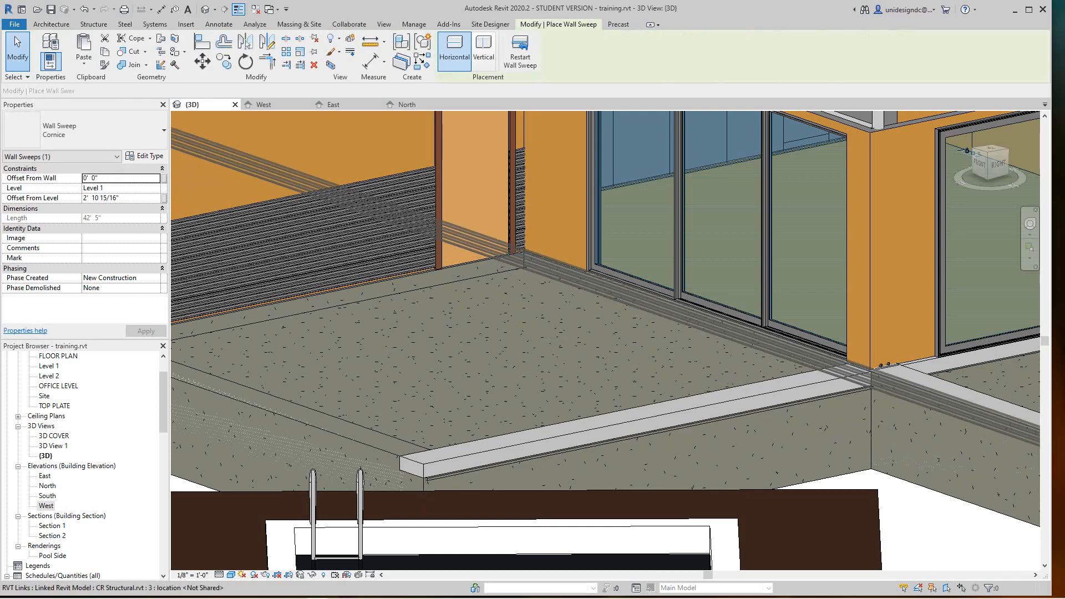
{"action": "left_click", "coordinate": [905, 358]}
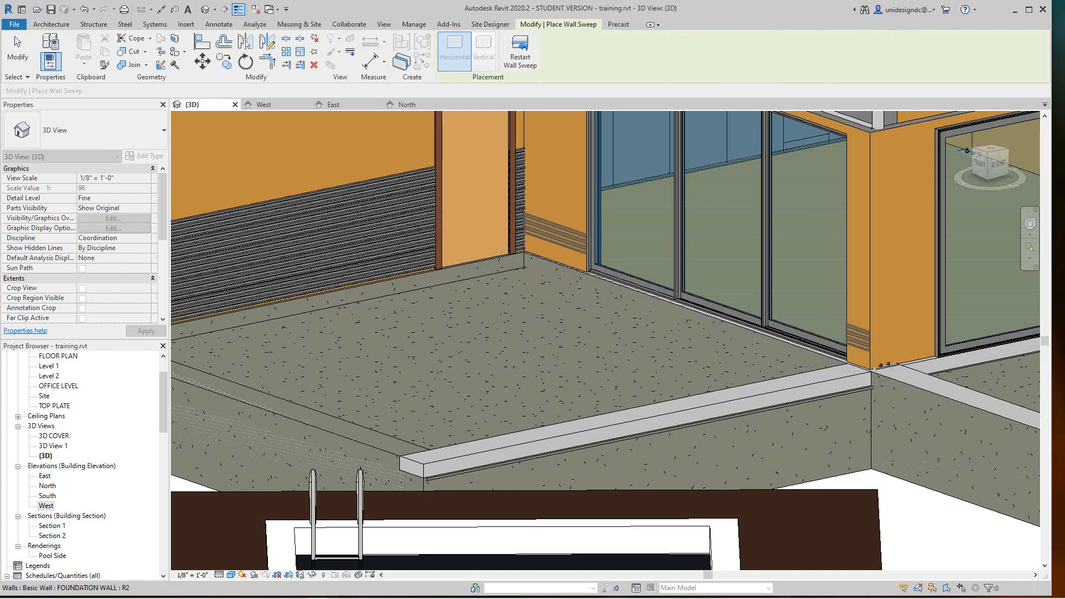
{"action": "key", "text": "Escape"}
- Lower the new sweep on the sliding-door wall to the base of the wall
{"action": "scroll", "coordinate": [746, 287], "scroll_direction": "up", "scroll_amount": 3}
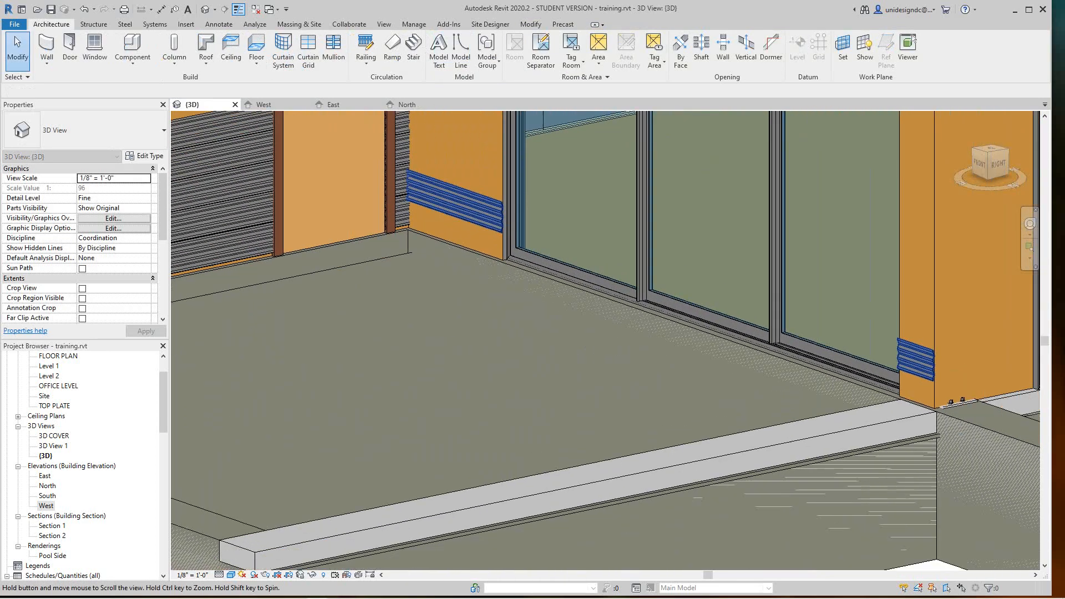
{"action": "scroll", "coordinate": [921, 393], "scroll_direction": "up", "scroll_amount": 4}
{"action": "left_click", "coordinate": [899, 356]}
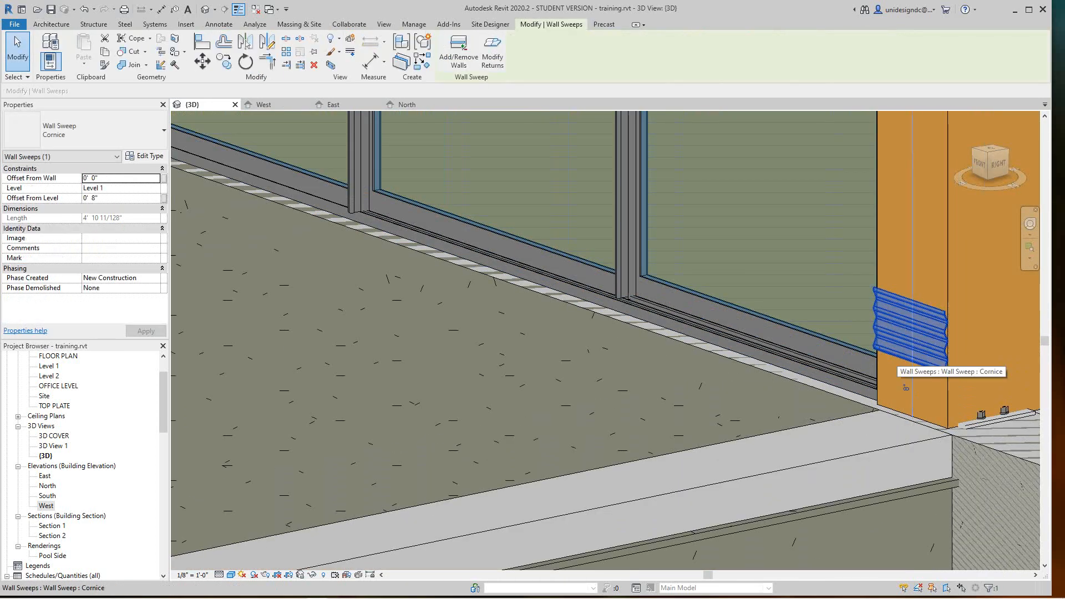
{"action": "left_click_drag", "start_coordinate": [905, 388], "coordinate": [905, 441]}
{"action": "key", "text": "Escape"}
{"action": "scroll", "coordinate": [827, 353], "scroll_direction": "down", "scroll_amount": 6}
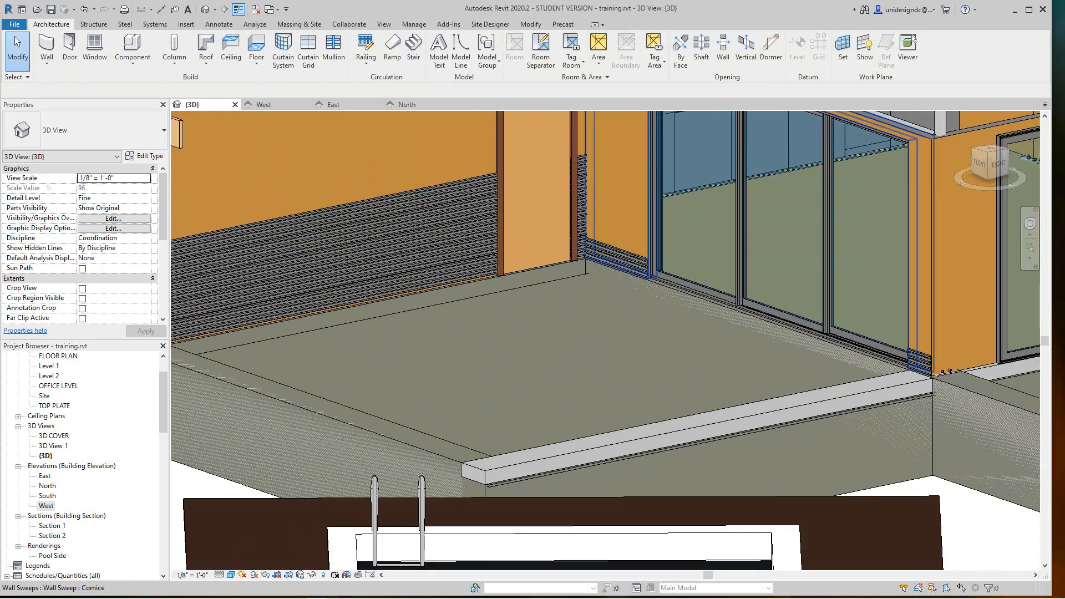
- In the East elevation, copy the base sweep upward twice in multiple mode on the narrow wall strip beside the sliding door
{"action": "scroll", "coordinate": [835, 361], "scroll_direction": "down", "scroll_amount": 2}
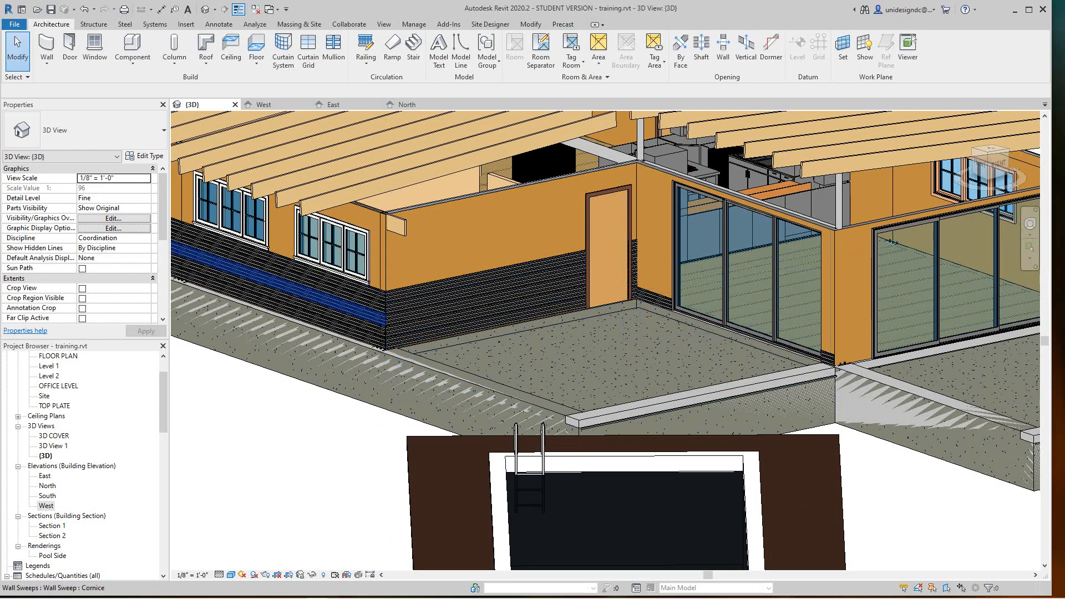
{"action": "double_click", "coordinate": [44, 475]}
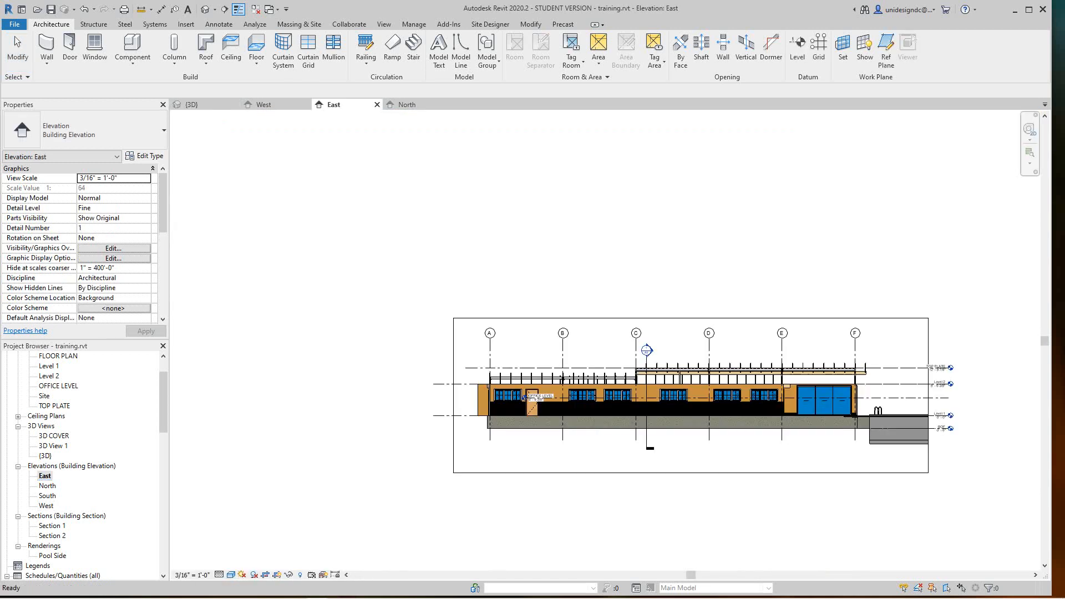
{"action": "scroll", "coordinate": [860, 408], "scroll_direction": "up", "scroll_amount": 10}
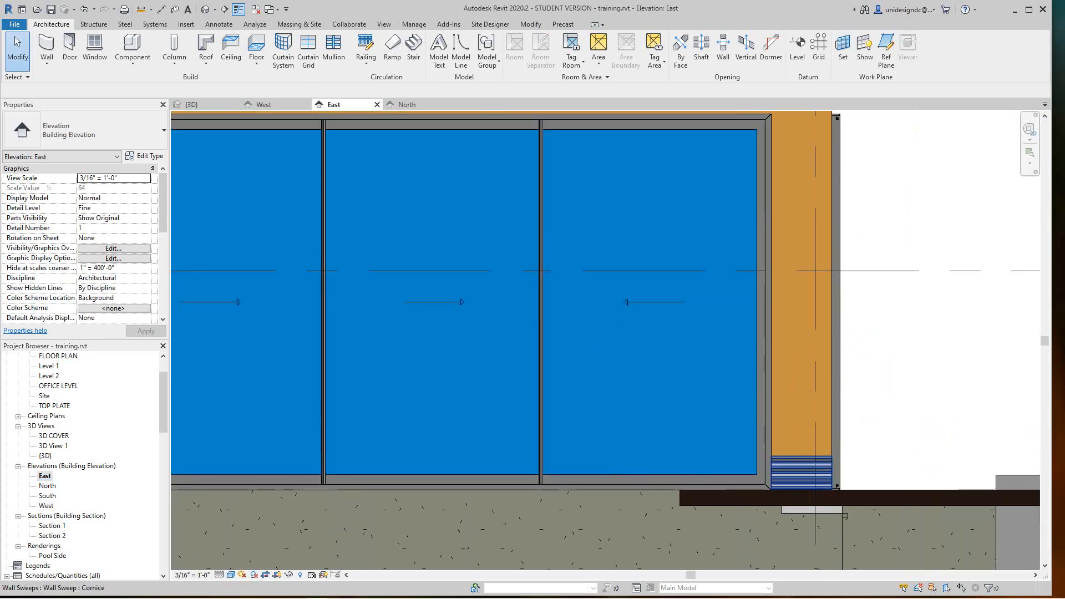
{"action": "left_click", "coordinate": [794, 473]}
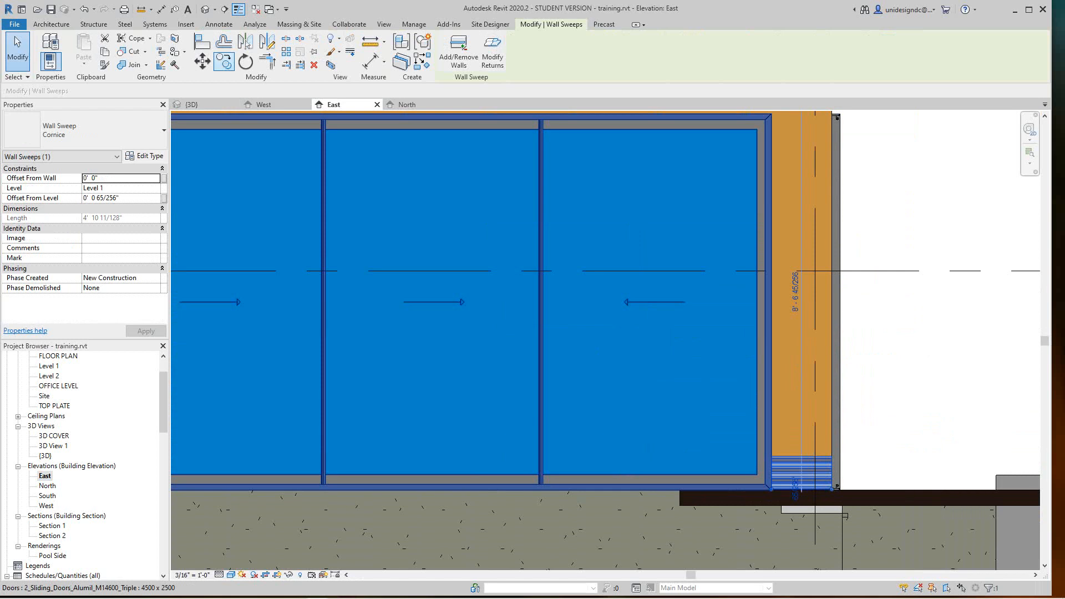
{"action": "left_click", "coordinate": [224, 61]}
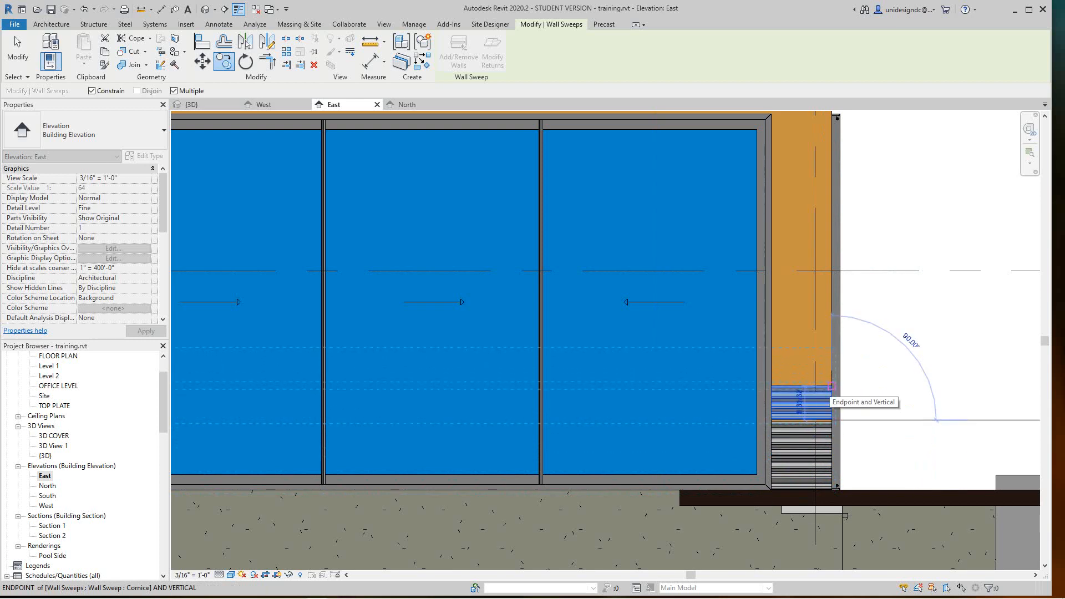
{"action": "left_click", "coordinate": [831, 385]}
- Nudge the uppermost sweep copy beside the sliding door down to close the gap above the sweep below
{"action": "scroll", "coordinate": [812, 405], "scroll_direction": "up", "scroll_amount": 2}
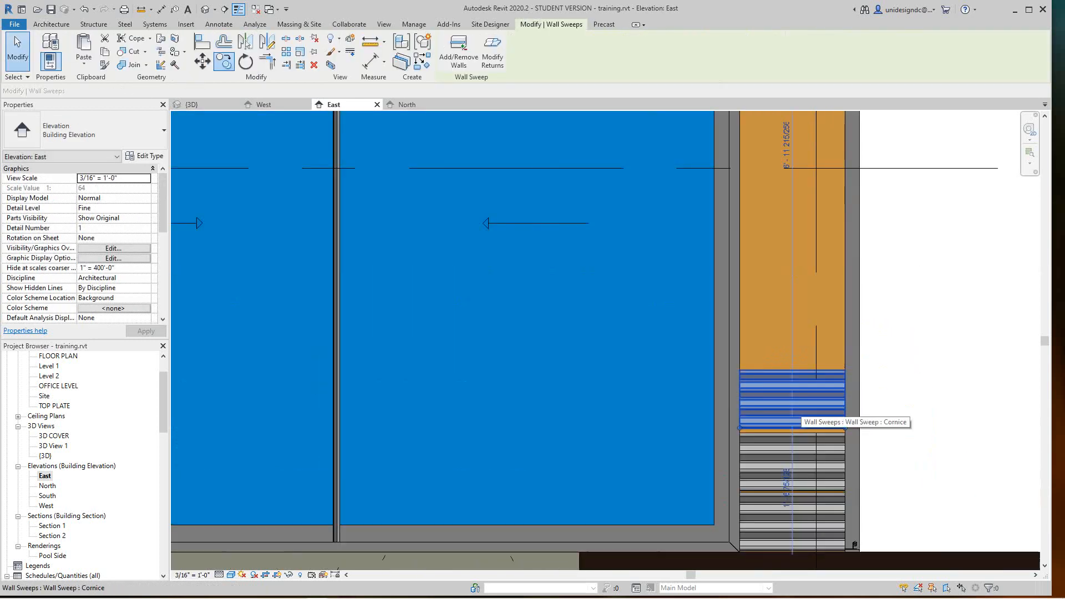
{"action": "key", "text": "Down"}
{"action": "key", "text": "Down"}
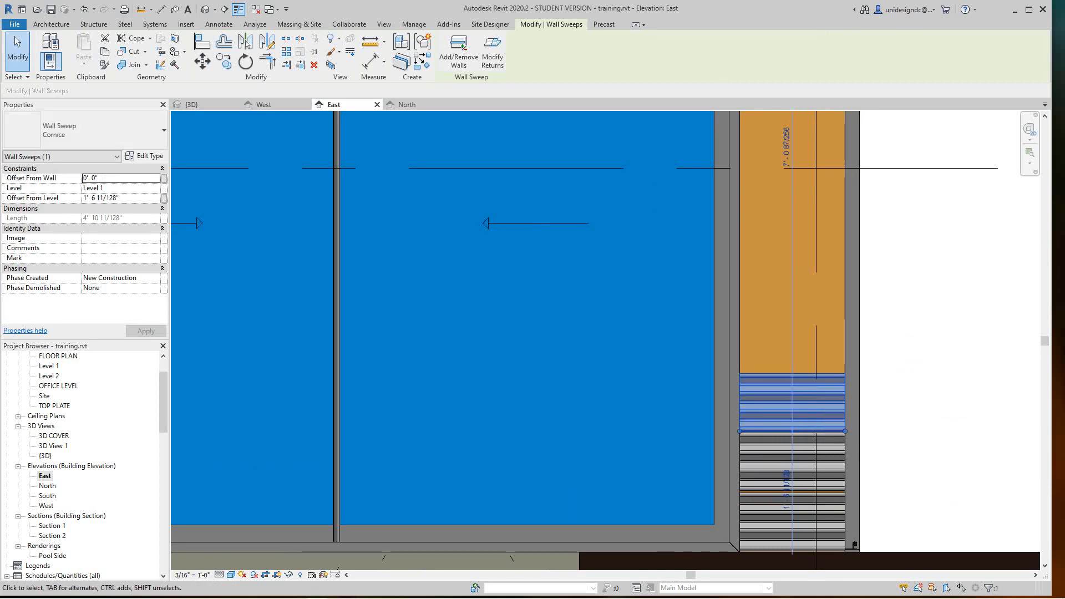
{"action": "key", "text": "Escape"}
- Copy the nudged sweep upward once onto its top edge, accepting the overlap between the two sweeps
{"action": "left_click", "coordinate": [798, 401]}
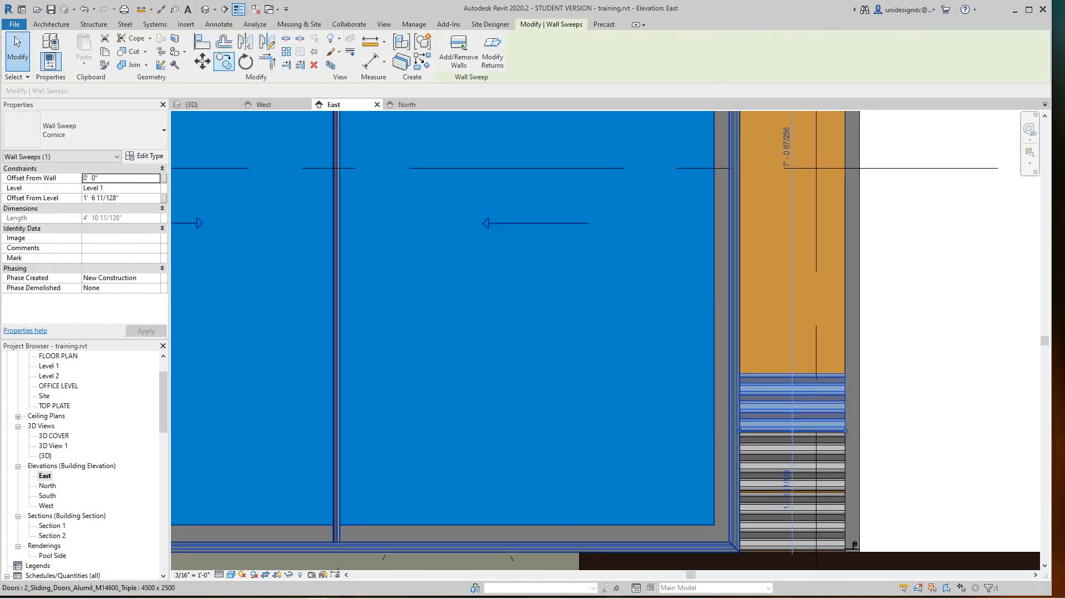
{"action": "left_click", "coordinate": [224, 62]}
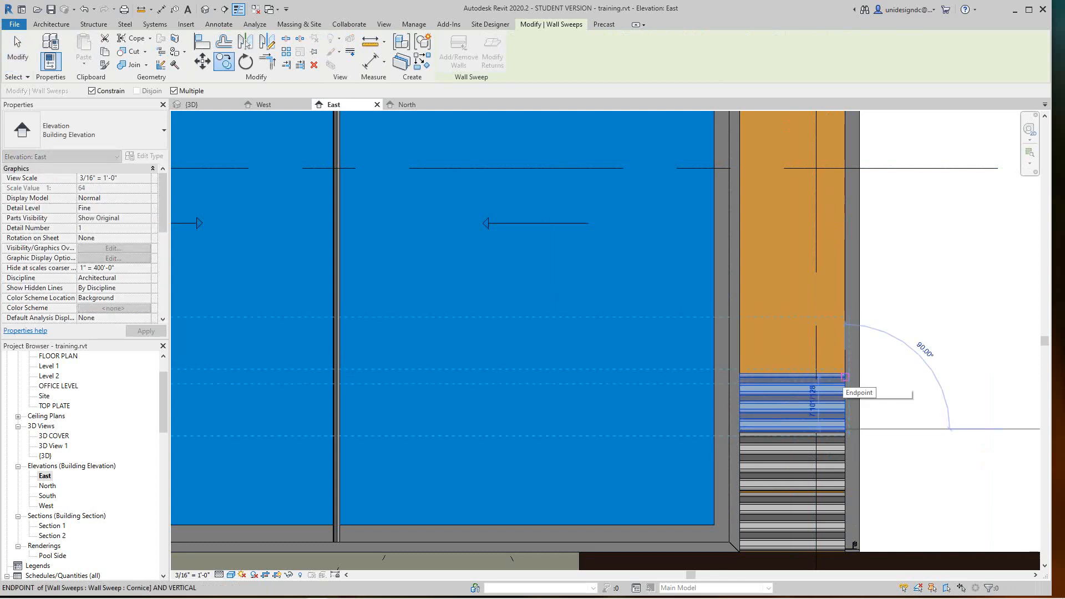
{"action": "left_click", "coordinate": [845, 370]}
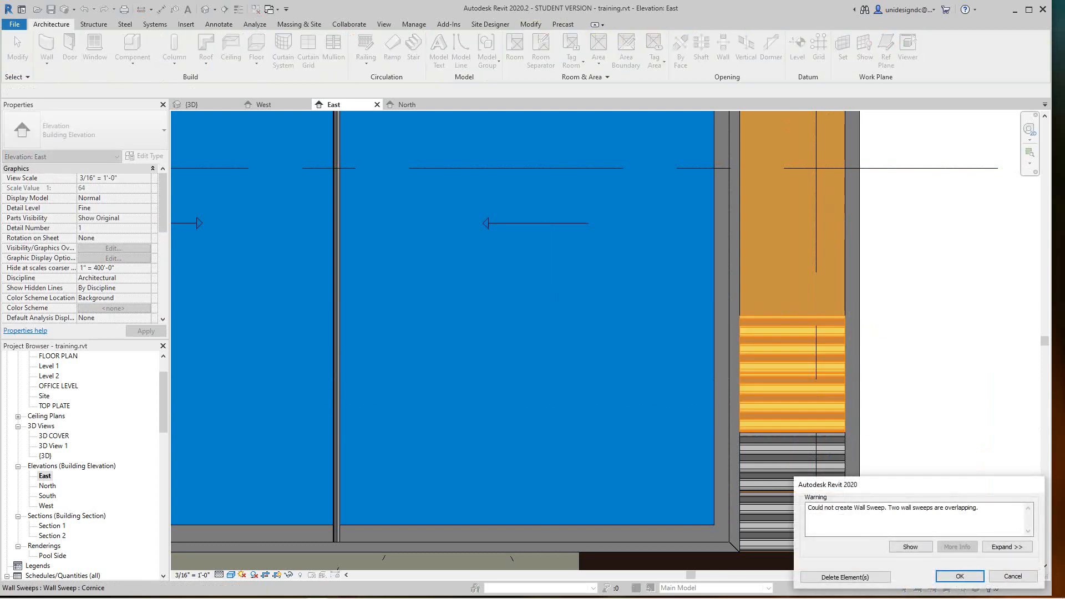
{"action": "key", "text": "Return"}
{"action": "scroll", "coordinate": [780, 348], "scroll_direction": "up", "scroll_amount": 1}
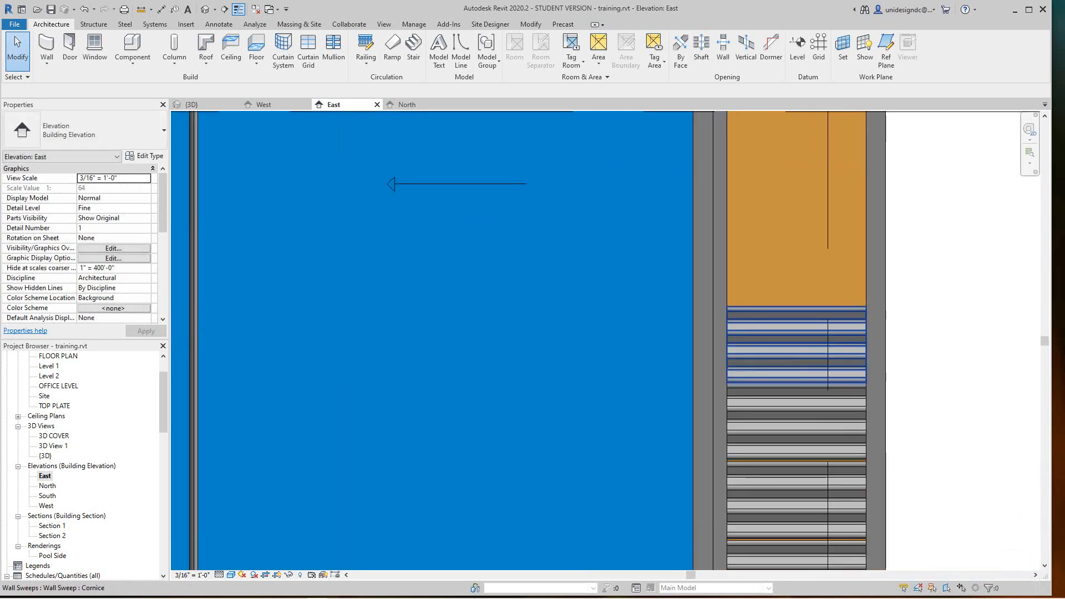
- Copy the topmost sweep upward by one more course to complete the stack on the strip beside the sliding door
{"action": "key", "text": "c"}
{"action": "key", "text": "o"}
{"action": "left_click", "coordinate": [224, 61]}
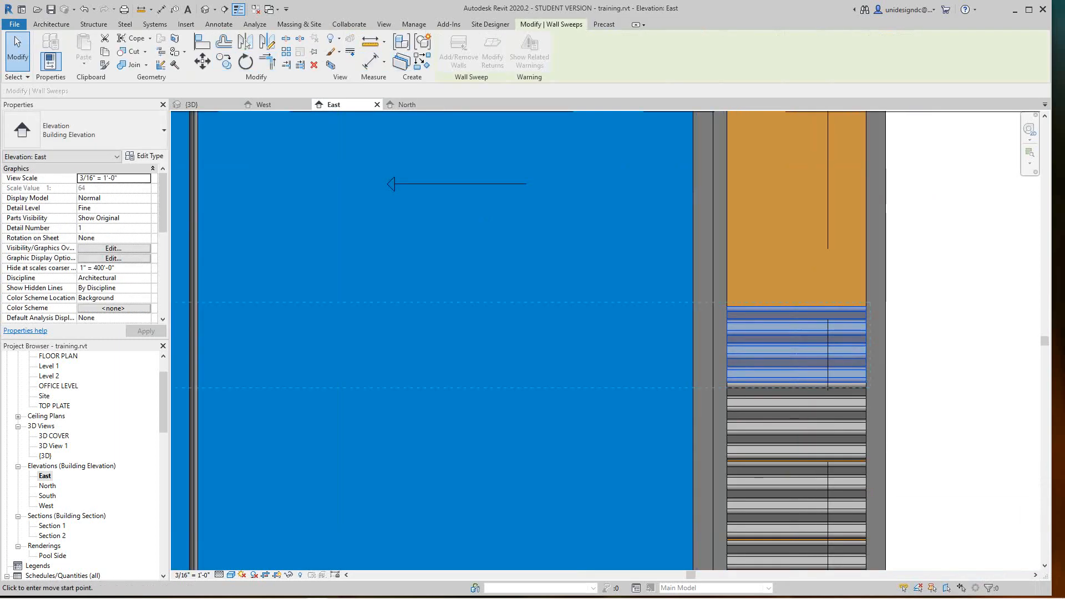
{"action": "scroll", "coordinate": [847, 310], "scroll_direction": "down", "scroll_amount": 4}
{"action": "scroll", "coordinate": [856, 320], "scroll_direction": "up", "scroll_amount": 3}
{"action": "scroll", "coordinate": [770, 388], "scroll_direction": "down", "scroll_amount": 2}
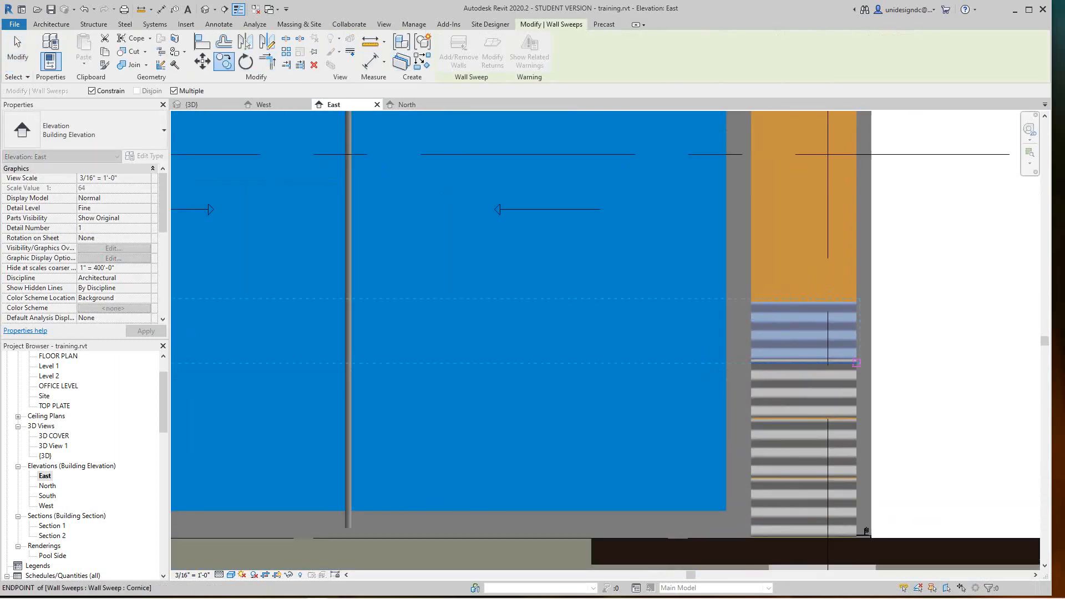
{"action": "scroll", "coordinate": [857, 362], "scroll_direction": "up", "scroll_amount": 4}
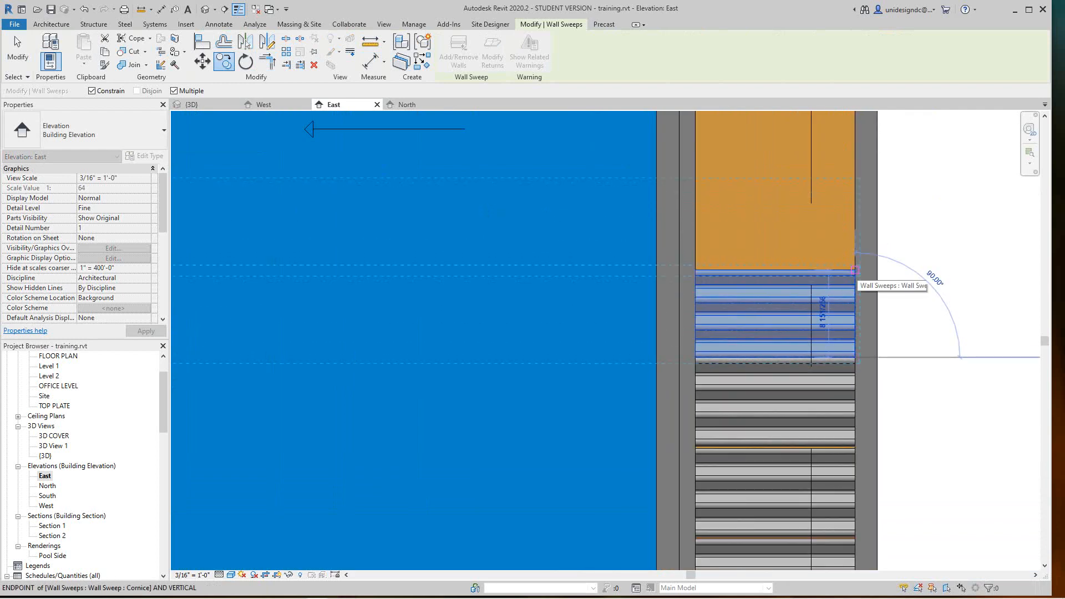
{"action": "left_click", "coordinate": [855, 270]}
{"action": "key", "text": "Escape"}
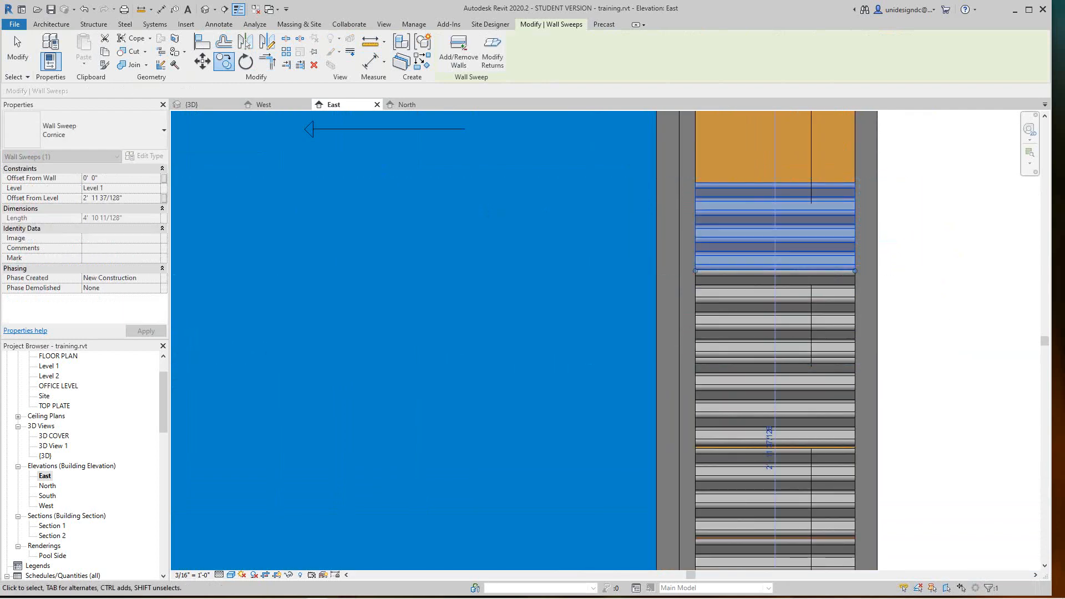
{"action": "scroll", "coordinate": [854, 310], "scroll_direction": "down", "scroll_amount": 4}
{"action": "key", "text": "Escape"}
{"action": "scroll", "coordinate": [892, 363], "scroll_direction": "down", "scroll_amount": 5}
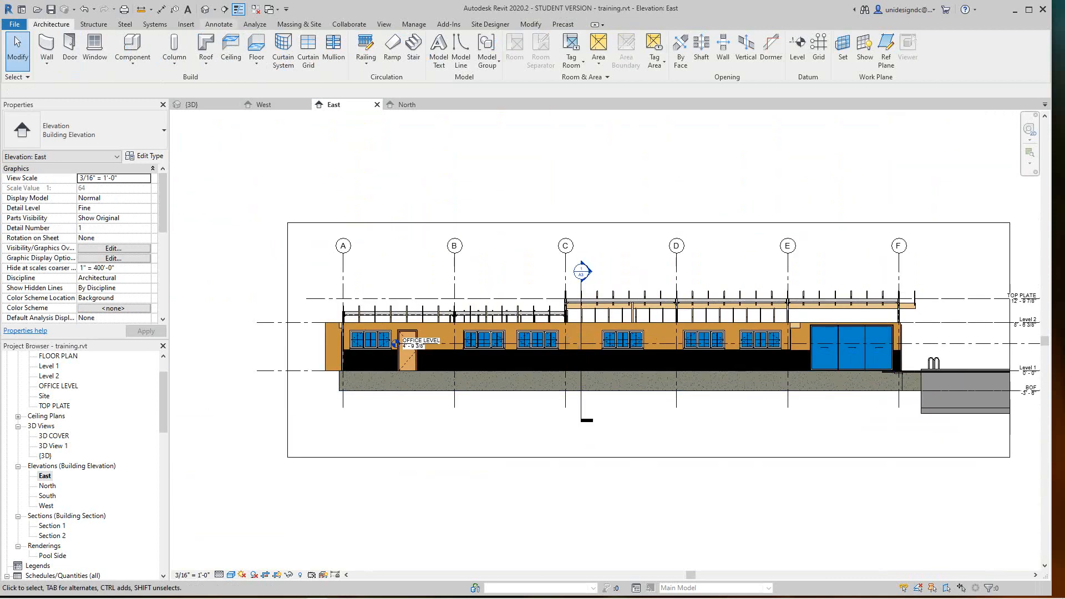
- Examine the pool-side corner in 3D to find the adjoining sliding-door wall that still lacks corrugated cladding
{"action": "left_click", "coordinate": [205, 10]}
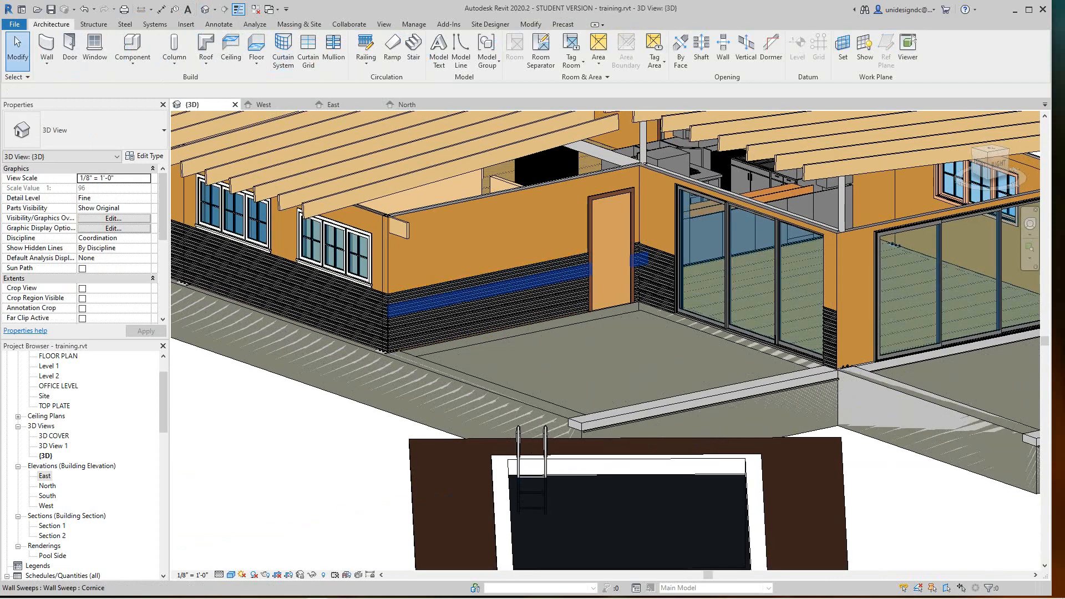
{"action": "scroll", "coordinate": [558, 310], "scroll_direction": "down", "scroll_amount": 2}
{"action": "middle_click_drag", "start_coordinate": [558, 319], "coordinate": [567, 377]}
{"action": "scroll", "coordinate": [783, 369], "scroll_direction": "up", "scroll_amount": 2}
{"action": "middle_click_drag", "start_coordinate": [783, 369], "coordinate": [628, 316]}
{"action": "scroll", "coordinate": [635, 345], "scroll_direction": "down", "scroll_amount": 2}
{"action": "scroll", "coordinate": [608, 356], "scroll_direction": "up", "scroll_amount": 3}
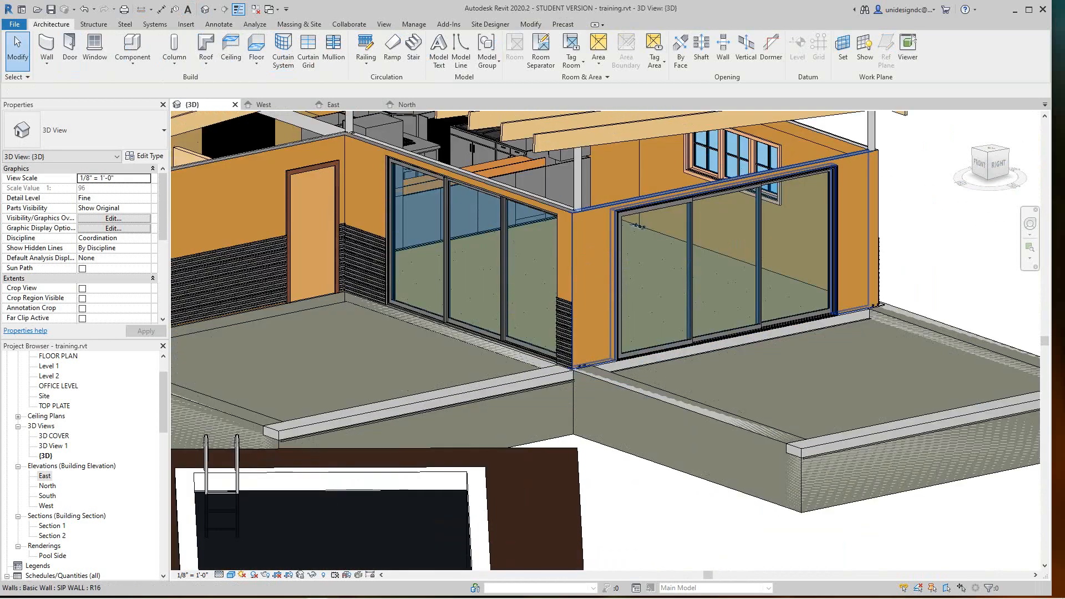
{"action": "scroll", "coordinate": [604, 356], "scroll_direction": "down", "scroll_amount": 4}
{"action": "scroll", "coordinate": [604, 355], "scroll_direction": "down", "scroll_amount": 3}
{"action": "middle_click_drag", "start_coordinate": [604, 355], "coordinate": [599, 310]}
{"action": "scroll", "coordinate": [619, 357], "scroll_direction": "up", "scroll_amount": 4}
{"action": "scroll", "coordinate": [620, 356], "scroll_direction": "up", "scroll_amount": 1}
{"action": "scroll", "coordinate": [588, 304], "scroll_direction": "up", "scroll_amount": 1}
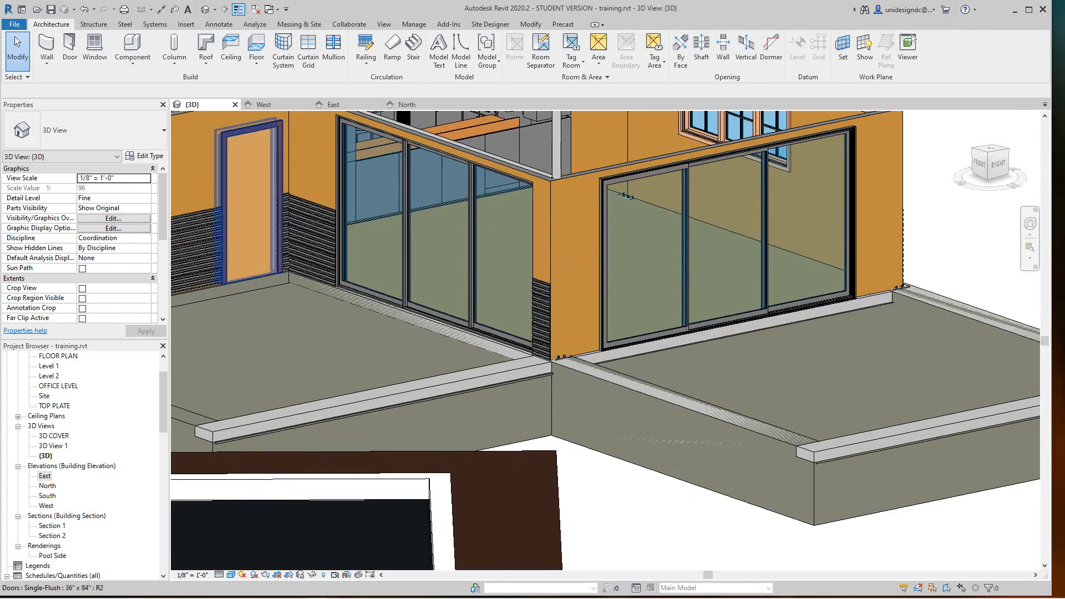
- Place a horizontal Cornice wall sweep low on the adjoining sliding-door wall, 1 inch above Level 1
{"action": "left_click", "coordinate": [47, 63]}
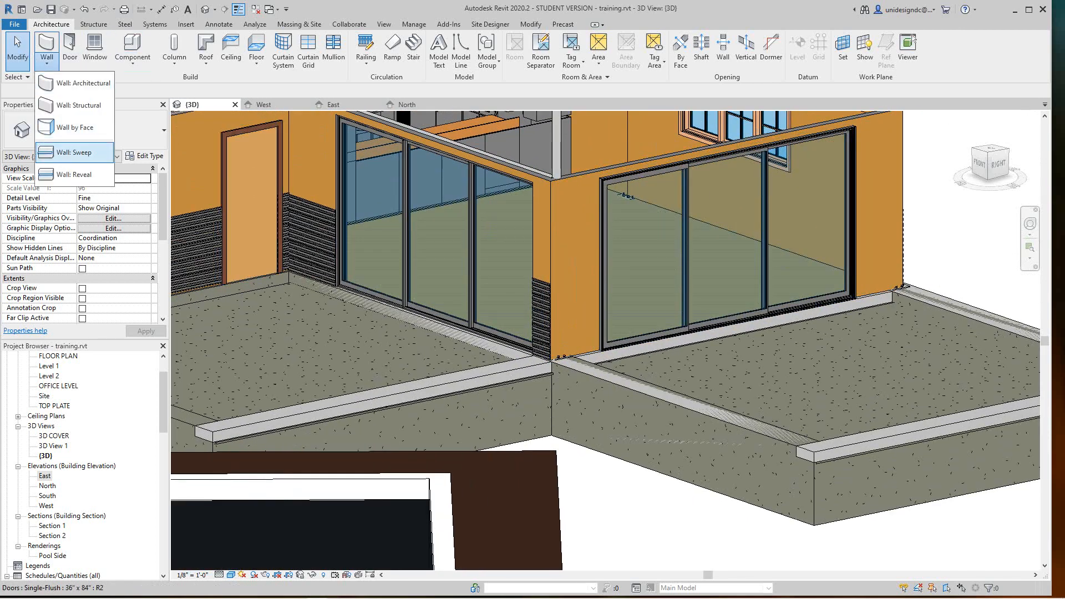
{"action": "left_click", "coordinate": [73, 152]}
{"action": "scroll", "coordinate": [552, 358], "scroll_direction": "up", "scroll_amount": 4}
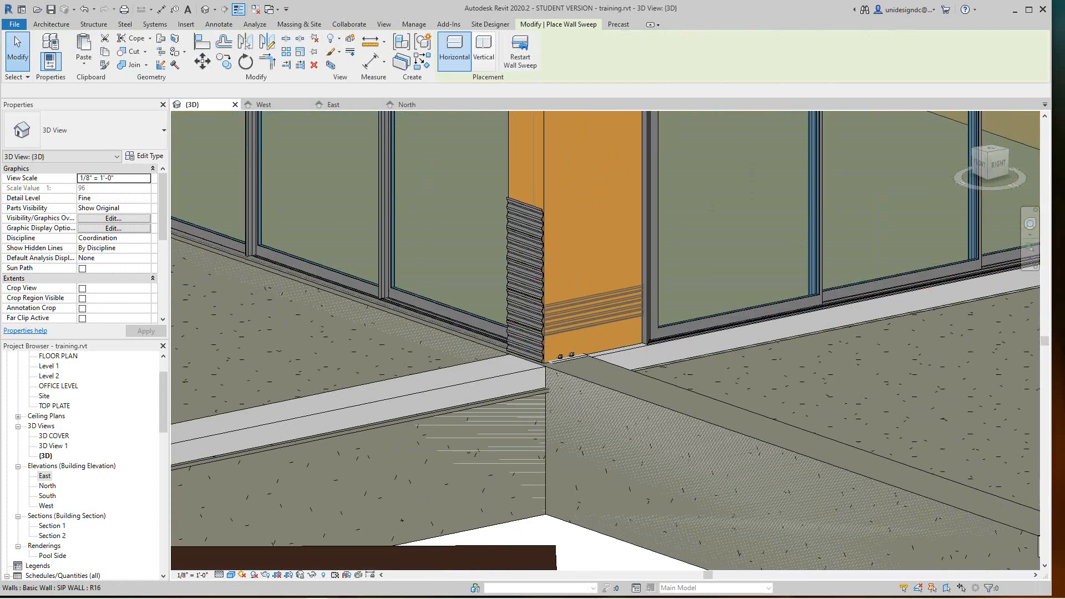
{"action": "scroll", "coordinate": [576, 350], "scroll_direction": "up", "scroll_amount": 3}
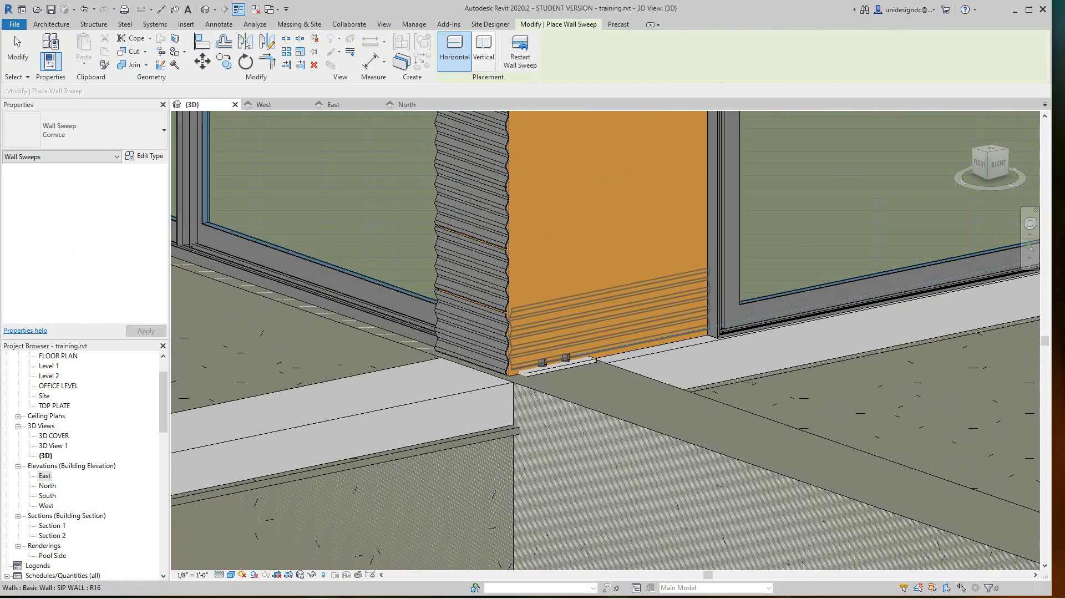
{"action": "left_click", "coordinate": [577, 355]}
{"action": "key", "text": "Escape"}
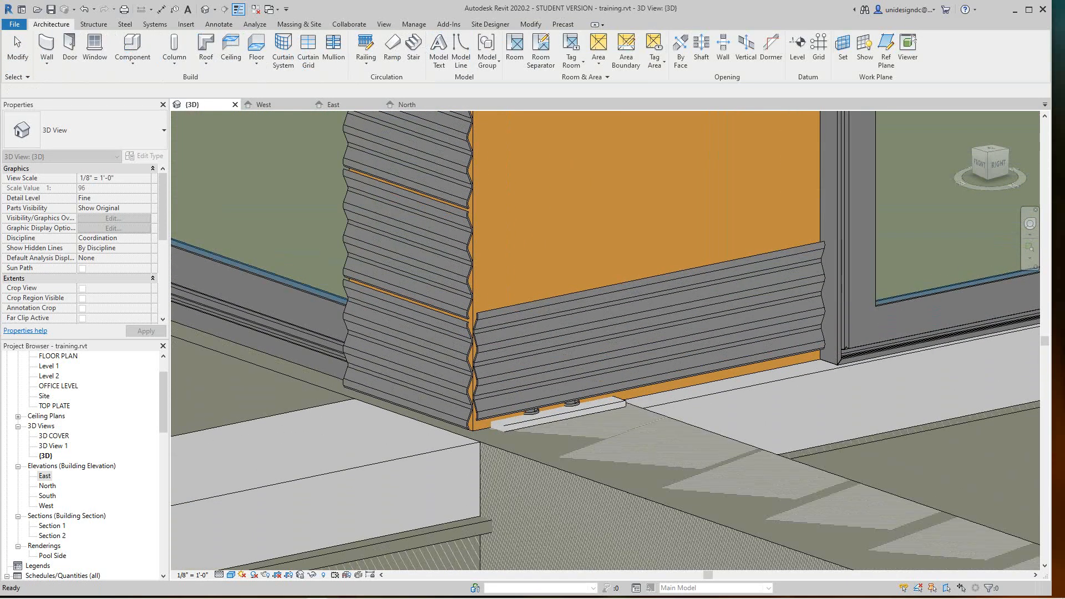
{"action": "scroll", "coordinate": [602, 330], "scroll_direction": "down", "scroll_amount": 6}
{"action": "scroll", "coordinate": [599, 359], "scroll_direction": "up", "scroll_amount": 5}
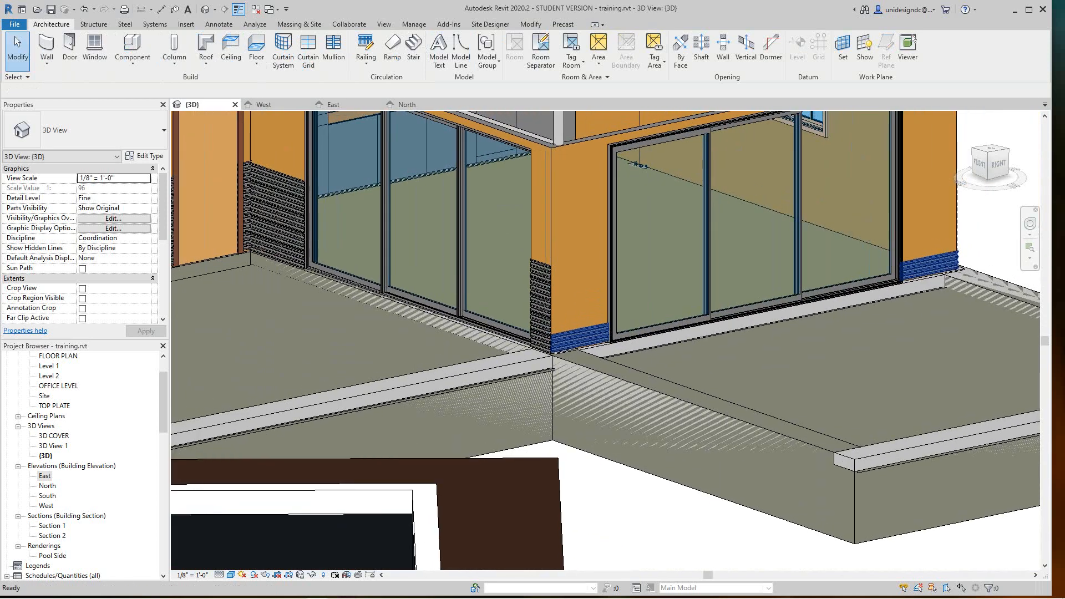
- Lower the new sweep on the adjoining sliding-door wall to the wall's base, at a 0' 0 23/256" offset from Level 1
{"action": "left_click", "coordinate": [565, 373]}
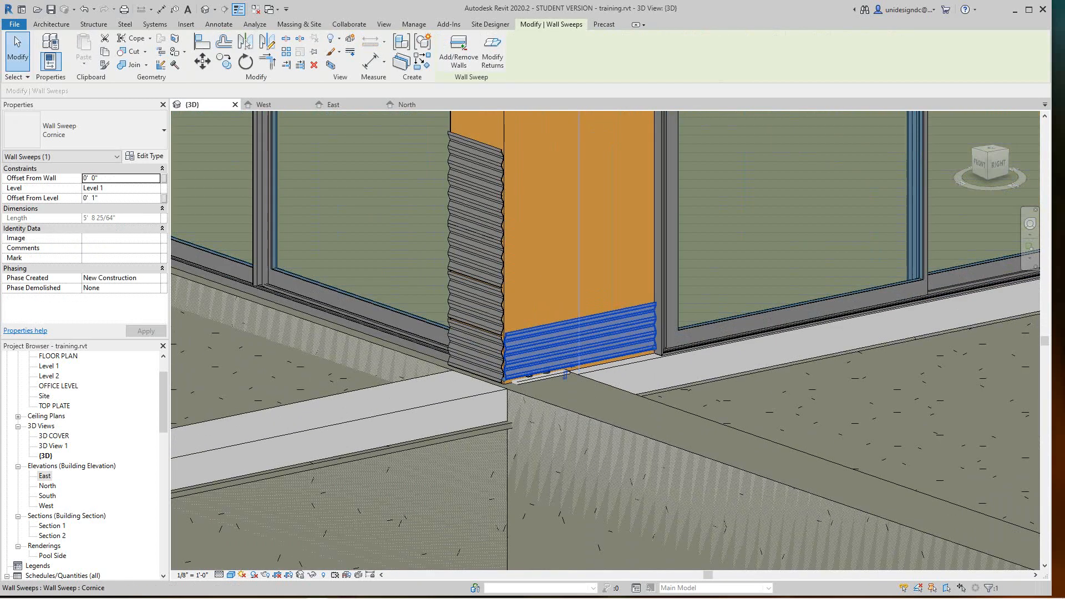
{"action": "left_click_drag", "start_coordinate": [566, 374], "coordinate": [572, 375]}
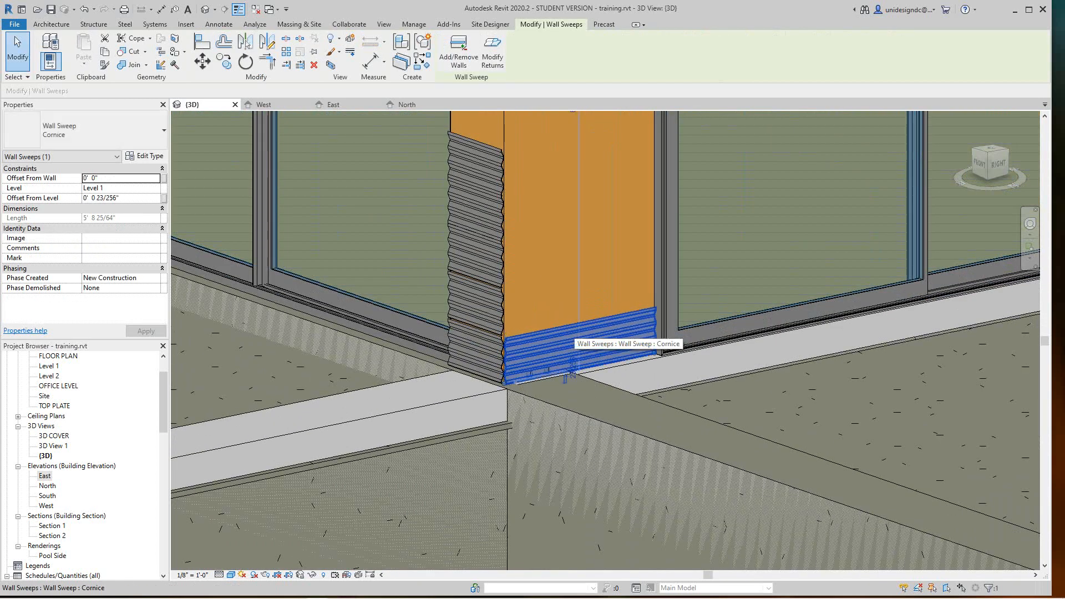
{"action": "key", "text": "Escape"}
{"action": "scroll", "coordinate": [572, 373], "scroll_direction": "down", "scroll_amount": 5}
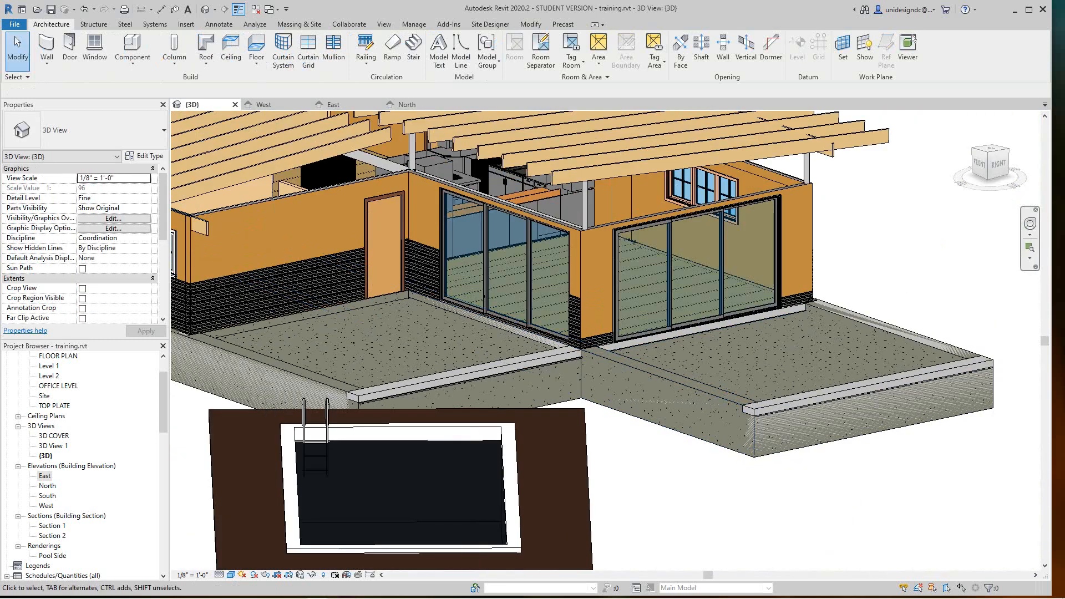
- Copy the base wall sweep on the sliding-door wall upward as three more courses, each stacked on the one below
{"action": "left_click", "coordinate": [997, 165]}
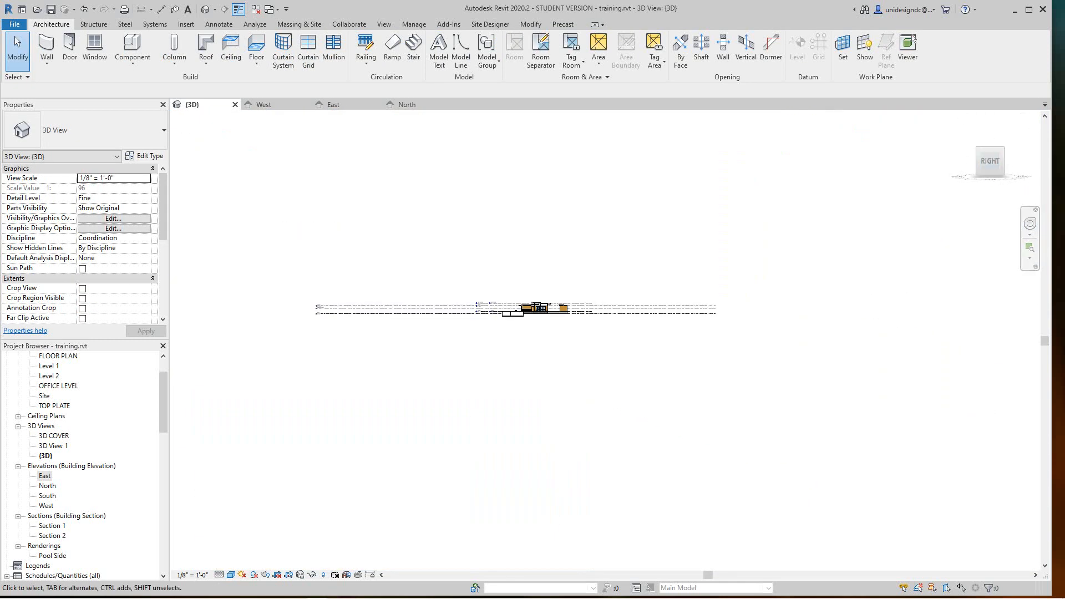
{"action": "scroll", "coordinate": [790, 453], "scroll_direction": "up", "scroll_amount": 10}
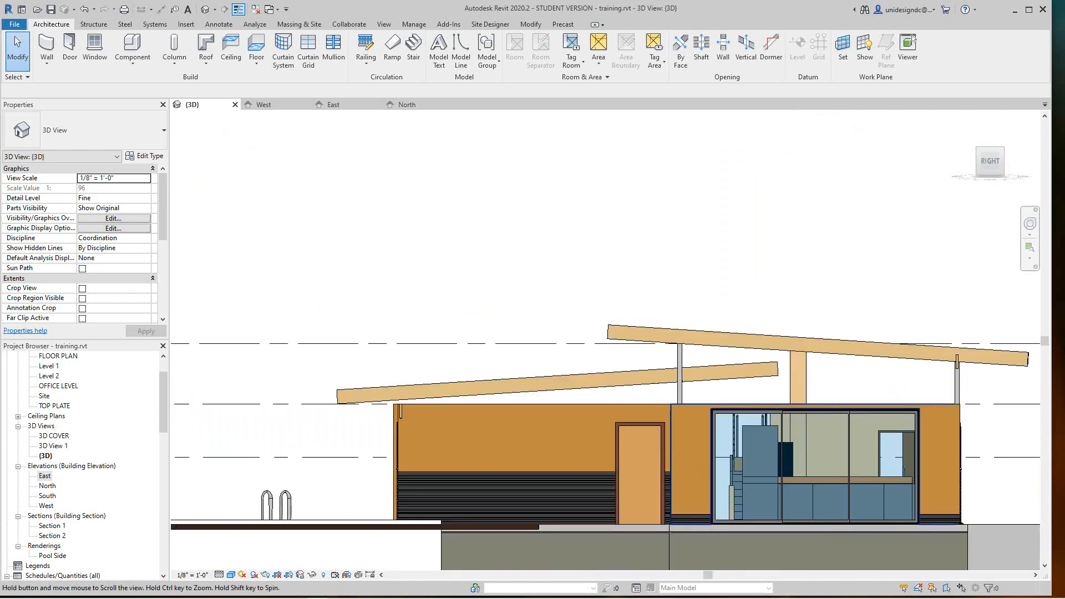
{"action": "scroll", "coordinate": [220, 220], "scroll_direction": "down", "scroll_amount": 3}
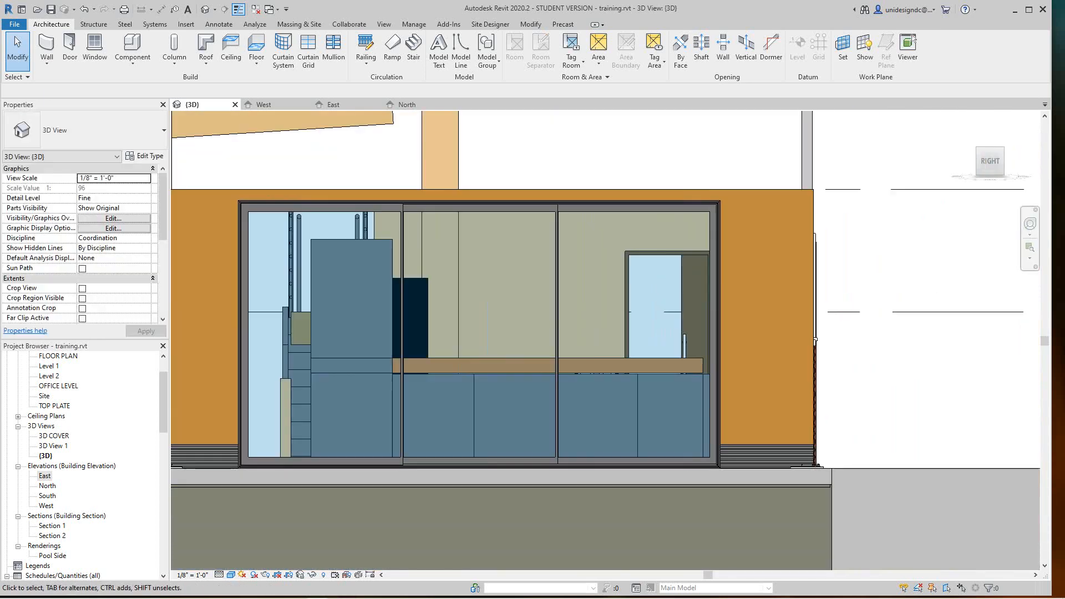
{"action": "left_click", "coordinate": [766, 454]}
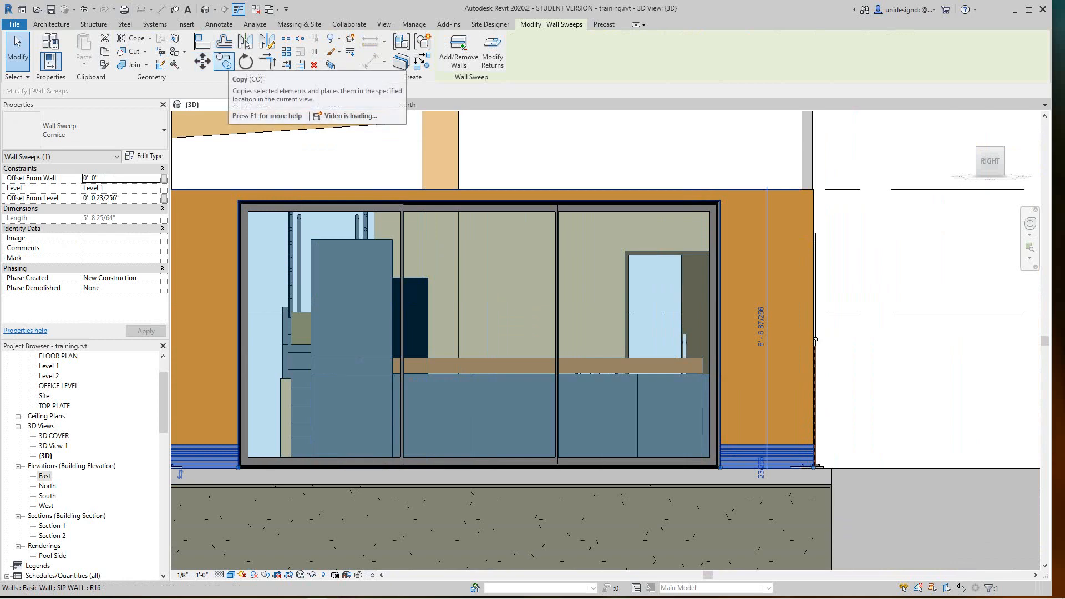
{"action": "scroll", "coordinate": [793, 462], "scroll_direction": "up", "scroll_amount": 2}
{"action": "scroll", "coordinate": [659, 478], "scroll_direction": "up", "scroll_amount": 2}
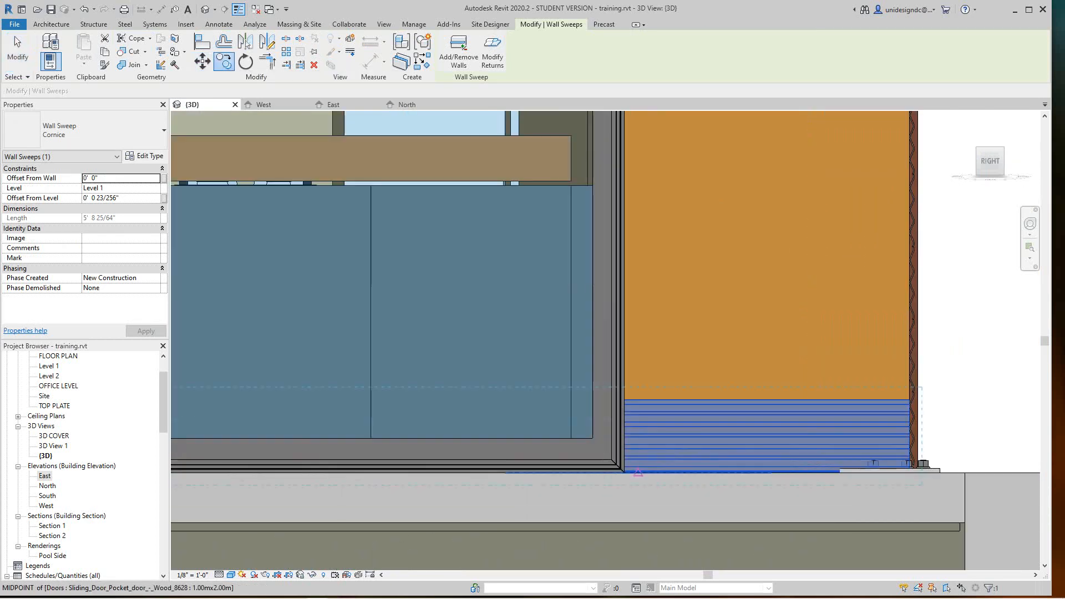
{"action": "left_click", "coordinate": [623, 472]}
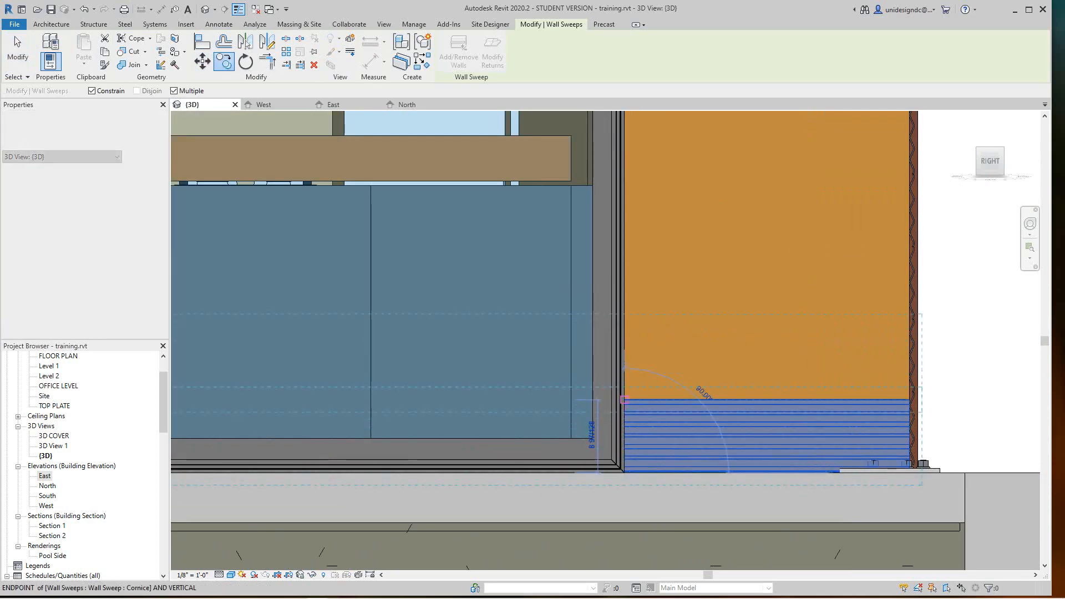
{"action": "left_click", "coordinate": [624, 400]}
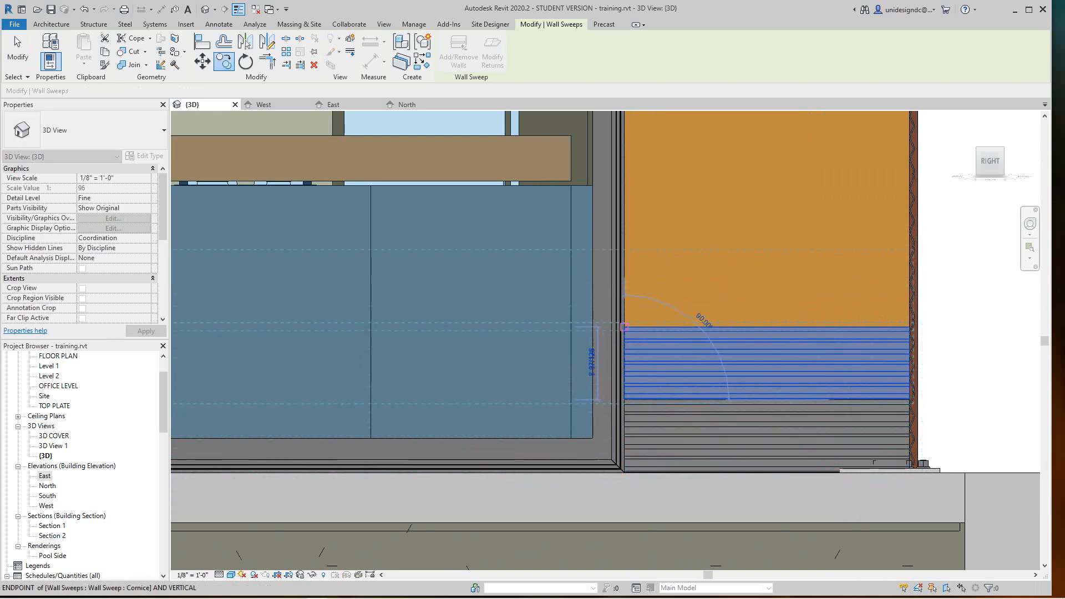
{"action": "left_click", "coordinate": [624, 327]}
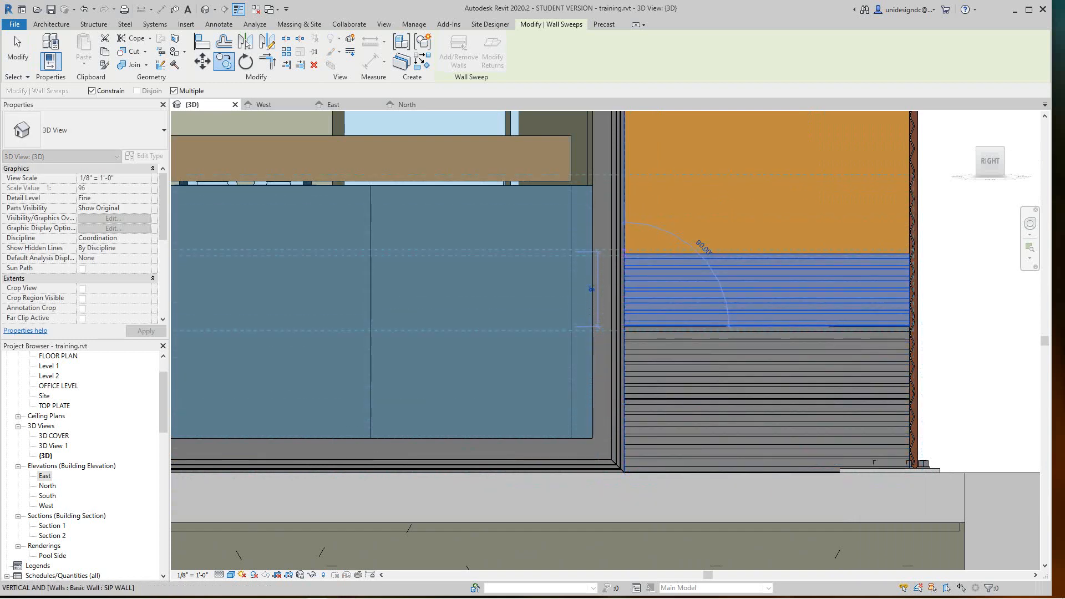
{"action": "left_click", "coordinate": [624, 251]}
{"action": "left_click", "coordinate": [624, 201]}
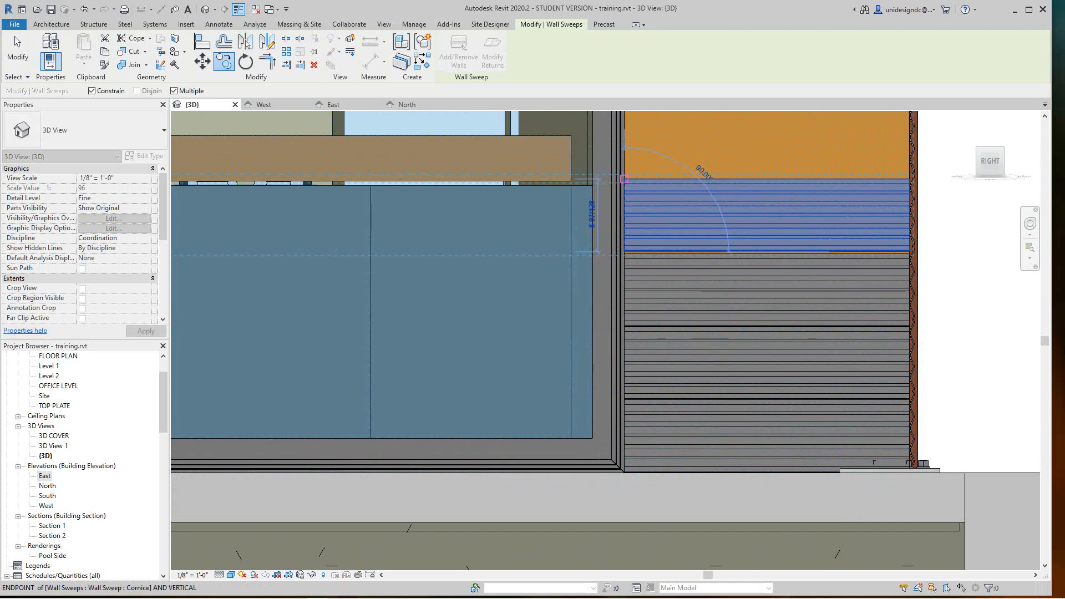
- Nudge the topmost sweep down onto the course below, at a 2' 2 23/64" offset from Level 1
{"action": "key", "text": "Escape"}
{"action": "key", "text": "Escape"}
{"action": "scroll", "coordinate": [753, 234], "scroll_direction": "up", "scroll_amount": 2}
{"action": "left_click", "coordinate": [766, 216]}
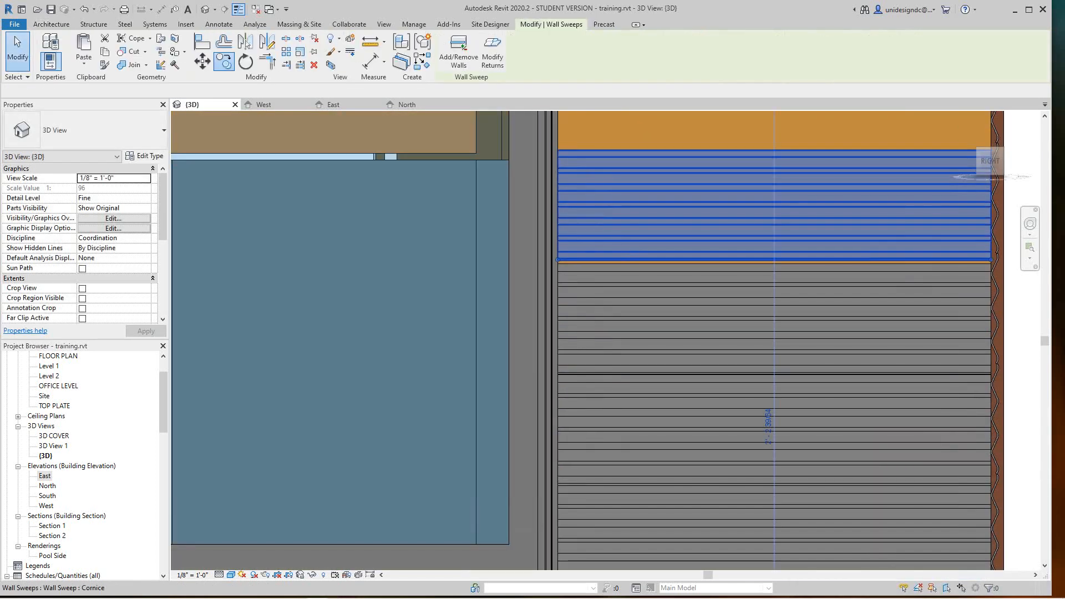
{"action": "key", "text": "Escape"}
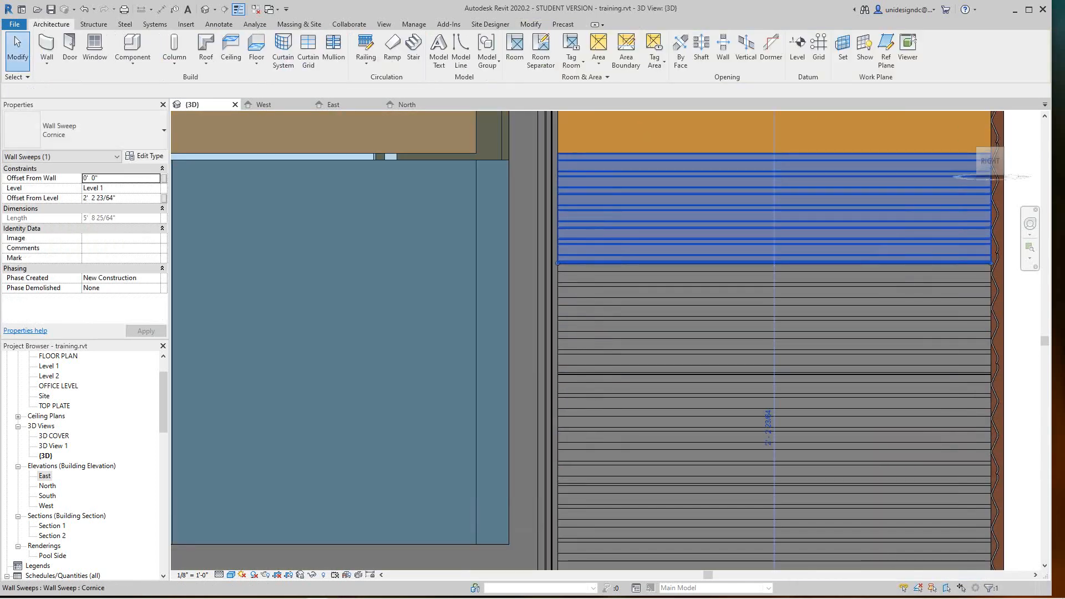
- Copy the topmost sweep on the sliding-door wall upward by one more course, aligned to its top edge
{"action": "scroll", "coordinate": [799, 189], "scroll_direction": "down", "scroll_amount": 3}
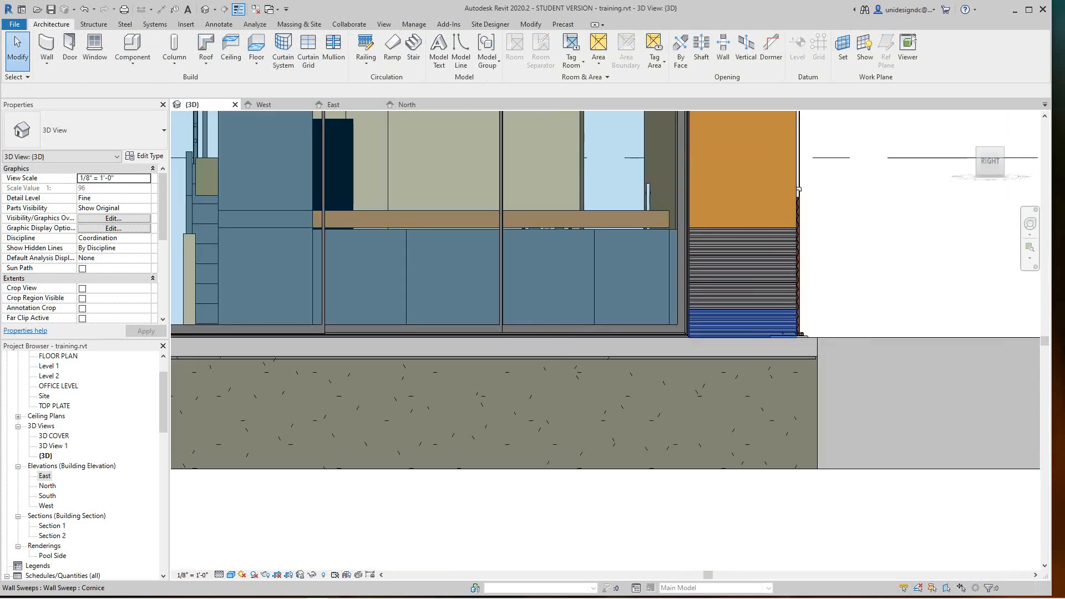
{"action": "scroll", "coordinate": [736, 231], "scroll_direction": "up", "scroll_amount": 2}
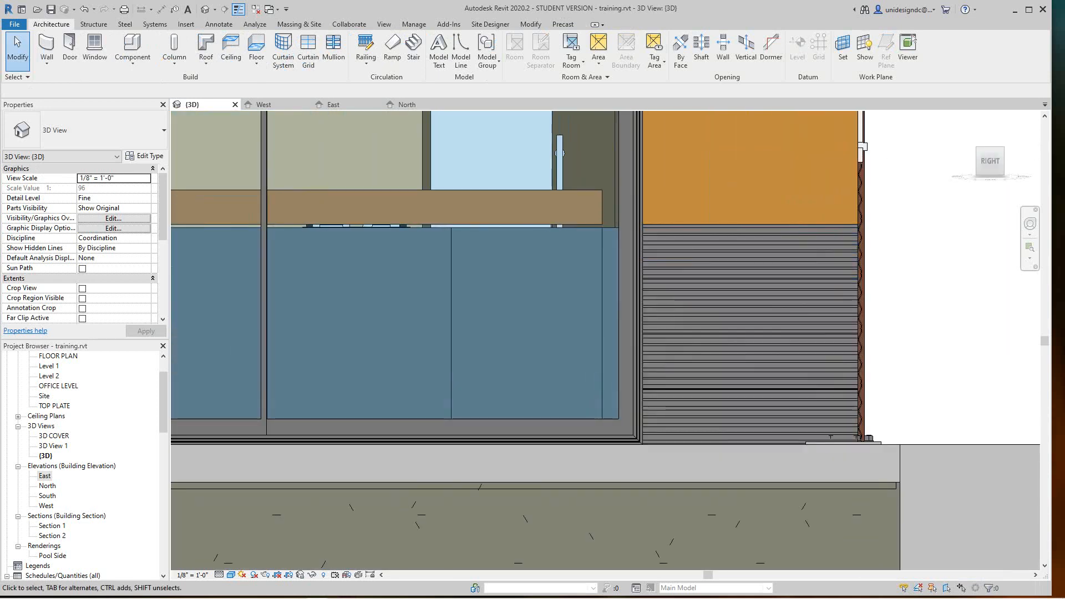
{"action": "left_click", "coordinate": [737, 231]}
{"action": "scroll", "coordinate": [672, 264], "scroll_direction": "up", "scroll_amount": 2}
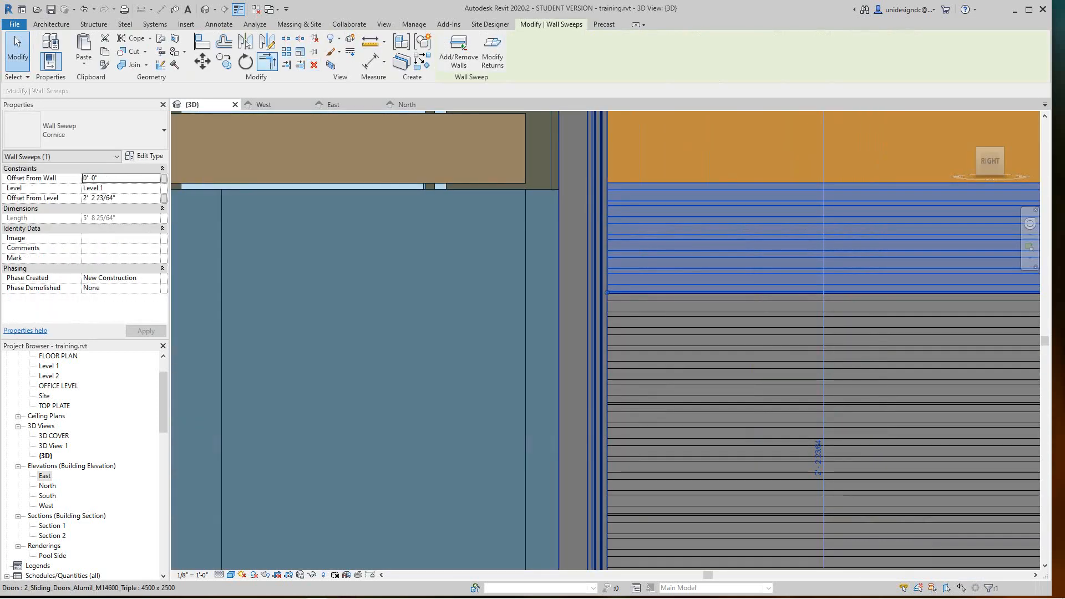
{"action": "left_click", "coordinate": [224, 62]}
{"action": "scroll", "coordinate": [545, 273], "scroll_direction": "up", "scroll_amount": 2}
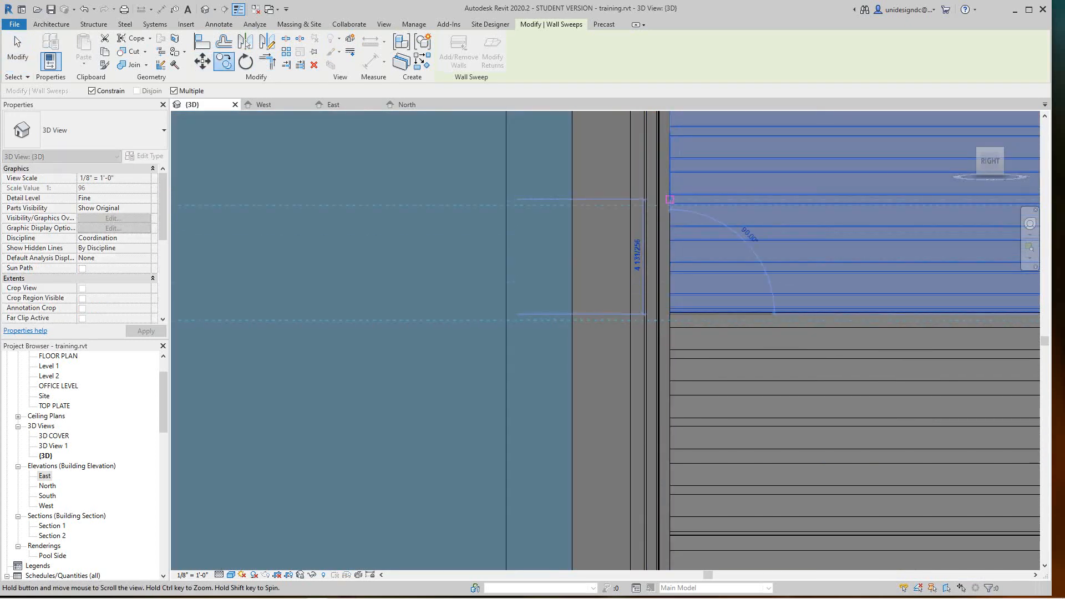
{"action": "middle_click_drag", "start_coordinate": [669, 202], "coordinate": [689, 415]}
{"action": "scroll", "coordinate": [689, 308], "scroll_direction": "up", "scroll_amount": 1}
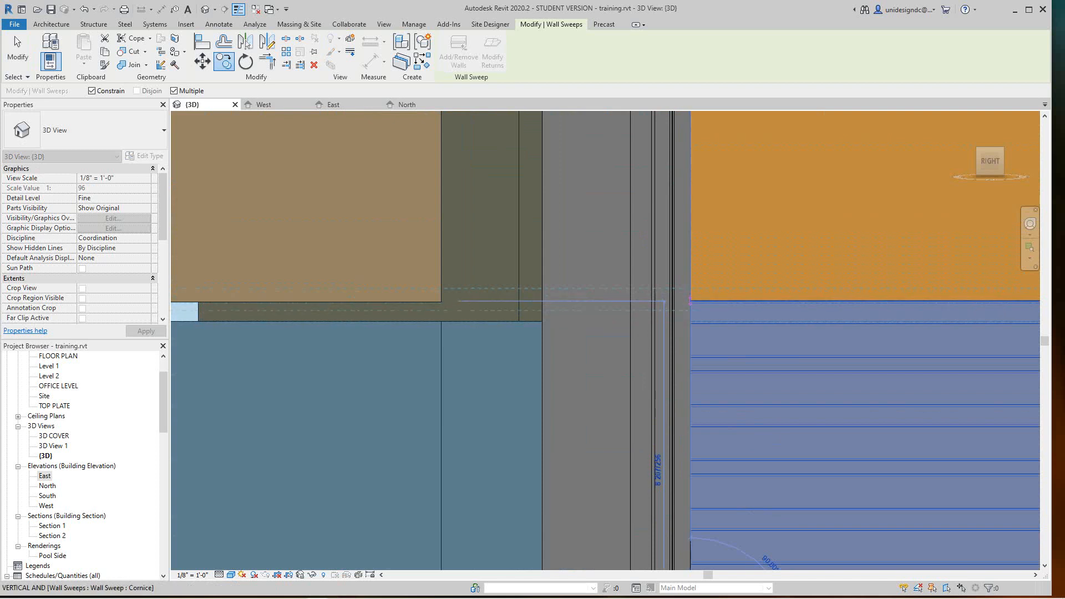
{"action": "left_click", "coordinate": [690, 302]}
{"action": "key", "text": "Escape"}
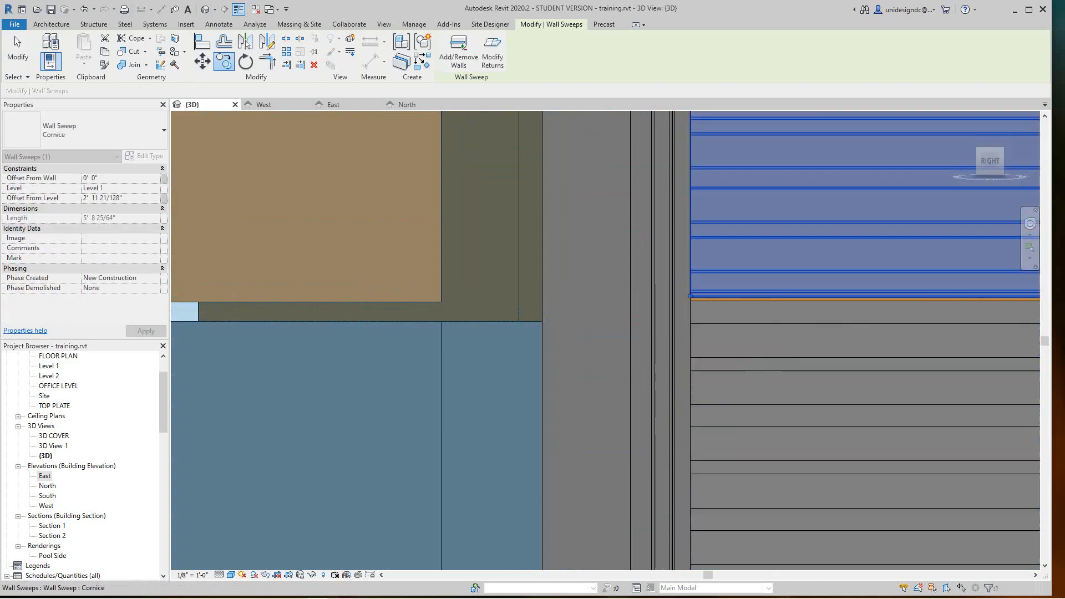
- Nudge the new top course down to close the gap above the course beneath it
{"action": "scroll", "coordinate": [741, 291], "scroll_direction": "up", "scroll_amount": 2}
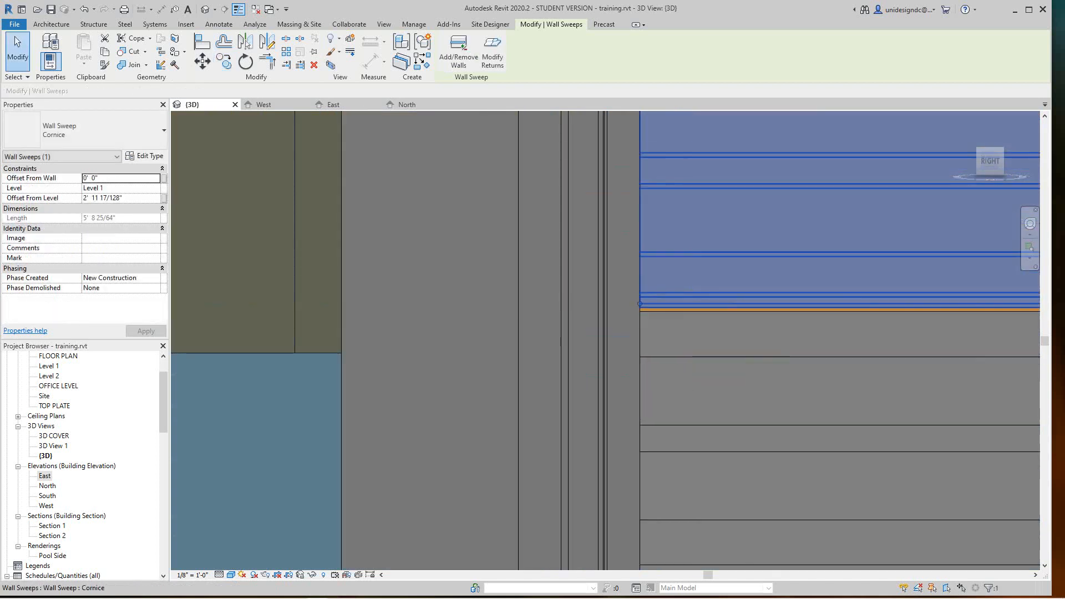
{"action": "key", "text": "Down"}
{"action": "key", "text": "Down"}
{"action": "key", "text": "Escape"}
{"action": "scroll", "coordinate": [605, 339], "scroll_direction": "down", "scroll_amount": 6}
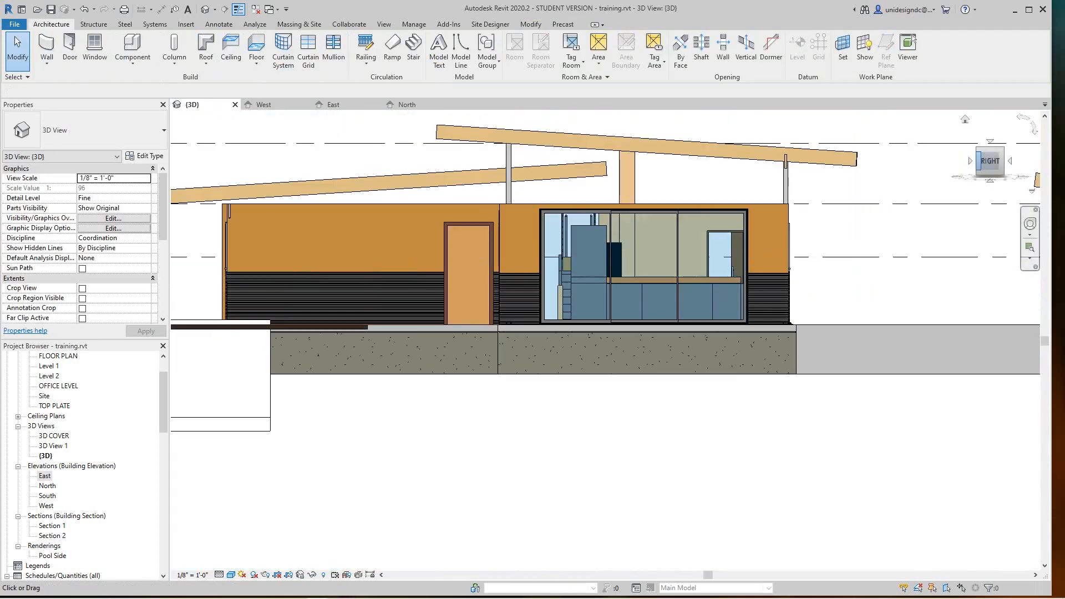
- Examine the corrugated cladding on the front and rear walls of the house in 3D
{"action": "left_click", "coordinate": [970, 160]}
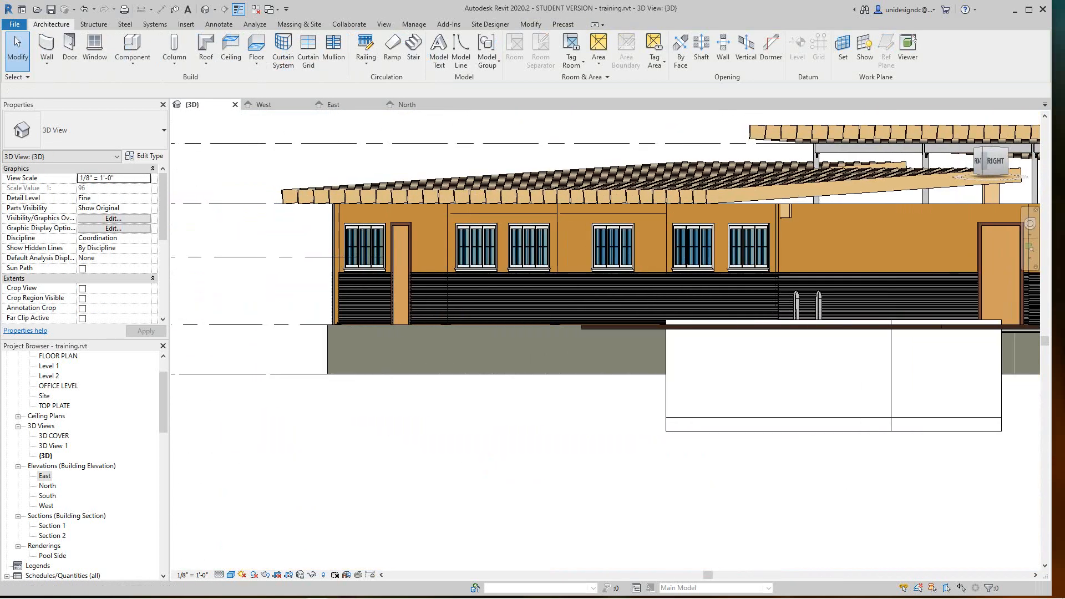
{"action": "left_click_drag", "start_coordinate": [990, 162], "coordinate": [967, 170]}
{"action": "scroll", "coordinate": [967, 195], "scroll_direction": "down", "scroll_amount": 2}
{"action": "middle_click_drag", "start_coordinate": [581, 347], "coordinate": [798, 386]}
{"action": "scroll", "coordinate": [702, 350], "scroll_direction": "up", "scroll_amount": 1}
{"action": "scroll", "coordinate": [700, 350], "scroll_direction": "down", "scroll_amount": 2}
{"action": "scroll", "coordinate": [599, 381], "scroll_direction": "down", "scroll_amount": 2}
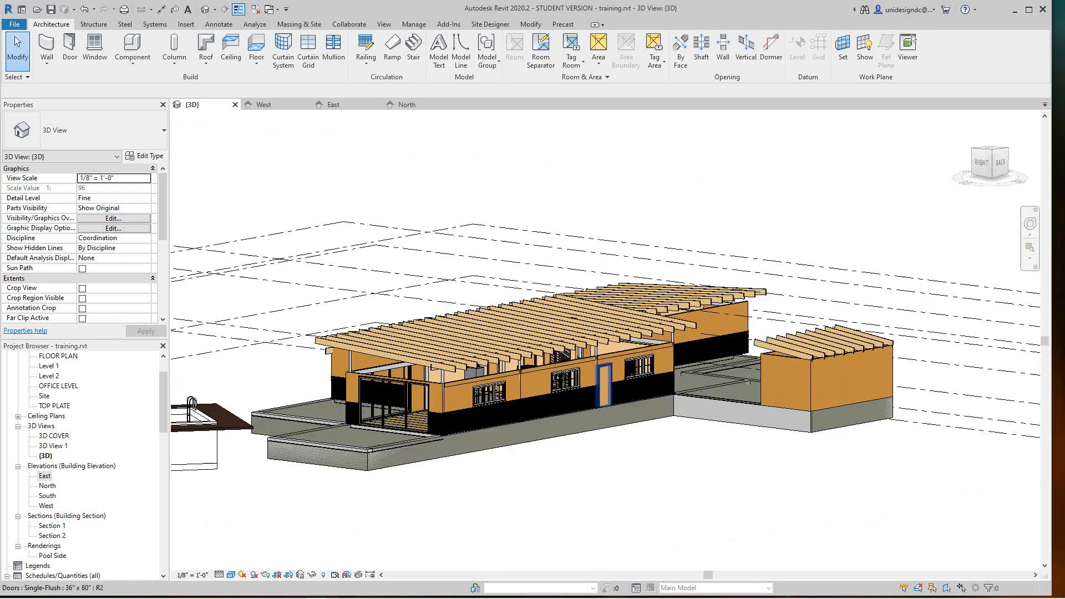
- Examine the cladding around the whole house from a raised viewpoint at the front-right corner
{"action": "mouse_move", "coordinate": [980, 166]}
{"action": "left_mouse_down"}
{"action": "mouse_move", "coordinate": [984, 186]}
{"action": "mouse_move", "coordinate": [1022, 190]}
{"action": "mouse_move", "coordinate": [1025, 206]}
{"action": "left_mouse_up"}
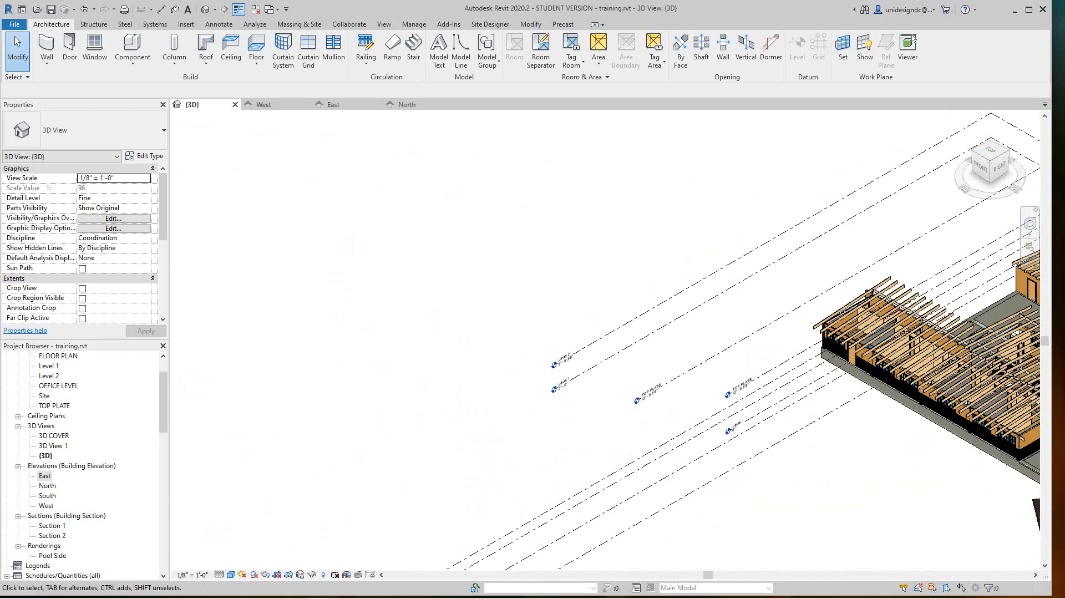
{"action": "scroll", "coordinate": [577, 409], "scroll_direction": "down", "scroll_amount": 2}
{"action": "scroll", "coordinate": [610, 344], "scroll_direction": "up", "scroll_amount": 6}
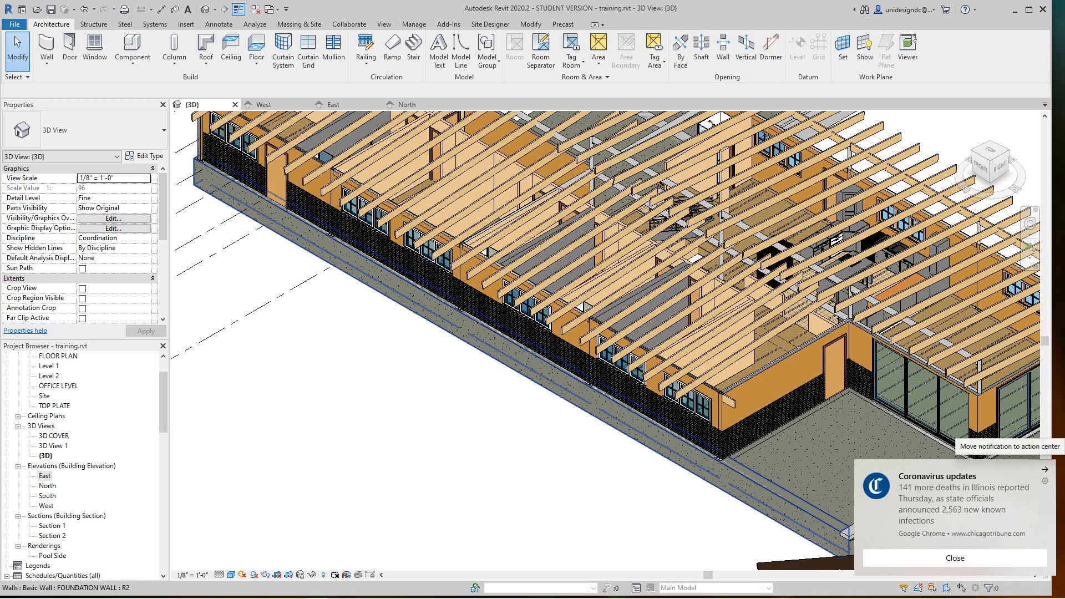
{"action": "scroll", "coordinate": [846, 477], "scroll_direction": "down", "scroll_amount": 3}
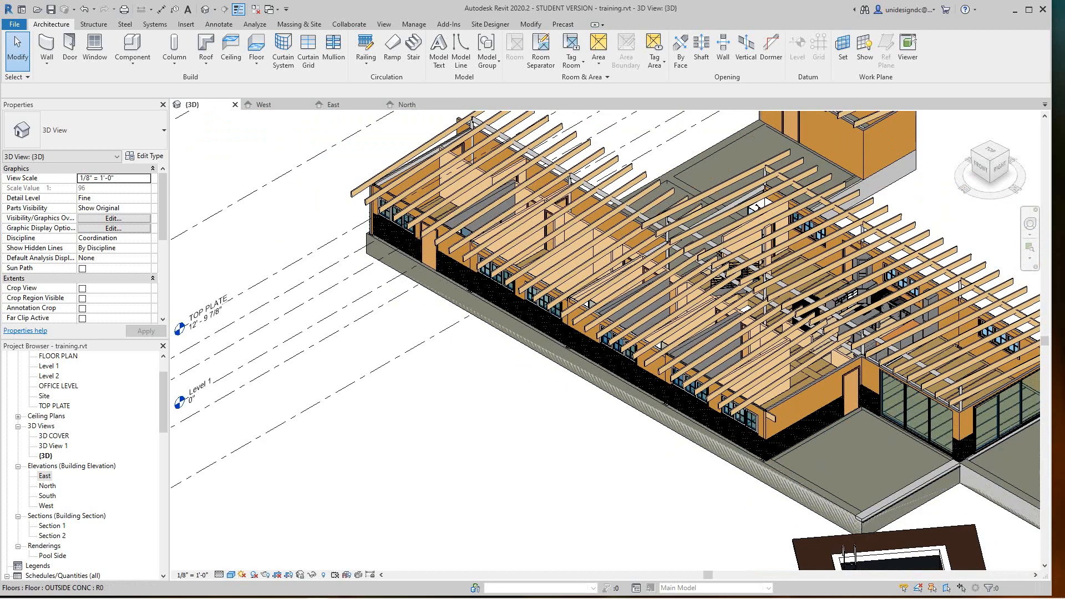
{"action": "middle_click_drag", "start_coordinate": [845, 477], "coordinate": [789, 496]}
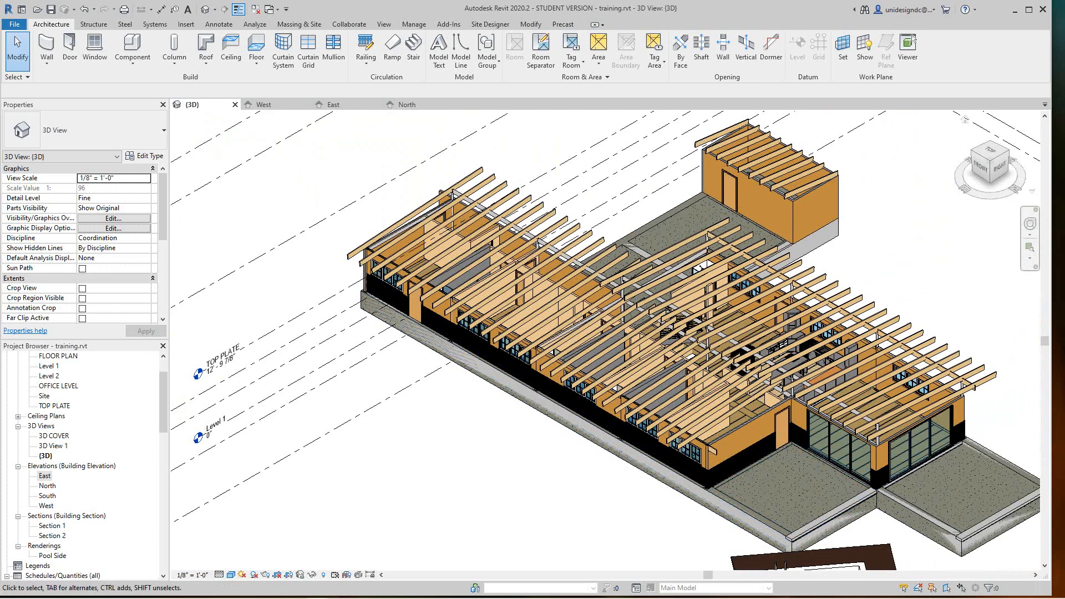
{"action": "scroll", "coordinate": [703, 299], "scroll_direction": "up", "scroll_amount": 2}
{"action": "scroll", "coordinate": [774, 278], "scroll_direction": "down", "scroll_amount": 3}
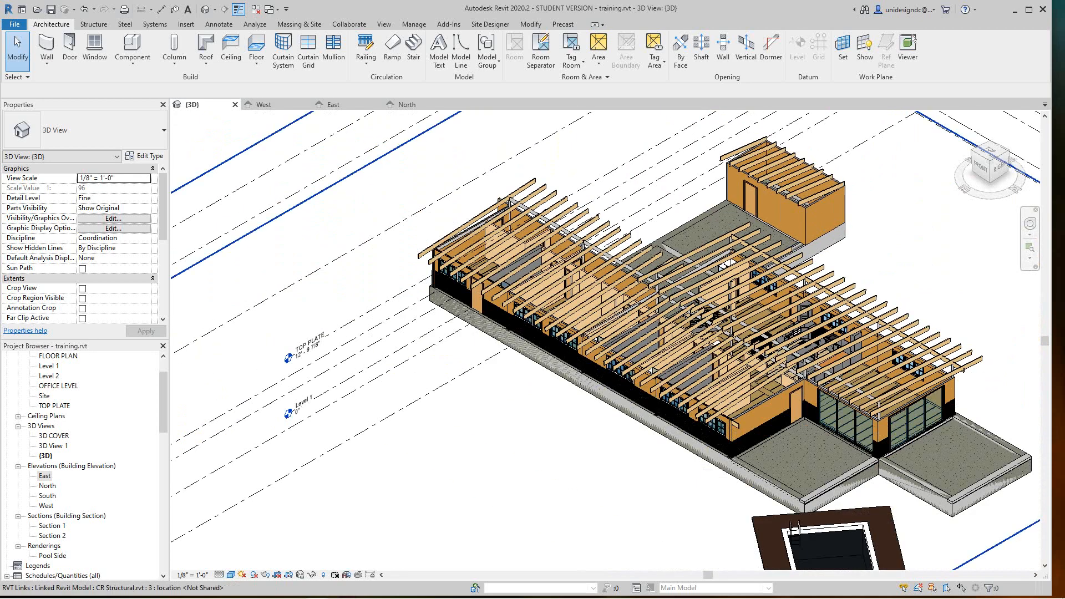
{"action": "scroll", "coordinate": [793, 280], "scroll_direction": "up", "scroll_amount": 2}
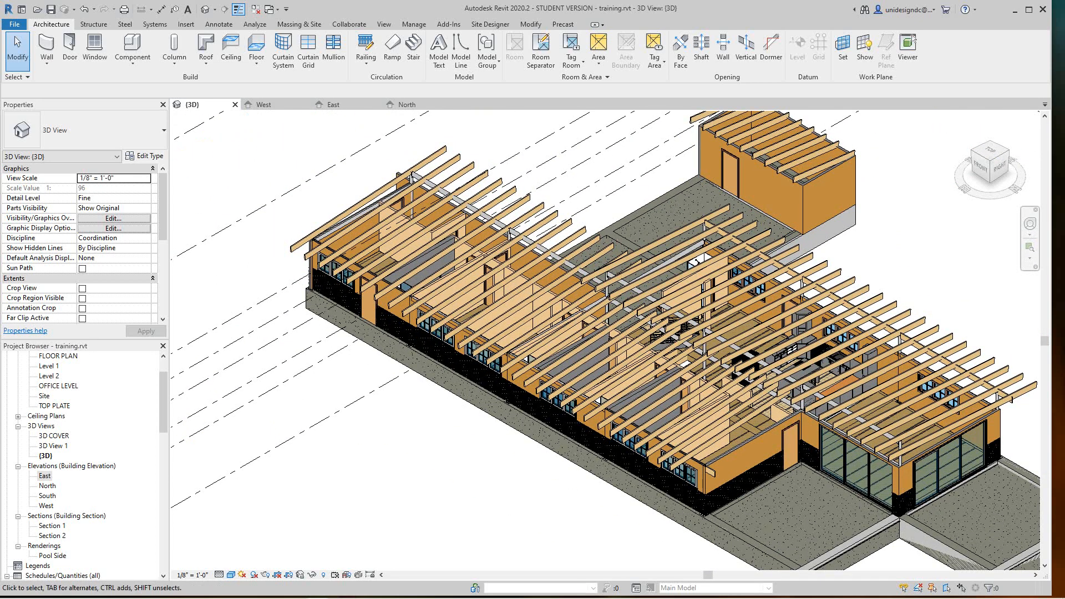
{"action": "middle_click_drag", "start_coordinate": [788, 496], "coordinate": [793, 516]}
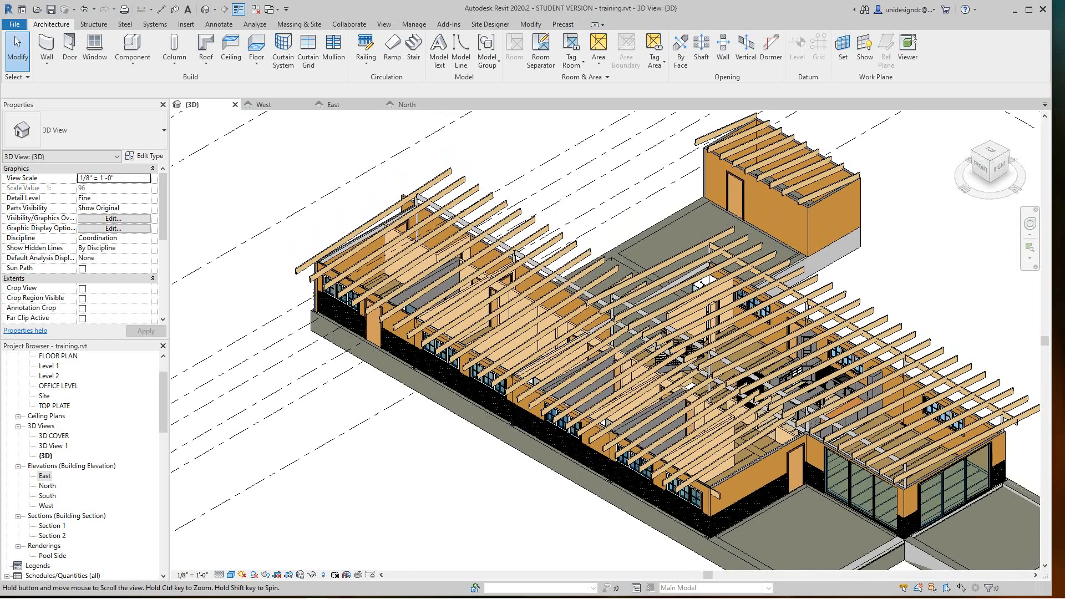
{"action": "scroll", "coordinate": [871, 255], "scroll_direction": "up", "scroll_amount": 2}
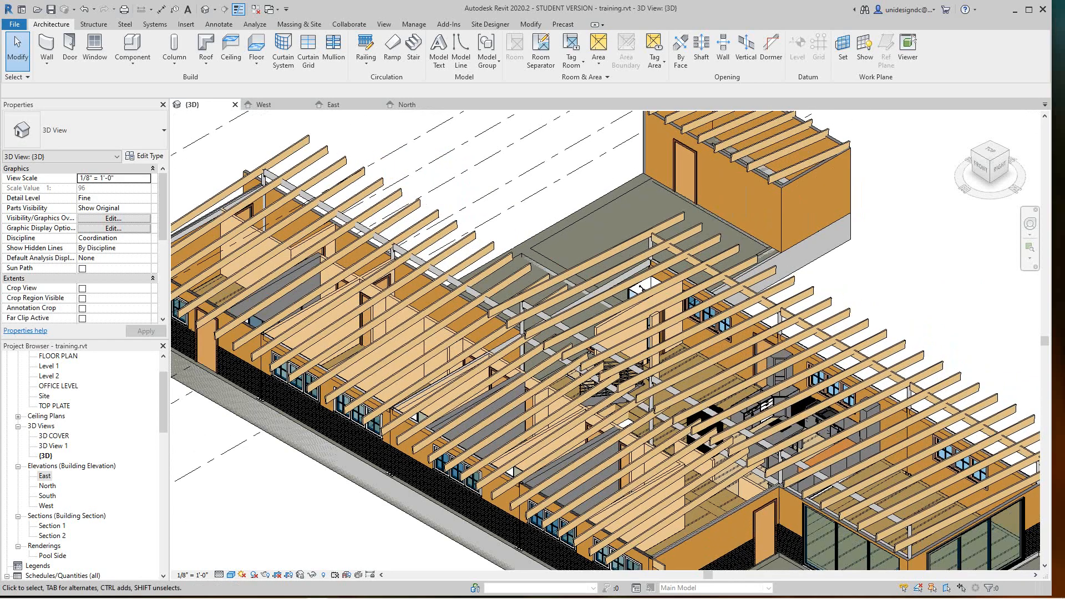
{"action": "middle_click_drag", "start_coordinate": [776, 344], "coordinate": [753, 321], "text": "shift"}
{"action": "scroll", "coordinate": [876, 242], "scroll_direction": "down", "scroll_amount": 2}
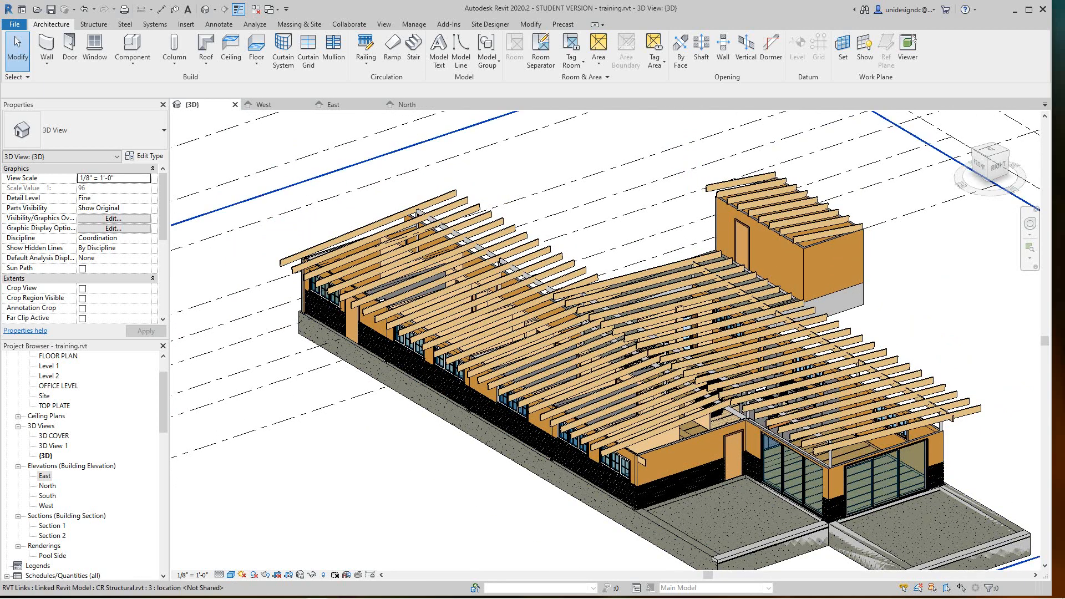
{"action": "scroll", "coordinate": [503, 521], "scroll_direction": "down", "scroll_amount": 3}
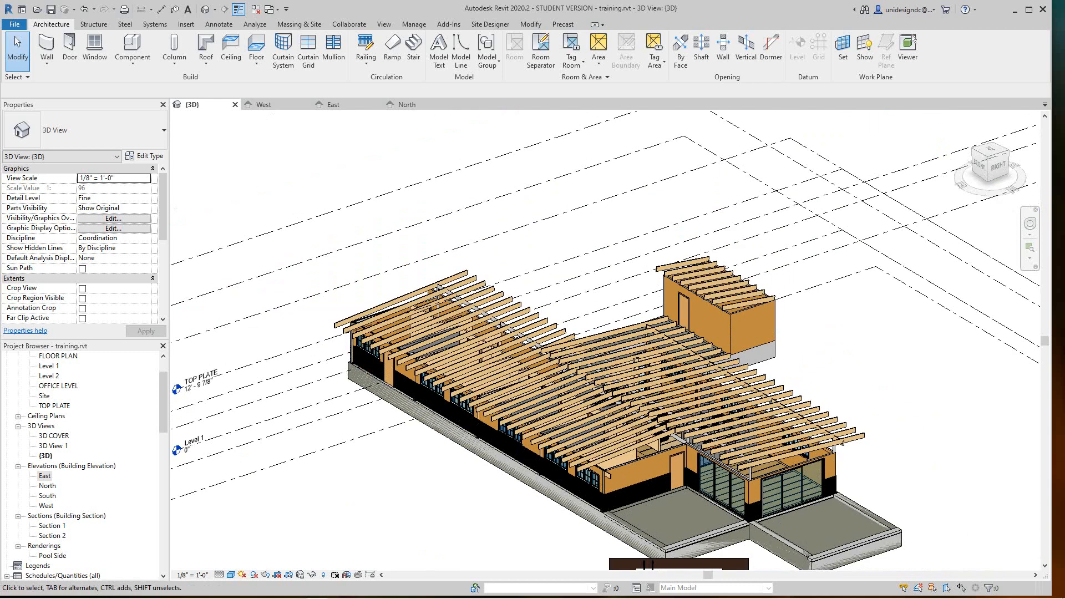
{"action": "scroll", "coordinate": [449, 499], "scroll_direction": "up", "scroll_amount": 2}
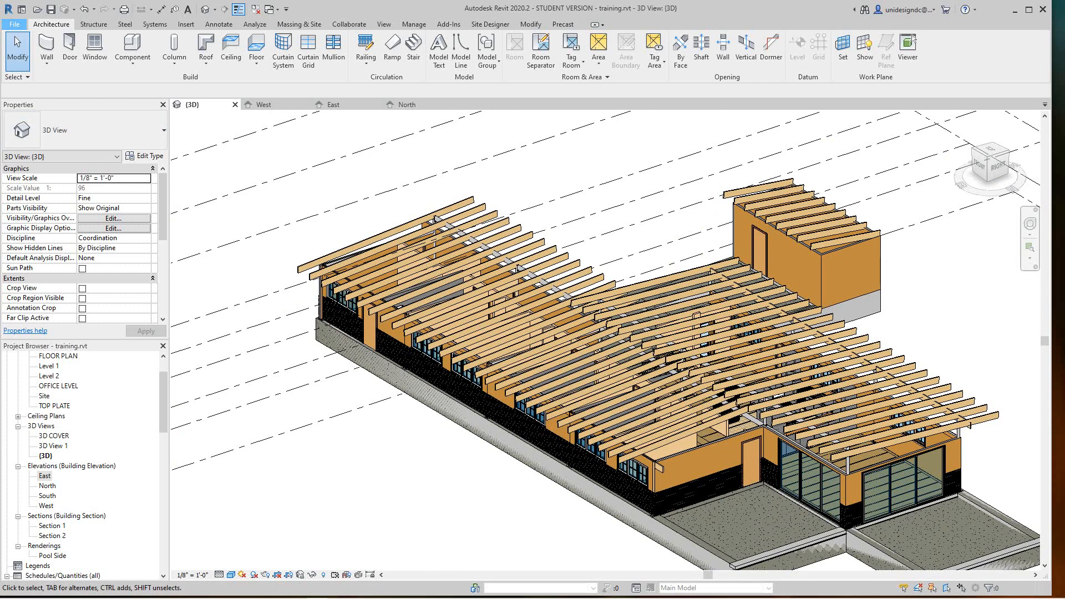
- Create a new family from the Profile-Mullion.rft template
{"action": "key", "text": "alt+f"}
{"action": "mouse_move", "coordinate": [42, 67]}
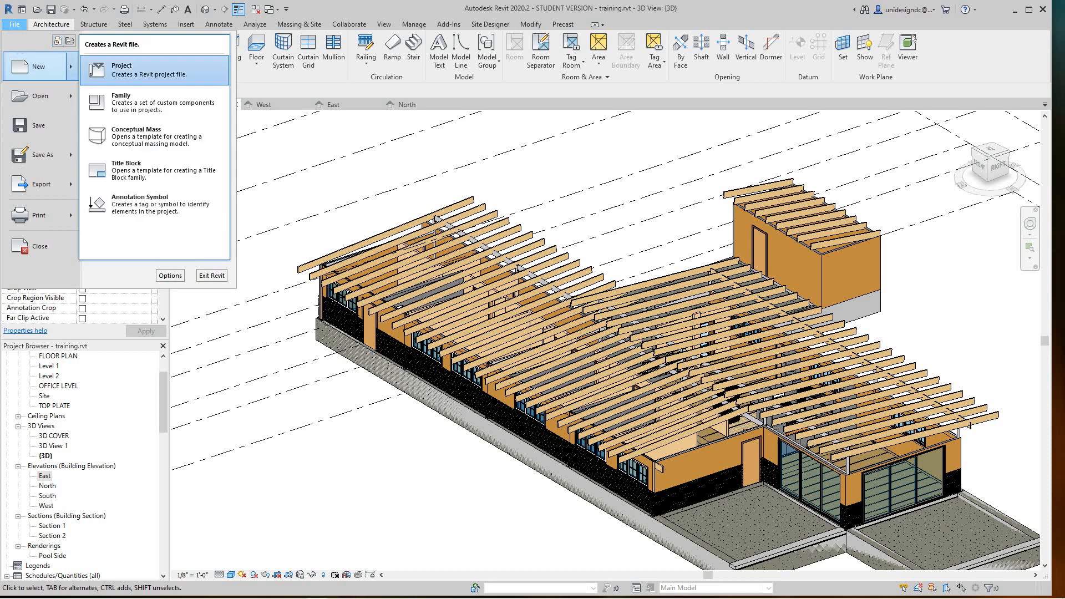
{"action": "left_click", "coordinate": [128, 102]}
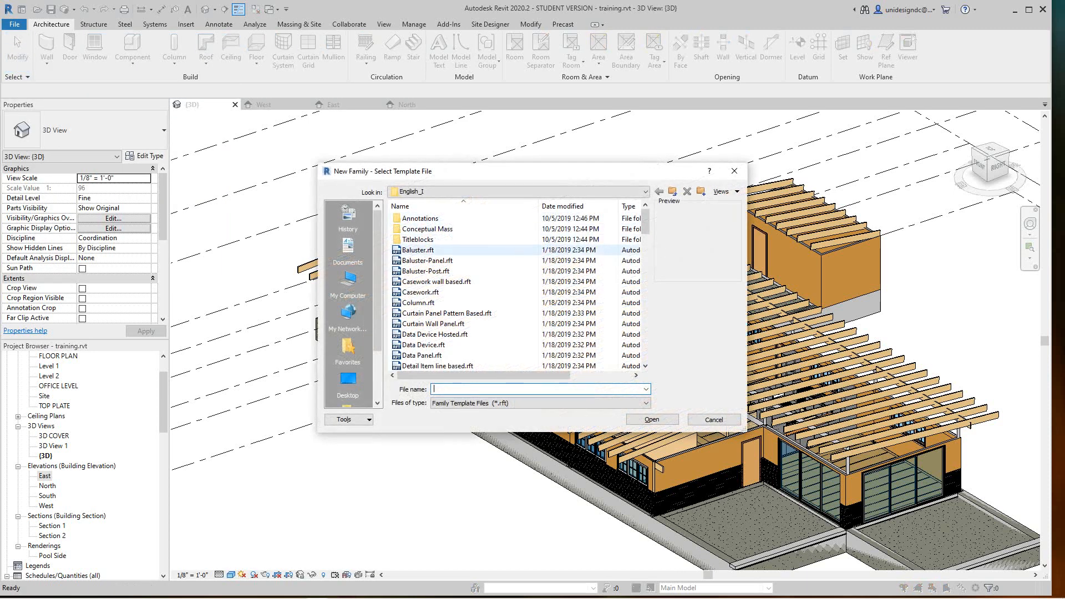
{"action": "scroll", "coordinate": [449, 311], "scroll_direction": "down", "scroll_amount": 9}
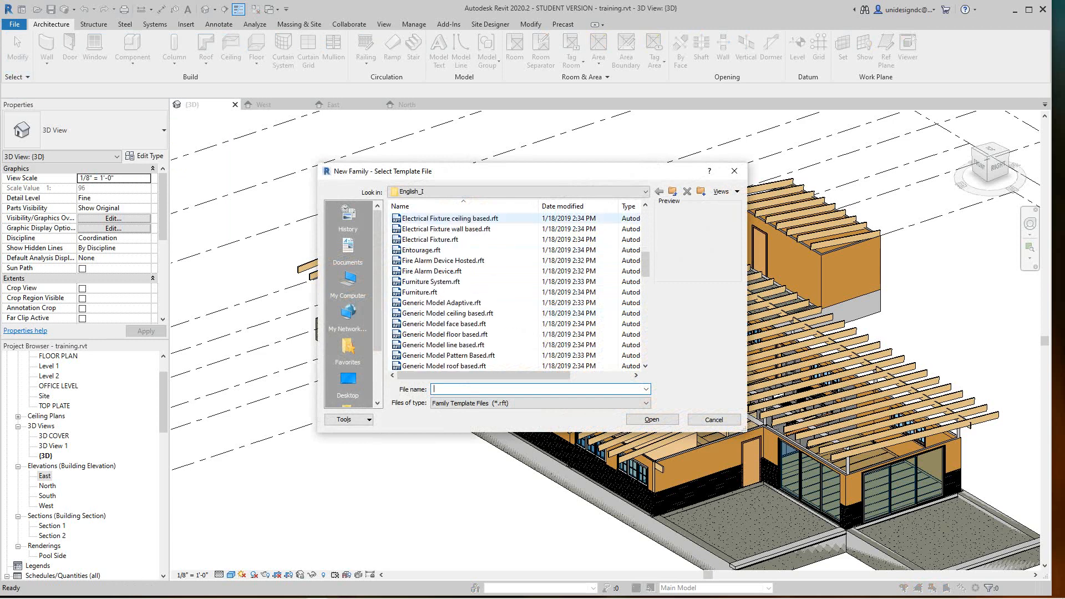
{"action": "scroll", "coordinate": [461, 249], "scroll_direction": "down", "scroll_amount": 12}
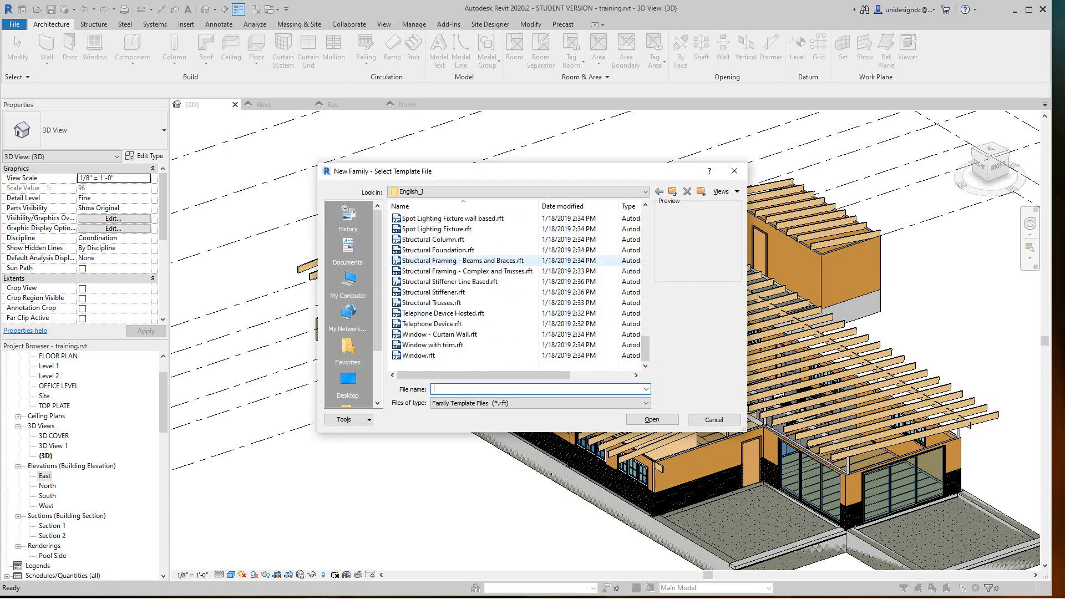
{"action": "scroll", "coordinate": [460, 277], "scroll_direction": "up", "scroll_amount": 4}
{"action": "scroll", "coordinate": [438, 318], "scroll_direction": "up", "scroll_amount": 4}
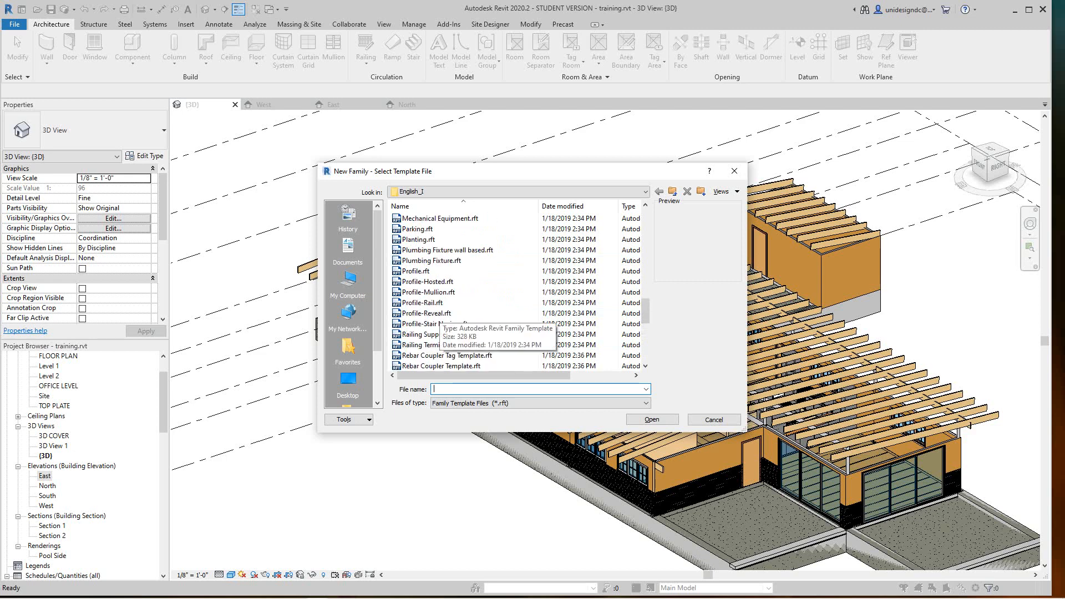
{"action": "scroll", "coordinate": [438, 320], "scroll_direction": "down", "scroll_amount": 3}
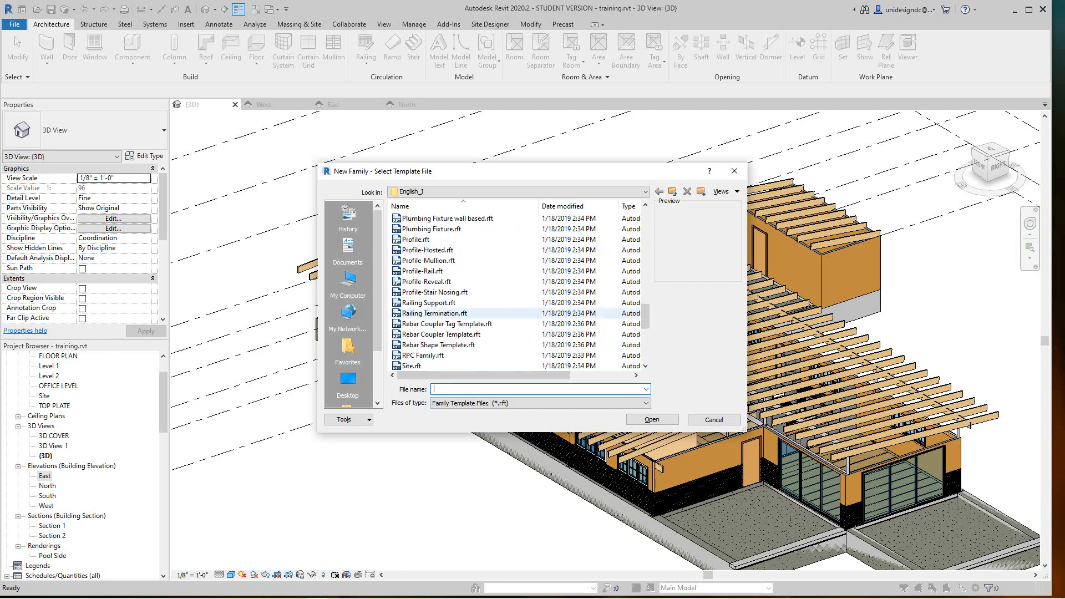
{"action": "scroll", "coordinate": [435, 279], "scroll_direction": "down", "scroll_amount": 5}
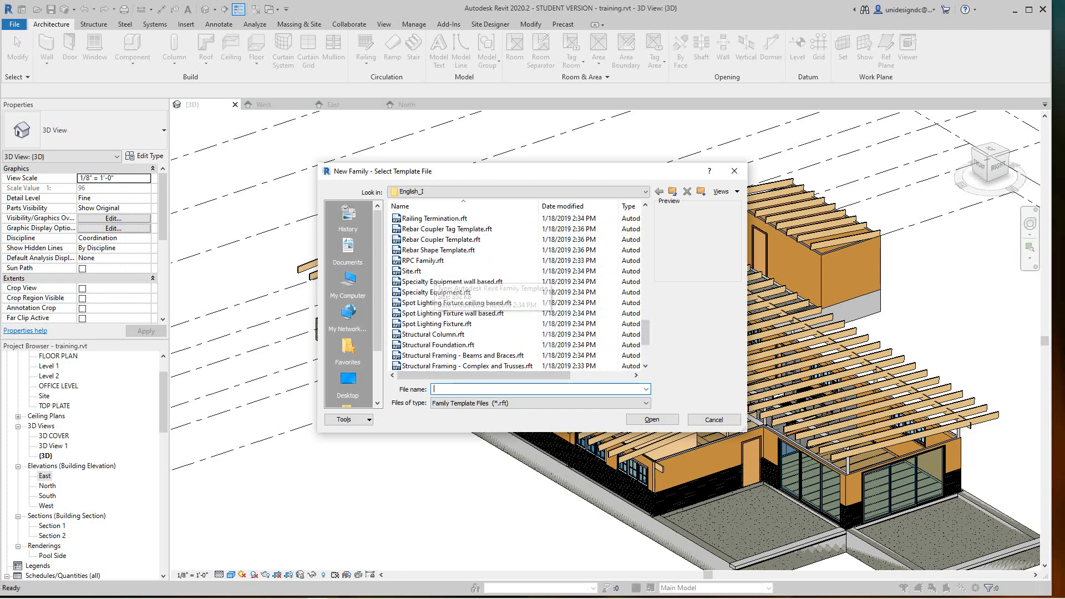
{"action": "scroll", "coordinate": [435, 274], "scroll_direction": "down", "scroll_amount": 1}
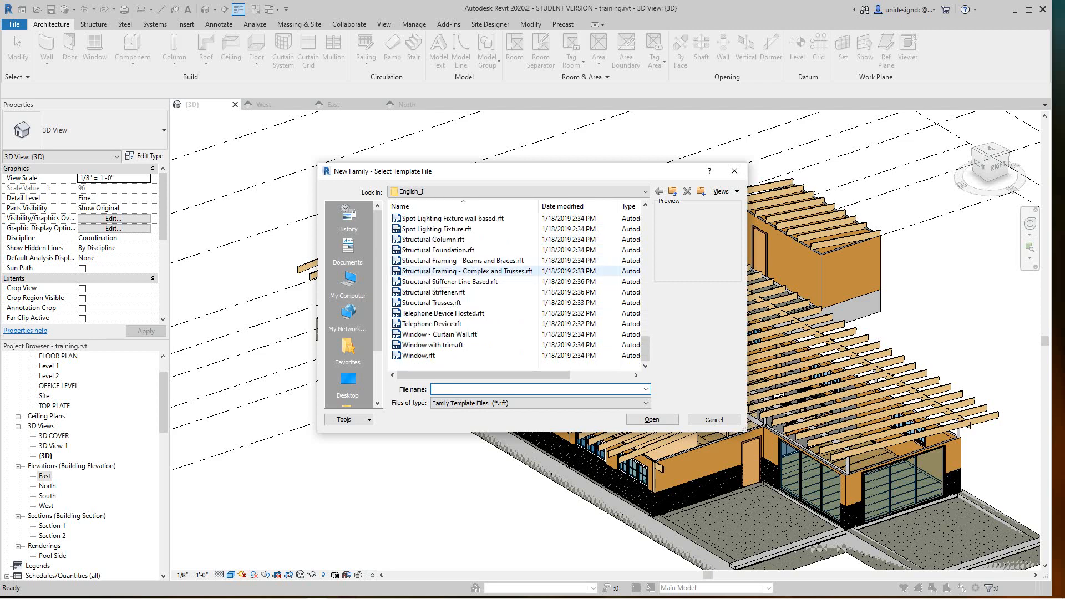
{"action": "scroll", "coordinate": [435, 274], "scroll_direction": "up", "scroll_amount": 3}
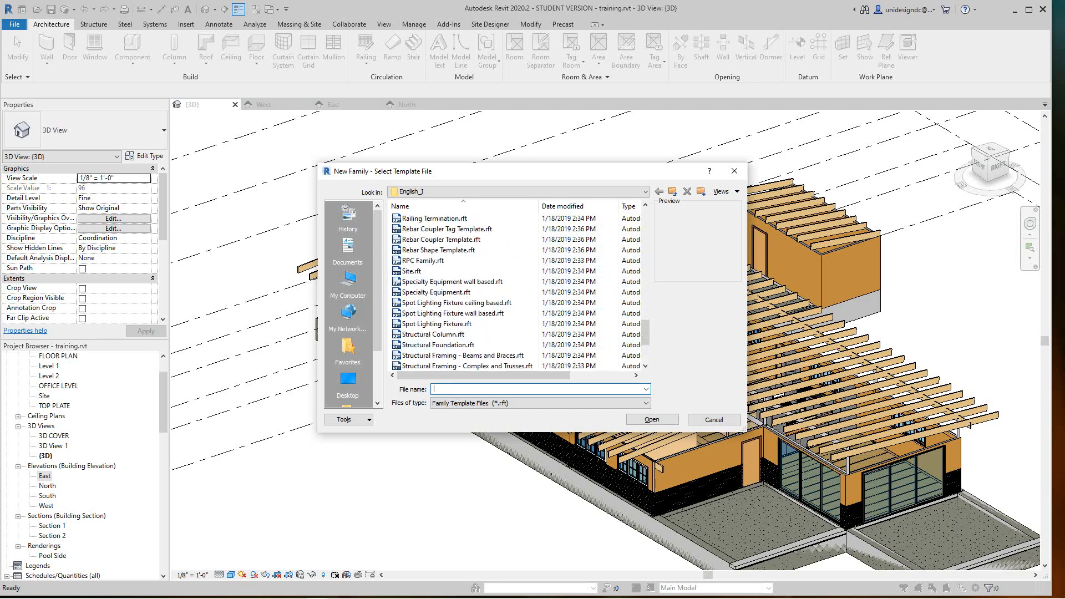
{"action": "scroll", "coordinate": [463, 292], "scroll_direction": "up", "scroll_amount": 2}
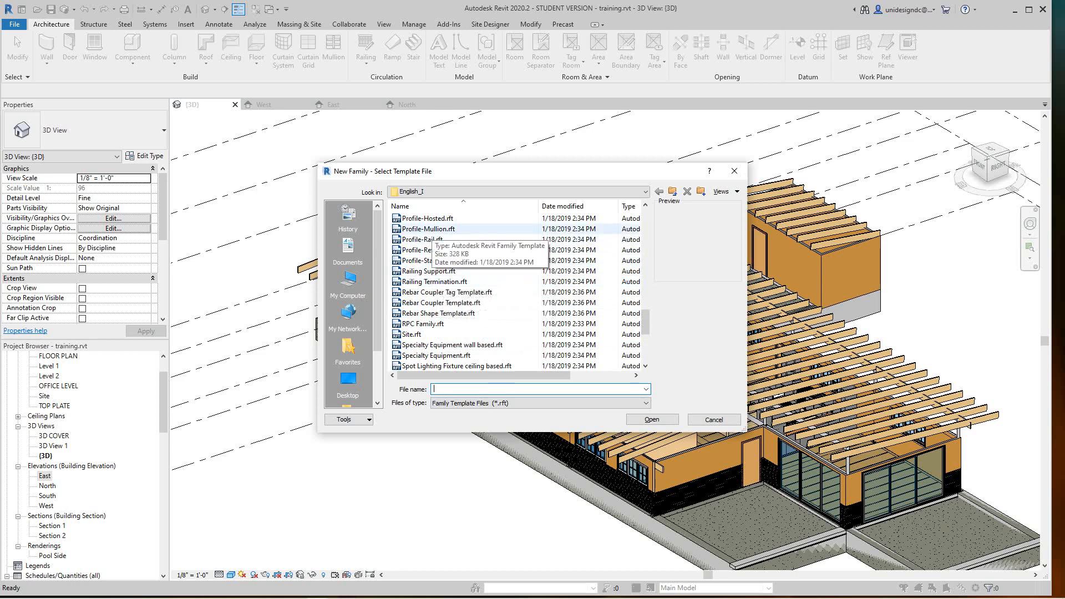
{"action": "left_click", "coordinate": [432, 229]}
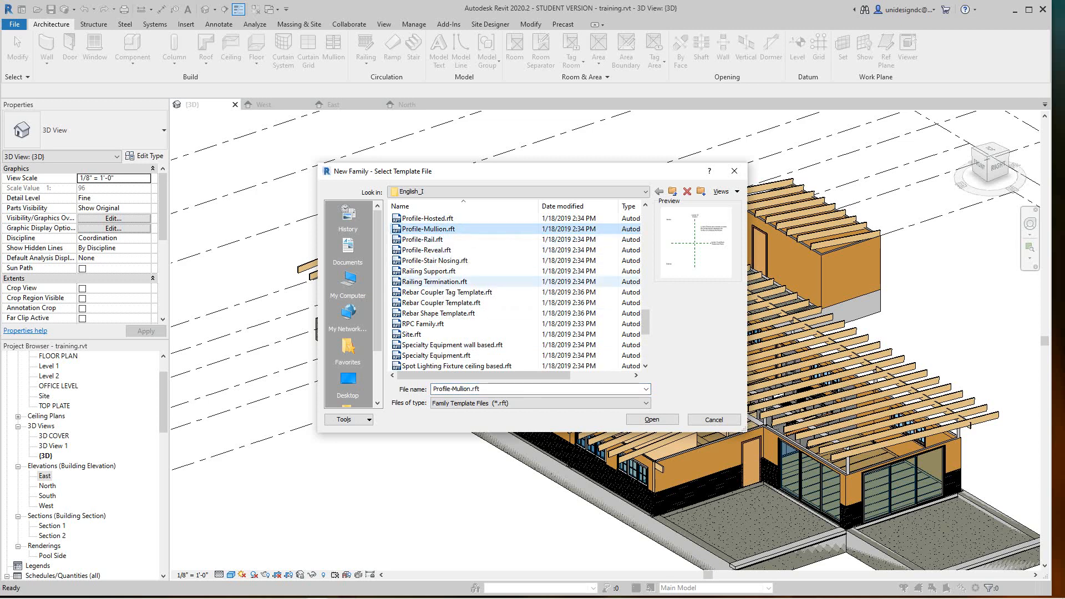
{"action": "left_click", "coordinate": [652, 419]}
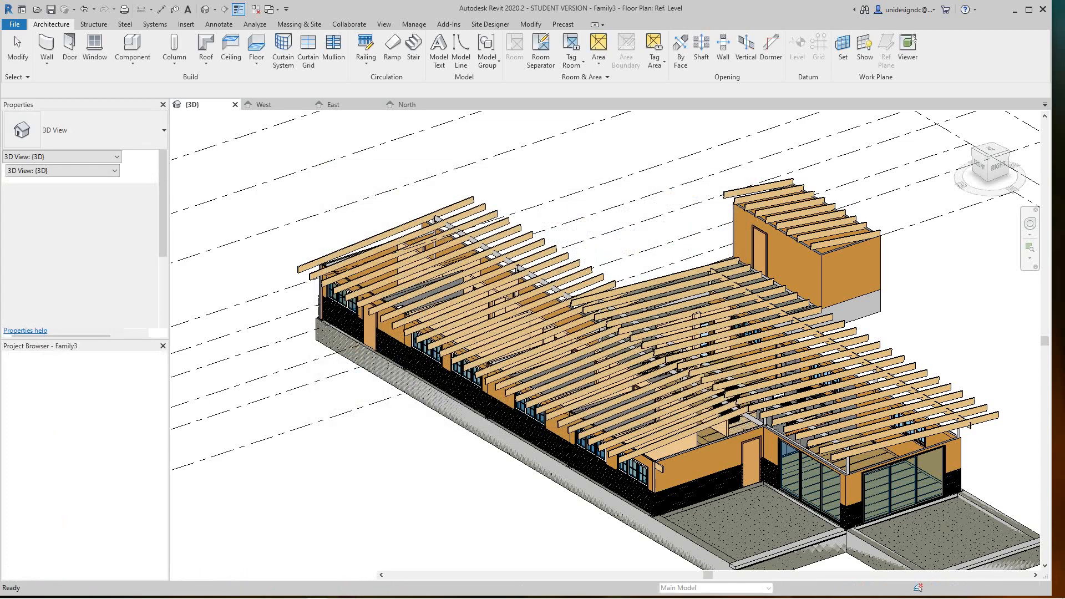
- Examine the reference planes and guidance notes in the mullion profile template
{"action": "scroll", "coordinate": [638, 299], "scroll_direction": "up", "scroll_amount": 4}
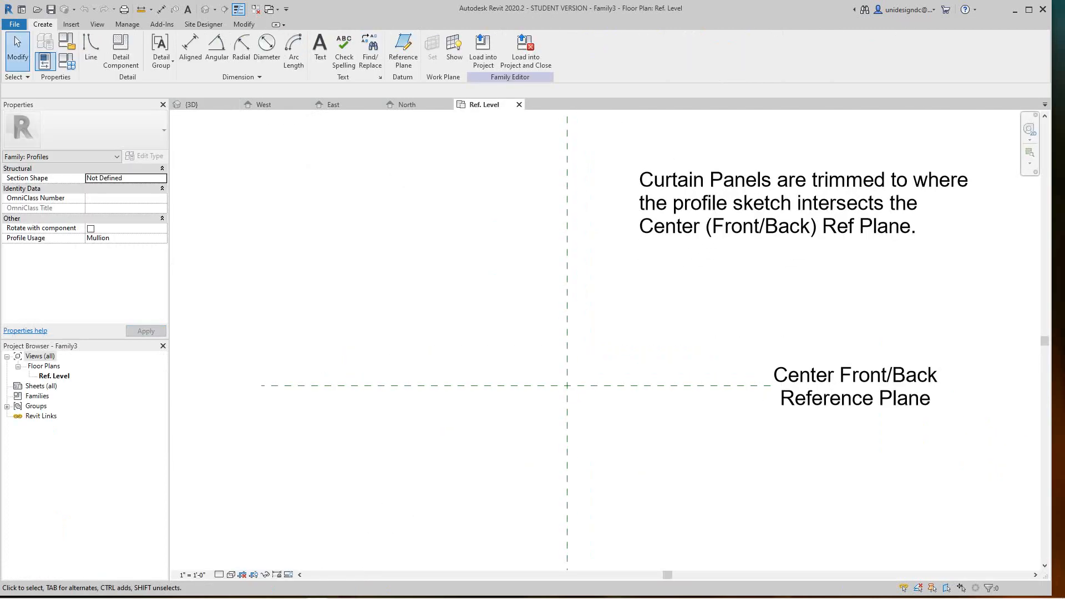
{"action": "scroll", "coordinate": [638, 300], "scroll_direction": "down", "scroll_amount": 3}
{"action": "middle_click_drag", "start_coordinate": [638, 300], "coordinate": [626, 327]}
{"action": "scroll", "coordinate": [599, 392], "scroll_direction": "up", "scroll_amount": 3}
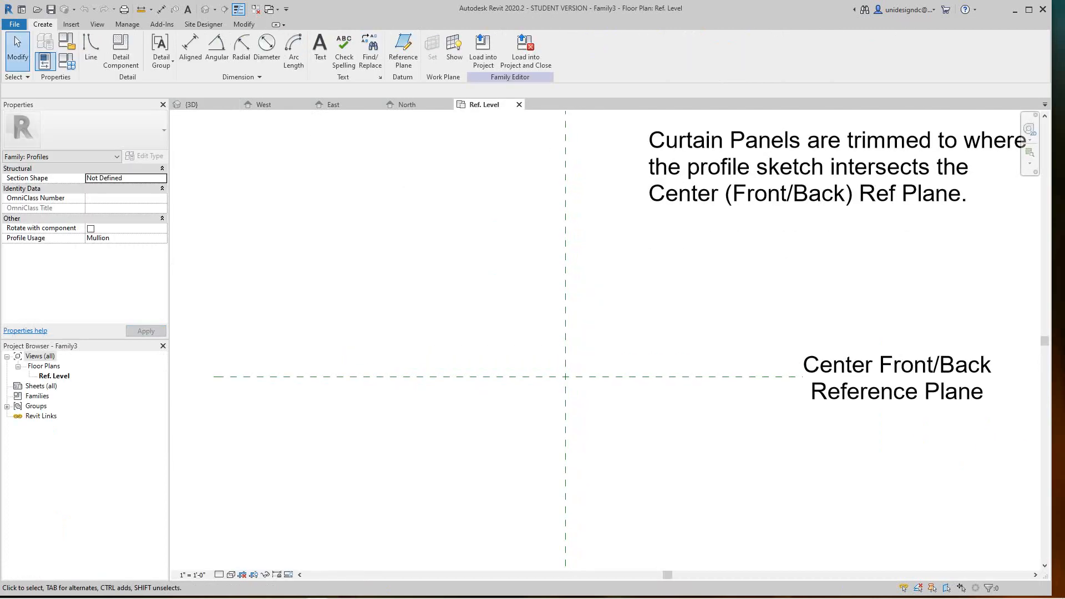
{"action": "scroll", "coordinate": [560, 389], "scroll_direction": "up", "scroll_amount": 3}
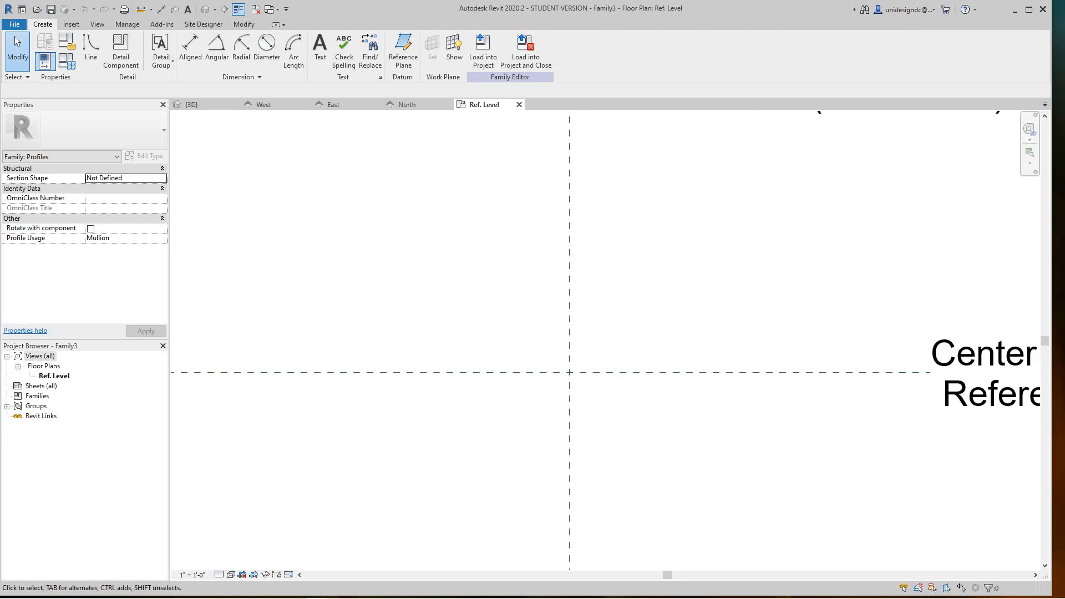
{"action": "scroll", "coordinate": [578, 360], "scroll_direction": "down", "scroll_amount": 3}
{"action": "middle_click_drag", "start_coordinate": [578, 360], "coordinate": [548, 373]}
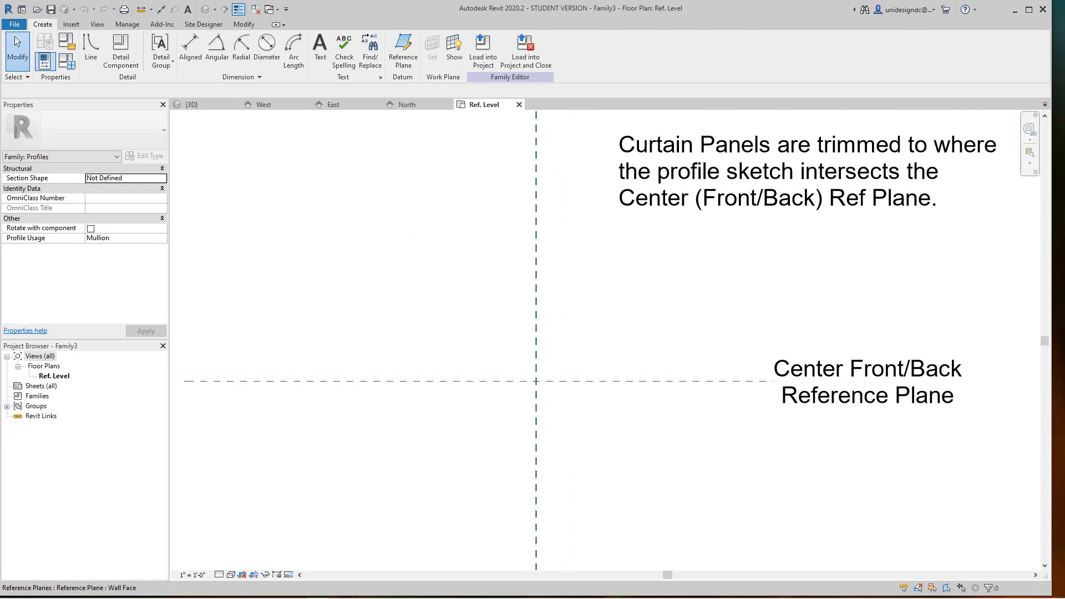
{"action": "scroll", "coordinate": [524, 404], "scroll_direction": "down", "scroll_amount": 3}
{"action": "scroll", "coordinate": [546, 357], "scroll_direction": "up", "scroll_amount": 2}
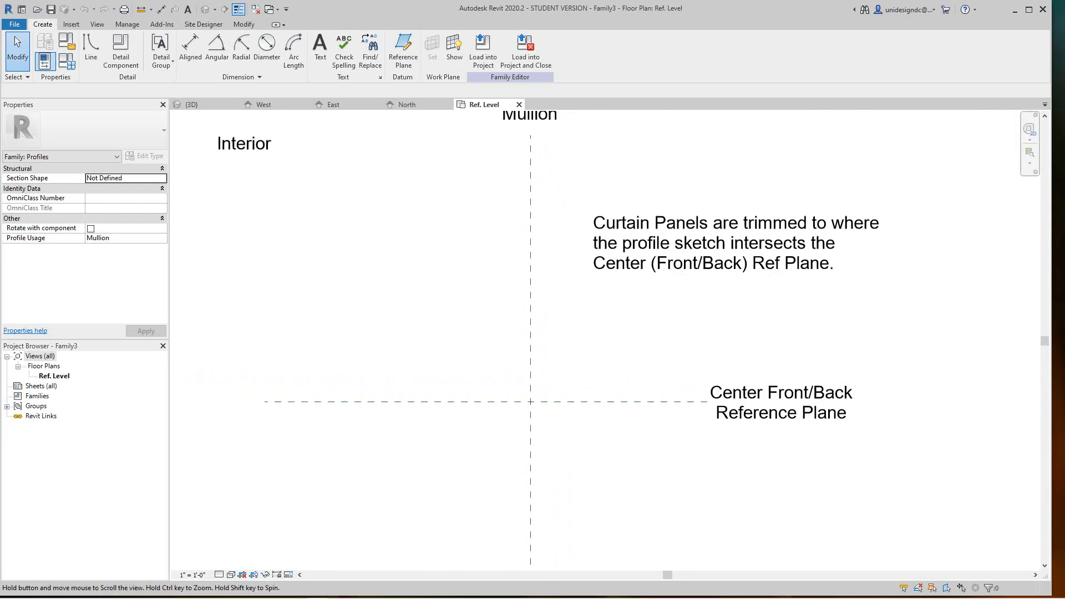
- Draw two vertical profile lines about 1'-2 3/4" long, roughly 2 1/2" and 2 3/4" to either side of the vertical reference plane
{"action": "left_click", "coordinate": [90, 50]}
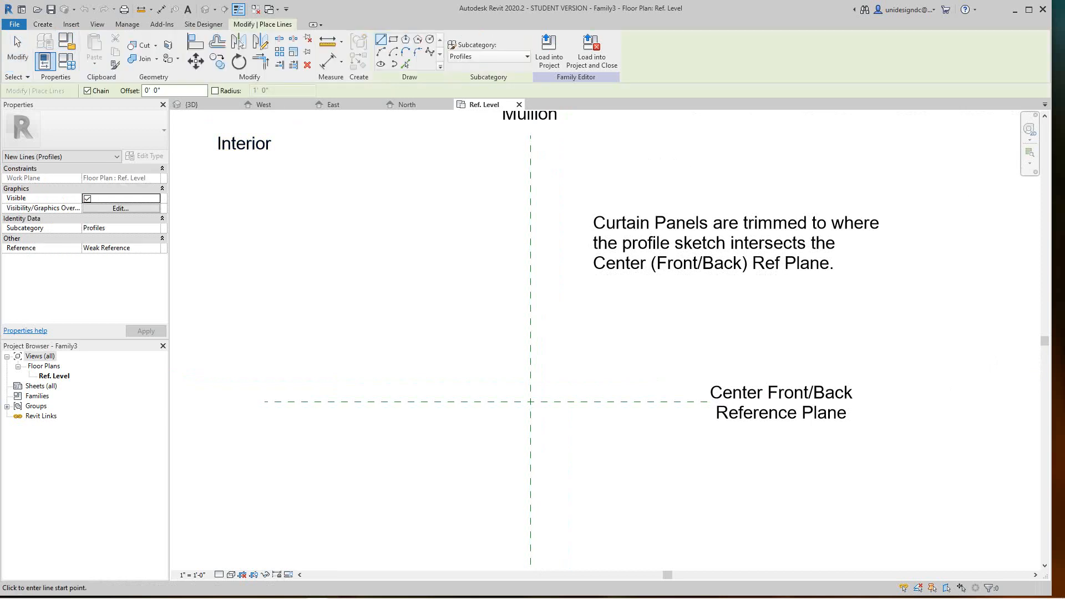
{"action": "left_click", "coordinate": [503, 311]}
{"action": "left_click", "coordinate": [503, 475]}
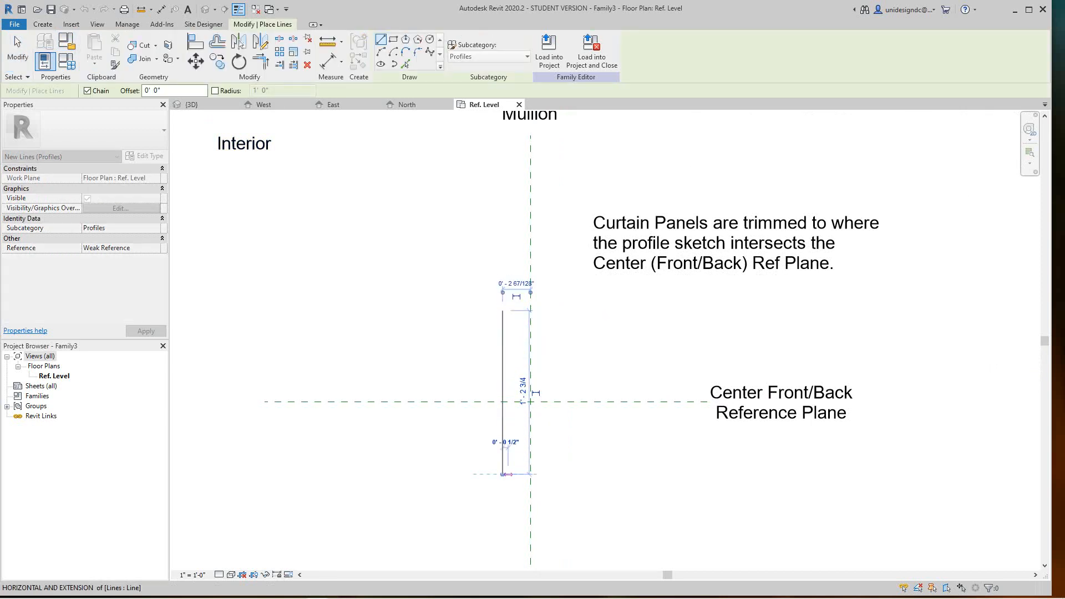
{"action": "key", "text": "Escape"}
{"action": "left_click", "coordinate": [561, 310]}
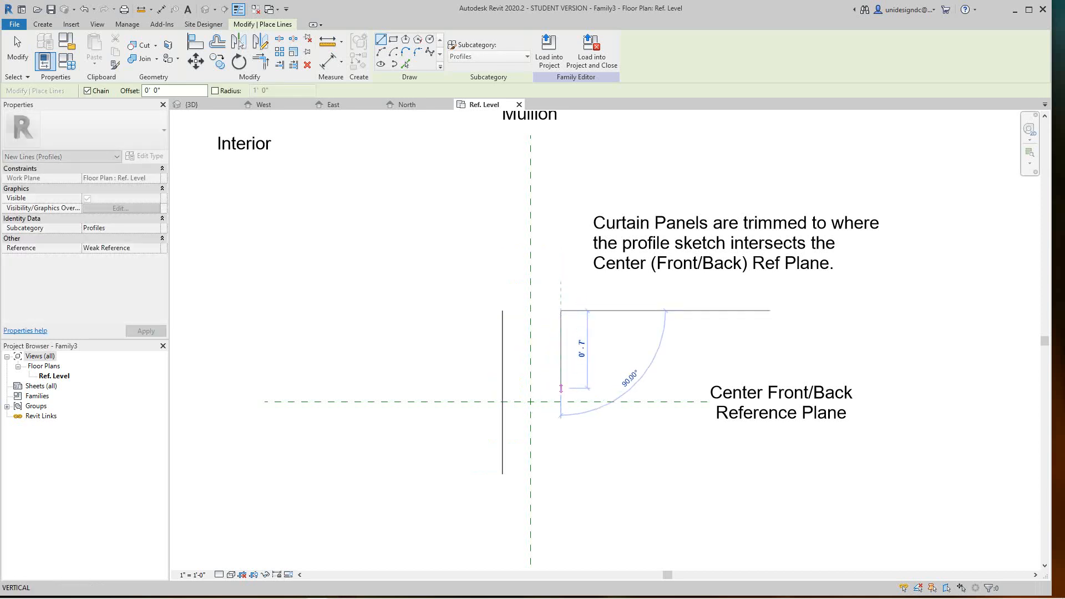
{"action": "left_click", "coordinate": [560, 463]}
{"action": "key", "text": "Escape"}
{"action": "scroll", "coordinate": [517, 408], "scroll_direction": "up", "scroll_amount": 3}
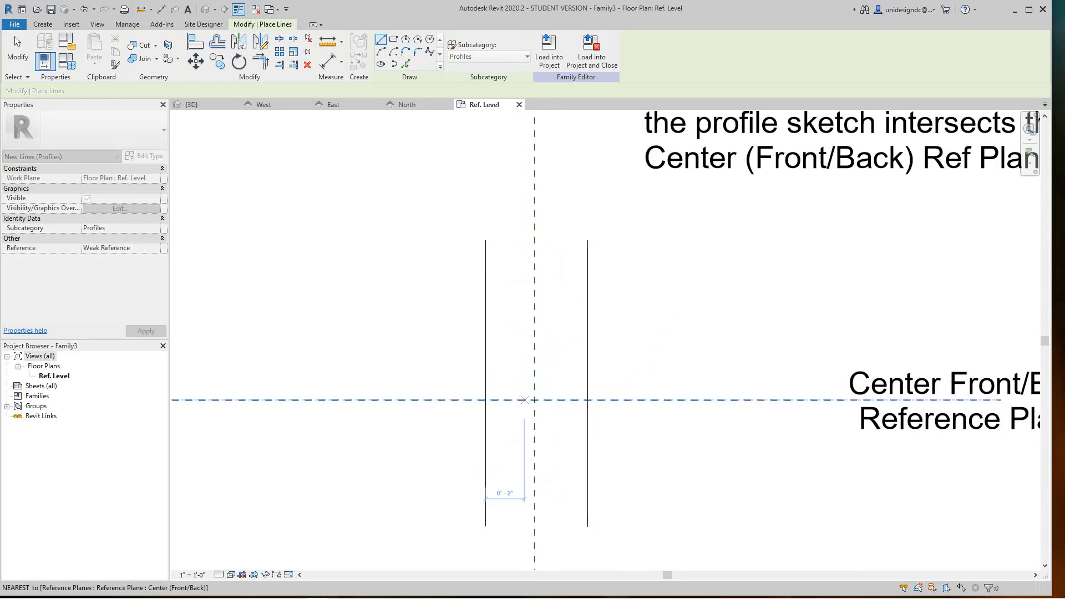
{"action": "middle_click_drag", "start_coordinate": [518, 409], "coordinate": [532, 444]}
{"action": "key", "text": "Escape"}
{"action": "key", "text": "Escape"}
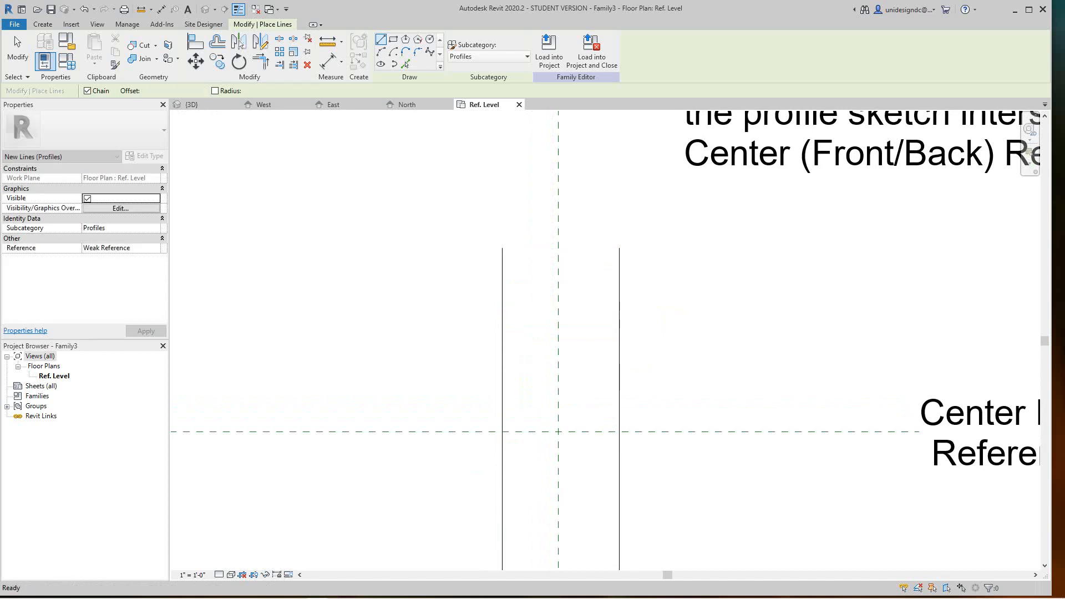
- Dimension both vertical lines against the vertical reference plane in one aligned string and constrain the spacing to be equal
{"action": "key", "text": "d"}
{"action": "key", "text": "i"}
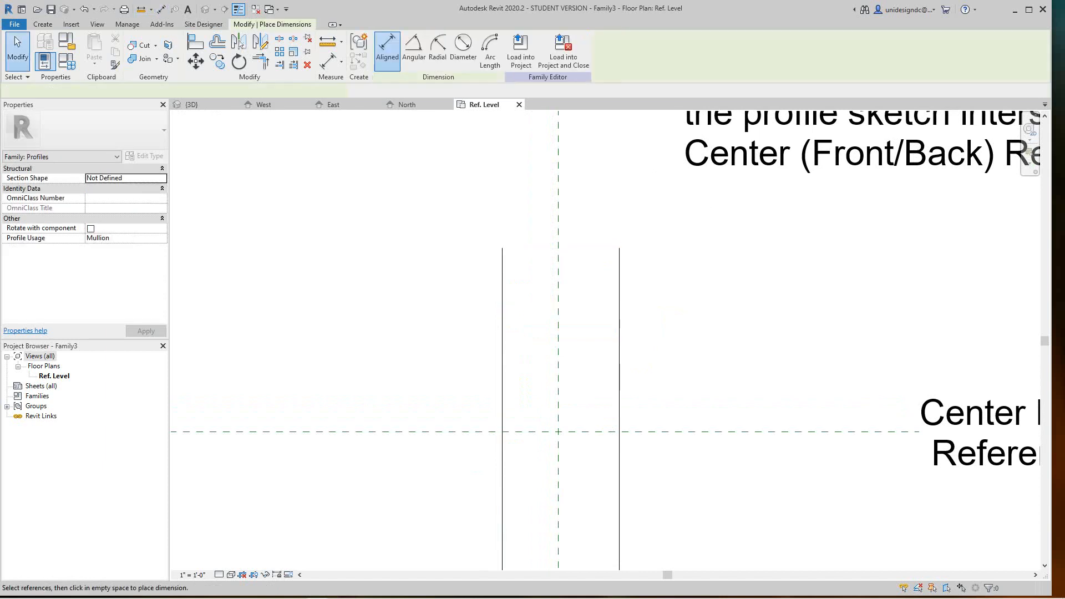
{"action": "left_click", "coordinate": [502, 342]}
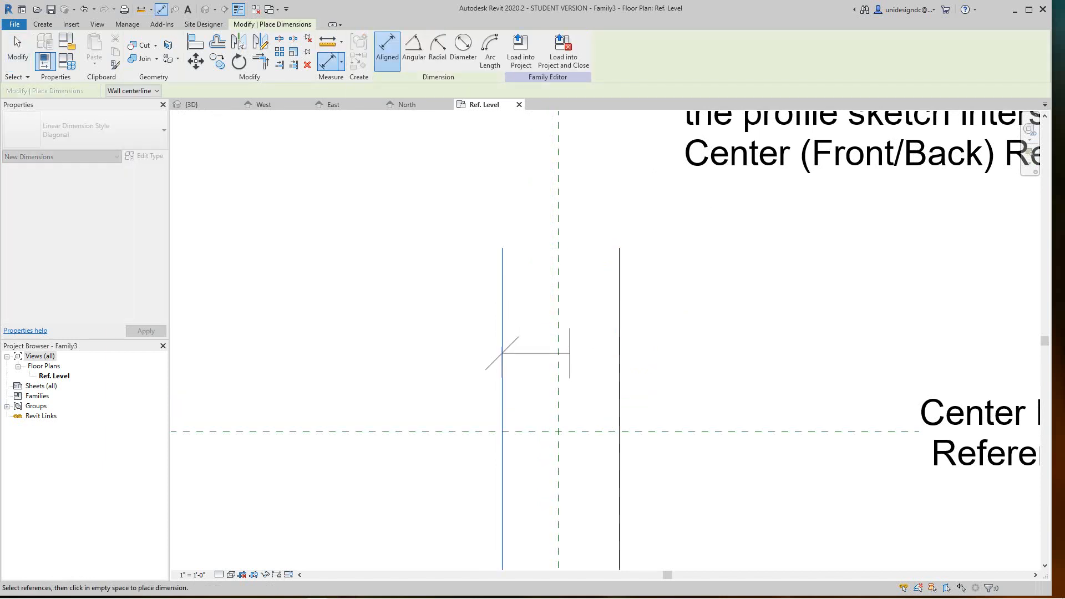
{"action": "left_click", "coordinate": [558, 352]}
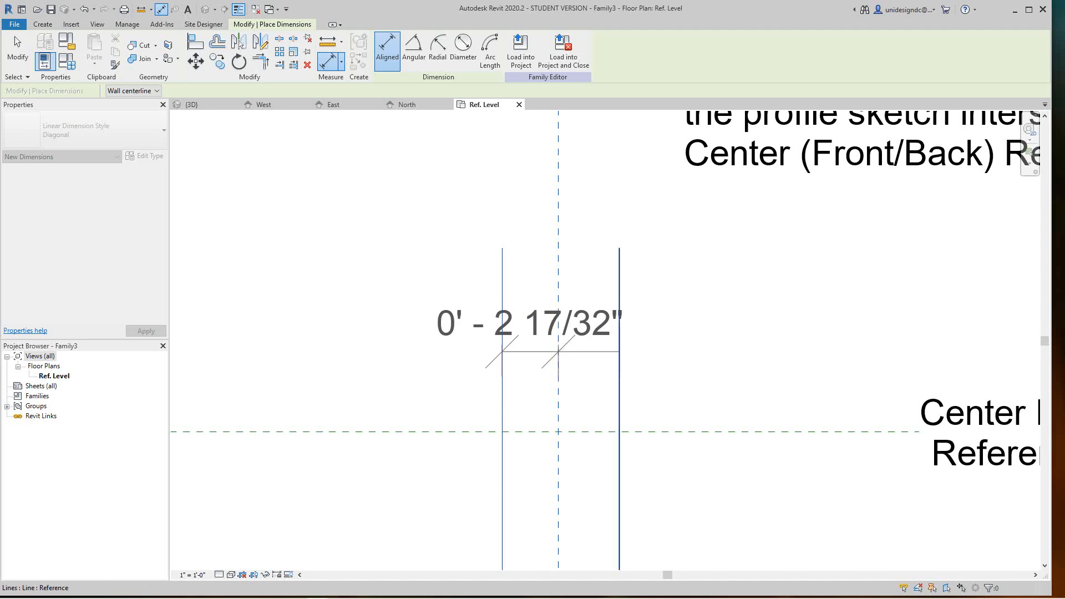
{"action": "left_click", "coordinate": [618, 351]}
{"action": "left_click", "coordinate": [643, 349]}
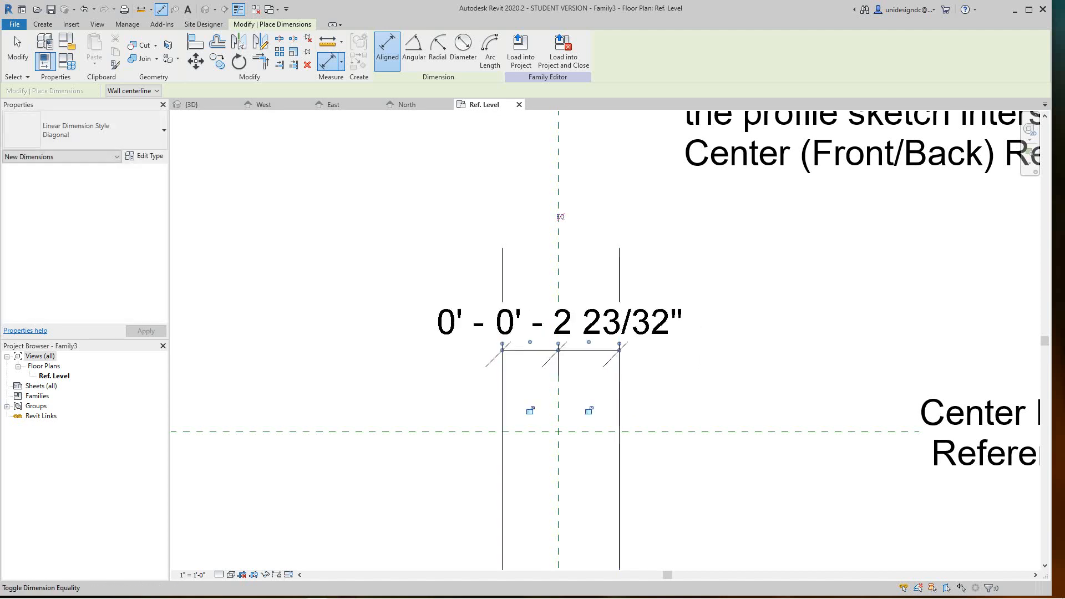
{"action": "left_click", "coordinate": [559, 217]}
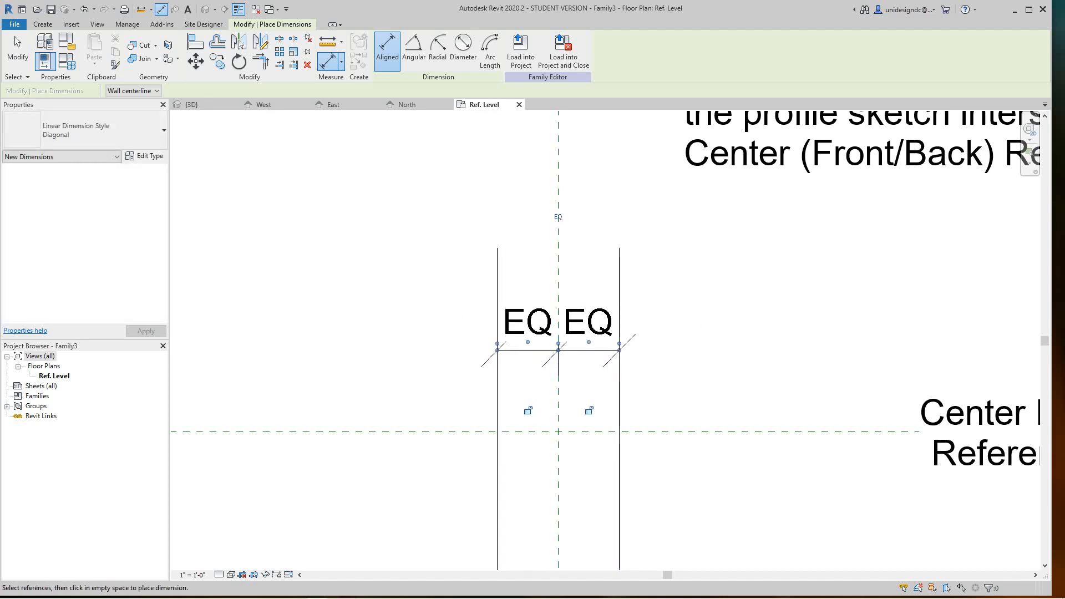
{"action": "scroll", "coordinate": [593, 428], "scroll_direction": "down", "scroll_amount": 2}
{"action": "middle_click_drag", "start_coordinate": [591, 428], "coordinate": [594, 397]}
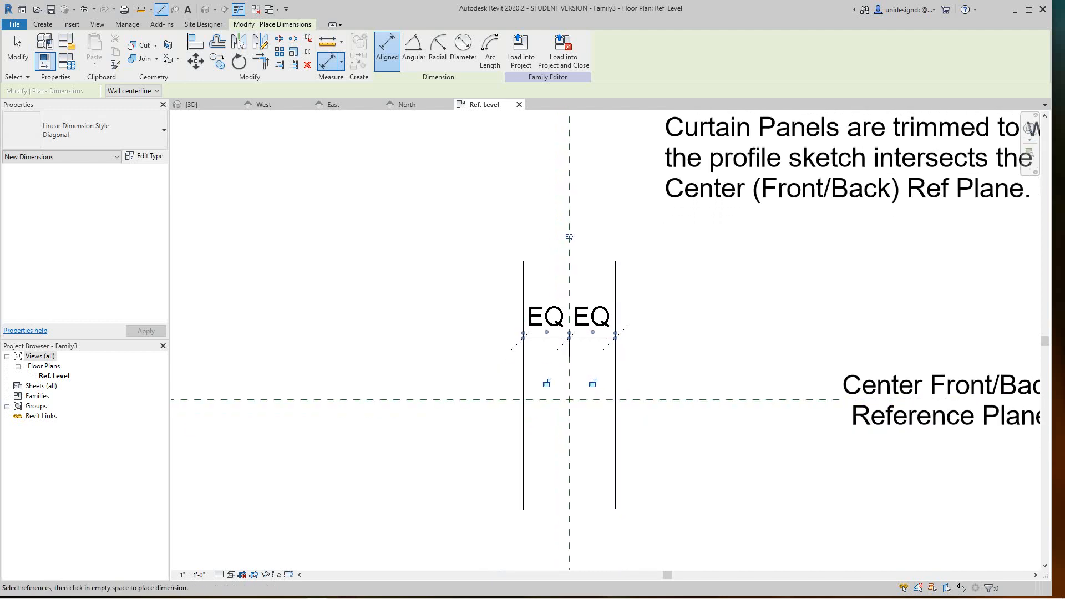
{"action": "scroll", "coordinate": [565, 395], "scroll_direction": "up", "scroll_amount": 3}
{"action": "scroll", "coordinate": [516, 380], "scroll_direction": "up", "scroll_amount": 1}
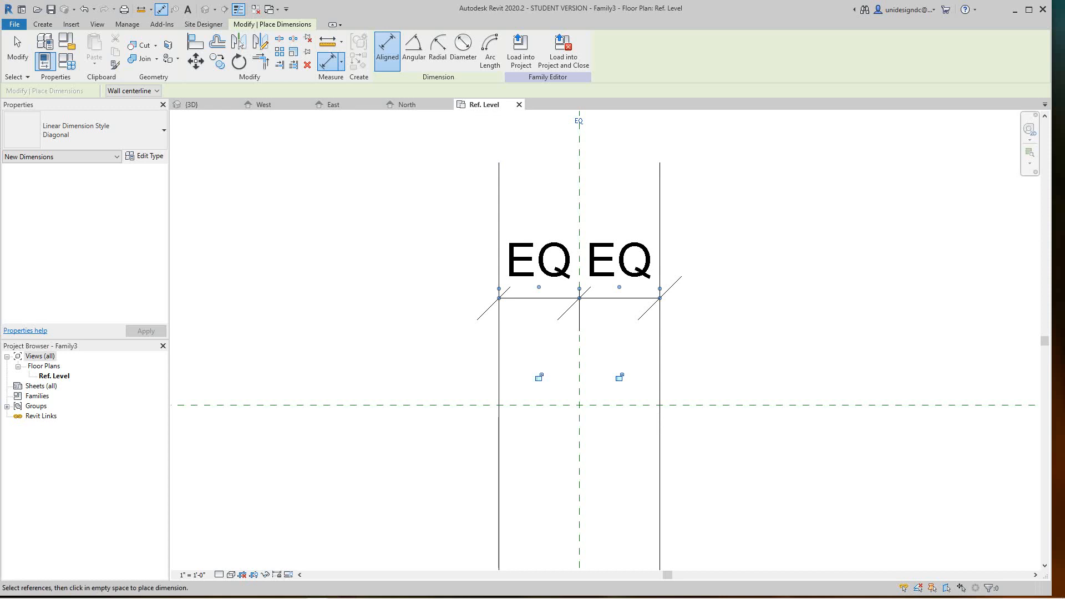
{"action": "scroll", "coordinate": [602, 430], "scroll_direction": "up", "scroll_amount": 2}
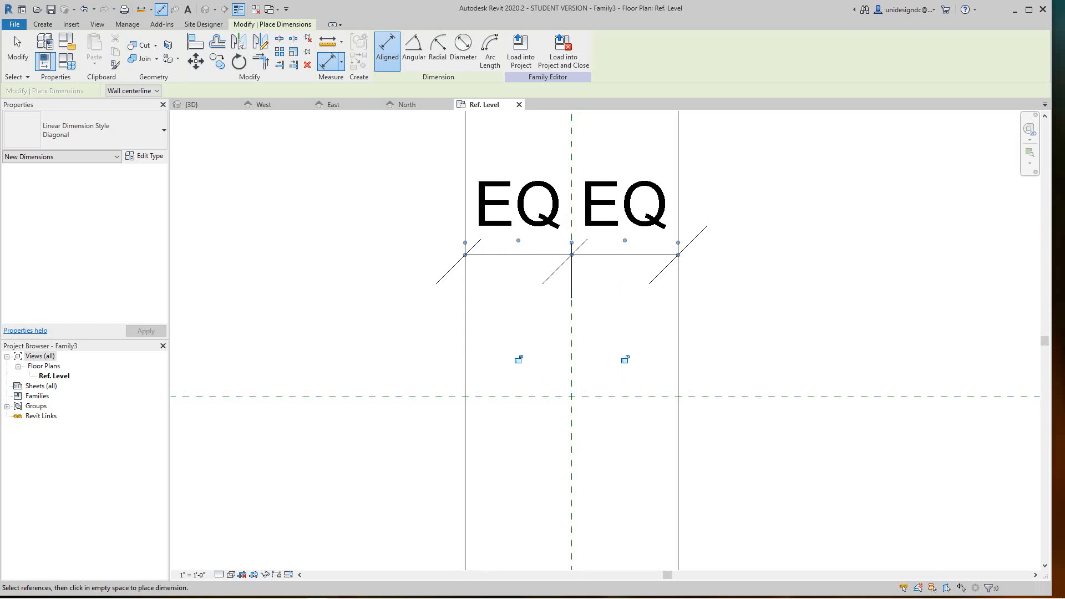
- Switch to File Explorer and look through the Casa Roma folder for the corrugated profile family files
{"action": "mouse_move", "coordinate": [132, 592]}
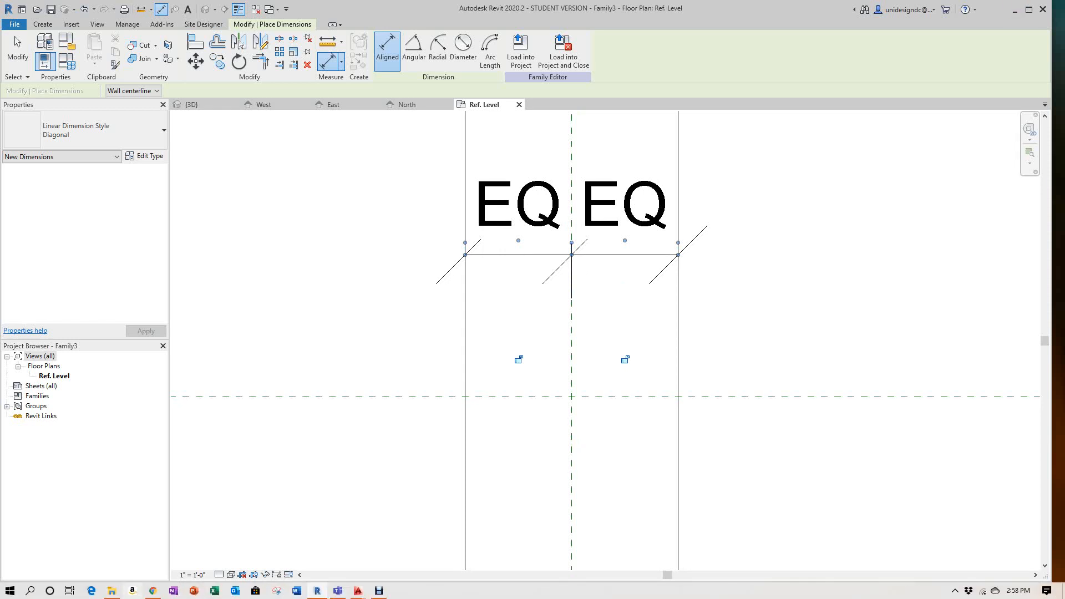
{"action": "left_click", "coordinate": [111, 546]}
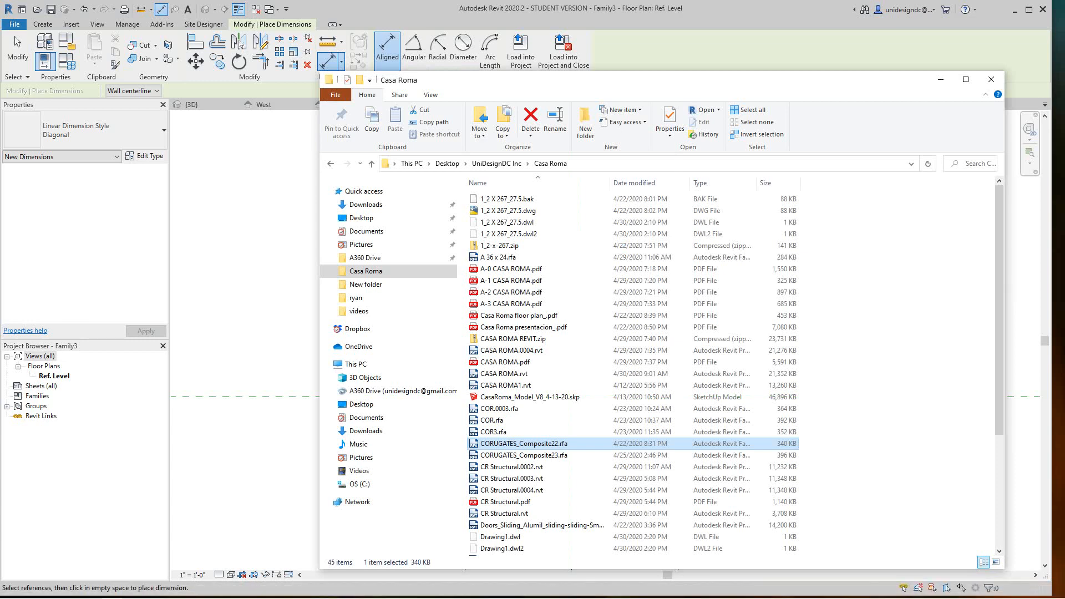
{"action": "key", "text": "alt+Tab"}
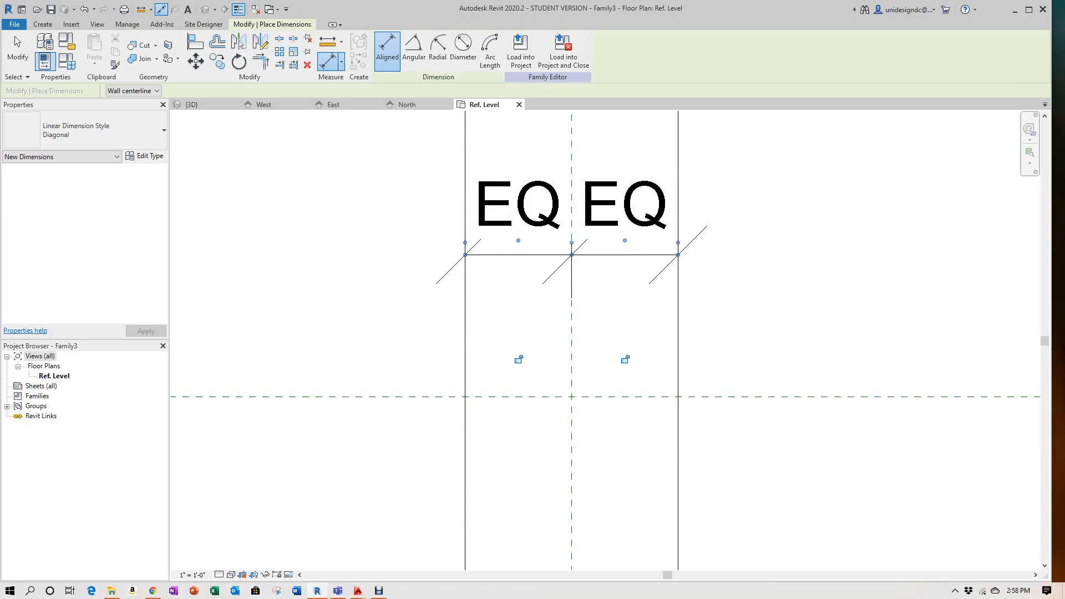
{"action": "mouse_move", "coordinate": [112, 590]}
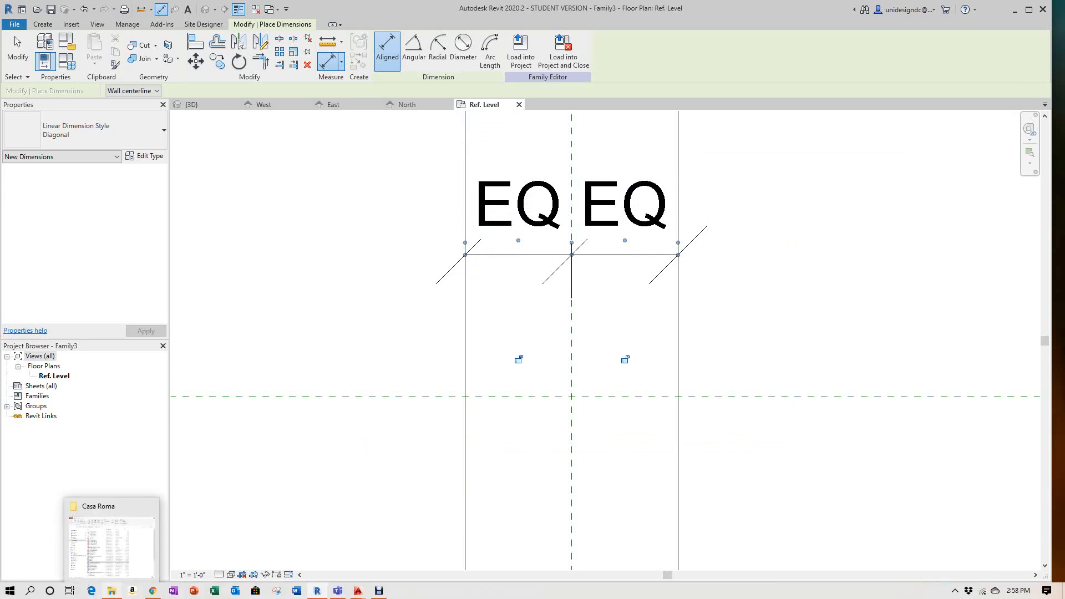
{"action": "left_click", "coordinate": [110, 543]}
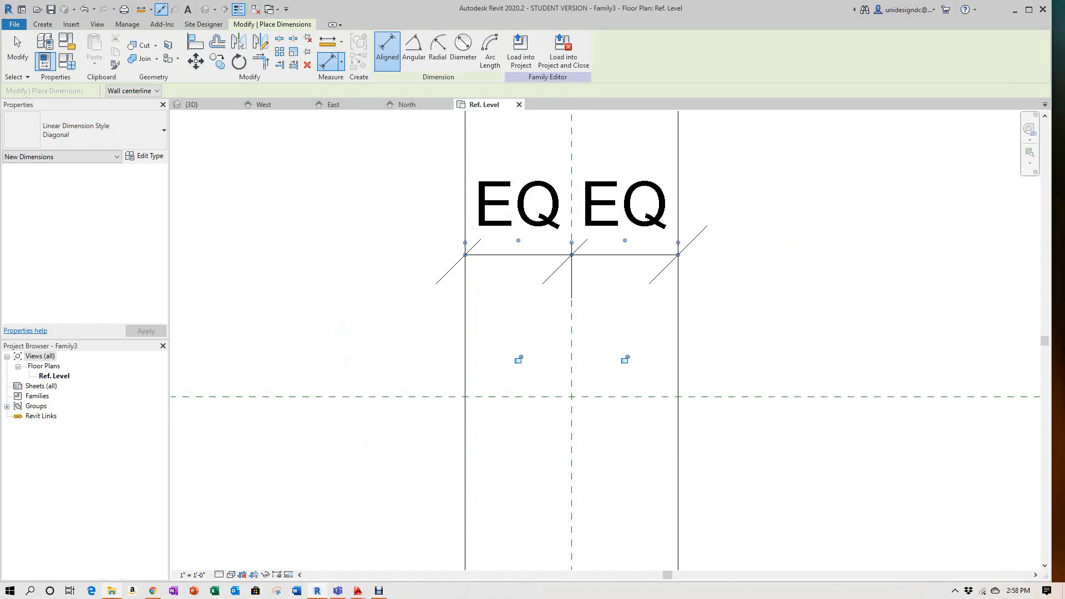
- Draw an upward-bulging profile arc with about a 1 7/16" radius from the left vertical line to the reference plane intersection
{"action": "scroll", "coordinate": [298, 417], "scroll_direction": "down", "scroll_amount": 3}
{"action": "scroll", "coordinate": [374, 408], "scroll_direction": "down", "scroll_amount": 1}
{"action": "middle_click_drag", "start_coordinate": [374, 408], "coordinate": [450, 432]}
{"action": "scroll", "coordinate": [448, 432], "scroll_direction": "up", "scroll_amount": 3}
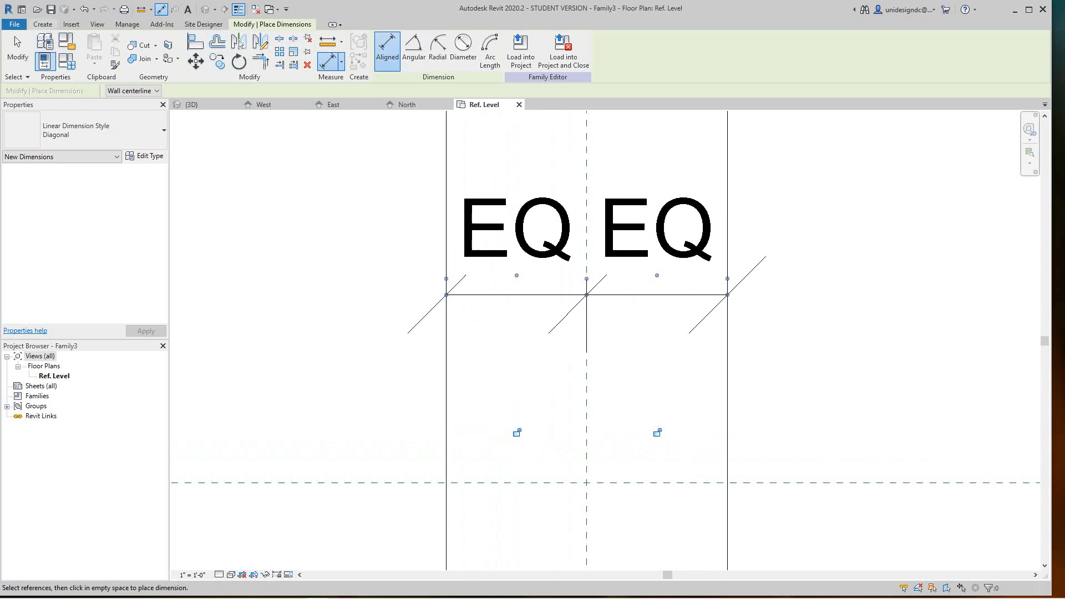
{"action": "left_click", "coordinate": [43, 25]}
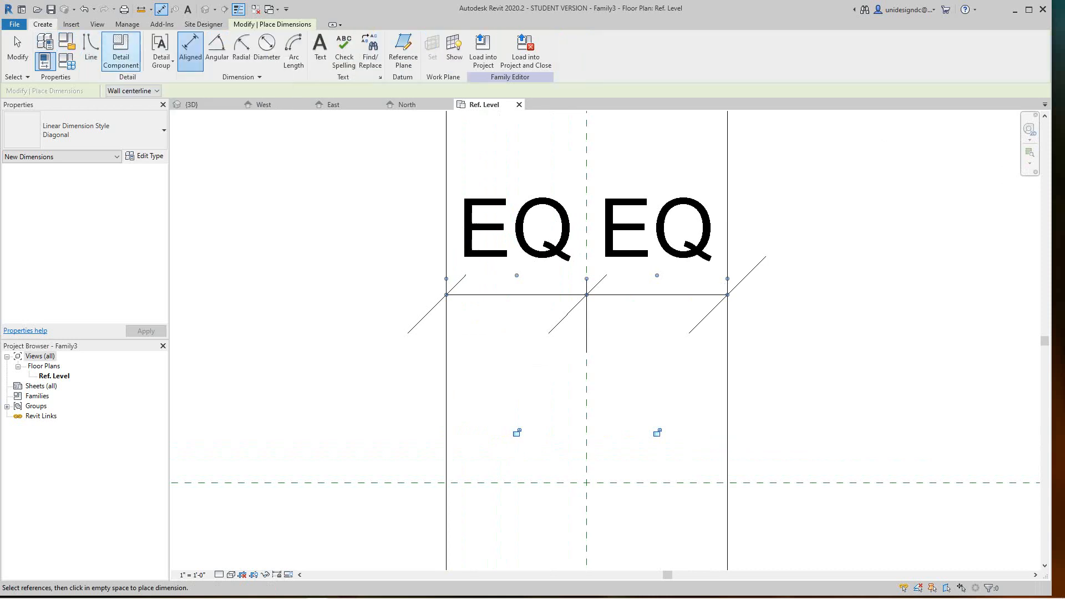
{"action": "left_click", "coordinate": [91, 50]}
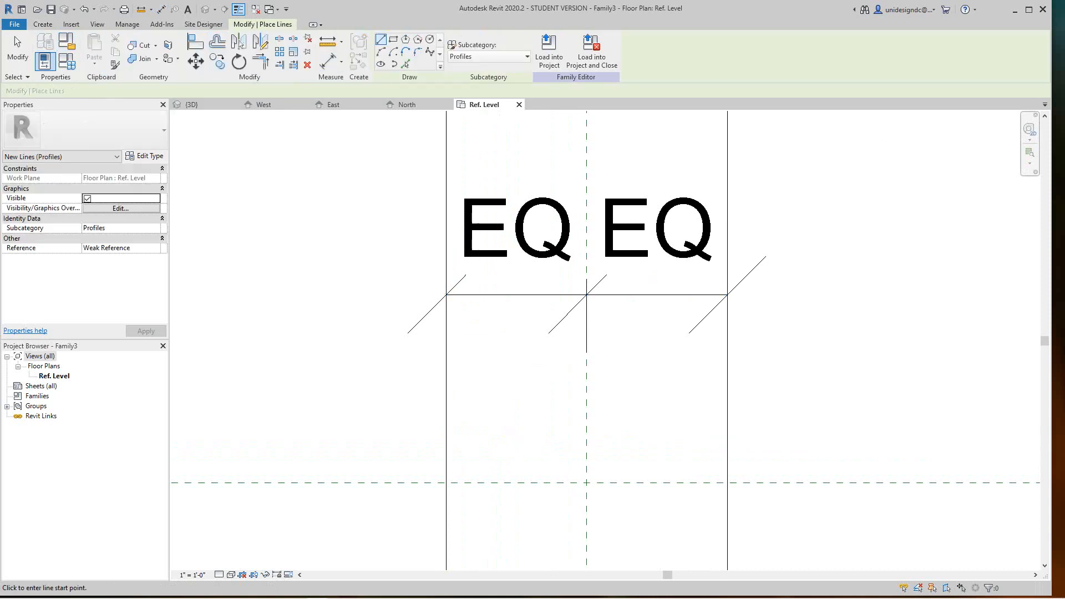
{"action": "left_click", "coordinate": [382, 53]}
{"action": "left_click", "coordinate": [446, 482]}
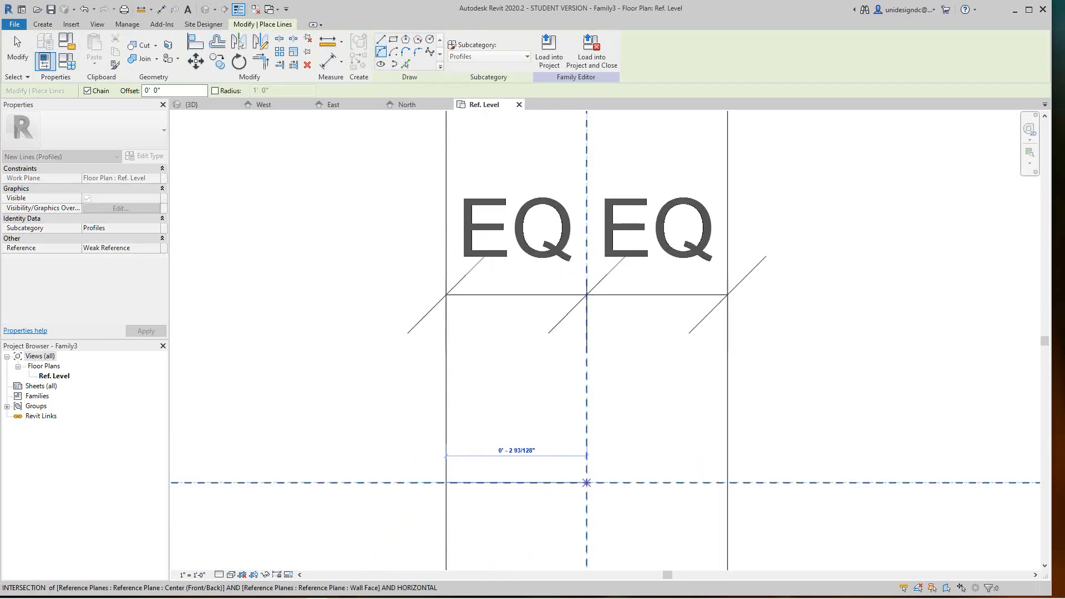
{"action": "left_click", "coordinate": [586, 482]}
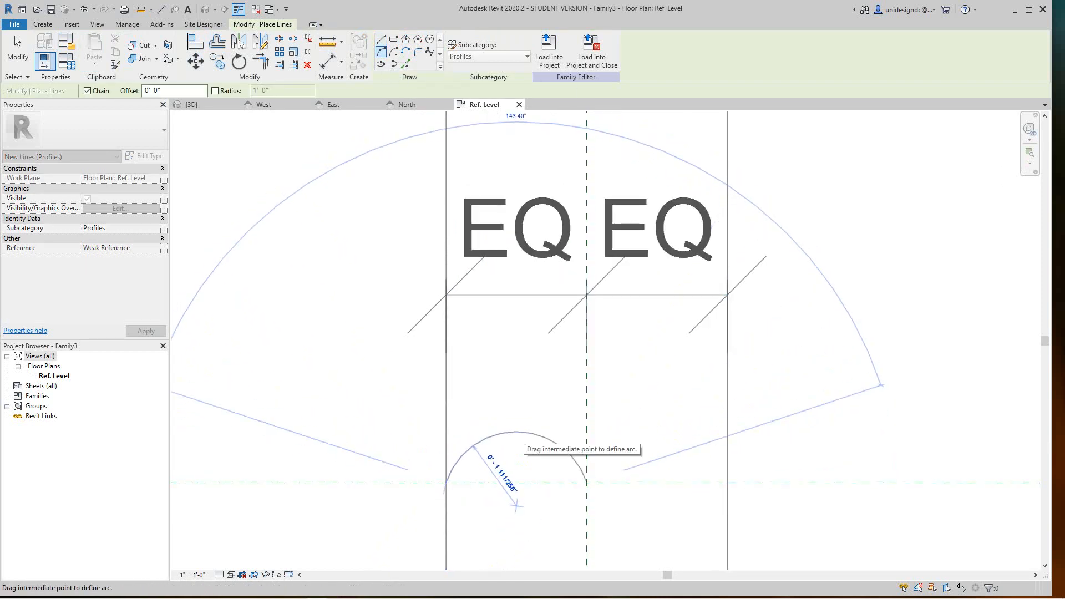
{"action": "left_click", "coordinate": [516, 506]}
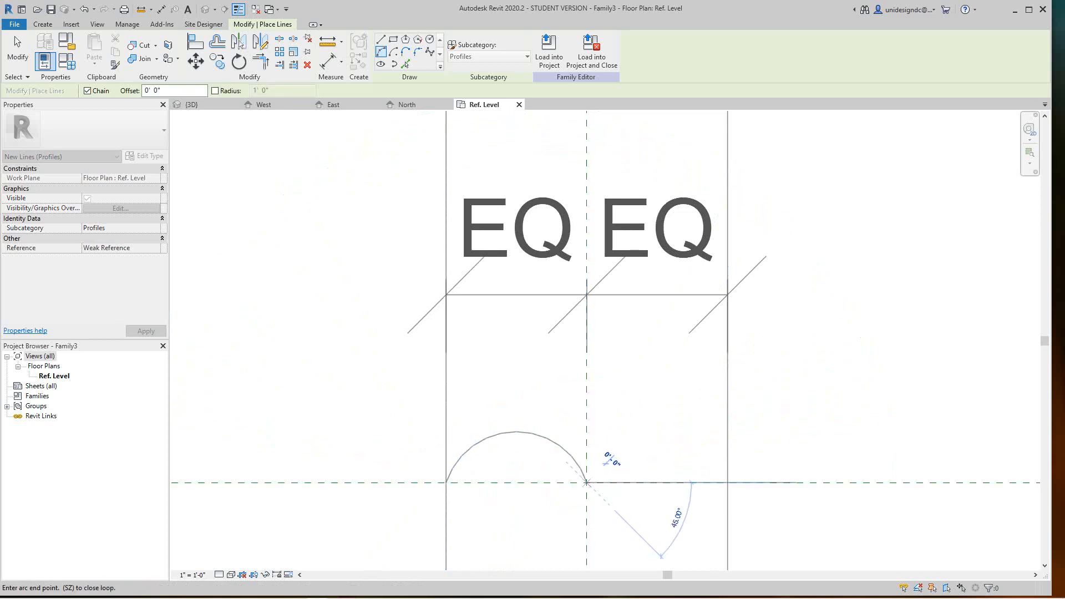
{"action": "key", "text": "Escape"}
{"action": "key", "text": "Escape"}
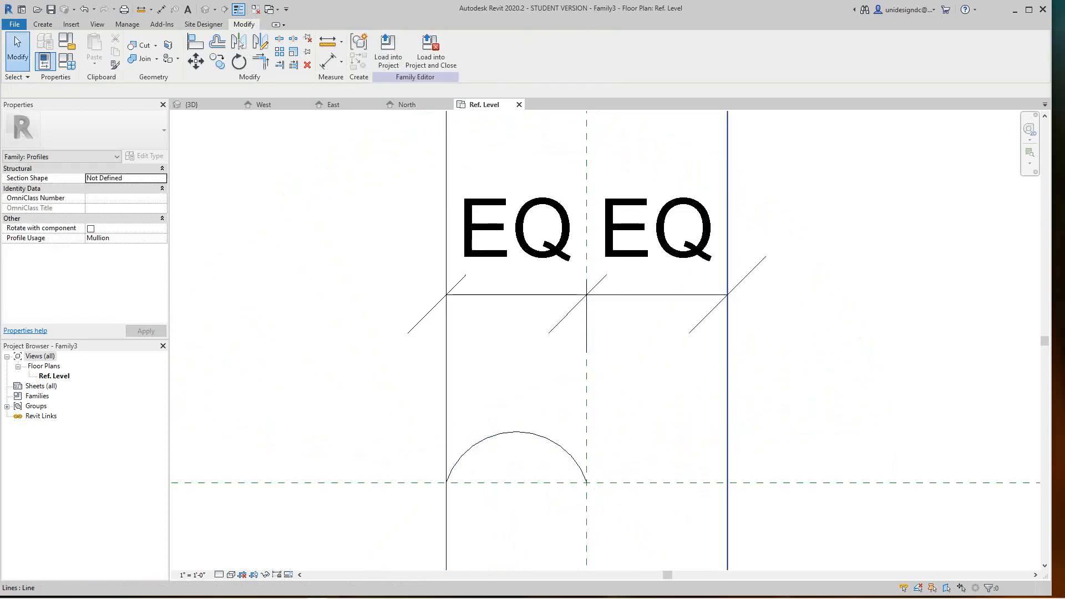
- Draw a matching downward arc of about 1 7/16" radius from the reference plane intersection to the right vertical line, tangent to the first arc
{"action": "middle_click_drag", "start_coordinate": [555, 333], "coordinate": [522, 294]}
{"action": "scroll", "coordinate": [534, 424], "scroll_direction": "up", "scroll_amount": 2}
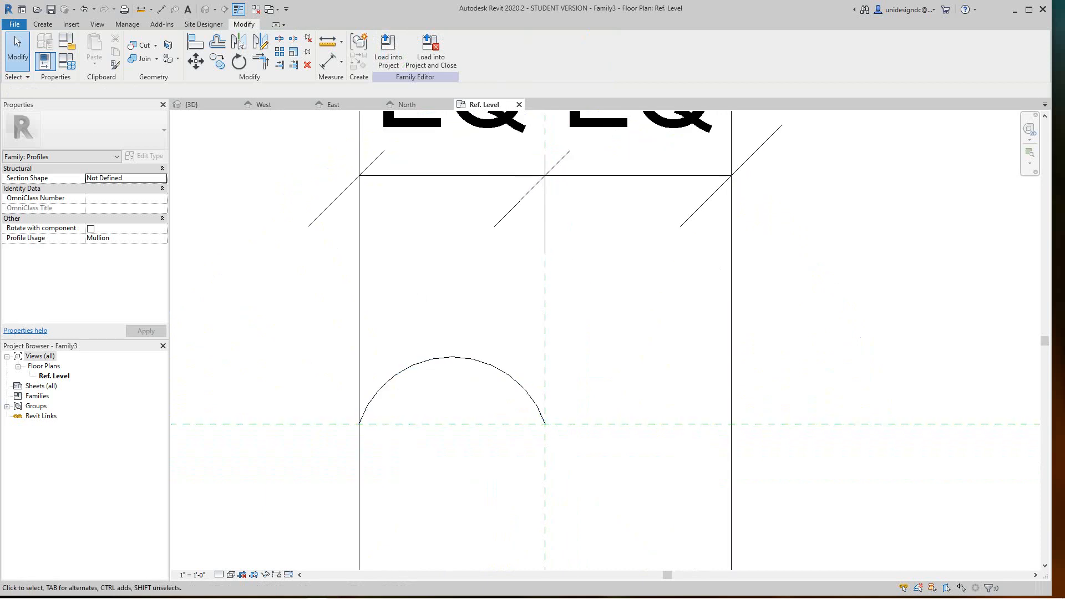
{"action": "left_click", "coordinate": [43, 24]}
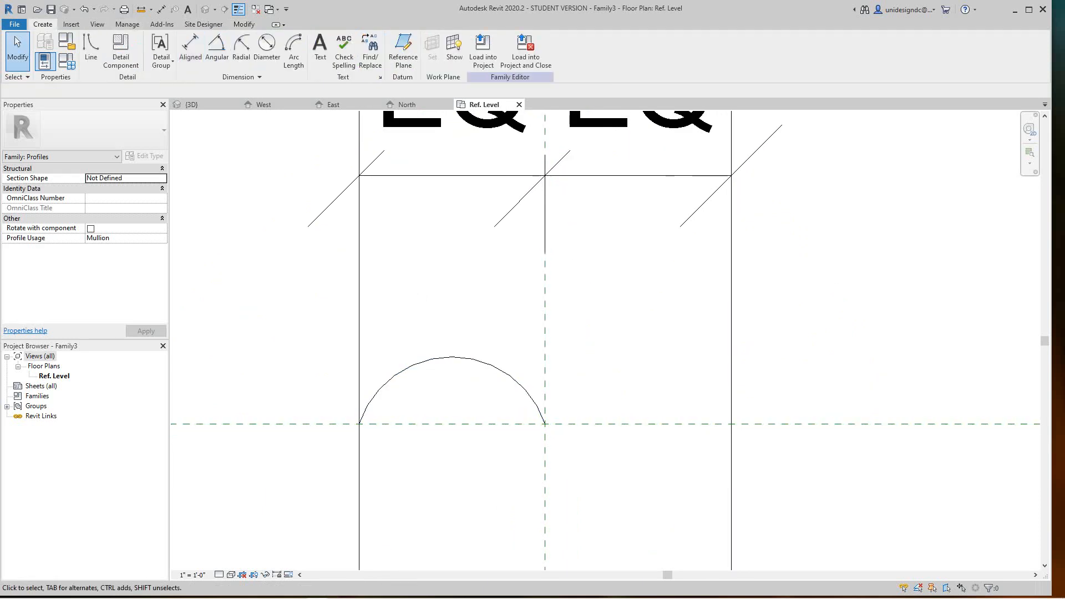
{"action": "left_click", "coordinate": [90, 50]}
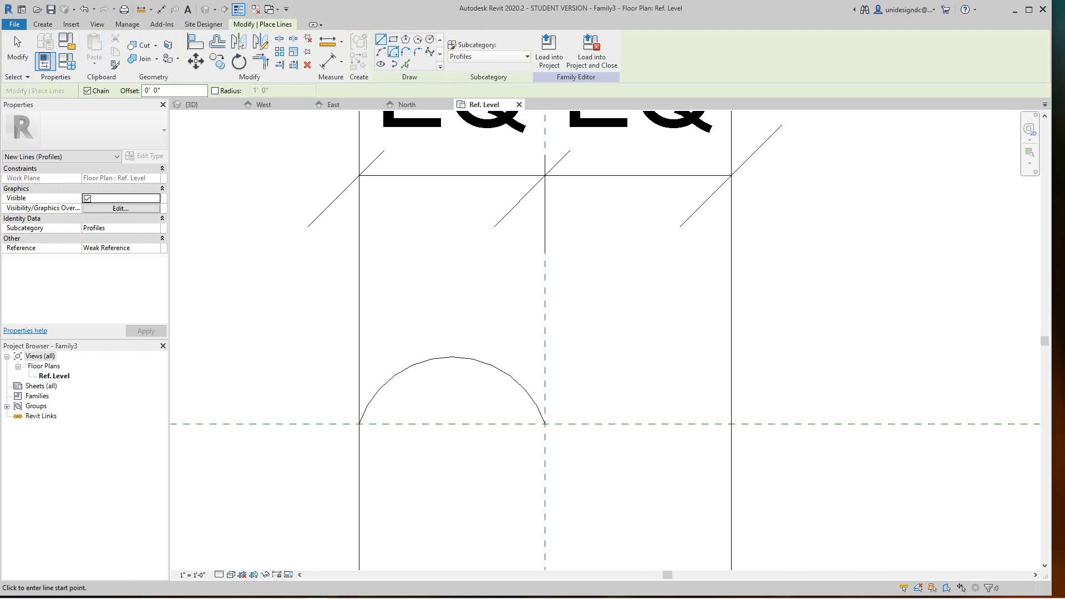
{"action": "left_click", "coordinate": [380, 52]}
{"action": "left_click", "coordinate": [545, 424]}
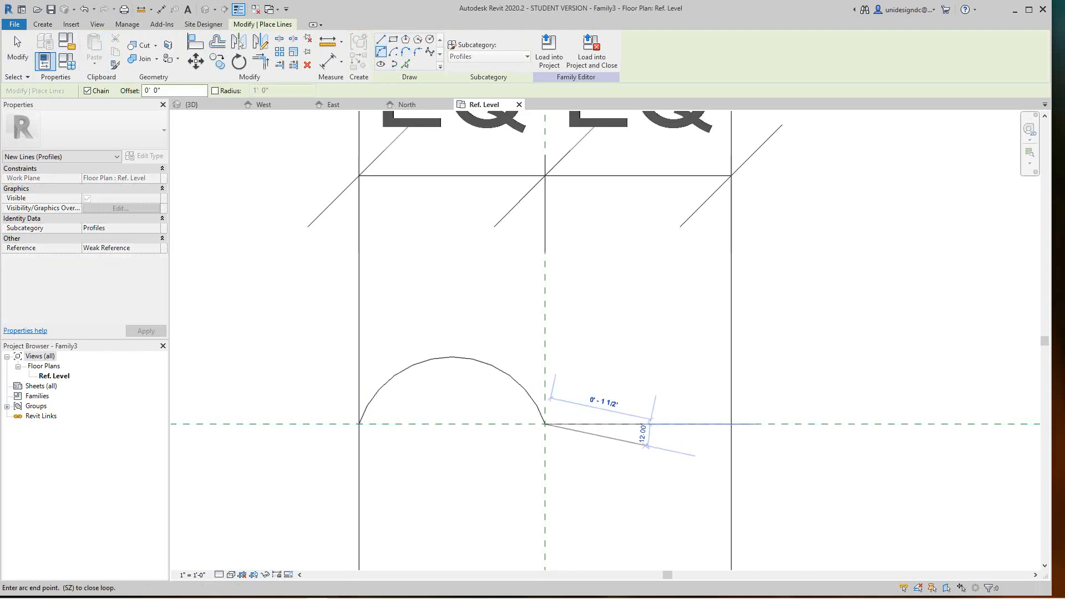
{"action": "left_click", "coordinate": [731, 424]}
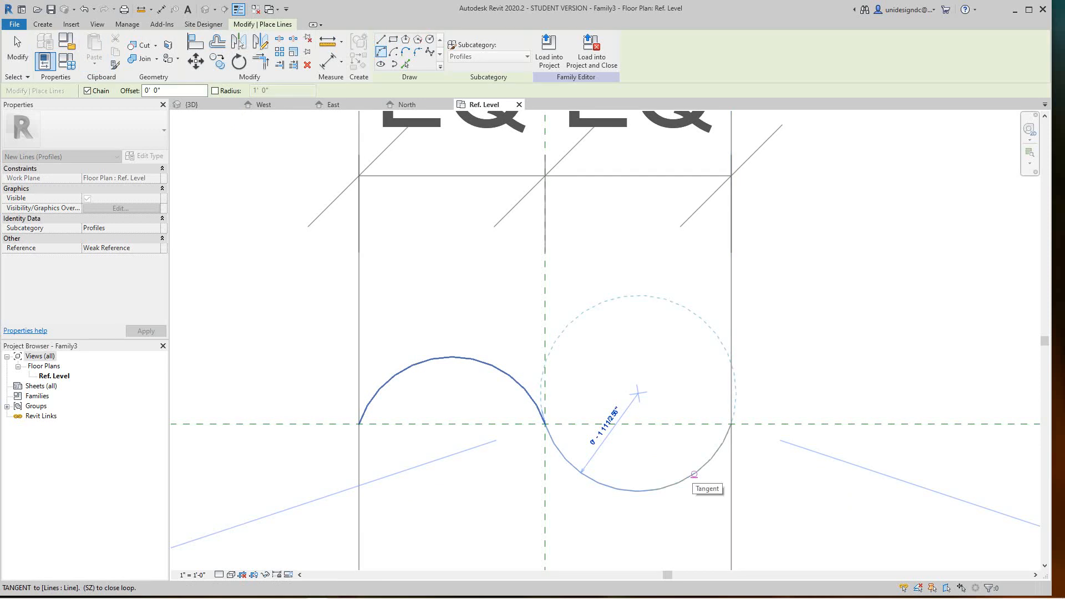
{"action": "left_click", "coordinate": [694, 474]}
{"action": "key", "text": "Escape"}
{"action": "key", "text": "Escape"}
{"action": "scroll", "coordinate": [635, 422], "scroll_direction": "down", "scroll_amount": 3}
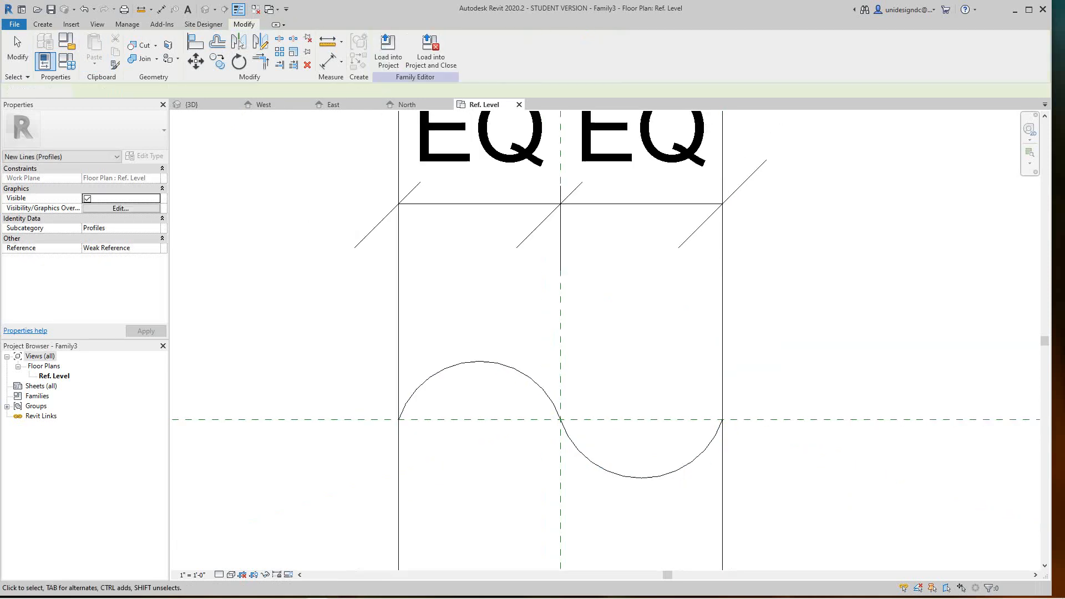
{"action": "scroll", "coordinate": [582, 372], "scroll_direction": "up", "scroll_amount": 2}
{"action": "scroll", "coordinate": [582, 372], "scroll_direction": "down", "scroll_amount": 4}
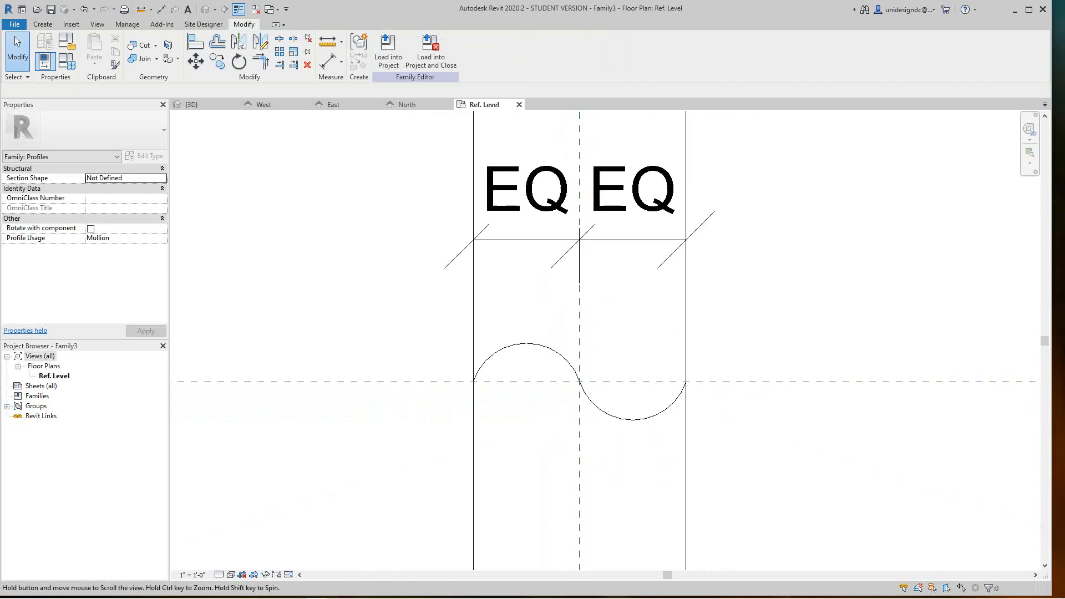
{"action": "scroll", "coordinate": [583, 371], "scroll_direction": "up", "scroll_amount": 1}
{"action": "scroll", "coordinate": [550, 424], "scroll_direction": "up", "scroll_amount": 1}
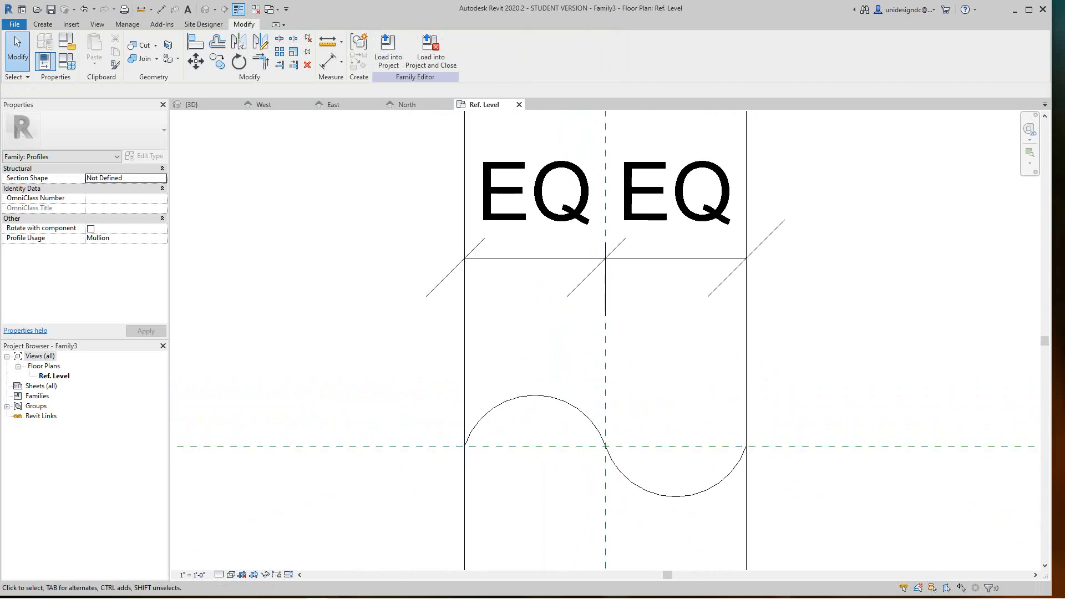
{"action": "scroll", "coordinate": [488, 460], "scroll_direction": "down", "scroll_amount": 1}
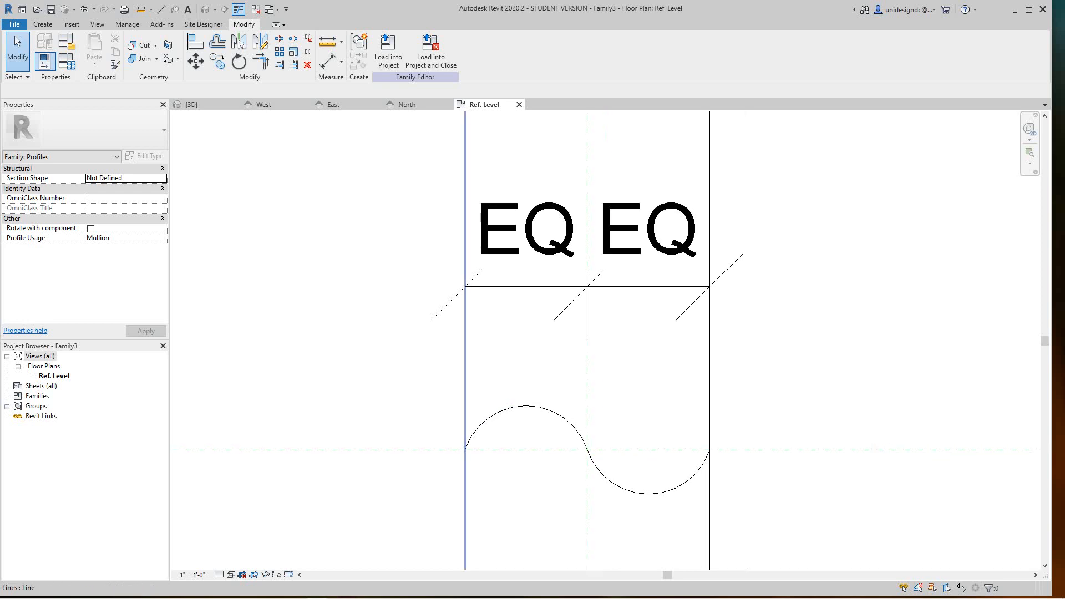
{"action": "scroll", "coordinate": [488, 460], "scroll_direction": "up", "scroll_amount": 2}
{"action": "scroll", "coordinate": [488, 460], "scroll_direction": "down", "scroll_amount": 1}
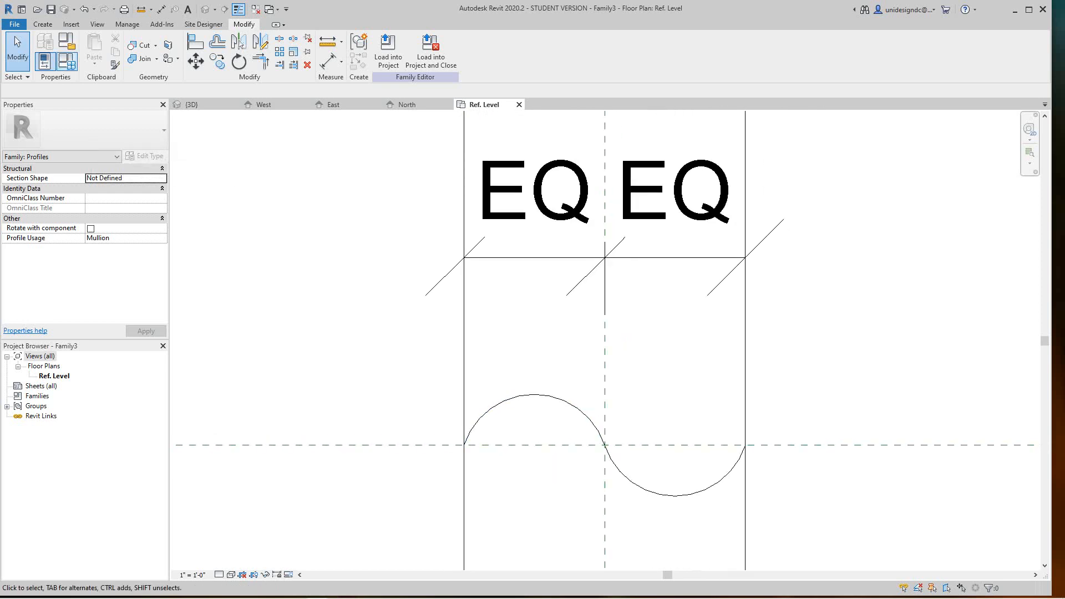
- Create offset copies of the upward arc 1/8" to its inner and outer sides by picking it as a profile line
{"action": "left_click", "coordinate": [43, 23]}
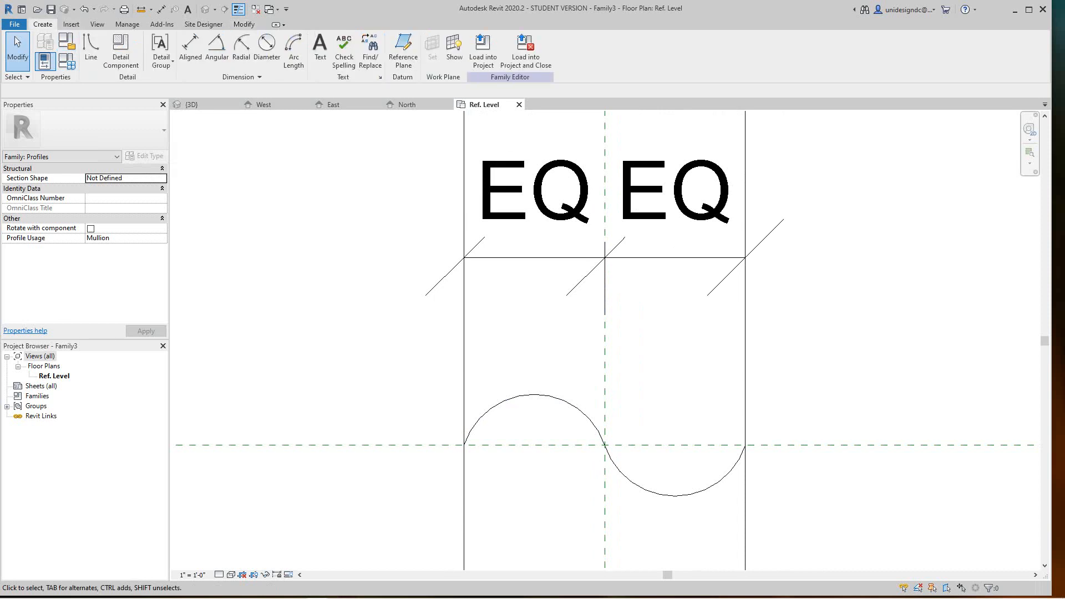
{"action": "left_click", "coordinate": [90, 48]}
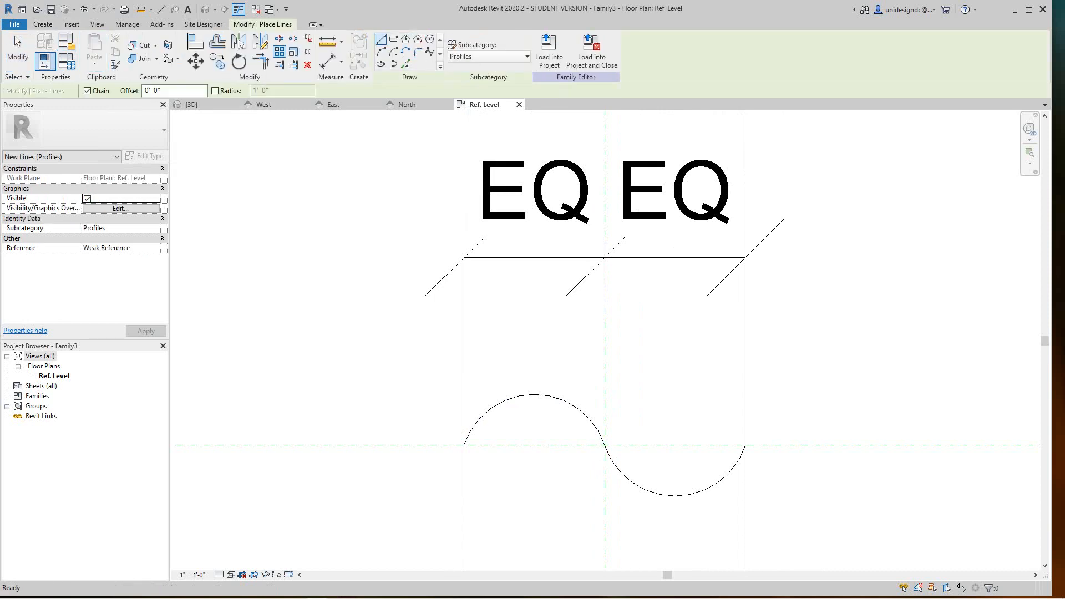
{"action": "left_click", "coordinate": [405, 64]}
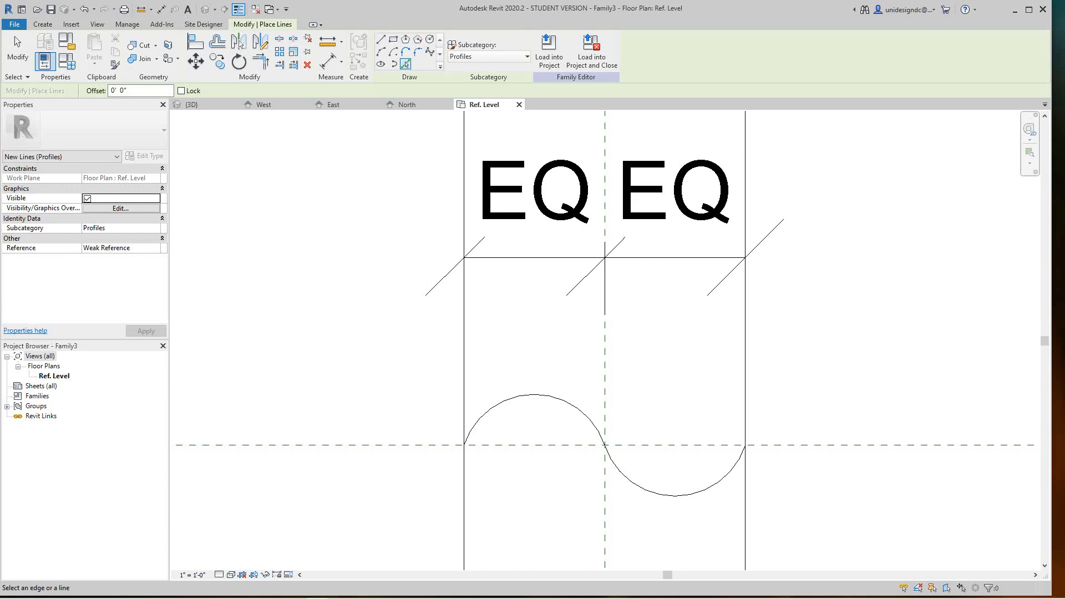
{"action": "left_click", "coordinate": [124, 90]}
{"action": "type", "text": "1/"}
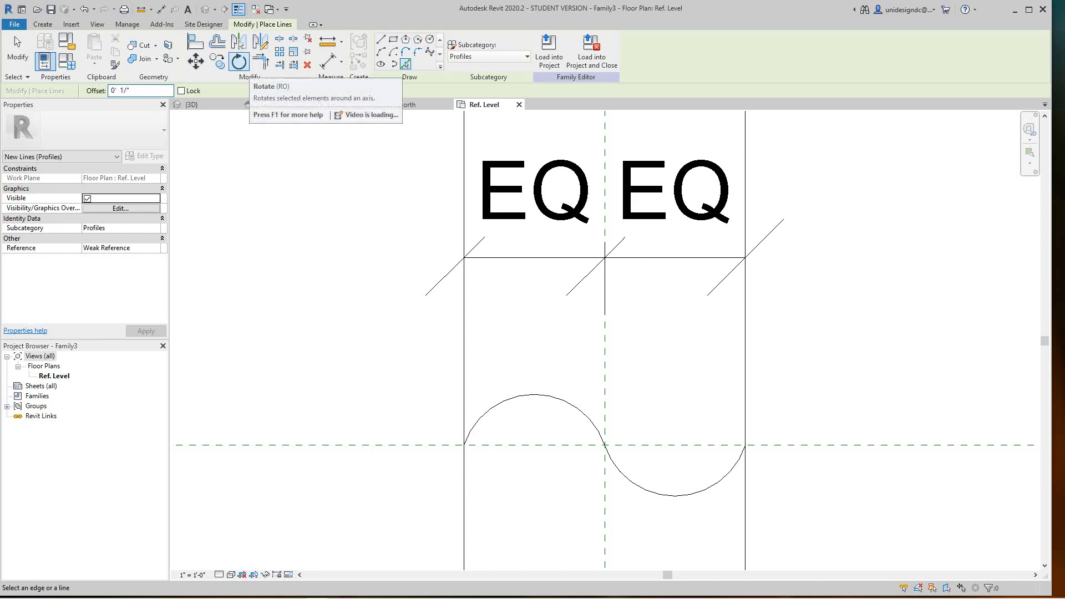
{"action": "type", "text": "8"}
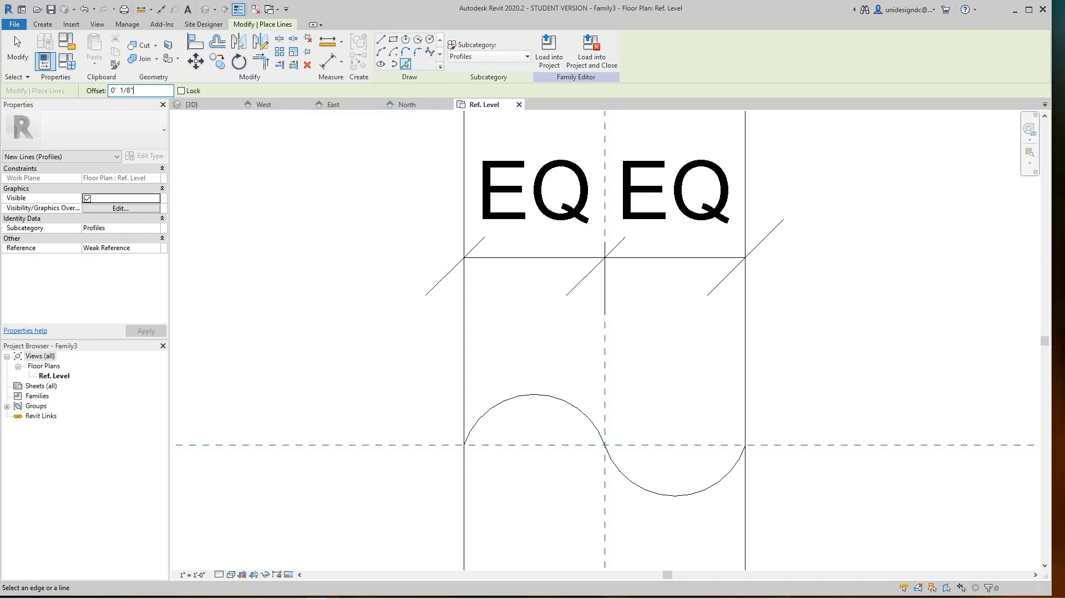
{"action": "key", "text": "Tab"}
{"action": "scroll", "coordinate": [527, 445], "scroll_direction": "up", "scroll_amount": 2}
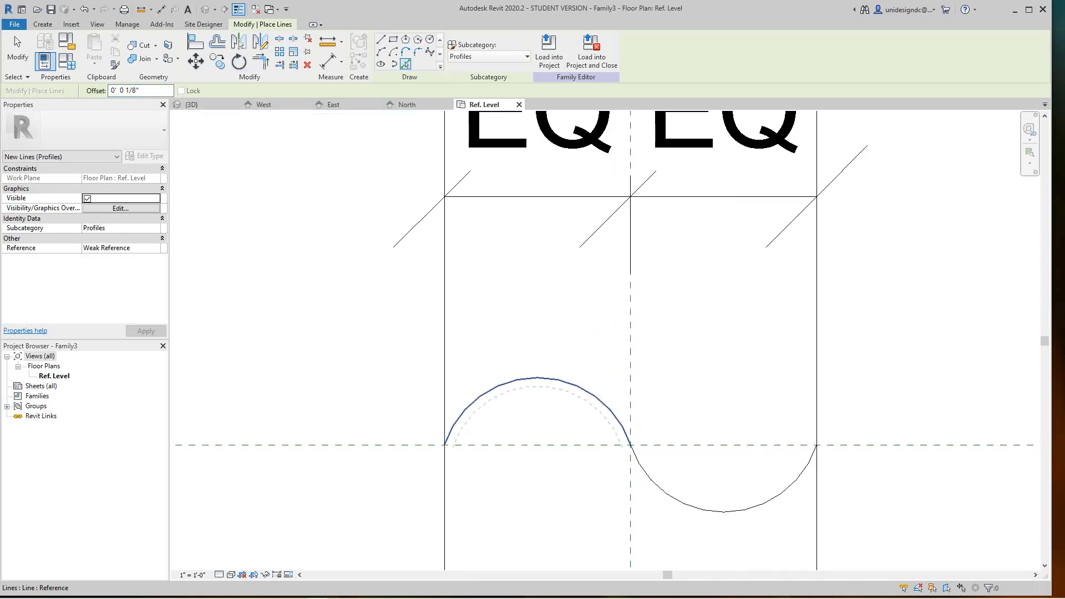
{"action": "left_click", "coordinate": [534, 395]}
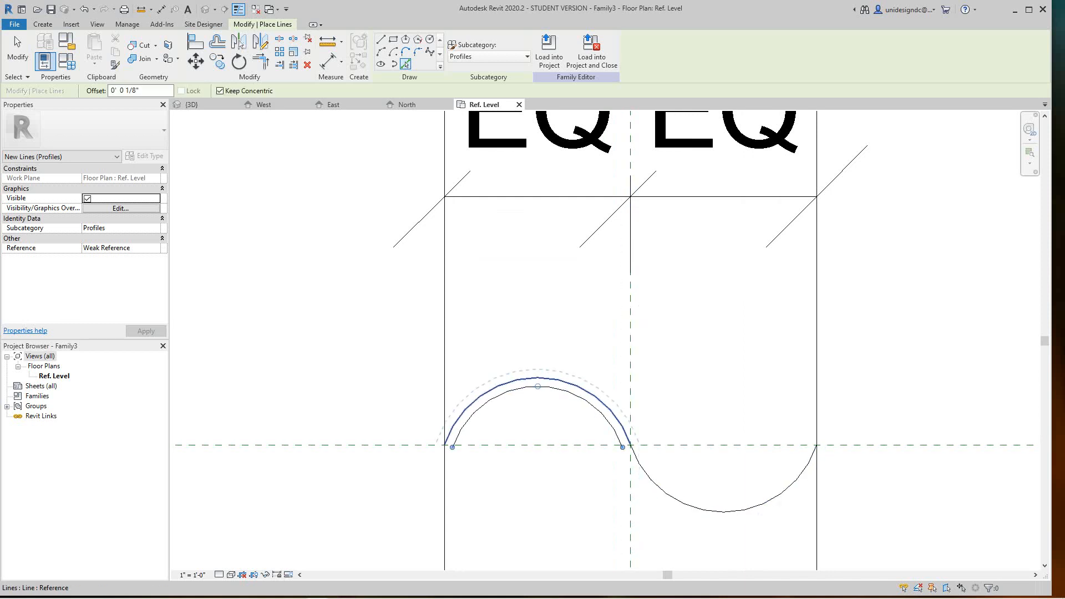
{"action": "left_click", "coordinate": [541, 377]}
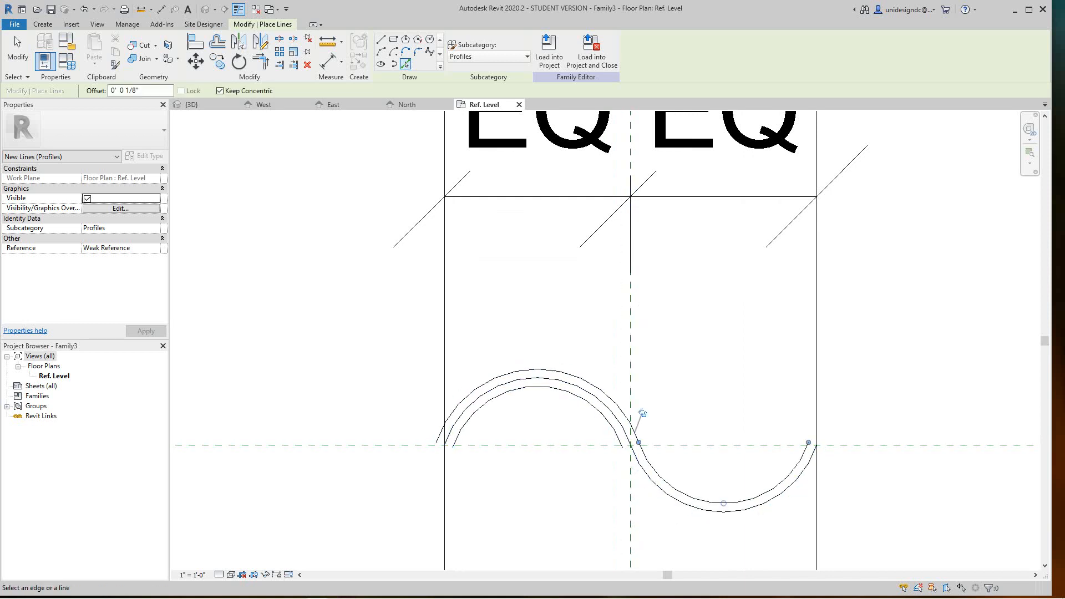
- Create offset copies of the downward arc 1/8" to its inner and outer sides
{"action": "left_click", "coordinate": [626, 419]}
{"action": "left_click", "coordinate": [627, 419]}
{"action": "scroll", "coordinate": [504, 381], "scroll_direction": "up", "scroll_amount": 3}
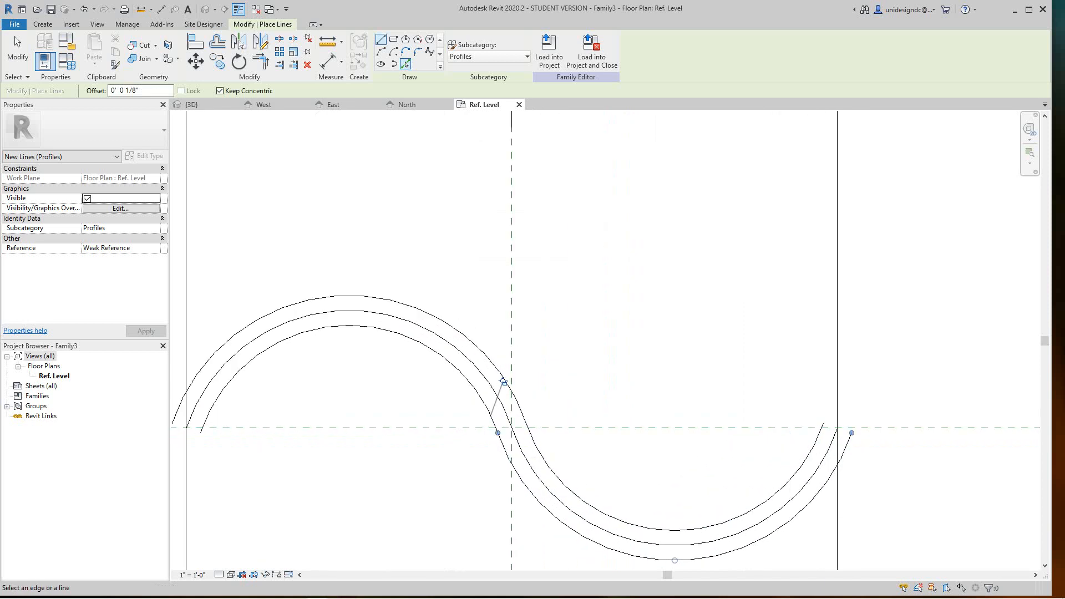
- Try to close the right end of the wave with a straight line between the offset arc ends, using the 1/8" offset
{"action": "left_click", "coordinate": [381, 40]}
{"action": "scroll", "coordinate": [807, 450], "scroll_direction": "up", "scroll_amount": 3}
{"action": "left_click", "coordinate": [830, 410]}
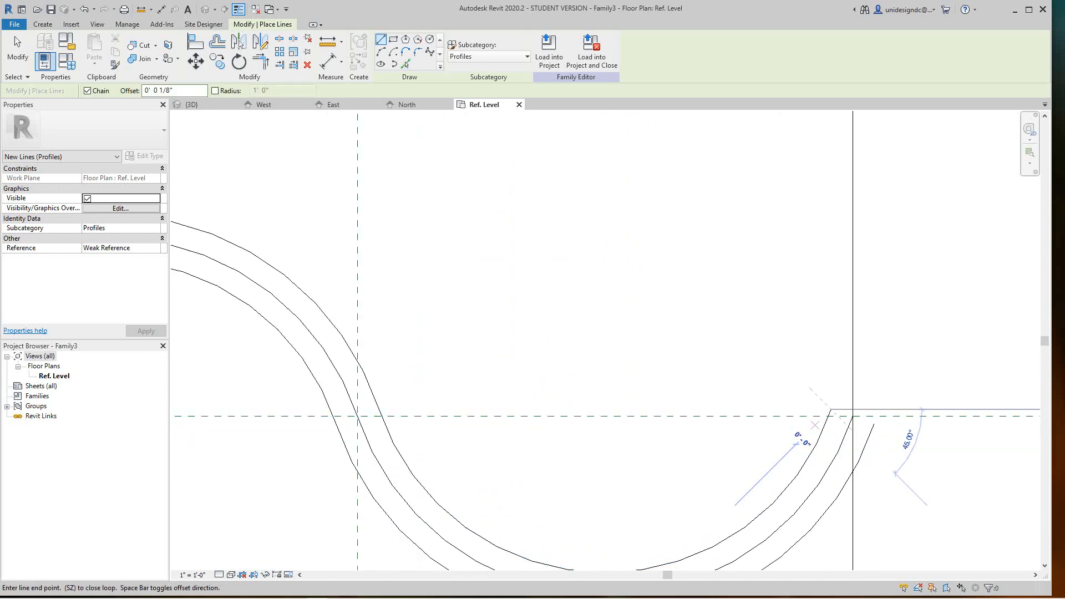
{"action": "left_click", "coordinate": [874, 425]}
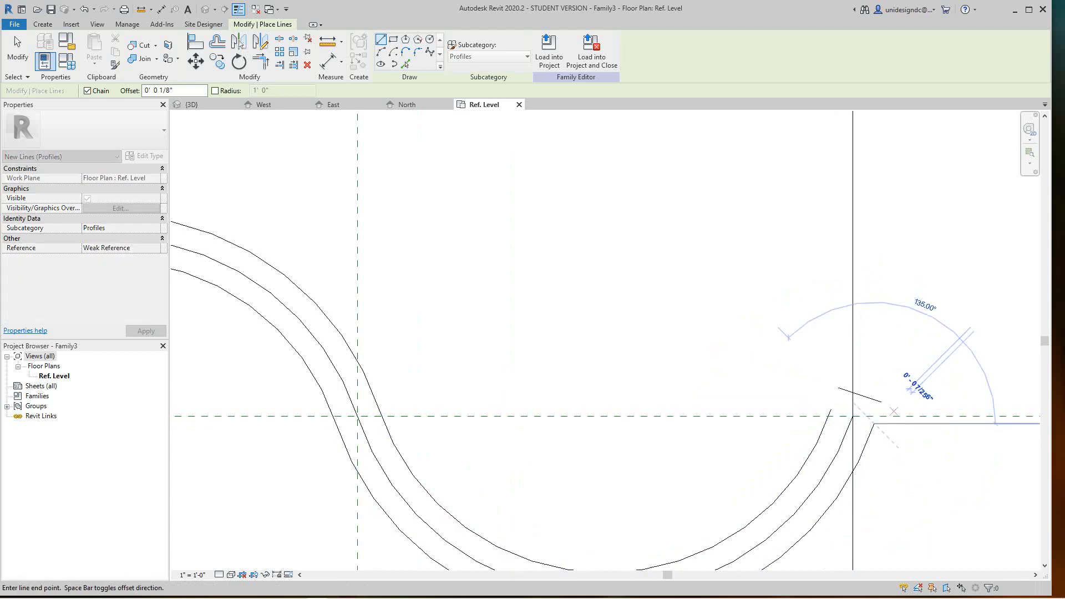
{"action": "scroll", "coordinate": [882, 419], "scroll_direction": "up", "scroll_amount": 2}
{"action": "key", "text": "Escape"}
{"action": "key", "text": "Escape"}
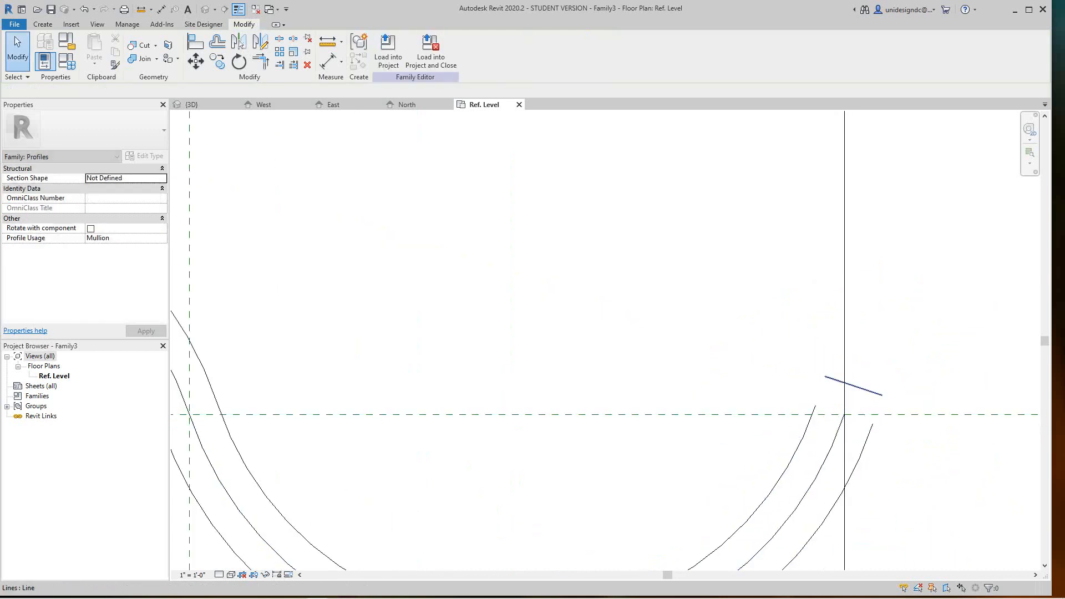
- Delete the misplaced short line above the wave's right end
{"action": "left_click", "coordinate": [826, 376]}
{"action": "right_click", "coordinate": [826, 376]}
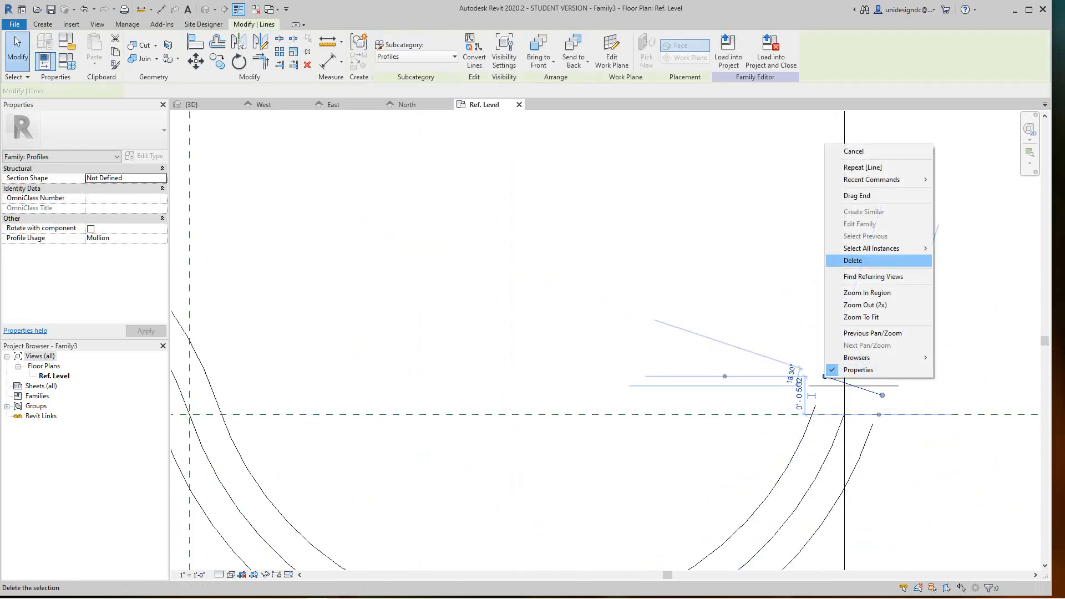
{"action": "left_click", "coordinate": [853, 260]}
{"action": "scroll", "coordinate": [942, 444], "scroll_direction": "up", "scroll_amount": 2}
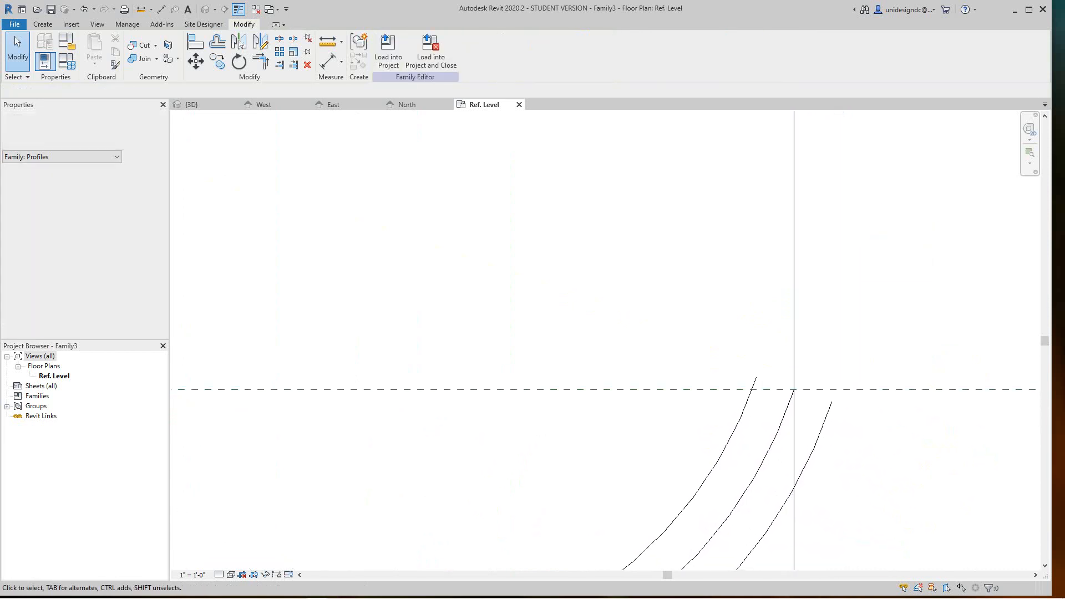
- Draw a straight closing line about 1/4" long with zero offset between the inner and outer arc ends at the wave's right end
{"action": "left_click", "coordinate": [43, 23]}
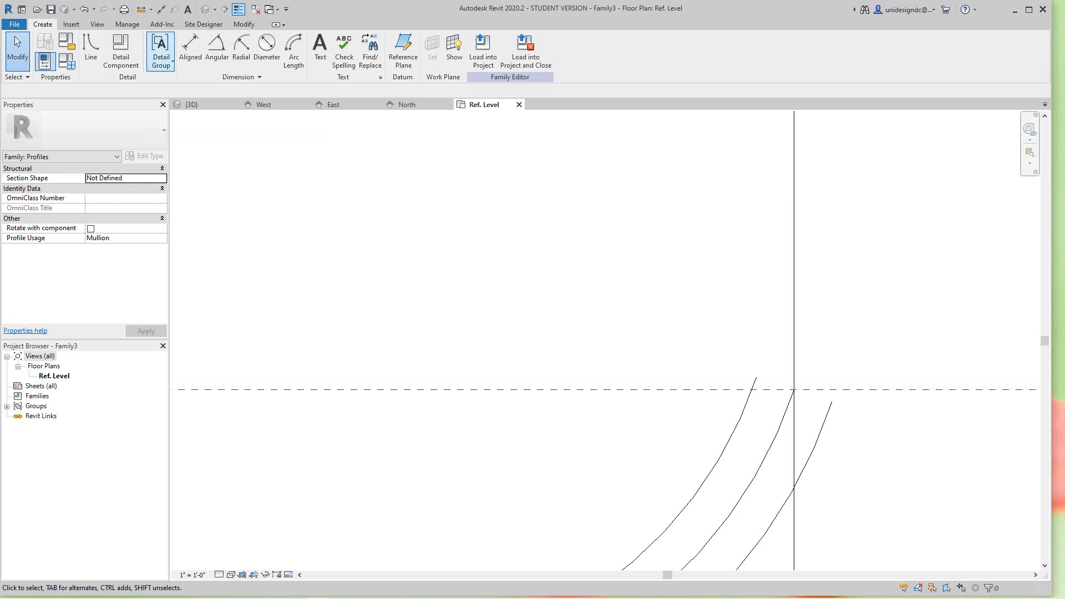
{"action": "left_click", "coordinate": [91, 51]}
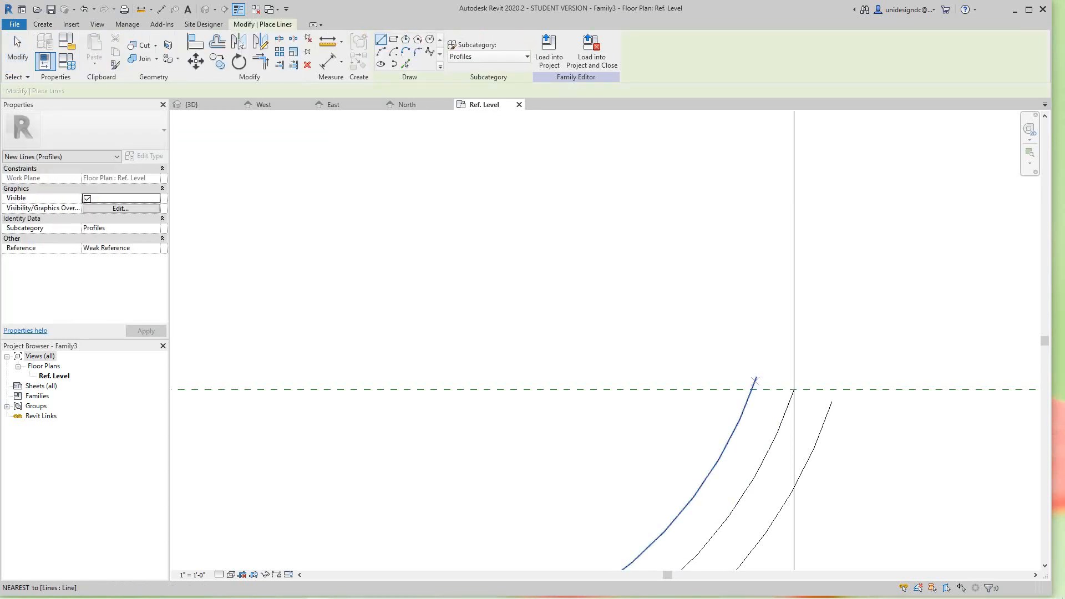
{"action": "left_click", "coordinate": [756, 377]}
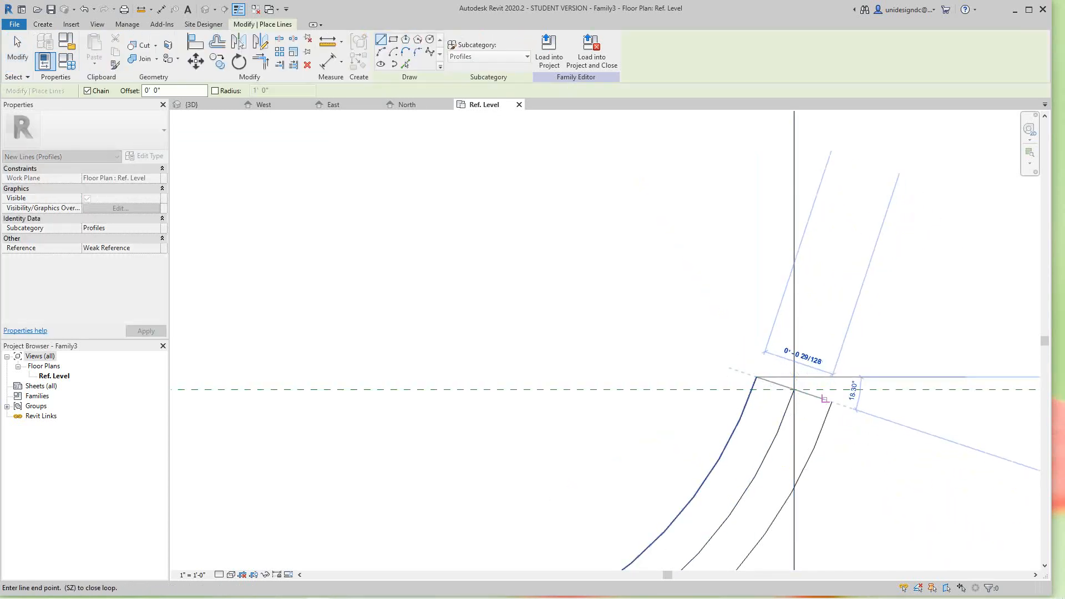
{"action": "left_click", "coordinate": [831, 401]}
{"action": "scroll", "coordinate": [635, 360], "scroll_direction": "down", "scroll_amount": 3}
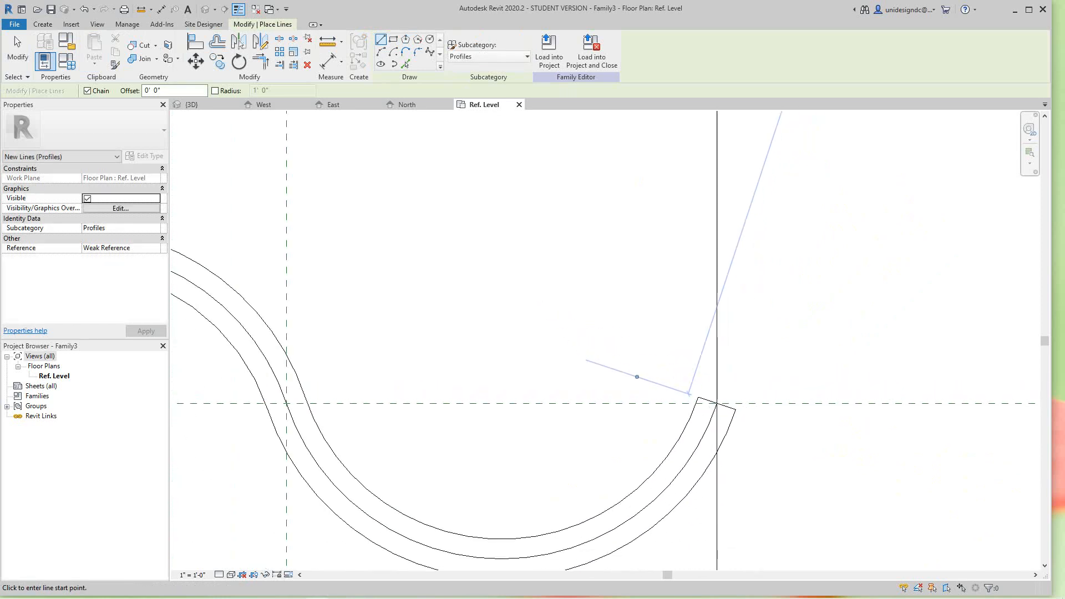
- Draw a straight closing line between the outer and inner arc ends at the wave's left end
{"action": "scroll", "coordinate": [411, 386], "scroll_direction": "up", "scroll_amount": 5}
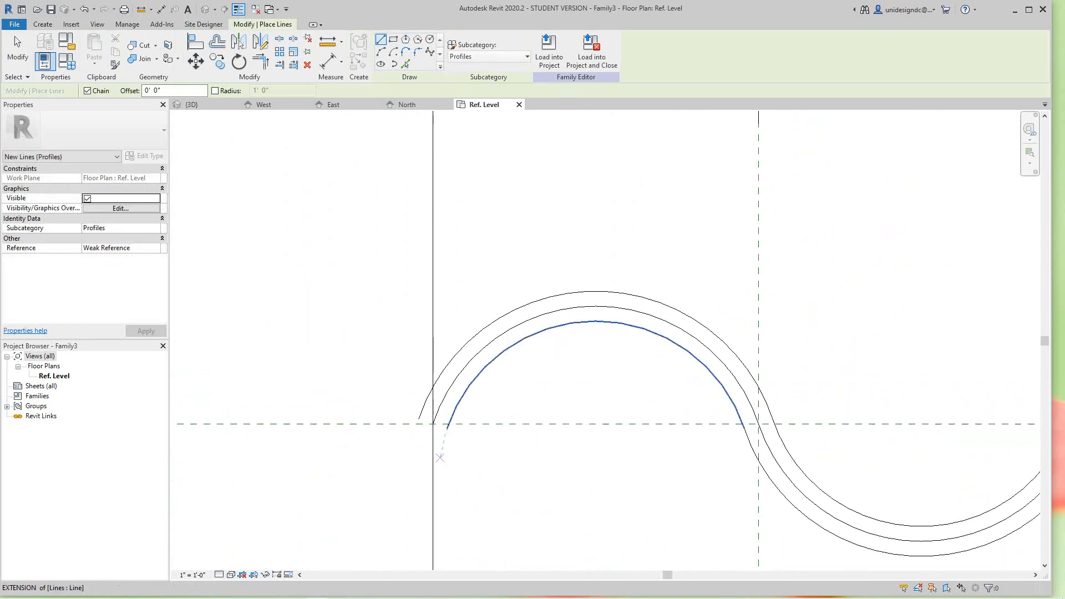
{"action": "left_click", "coordinate": [411, 385]}
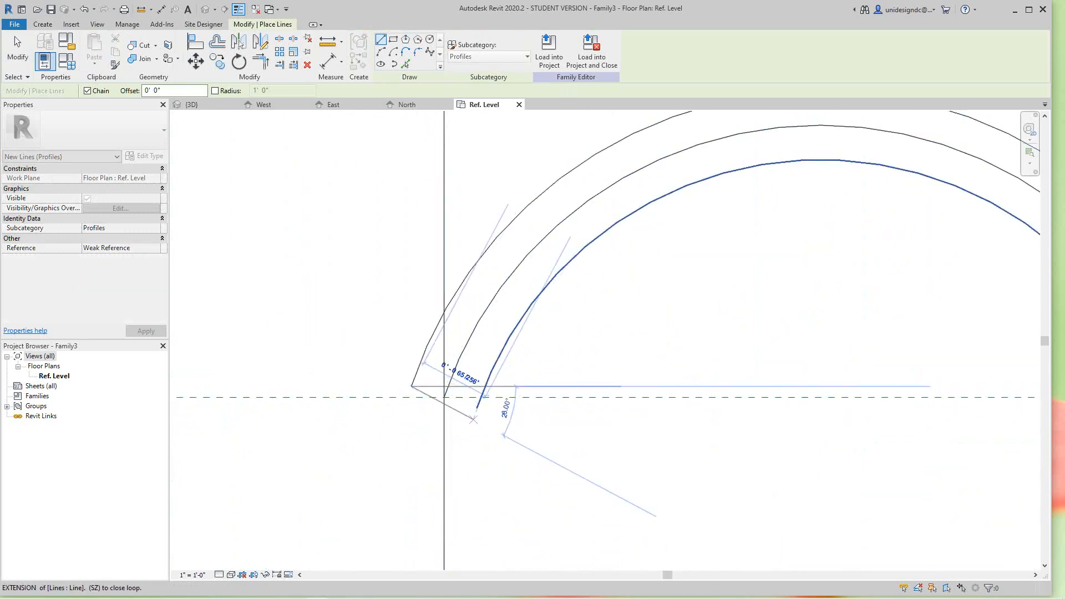
{"action": "left_click", "coordinate": [476, 408]}
{"action": "scroll", "coordinate": [476, 408], "scroll_direction": "down", "scroll_amount": 4}
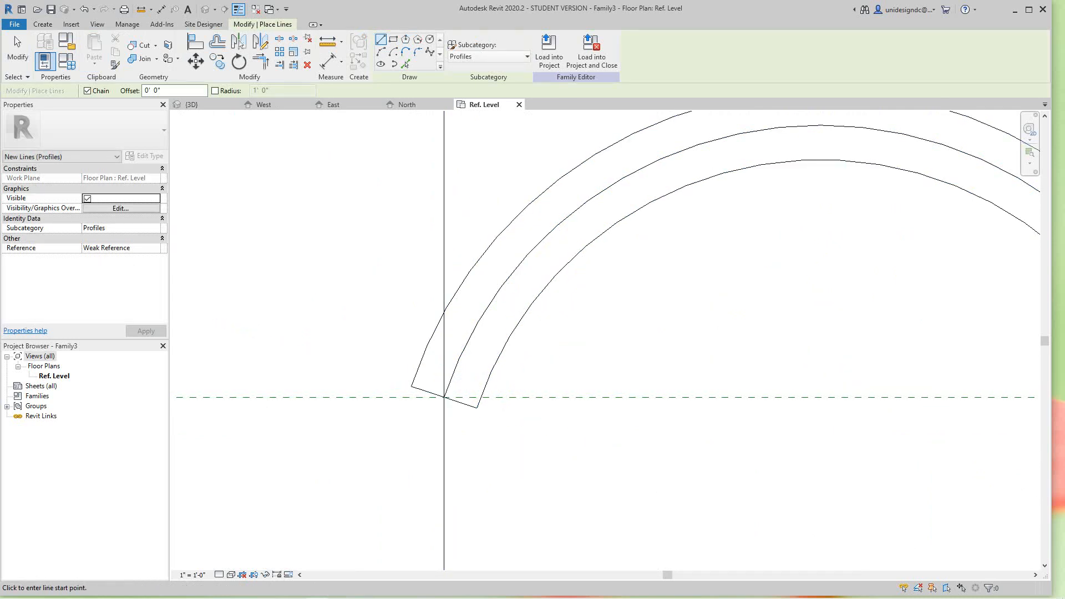
{"action": "scroll", "coordinate": [600, 427], "scroll_direction": "up", "scroll_amount": 3}
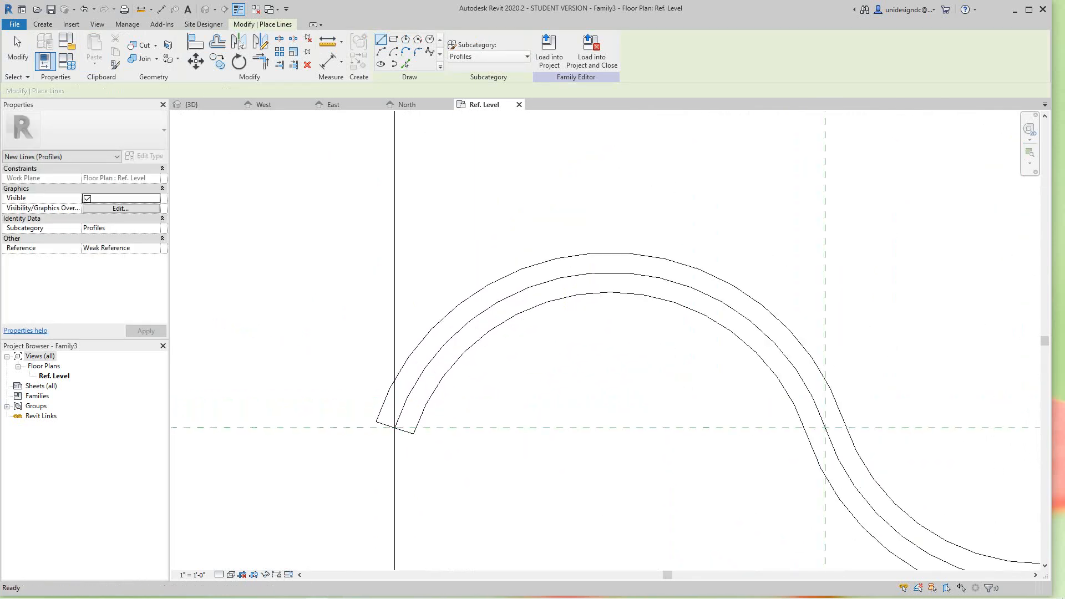
{"action": "key", "text": "Escape"}
{"action": "key", "text": "Escape"}
- Delete the two center arcs of the wave, keeping only the closed outline formed by the offset arcs
{"action": "left_click", "coordinate": [447, 342]}
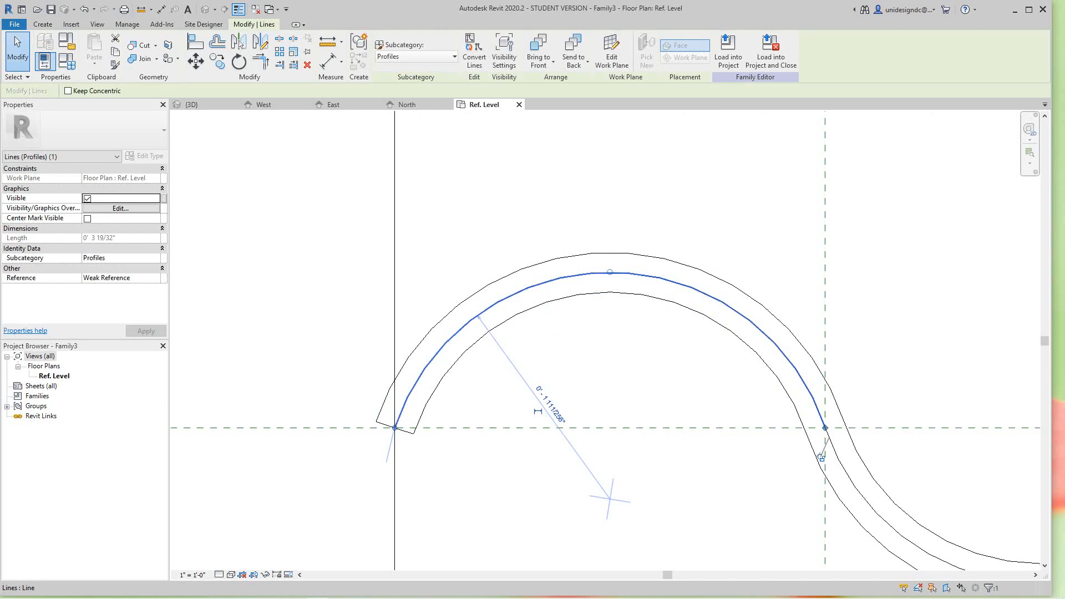
{"action": "key", "text": "Tab"}
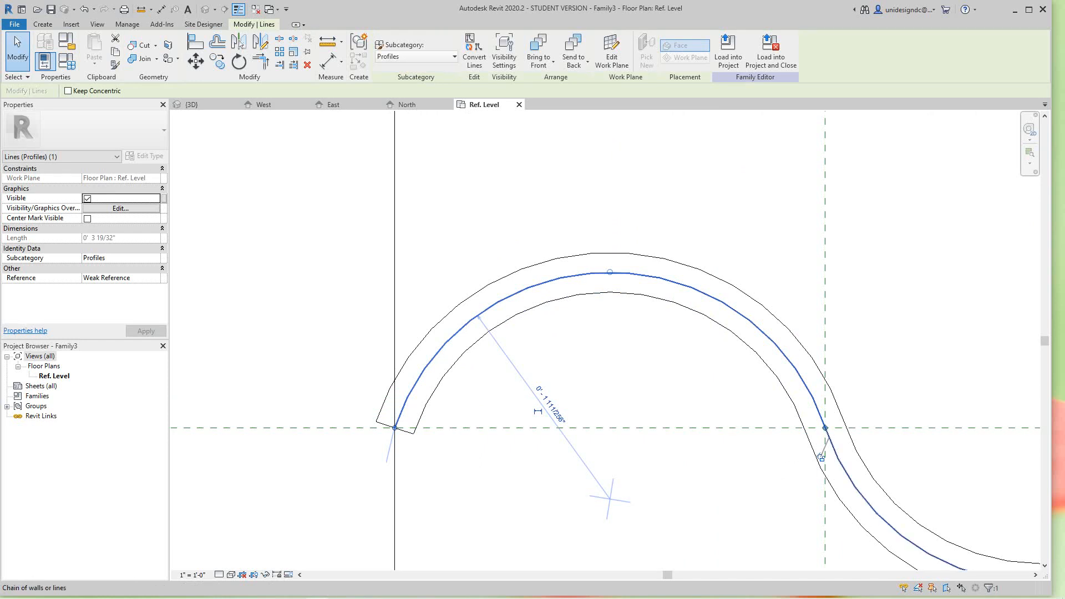
{"action": "key", "text": "Escape"}
{"action": "middle_click_drag", "start_coordinate": [821, 458], "coordinate": [527, 380]}
{"action": "left_click", "coordinate": [584, 432]}
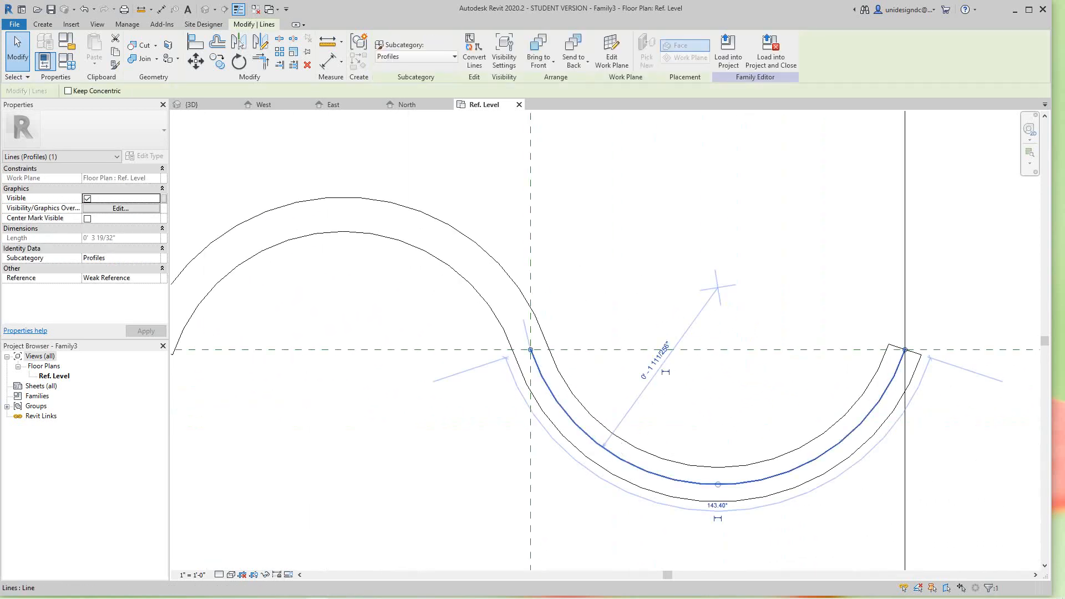
{"action": "key", "text": "Delete"}
- Examine the closed wave profile, including its end caps and its fit between the equally spaced reference lines
{"action": "scroll", "coordinate": [579, 426], "scroll_direction": "down", "scroll_amount": 3}
{"action": "middle_click_drag", "start_coordinate": [586, 423], "coordinate": [582, 472]}
{"action": "scroll", "coordinate": [815, 450], "scroll_direction": "up", "scroll_amount": 4}
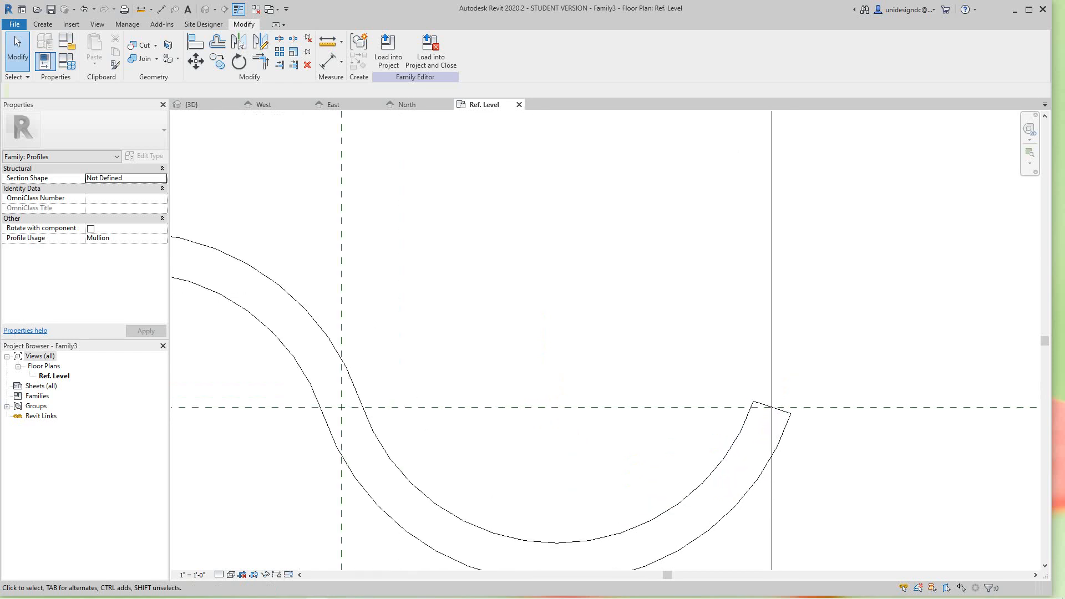
{"action": "scroll", "coordinate": [768, 416], "scroll_direction": "up", "scroll_amount": 3}
{"action": "scroll", "coordinate": [745, 436], "scroll_direction": "down", "scroll_amount": 3}
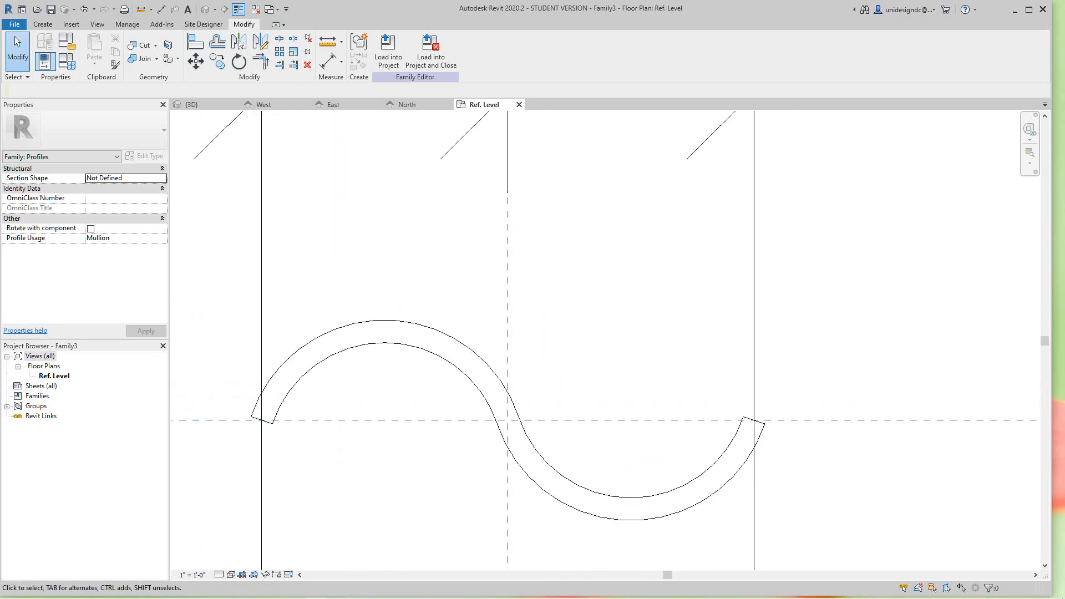
{"action": "scroll", "coordinate": [660, 412], "scroll_direction": "down", "scroll_amount": 3}
{"action": "scroll", "coordinate": [688, 366], "scroll_direction": "up", "scroll_amount": 3}
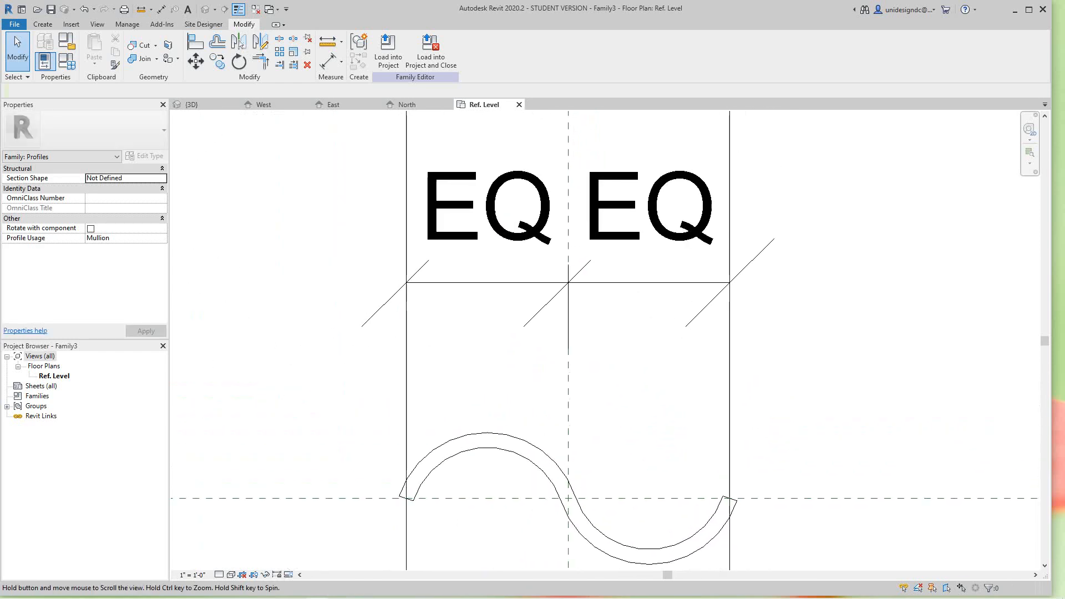
{"action": "scroll", "coordinate": [603, 365], "scroll_direction": "up", "scroll_amount": 1}
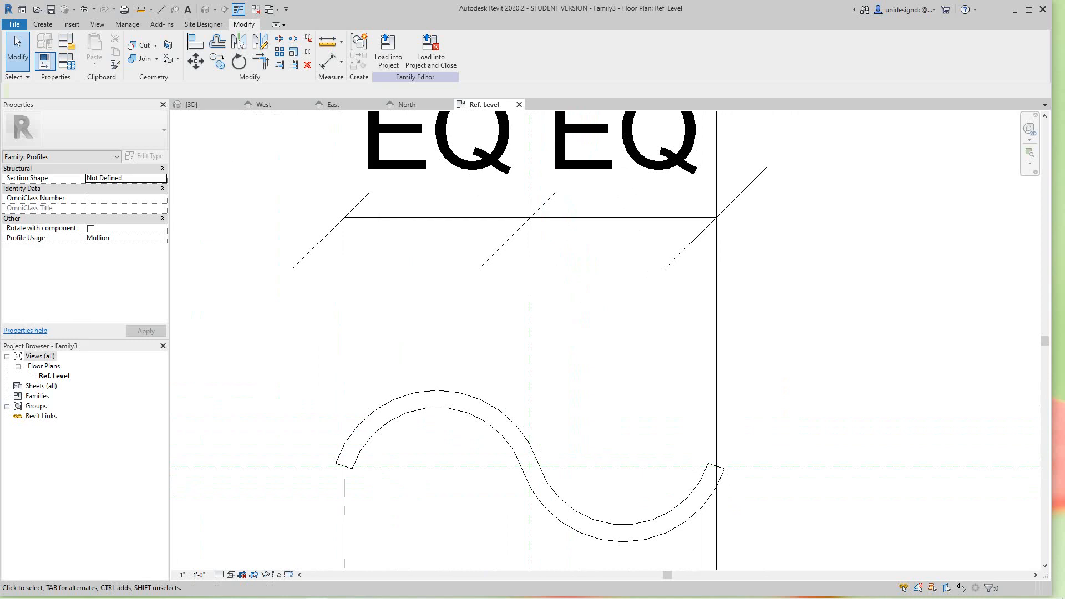
{"action": "middle_click_drag", "start_coordinate": [576, 371], "coordinate": [578, 370]}
{"action": "scroll", "coordinate": [576, 370], "scroll_direction": "up", "scroll_amount": 2}
{"action": "scroll", "coordinate": [577, 371], "scroll_direction": "down", "scroll_amount": 2}
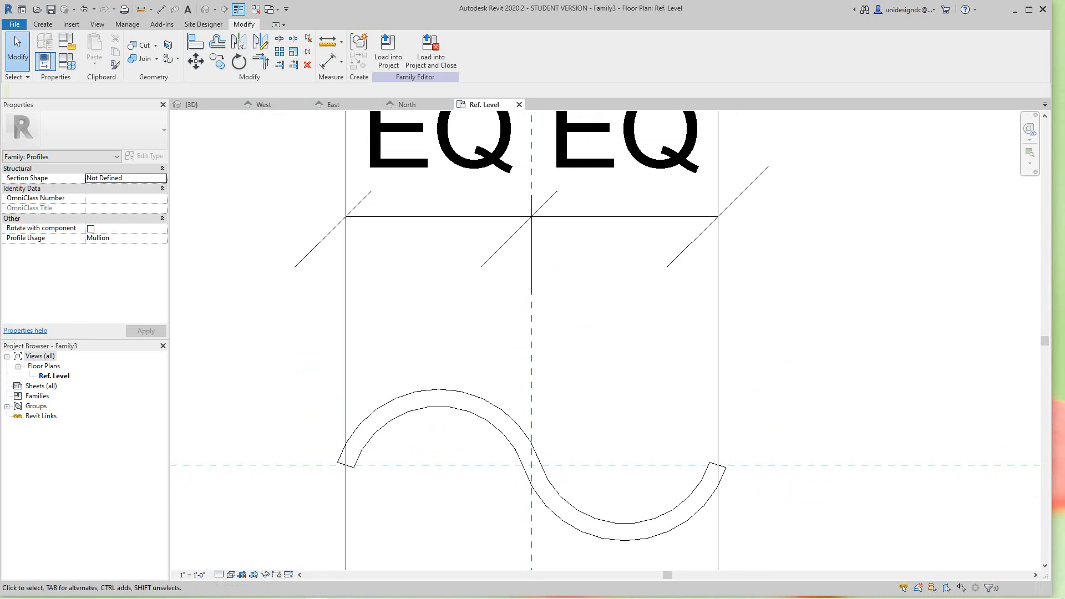
{"action": "scroll", "coordinate": [614, 362], "scroll_direction": "up", "scroll_amount": 1}
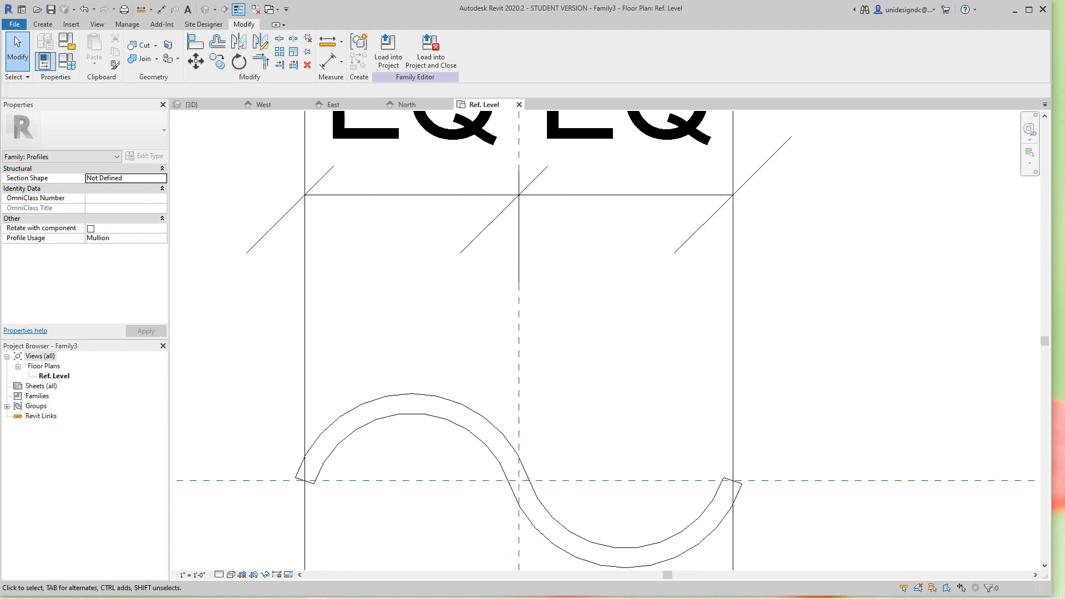
{"action": "scroll", "coordinate": [606, 363], "scroll_direction": "down", "scroll_amount": 1}
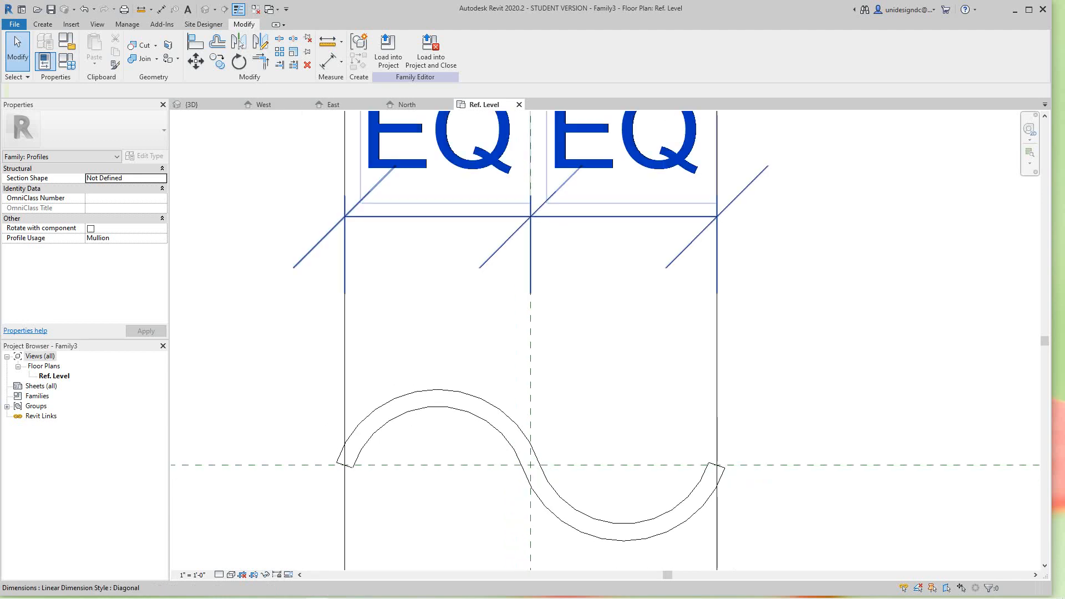
- Return to the house project's 3D view, review the cladding and rafters, and open the North elevation
{"action": "left_click", "coordinate": [192, 105]}
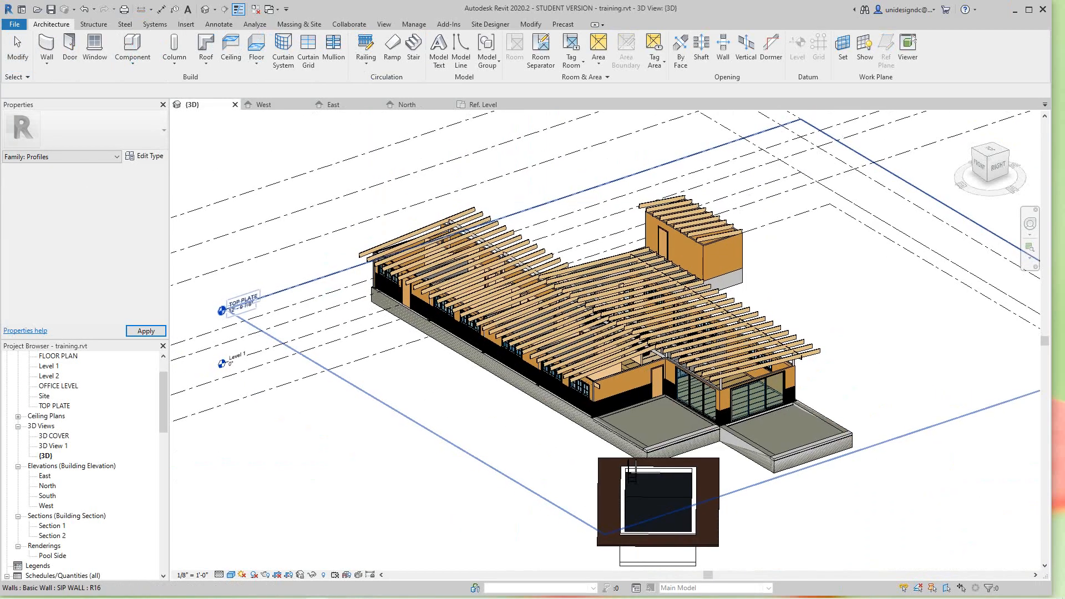
{"action": "scroll", "coordinate": [502, 249], "scroll_direction": "up", "scroll_amount": 1}
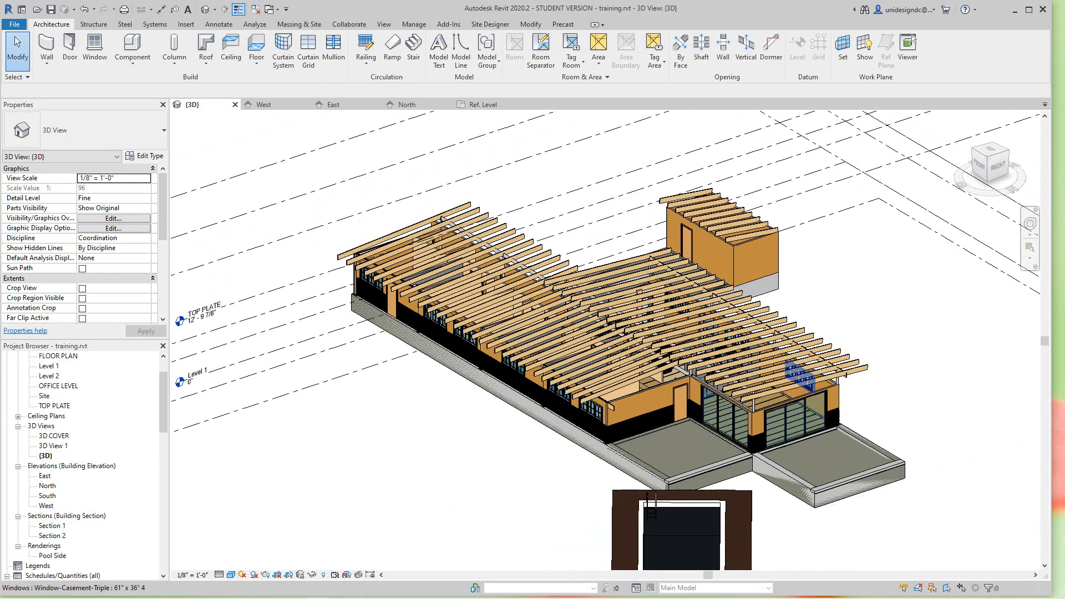
{"action": "scroll", "coordinate": [604, 414], "scroll_direction": "up", "scroll_amount": 4}
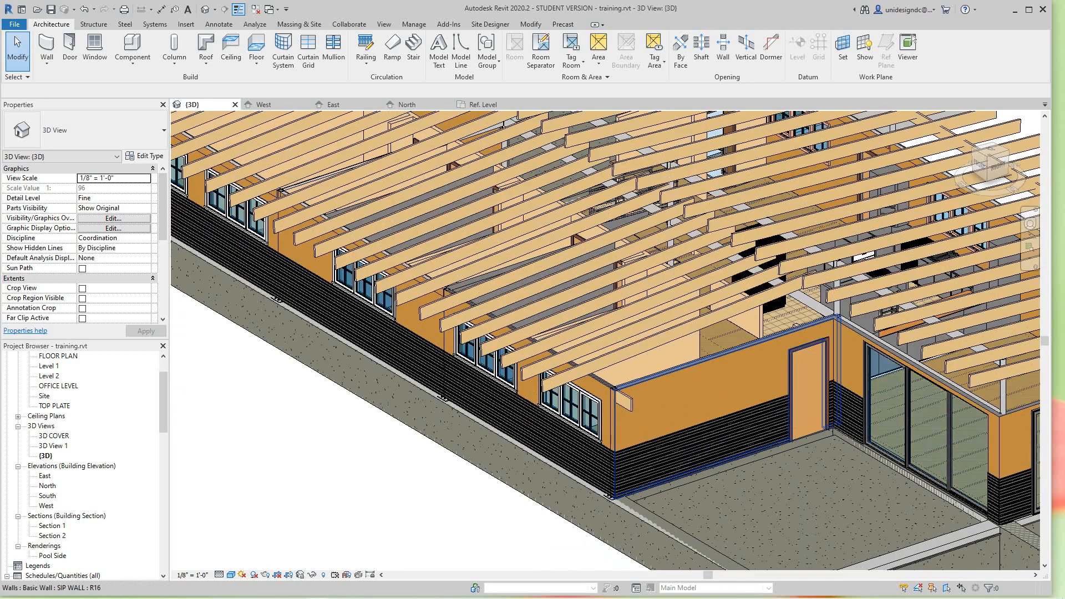
{"action": "scroll", "coordinate": [613, 399], "scroll_direction": "down", "scroll_amount": 6}
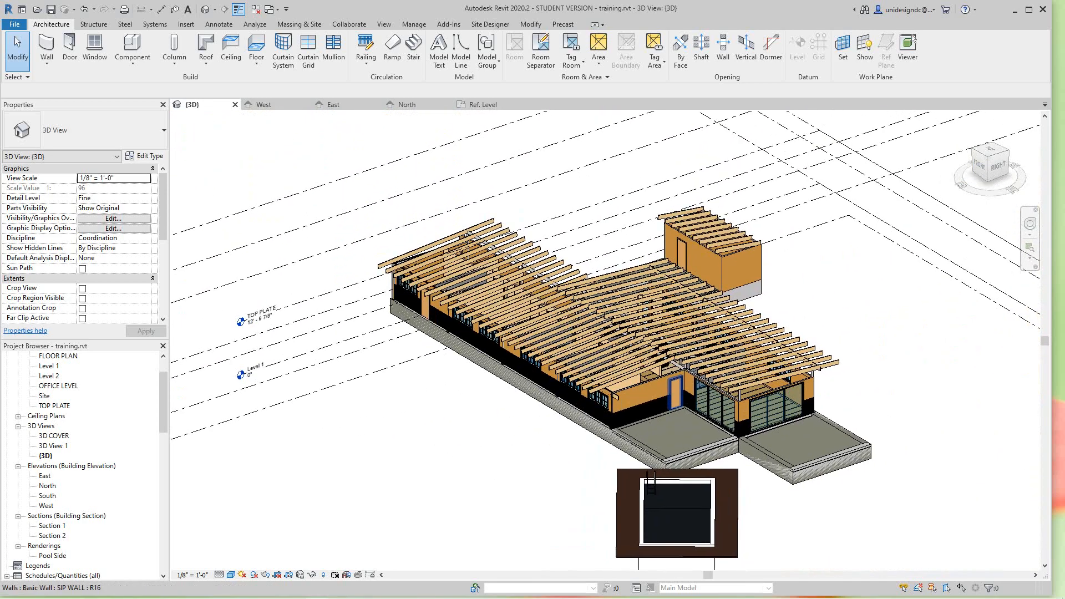
{"action": "scroll", "coordinate": [689, 390], "scroll_direction": "down", "scroll_amount": 2}
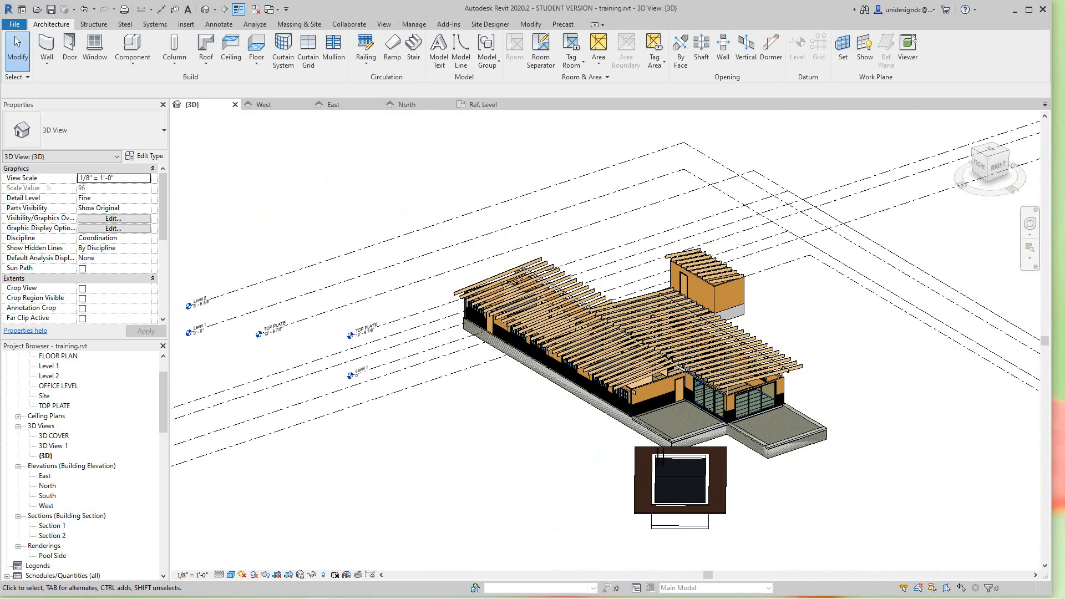
{"action": "double_click", "coordinate": [47, 486]}
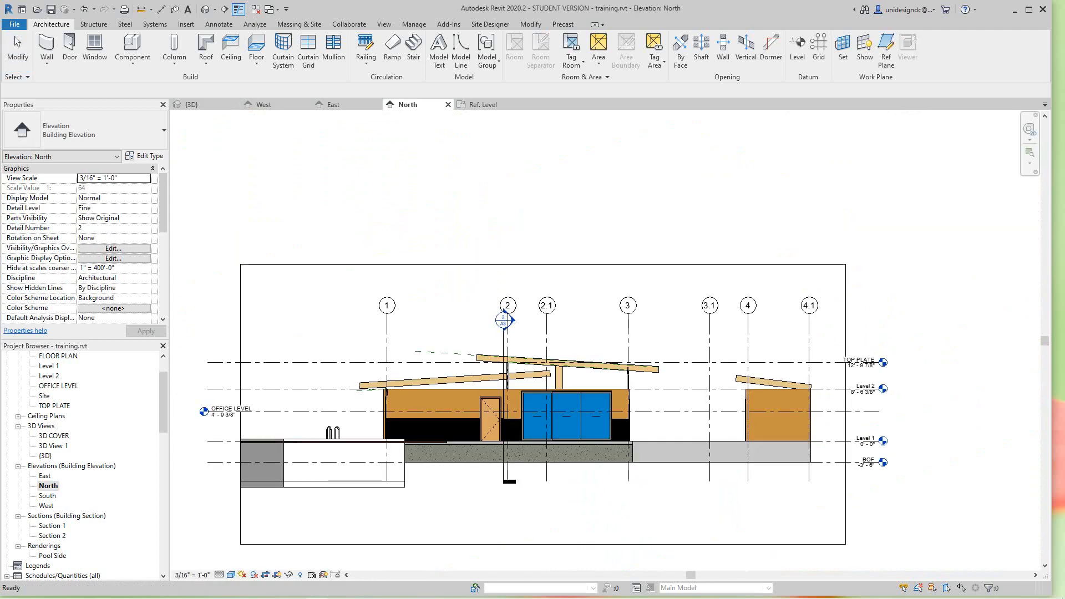
{"action": "scroll", "coordinate": [494, 354], "scroll_direction": "up", "scroll_amount": 3}
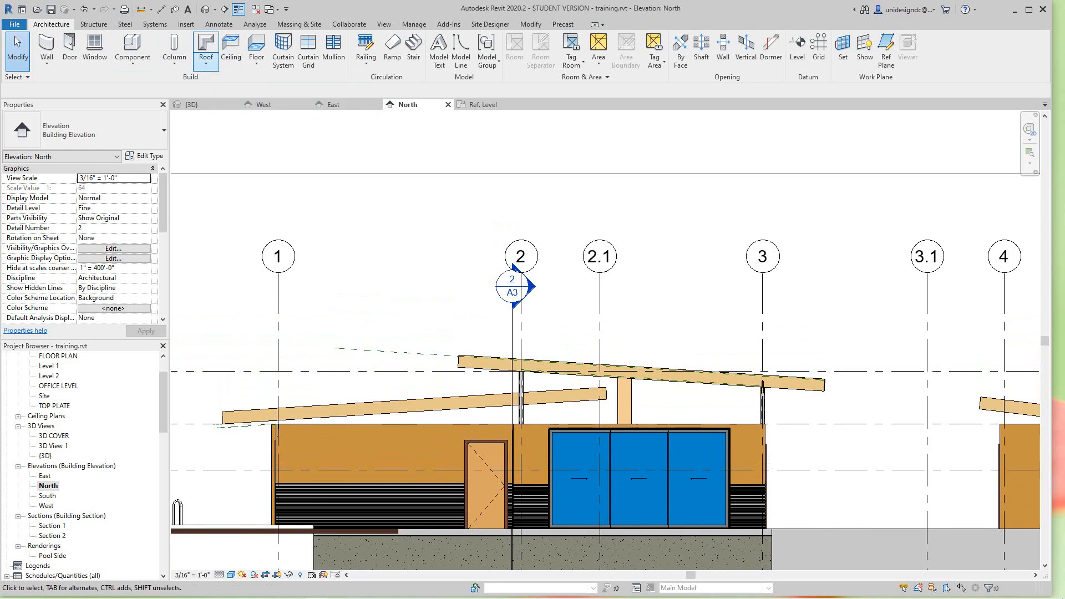
- Start a roof by extrusion on the upper rafter's plane at level TOP PLATE, picking the rafter's top edge as its profile
{"action": "left_click", "coordinate": [206, 61]}
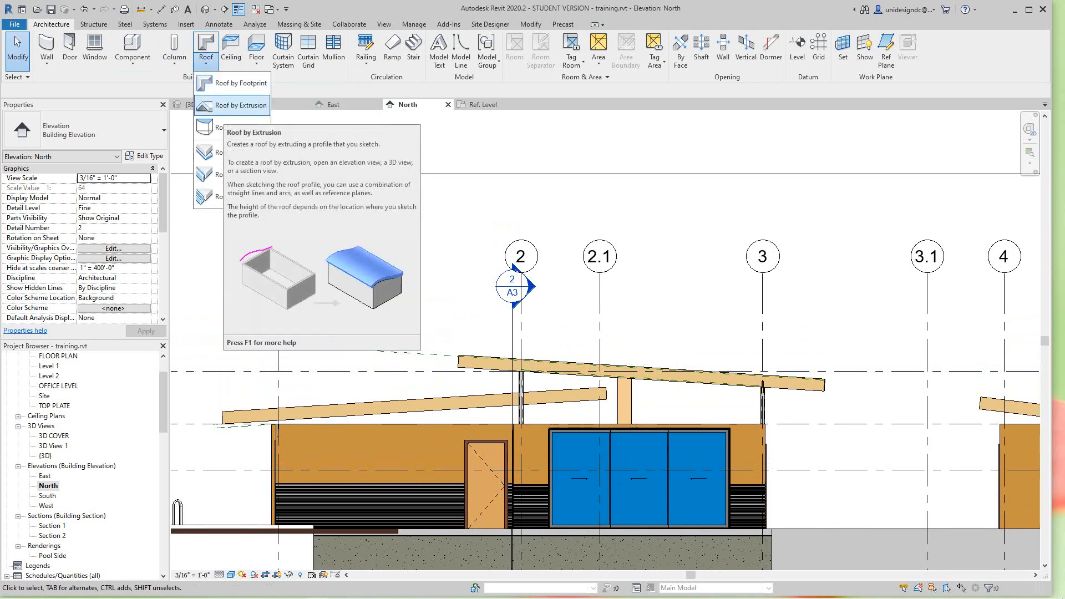
{"action": "left_click", "coordinate": [241, 106]}
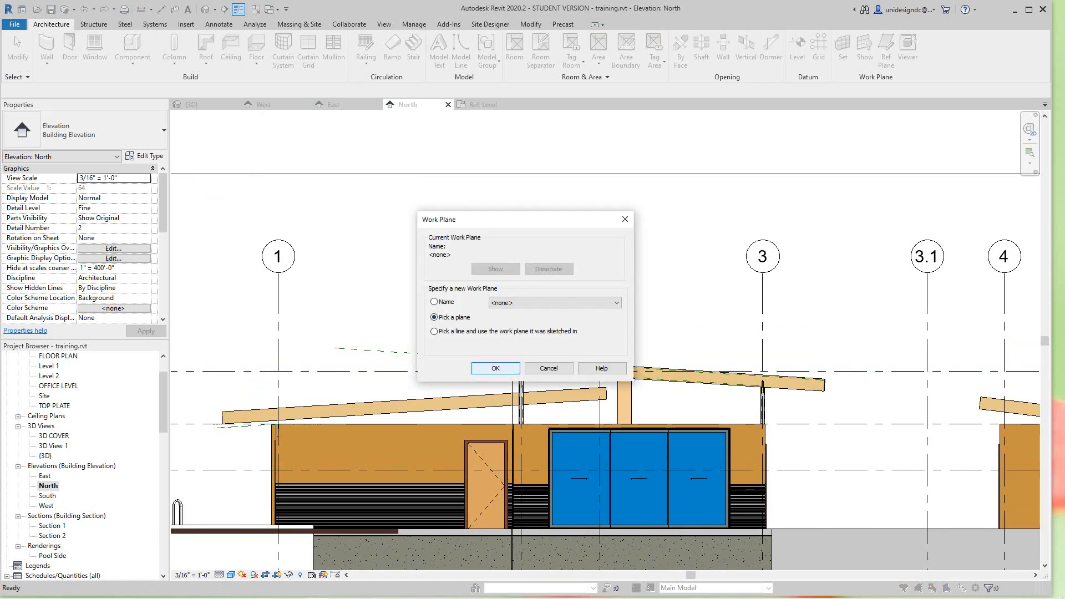
{"action": "key", "text": "Return"}
{"action": "scroll", "coordinate": [607, 384], "scroll_direction": "up", "scroll_amount": 2}
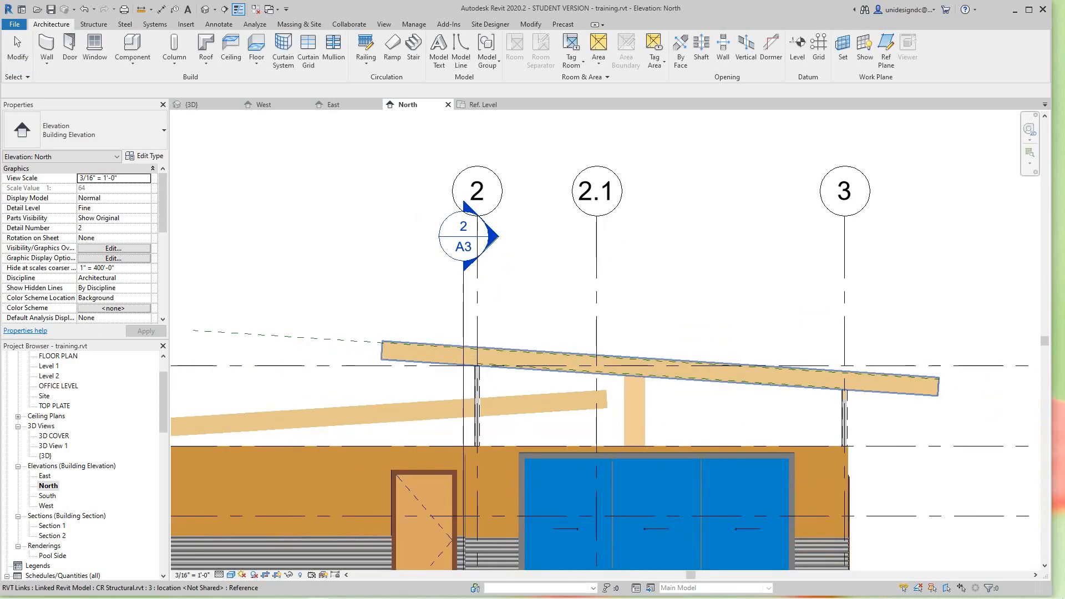
{"action": "left_click", "coordinate": [616, 376]}
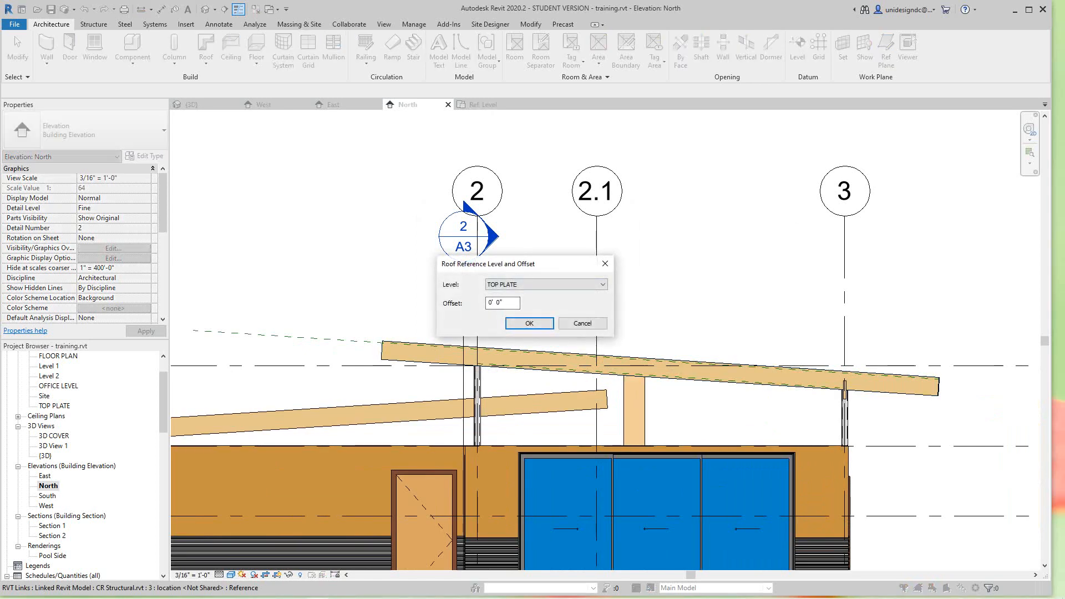
{"action": "key", "text": "Return"}
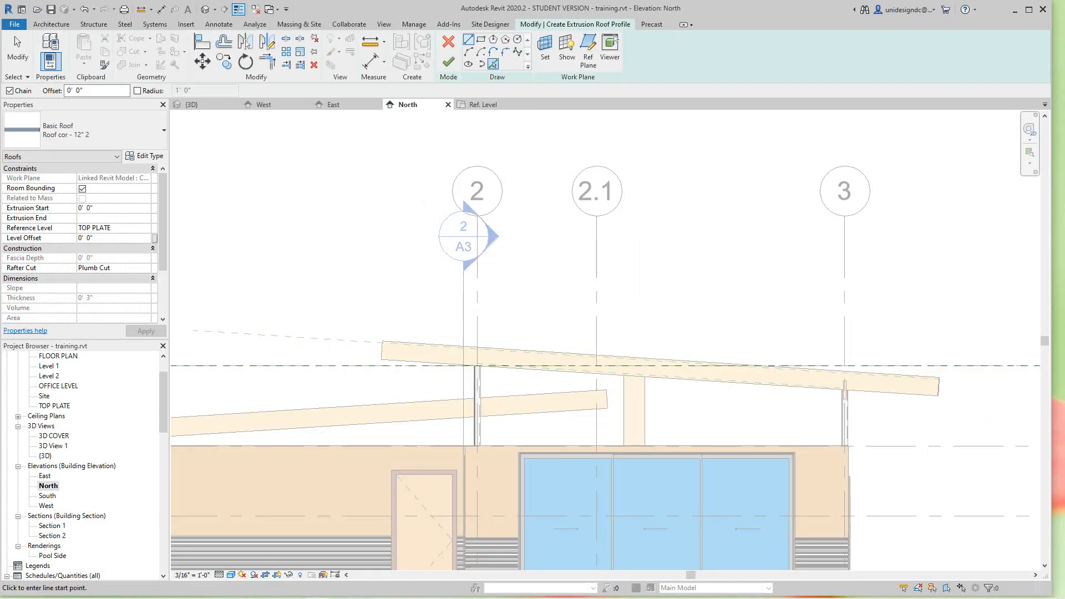
{"action": "left_click", "coordinate": [493, 64]}
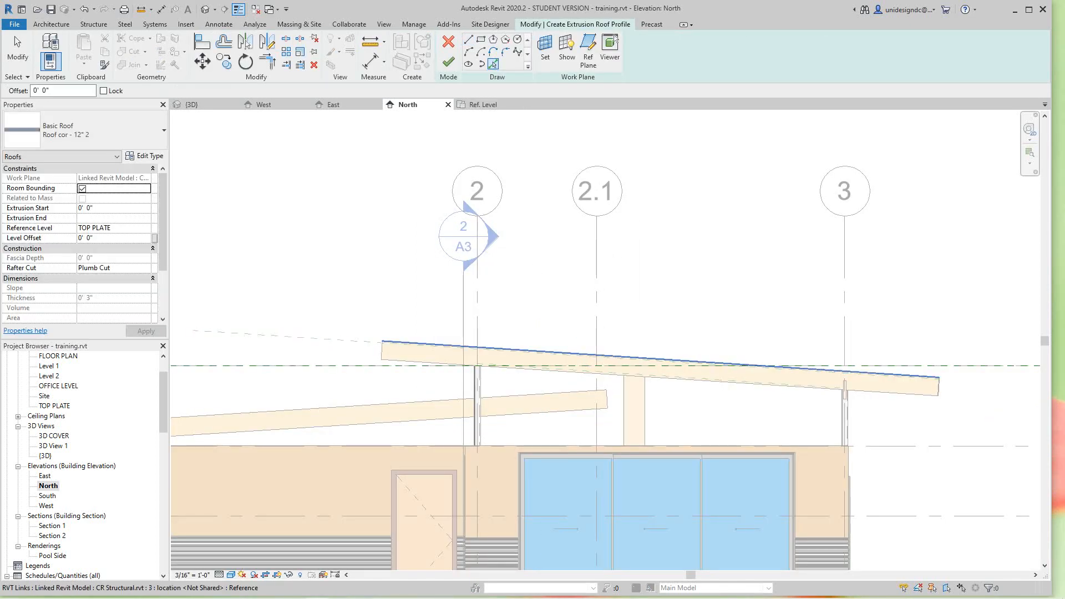
{"action": "left_click", "coordinate": [660, 359]}
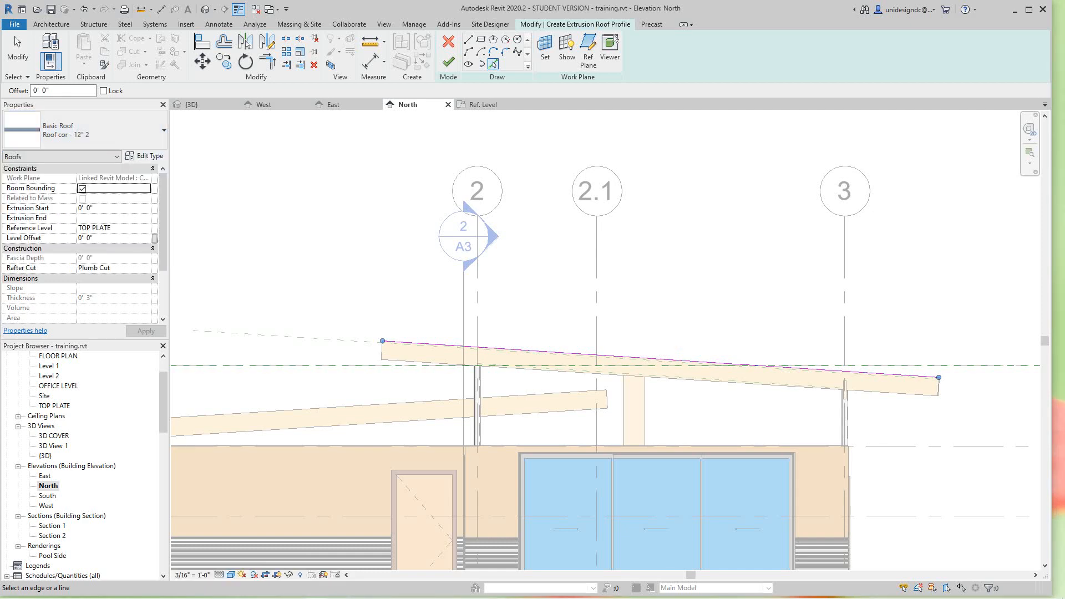
- Set the structure layer thickness of roof type Roof cor - 12" 2 to 4"
{"action": "left_click", "coordinate": [145, 156]}
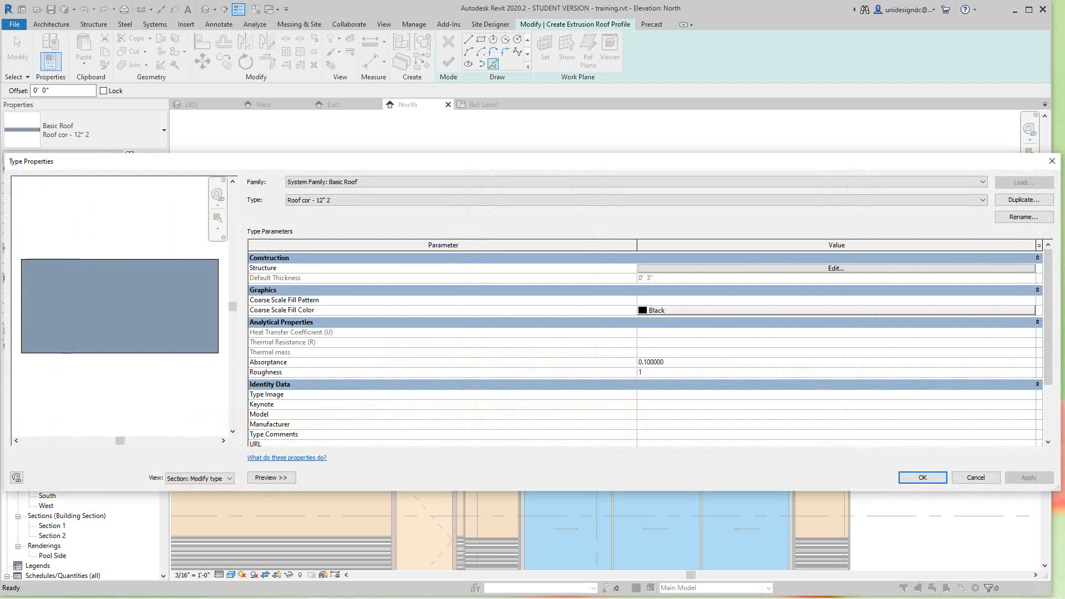
{"action": "left_click", "coordinate": [835, 269]}
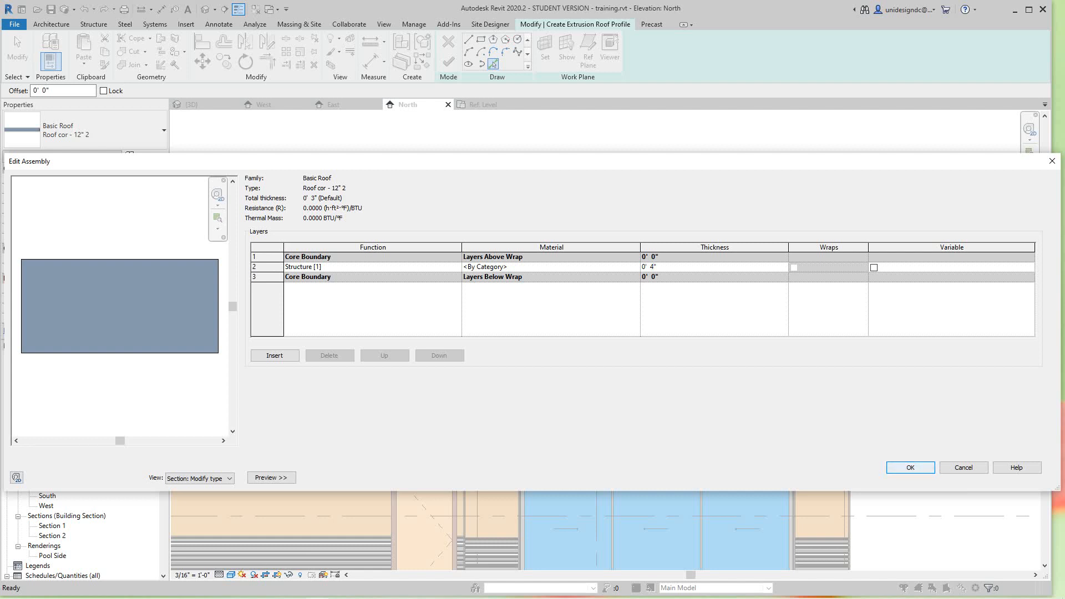
{"action": "key", "text": "Return"}
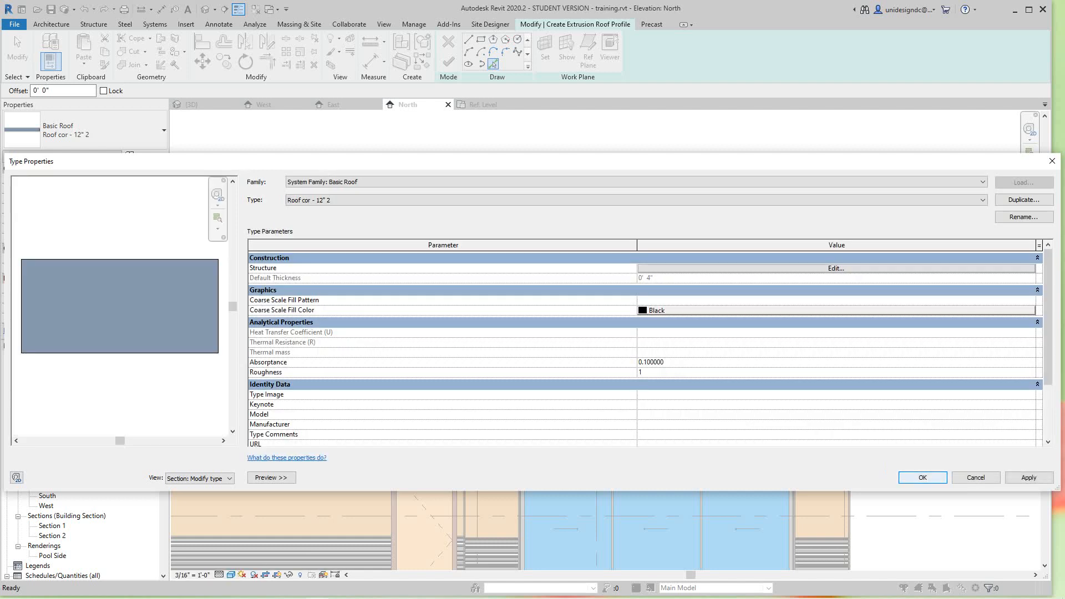
{"action": "key", "text": "Return"}
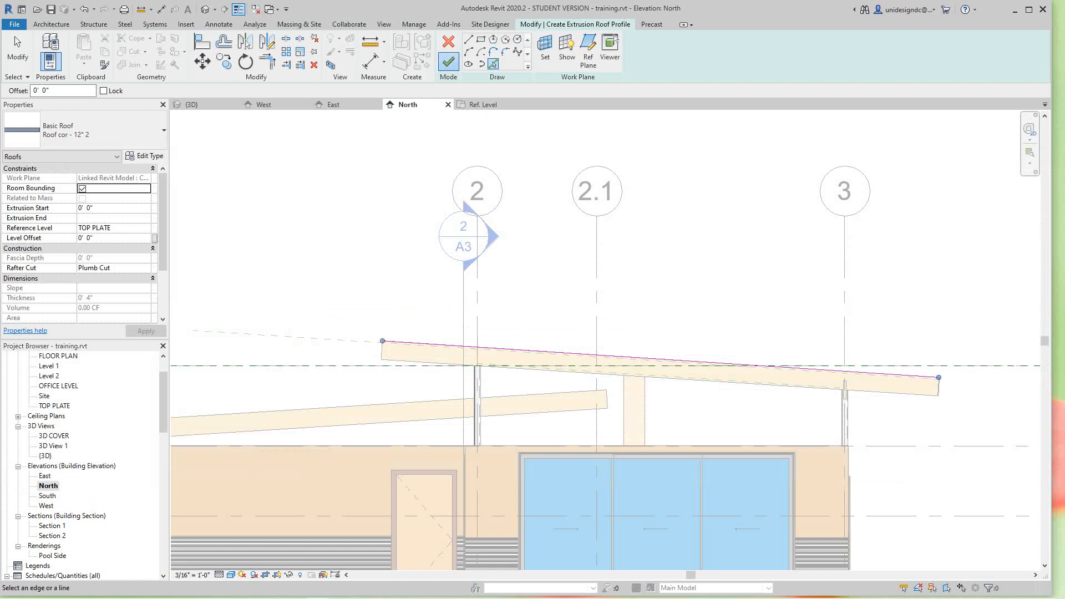
- Finish the extruded roof sketch and check the roof's position against the upper rafter
{"action": "left_click", "coordinate": [448, 61]}
{"action": "scroll", "coordinate": [429, 343], "scroll_direction": "up", "scroll_amount": 1}
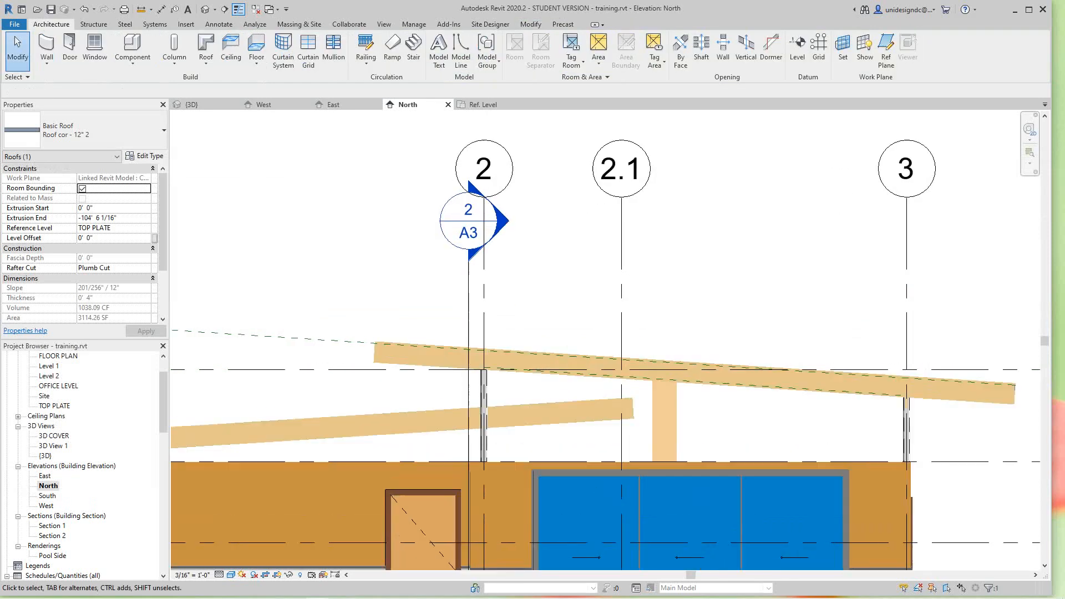
{"action": "scroll", "coordinate": [431, 338], "scroll_direction": "up", "scroll_amount": 1}
{"action": "left_click", "coordinate": [673, 348]}
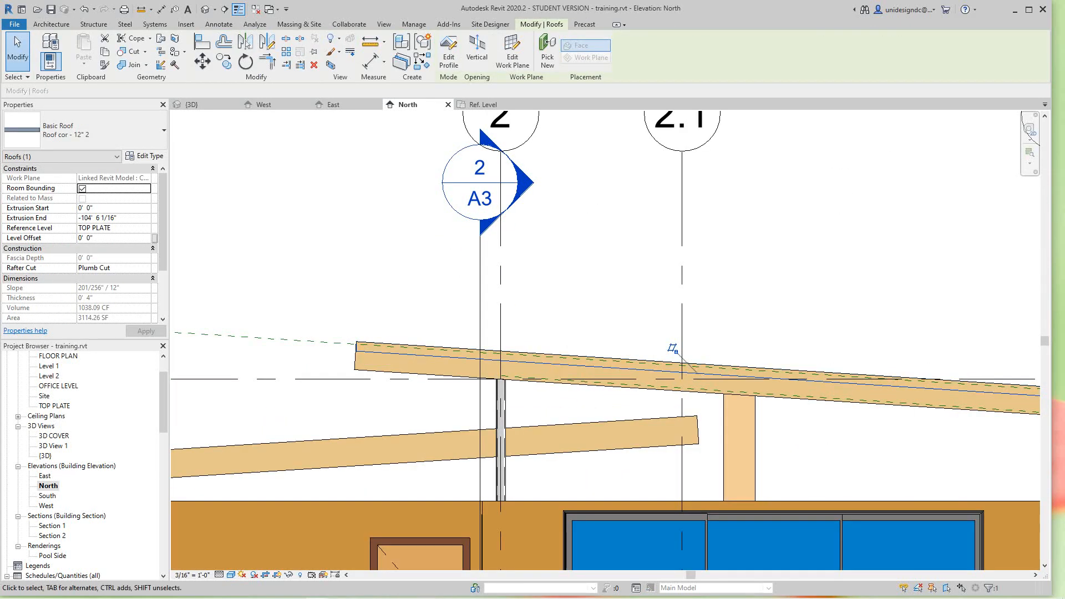
{"action": "key", "text": "Escape"}
{"action": "scroll", "coordinate": [379, 284], "scroll_direction": "up", "scroll_amount": 1}
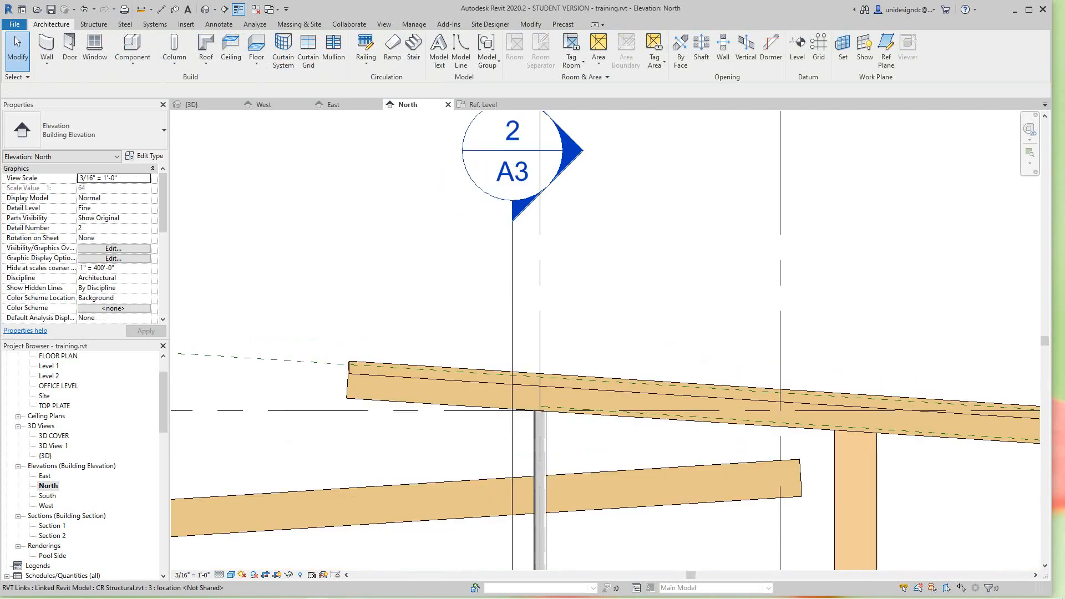
- Set the upper roof's level offset to 0' 4" so it rises above the rafters
{"action": "left_click", "coordinate": [666, 376]}
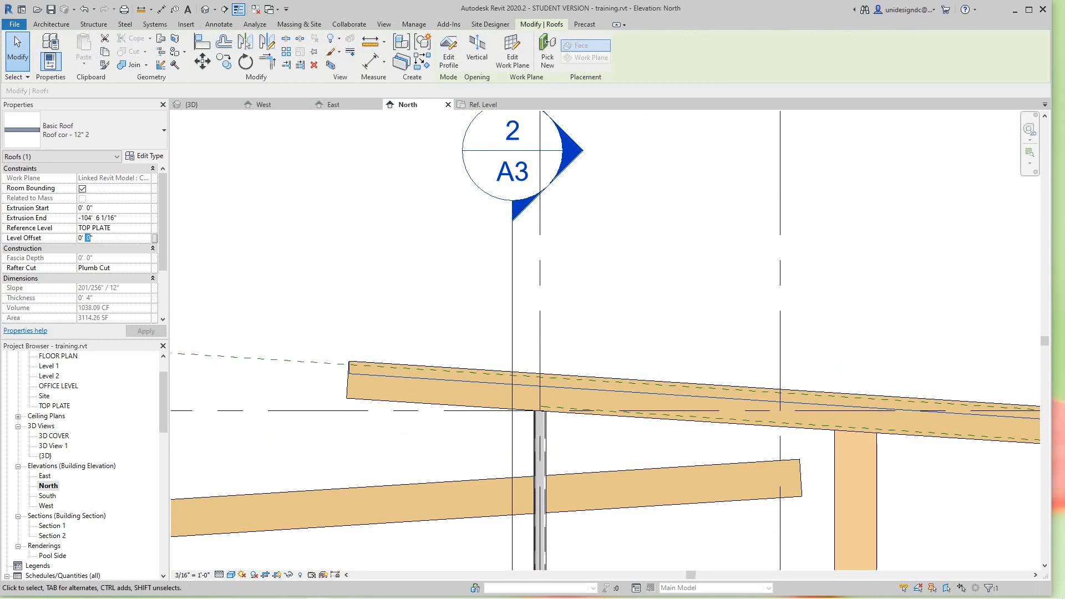
{"action": "key", "text": "Escape"}
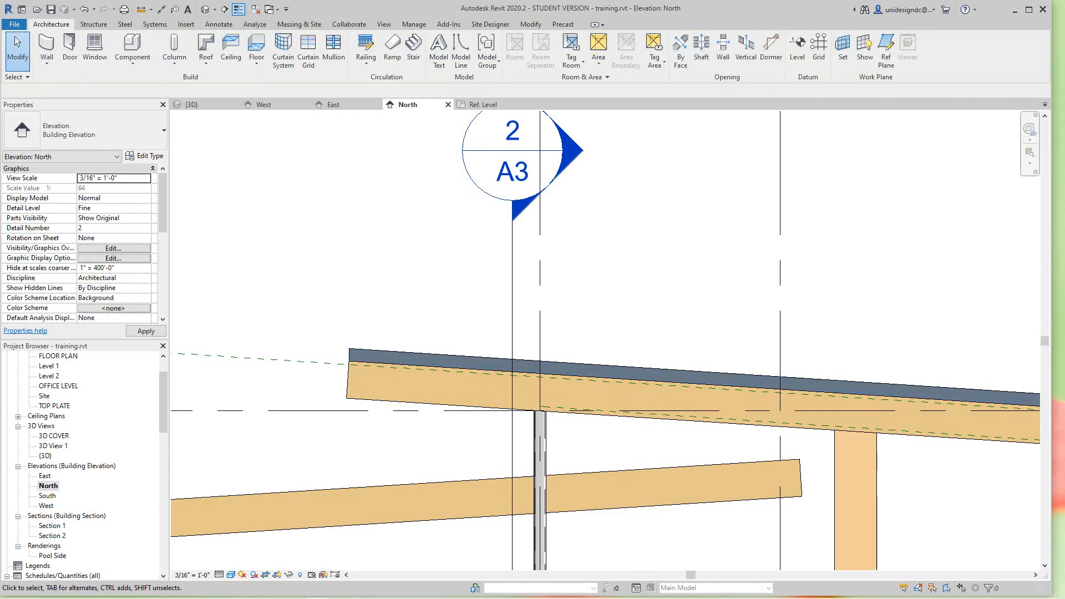
{"action": "scroll", "coordinate": [482, 292], "scroll_direction": "down", "scroll_amount": 3}
{"action": "scroll", "coordinate": [854, 361], "scroll_direction": "down", "scroll_amount": 2}
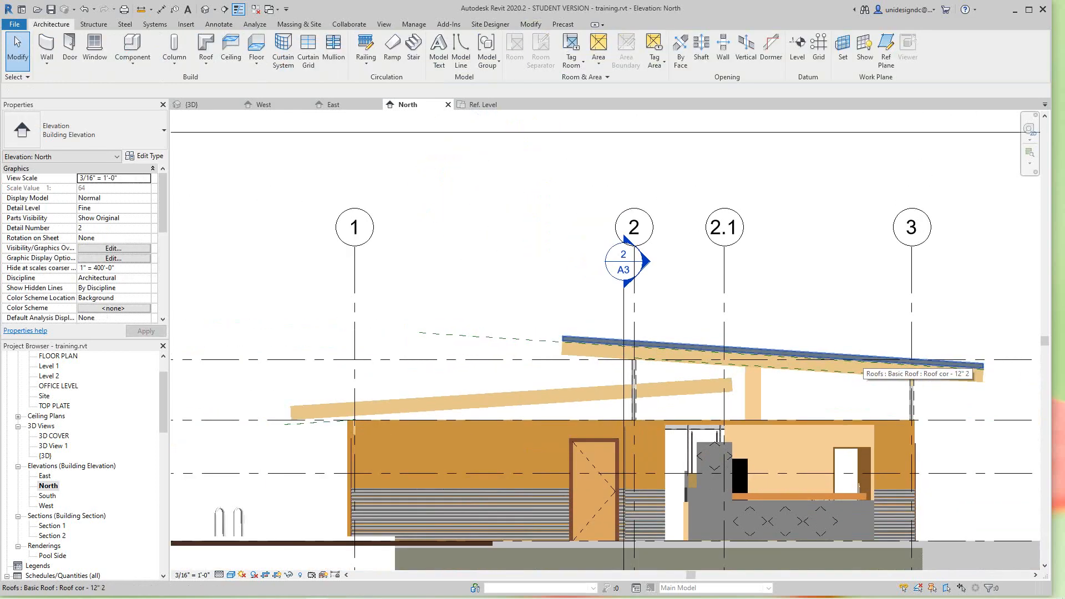
- Examine the upper roof's position relative to the rafters and walls across the north elevation
{"action": "middle_click_drag", "start_coordinate": [854, 361], "coordinate": [810, 369]}
{"action": "scroll", "coordinate": [974, 425], "scroll_direction": "down", "scroll_amount": 1}
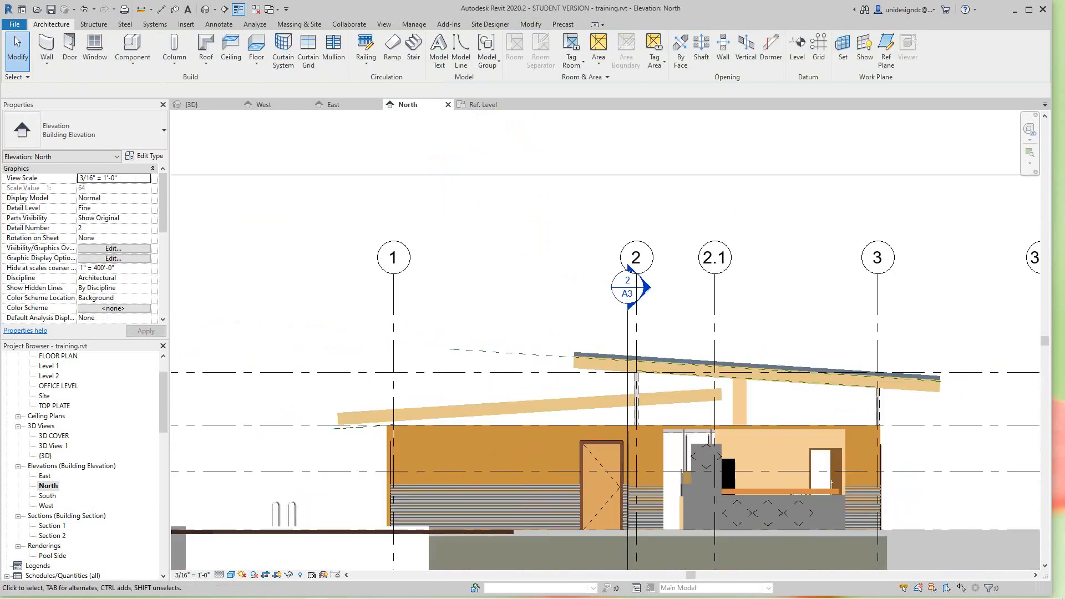
{"action": "scroll", "coordinate": [680, 364], "scroll_direction": "down", "scroll_amount": 1}
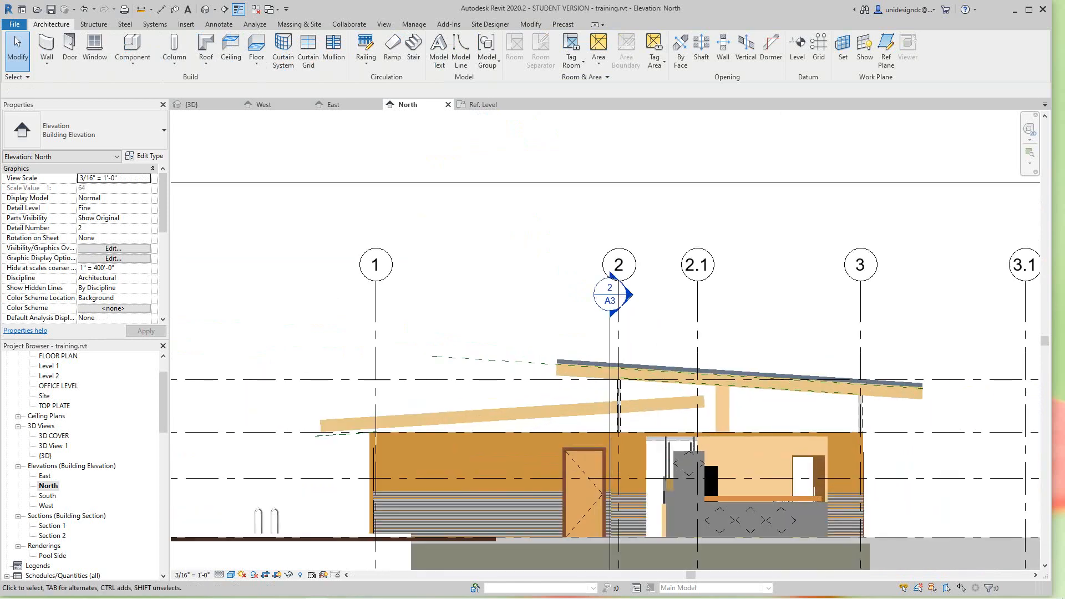
{"action": "scroll", "coordinate": [865, 516], "scroll_direction": "up", "scroll_amount": 1}
{"action": "middle_click_drag", "start_coordinate": [865, 515], "coordinate": [837, 497]}
{"action": "scroll", "coordinate": [679, 350], "scroll_direction": "down", "scroll_amount": 1}
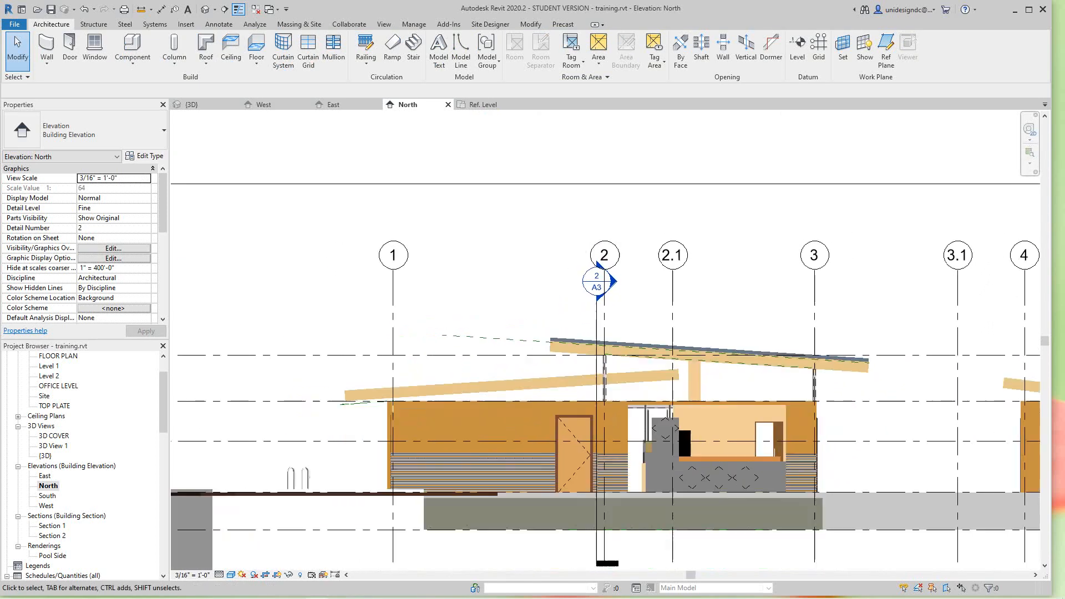
{"action": "scroll", "coordinate": [679, 350], "scroll_direction": "up", "scroll_amount": 1}
{"action": "middle_click_drag", "start_coordinate": [679, 350], "coordinate": [699, 325]}
{"action": "scroll", "coordinate": [460, 383], "scroll_direction": "up", "scroll_amount": 1}
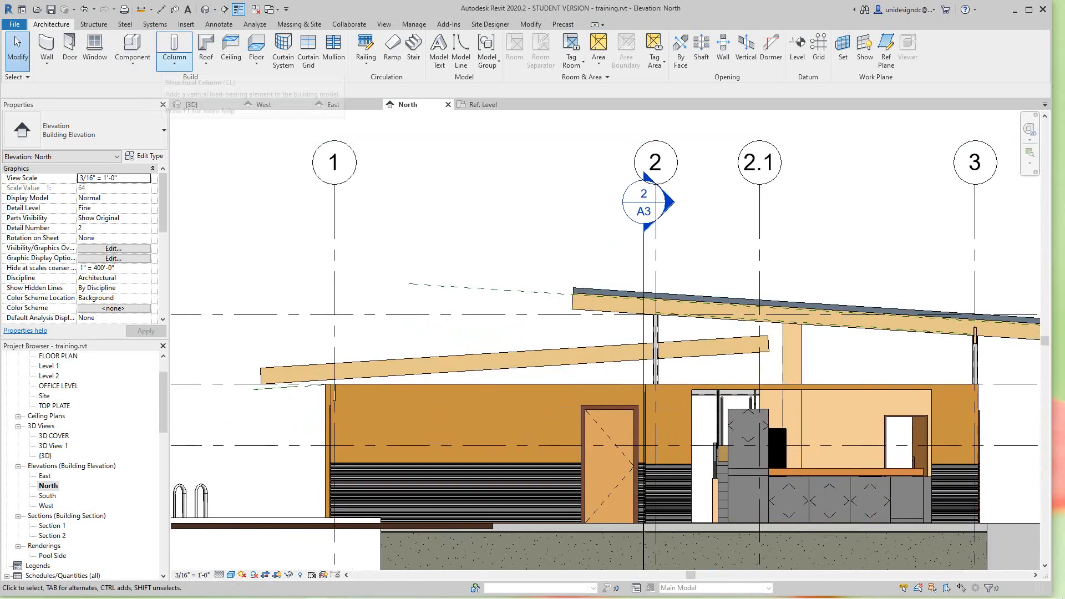
- Start a roof by extrusion on the lower rafter's face, referenced to TOP PLATE with a 0' 0" offset
{"action": "left_click", "coordinate": [206, 63]}
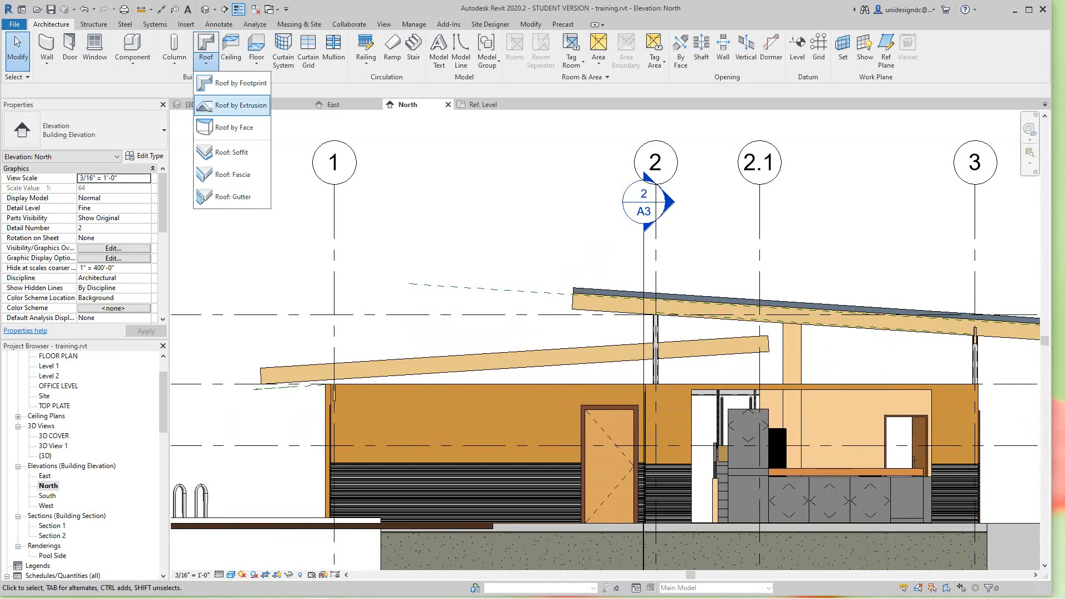
{"action": "left_click", "coordinate": [241, 105]}
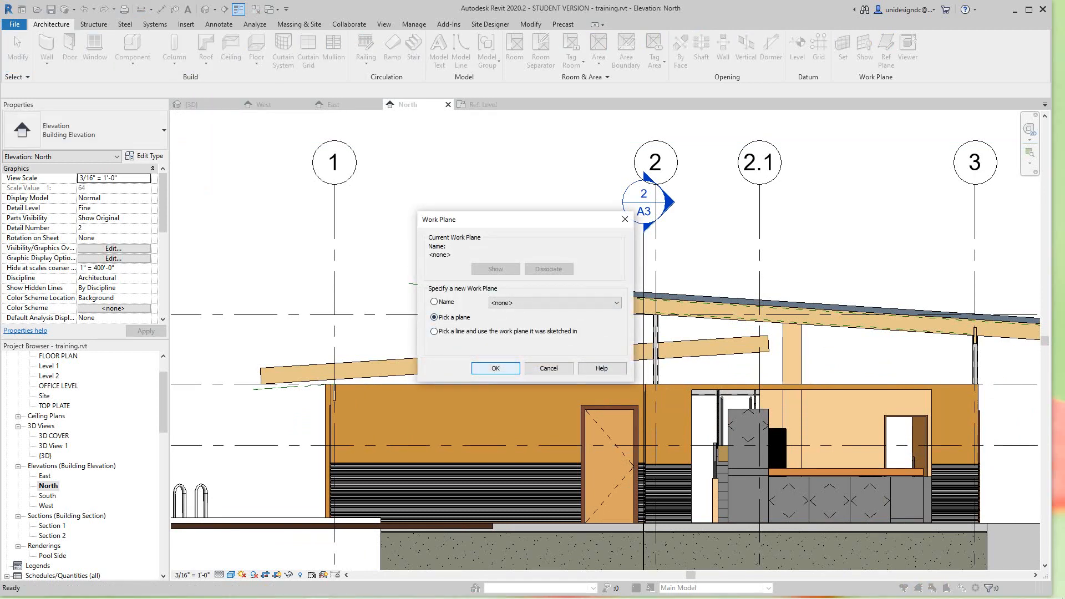
{"action": "left_click", "coordinate": [495, 368]}
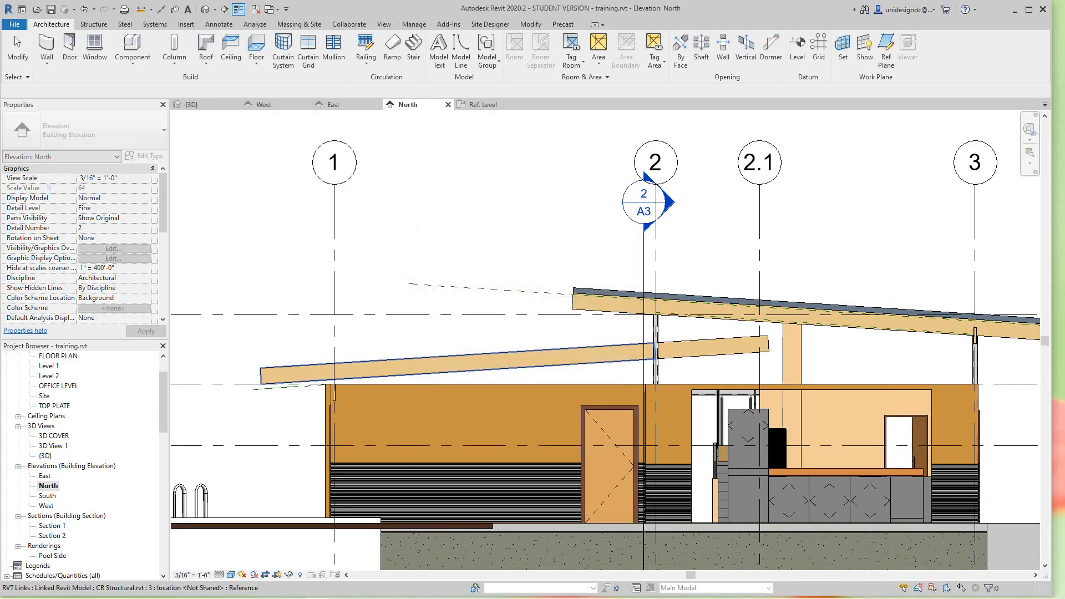
{"action": "left_click", "coordinate": [527, 356]}
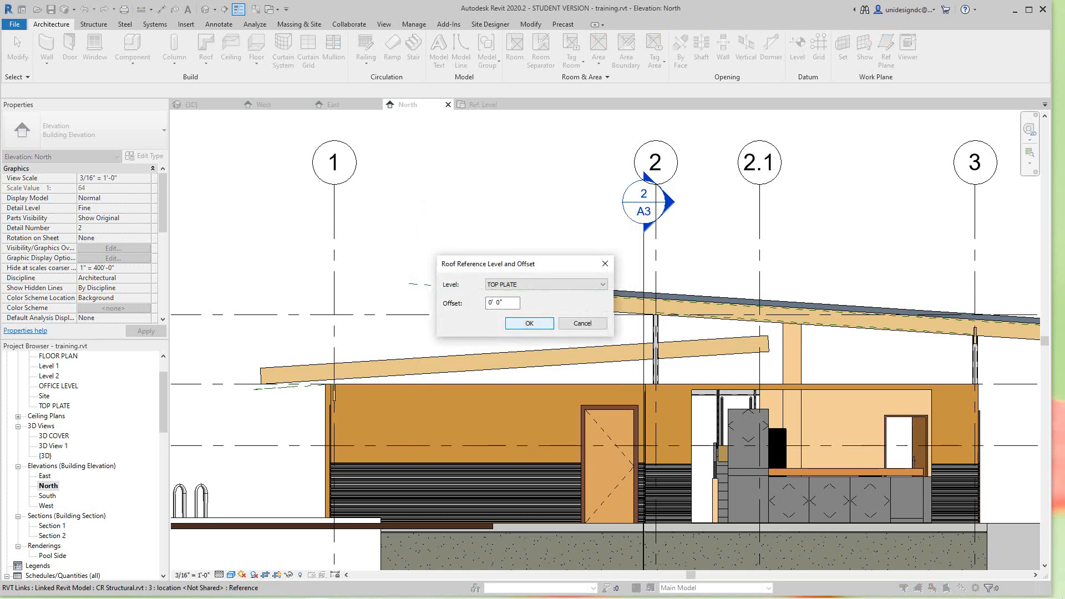
{"action": "key", "text": "Return"}
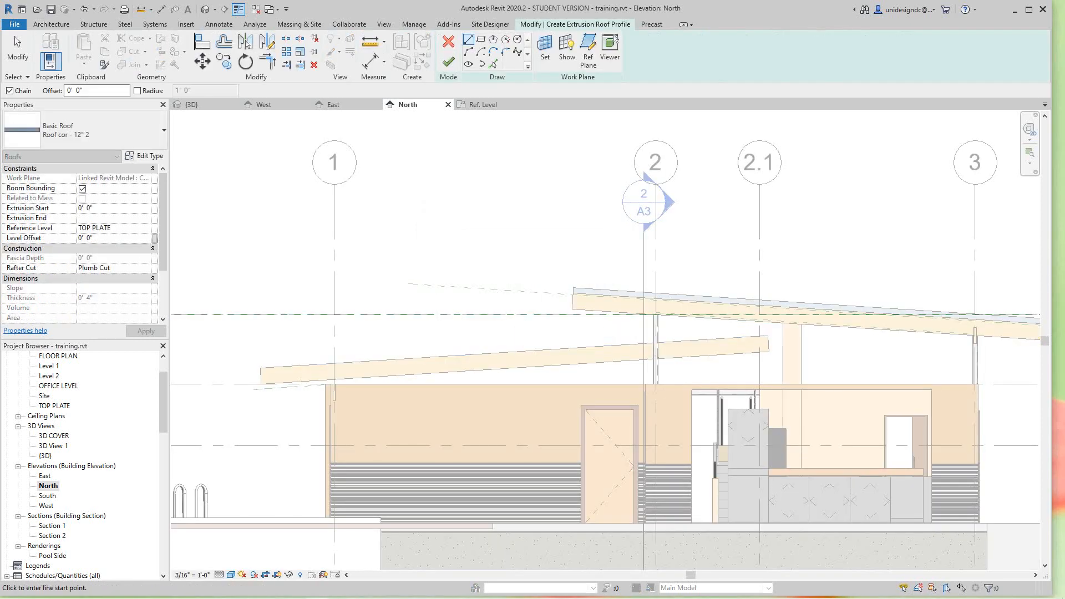
- Define the roof profile from the lower rafter's top edge, extend it to the rafter's upper end, about 31' 3" long, and finish the roof
{"action": "left_click", "coordinate": [493, 64]}
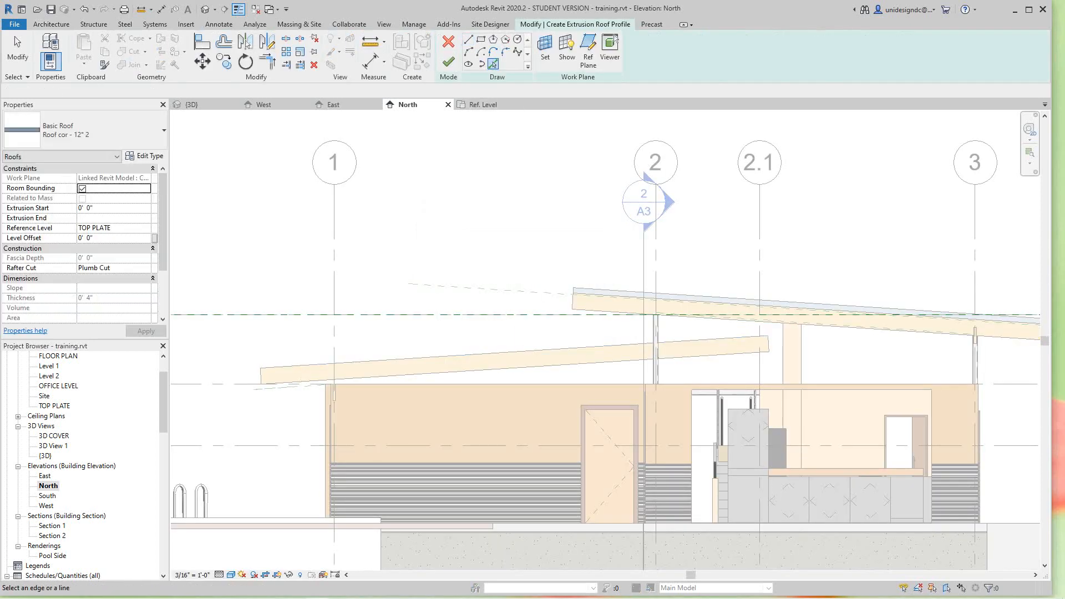
{"action": "left_click", "coordinate": [452, 356]}
{"action": "scroll", "coordinate": [441, 357], "scroll_direction": "up", "scroll_amount": 3}
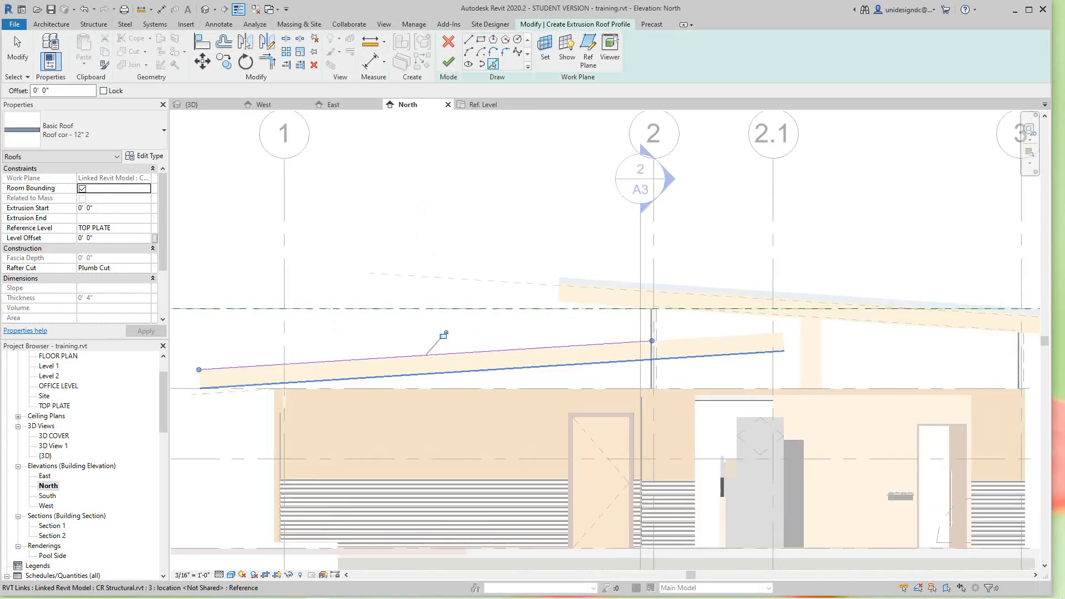
{"action": "left_click_drag", "start_coordinate": [649, 339], "coordinate": [801, 329]}
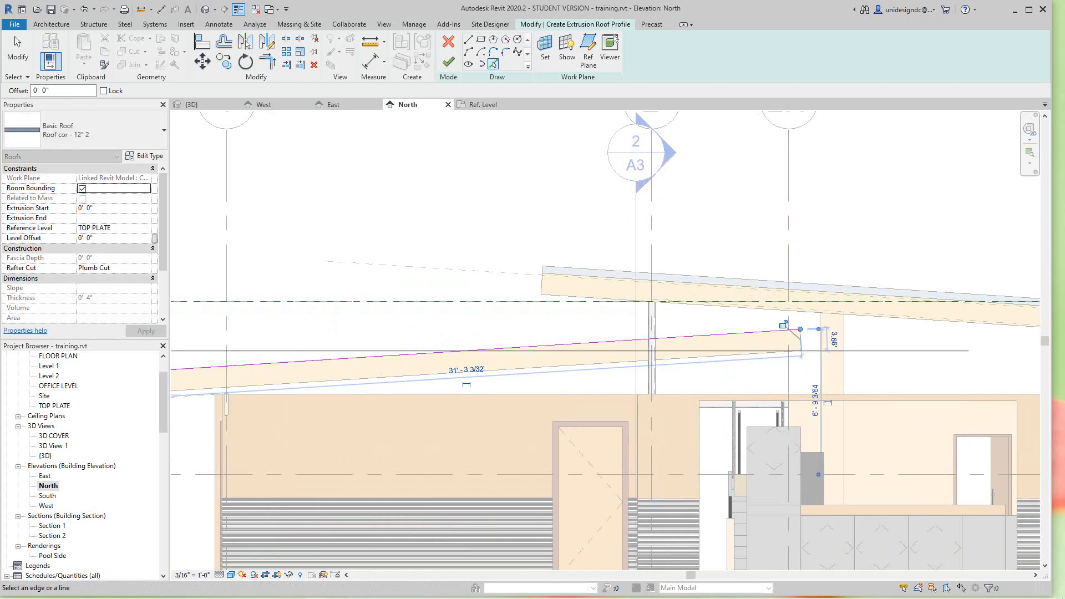
{"action": "scroll", "coordinate": [800, 329], "scroll_direction": "down", "scroll_amount": 3}
{"action": "left_click", "coordinate": [448, 61]}
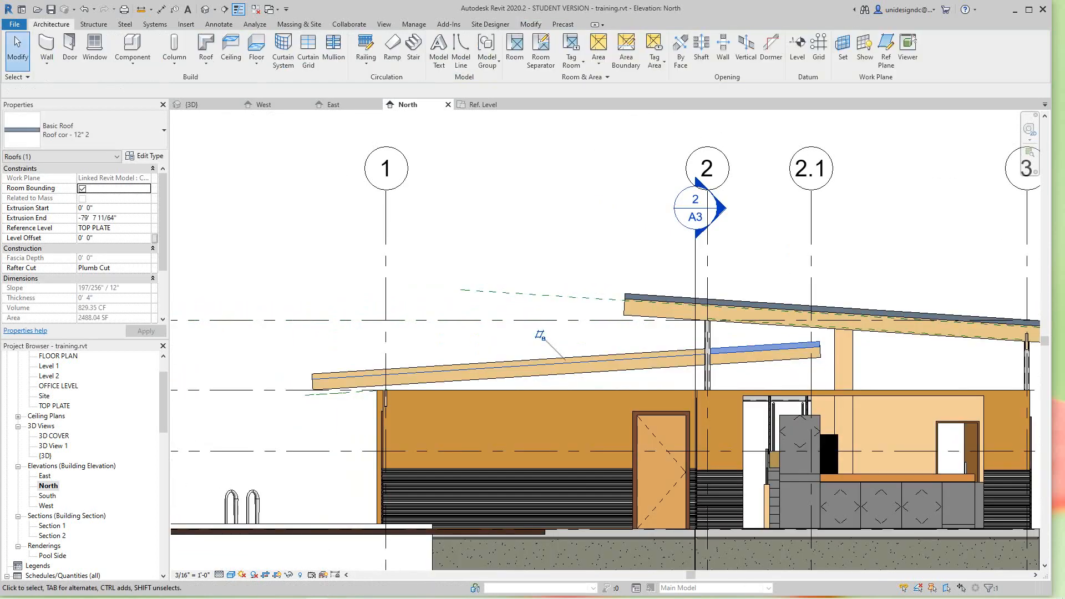
- Set the lower roof's level offset to 0' 4"
{"action": "key", "text": "Escape"}
{"action": "left_click", "coordinate": [554, 364]}
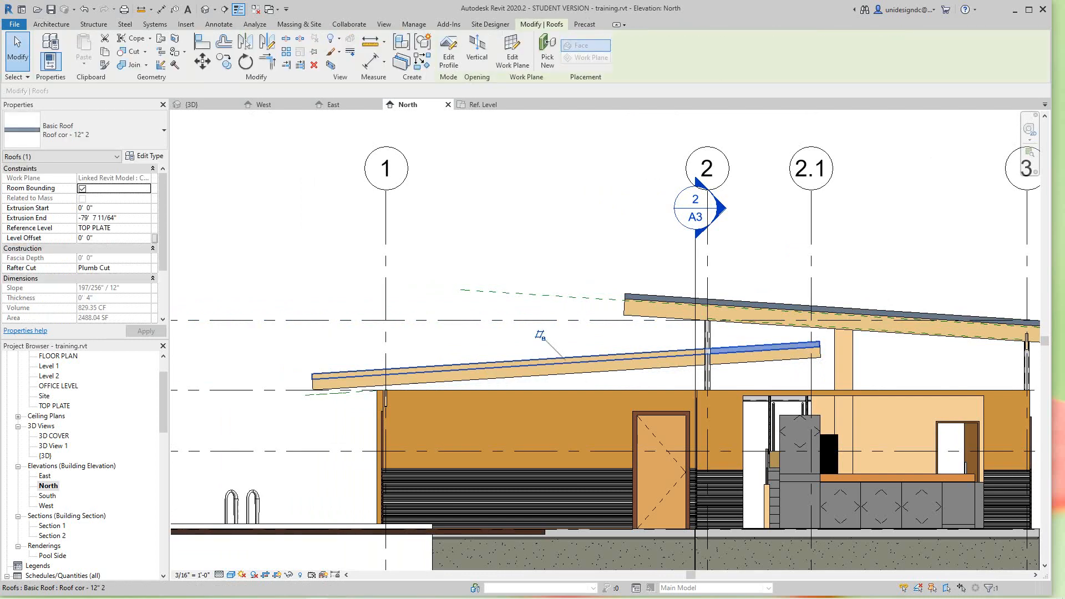
{"action": "key", "text": "Escape"}
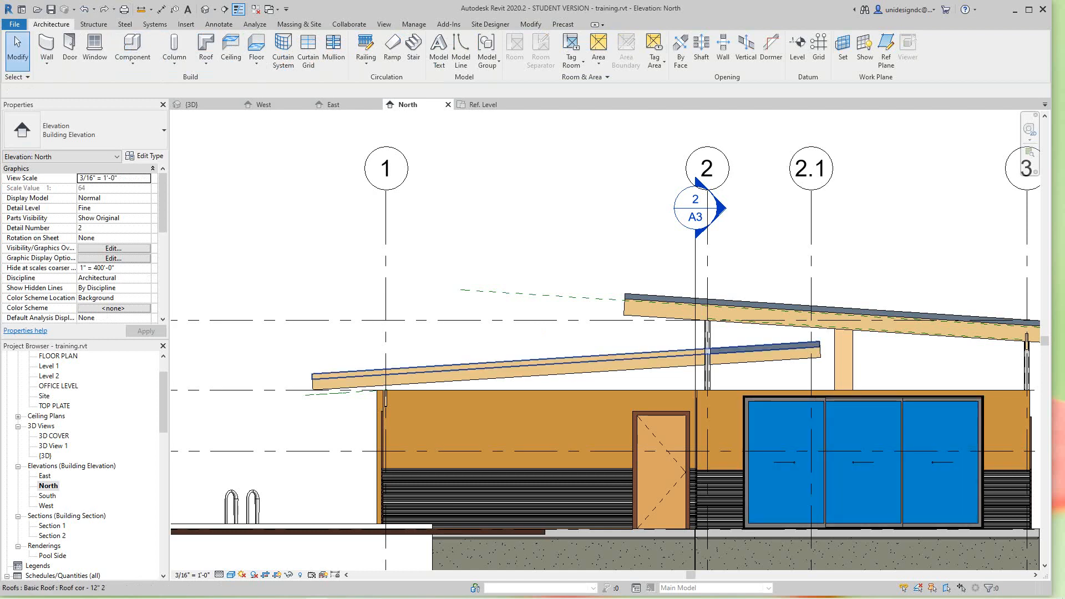
{"action": "left_click", "coordinate": [557, 361]}
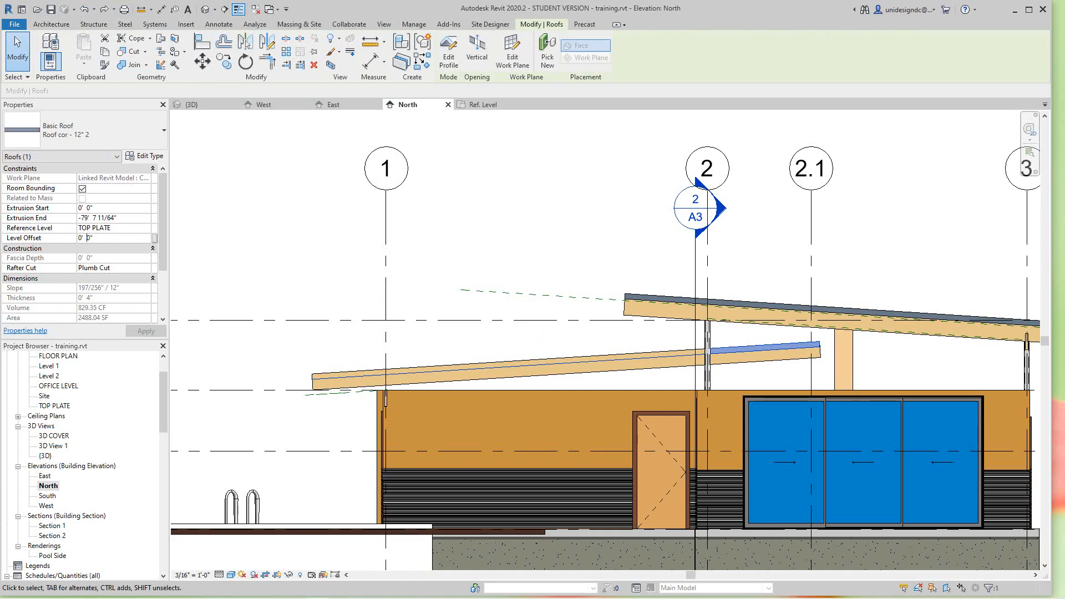
{"action": "key", "text": "Return"}
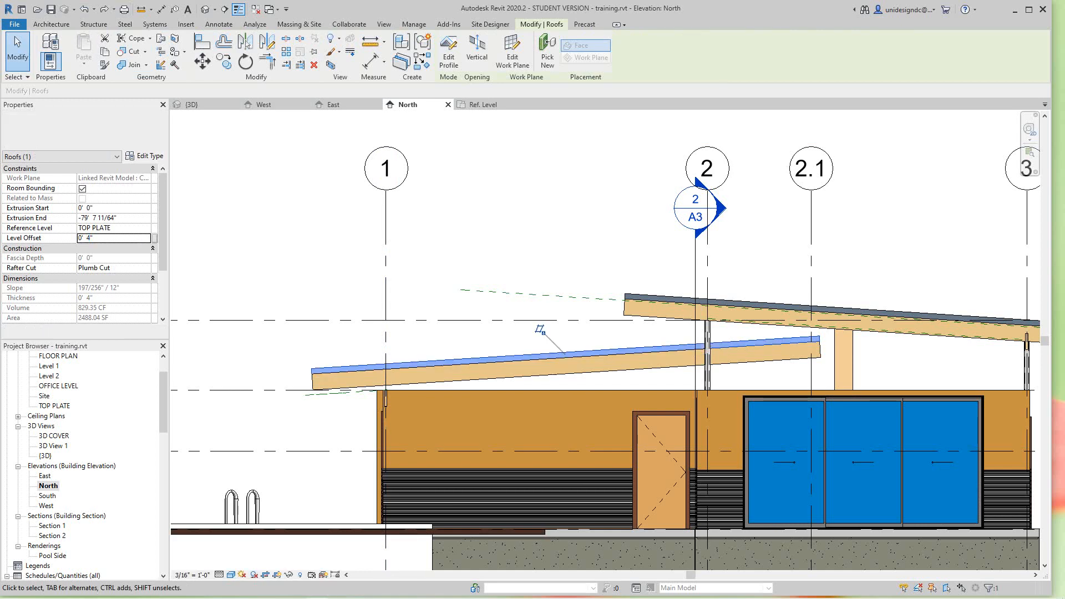
{"action": "key", "text": "Escape"}
- Check both roof slopes across the full north elevation and open the default 3D view of the building
{"action": "key", "text": "z"}
{"action": "key", "text": "f"}
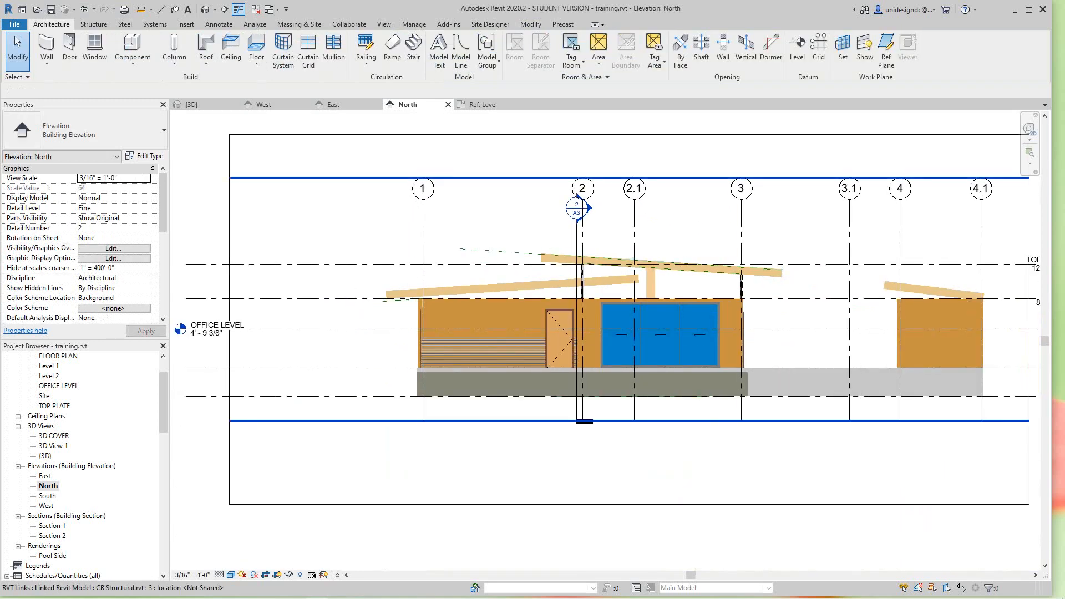
{"action": "scroll", "coordinate": [829, 275], "scroll_direction": "up", "scroll_amount": 2}
{"action": "scroll", "coordinate": [797, 241], "scroll_direction": "up", "scroll_amount": 2}
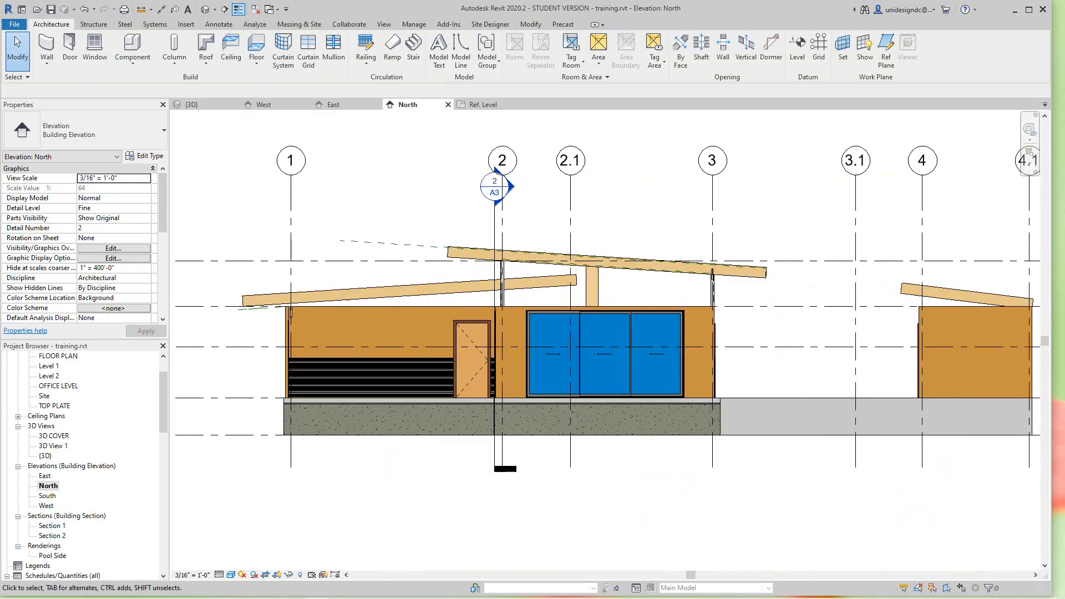
{"action": "middle_click_drag", "start_coordinate": [796, 241], "coordinate": [808, 271]}
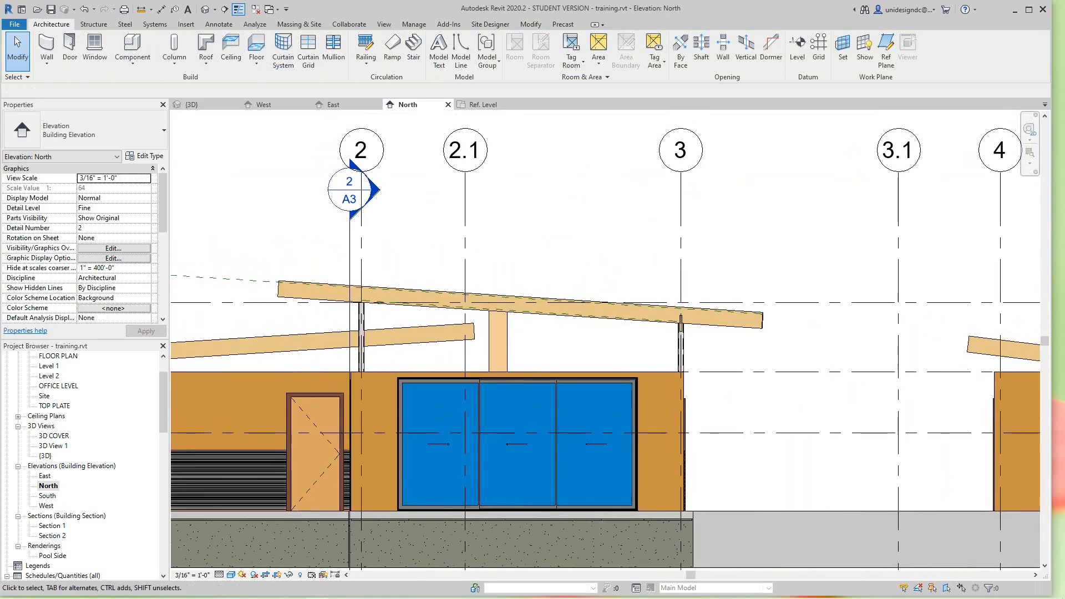
{"action": "left_click", "coordinate": [206, 9]}
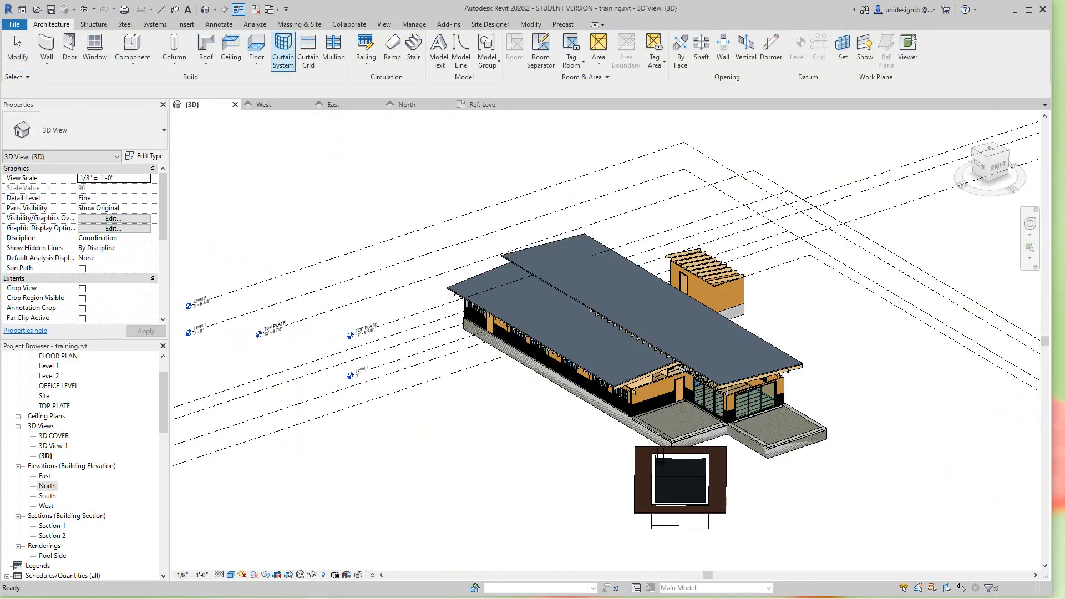
{"action": "scroll", "coordinate": [793, 304], "scroll_direction": "up", "scroll_amount": 3}
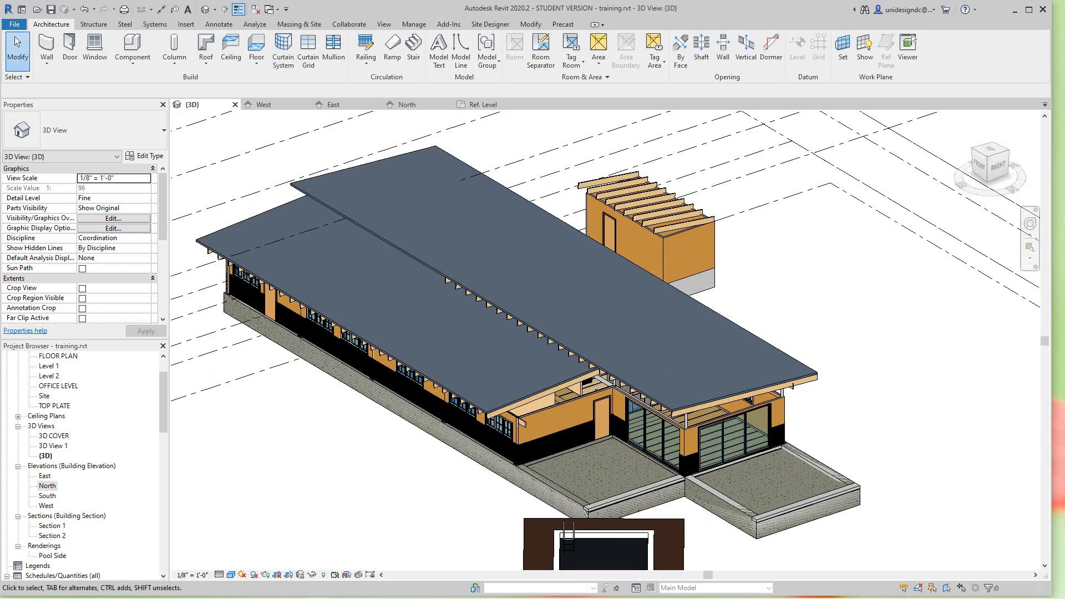
- Change the lower roof's type from the basic roof to Sloped Glazing and inspect its corrugated edge
{"action": "left_click", "coordinate": [392, 272]}
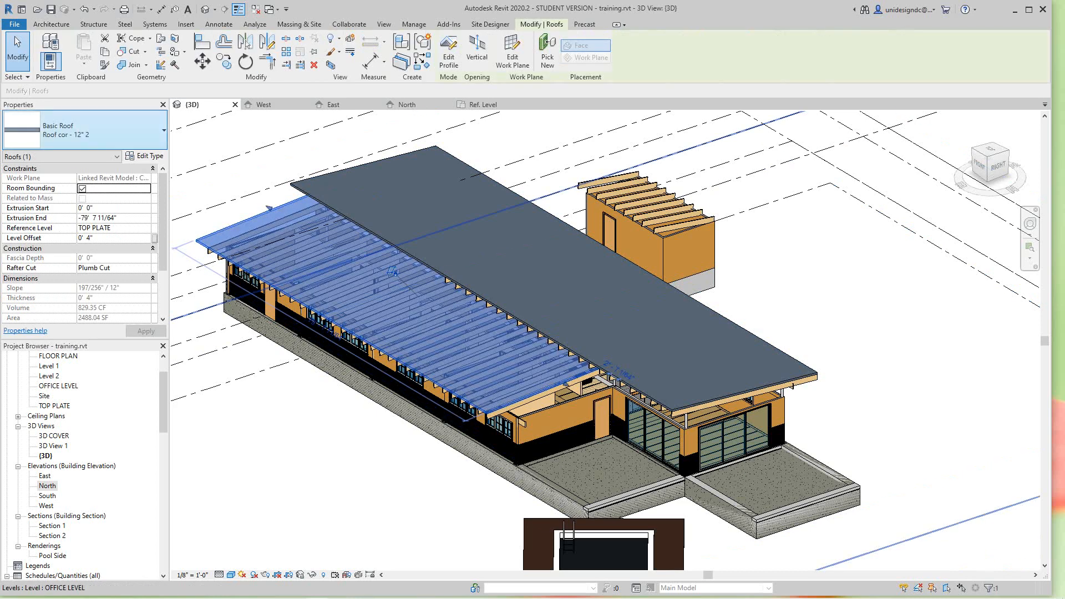
{"action": "left_click", "coordinate": [84, 129]}
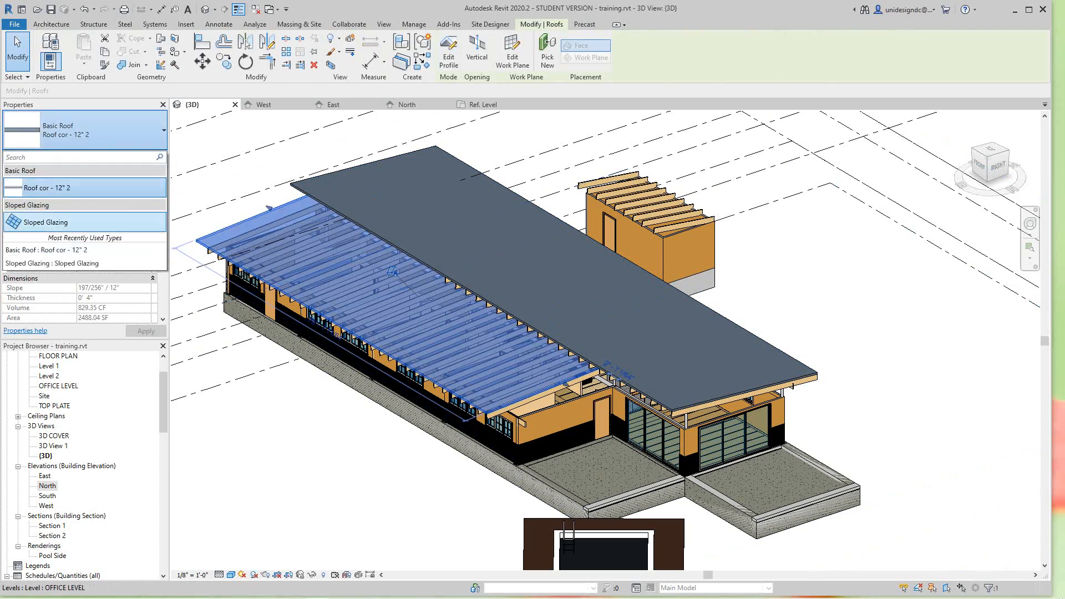
{"action": "key", "text": "Escape"}
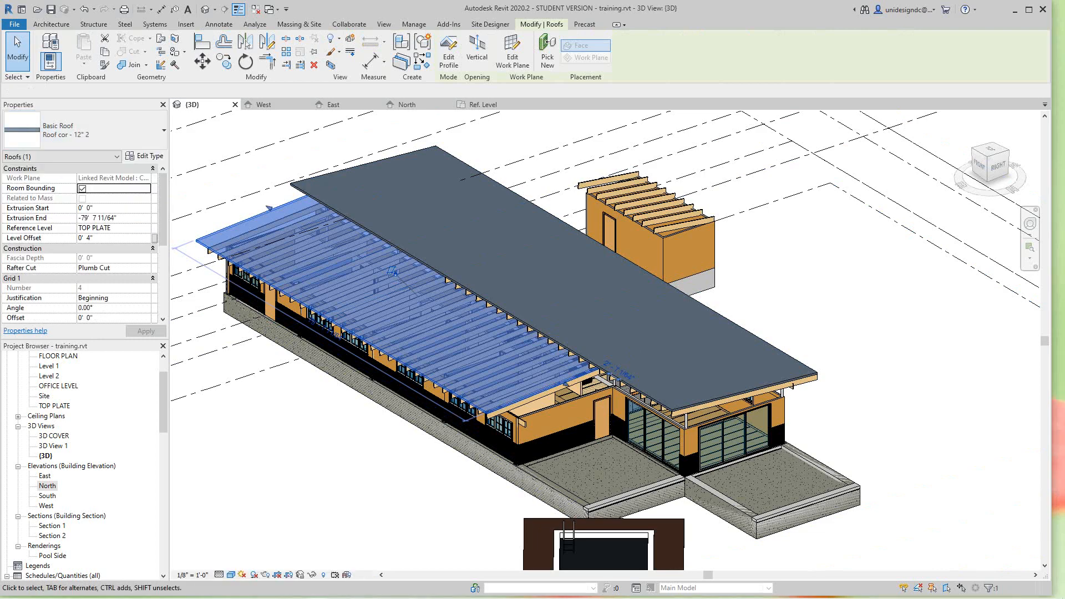
{"action": "scroll", "coordinate": [491, 374], "scroll_direction": "up", "scroll_amount": 1}
{"action": "scroll", "coordinate": [488, 383], "scroll_direction": "up", "scroll_amount": 5}
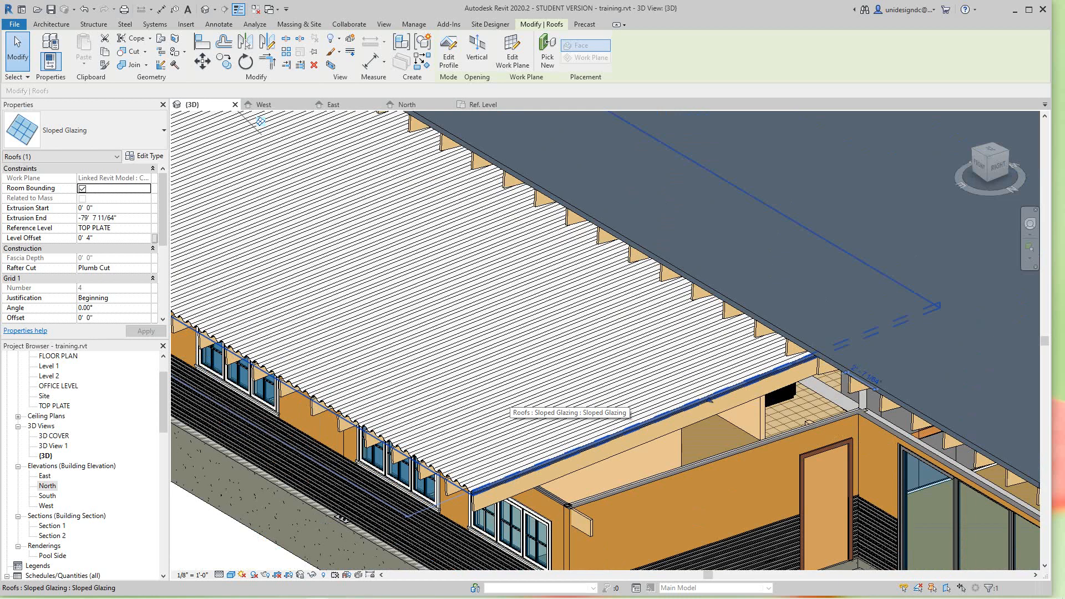
{"action": "scroll", "coordinate": [518, 405], "scroll_direction": "down", "scroll_amount": 4}
{"action": "scroll", "coordinate": [625, 402], "scroll_direction": "down", "scroll_amount": 2}
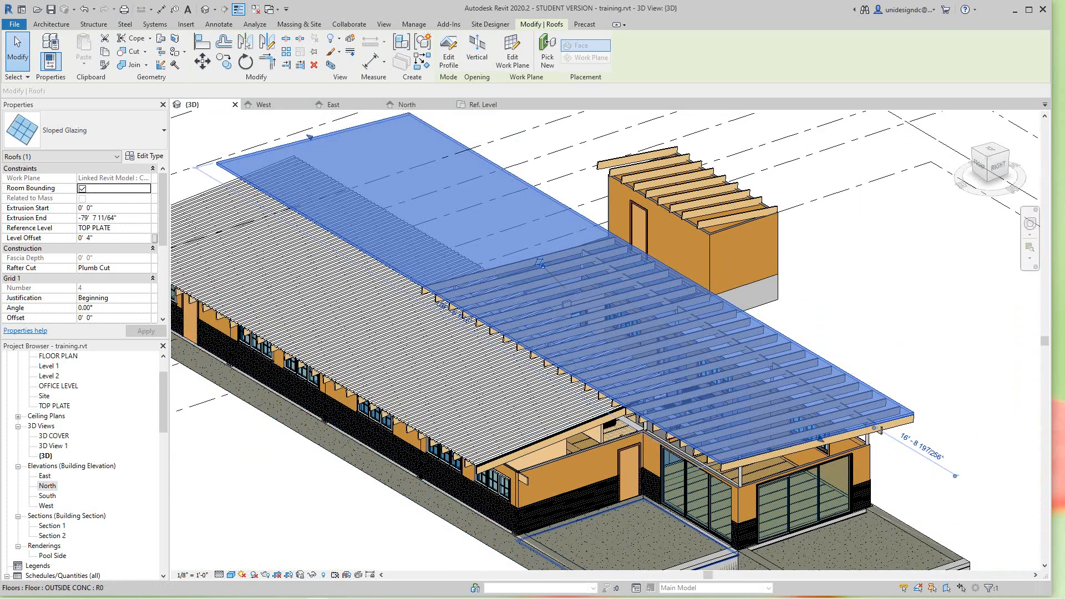
{"action": "key", "text": "Escape"}
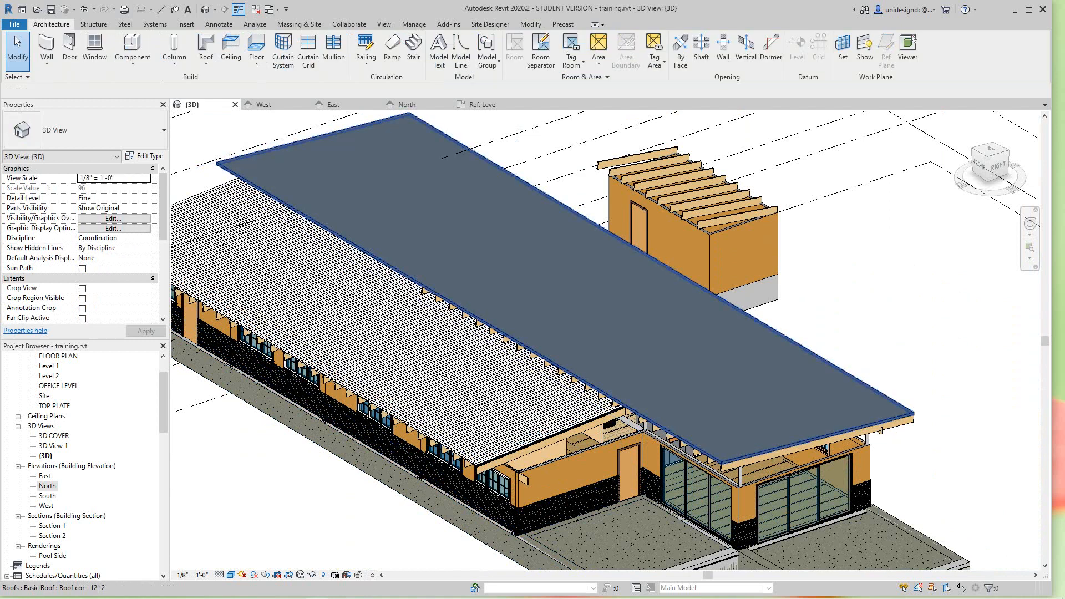
- Change the upper roof's type from the basic roof to Sloped Glazing
{"action": "left_click", "coordinate": [855, 400]}
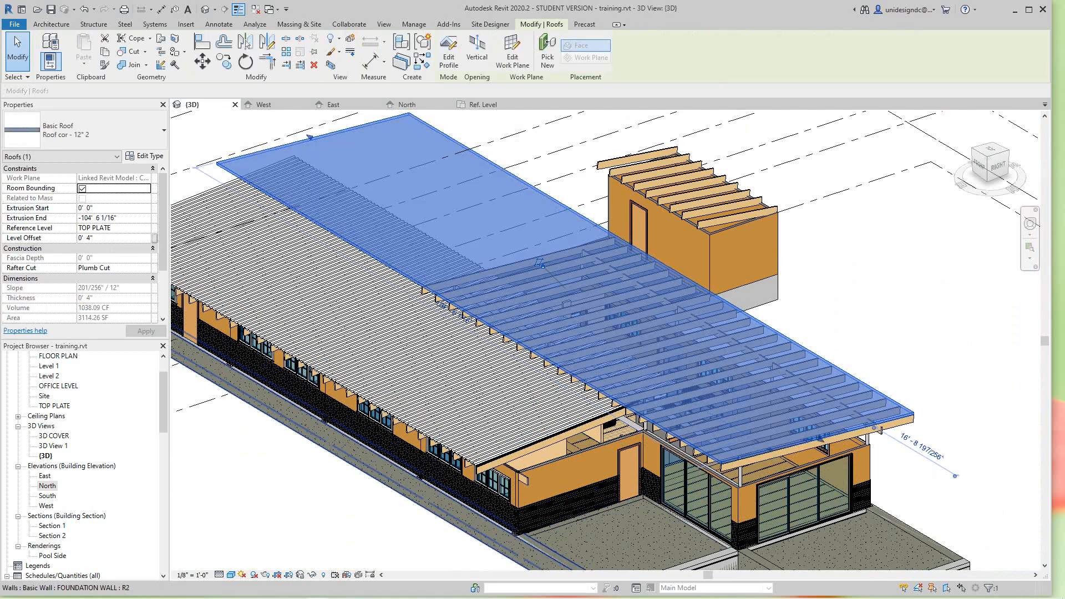
{"action": "scroll", "coordinate": [84, 244], "scroll_direction": "down", "scroll_amount": 3}
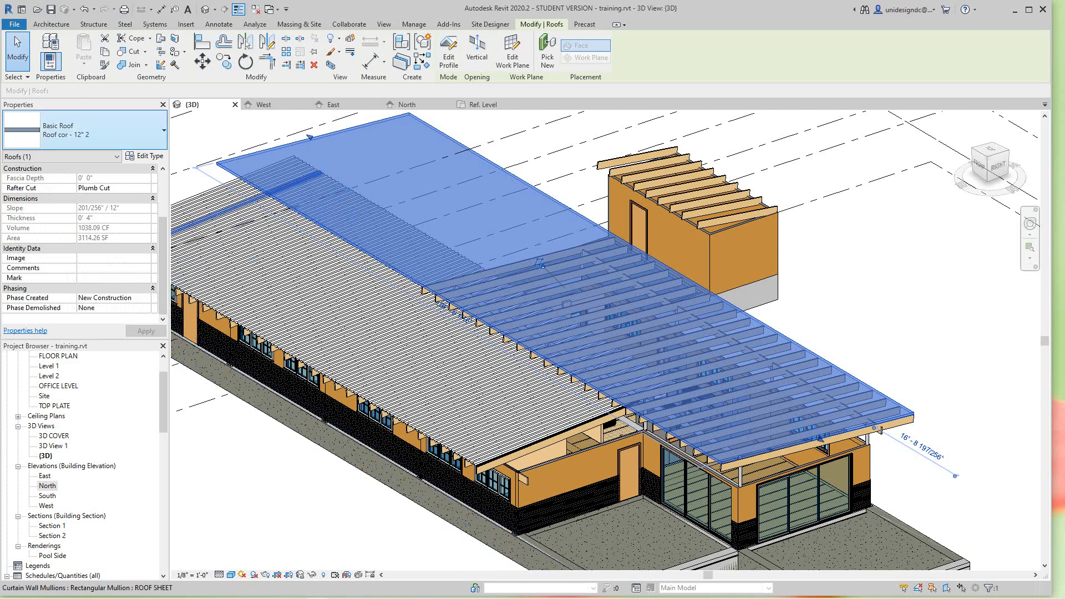
{"action": "key", "text": "Escape"}
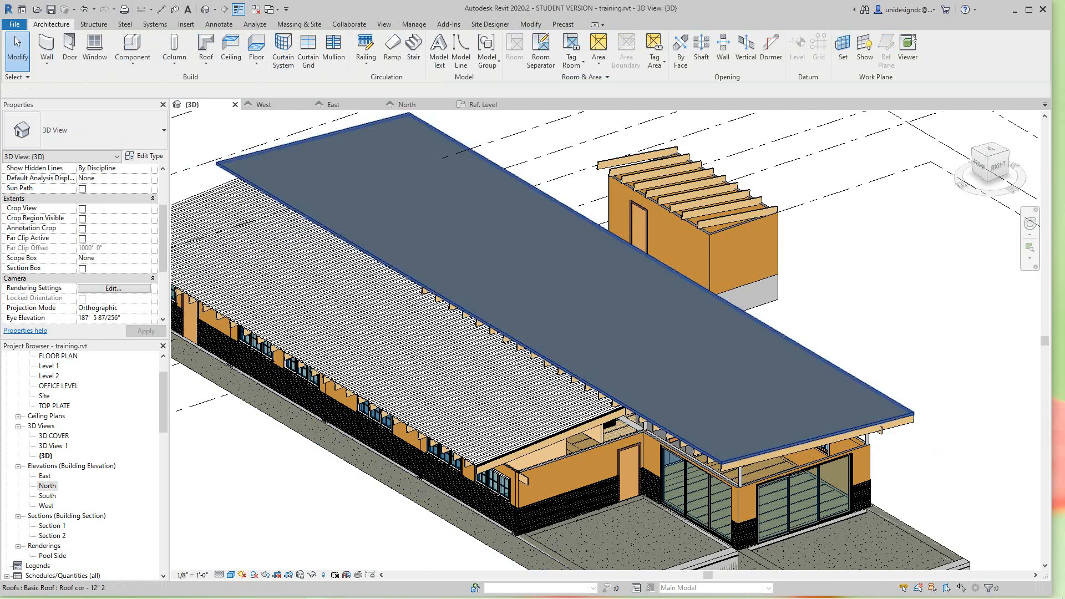
{"action": "left_click", "coordinate": [539, 264]}
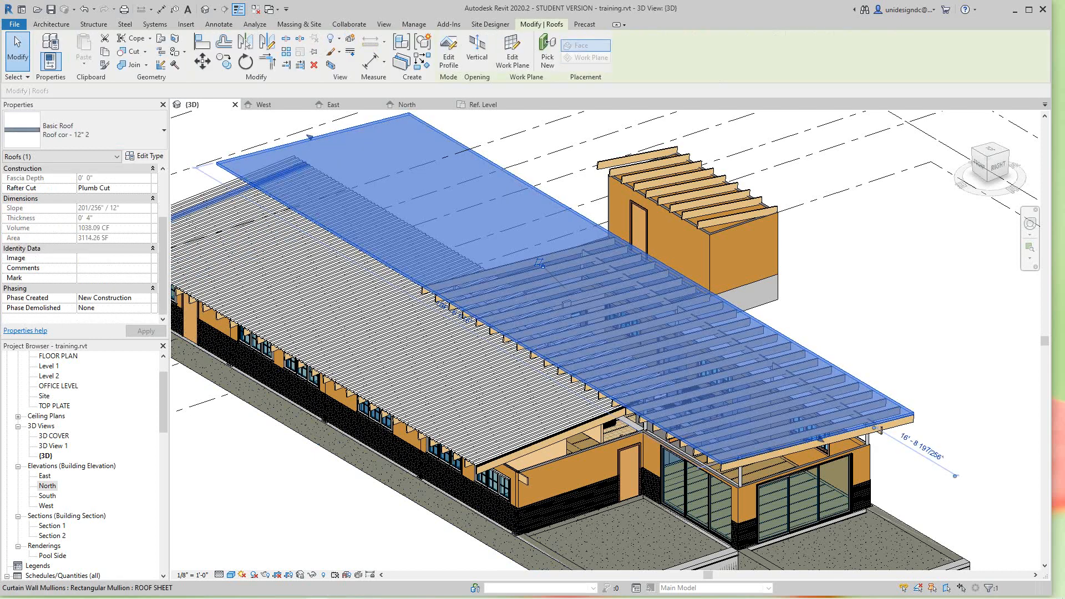
{"action": "left_click", "coordinate": [84, 130]}
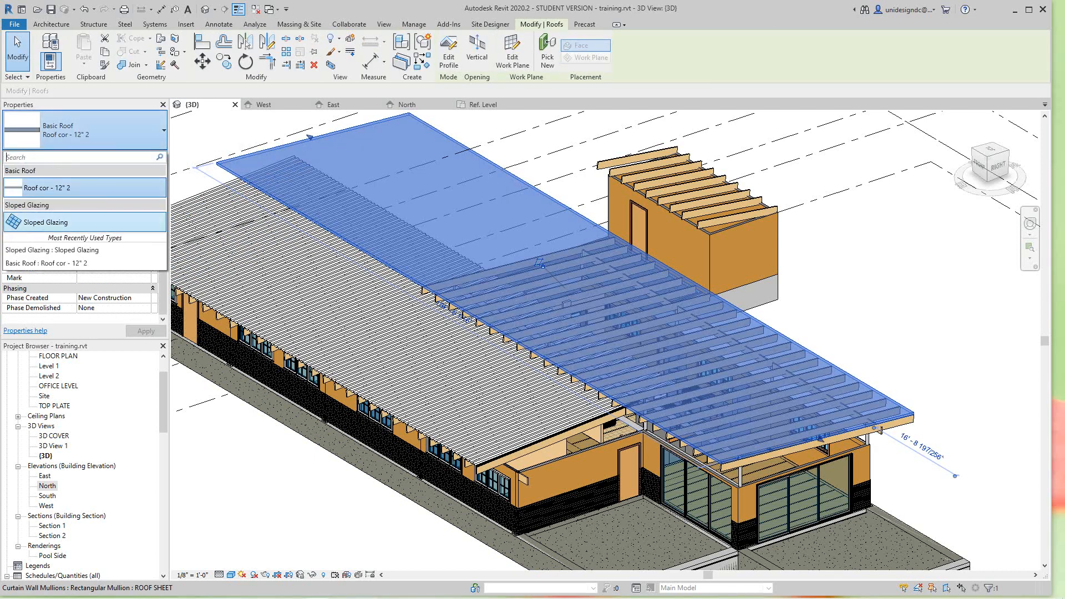
{"action": "left_click", "coordinate": [66, 222]}
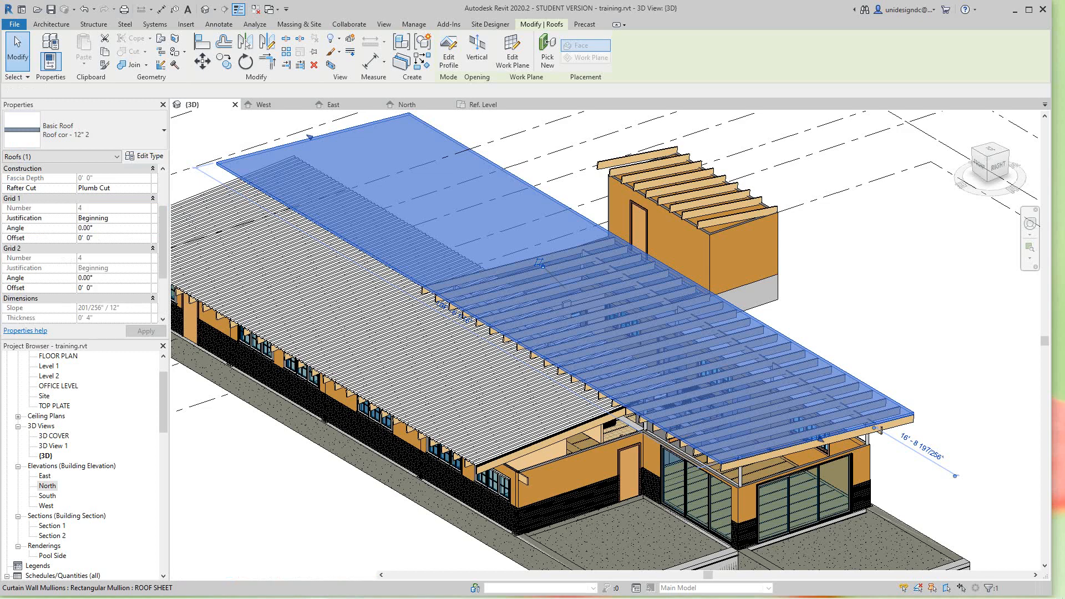
{"action": "left_click", "coordinate": [808, 342]}
- Examine both corrugated roofs in the 3D view from the right side and from the building's back corner
{"action": "scroll", "coordinate": [808, 342], "scroll_direction": "down", "scroll_amount": 3}
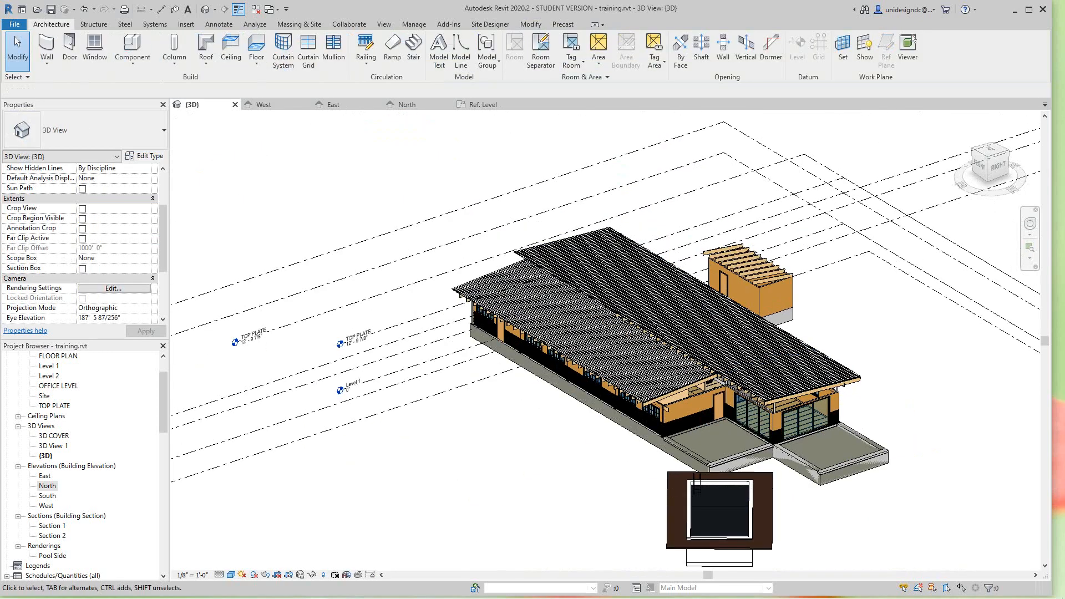
{"action": "scroll", "coordinate": [820, 342], "scroll_direction": "down", "scroll_amount": 1}
{"action": "left_click", "coordinate": [997, 166]}
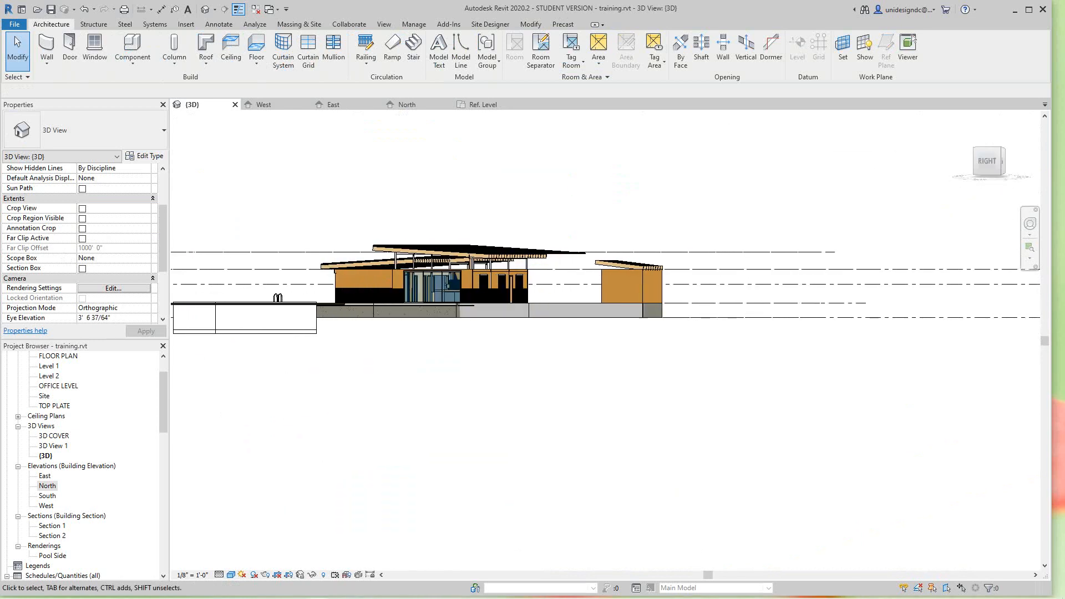
{"action": "scroll", "coordinate": [428, 245], "scroll_direction": "up", "scroll_amount": 6}
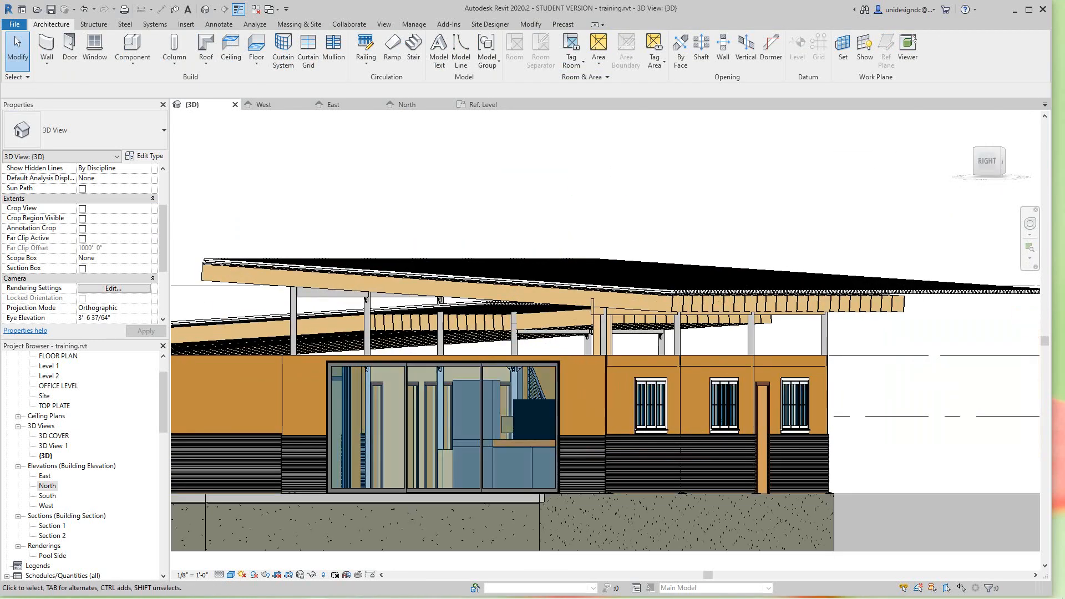
{"action": "mouse_move", "coordinate": [296, 436]}
{"action": "middle_mouse_down", "text": "shift"}
{"action": "mouse_move", "coordinate": [355, 416]}
{"action": "mouse_move", "coordinate": [345, 383]}
{"action": "mouse_move", "coordinate": [524, 271]}
{"action": "middle_mouse_up", "text": "shift"}
{"action": "scroll", "coordinate": [345, 383], "scroll_direction": "down", "scroll_amount": 1}
{"action": "scroll", "coordinate": [744, 354], "scroll_direction": "down", "scroll_amount": 4}
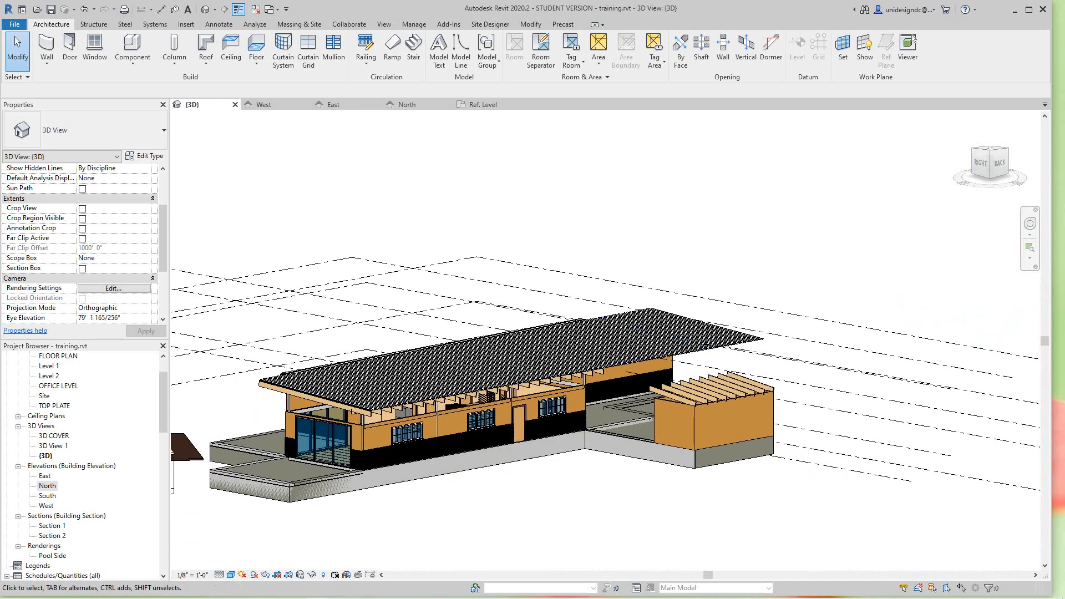
{"action": "scroll", "coordinate": [279, 390], "scroll_direction": "up", "scroll_amount": 3}
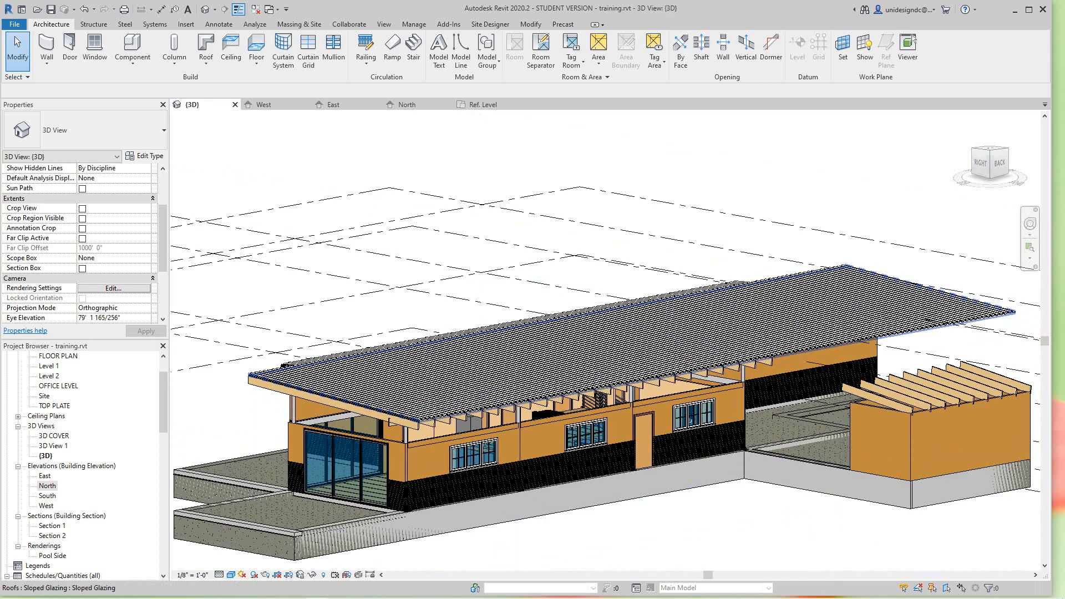
- Undo the roof edits back to the lower roof's extrusion profile sketch and finish the roof again
{"action": "left_click", "coordinate": [632, 335]}
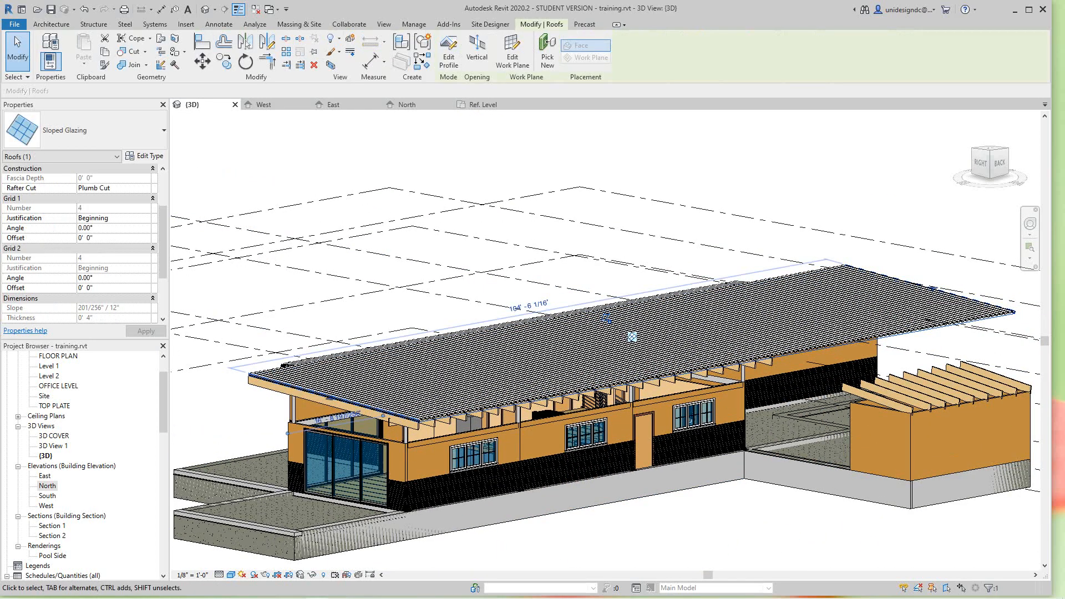
{"action": "key", "text": "Escape"}
{"action": "scroll", "coordinate": [280, 403], "scroll_direction": "down", "scroll_amount": 2}
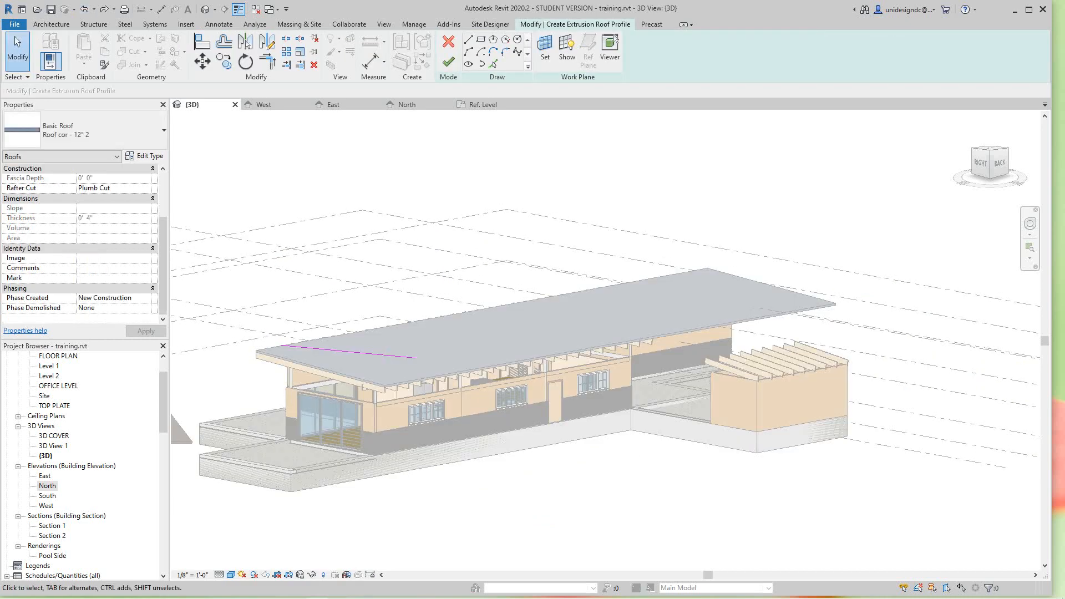
{"action": "scroll", "coordinate": [408, 146], "scroll_direction": "down", "scroll_amount": 1}
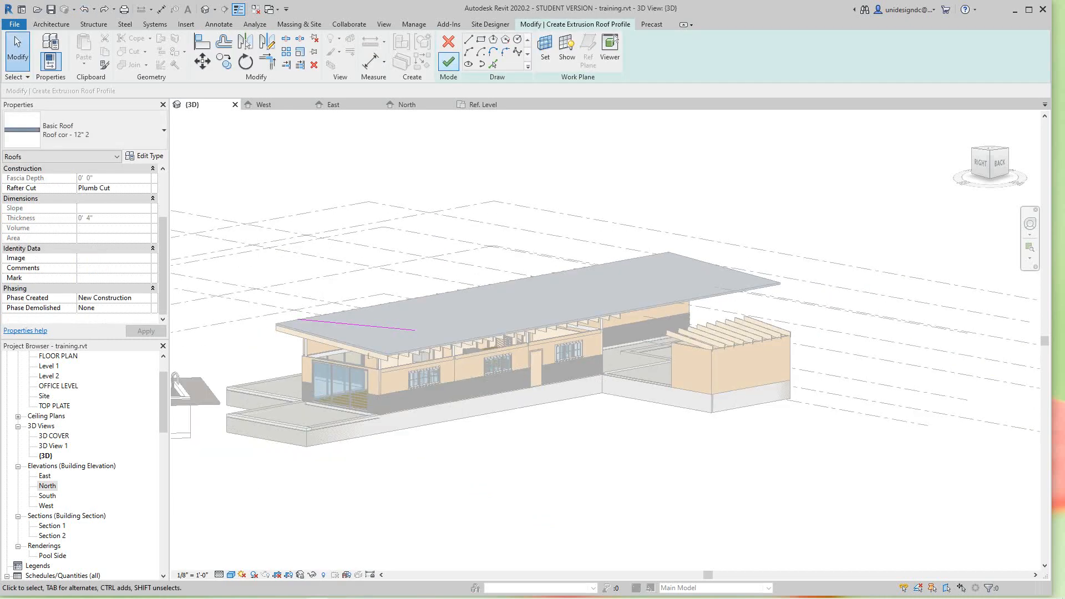
{"action": "left_click", "coordinate": [449, 61]}
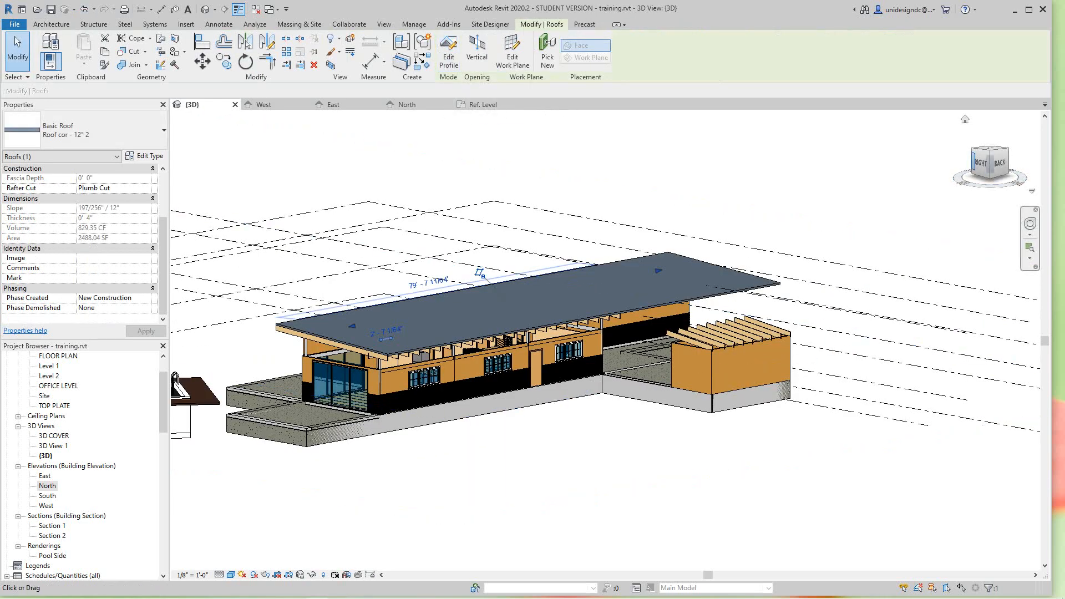
- Examine the two basic roofs from above and from the pool side in the 3D view
{"action": "left_click_drag", "start_coordinate": [981, 163], "coordinate": [1008, 193]}
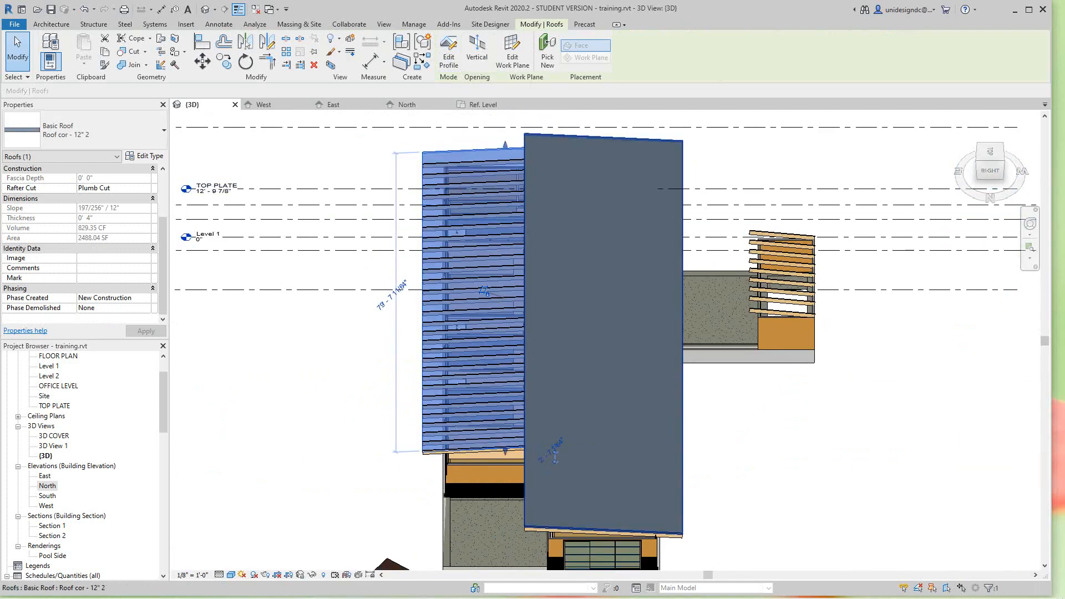
{"action": "scroll", "coordinate": [415, 250], "scroll_direction": "down", "scroll_amount": 2}
{"action": "left_click_drag", "start_coordinate": [990, 161], "coordinate": [992, 162]}
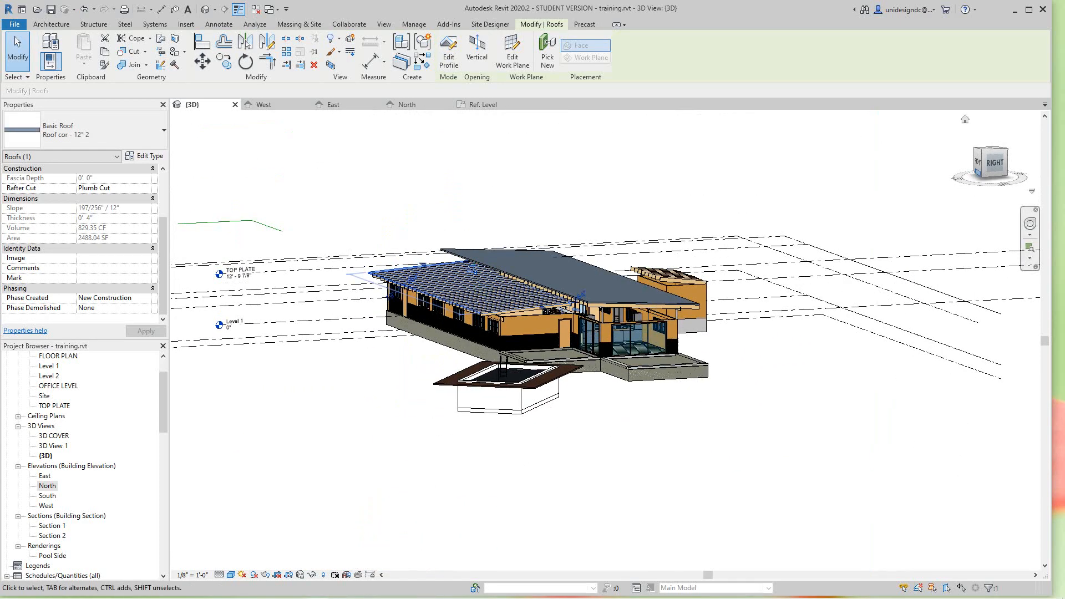
{"action": "scroll", "coordinate": [359, 249], "scroll_direction": "up", "scroll_amount": 3}
{"action": "left_click", "coordinate": [360, 249]}
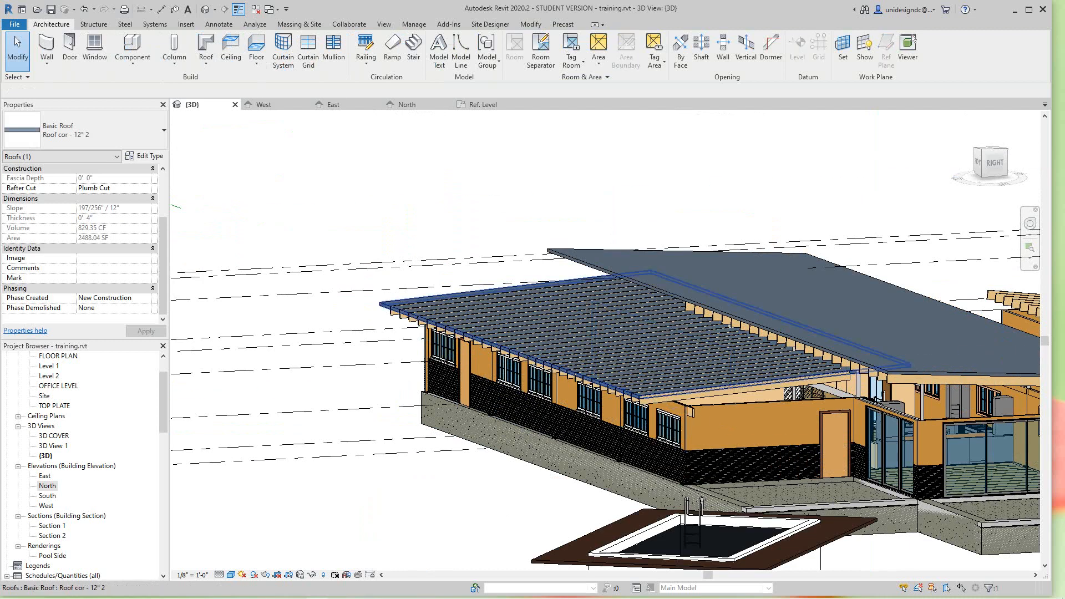
{"action": "key", "text": "Escape"}
{"action": "left_click", "coordinate": [820, 288]}
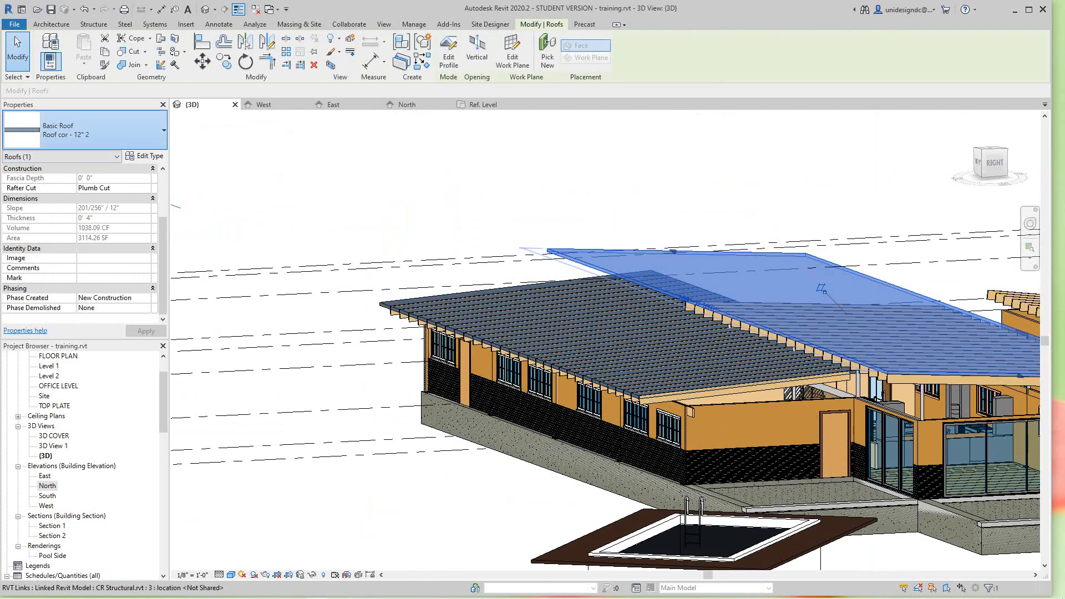
{"action": "left_click", "coordinate": [159, 131]}
{"action": "key", "text": "Delete"}
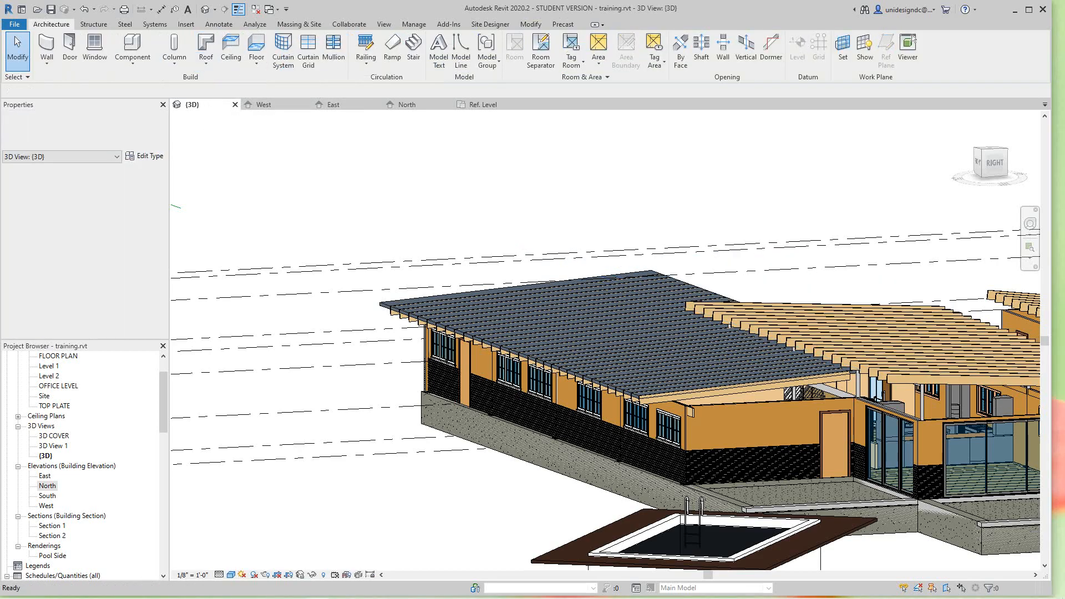
- Inspect up close how the lower roof's surface sits against the rafters beneath it
{"action": "scroll", "coordinate": [638, 396], "scroll_direction": "up", "scroll_amount": 5}
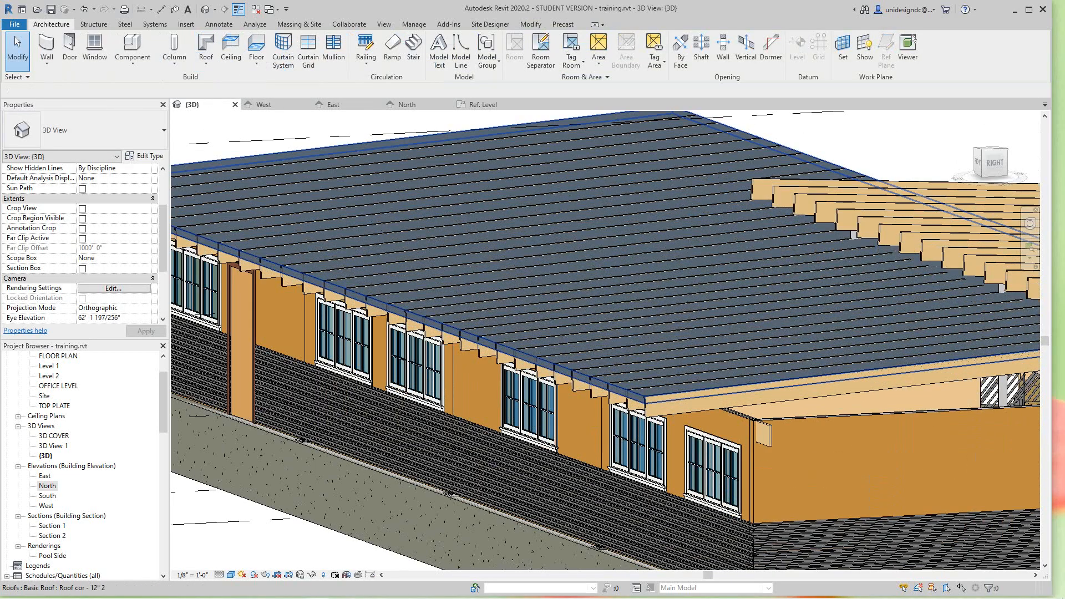
{"action": "scroll", "coordinate": [638, 396], "scroll_direction": "down", "scroll_amount": 5}
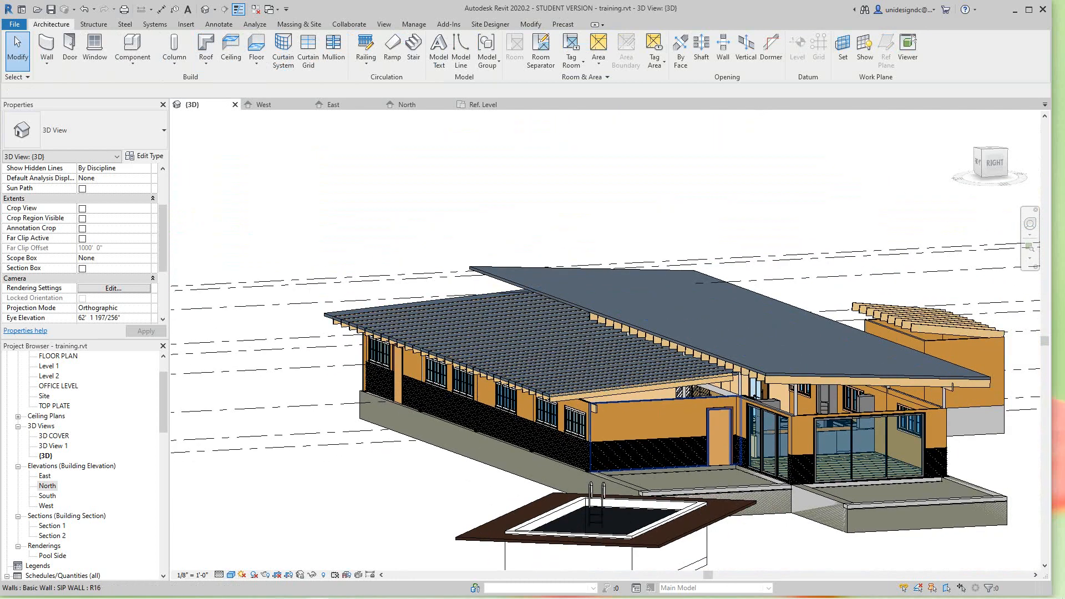
{"action": "left_click", "coordinate": [530, 315]}
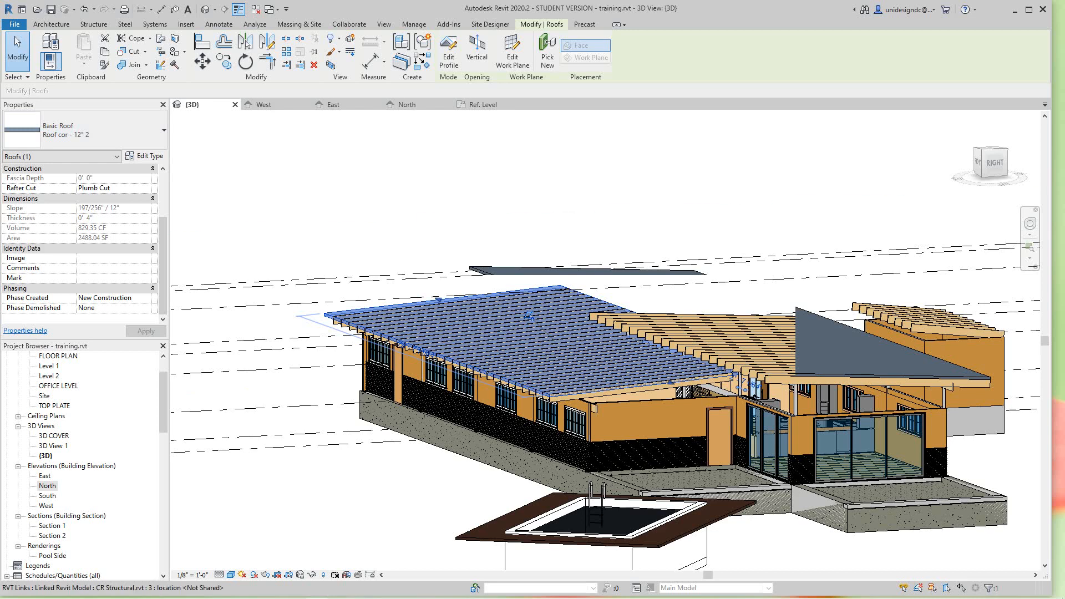
{"action": "key", "text": "Escape"}
{"action": "left_click", "coordinate": [549, 335]}
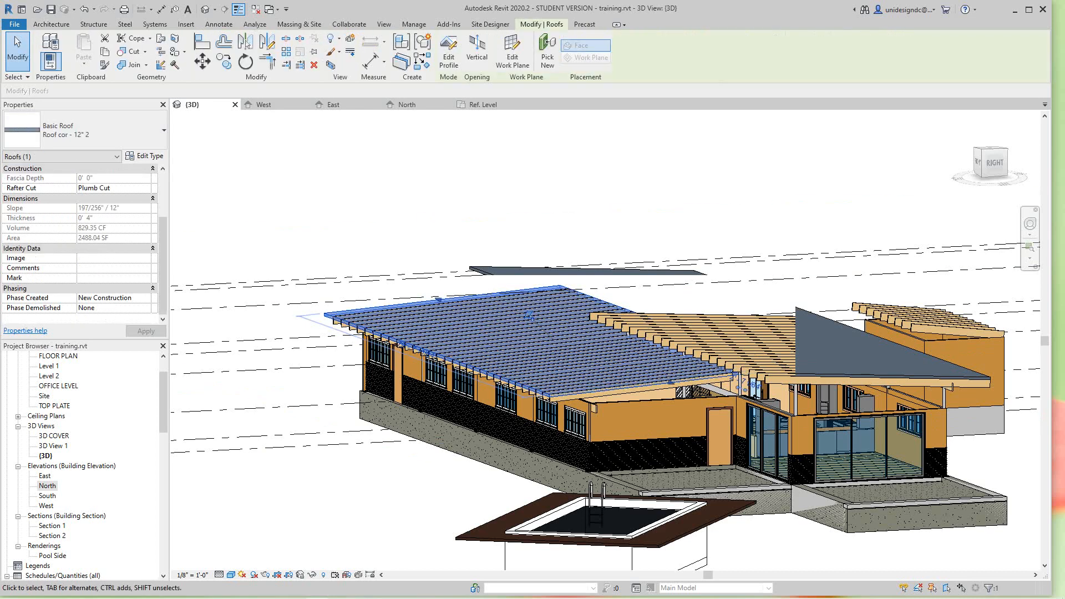
{"action": "key", "text": "Escape"}
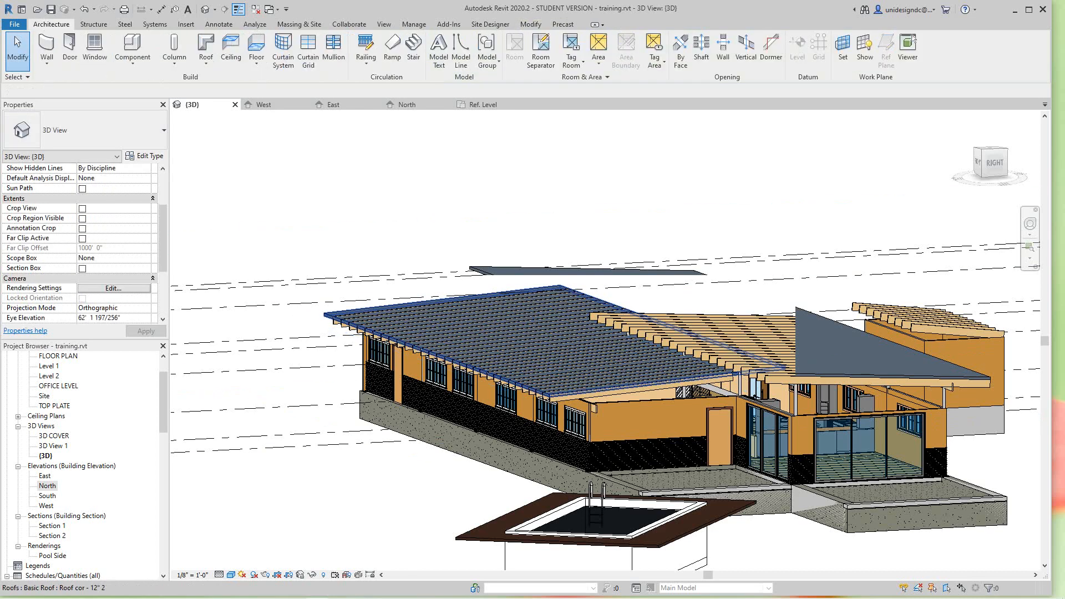
{"action": "scroll", "coordinate": [453, 315], "scroll_direction": "up", "scroll_amount": 1}
{"action": "scroll", "coordinate": [875, 373], "scroll_direction": "up", "scroll_amount": 3}
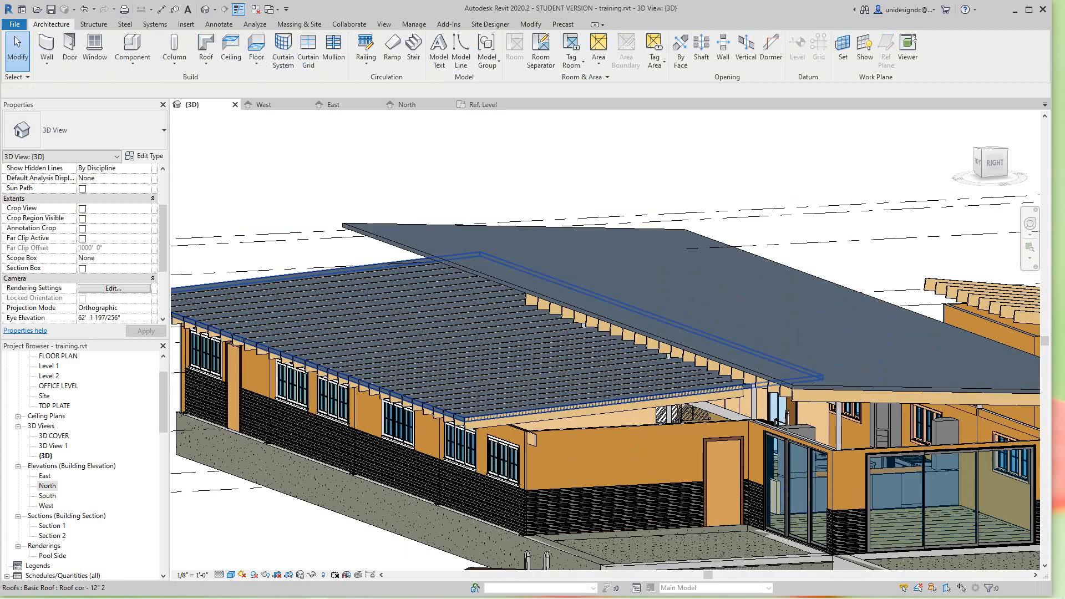
{"action": "scroll", "coordinate": [474, 422], "scroll_direction": "up", "scroll_amount": 2}
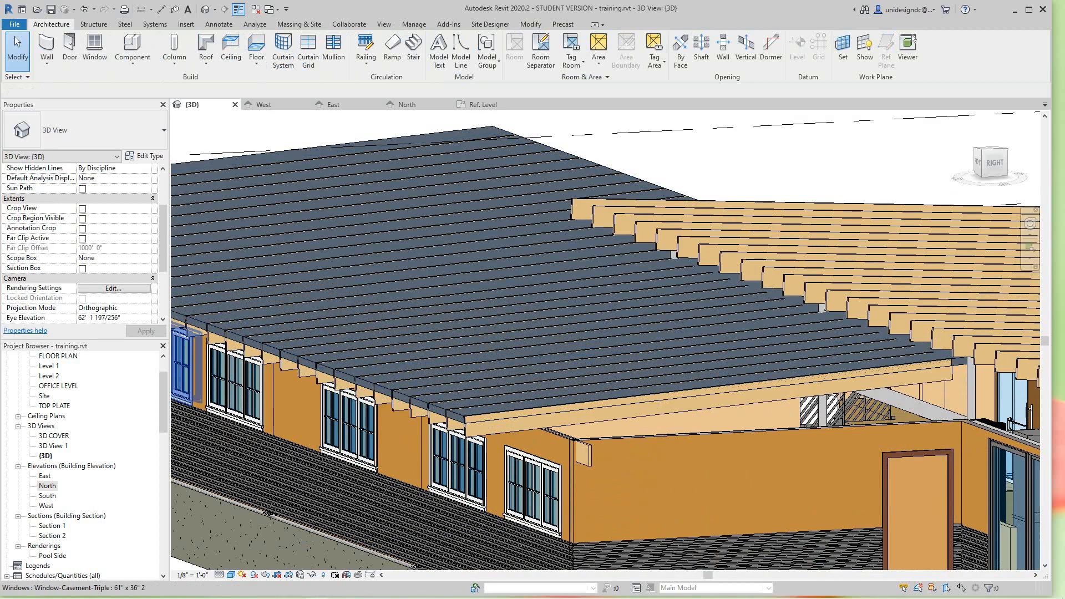
- Open the North elevation and set the lower roof's level offset to 0' 4" so it sits on the rafters
{"action": "double_click", "coordinate": [48, 485]}
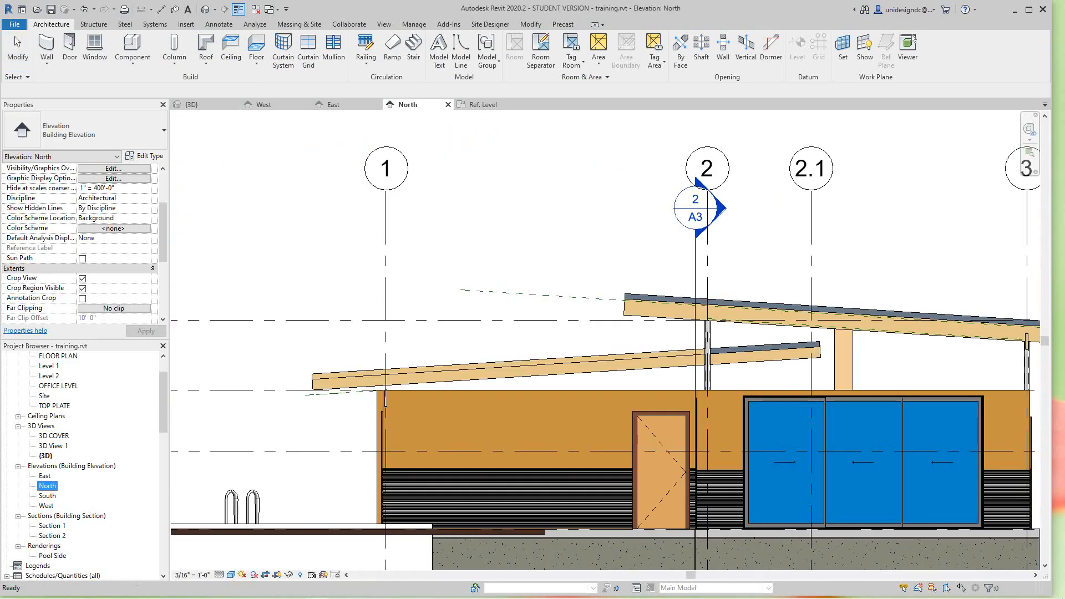
{"action": "left_click", "coordinate": [571, 318]}
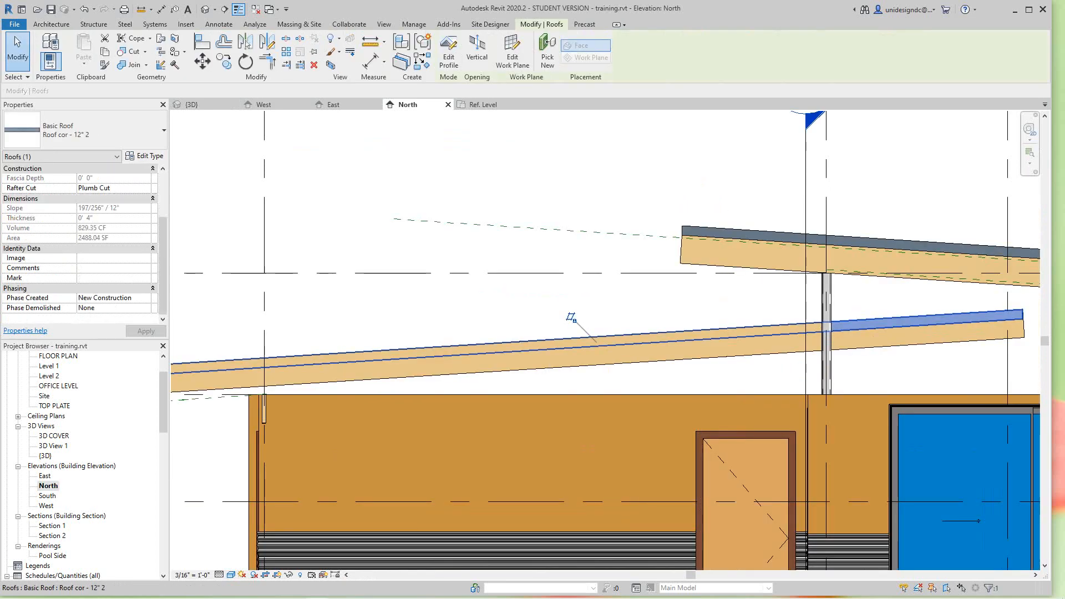
{"action": "left_click", "coordinate": [632, 254]}
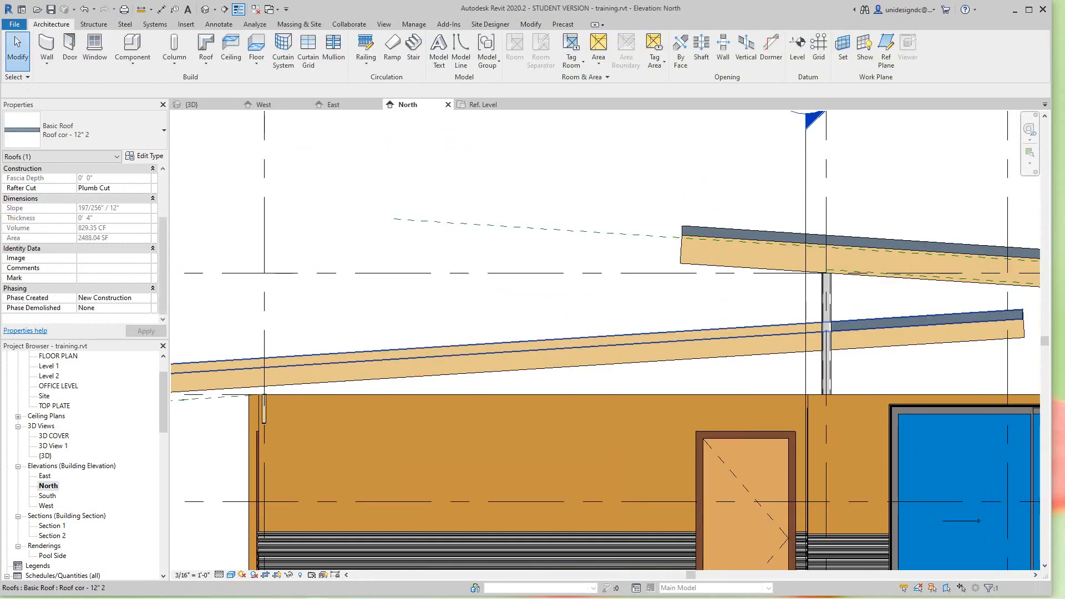
{"action": "left_click", "coordinate": [660, 333]}
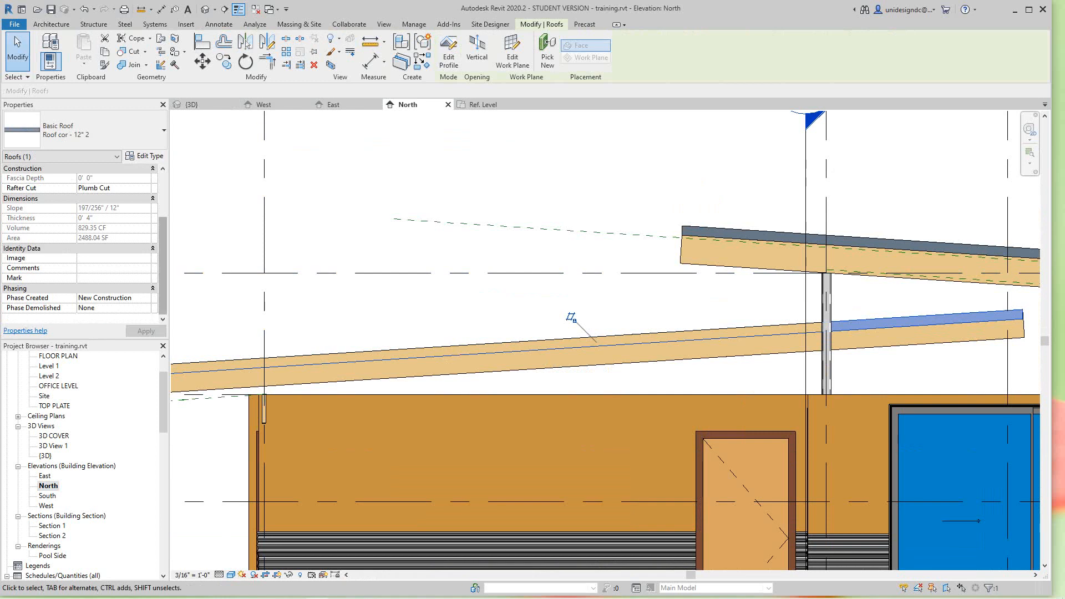
{"action": "scroll", "coordinate": [83, 244], "scroll_direction": "up", "scroll_amount": 3}
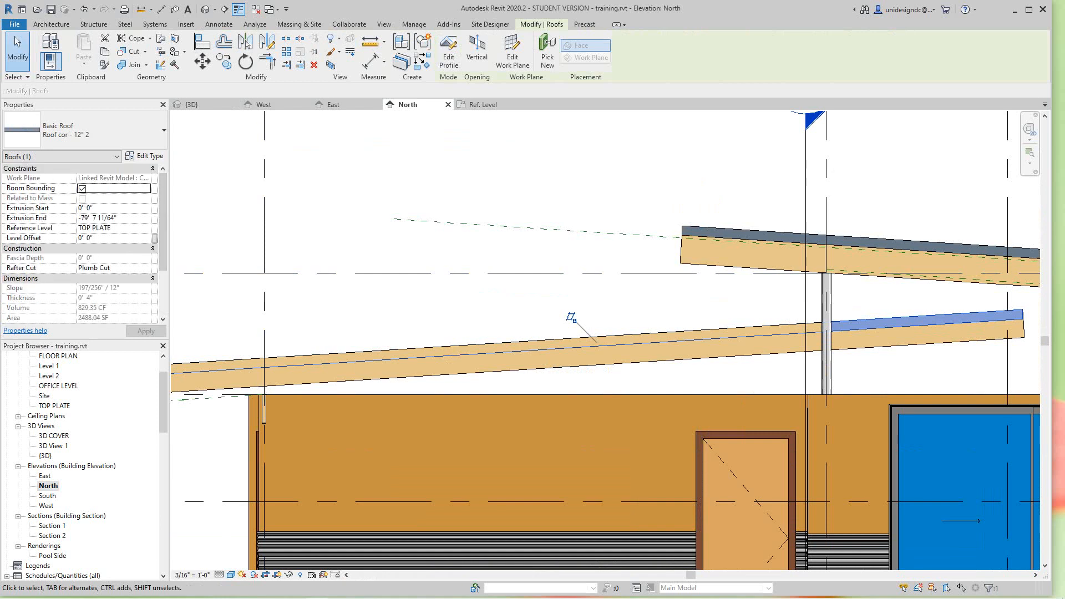
{"action": "left_click", "coordinate": [84, 237]}
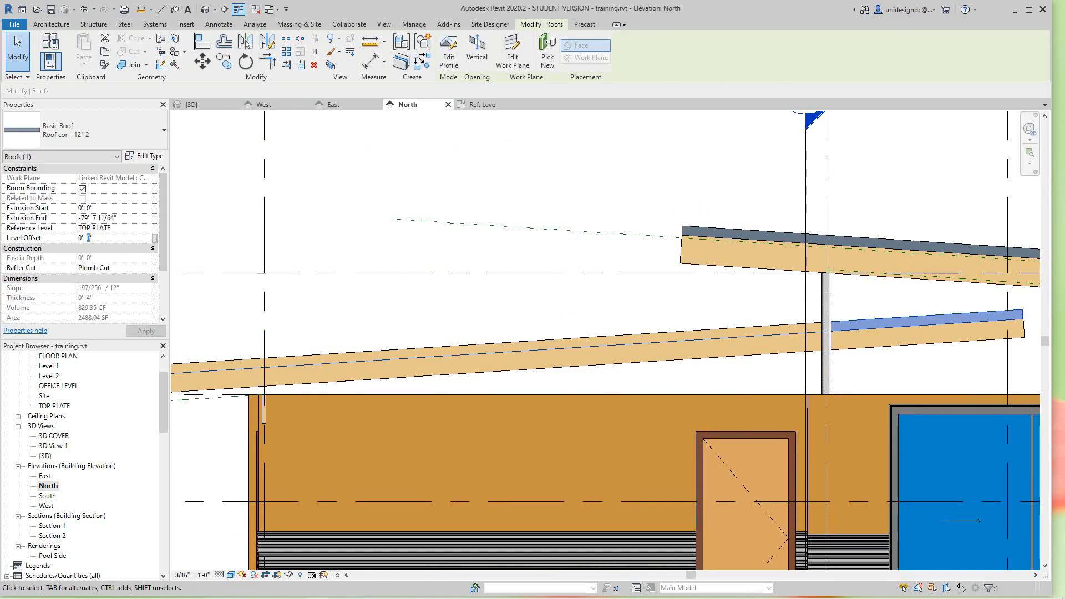
{"action": "type", "text": "4"}
{"action": "left_click", "coordinate": [570, 307]}
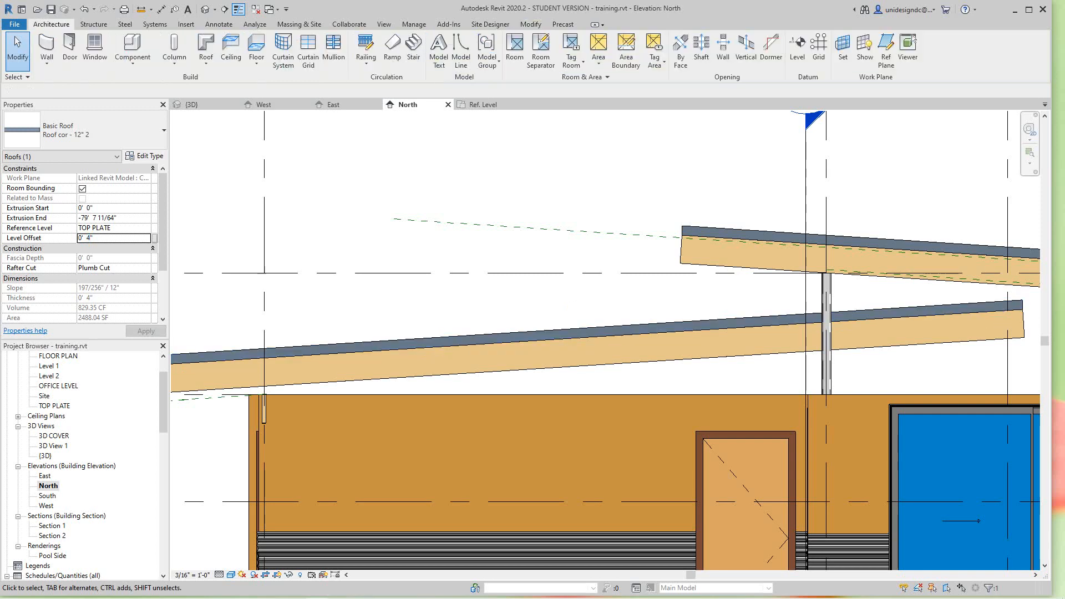
{"action": "scroll", "coordinate": [618, 253], "scroll_direction": "down", "scroll_amount": 2}
{"action": "scroll", "coordinate": [605, 340], "scroll_direction": "down", "scroll_amount": 4}
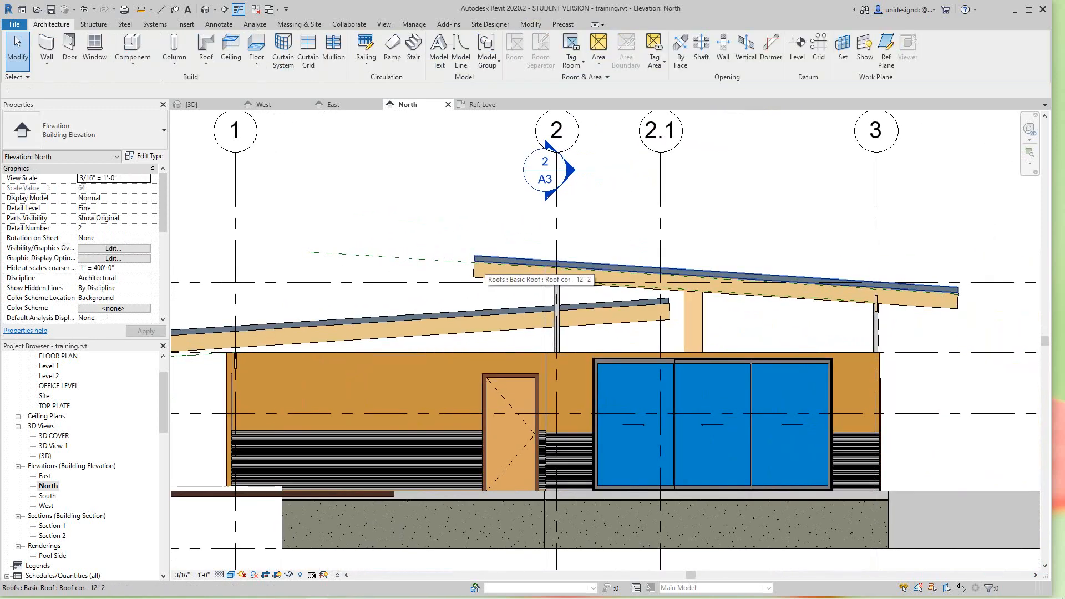
- Start a Roof by Extrusion on the rafter's plane at the separate building near grids 4 and 4.1, referencing TOP PLATE with 0' 0" offset
{"action": "scroll", "coordinate": [433, 272], "scroll_direction": "up", "scroll_amount": 1}
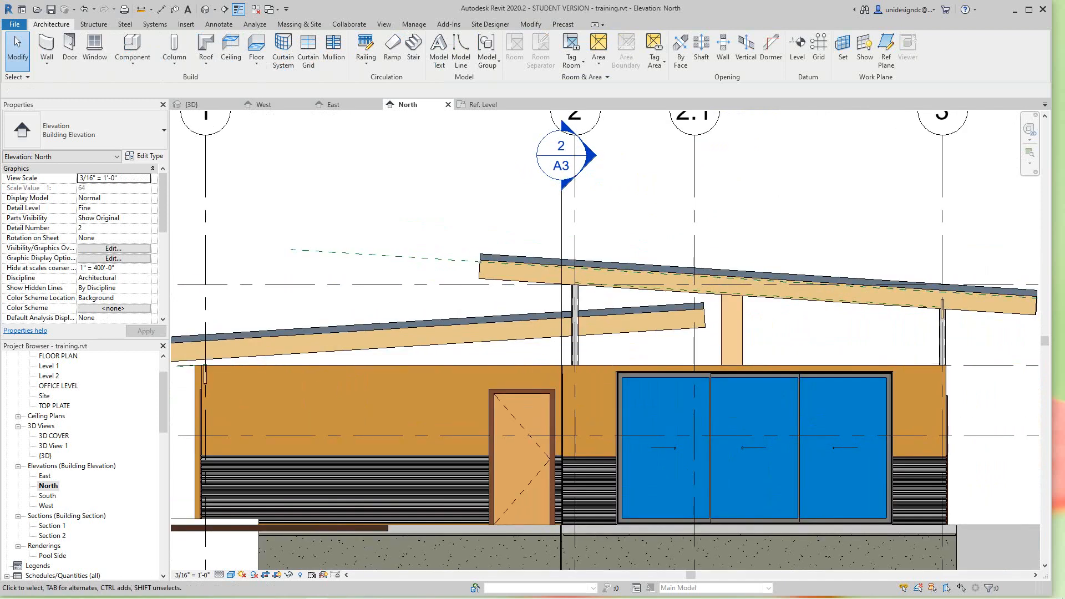
{"action": "right_click", "coordinate": [410, 232]}
{"action": "left_click", "coordinate": [438, 342]}
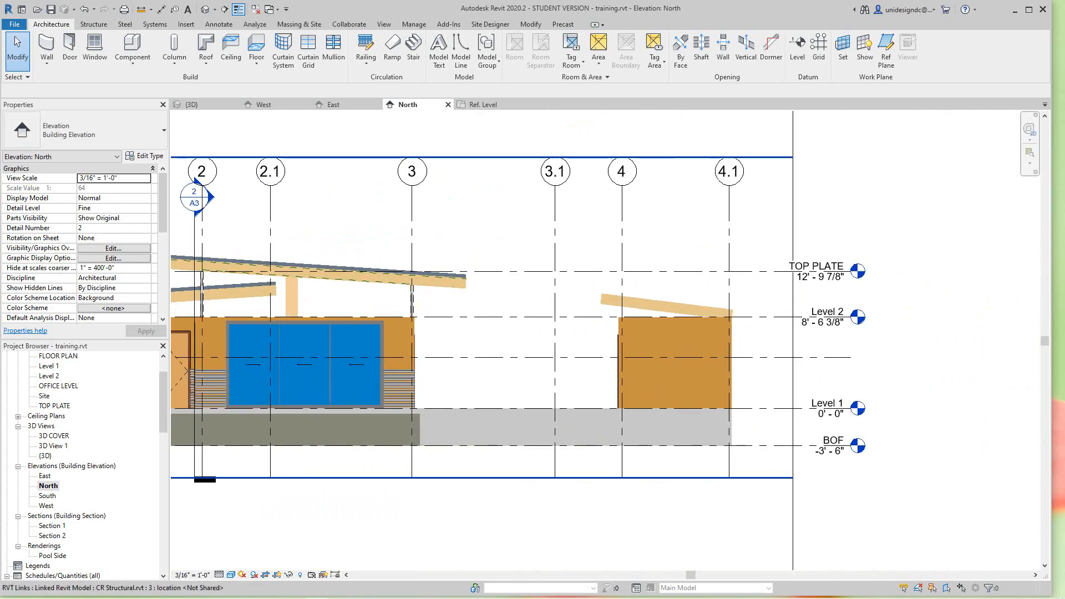
{"action": "scroll", "coordinate": [664, 307], "scroll_direction": "up", "scroll_amount": 4}
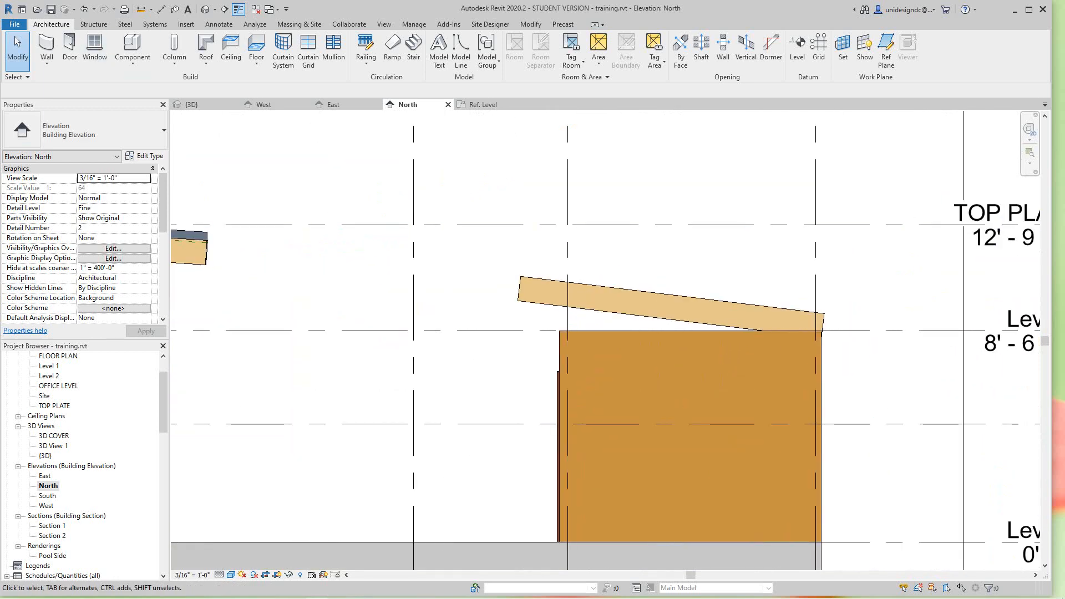
{"action": "left_click", "coordinate": [206, 61]}
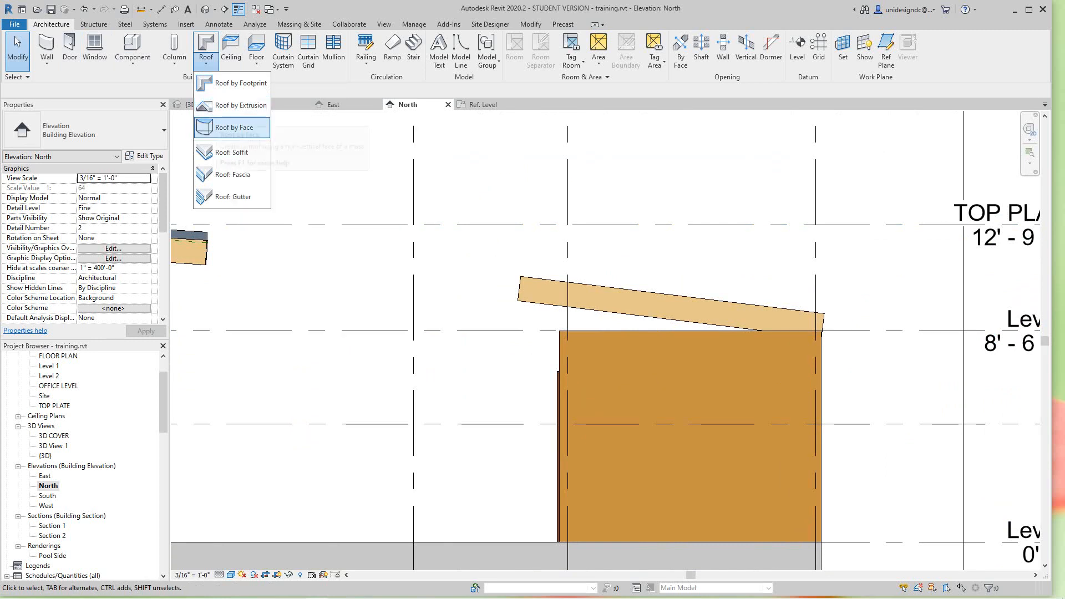
{"action": "left_click", "coordinate": [241, 105]}
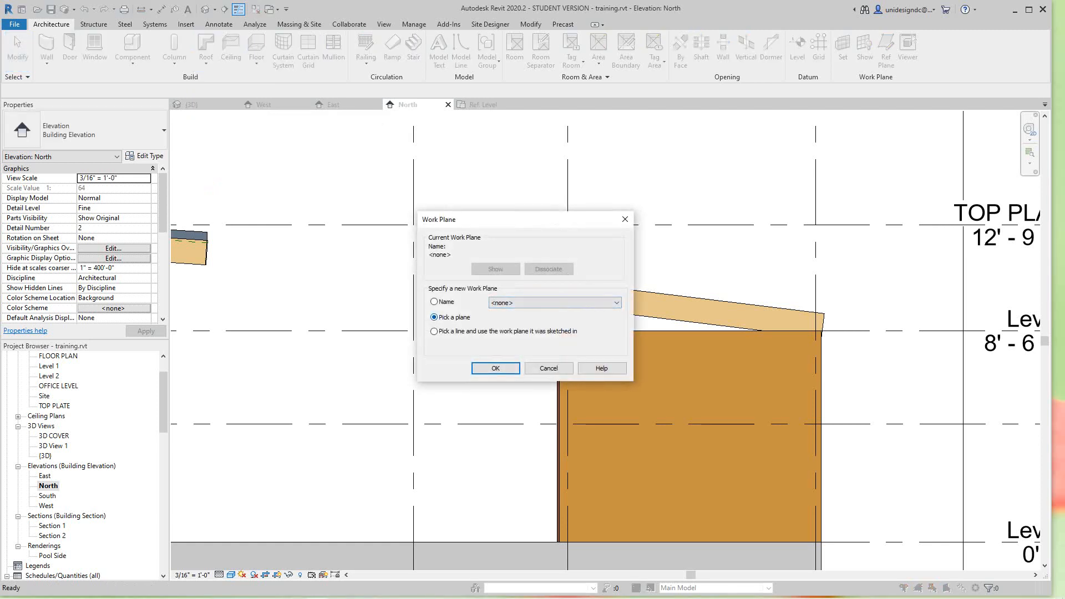
{"action": "left_click", "coordinate": [496, 368]}
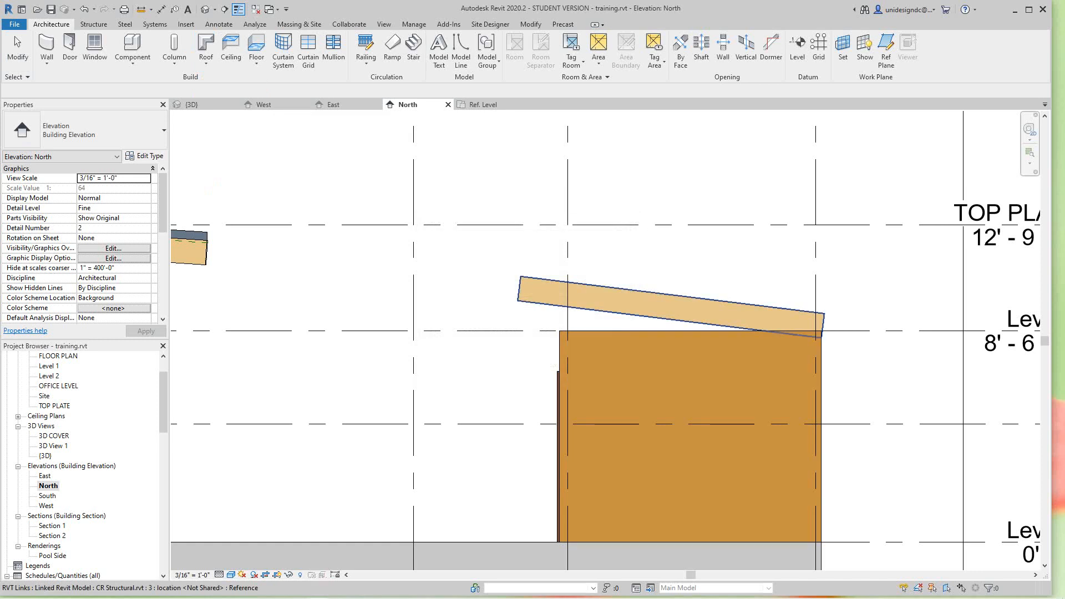
{"action": "left_click", "coordinate": [624, 294]}
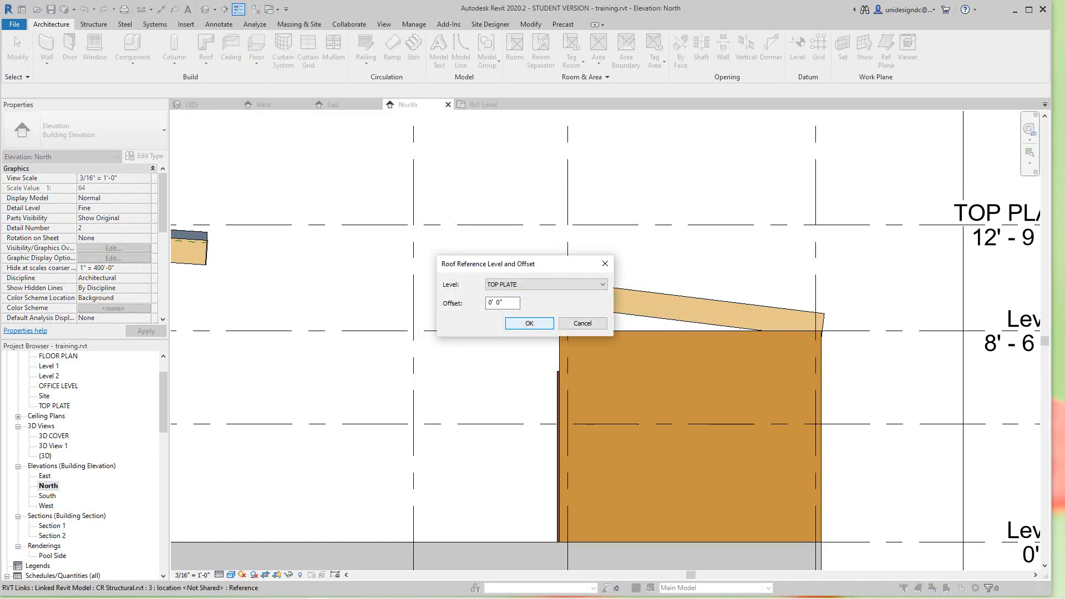
{"action": "key", "text": "Return"}
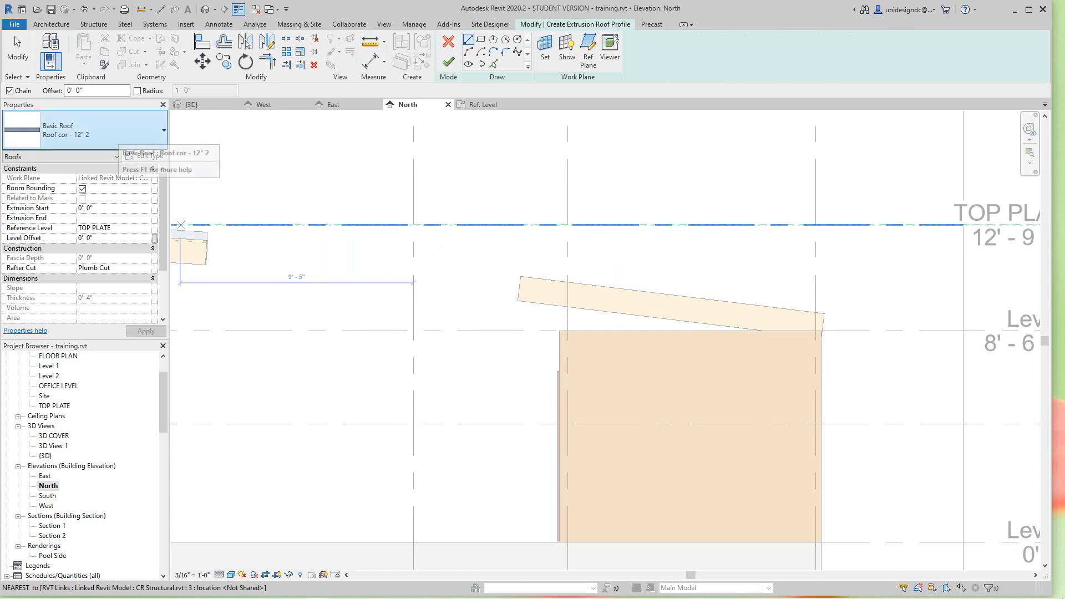
- Check the available roof types and review the layer structure of the Roof cor - 12" 2 type
{"action": "left_click", "coordinate": [158, 132]}
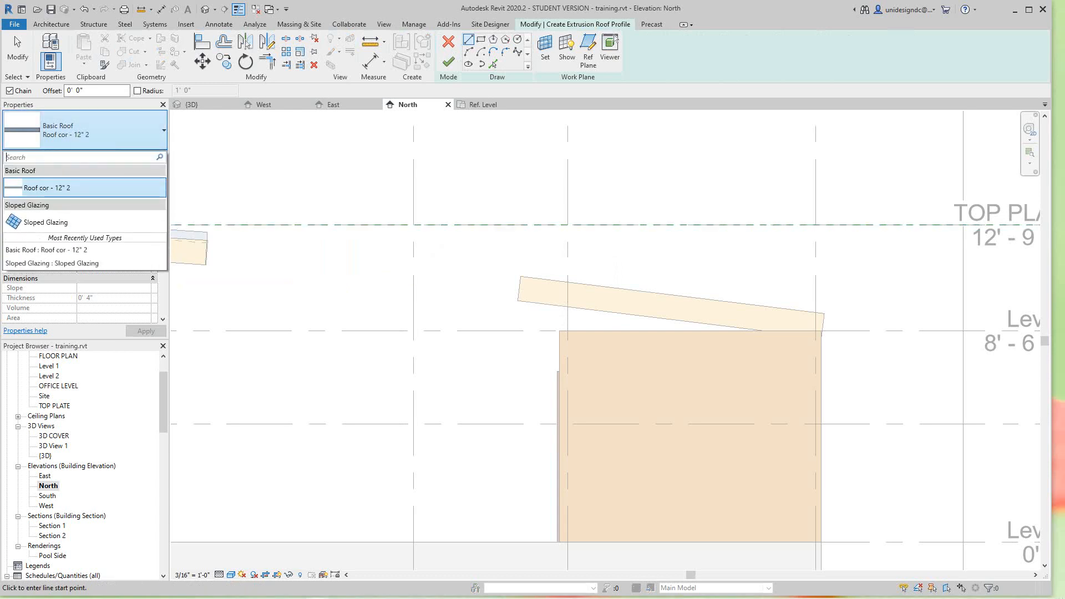
{"action": "key", "text": "Escape"}
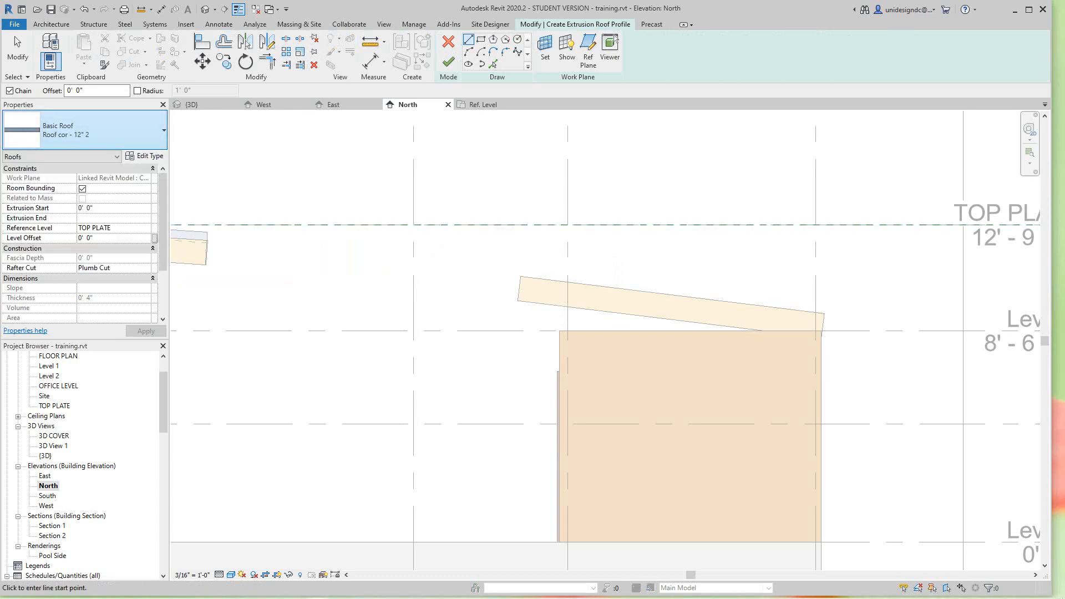
{"action": "left_click", "coordinate": [146, 156]}
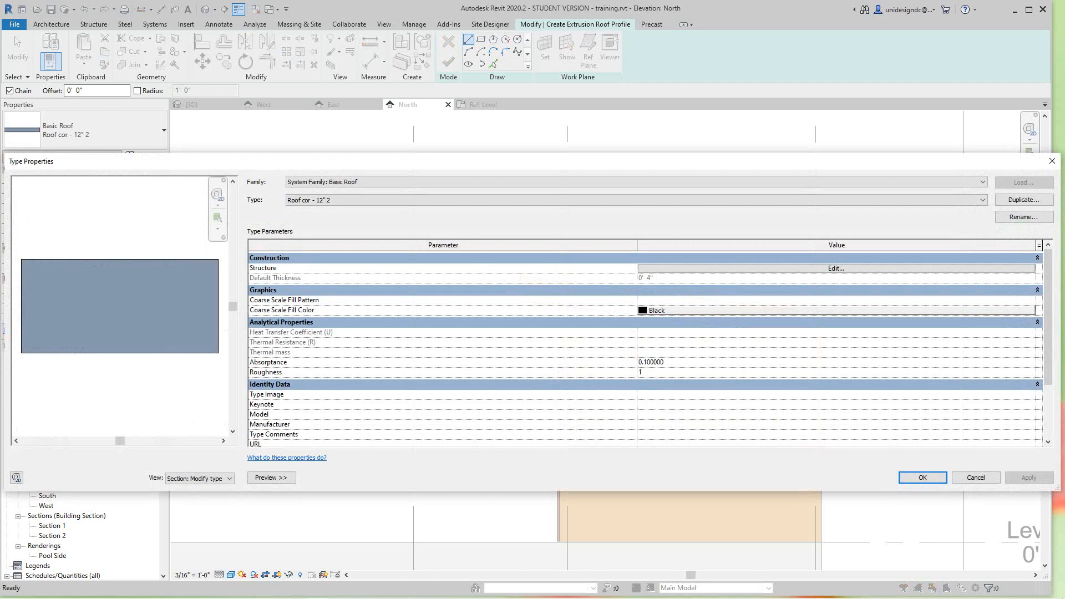
{"action": "left_click", "coordinate": [836, 268]}
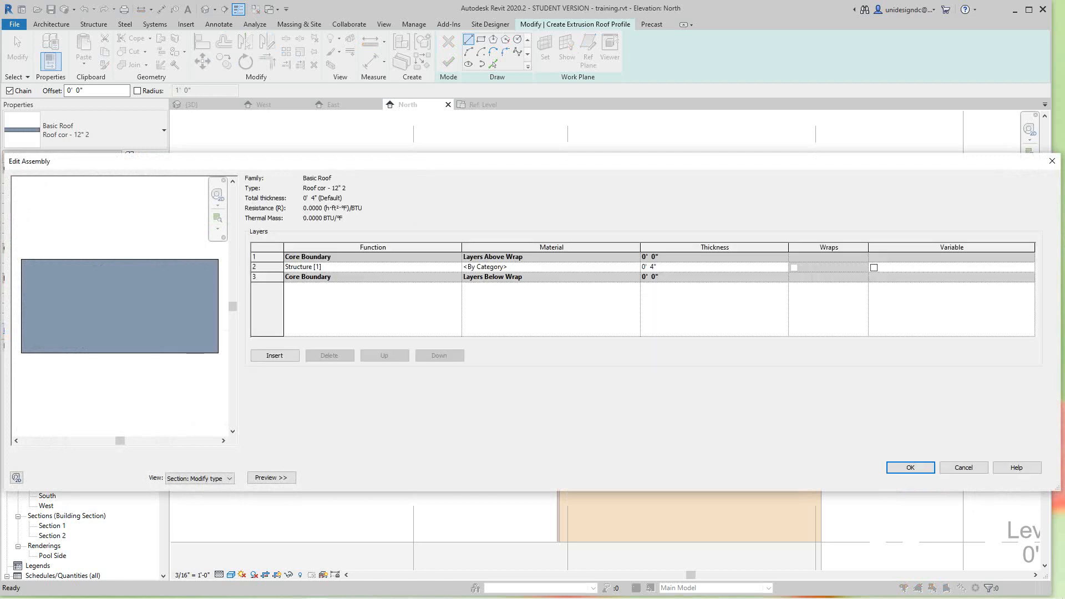
{"action": "left_click", "coordinate": [963, 467]}
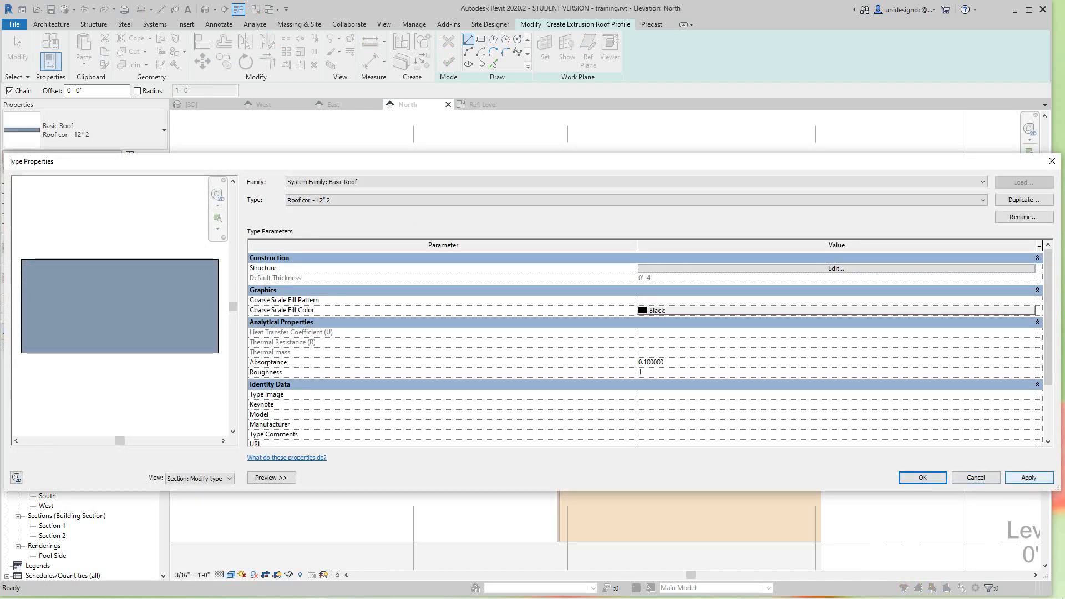
{"action": "left_click", "coordinate": [1028, 477]}
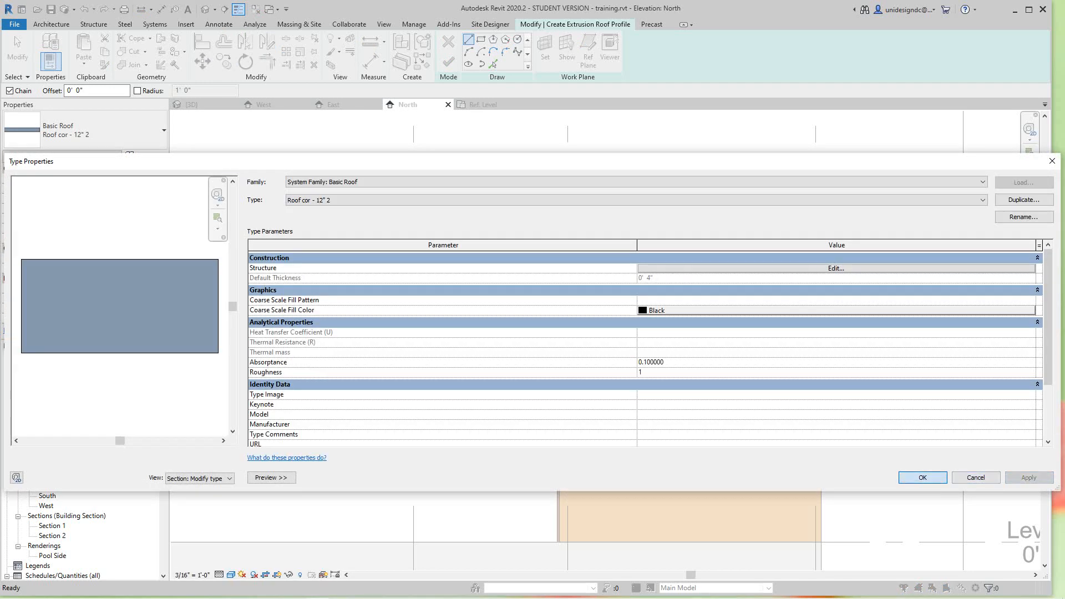
{"action": "left_click", "coordinate": [922, 478]}
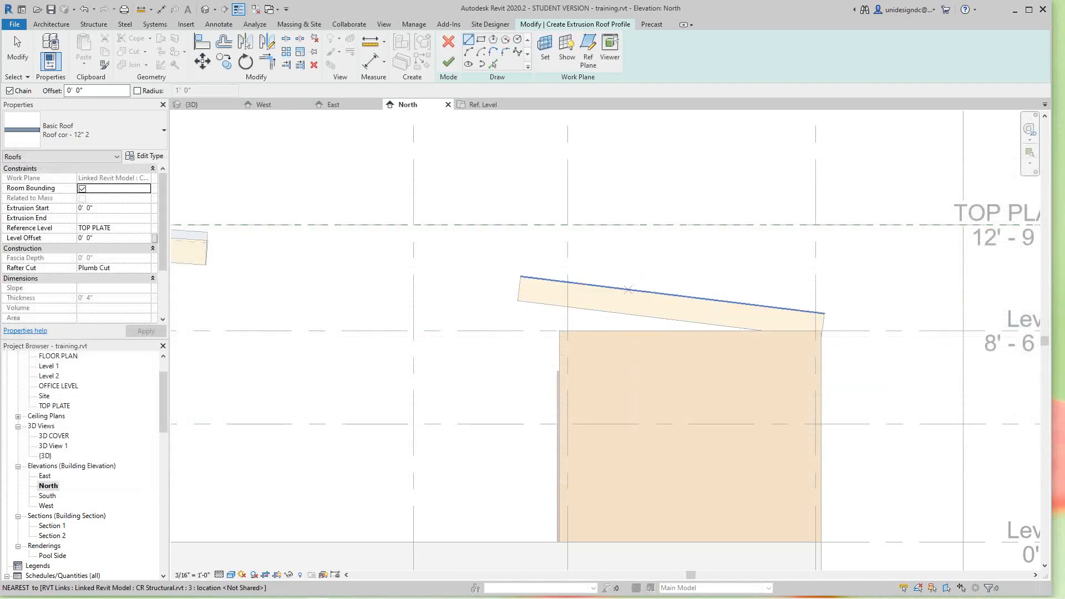
- Pick the top edge of the rafter between grids 4 and 4.1 as the profile line and finish the extruded roof
{"action": "middle_click_drag", "start_coordinate": [605, 332], "coordinate": [600, 346]}
{"action": "scroll", "coordinate": [595, 298], "scroll_direction": "down", "scroll_amount": 2}
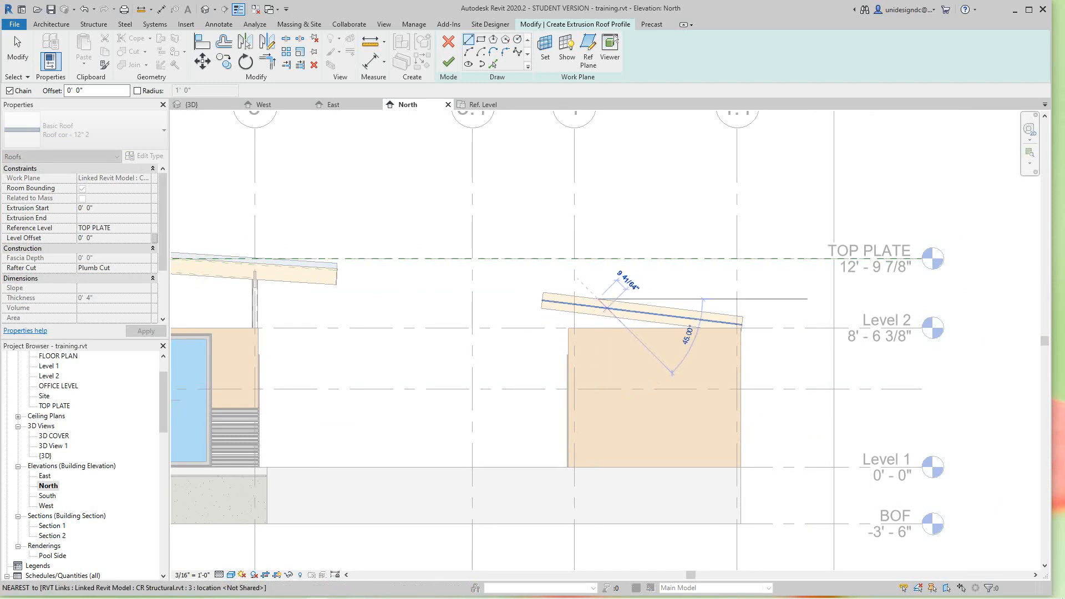
{"action": "key", "text": "Escape"}
{"action": "key", "text": "Escape"}
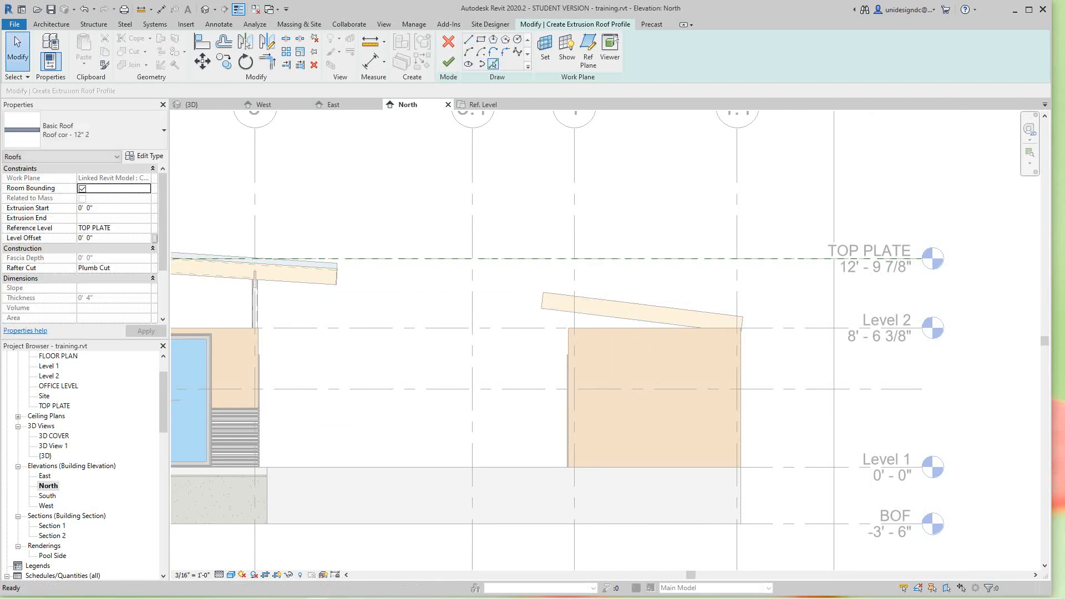
{"action": "left_click", "coordinate": [493, 63]}
{"action": "left_click", "coordinate": [643, 304]}
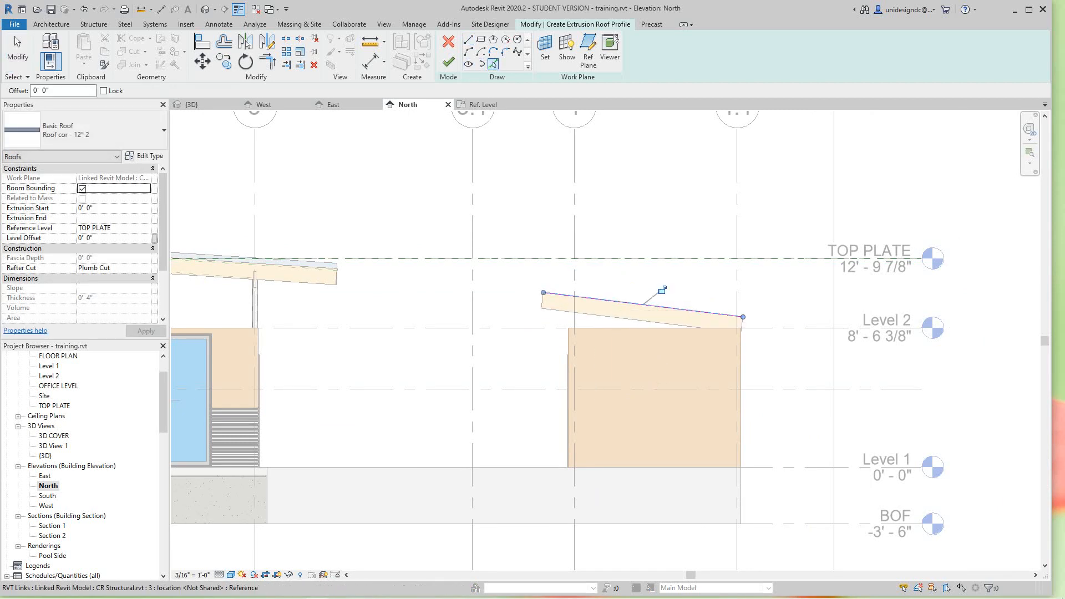
{"action": "scroll", "coordinate": [528, 417], "scroll_direction": "down", "scroll_amount": 2}
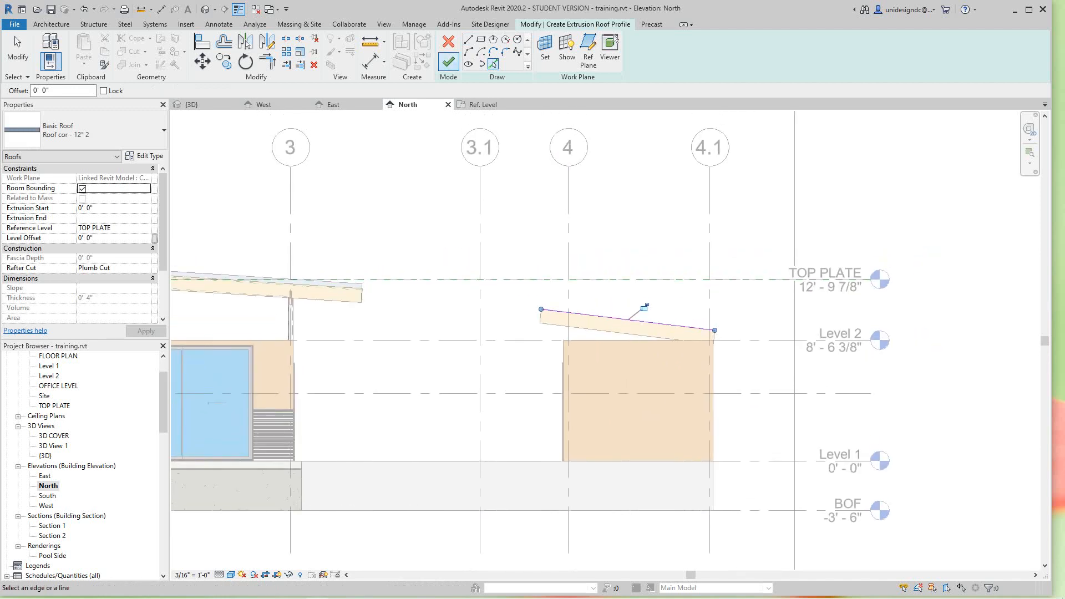
{"action": "left_click", "coordinate": [448, 62]}
{"action": "scroll", "coordinate": [530, 280], "scroll_direction": "down", "scroll_amount": 2}
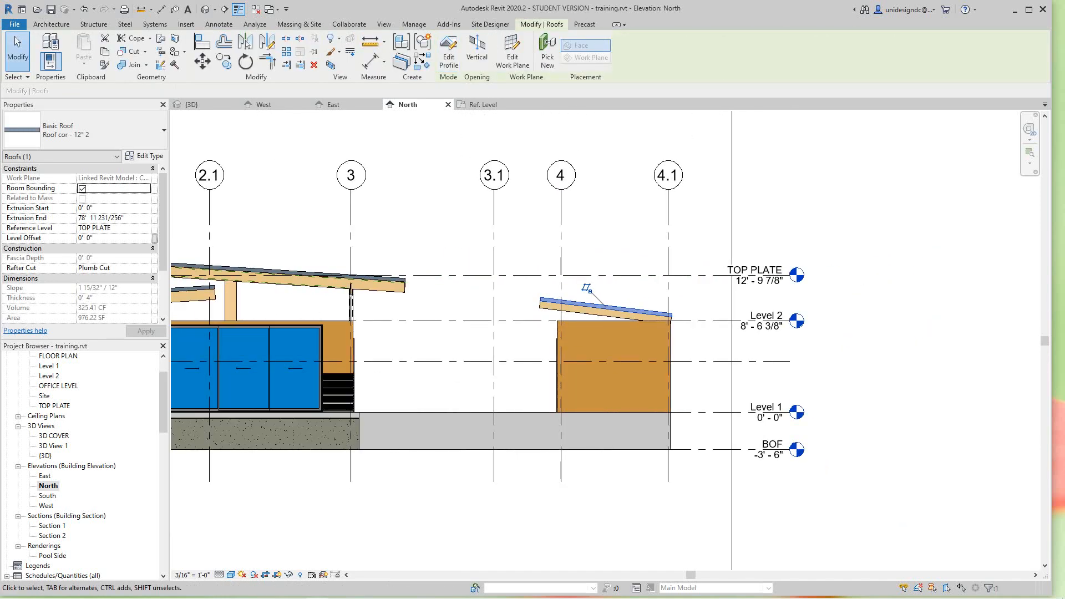
{"action": "key", "text": "Escape"}
- Change the new roof over the separate building to the Sloped Glazing type
{"action": "scroll", "coordinate": [536, 291], "scroll_direction": "up", "scroll_amount": 5}
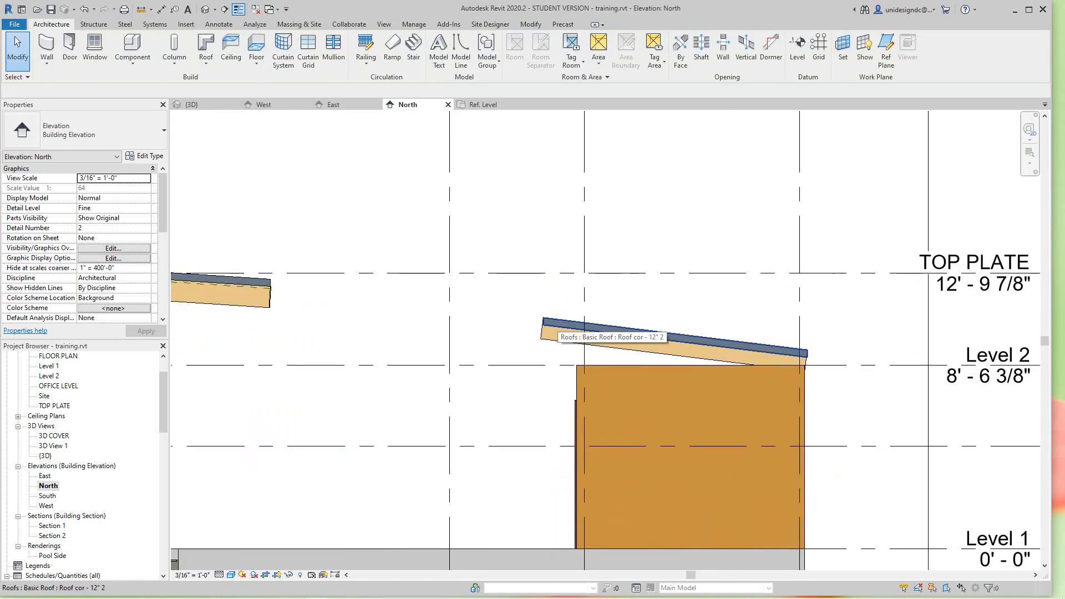
{"action": "left_click", "coordinate": [555, 328]}
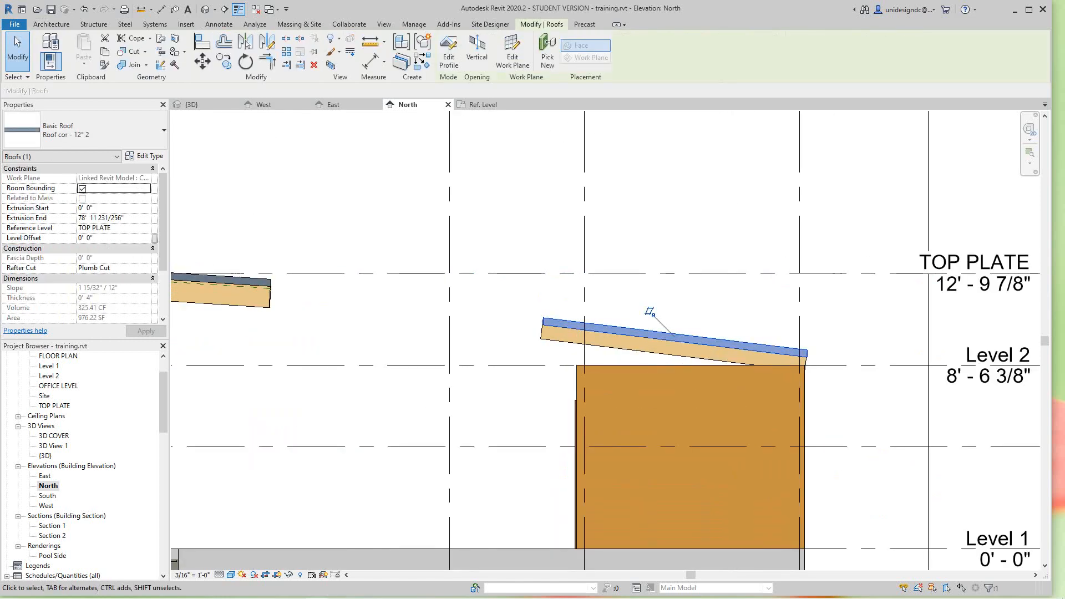
{"action": "scroll", "coordinate": [451, 314], "scroll_direction": "down", "scroll_amount": 1}
{"action": "scroll", "coordinate": [450, 313], "scroll_direction": "down", "scroll_amount": 1}
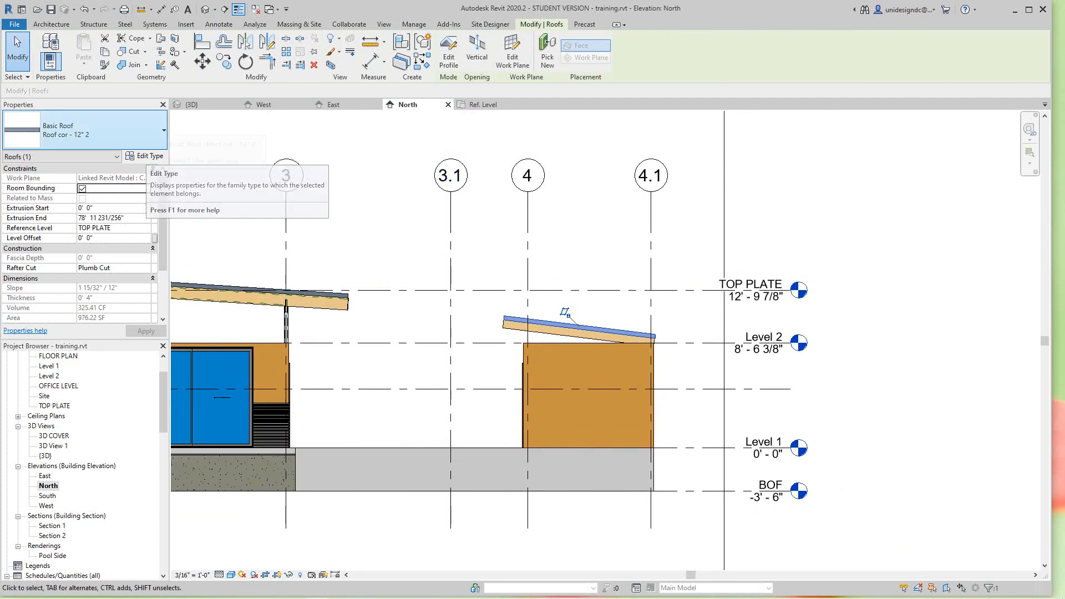
{"action": "left_click", "coordinate": [161, 131]}
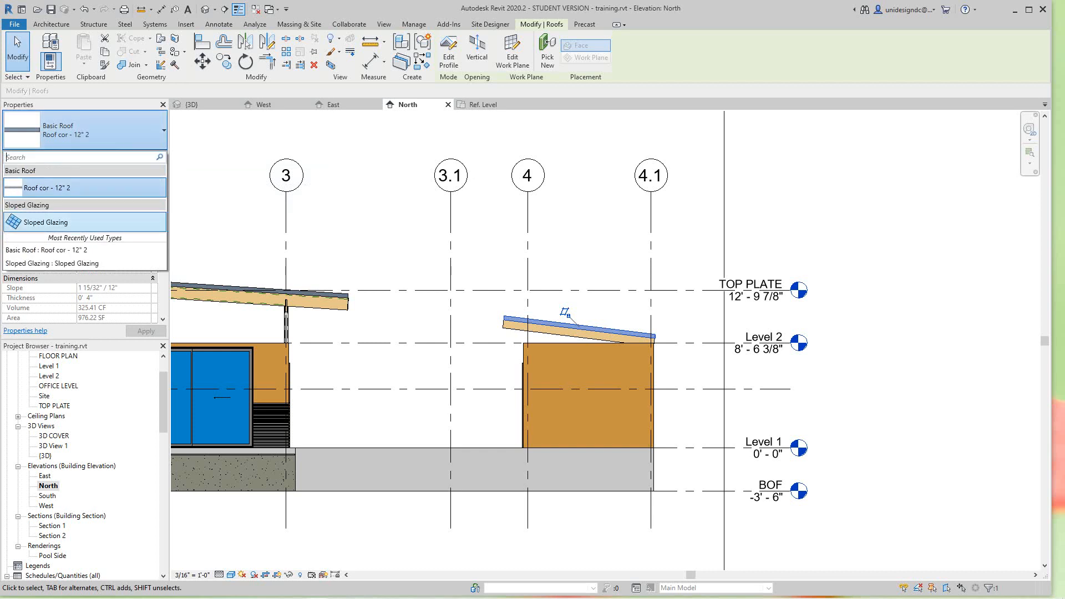
{"action": "left_click", "coordinate": [51, 222]}
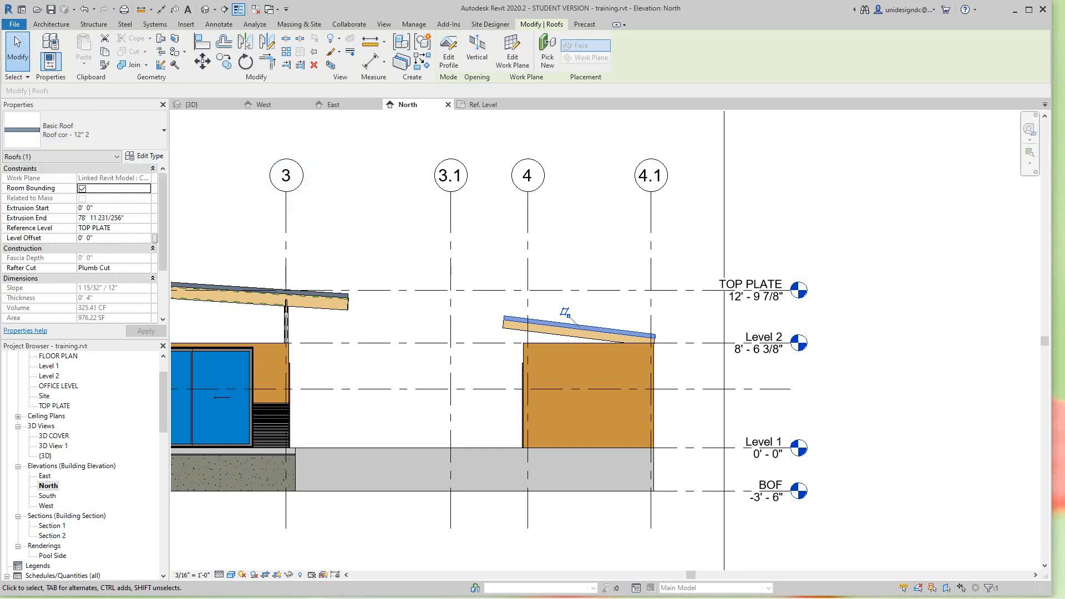
{"action": "scroll", "coordinate": [463, 288], "scroll_direction": "down", "scroll_amount": 2}
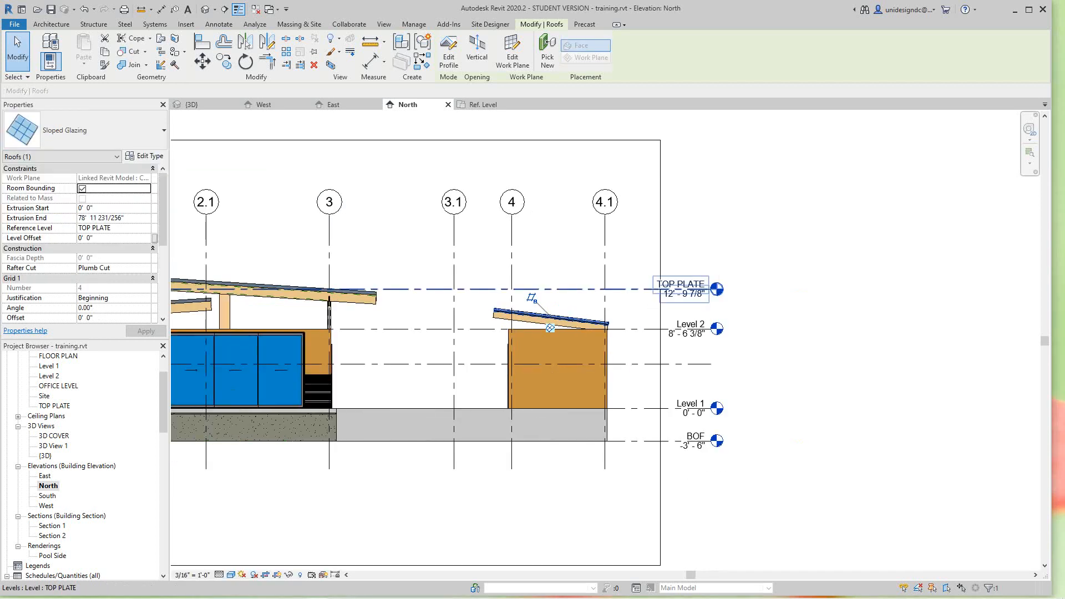
{"action": "mouse_move", "coordinate": [464, 287]}
{"action": "middle_mouse_down"}
{"action": "mouse_move", "coordinate": [473, 342]}
{"action": "mouse_move", "coordinate": [498, 370]}
{"action": "middle_mouse_up"}
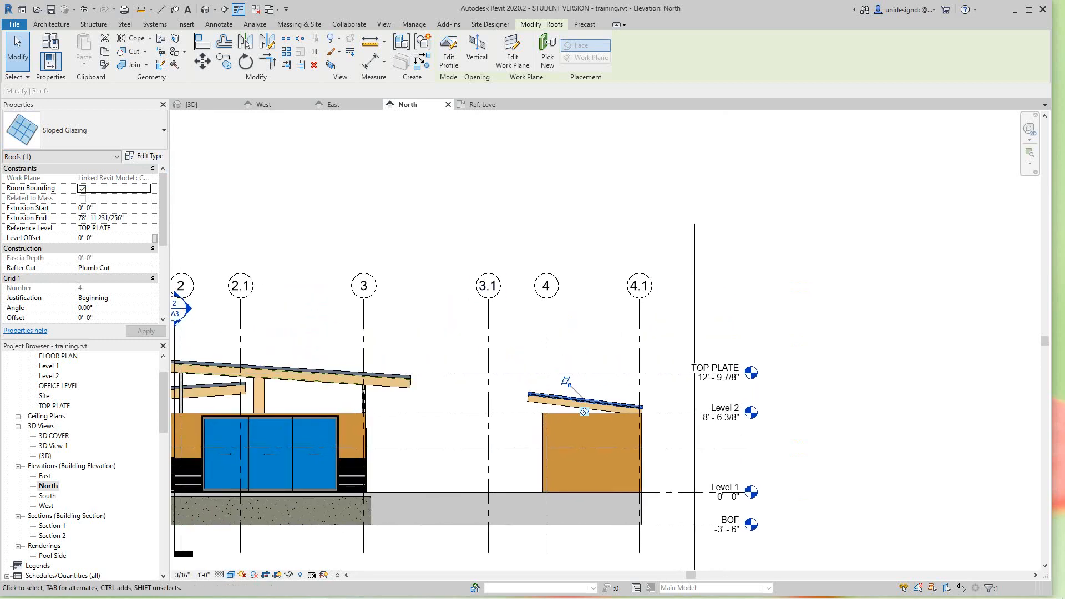
- Open the default 3D view and examine where the new sloped glazing roof lies relative to the separate building's rafters
{"action": "left_click", "coordinate": [206, 9]}
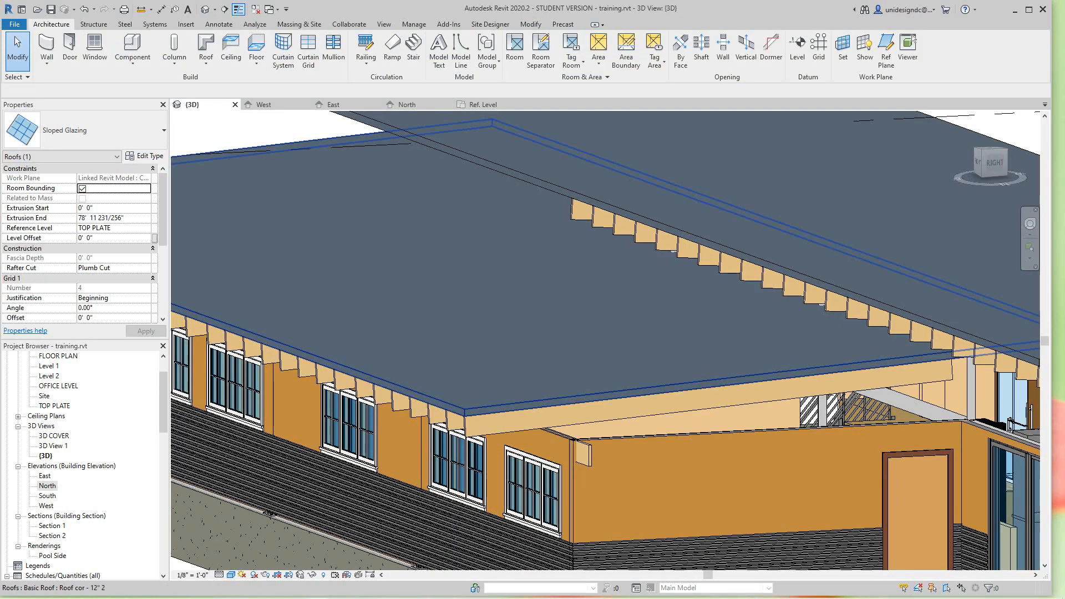
{"action": "scroll", "coordinate": [749, 371], "scroll_direction": "down", "scroll_amount": 5}
{"action": "middle_click_drag", "start_coordinate": [749, 370], "coordinate": [509, 400]}
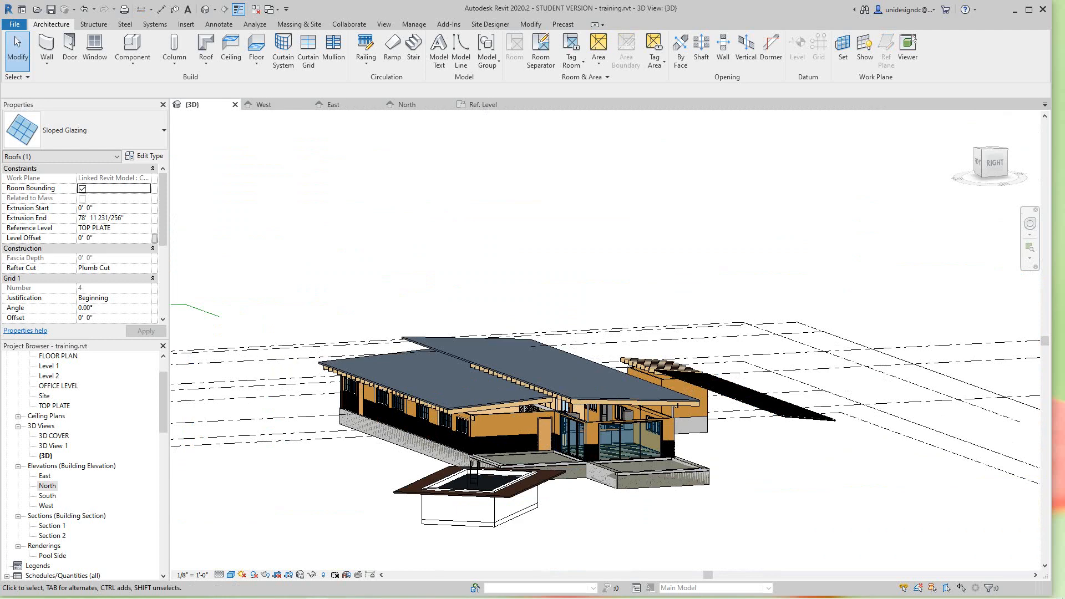
{"action": "scroll", "coordinate": [665, 388], "scroll_direction": "up", "scroll_amount": 5}
{"action": "scroll", "coordinate": [665, 389], "scroll_direction": "down", "scroll_amount": 1}
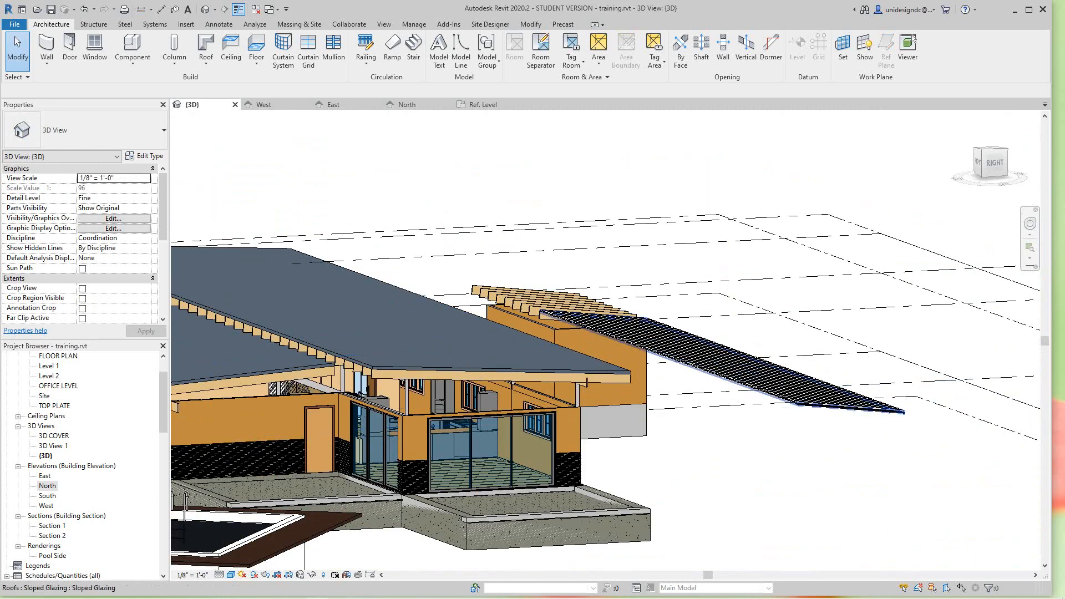
- Try to pull the sloped glazing roof's edge back toward the separate building's rafters using its shape handle
{"action": "left_click", "coordinate": [821, 407]}
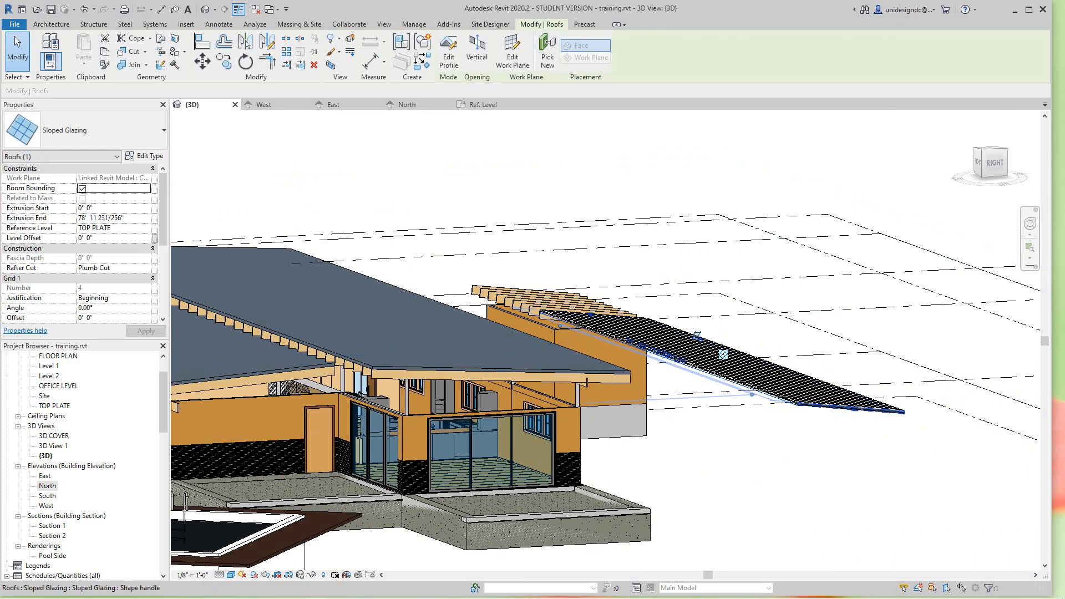
{"action": "left_click_drag", "start_coordinate": [591, 315], "coordinate": [569, 307]}
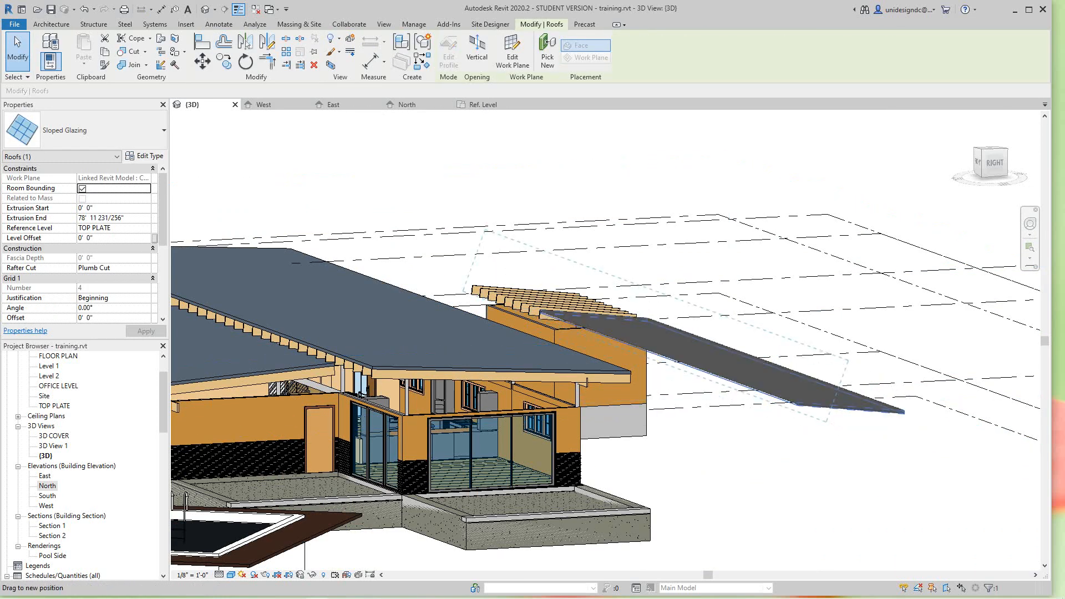
{"action": "key", "text": "Escape"}
- Undo the separate building's roof edits back to its empty extrusion profile sketch
{"action": "scroll", "coordinate": [667, 352], "scroll_direction": "down", "scroll_amount": 2}
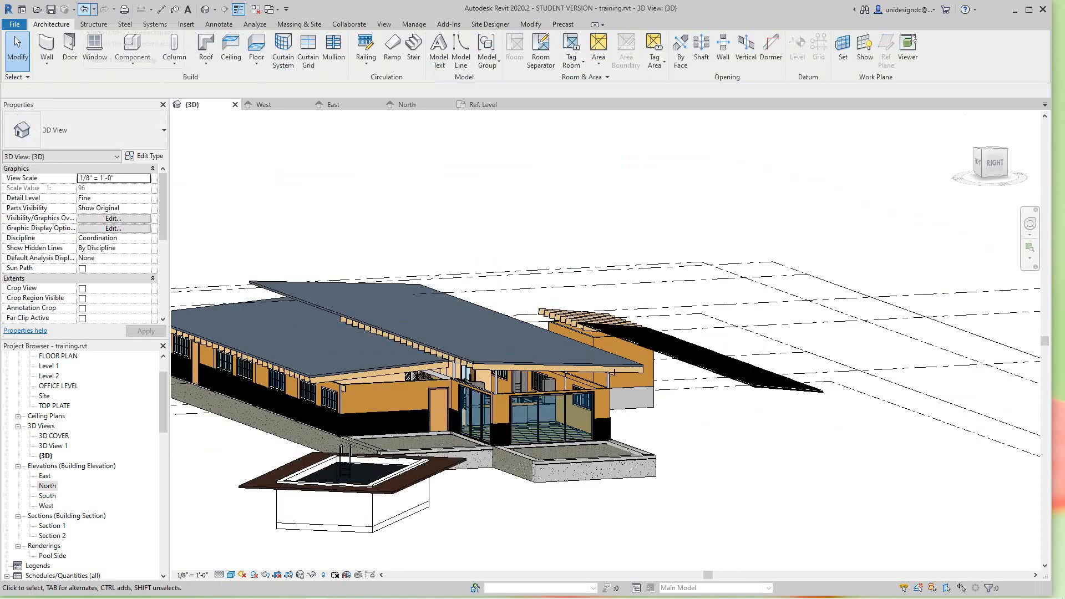
{"action": "scroll", "coordinate": [667, 333], "scroll_direction": "up", "scroll_amount": 2}
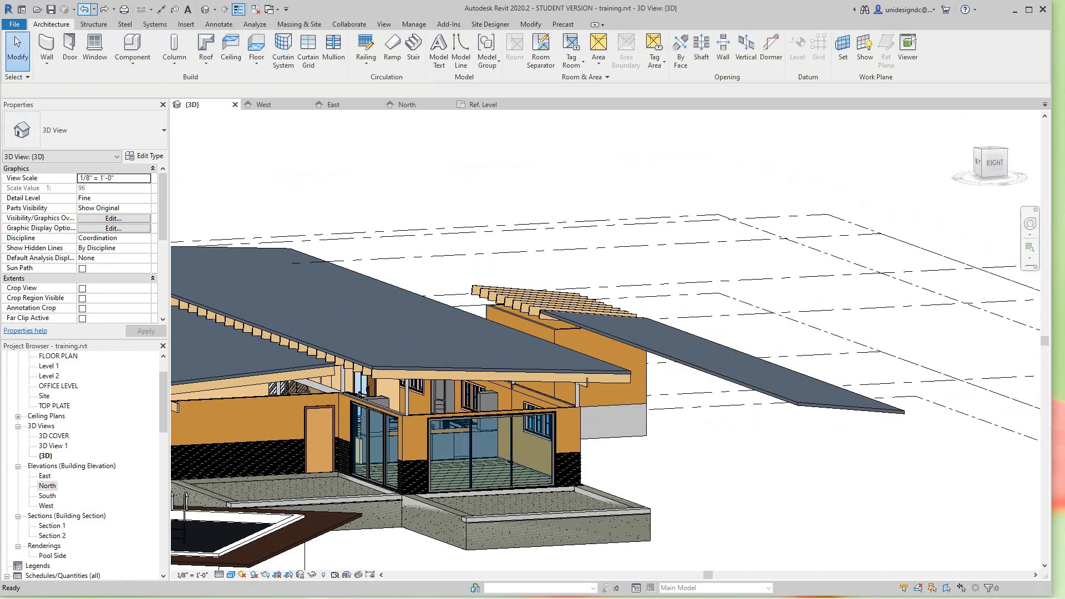
{"action": "left_click", "coordinate": [83, 9]}
{"action": "left_click", "coordinate": [84, 9]}
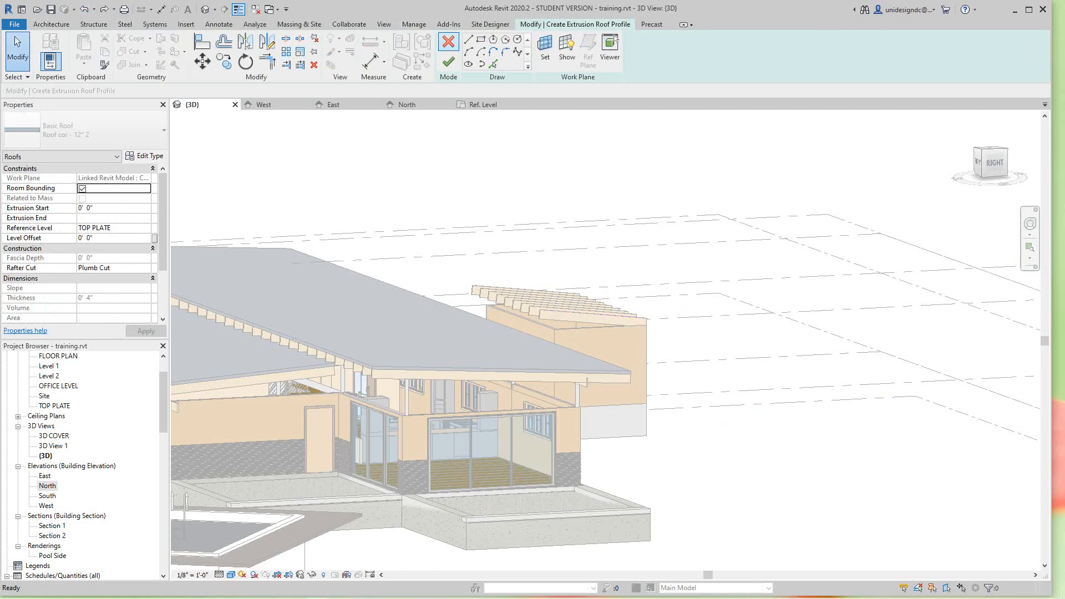
- Discard the empty extrusion roof sketch over the separate building
{"action": "left_click", "coordinate": [448, 42]}
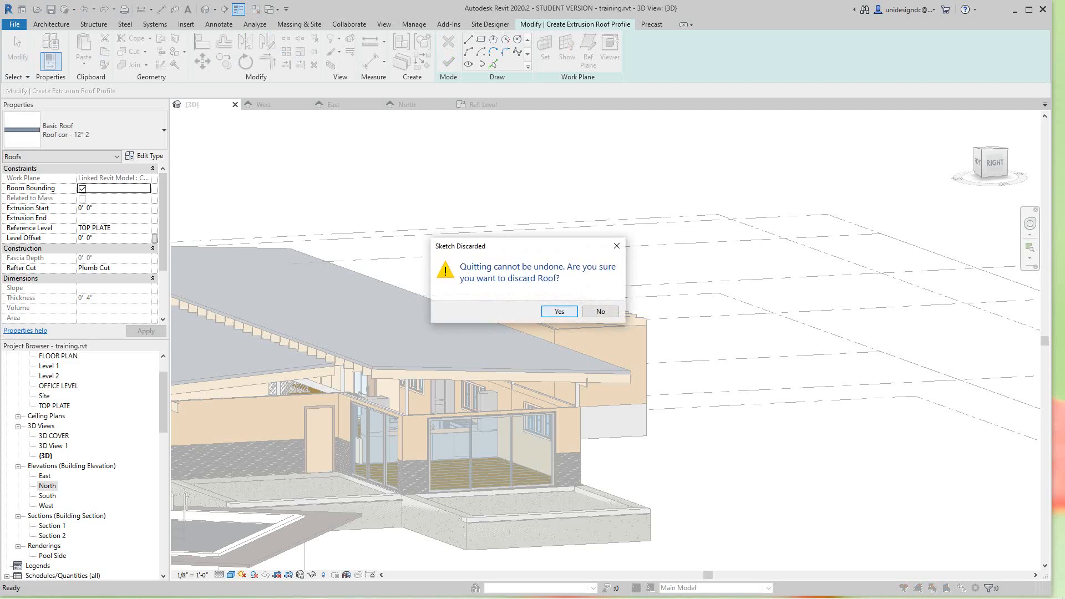
{"action": "left_click", "coordinate": [560, 312]}
{"action": "scroll", "coordinate": [608, 364], "scroll_direction": "down", "scroll_amount": 2}
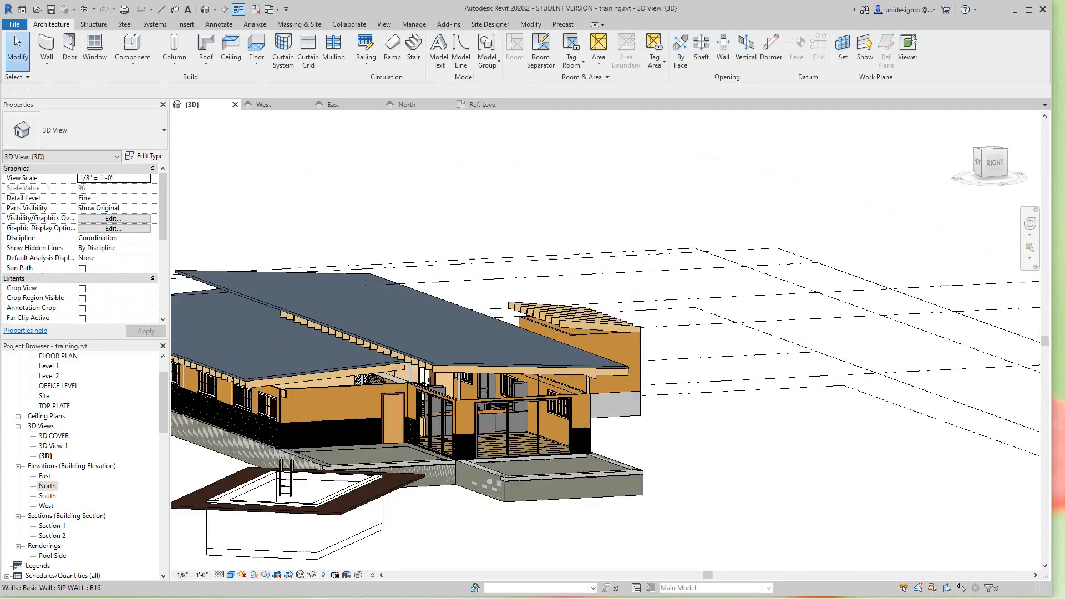
- Change the main building's lower roof from the basic roof to the Sloped Glazing type
{"action": "middle_click_drag", "start_coordinate": [608, 364], "coordinate": [752, 381]}
{"action": "scroll", "coordinate": [383, 431], "scroll_direction": "up", "scroll_amount": 3}
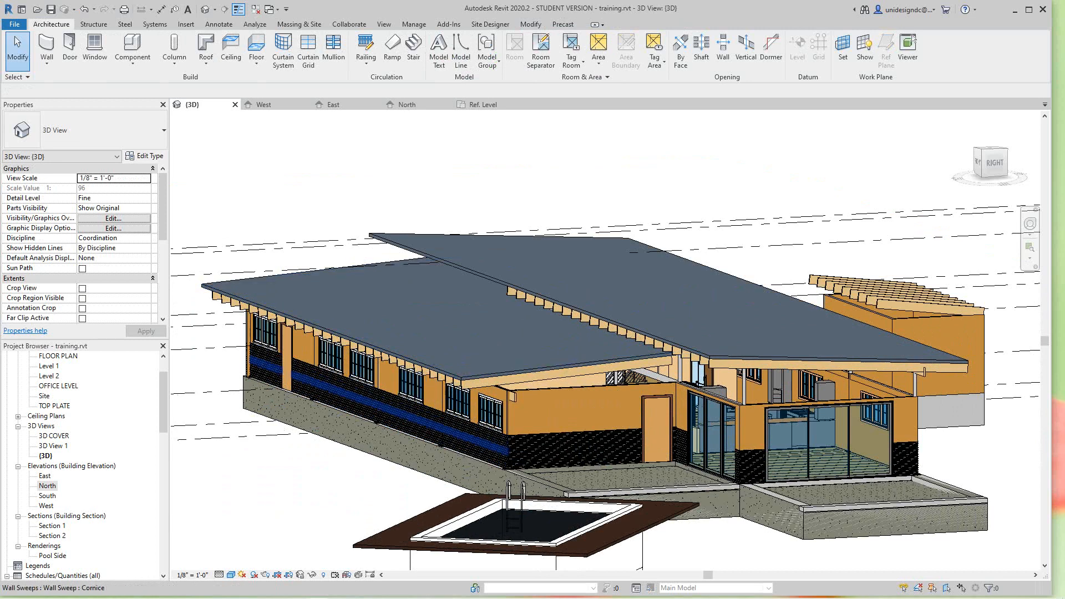
{"action": "left_click", "coordinate": [355, 330]}
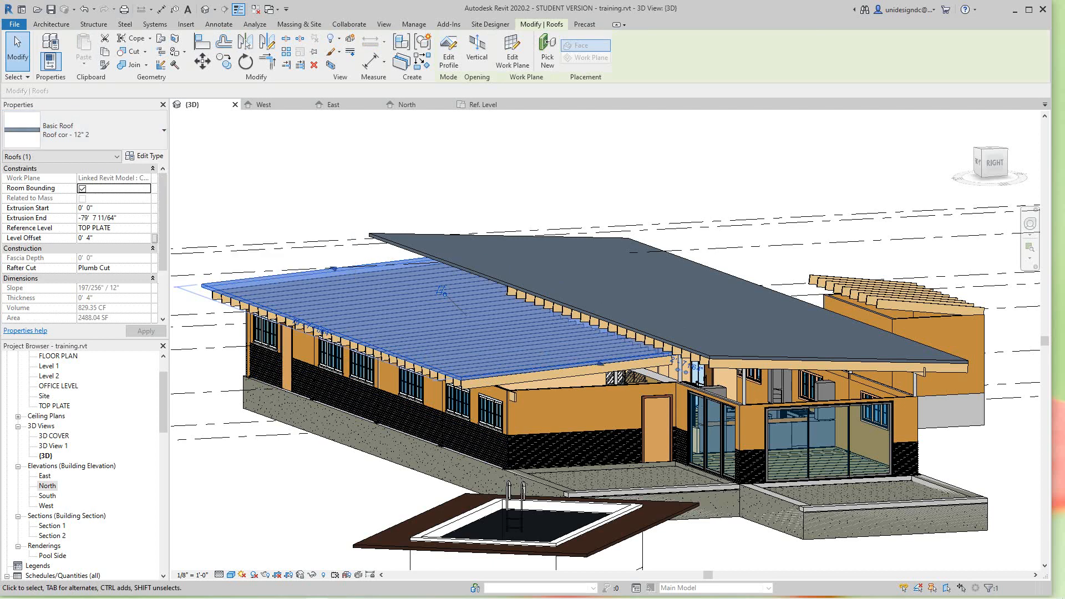
{"action": "key", "text": "Escape"}
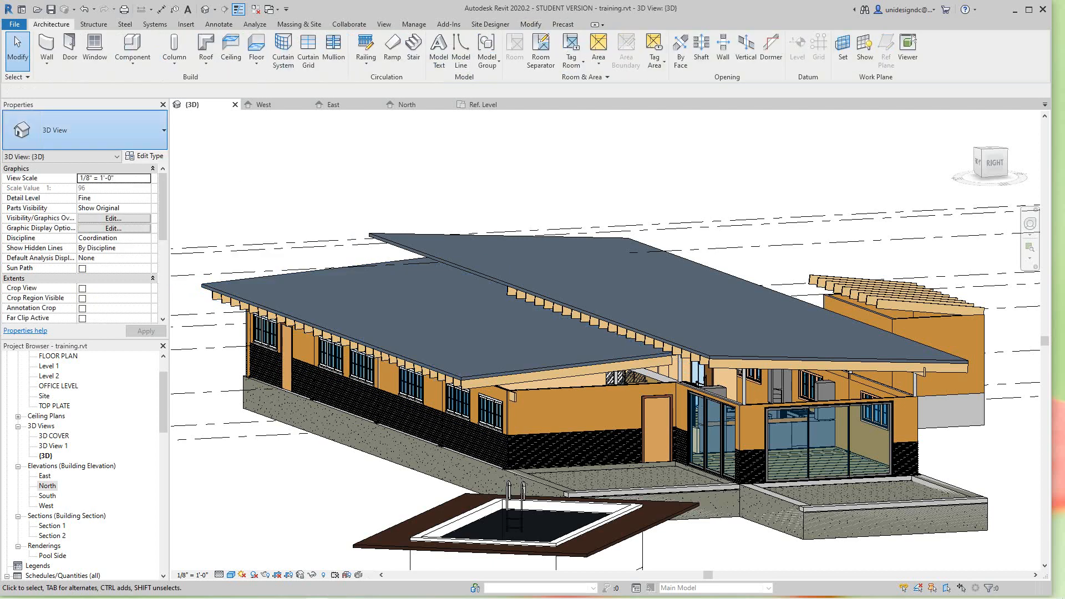
{"action": "left_click", "coordinate": [85, 130]}
{"action": "left_click", "coordinate": [85, 130]}
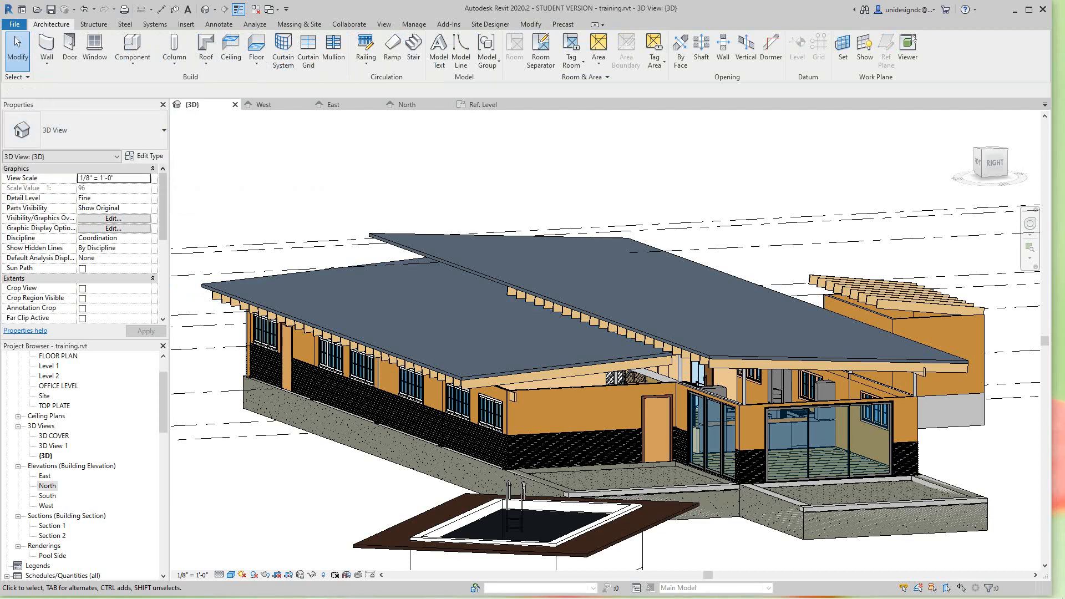
{"action": "left_click", "coordinate": [285, 284]}
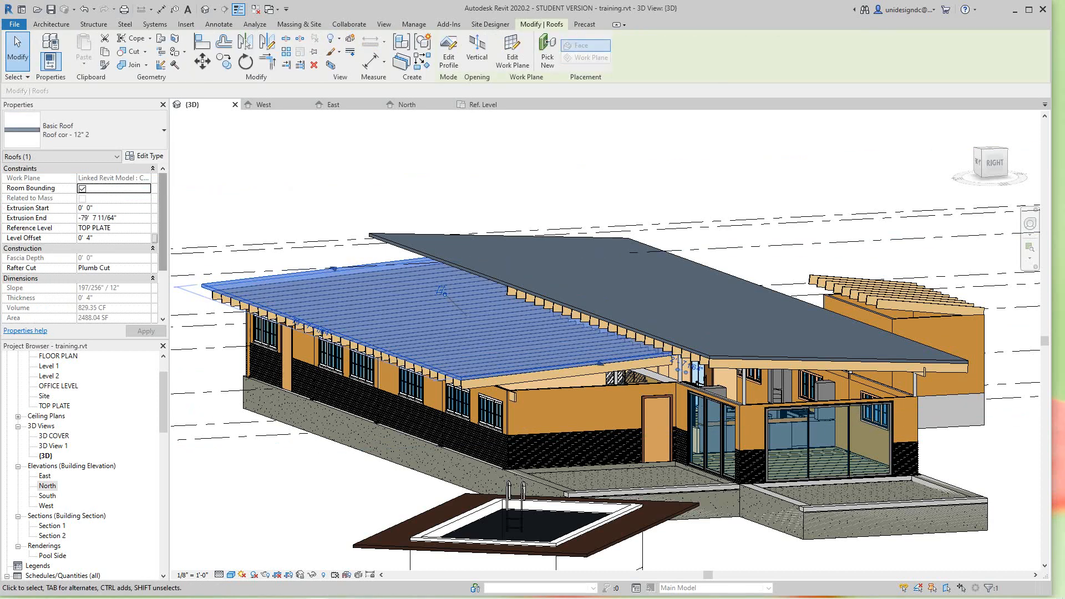
{"action": "scroll", "coordinate": [83, 244], "scroll_direction": "down", "scroll_amount": 3}
{"action": "scroll", "coordinate": [83, 244], "scroll_direction": "up", "scroll_amount": 2}
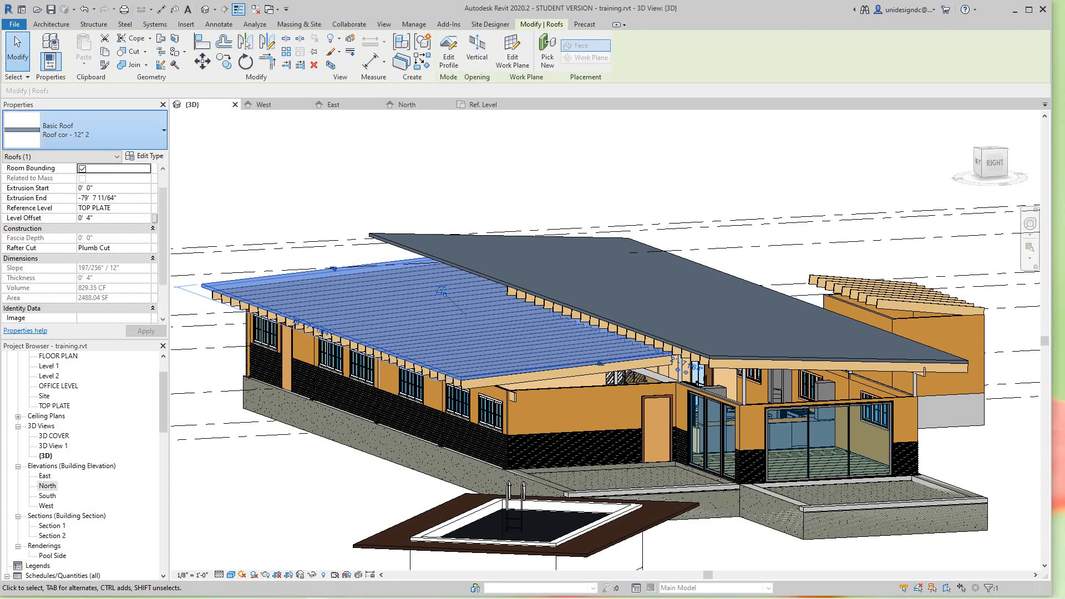
{"action": "left_click", "coordinate": [159, 131]}
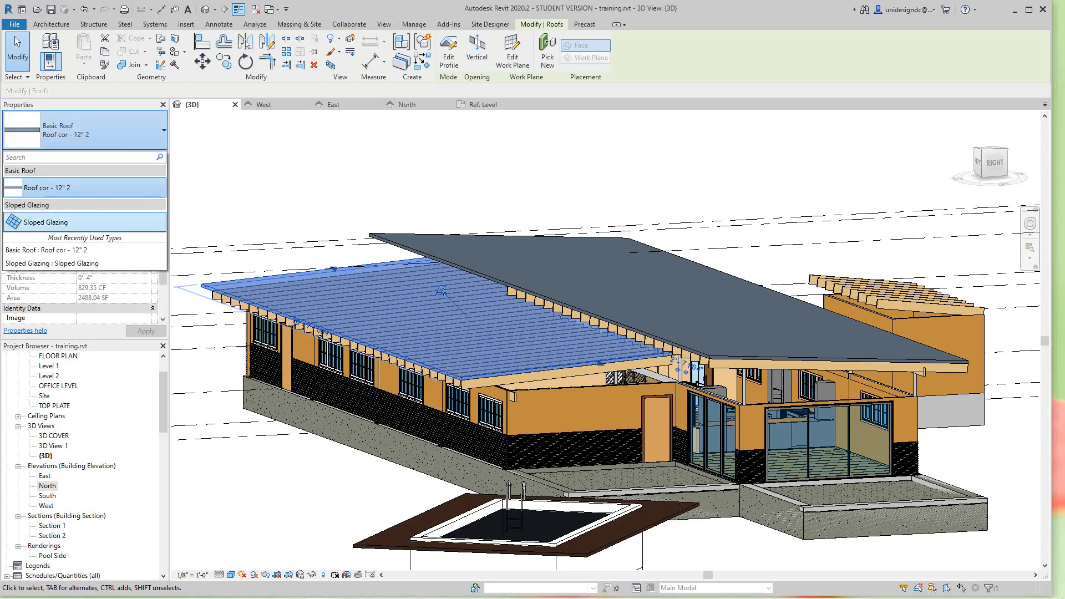
{"action": "left_click", "coordinate": [61, 220]}
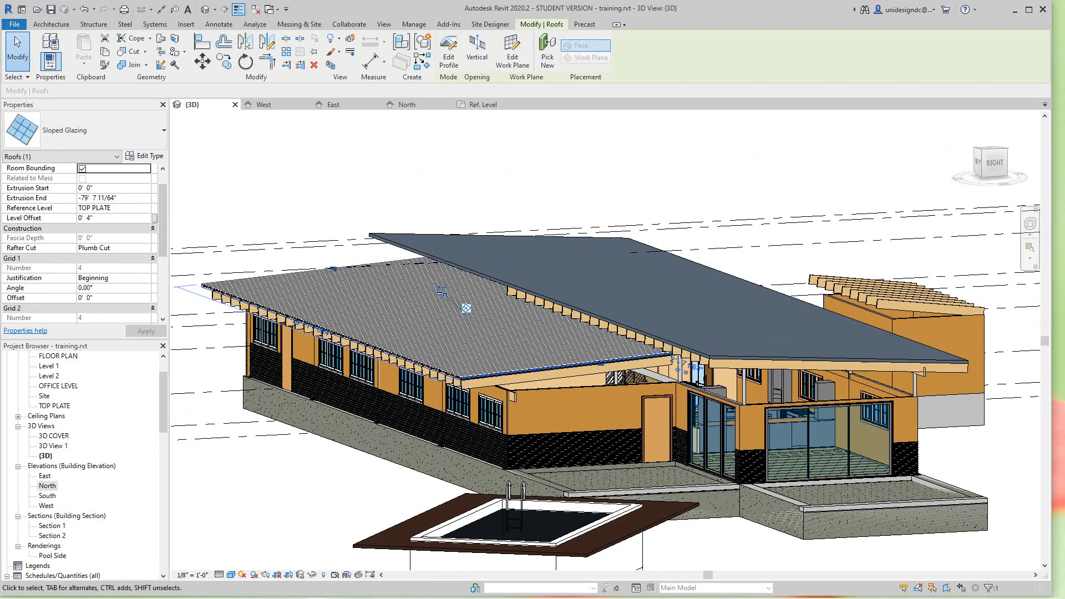
- Review the Sloped Glazing type's grid layout, spacing and mullion settings
{"action": "left_click", "coordinate": [144, 156]}
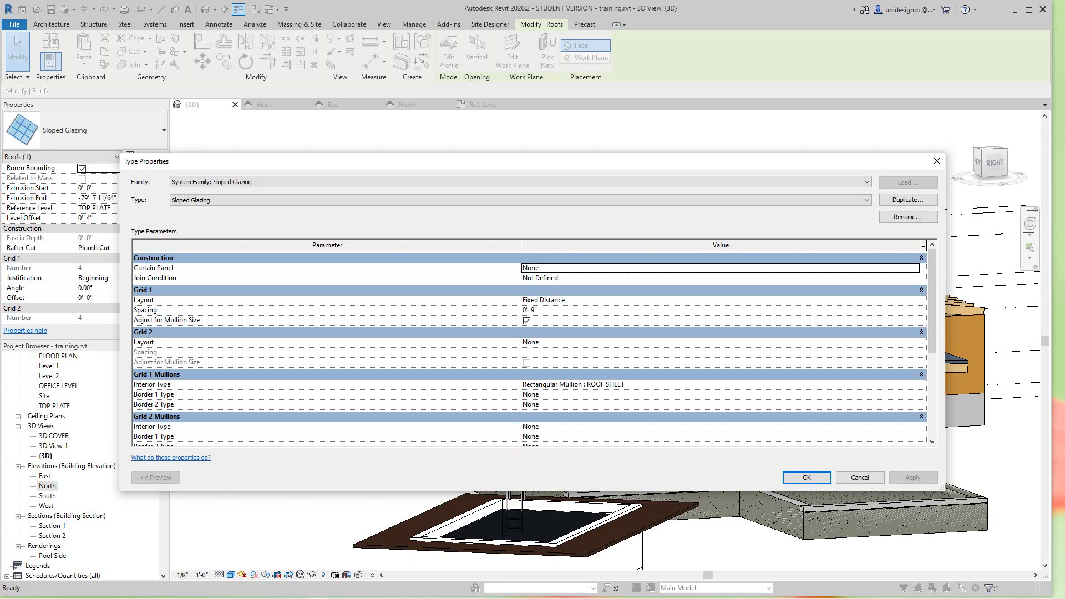
{"action": "scroll", "coordinate": [528, 348], "scroll_direction": "down", "scroll_amount": 3}
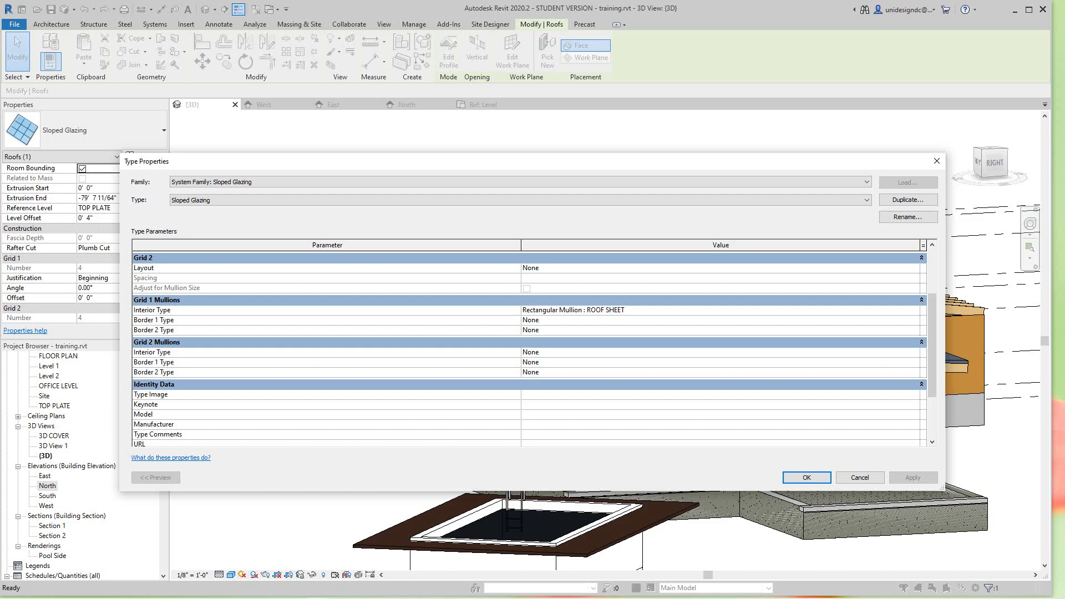
{"action": "scroll", "coordinate": [529, 347], "scroll_direction": "up", "scroll_amount": 3}
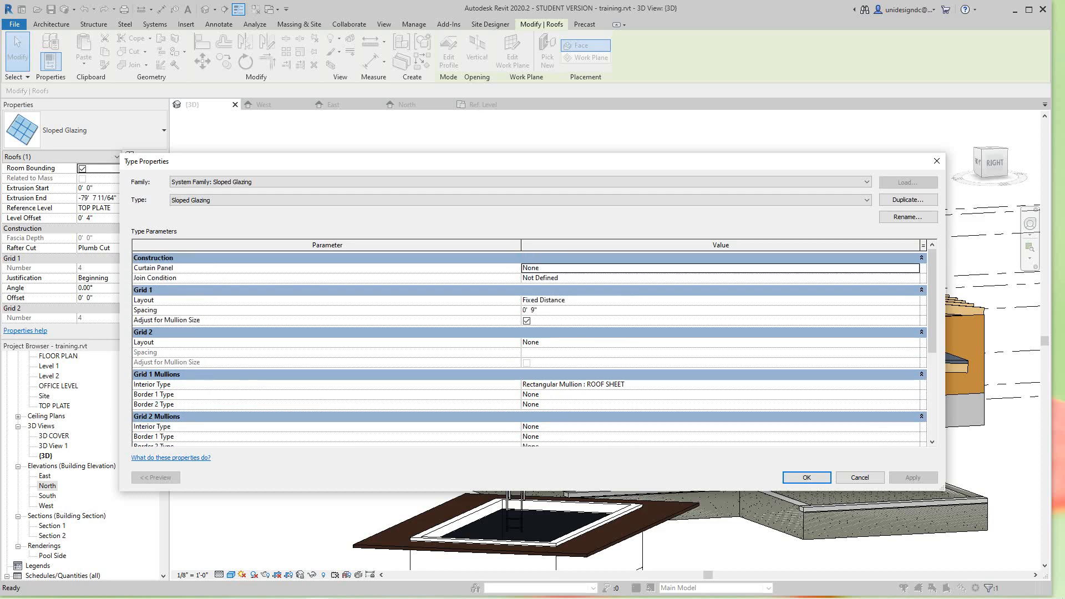
{"action": "left_click", "coordinate": [915, 300]}
{"action": "left_click", "coordinate": [914, 300]}
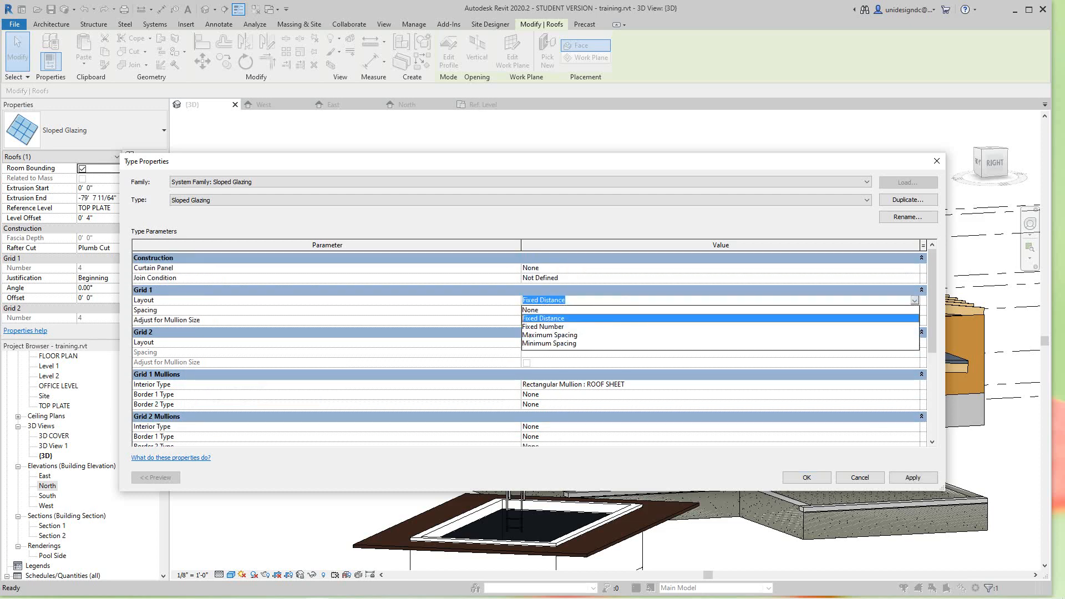
{"action": "left_click", "coordinate": [914, 300]}
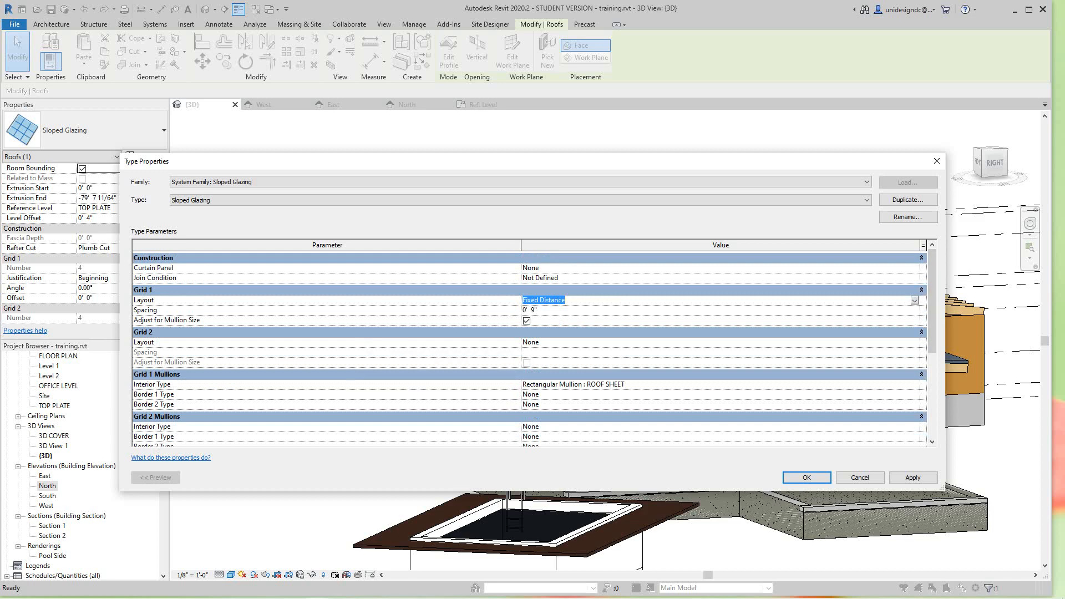
{"action": "scroll", "coordinate": [720, 347], "scroll_direction": "down", "scroll_amount": 6}
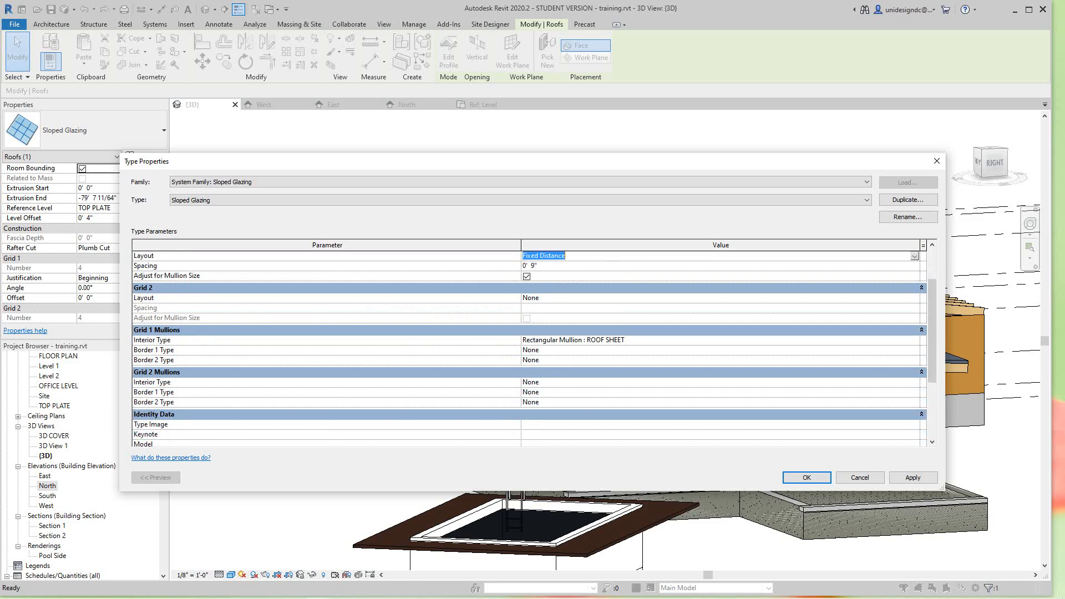
{"action": "scroll", "coordinate": [720, 346], "scroll_direction": "up", "scroll_amount": 6}
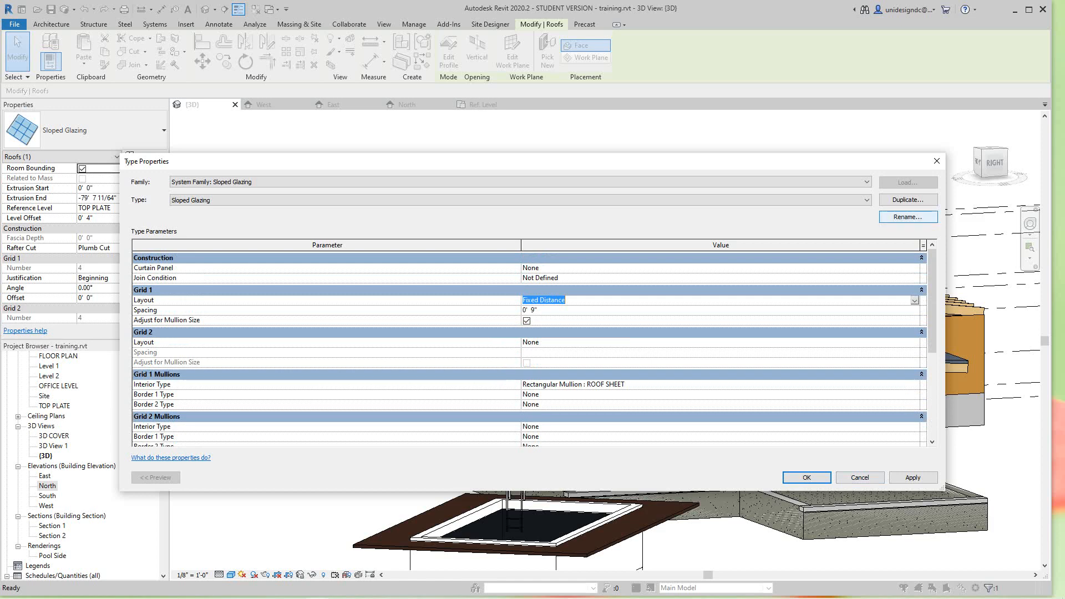
{"action": "left_click", "coordinate": [912, 478]}
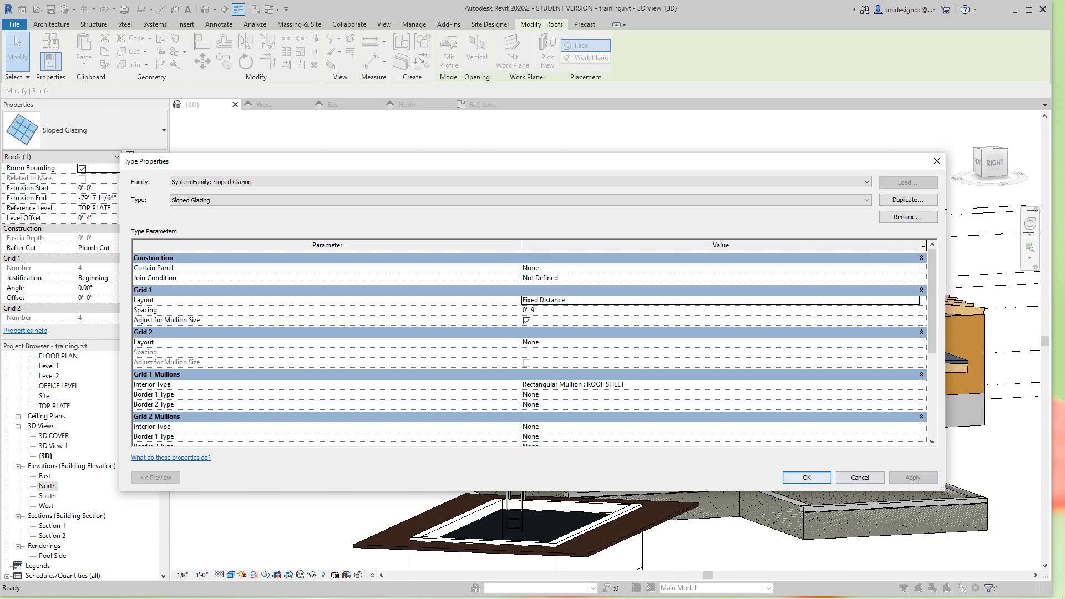
{"action": "scroll", "coordinate": [527, 348], "scroll_direction": "down", "scroll_amount": 2}
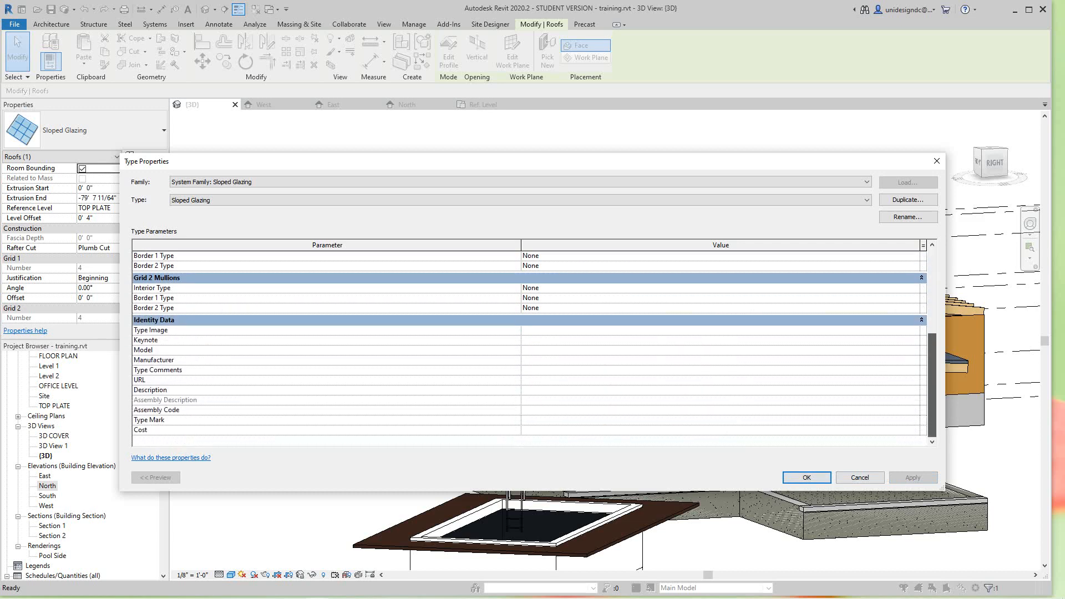
{"action": "key", "text": "Escape"}
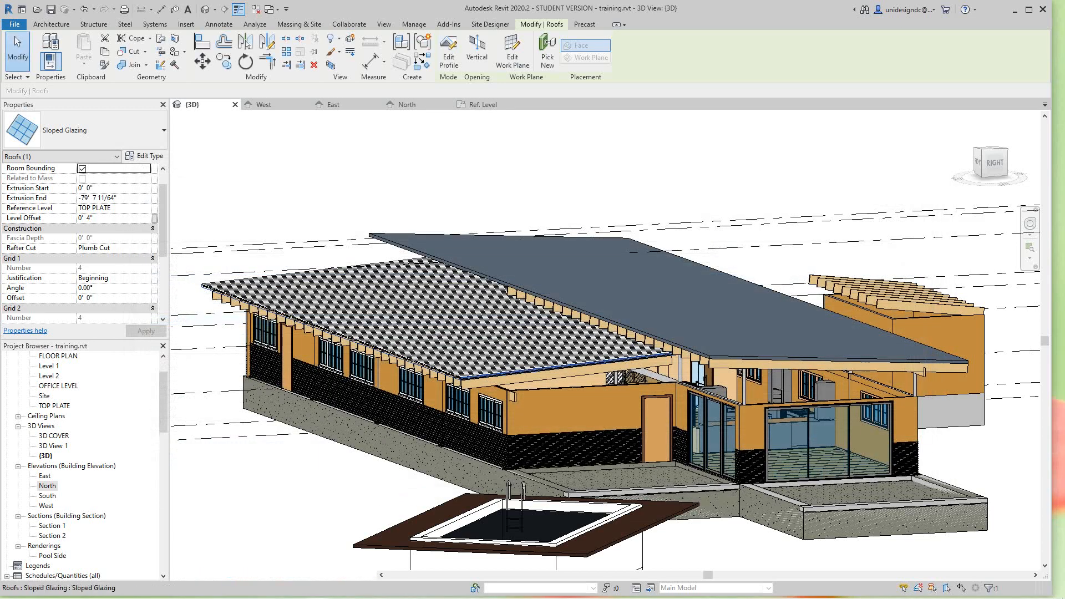
{"action": "key", "text": "Escape"}
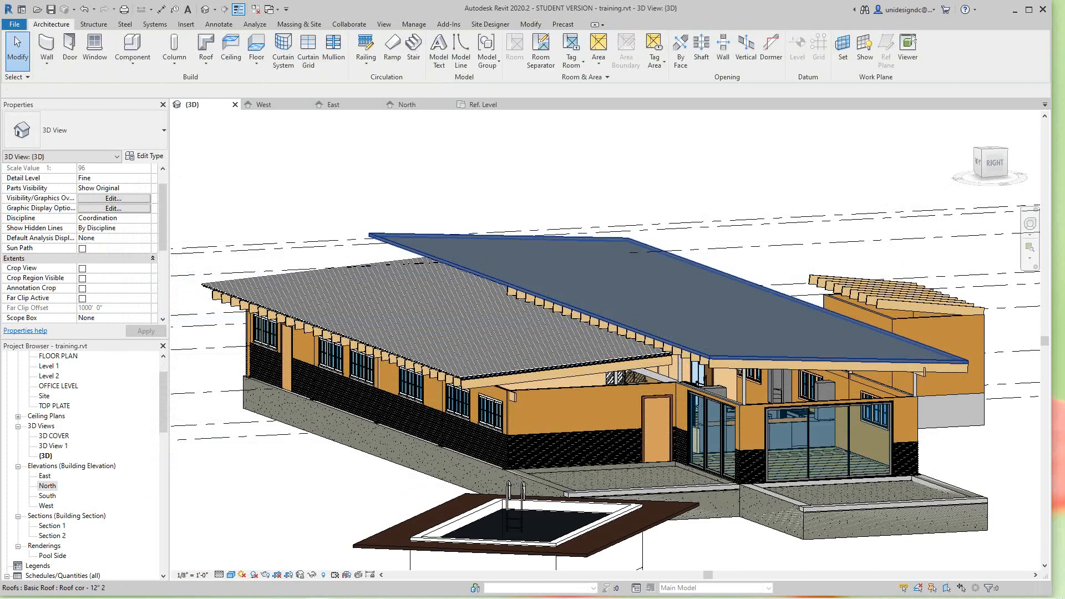
- Change the main building's upper roof to the Sloped Glazing type
{"action": "left_click", "coordinate": [643, 273]}
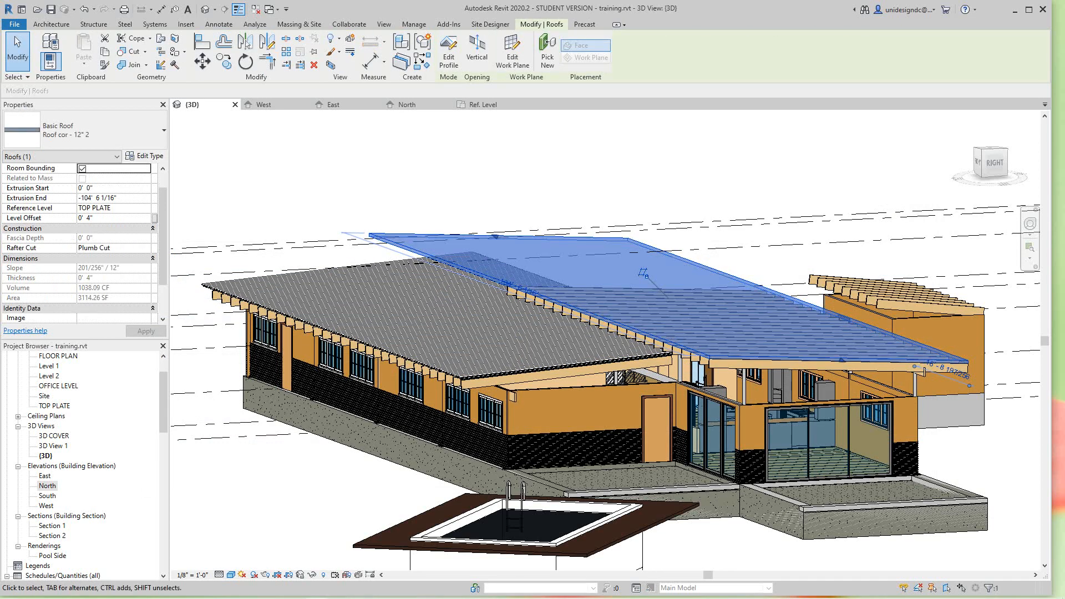
{"action": "key", "text": "Escape"}
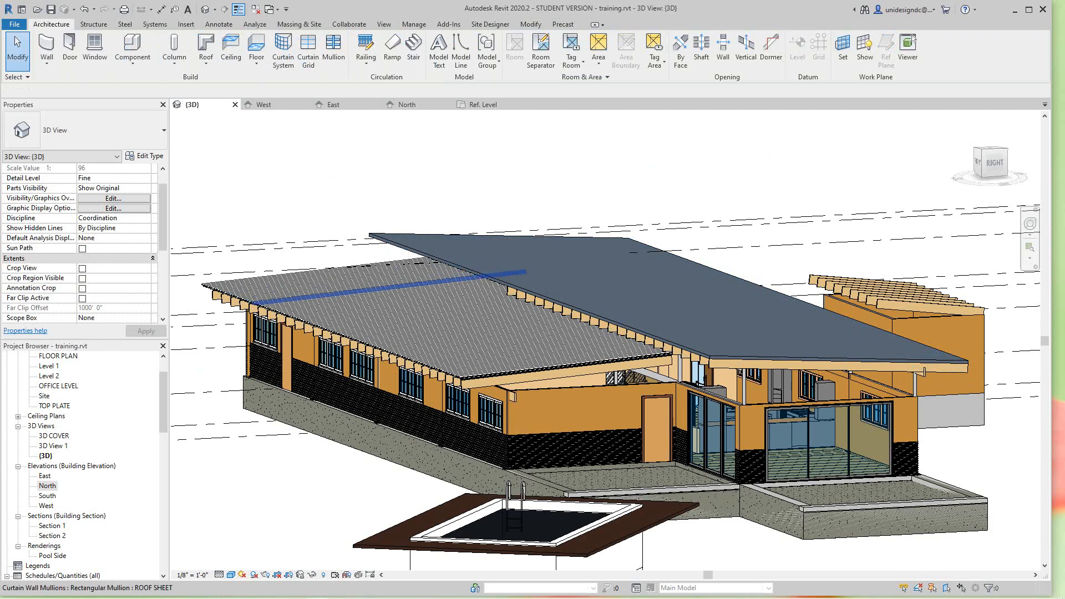
{"action": "left_click", "coordinate": [643, 273]}
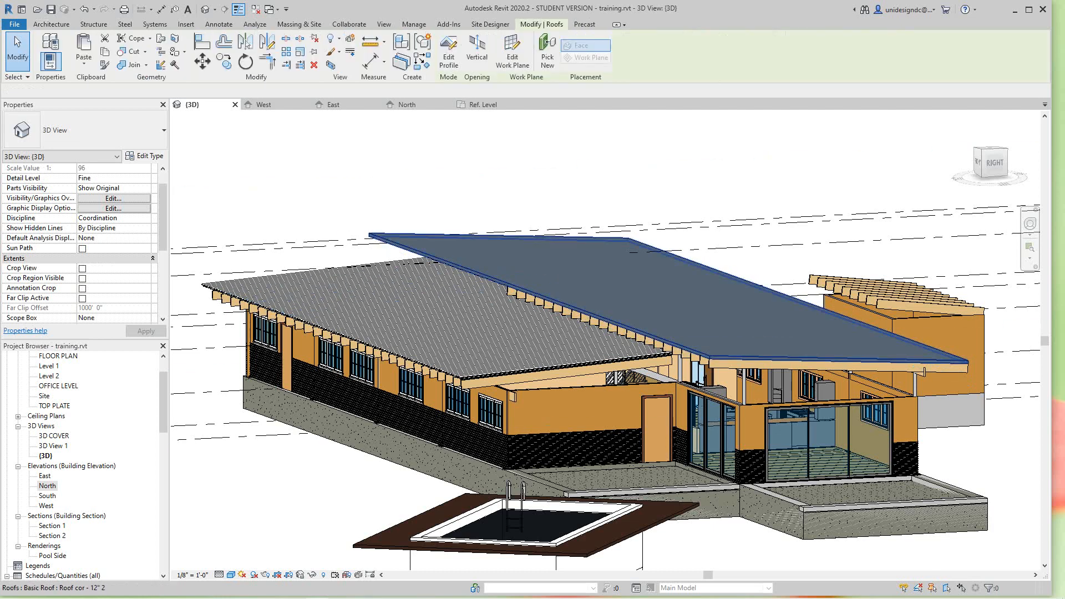
{"action": "left_click", "coordinate": [161, 132]}
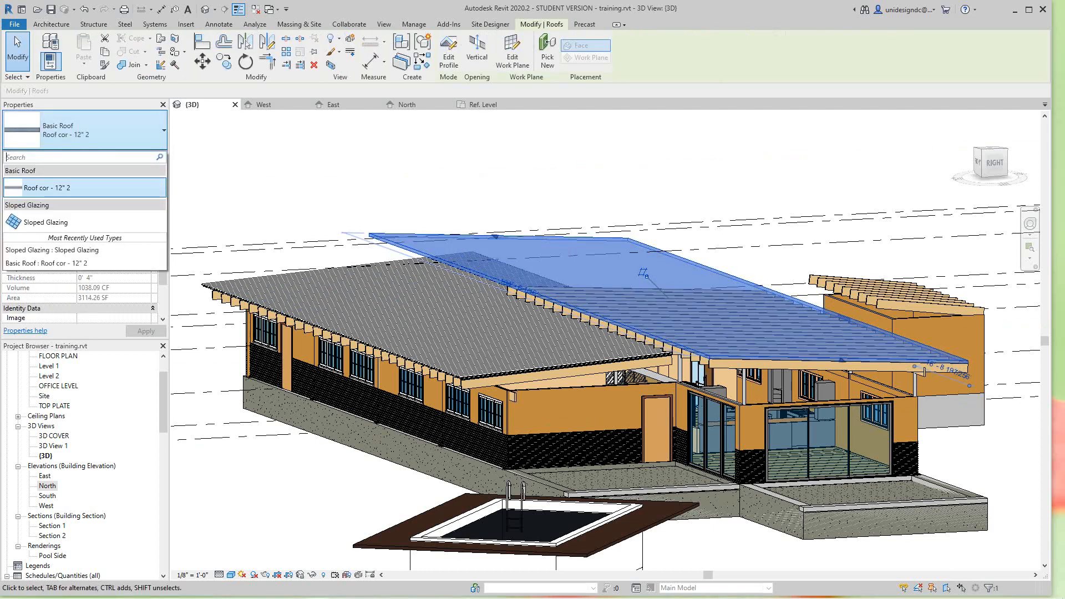
{"action": "key", "text": "Escape"}
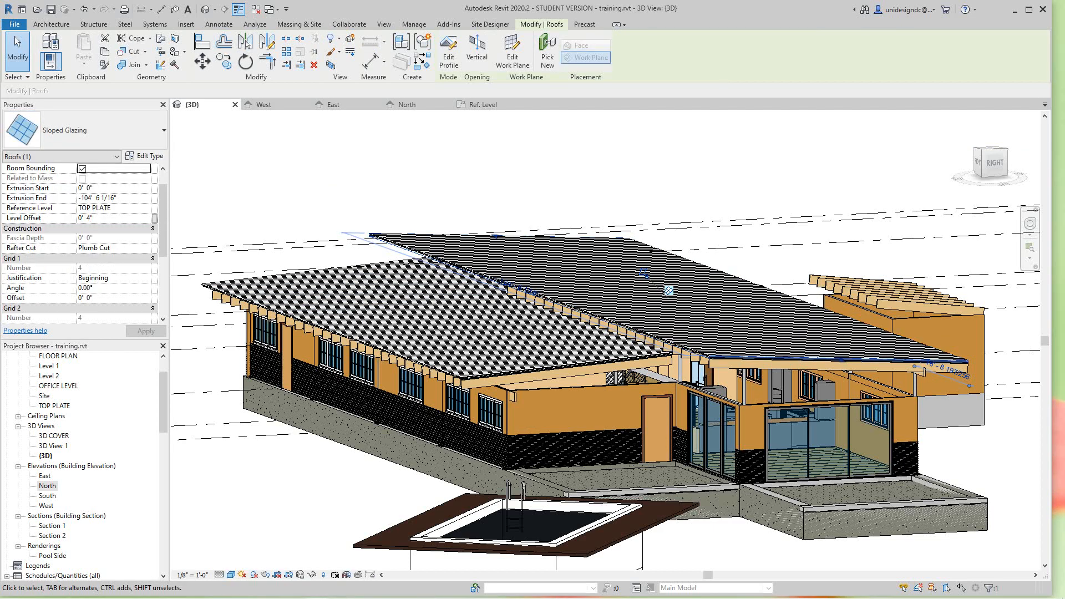
- Raise the upper sloped glazing roof slightly above its rafters by increasing its Level Offset
{"action": "scroll", "coordinate": [705, 269], "scroll_direction": "down", "scroll_amount": 2}
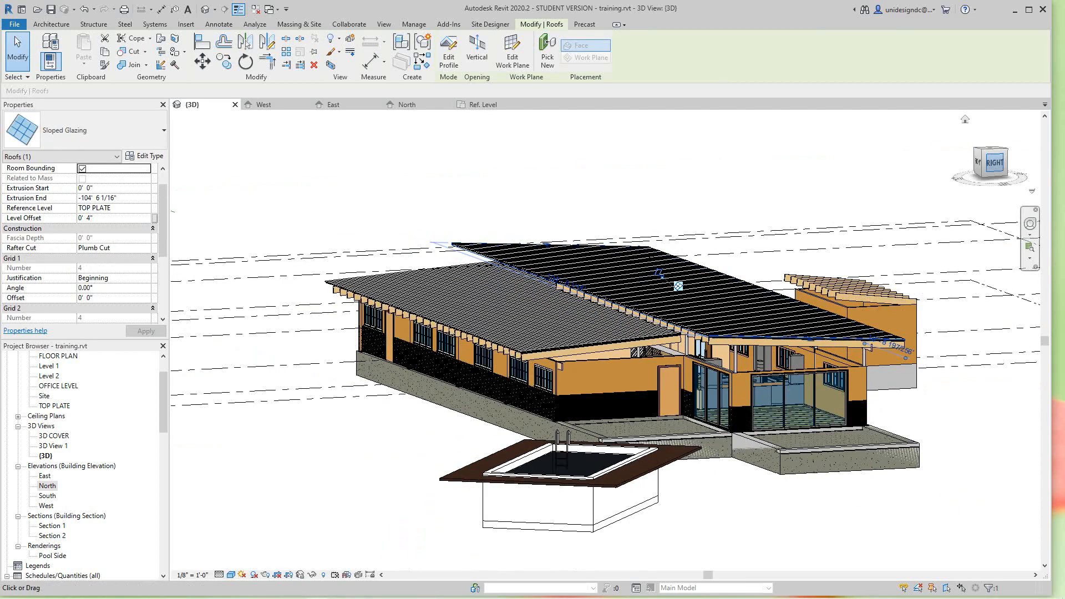
{"action": "left_click", "coordinate": [994, 163]}
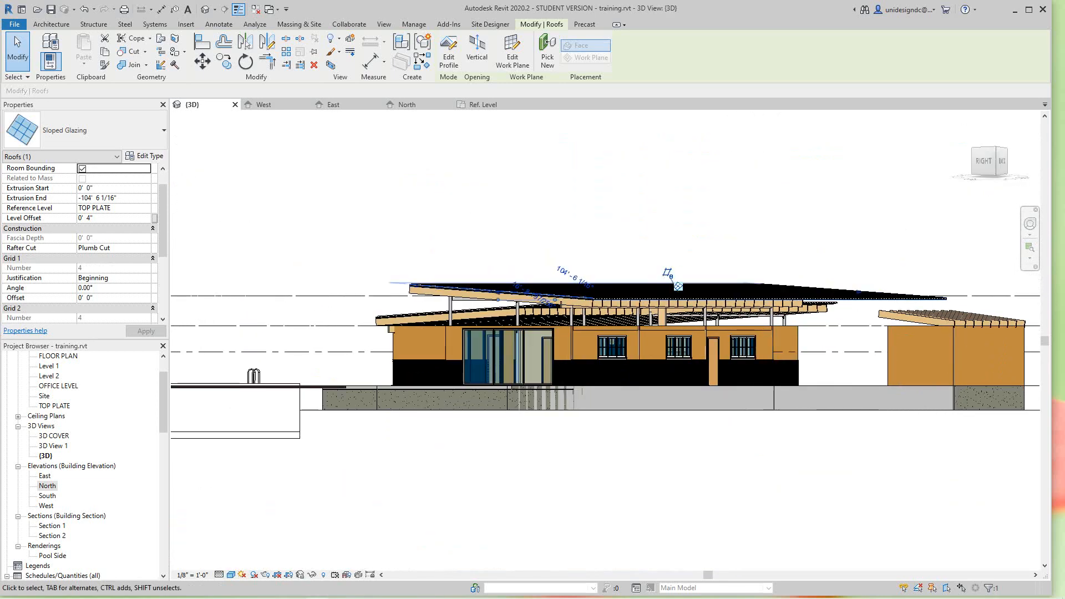
{"action": "scroll", "coordinate": [565, 296], "scroll_direction": "up", "scroll_amount": 5}
{"action": "key", "text": "Escape"}
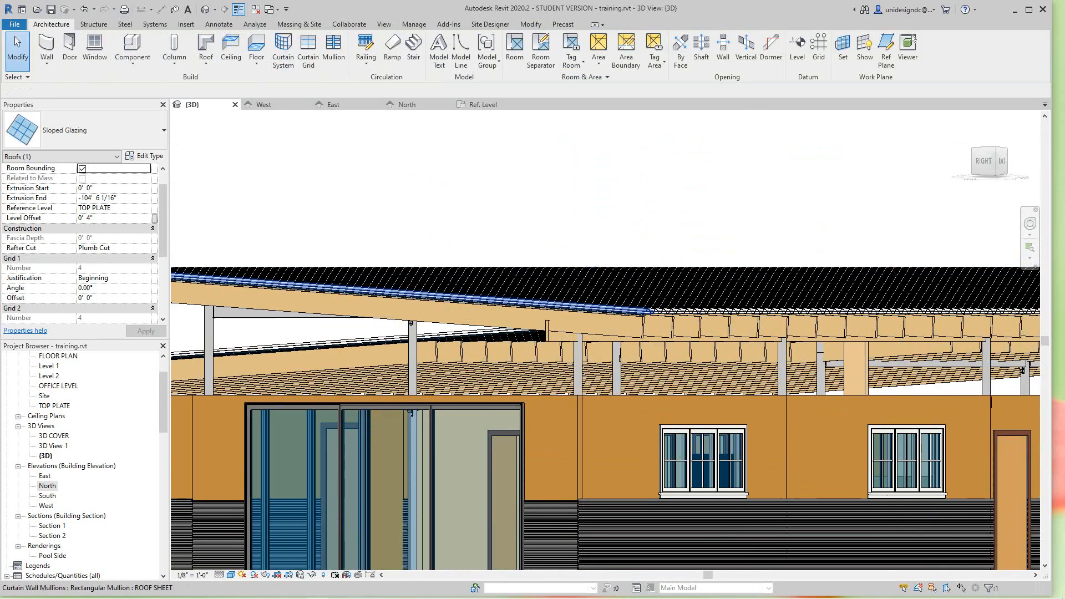
{"action": "left_click", "coordinate": [566, 305]}
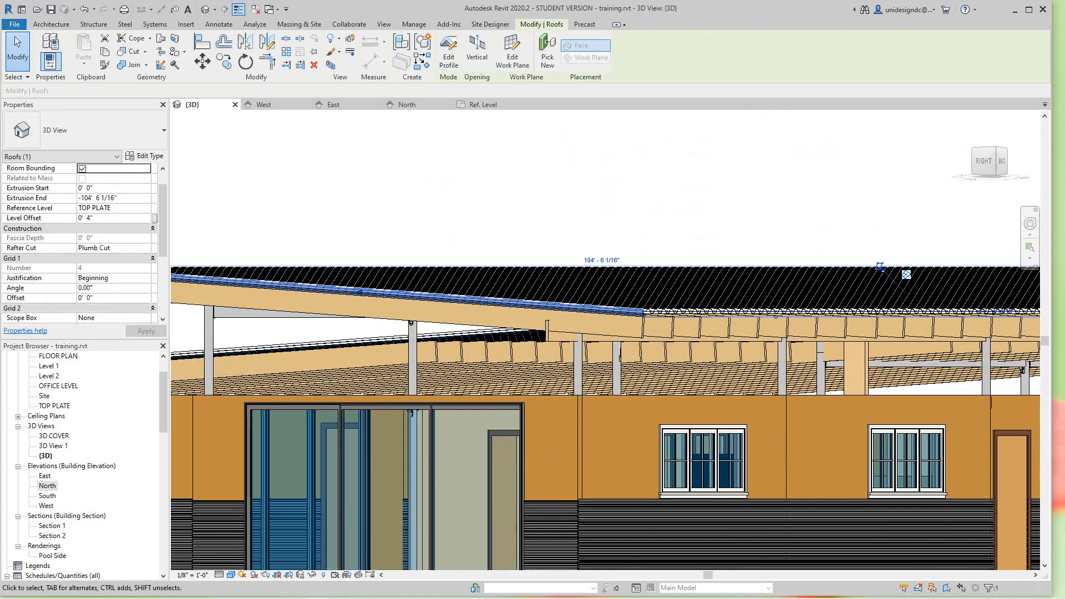
{"action": "left_click", "coordinate": [89, 217]}
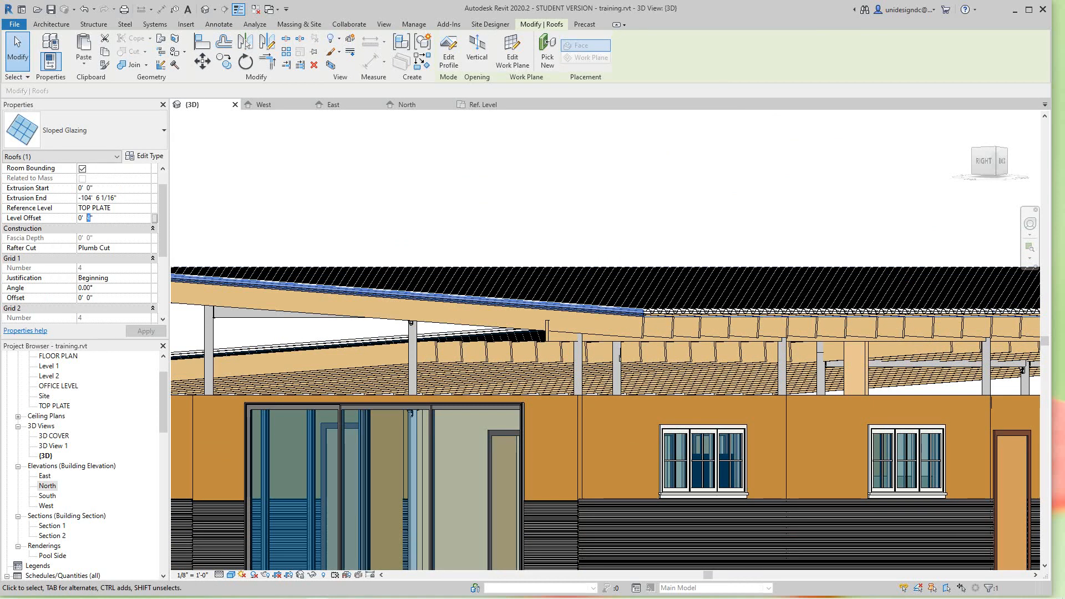
{"action": "key", "text": "Escape"}
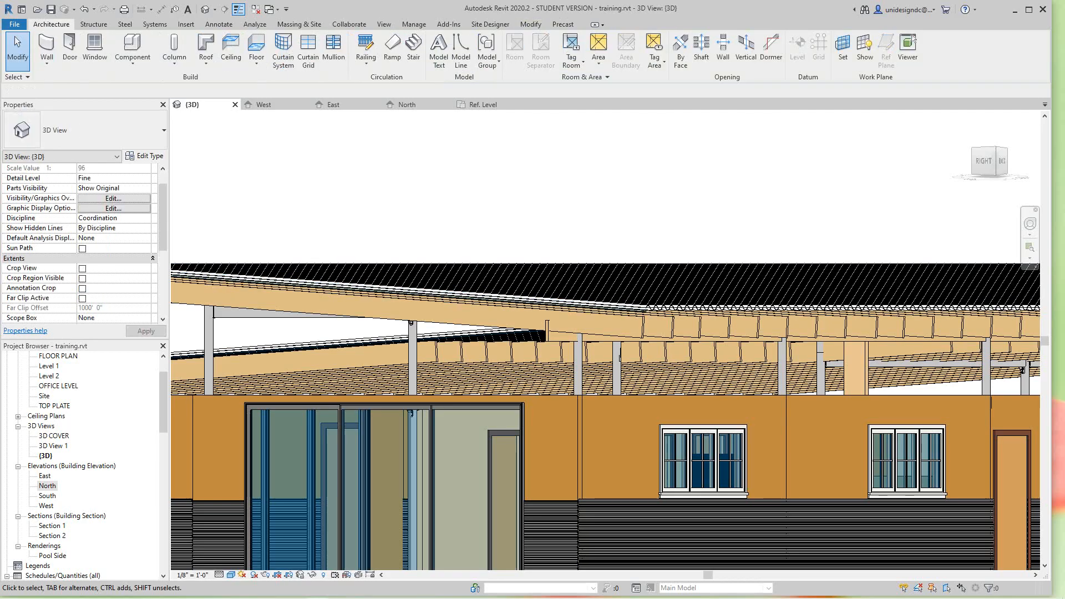
- Set the Level Offset of the main building's lower sloped glazing roof to 0' 6"
{"action": "scroll", "coordinate": [265, 192], "scroll_direction": "down", "scroll_amount": 3}
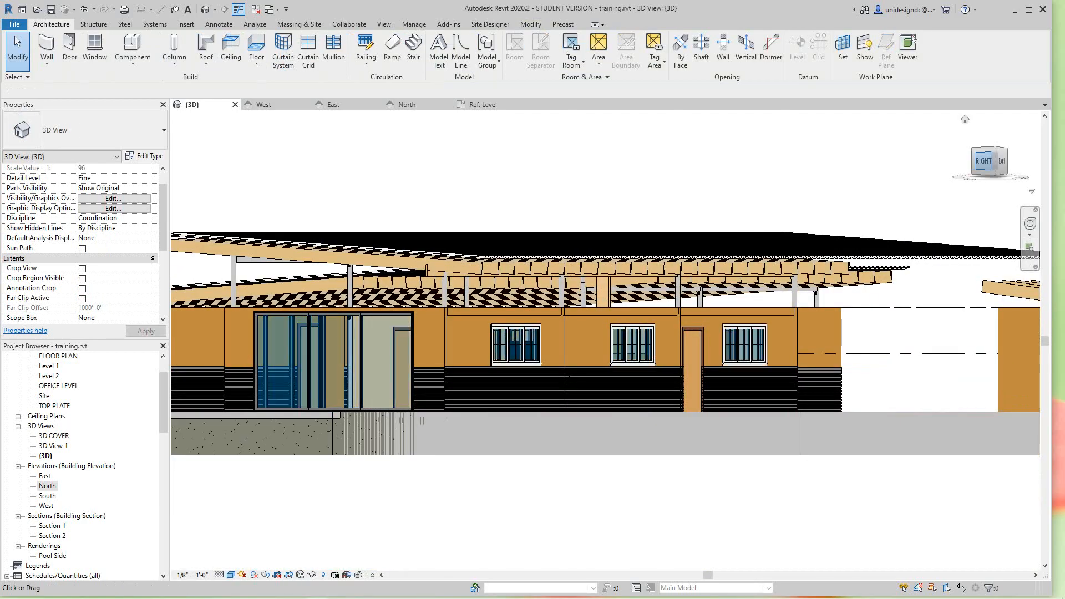
{"action": "middle_click_drag", "start_coordinate": [555, 388], "coordinate": [577, 455], "text": "shift"}
{"action": "middle_click_drag", "start_coordinate": [216, 244], "coordinate": [318, 161], "text": "shift"}
{"action": "scroll", "coordinate": [319, 177], "scroll_direction": "up", "scroll_amount": 5}
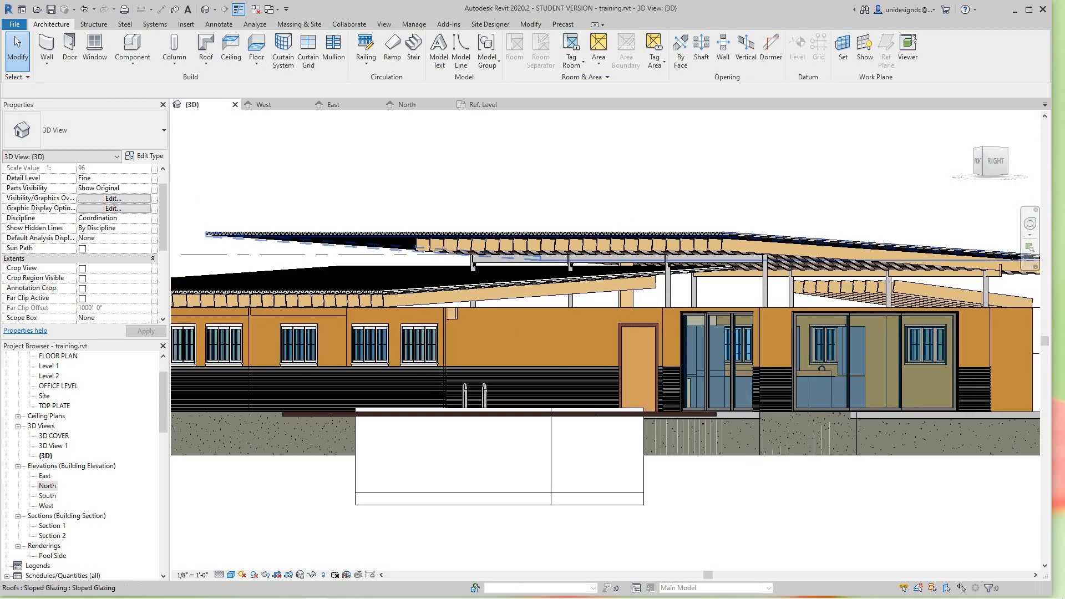
{"action": "scroll", "coordinate": [372, 286], "scroll_direction": "up", "scroll_amount": 2}
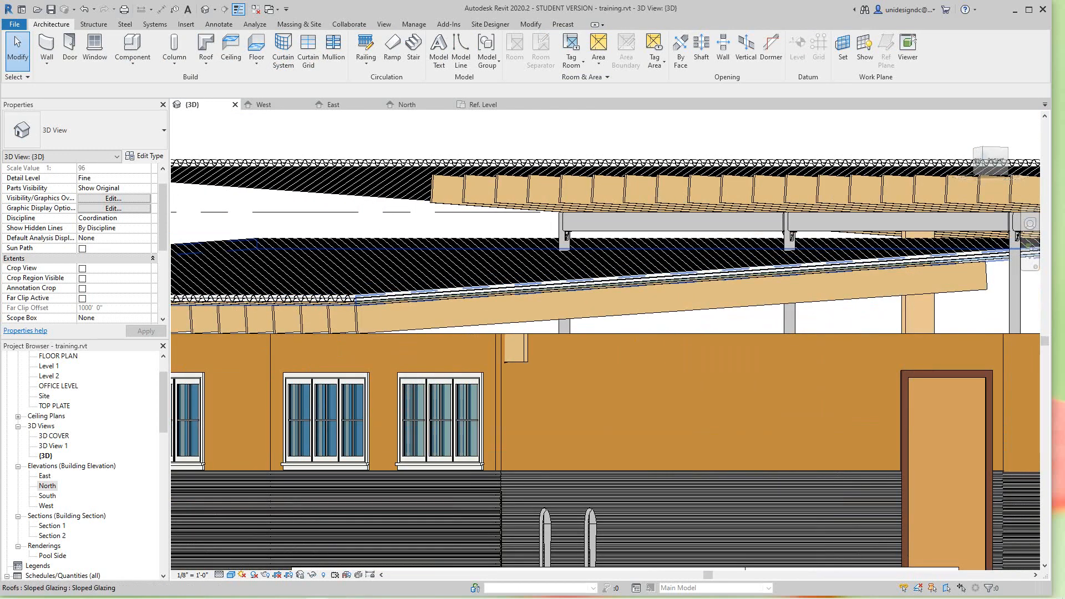
{"action": "left_click", "coordinate": [372, 286]}
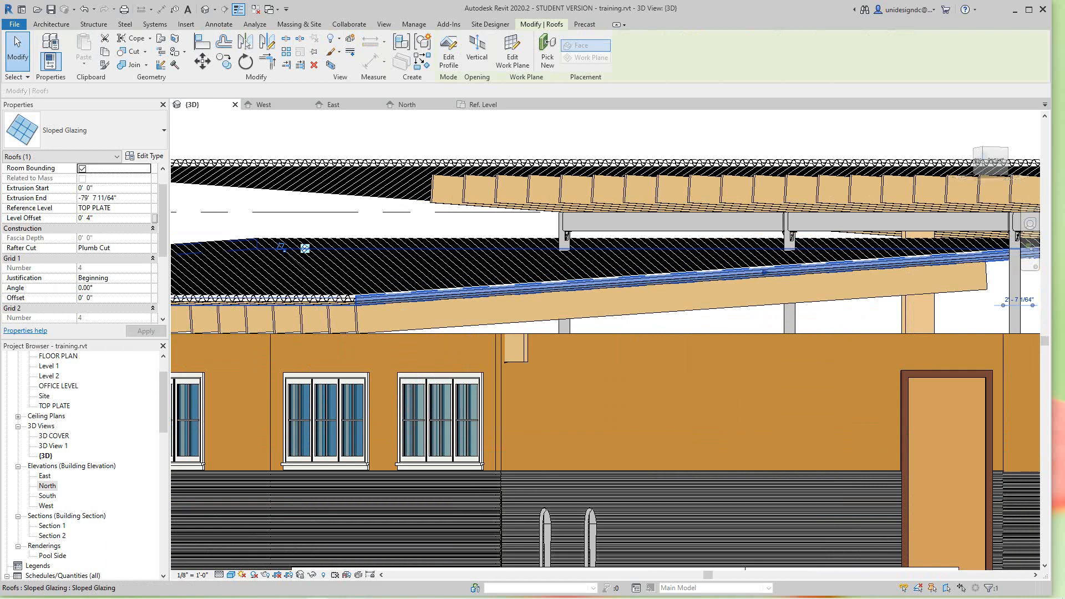
{"action": "left_click", "coordinate": [87, 217]}
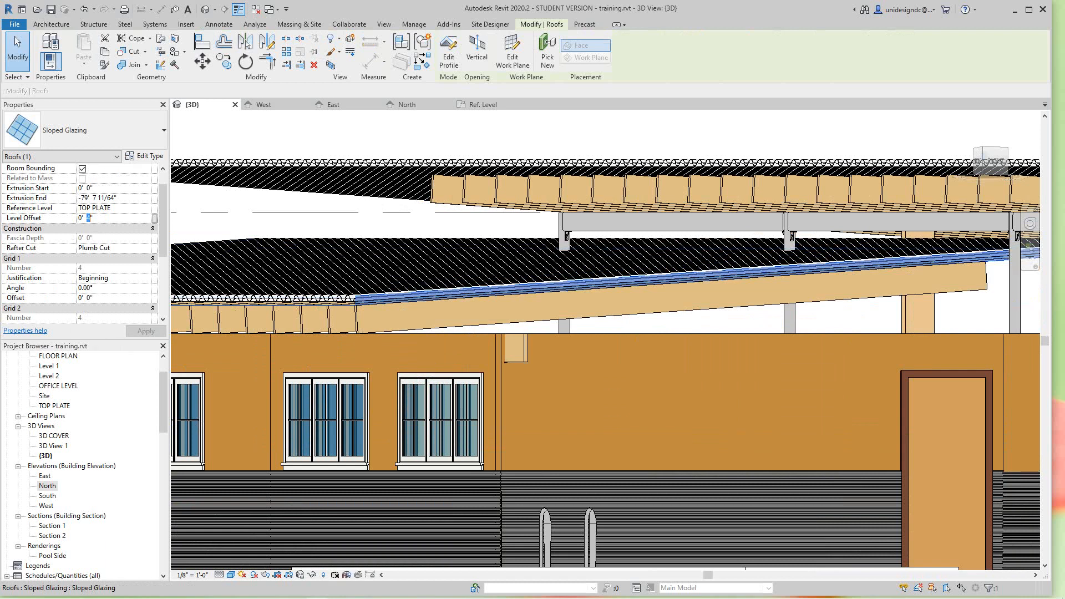
{"action": "left_click", "coordinate": [389, 225]}
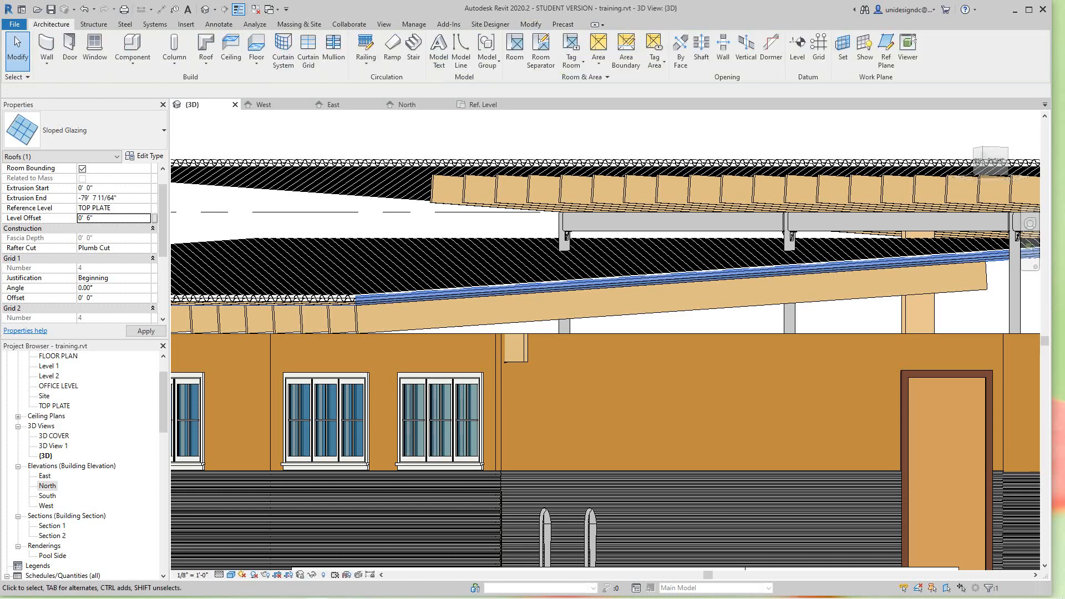
- Examine from the right-side 3D view how both sloped glazing roofs sit above their rafters
{"action": "scroll", "coordinate": [633, 280], "scroll_direction": "down", "scroll_amount": 1}
{"action": "scroll", "coordinate": [645, 299], "scroll_direction": "down", "scroll_amount": 2}
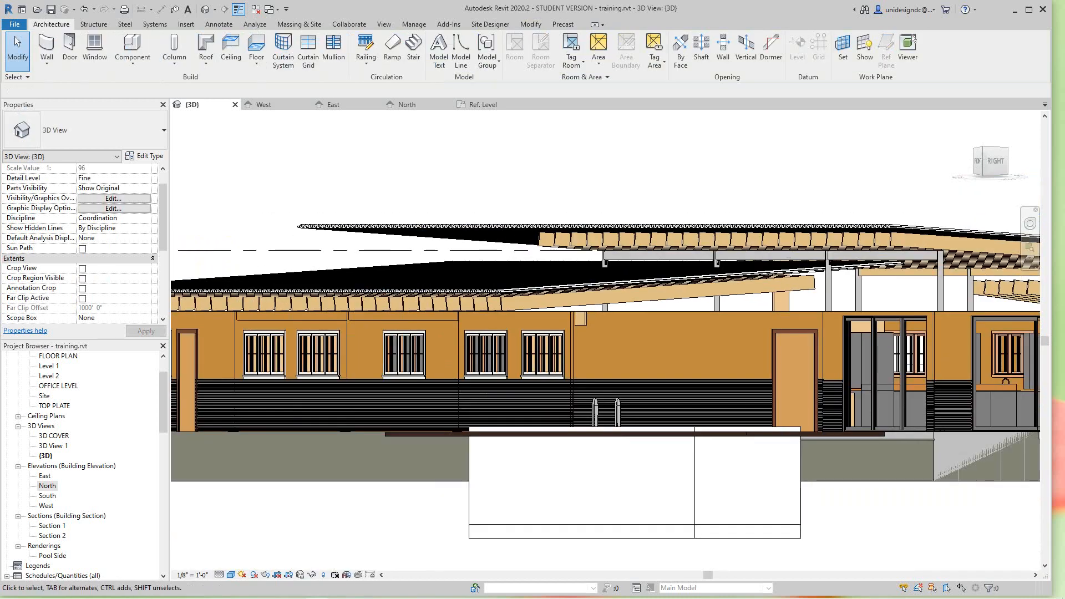
{"action": "left_click", "coordinate": [995, 161]}
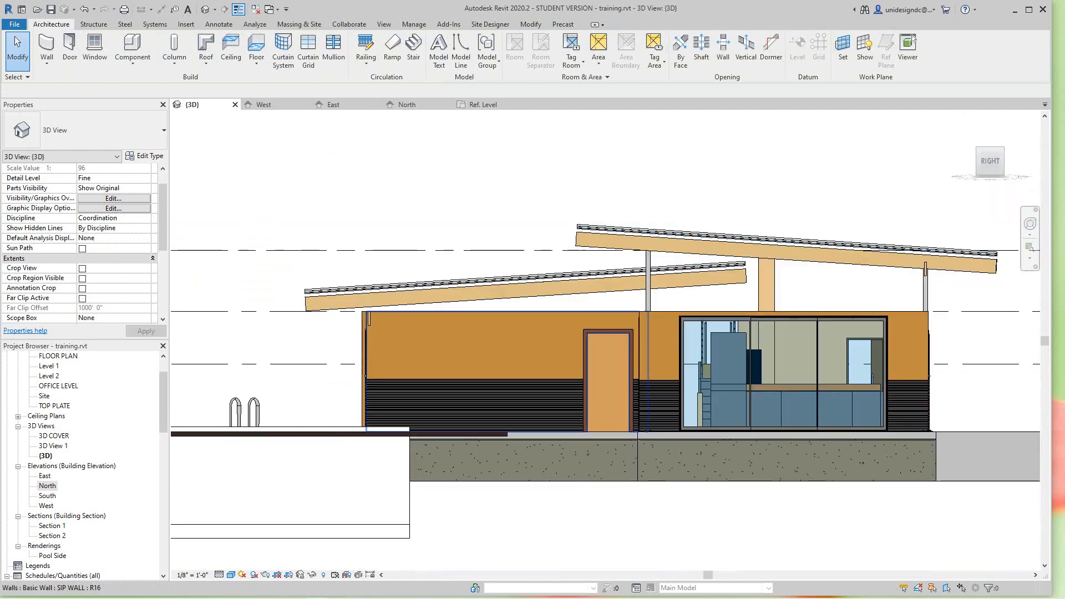
{"action": "scroll", "coordinate": [474, 318], "scroll_direction": "up", "scroll_amount": 5}
{"action": "scroll", "coordinate": [836, 357], "scroll_direction": "down", "scroll_amount": 3}
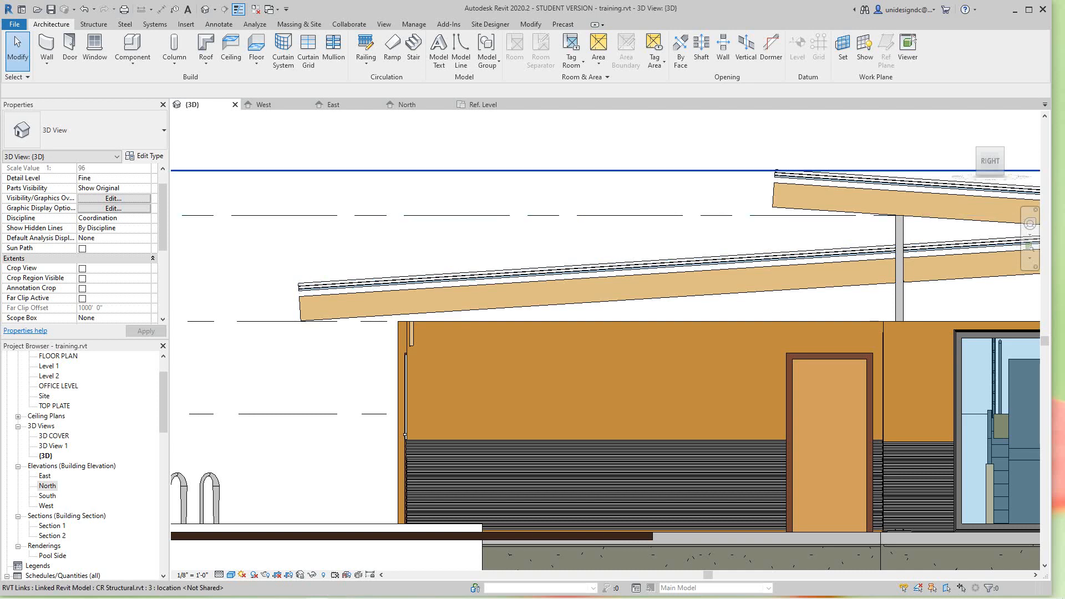
{"action": "scroll", "coordinate": [611, 250], "scroll_direction": "down", "scroll_amount": 1}
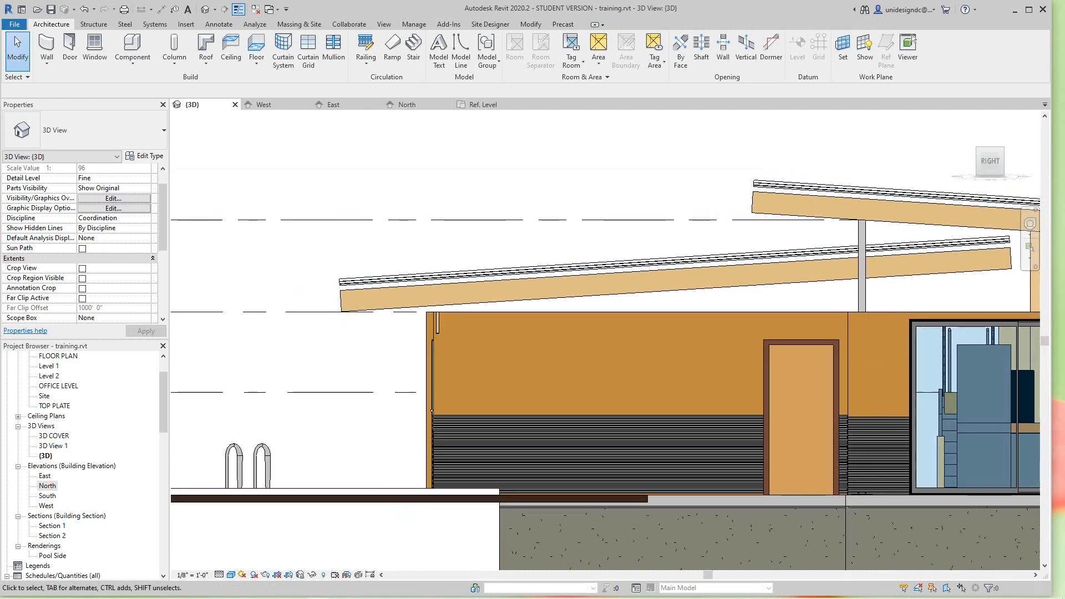
{"action": "scroll", "coordinate": [413, 227], "scroll_direction": "down", "scroll_amount": 1}
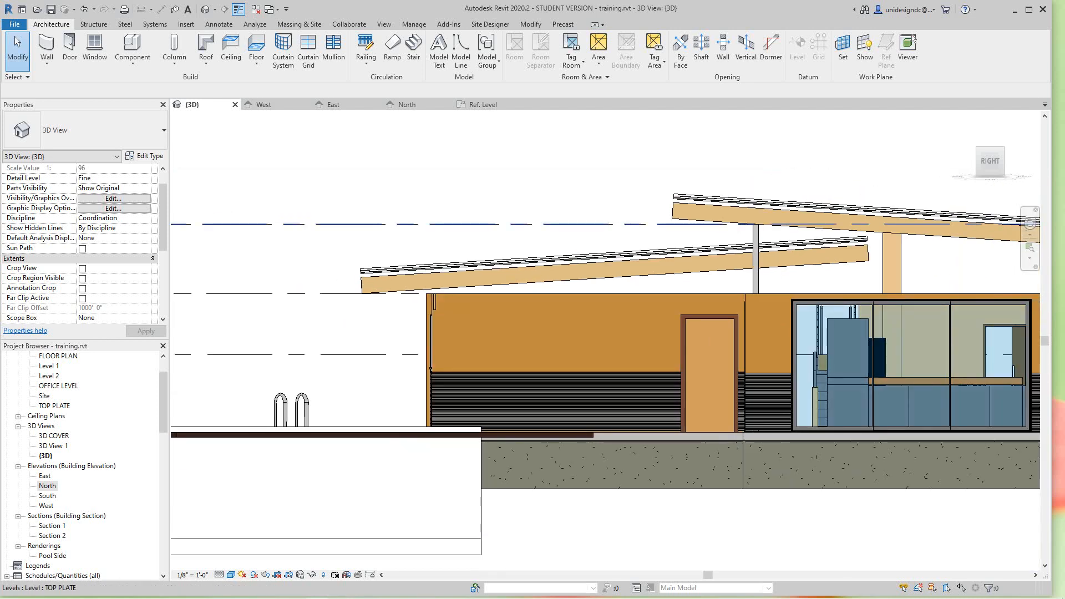
- In the North elevation, start a Roof by Extrusion on a picked plane, referenced to TOP PLATE with a 0' 0" offset
{"action": "double_click", "coordinate": [48, 485]}
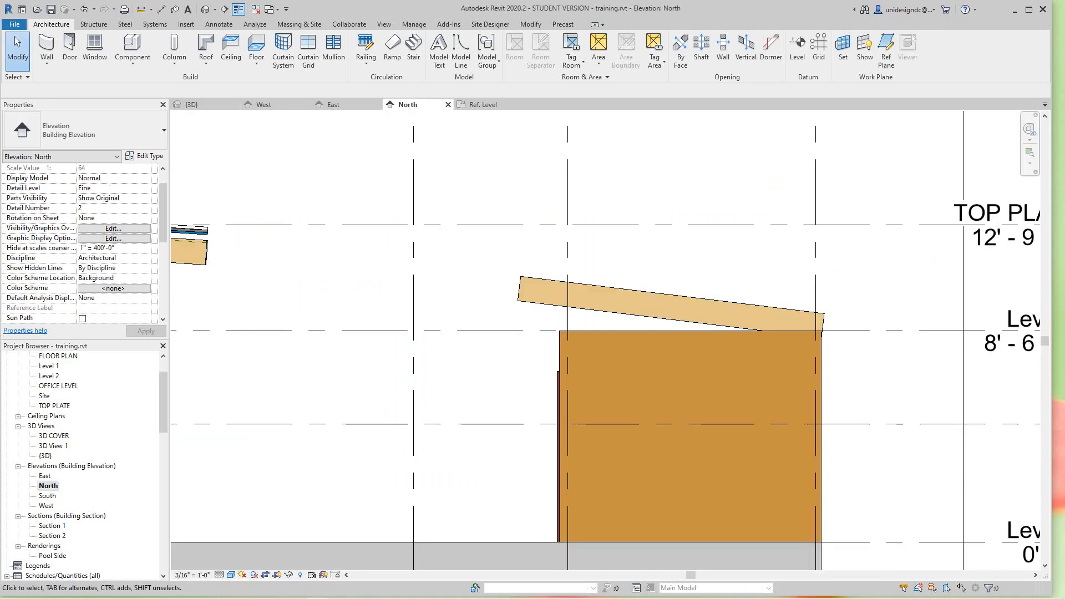
{"action": "scroll", "coordinate": [610, 344], "scroll_direction": "down", "scroll_amount": 3}
{"action": "middle_click_drag", "start_coordinate": [610, 344], "coordinate": [903, 409]}
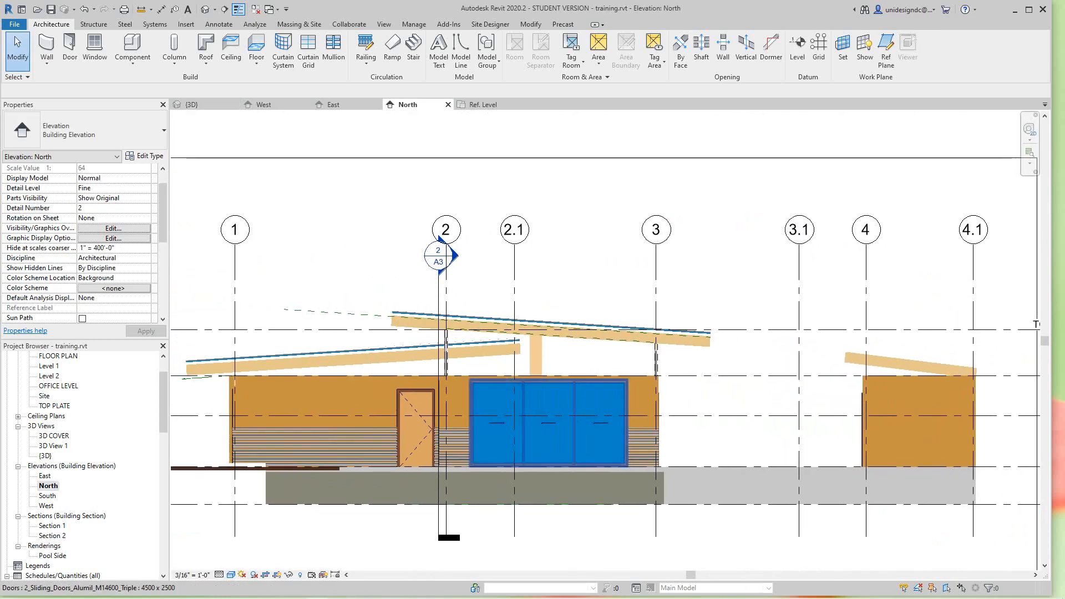
{"action": "scroll", "coordinate": [537, 266], "scroll_direction": "up", "scroll_amount": 4}
{"action": "middle_click_drag", "start_coordinate": [537, 267], "coordinate": [552, 267]}
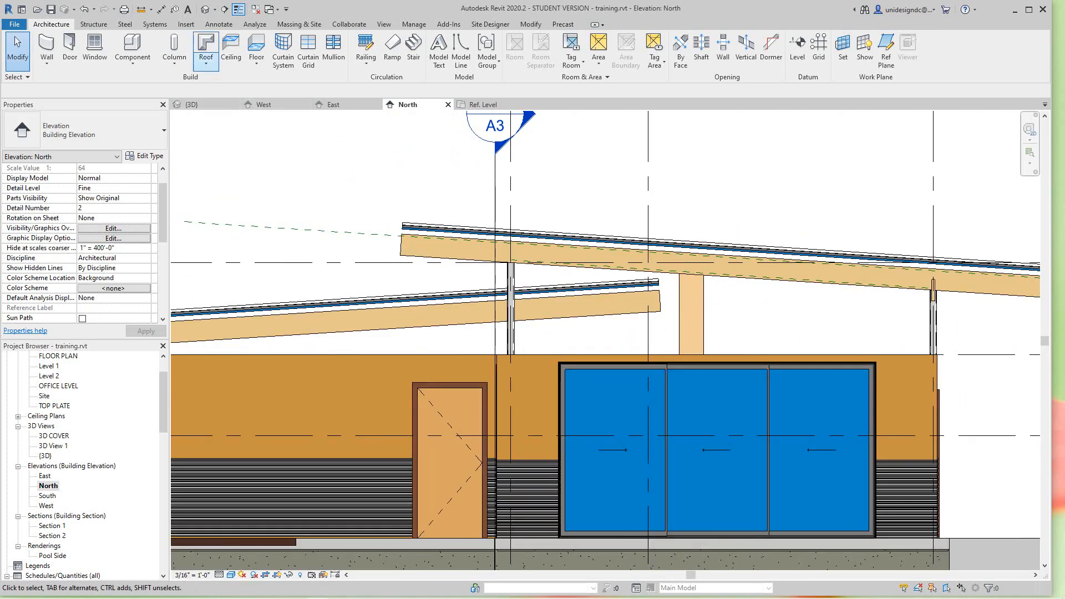
{"action": "left_click", "coordinate": [205, 61]}
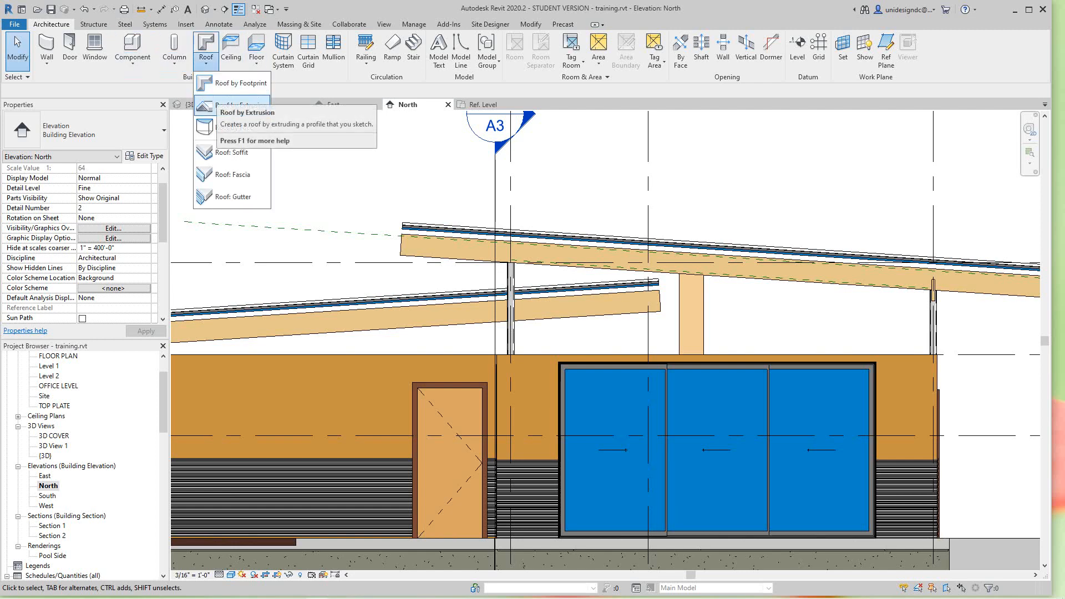
{"action": "left_click", "coordinate": [241, 104]}
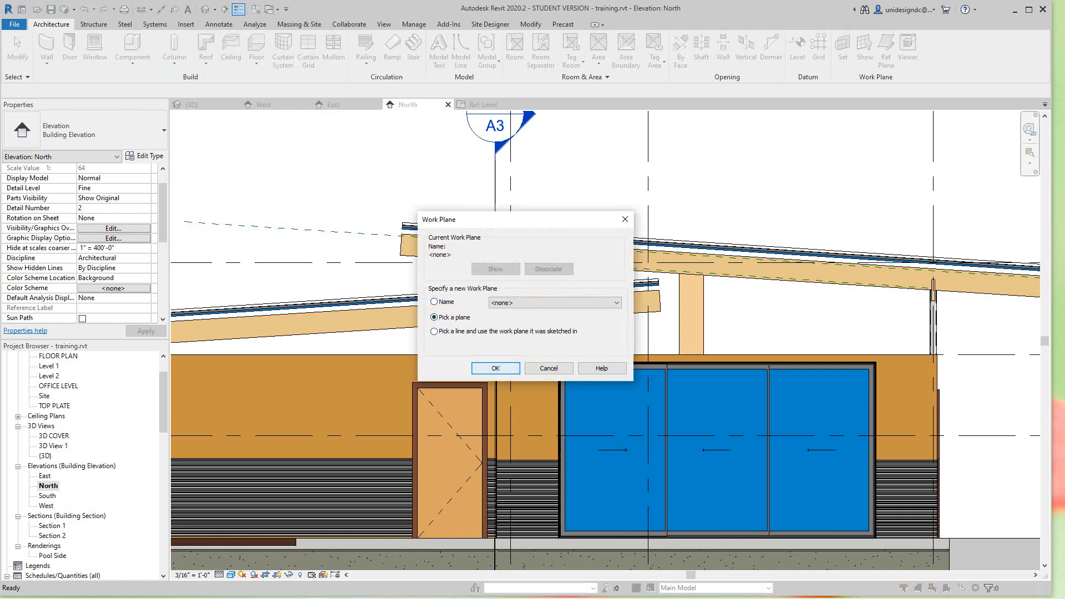
{"action": "left_click", "coordinate": [495, 369]}
{"action": "left_click", "coordinate": [482, 323]}
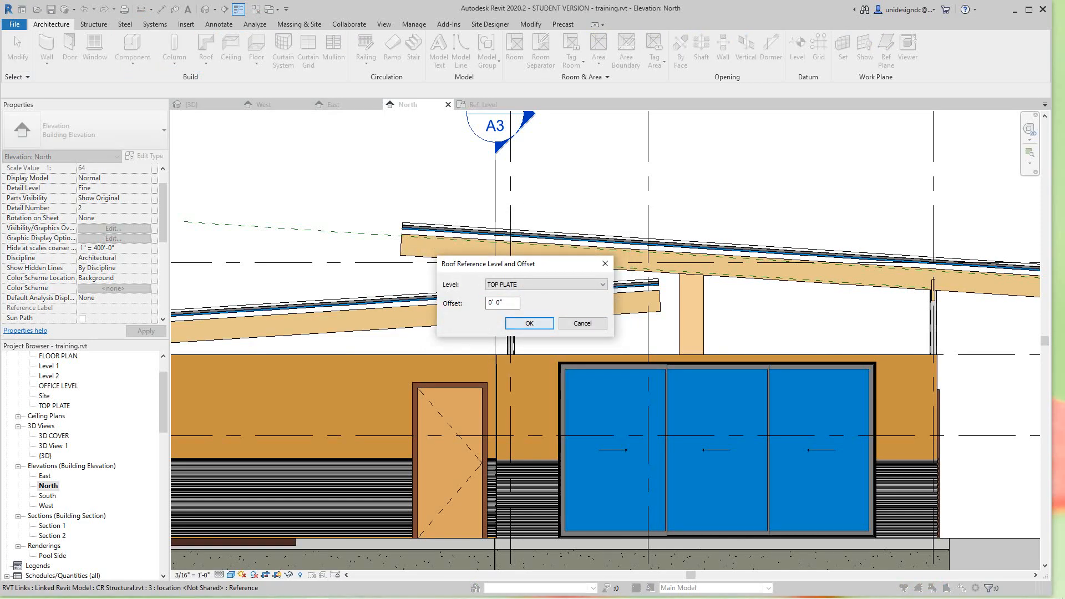
{"action": "left_click", "coordinate": [529, 323]}
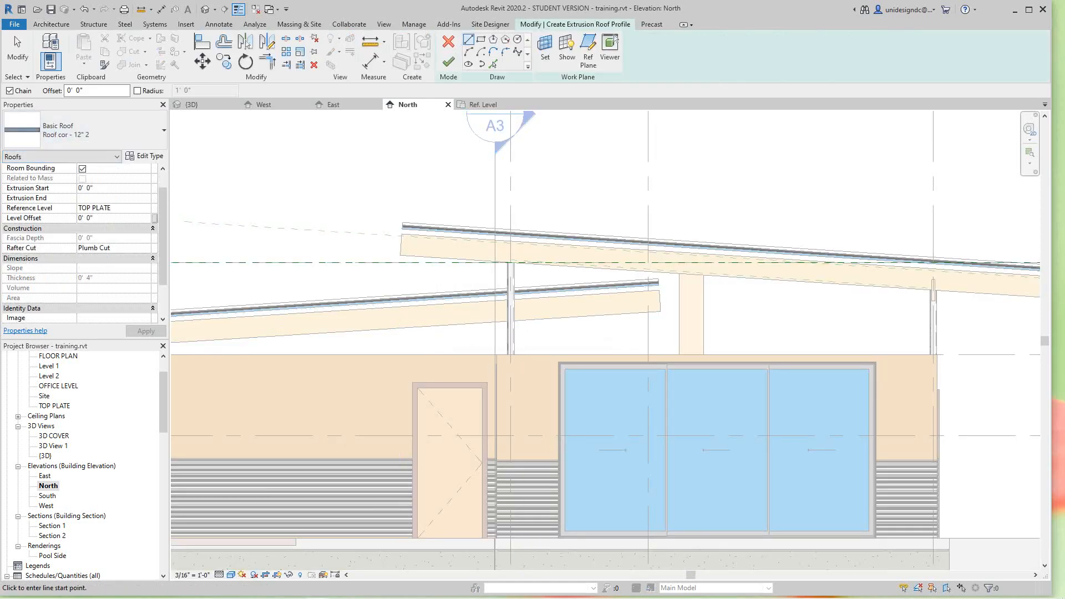
- Create the roof profile from the lower rafter's top edge, extend it to the rafter's upper end, and finish the sketch
{"action": "scroll", "coordinate": [597, 319], "scroll_direction": "down", "scroll_amount": 2}
{"action": "middle_click_drag", "start_coordinate": [555, 332], "coordinate": [701, 324]}
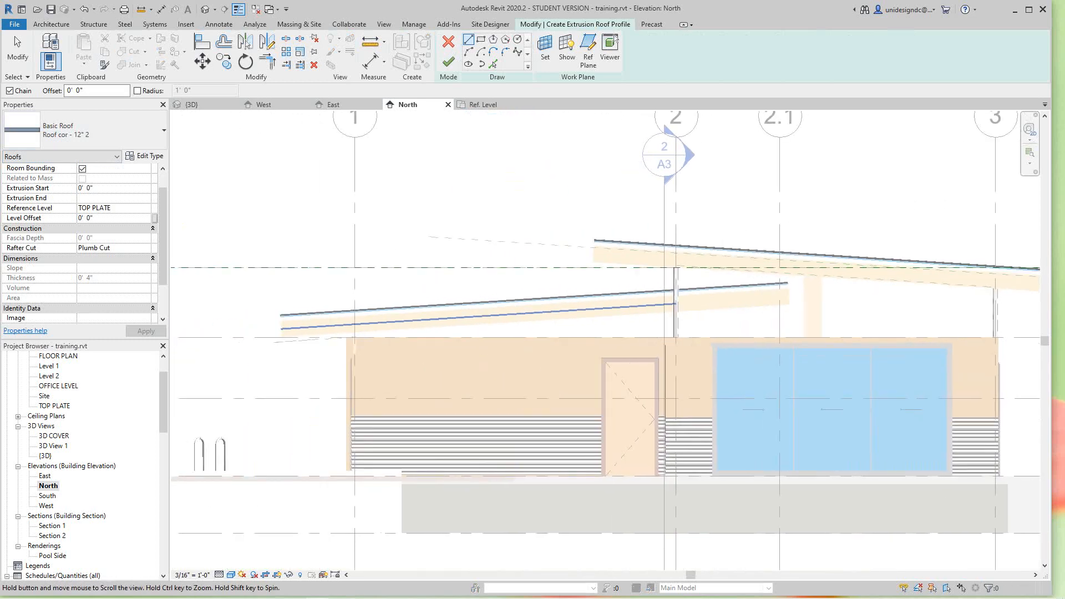
{"action": "left_click", "coordinate": [493, 64]}
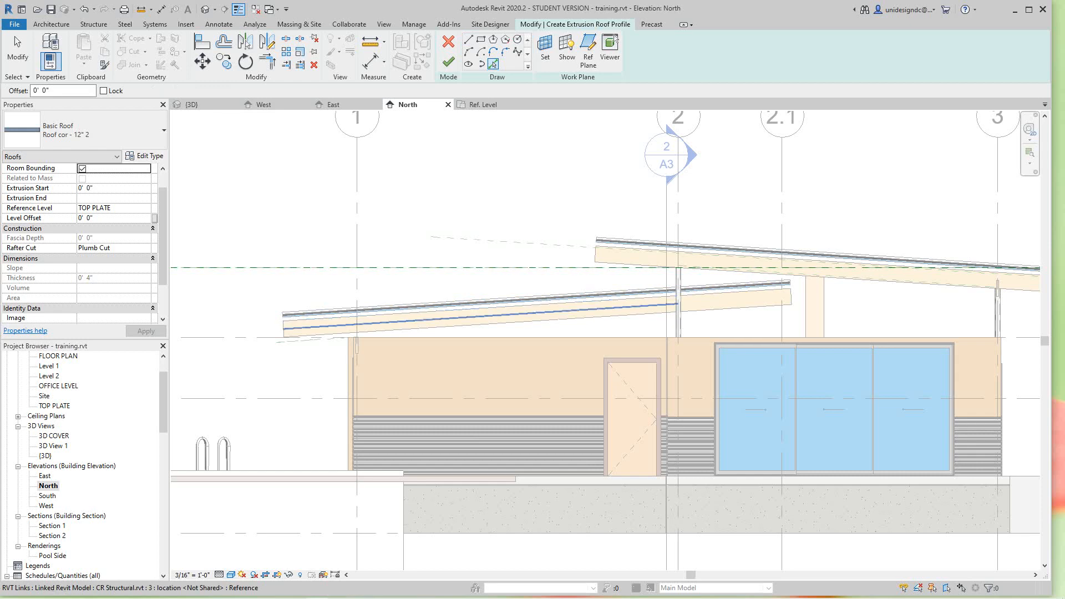
{"action": "scroll", "coordinate": [457, 317], "scroll_direction": "up", "scroll_amount": 2}
{"action": "left_click", "coordinate": [523, 285]}
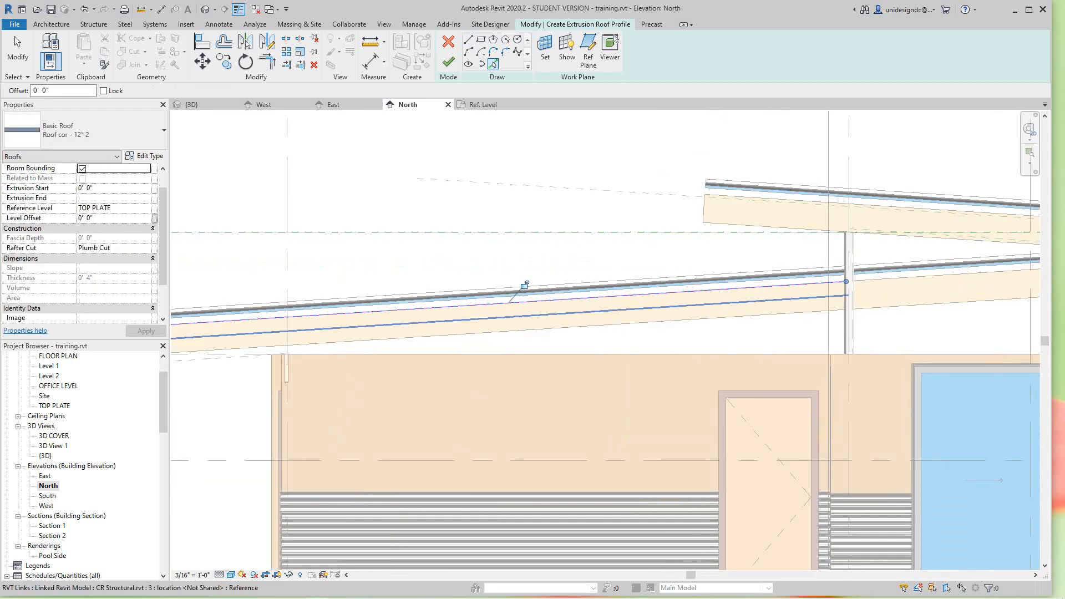
{"action": "middle_click_drag", "start_coordinate": [524, 286], "coordinate": [321, 296]}
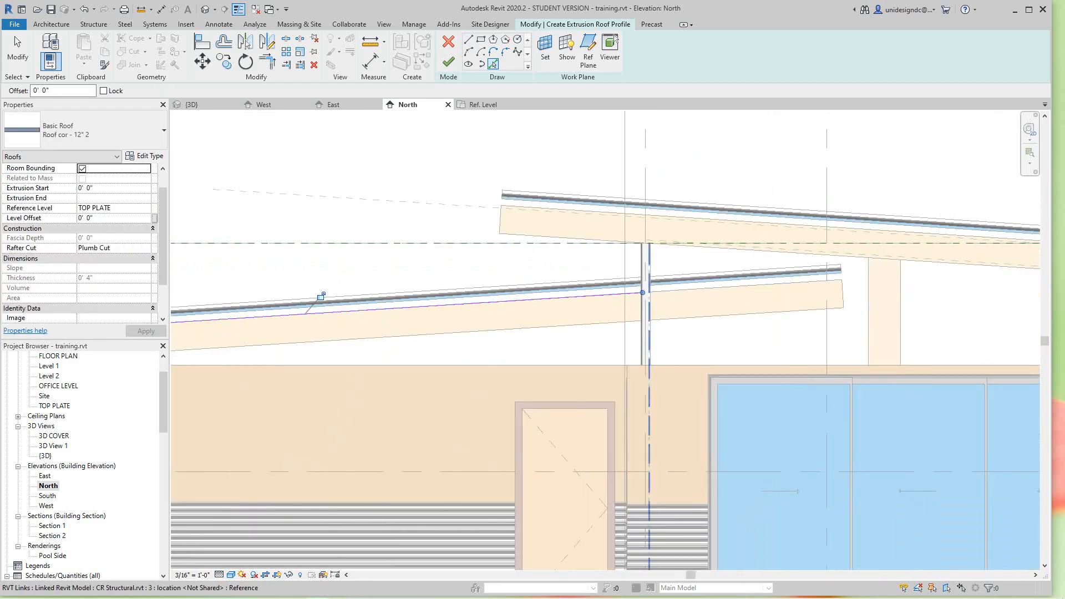
{"action": "left_click_drag", "start_coordinate": [642, 292], "coordinate": [842, 280]}
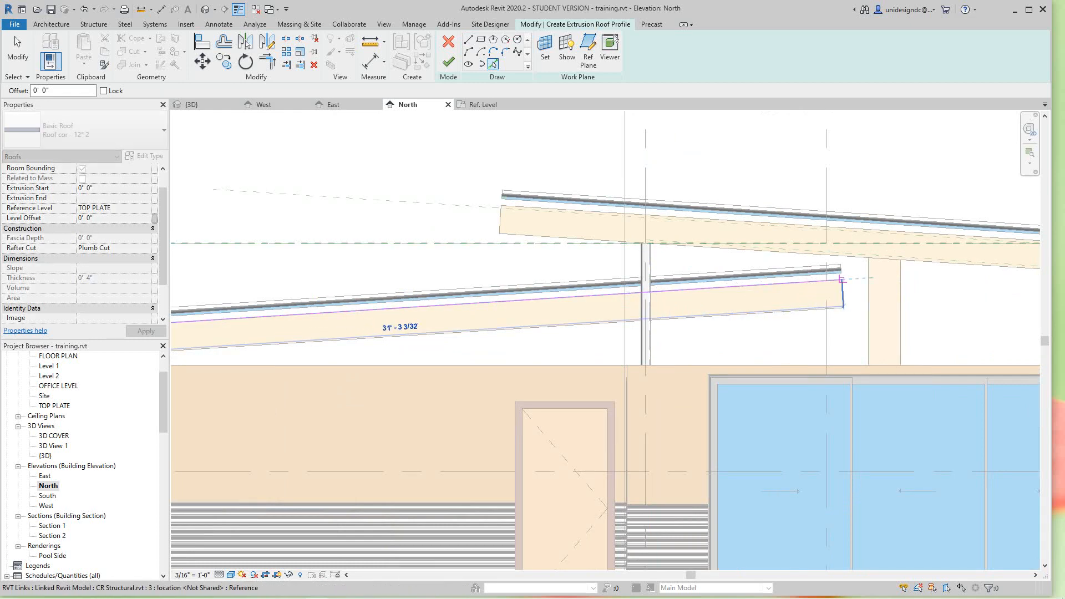
{"action": "scroll", "coordinate": [842, 280], "scroll_direction": "down", "scroll_amount": 3}
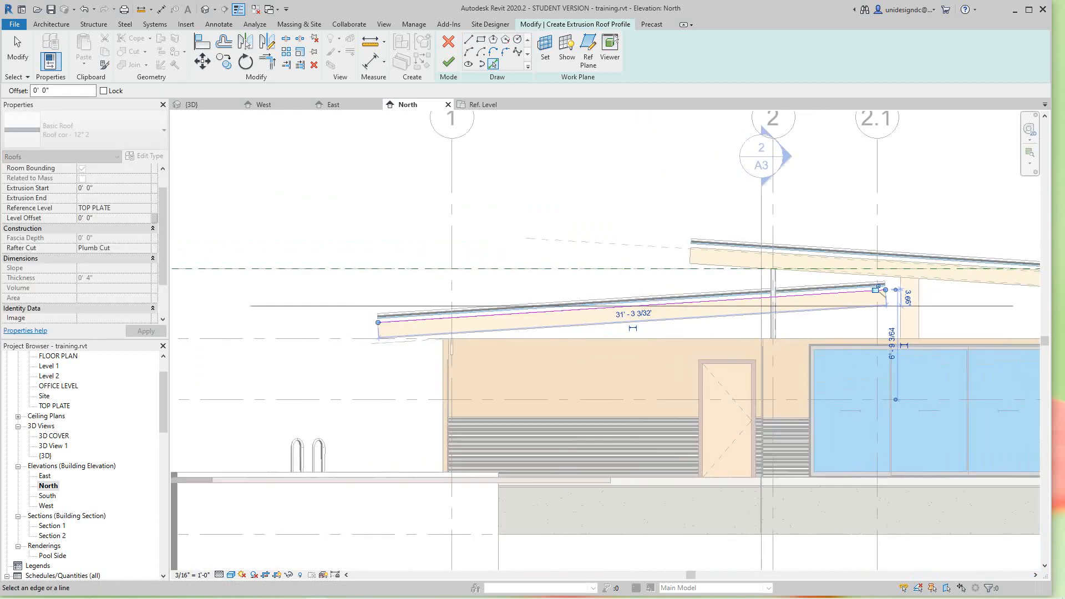
{"action": "left_click", "coordinate": [448, 61]}
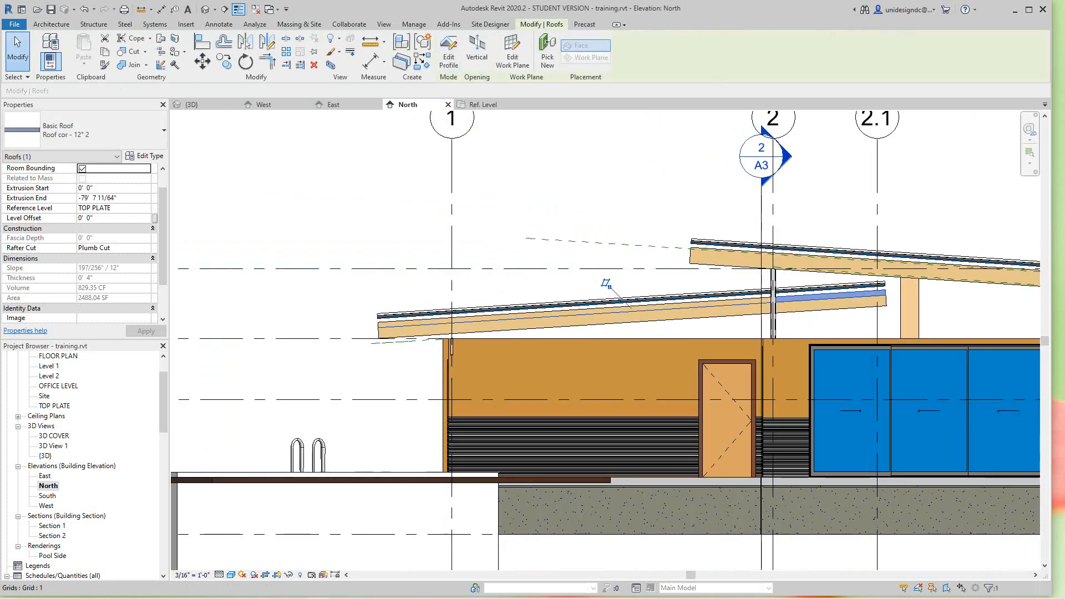
{"action": "key", "text": "Escape"}
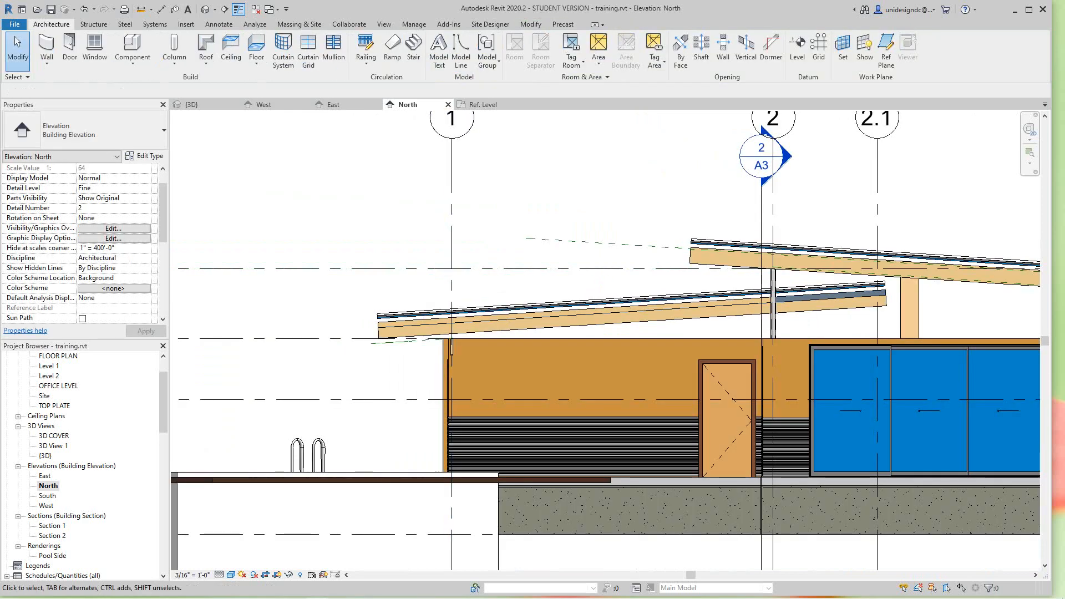
- Set the new lower basic roof's Level Offset to 0' 4"
{"action": "scroll", "coordinate": [399, 322], "scroll_direction": "up", "scroll_amount": 3}
{"action": "left_click", "coordinate": [677, 273]}
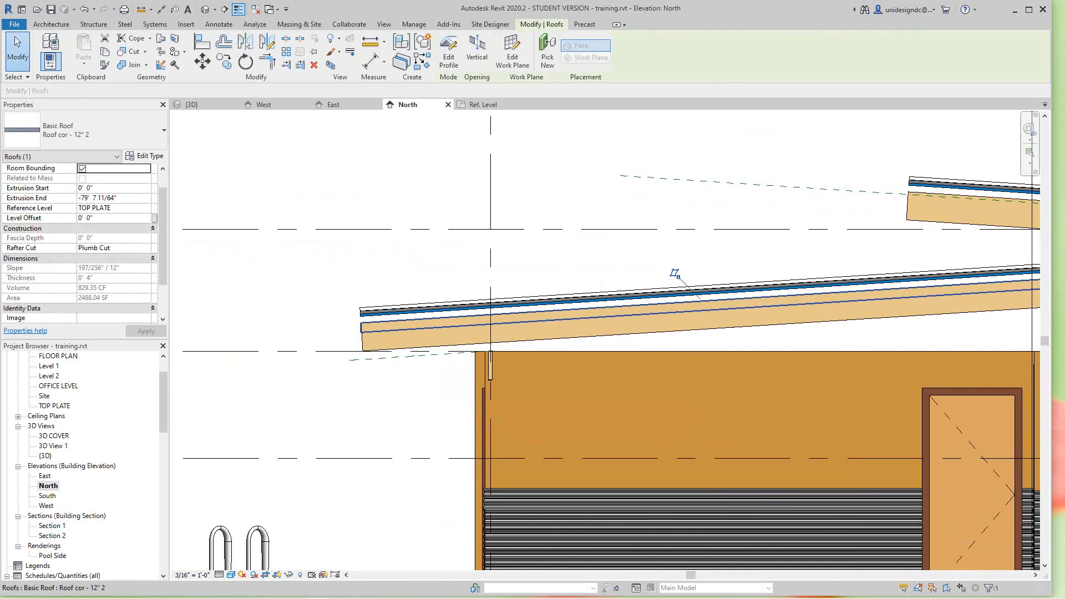
{"action": "scroll", "coordinate": [772, 281], "scroll_direction": "up", "scroll_amount": 2}
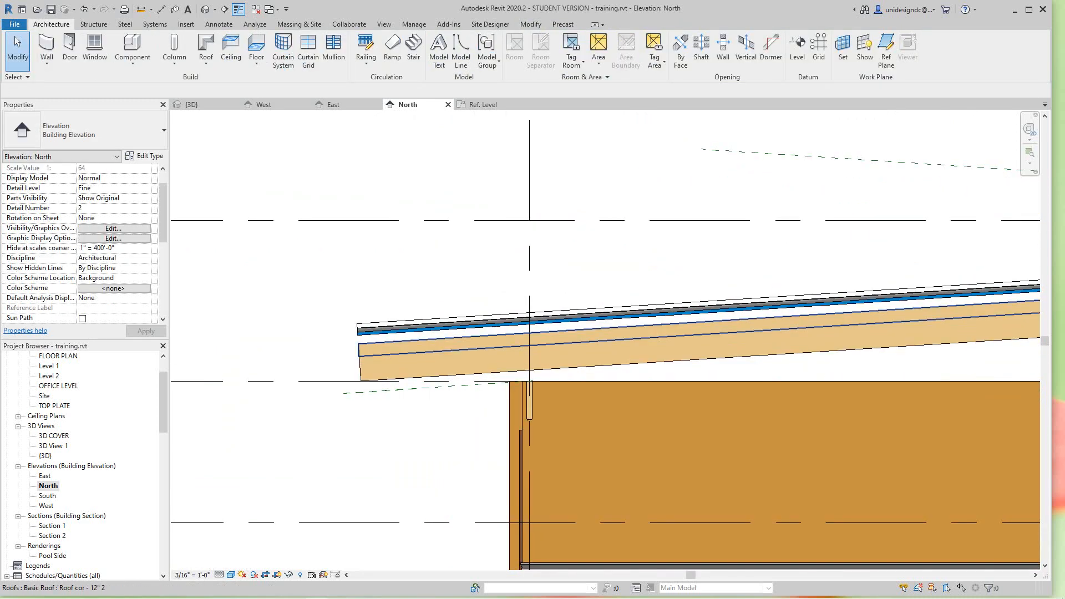
{"action": "left_click", "coordinate": [674, 287]}
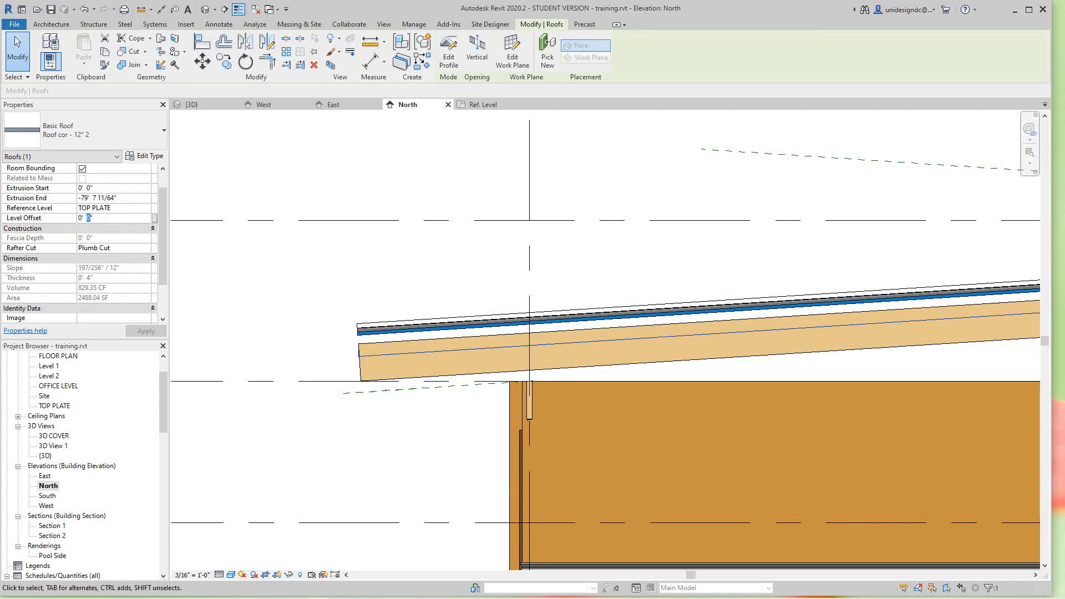
{"action": "key", "text": "Escape"}
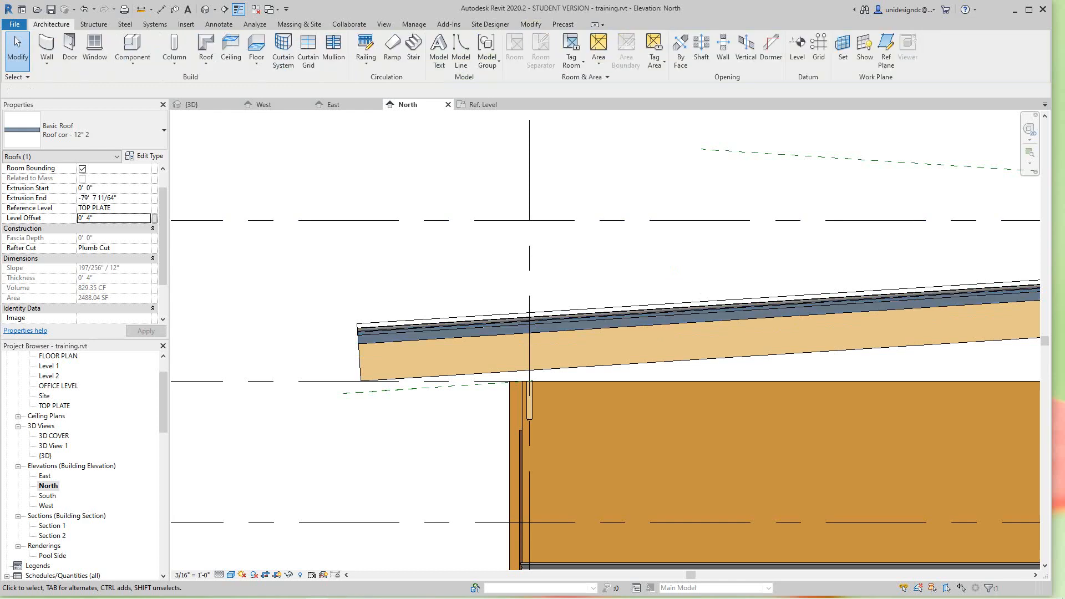
- Set the Level Offset of the new basic roof beneath the lower sloped glazing to 0' 3"
{"action": "scroll", "coordinate": [335, 272], "scroll_direction": "down", "scroll_amount": 3}
{"action": "middle_click_drag", "start_coordinate": [865, 272], "coordinate": [556, 294]}
{"action": "scroll", "coordinate": [547, 293], "scroll_direction": "up", "scroll_amount": 4}
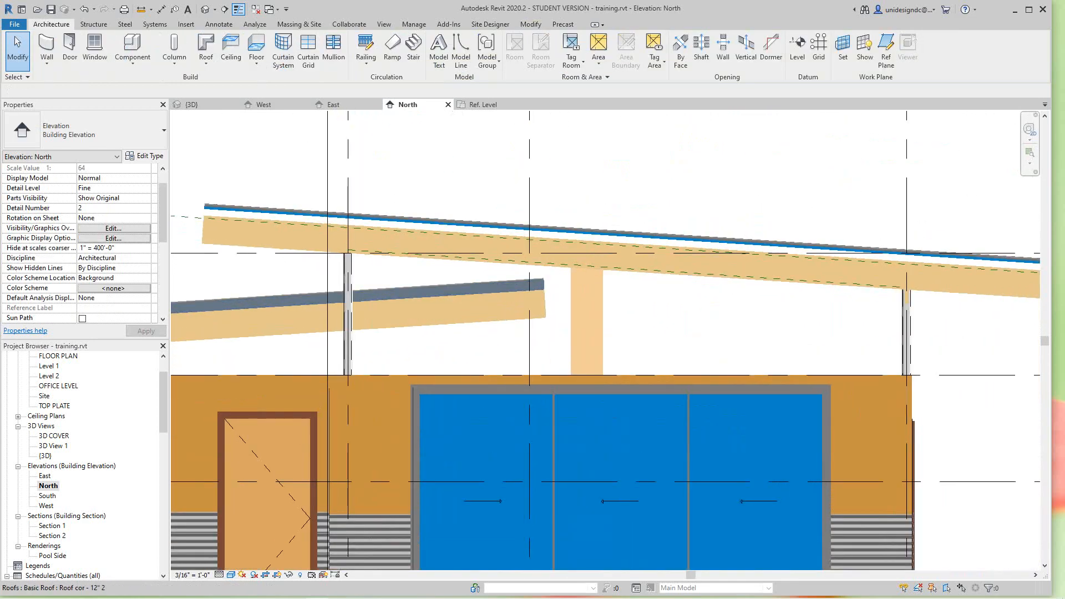
{"action": "left_click", "coordinate": [333, 296]}
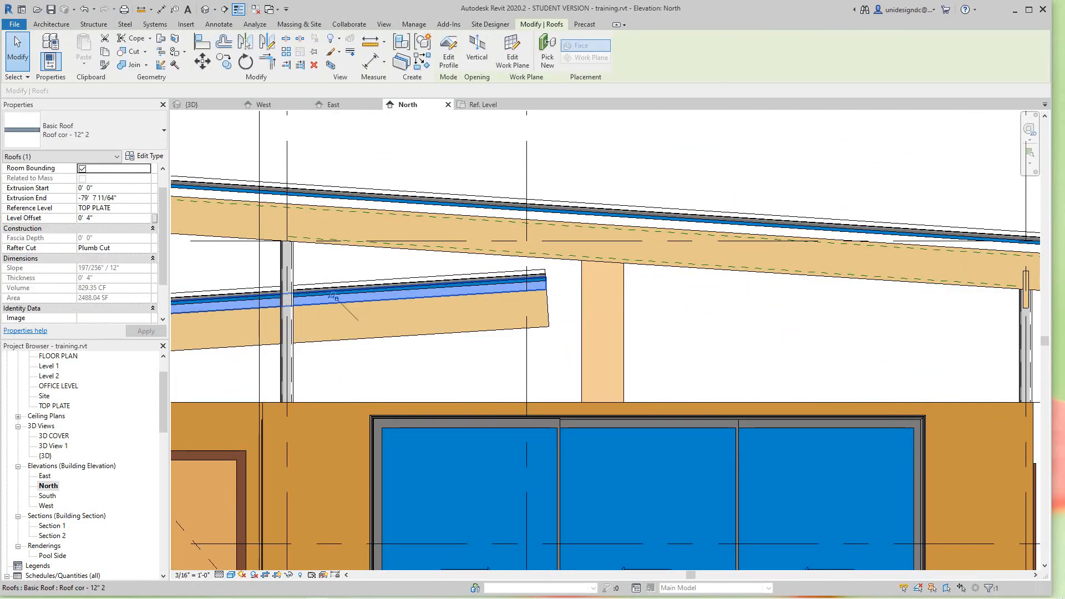
{"action": "left_click", "coordinate": [87, 218]}
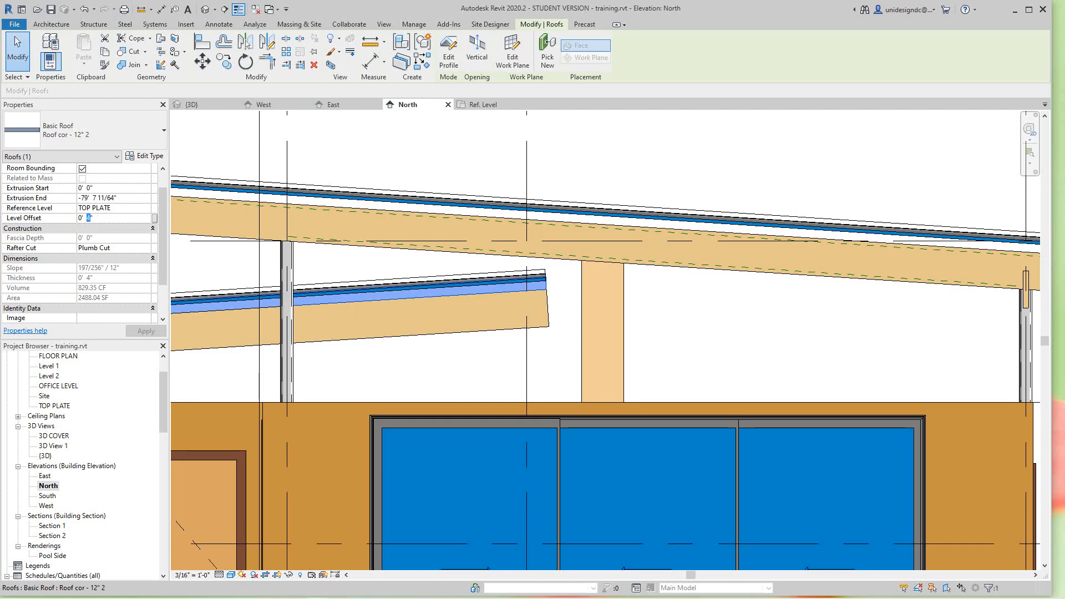
{"action": "type", "text": "3"}
{"action": "key", "text": "Escape"}
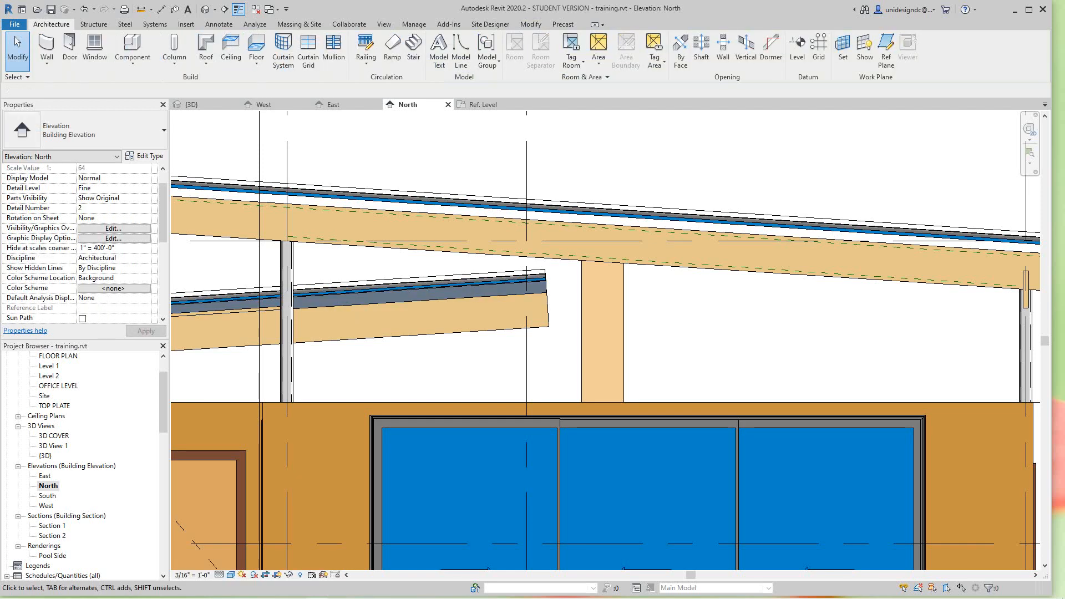
- Inspect how the basic roof fits between the lower rafter and sloped glazing, comparing it with the gap at the upper roof
{"action": "scroll", "coordinate": [484, 315], "scroll_direction": "up", "scroll_amount": 1}
{"action": "left_click", "coordinate": [342, 300]}
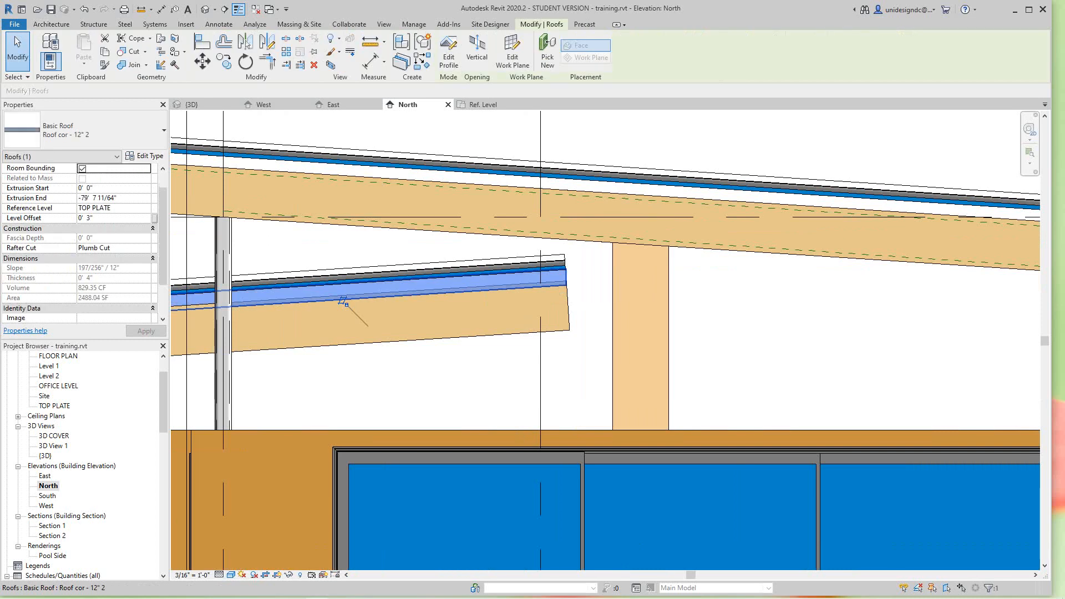
{"action": "scroll", "coordinate": [343, 300], "scroll_direction": "down", "scroll_amount": 5}
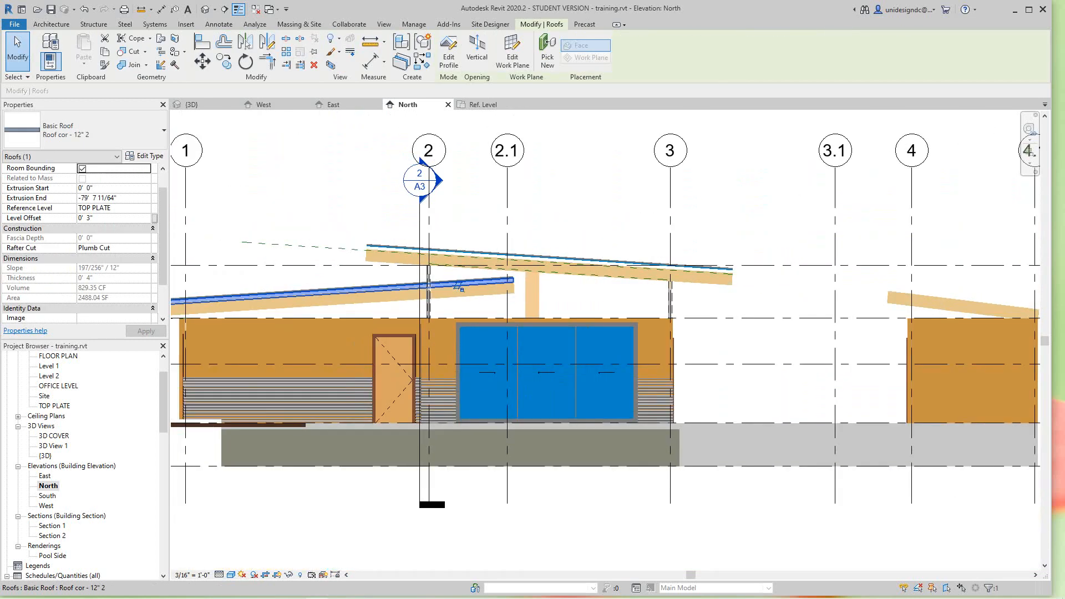
{"action": "scroll", "coordinate": [634, 344], "scroll_direction": "down", "scroll_amount": 2}
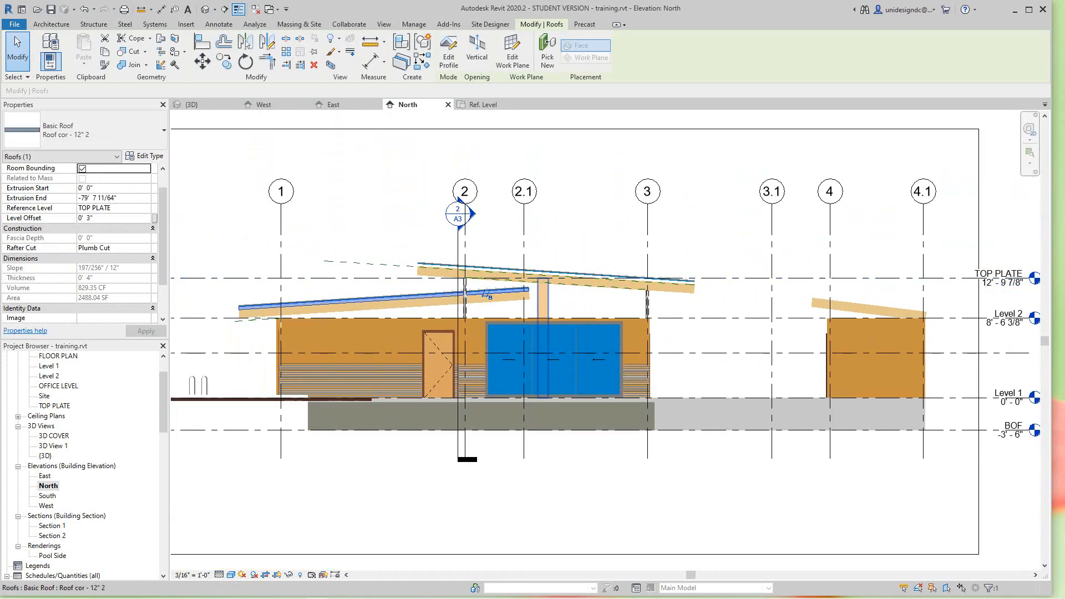
{"action": "scroll", "coordinate": [596, 281], "scroll_direction": "up", "scroll_amount": 5}
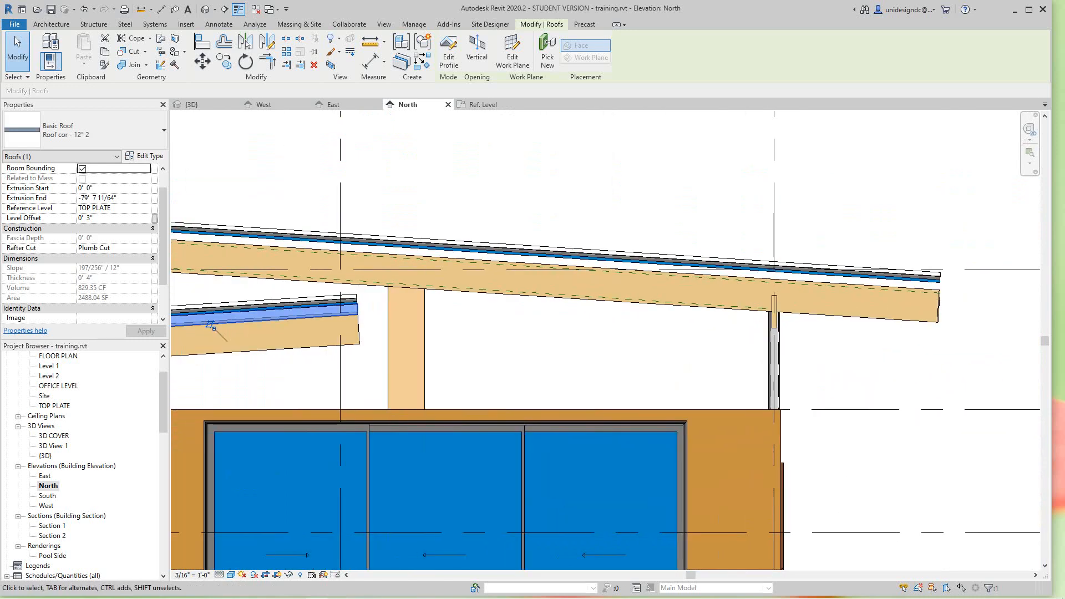
{"action": "scroll", "coordinate": [356, 305], "scroll_direction": "up", "scroll_amount": 6}
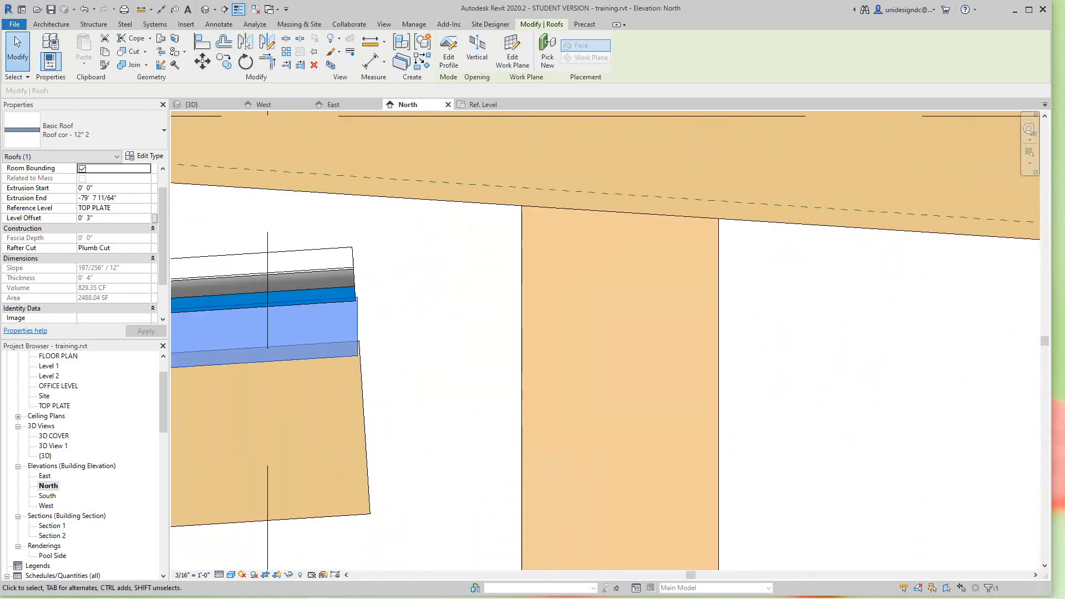
{"action": "scroll", "coordinate": [355, 294], "scroll_direction": "down", "scroll_amount": 5}
{"action": "scroll", "coordinate": [211, 307], "scroll_direction": "down", "scroll_amount": 4}
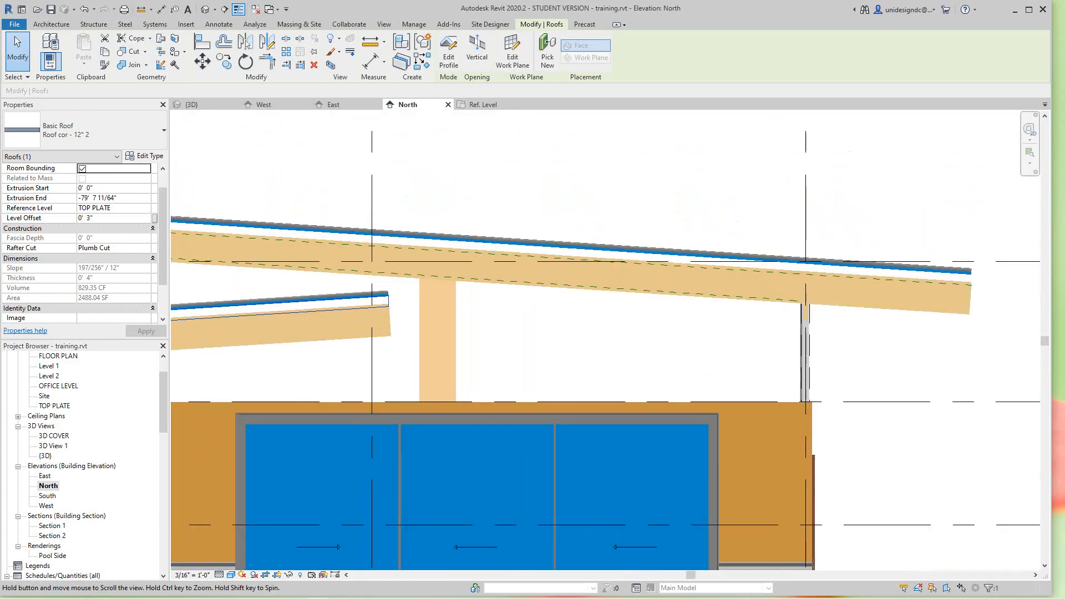
{"action": "scroll", "coordinate": [376, 312], "scroll_direction": "down", "scroll_amount": 1}
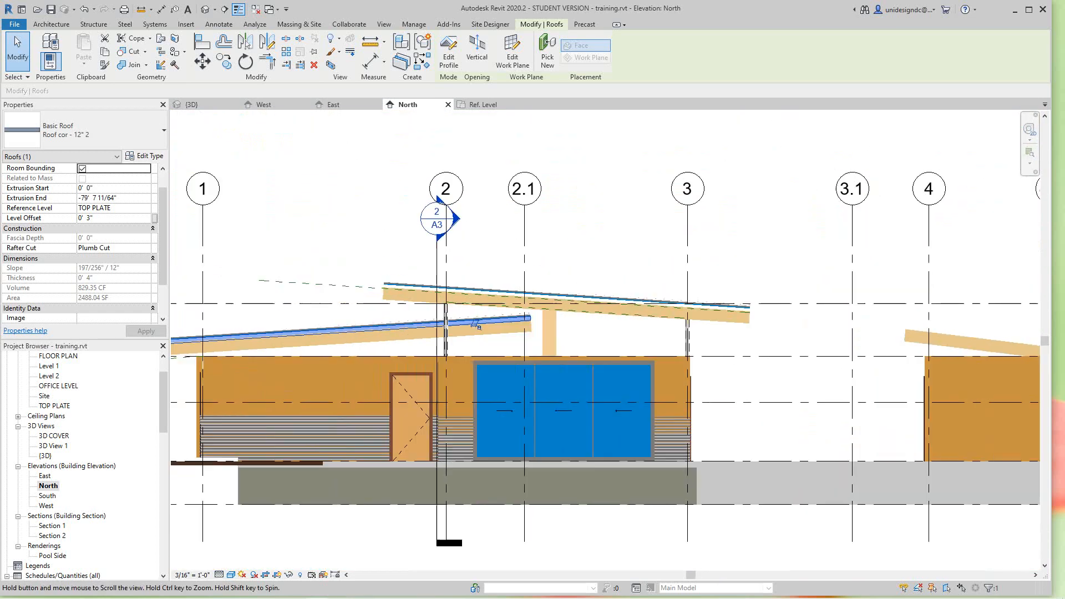
{"action": "scroll", "coordinate": [456, 321], "scroll_direction": "up", "scroll_amount": 3}
{"action": "scroll", "coordinate": [532, 320], "scroll_direction": "up", "scroll_amount": 2}
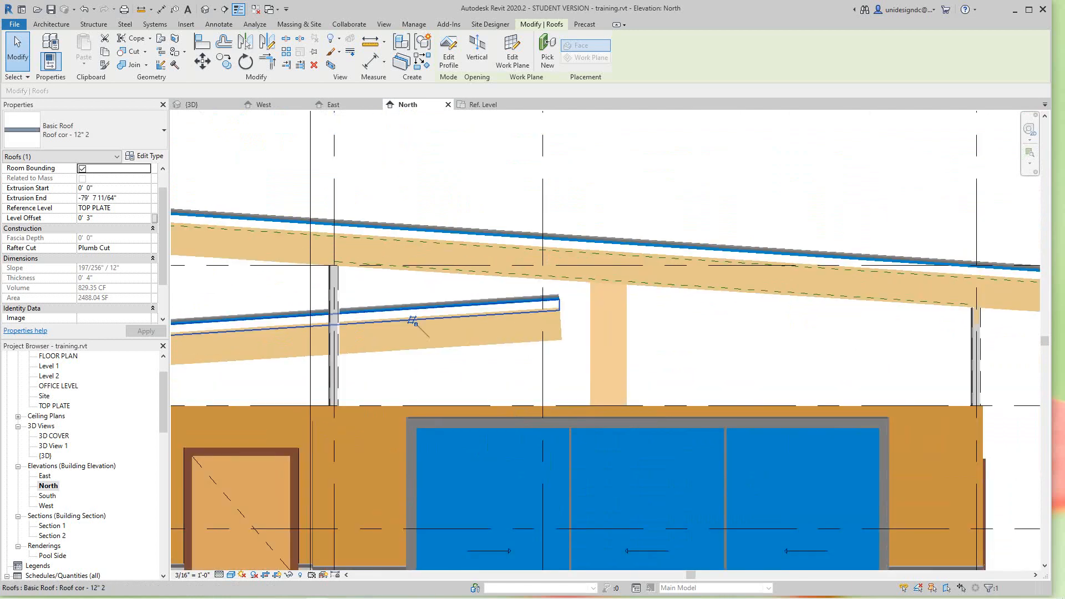
- Move the basic roof beneath the lower sloped glazing down onto the rafter by changing its Level Offset
{"action": "key", "text": "Escape"}
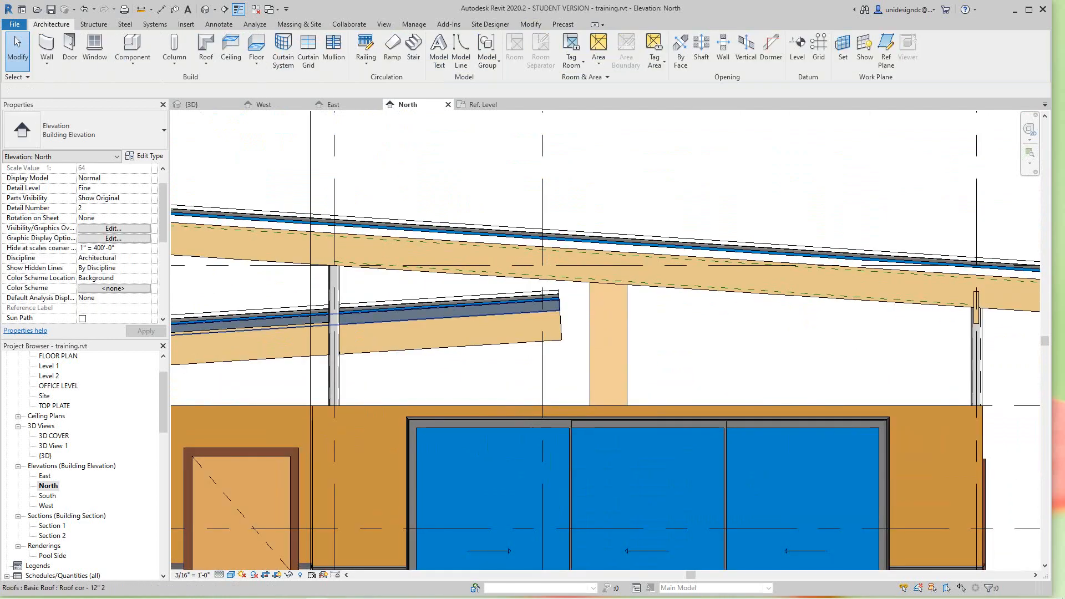
{"action": "left_click", "coordinate": [340, 313]}
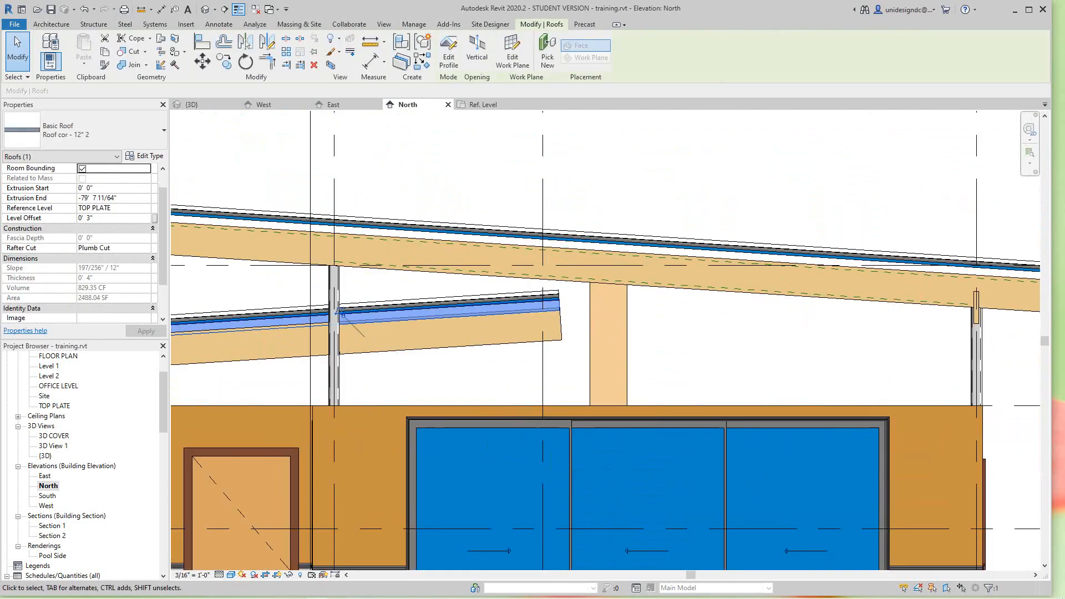
{"action": "left_click", "coordinate": [87, 218]}
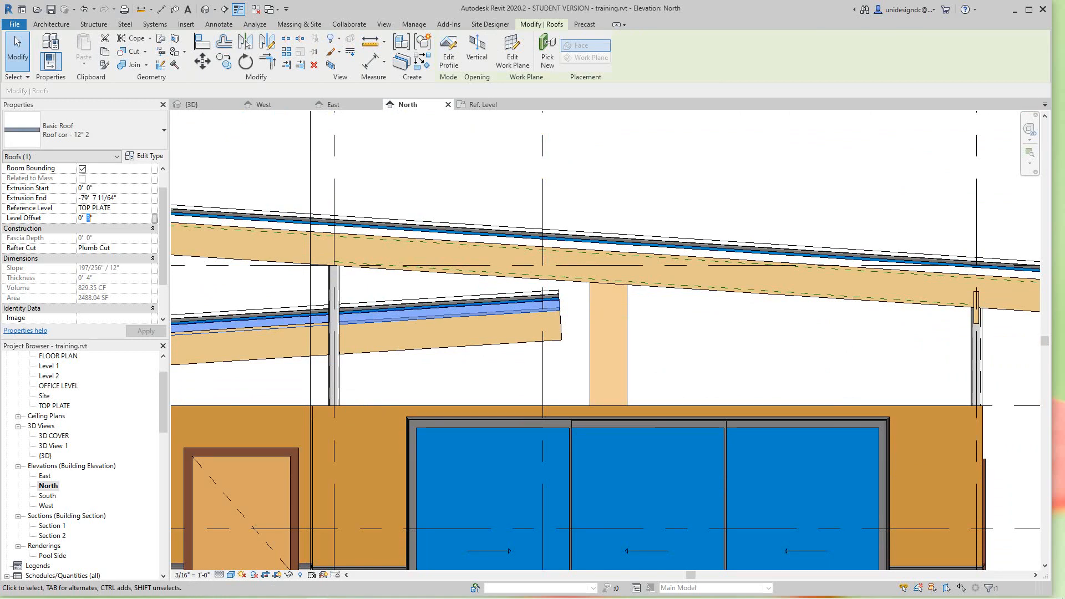
{"action": "key", "text": "Escape"}
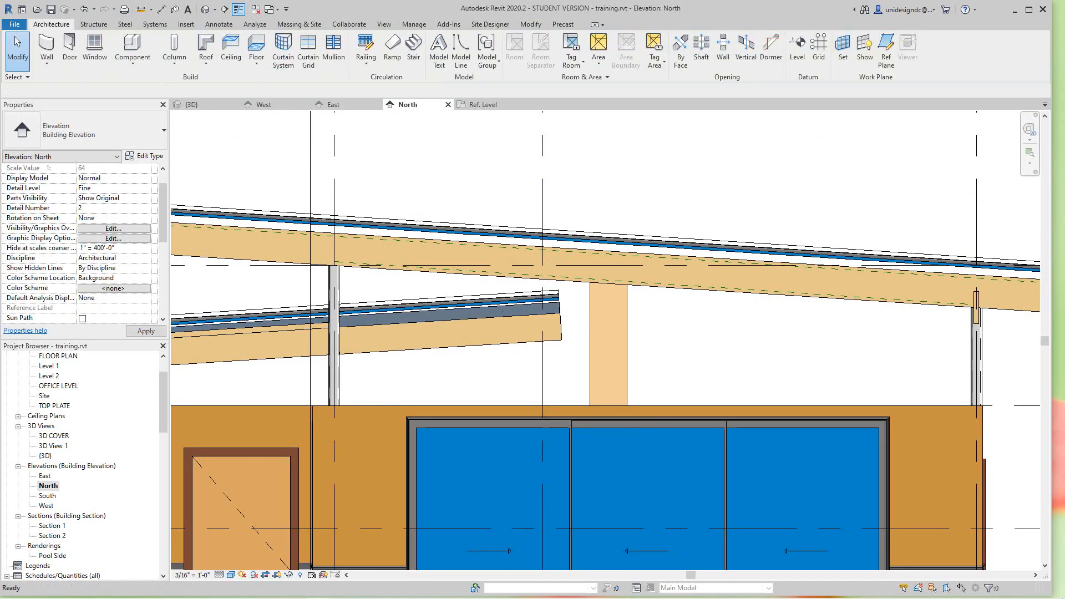
- Start a Roof by Extrusion for the upper roof on a picked plane, referenced to TOP PLATE with a 0' 0" offset
{"action": "scroll", "coordinate": [649, 330], "scroll_direction": "down", "scroll_amount": 3}
{"action": "scroll", "coordinate": [603, 326], "scroll_direction": "down", "scroll_amount": 2}
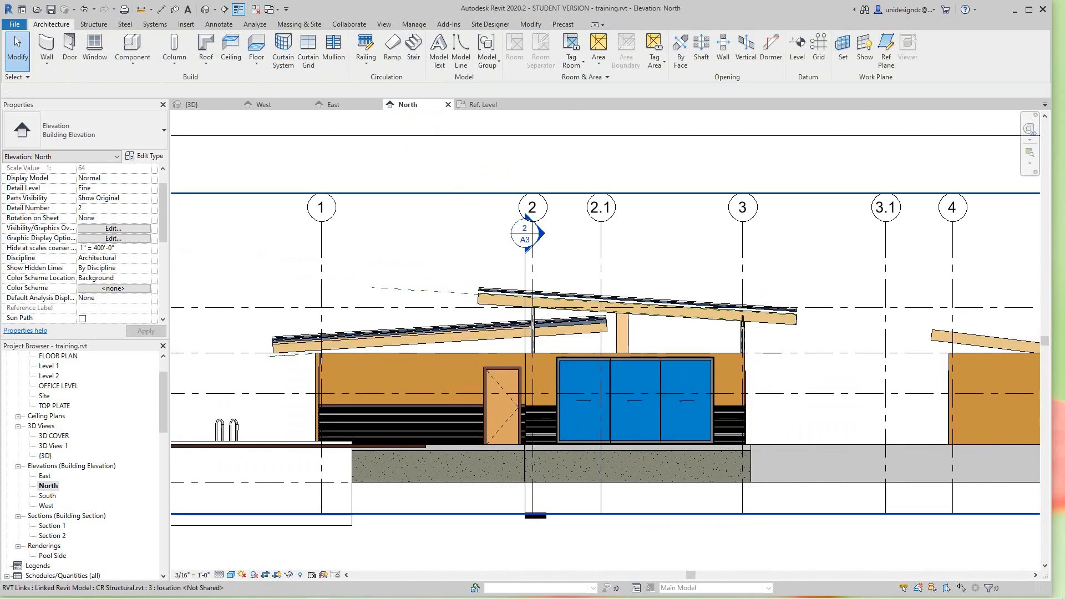
{"action": "scroll", "coordinate": [622, 308], "scroll_direction": "up", "scroll_amount": 2}
{"action": "middle_click_drag", "start_coordinate": [621, 308], "coordinate": [622, 308]}
{"action": "scroll", "coordinate": [705, 439], "scroll_direction": "up", "scroll_amount": 1}
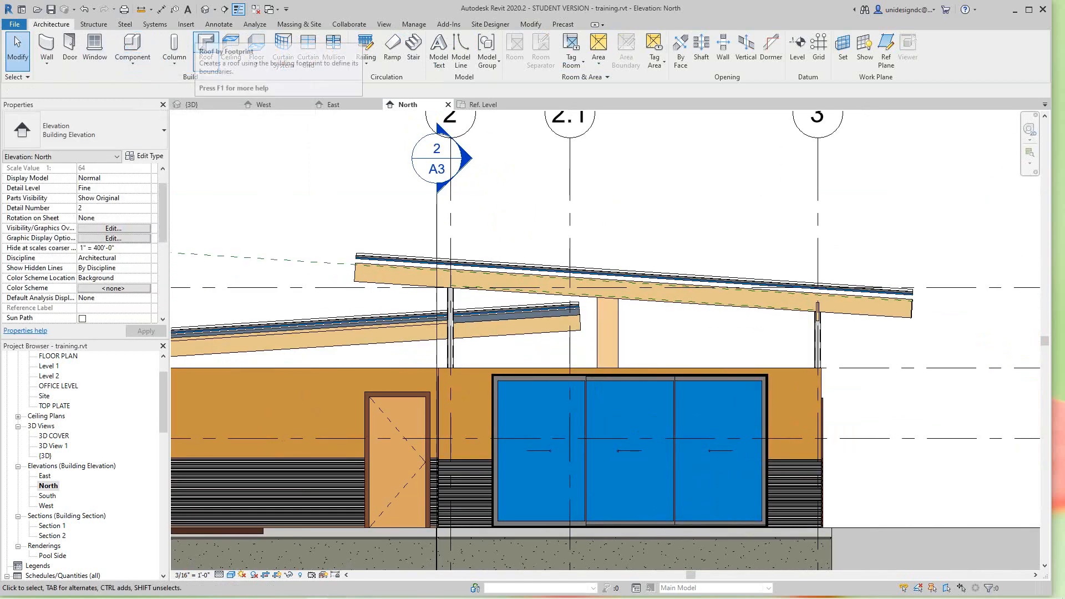
{"action": "left_click", "coordinate": [206, 61]}
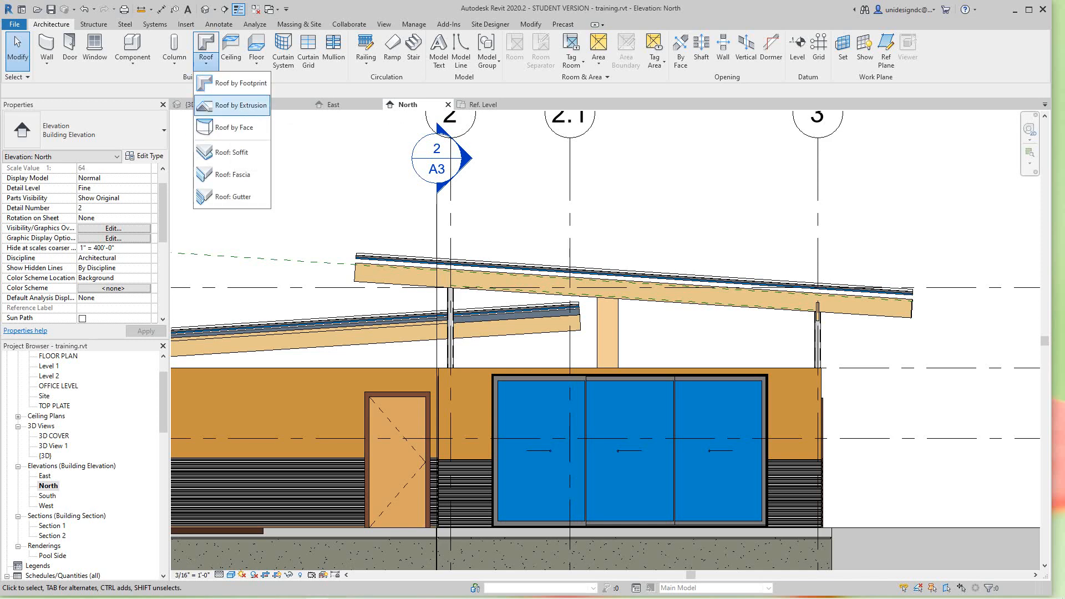
{"action": "left_click", "coordinate": [239, 105]}
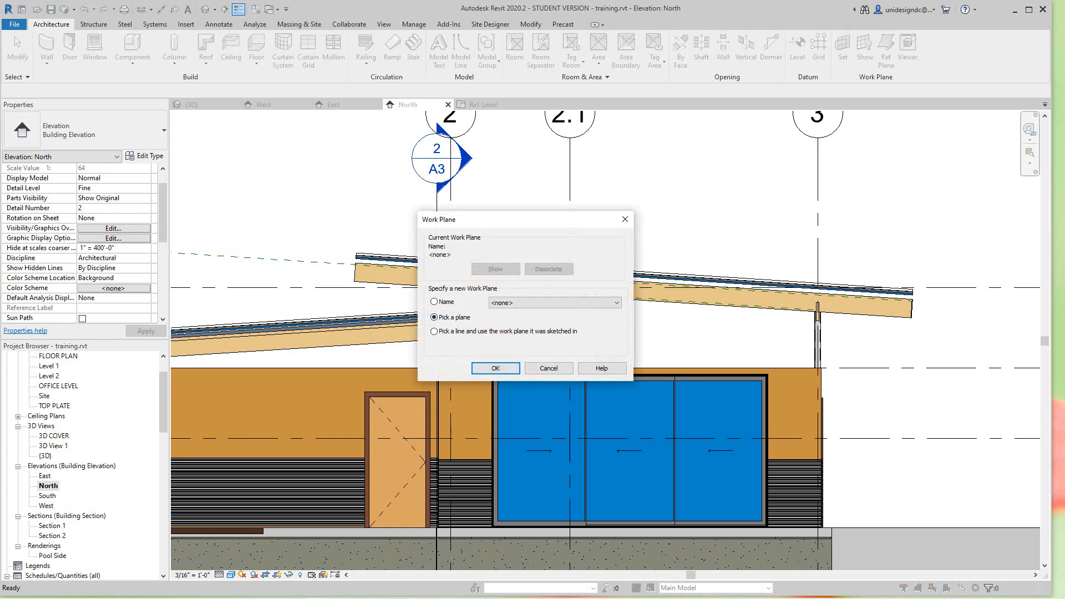
{"action": "left_click", "coordinate": [495, 368]}
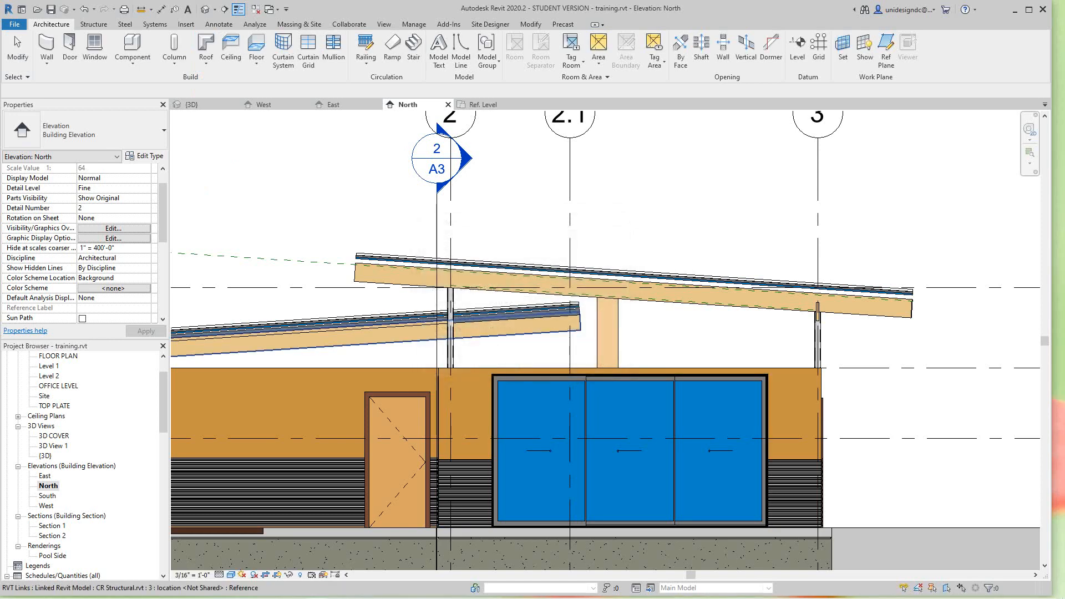
{"action": "left_click", "coordinate": [499, 282]}
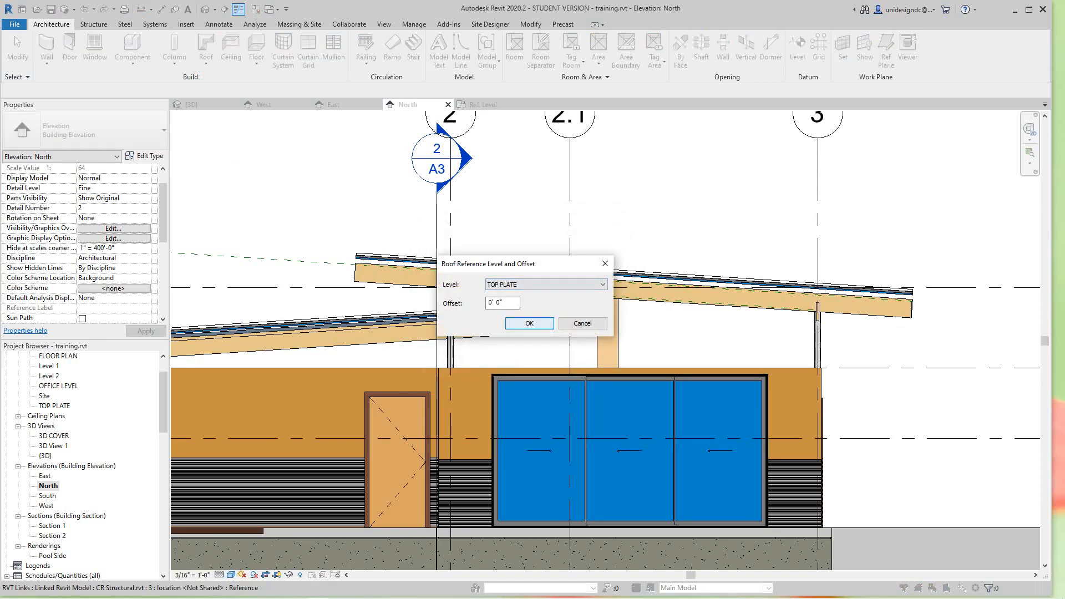
{"action": "left_click", "coordinate": [529, 323]}
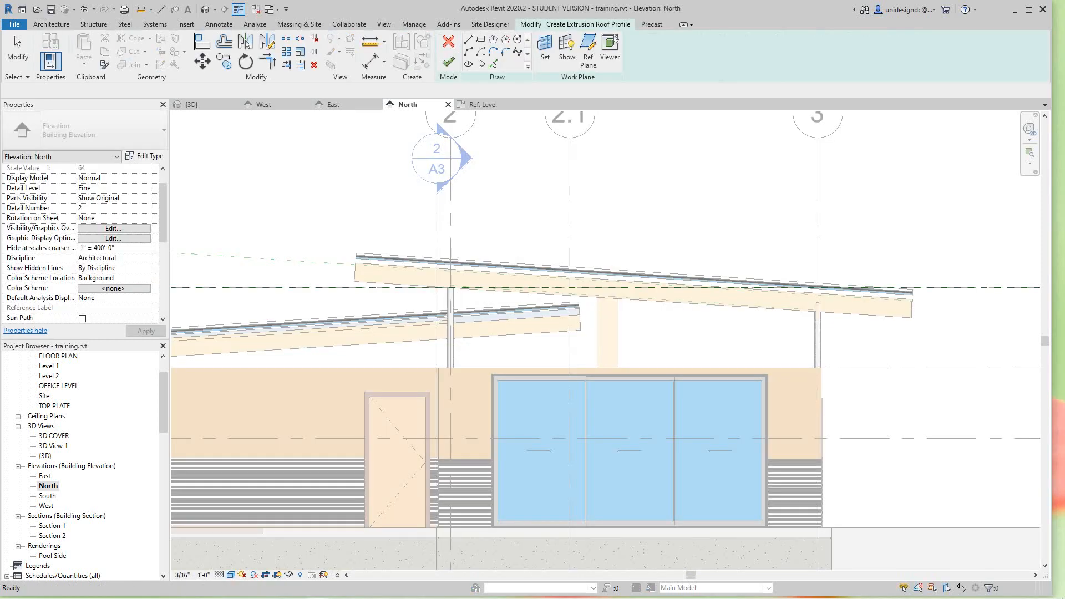
- Create the roof profile from the upper rafter's top edge and finish the sketch with a Level Offset of 0' 2"
{"action": "left_click", "coordinate": [493, 64]}
{"action": "scroll", "coordinate": [508, 303], "scroll_direction": "up", "scroll_amount": 3}
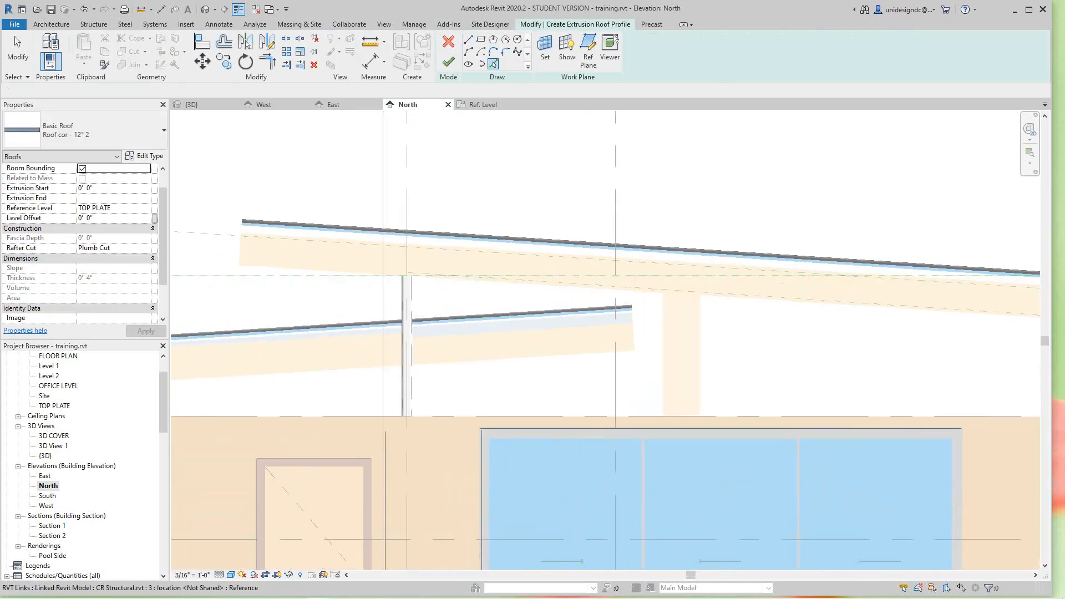
{"action": "scroll", "coordinate": [530, 250], "scroll_direction": "up", "scroll_amount": 5}
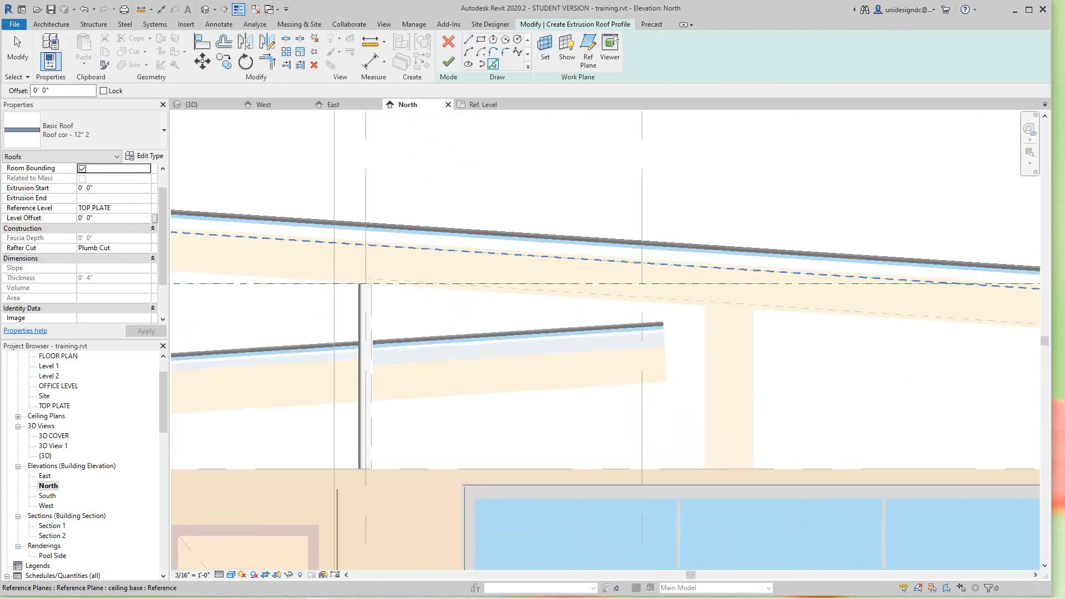
{"action": "left_click", "coordinate": [610, 257]}
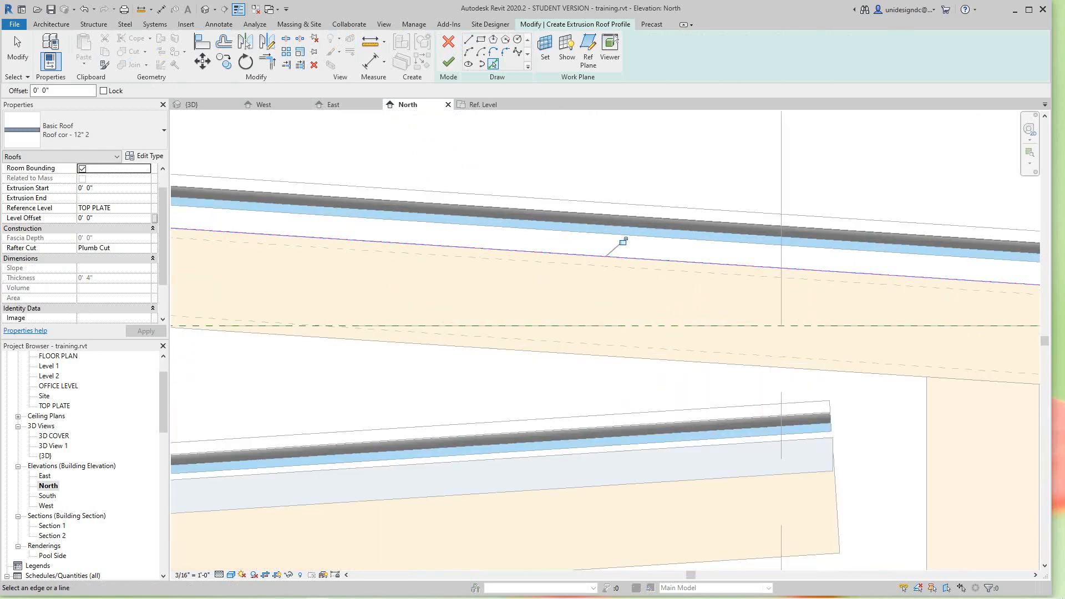
{"action": "middle_click_drag", "start_coordinate": [163, 266], "coordinate": [183, 266]}
{"action": "scroll", "coordinate": [183, 266], "scroll_direction": "down", "scroll_amount": 4}
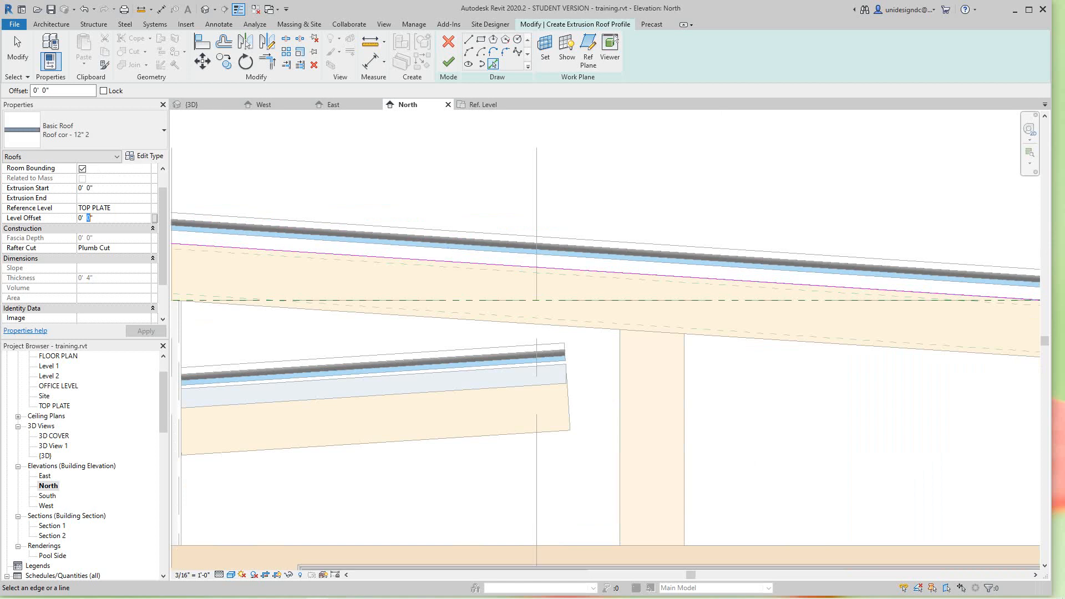
{"action": "type", "text": "2"}
{"action": "left_click", "coordinate": [448, 61]}
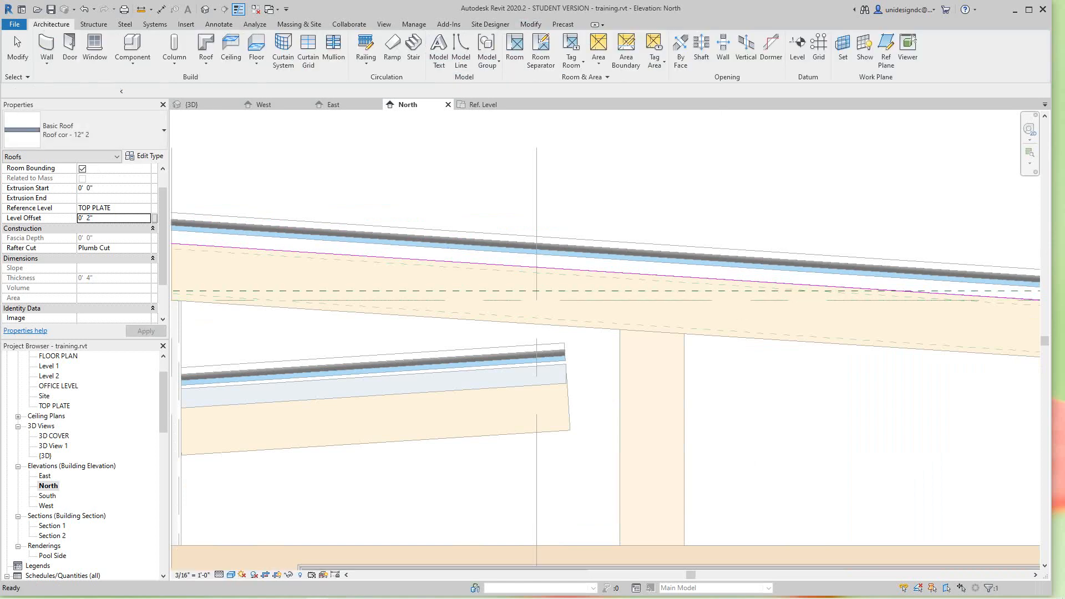
{"action": "left_click", "coordinate": [477, 169]}
{"action": "scroll", "coordinate": [477, 169], "scroll_direction": "down", "scroll_amount": 1}
{"action": "scroll", "coordinate": [518, 220], "scroll_direction": "down", "scroll_amount": 7}
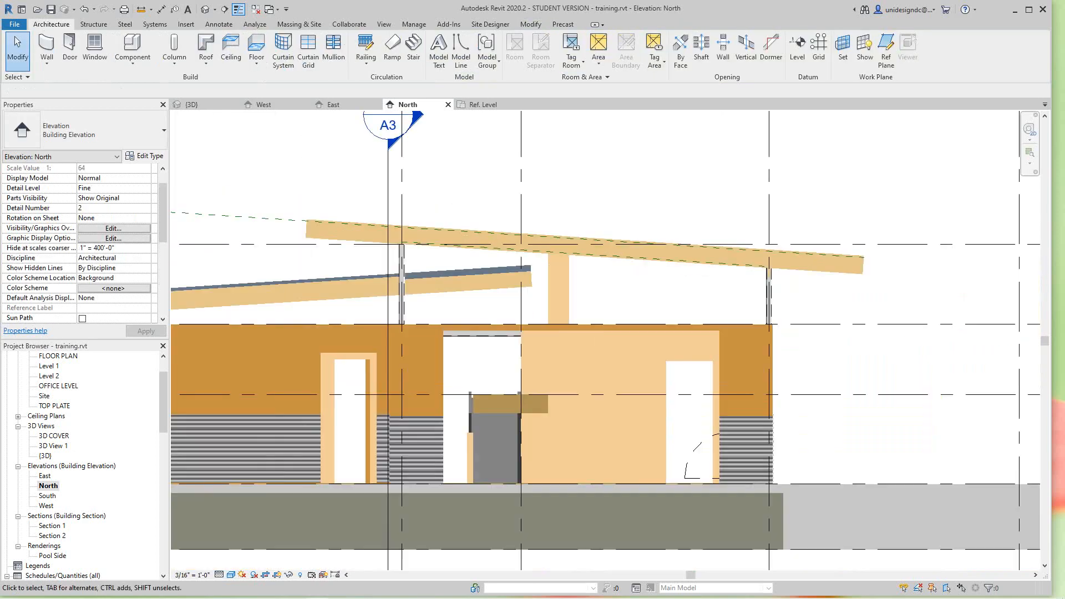
- Raise the new upper basic roof between the rafter and the sloped glazing by changing its Level Offset
{"action": "scroll", "coordinate": [732, 265], "scroll_direction": "up", "scroll_amount": 2}
{"action": "left_click", "coordinate": [512, 204]}
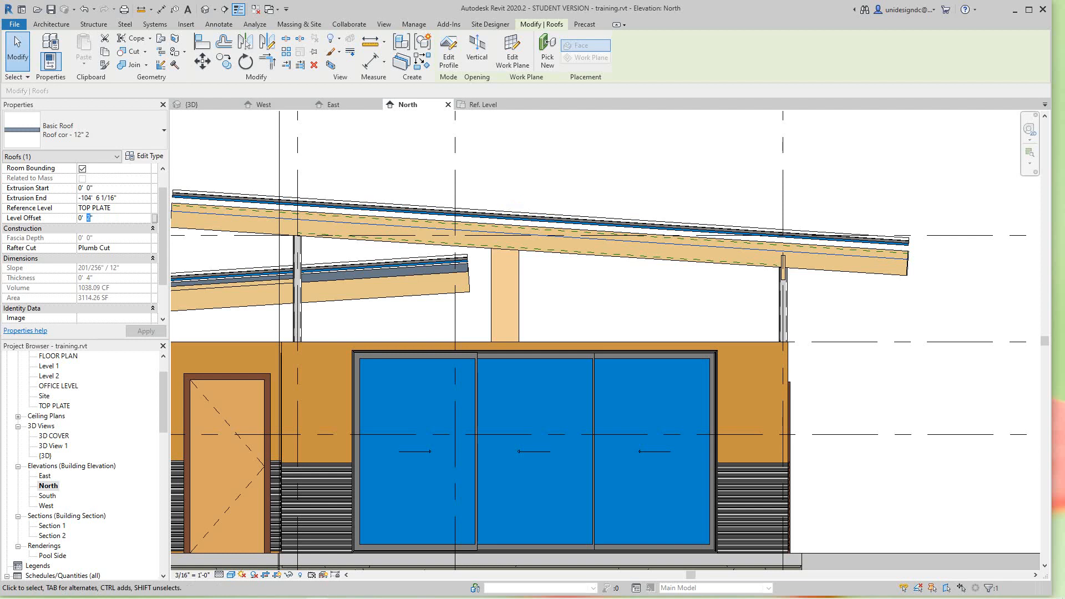
{"action": "key", "text": "Escape"}
{"action": "scroll", "coordinate": [451, 224], "scroll_direction": "up", "scroll_amount": 2}
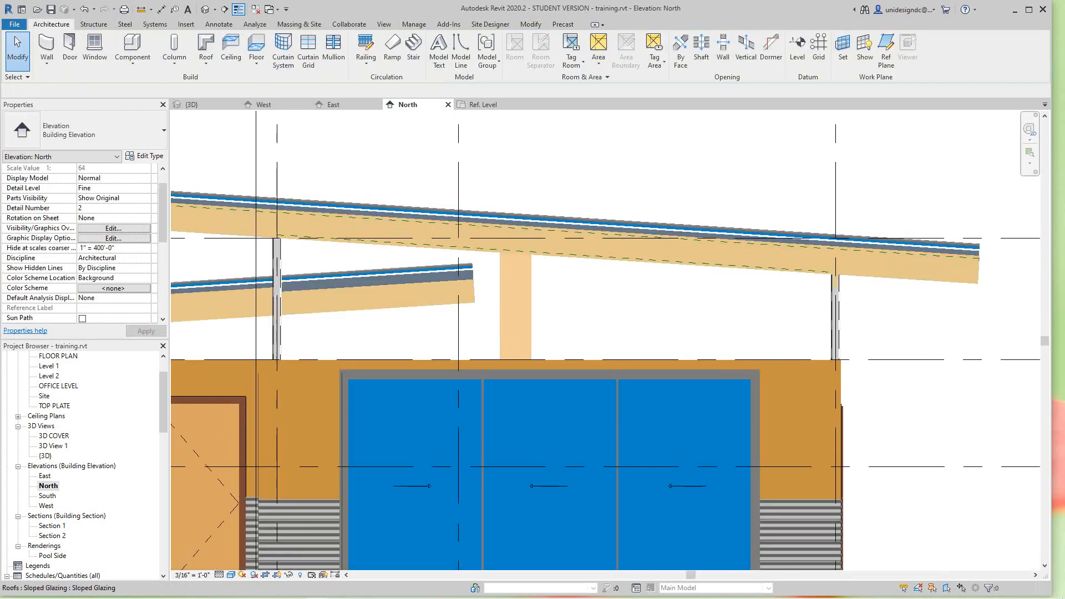
- Open the default 3D view and turn it to show the pool-side exterior walls of the main building
{"action": "key", "text": "z"}
{"action": "key", "text": "f"}
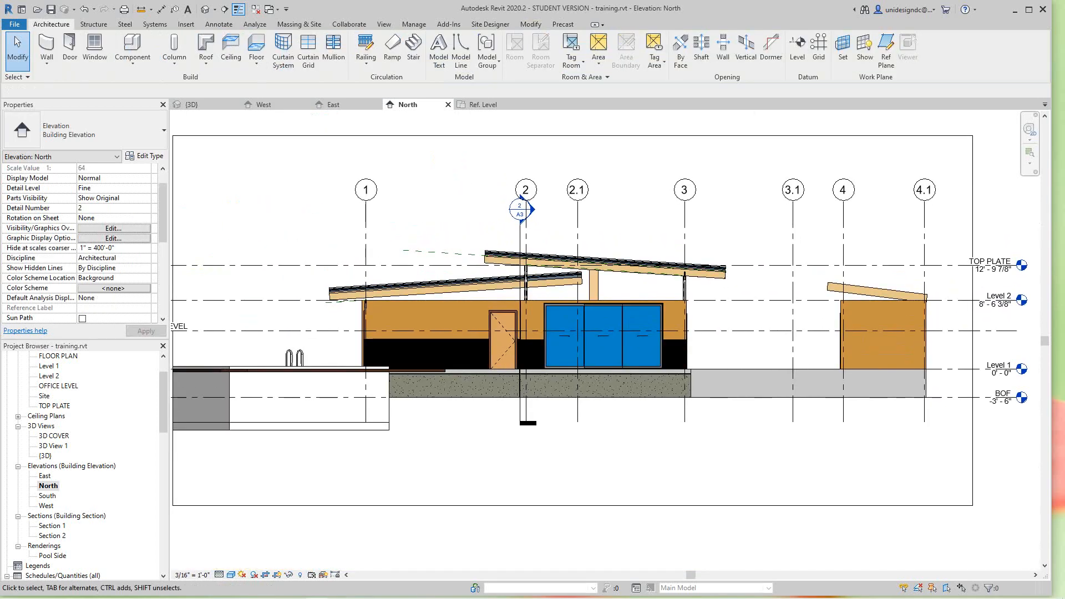
{"action": "middle_click_drag", "start_coordinate": [571, 321], "coordinate": [593, 363]}
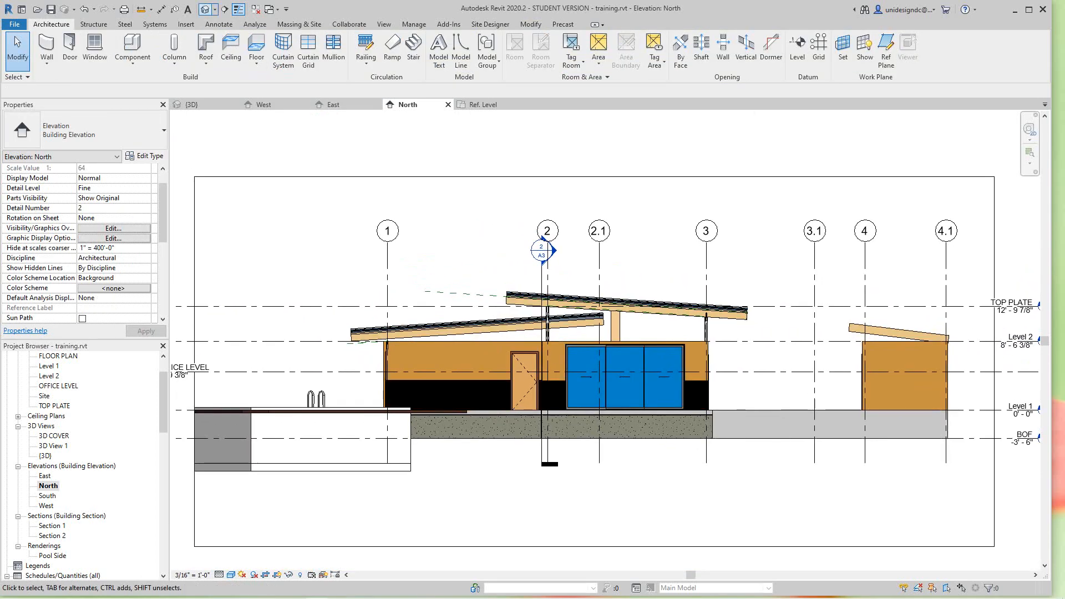
{"action": "left_click", "coordinate": [205, 9]}
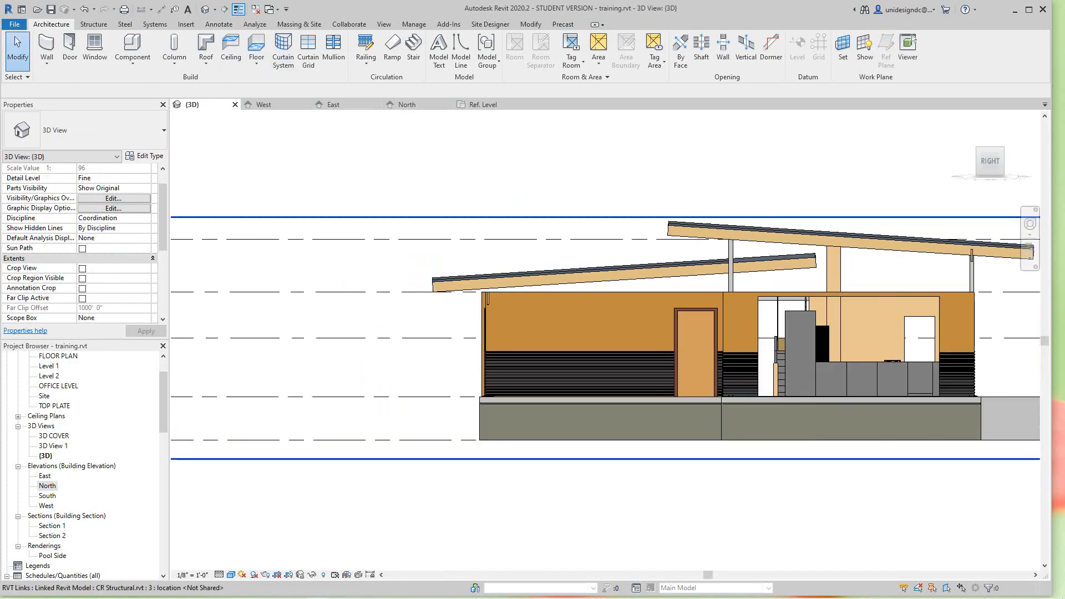
{"action": "mouse_move", "coordinate": [990, 161]}
{"action": "left_mouse_down"}
{"action": "mouse_move", "coordinate": [970, 181]}
{"action": "mouse_move", "coordinate": [950, 175]}
{"action": "left_mouse_up"}
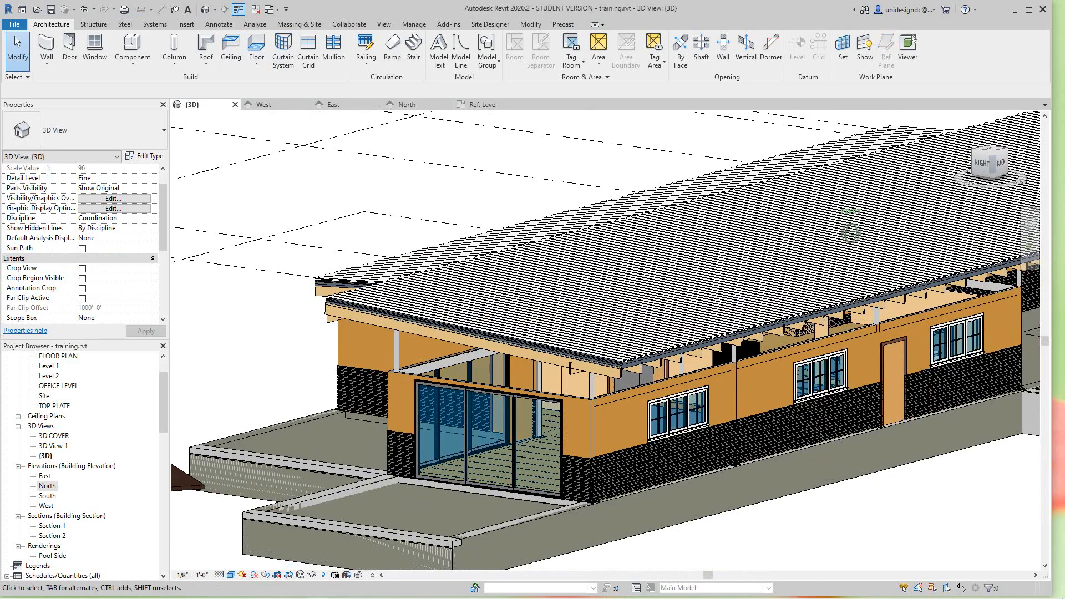
{"action": "mouse_move", "coordinate": [721, 344]}
{"action": "middle_mouse_down", "text": "shift"}
{"action": "mouse_move", "coordinate": [726, 302]}
{"action": "mouse_move", "coordinate": [787, 294]}
{"action": "mouse_move", "coordinate": [815, 311]}
{"action": "mouse_move", "coordinate": [826, 341]}
{"action": "middle_mouse_up", "text": "shift"}
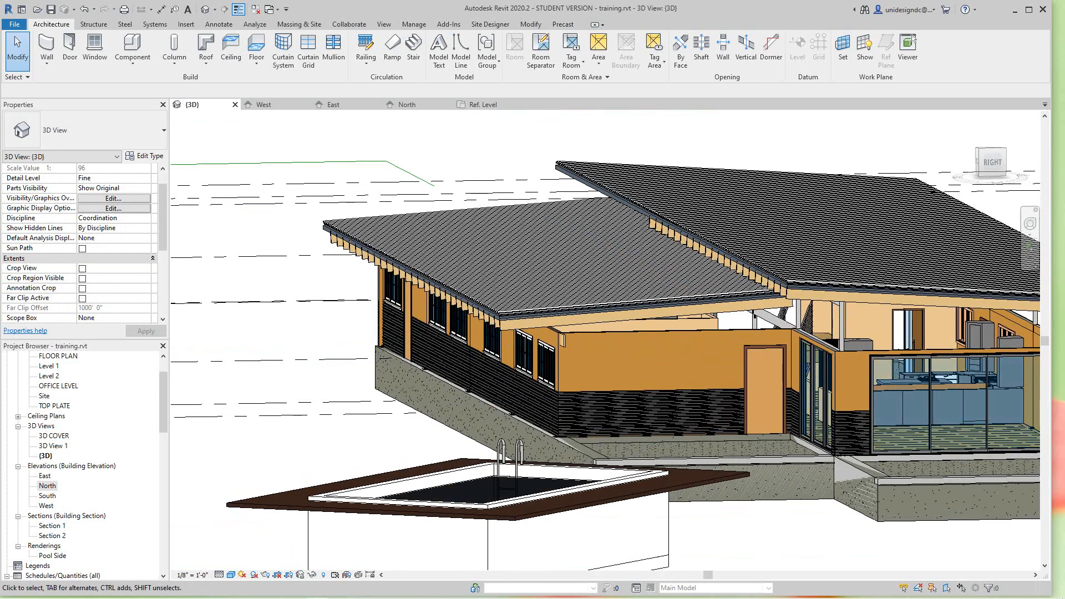
- Try to attach the top of the pool-side SIP wall with the single door to the lower sloped roof
{"action": "left_click", "coordinate": [638, 358]}
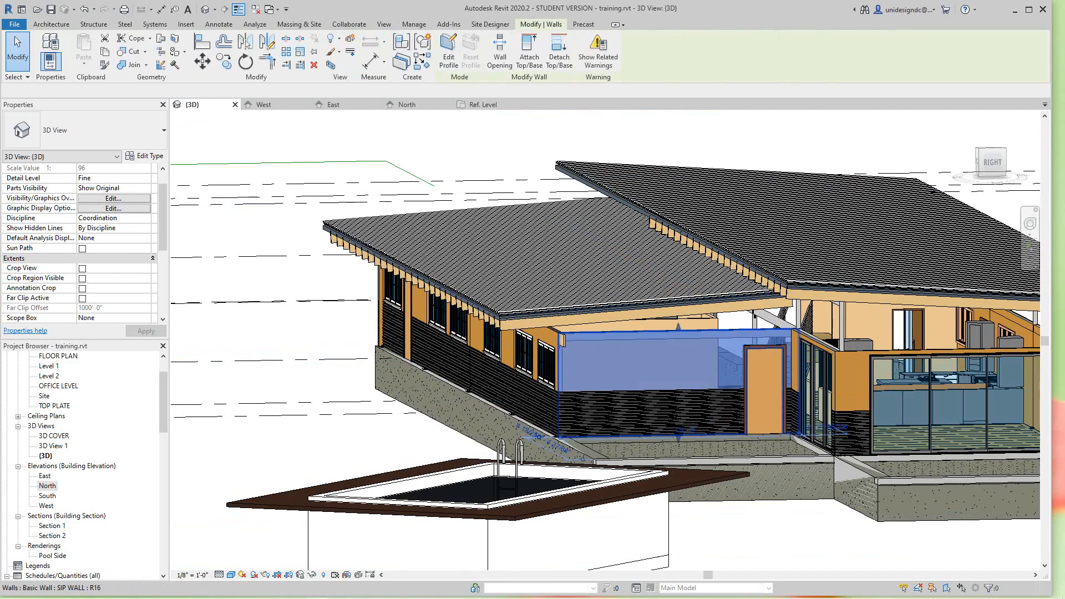
{"action": "left_click", "coordinate": [529, 53]}
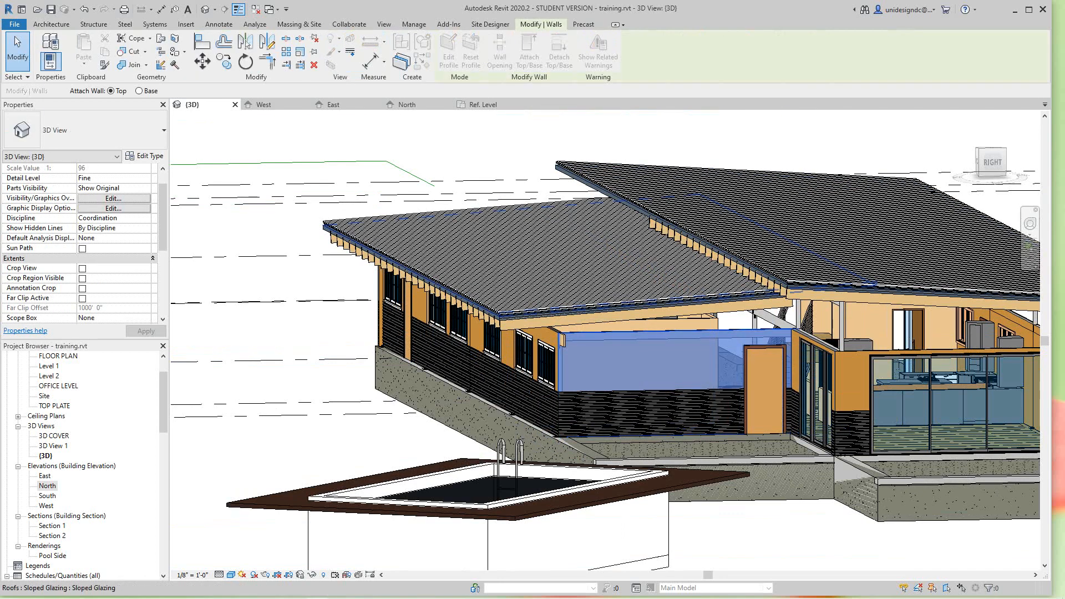
{"action": "scroll", "coordinate": [648, 314], "scroll_direction": "up", "scroll_amount": 3}
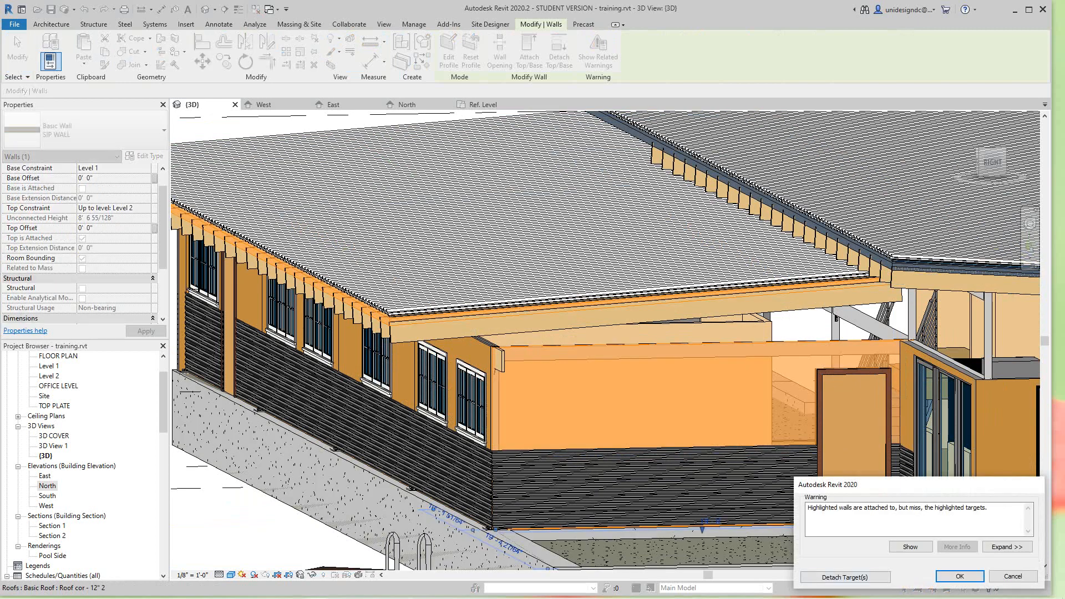
{"action": "key", "text": "Escape"}
{"action": "scroll", "coordinate": [651, 302], "scroll_direction": "down", "scroll_amount": 5}
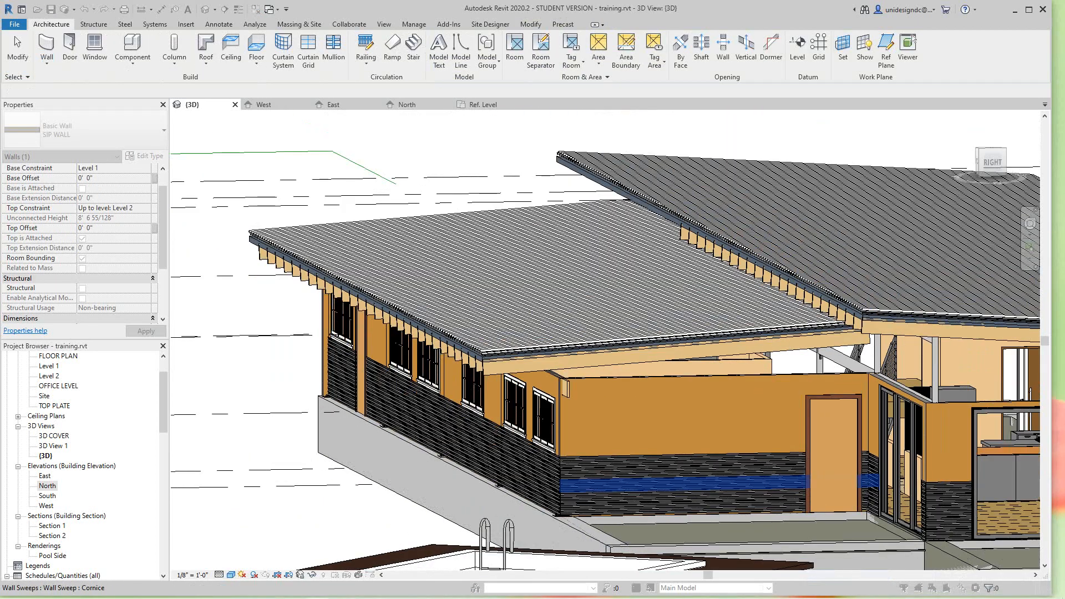
{"action": "scroll", "coordinate": [693, 466], "scroll_direction": "up", "scroll_amount": 3}
{"action": "key", "text": "Escape"}
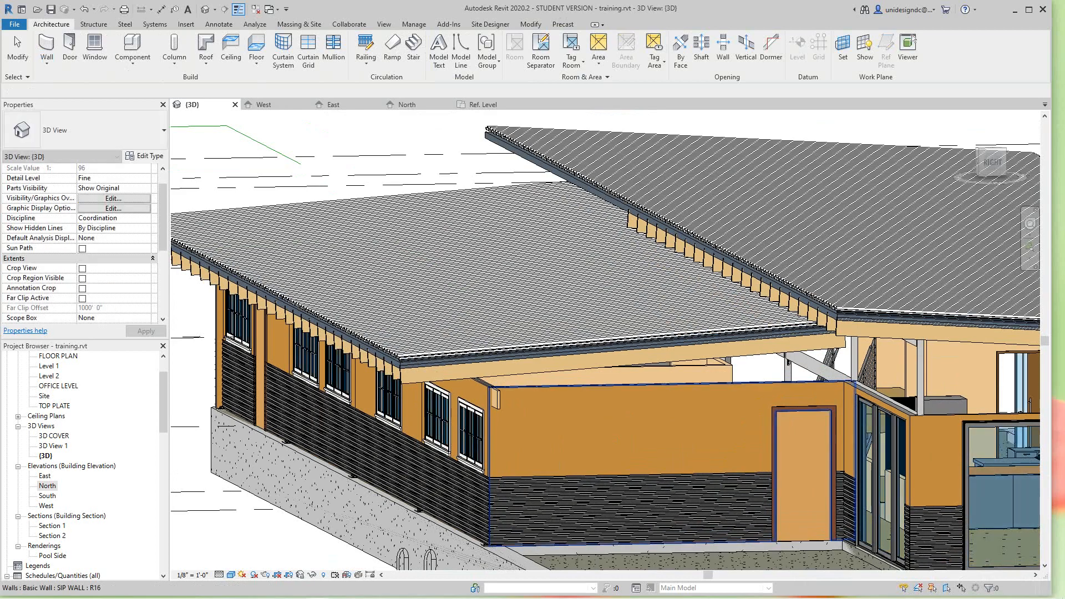
- Retry attaching the pool-side SIP wall's top, targeting the lower basic roof "Roof cor - 12" 2", and accept the result
{"action": "scroll", "coordinate": [698, 470], "scroll_direction": "up", "scroll_amount": 2}
{"action": "middle_click_drag", "start_coordinate": [698, 470], "coordinate": [690, 461]}
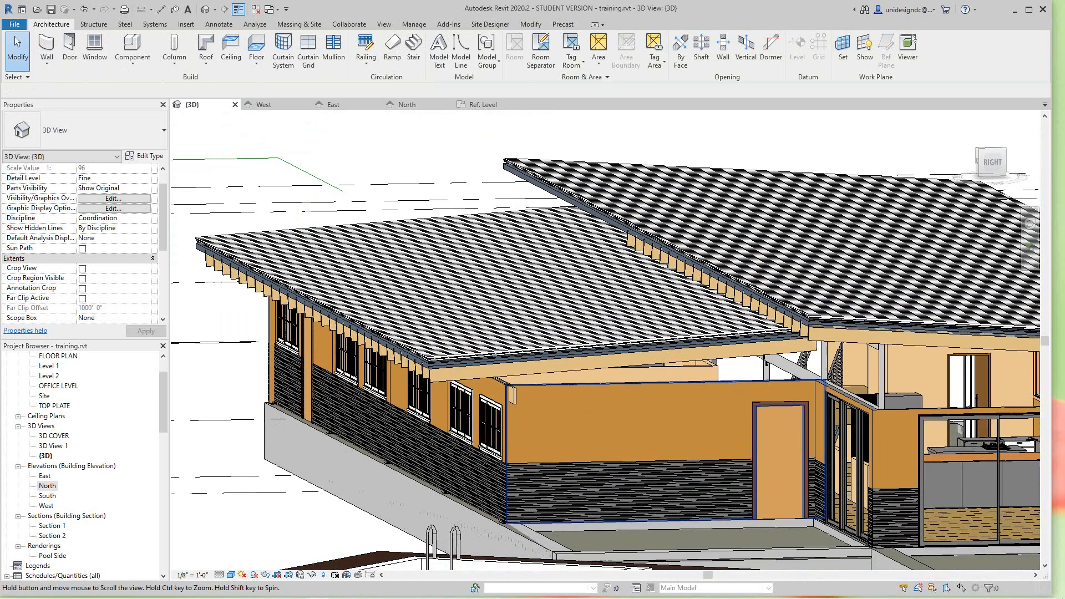
{"action": "left_click", "coordinate": [690, 461]}
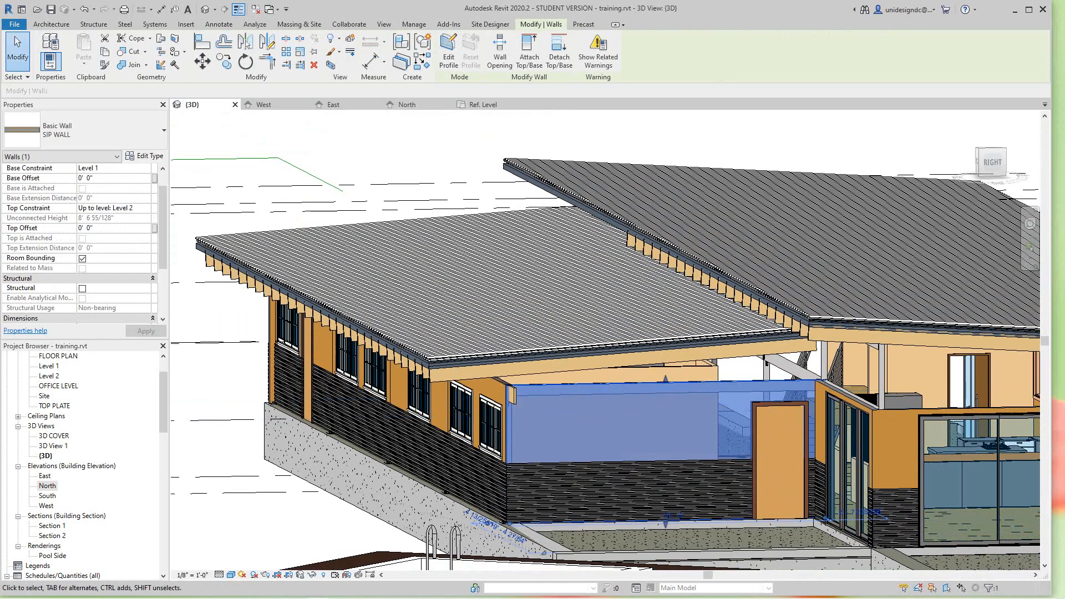
{"action": "left_click", "coordinate": [529, 51]}
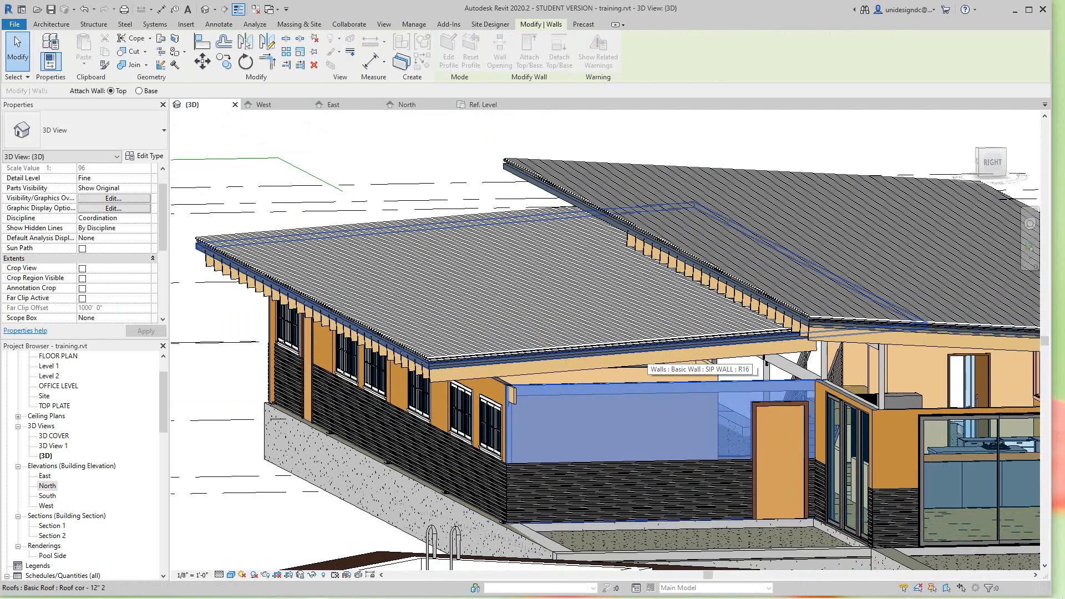
{"action": "scroll", "coordinate": [727, 347], "scroll_direction": "up", "scroll_amount": 4}
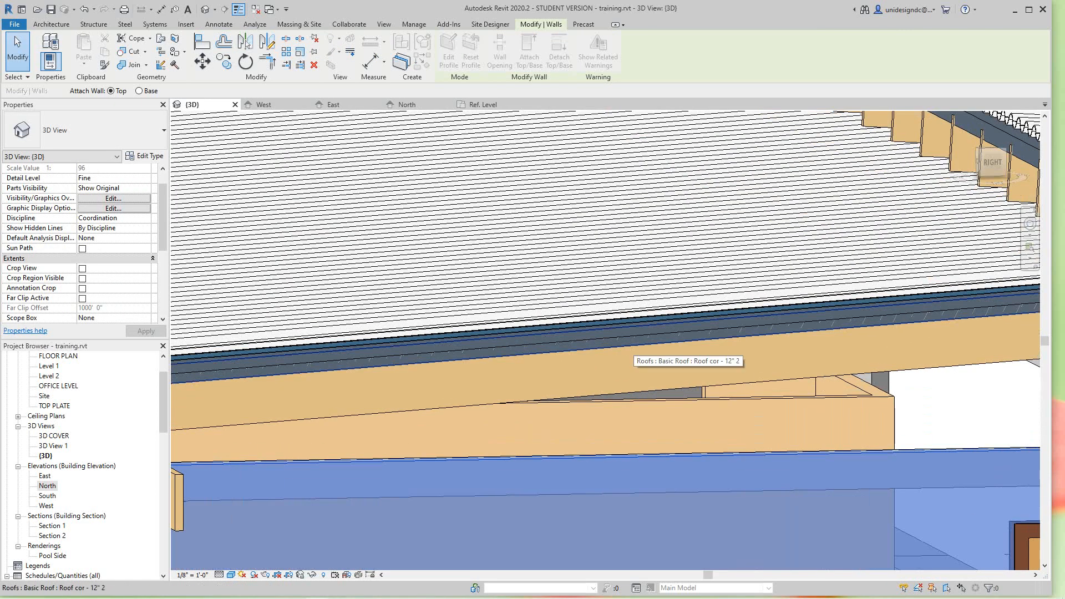
{"action": "left_click", "coordinate": [605, 327]}
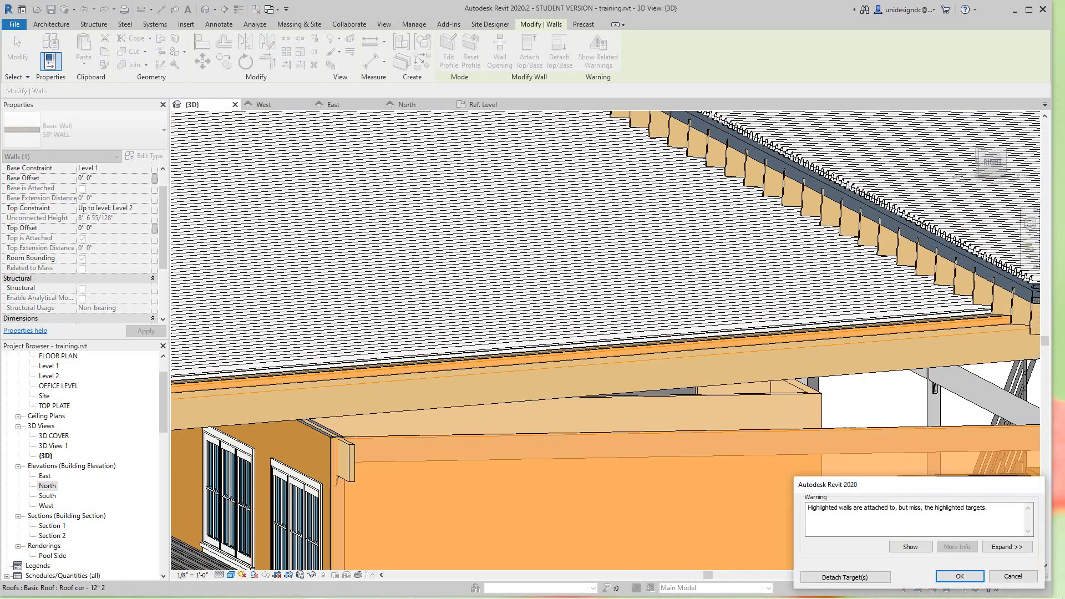
{"action": "scroll", "coordinate": [604, 328], "scroll_direction": "down", "scroll_amount": 1}
{"action": "middle_click_drag", "start_coordinate": [605, 327], "coordinate": [565, 292]}
{"action": "key", "text": "Return"}
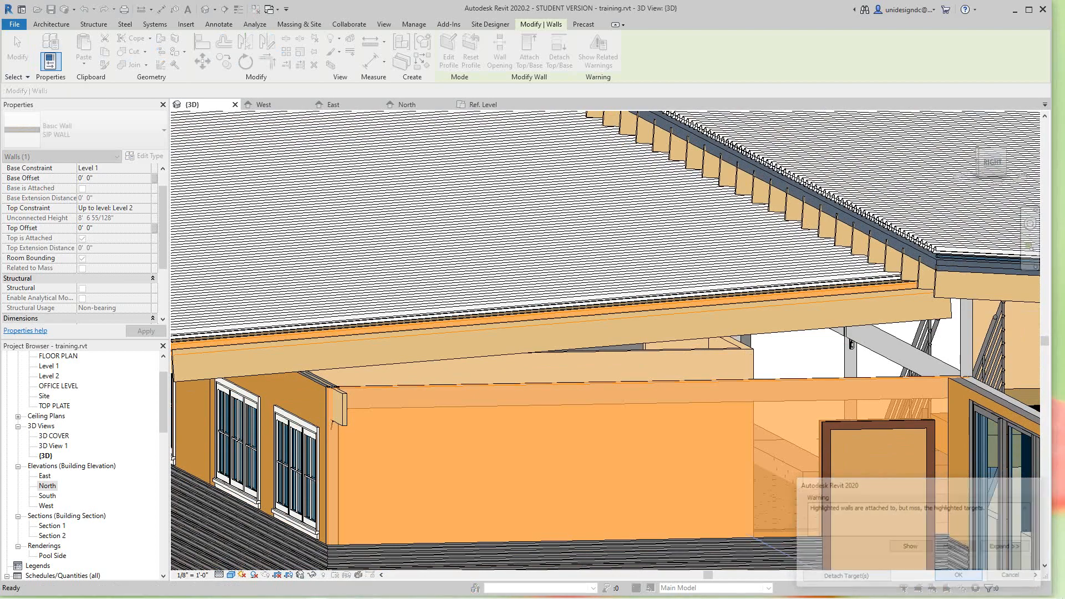
{"action": "scroll", "coordinate": [564, 292], "scroll_direction": "down", "scroll_amount": 4}
{"action": "key", "text": "Escape"}
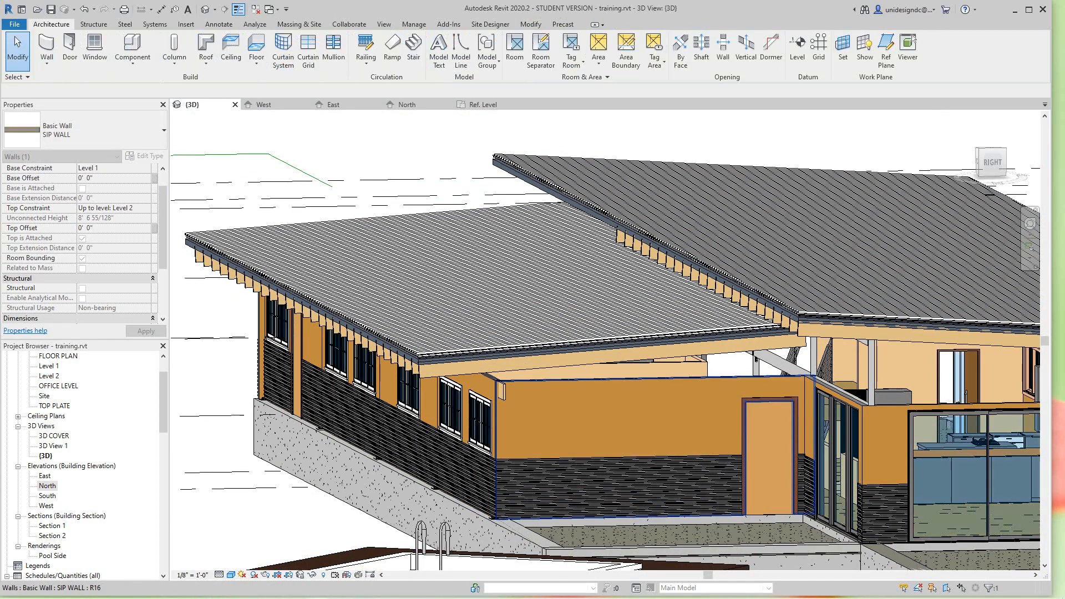
- Attach the top of the SIP wall around the large glass doors to the basic roof layer of the upper roof
{"action": "scroll", "coordinate": [643, 363], "scroll_direction": "down", "scroll_amount": 2}
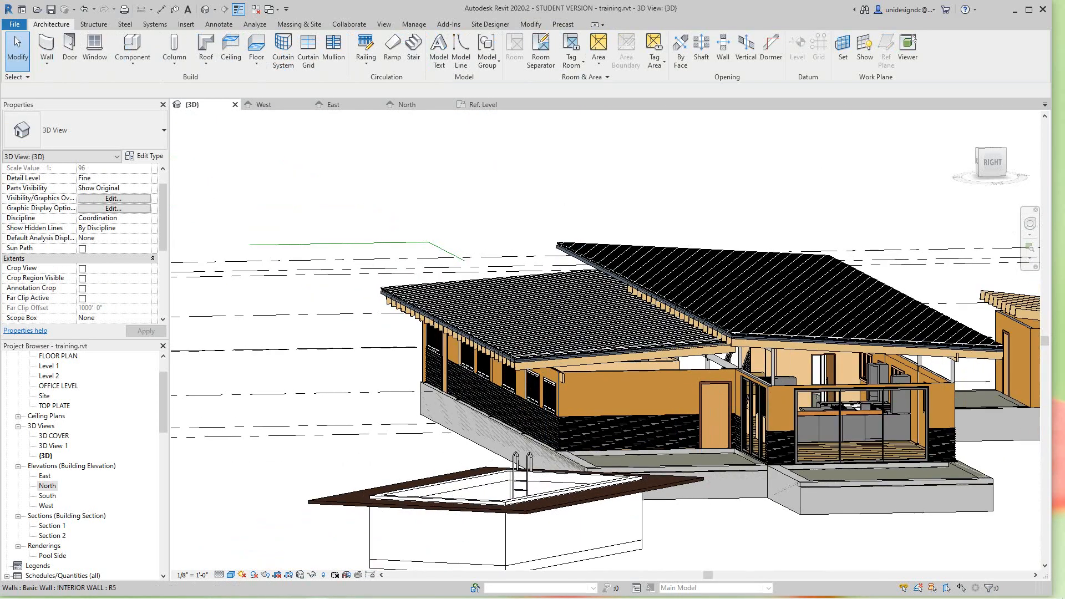
{"action": "middle_click_drag", "start_coordinate": [782, 435], "coordinate": [562, 440]}
{"action": "scroll", "coordinate": [555, 395], "scroll_direction": "up", "scroll_amount": 2}
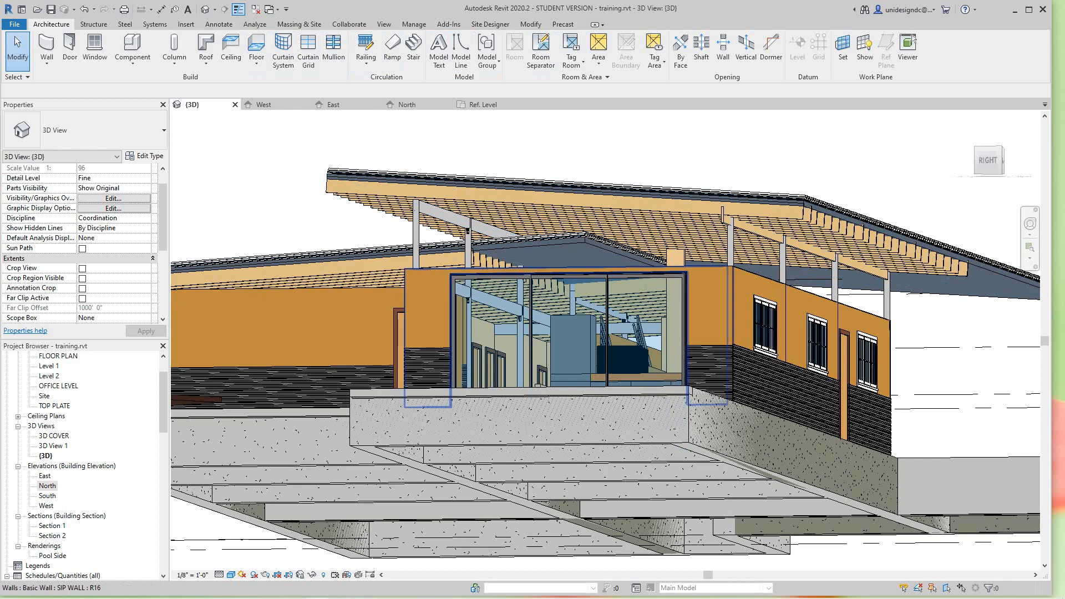
{"action": "left_click", "coordinate": [427, 333]}
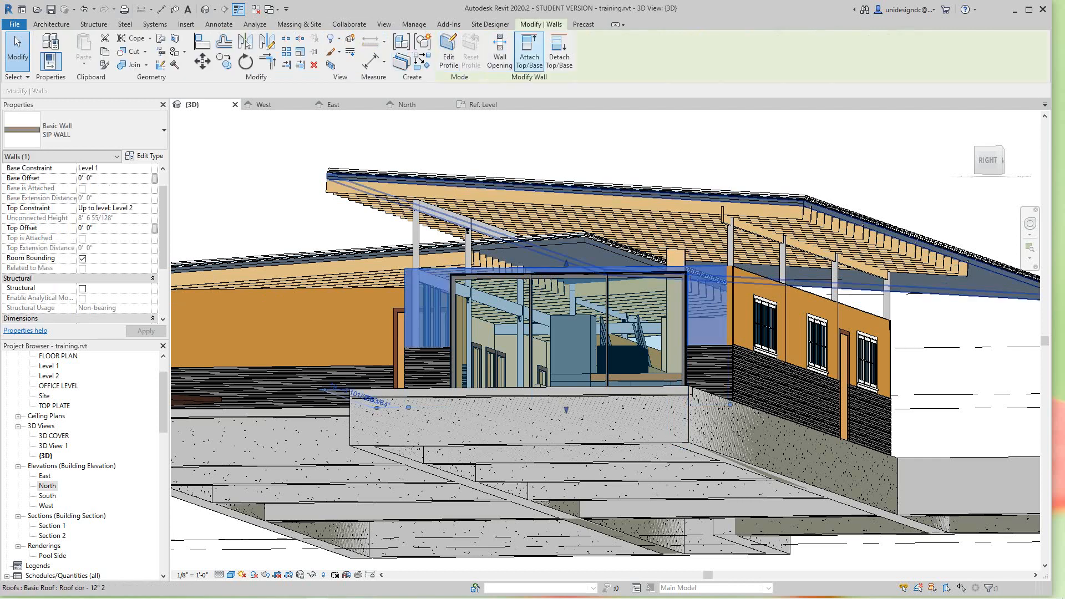
{"action": "left_click", "coordinate": [529, 50]}
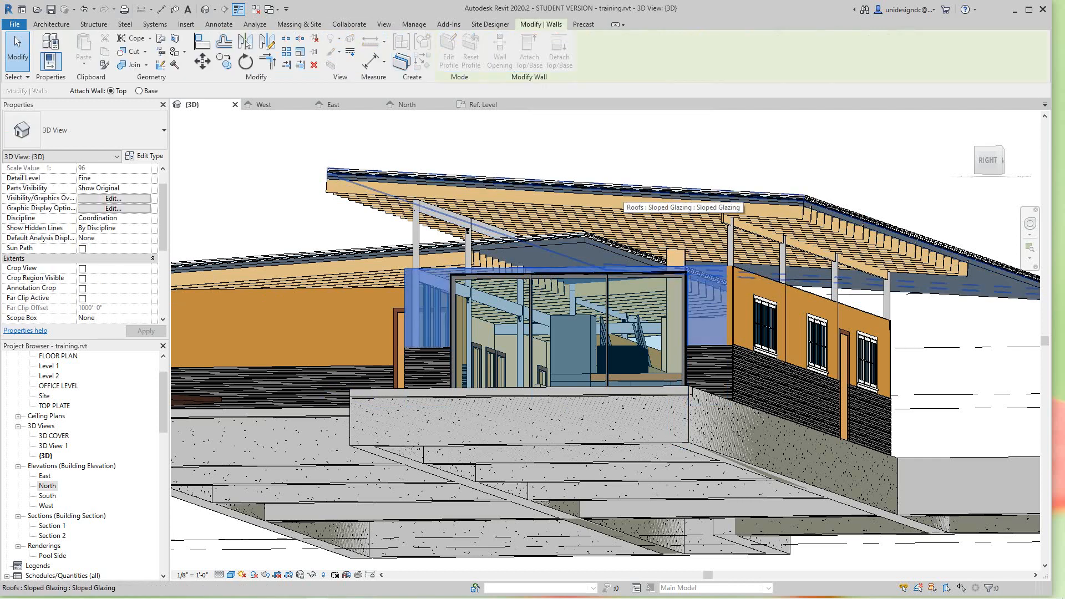
{"action": "left_click", "coordinate": [554, 244]}
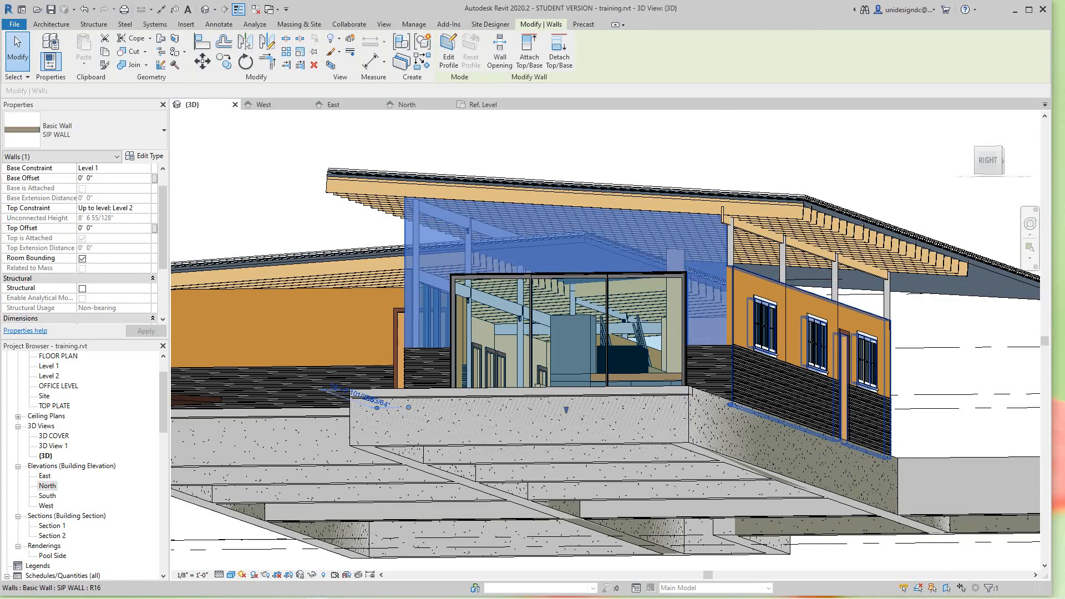
{"action": "left_click", "coordinate": [583, 187]}
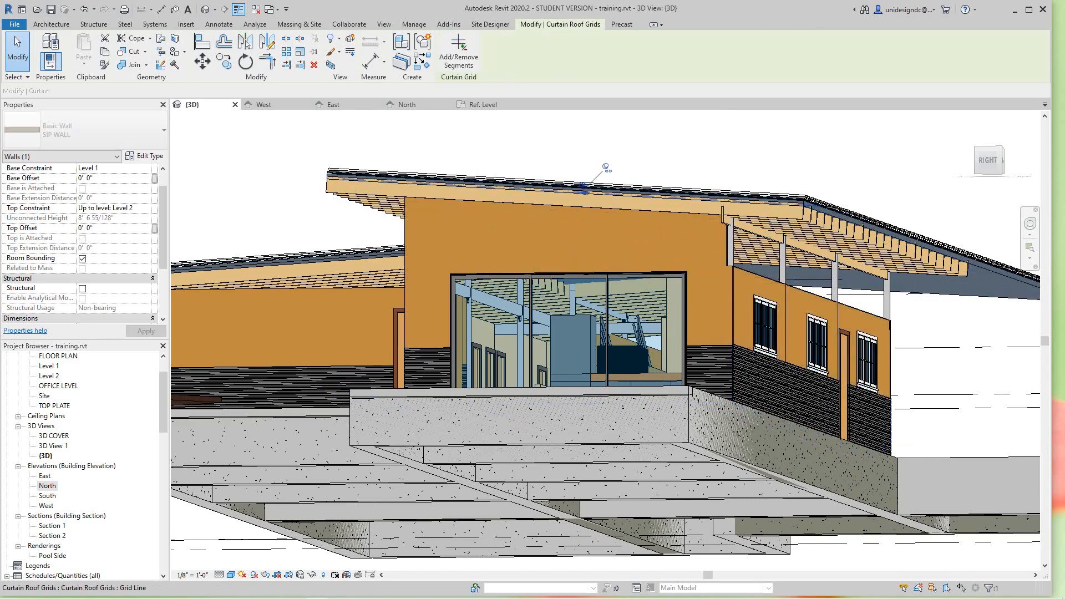
{"action": "key", "text": "Escape"}
{"action": "scroll", "coordinate": [798, 228], "scroll_direction": "down", "scroll_amount": 2}
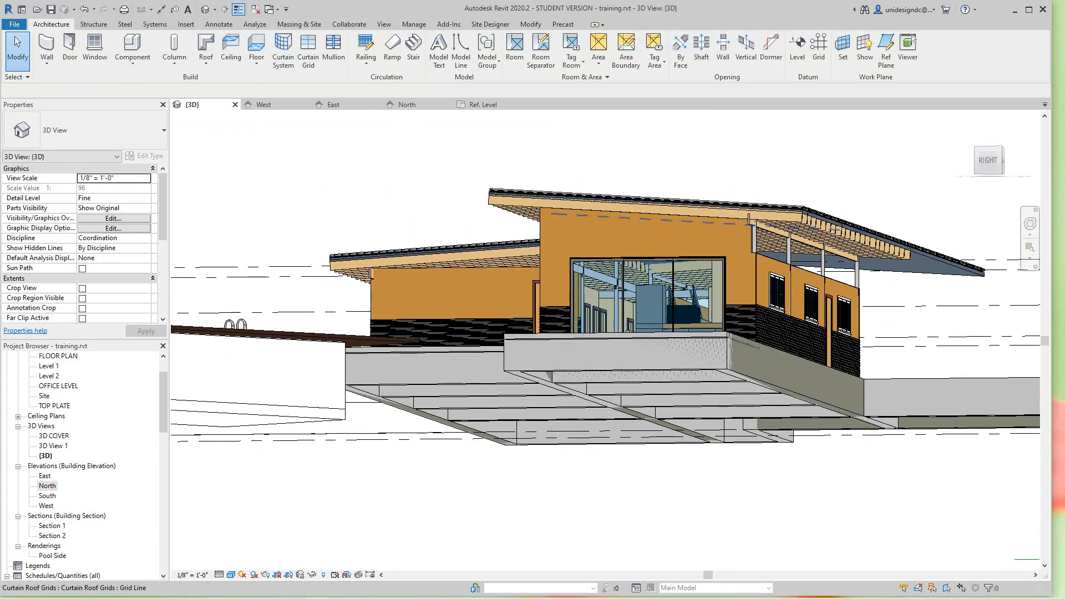
- Attach the top of the long SIP side wall with the windows to the upper roof and inspect it from the other side
{"action": "scroll", "coordinate": [797, 232], "scroll_direction": "up", "scroll_amount": 1}
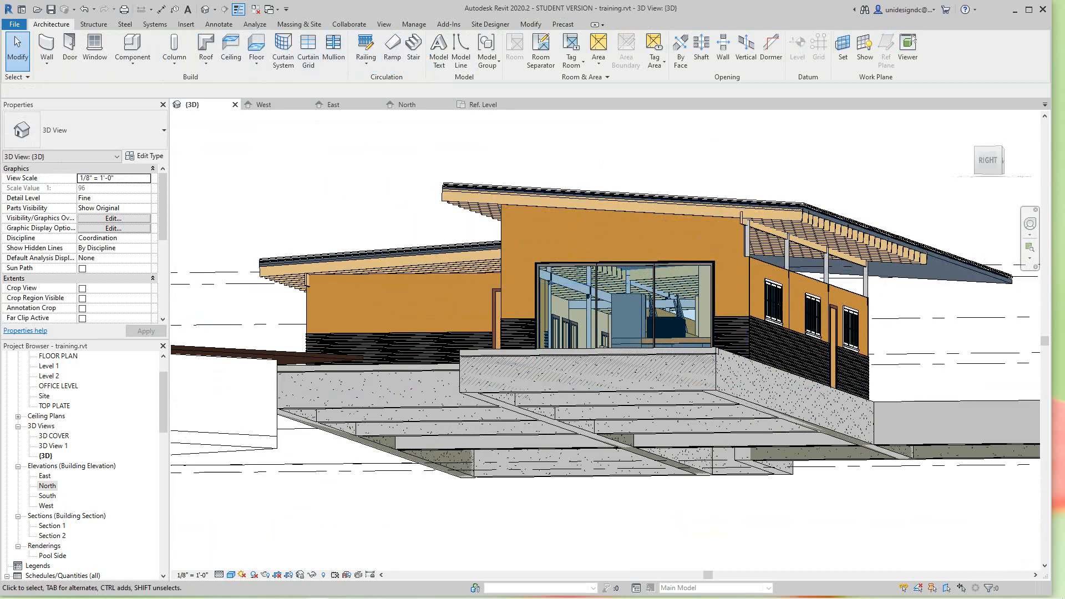
{"action": "left_click", "coordinate": [807, 333]}
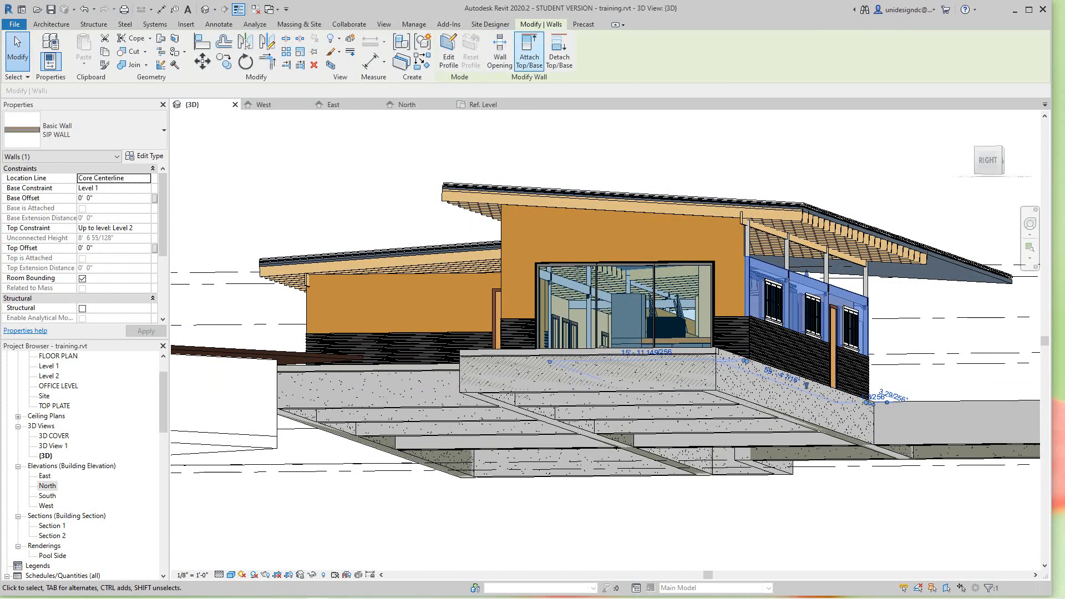
{"action": "left_click", "coordinate": [529, 56]}
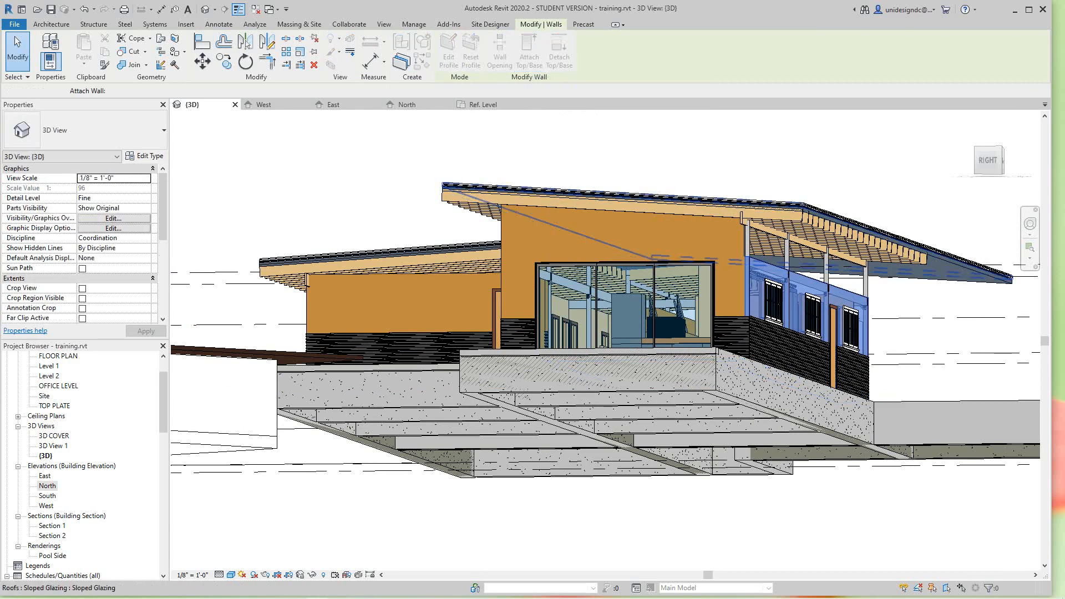
{"action": "left_click", "coordinate": [870, 262]}
{"action": "scroll", "coordinate": [873, 266], "scroll_direction": "down", "scroll_amount": 4}
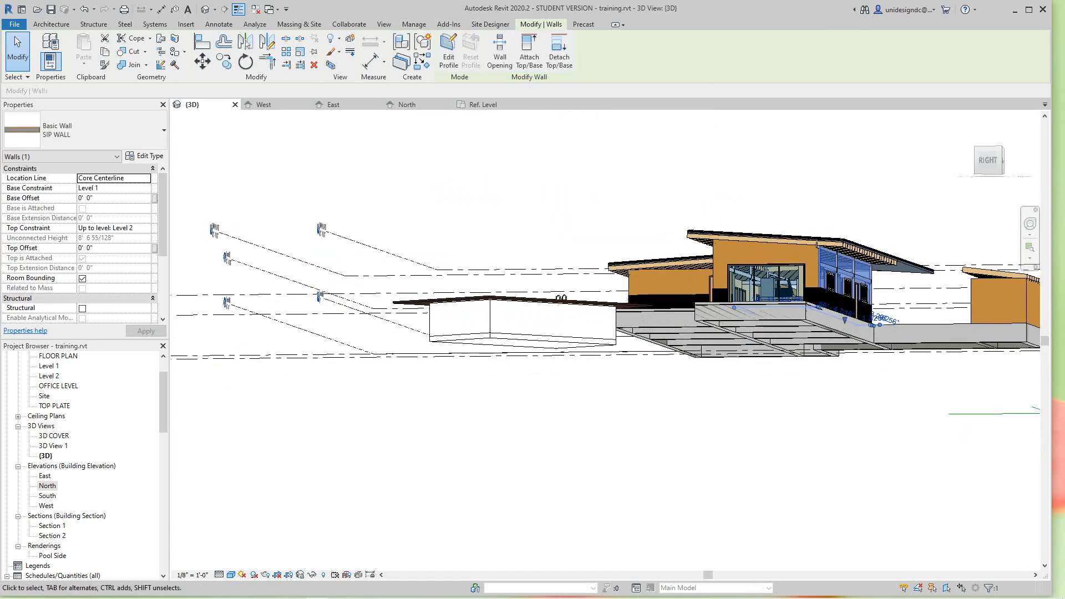
{"action": "middle_click_drag", "start_coordinate": [873, 266], "coordinate": [538, 300], "text": "shift"}
{"action": "middle_click_drag", "start_coordinate": [959, 356], "coordinate": [866, 388]}
{"action": "scroll", "coordinate": [874, 361], "scroll_direction": "up", "scroll_amount": 5}
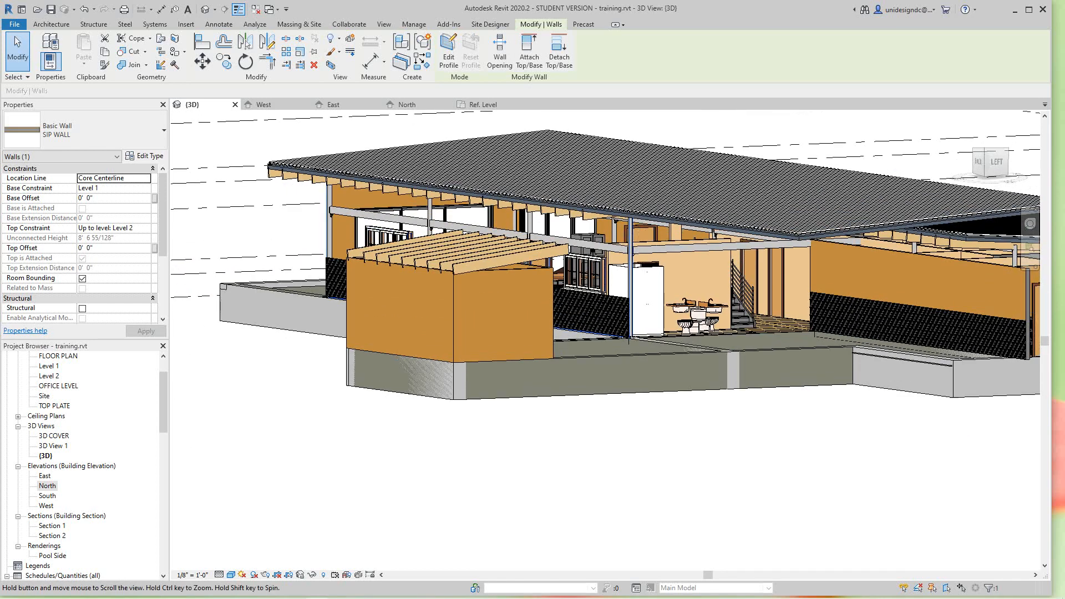
{"action": "scroll", "coordinate": [777, 233], "scroll_direction": "up", "scroll_amount": 3}
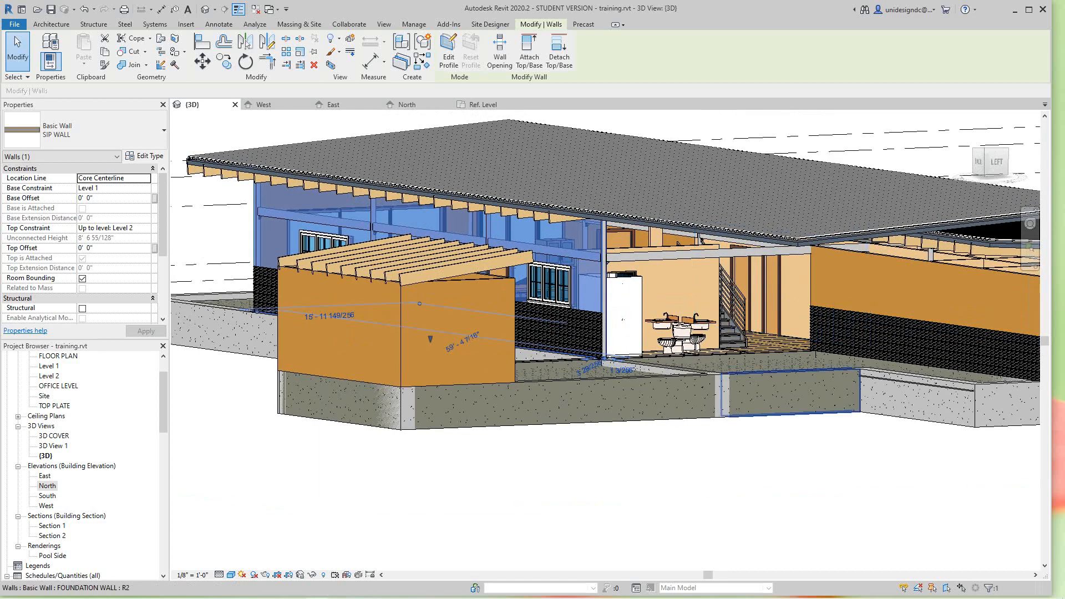
{"action": "key", "text": "Escape"}
- Attach the top of the SIP wall with the single door at the building's opposite end to the lower roof
{"action": "scroll", "coordinate": [693, 343], "scroll_direction": "down", "scroll_amount": 4}
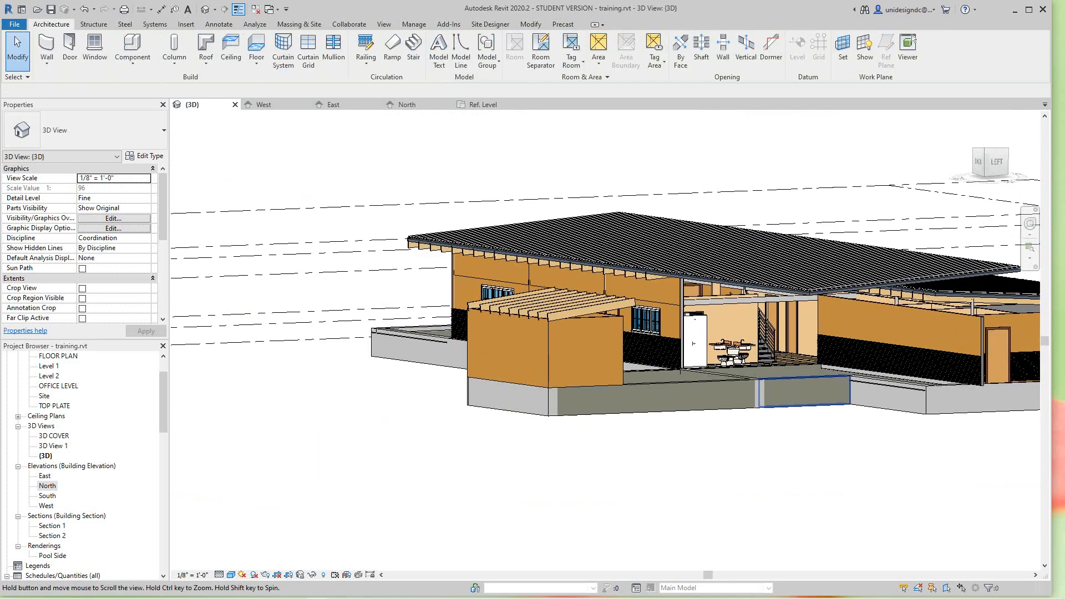
{"action": "middle_click_drag", "start_coordinate": [693, 343], "coordinate": [521, 302]}
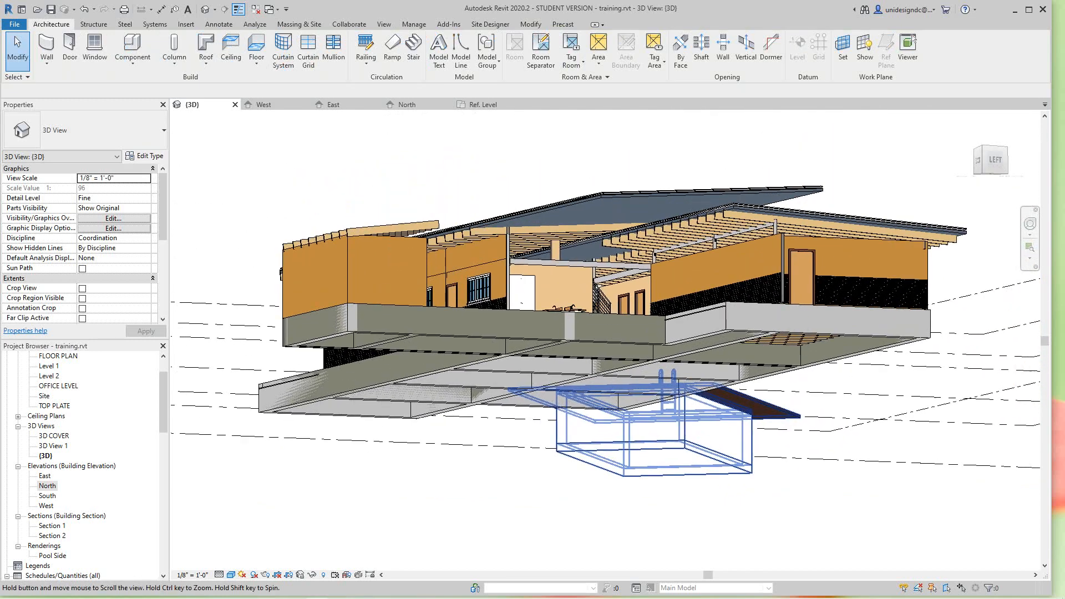
{"action": "middle_click_drag", "start_coordinate": [810, 220], "coordinate": [772, 261]}
{"action": "scroll", "coordinate": [772, 261], "scroll_direction": "up", "scroll_amount": 3}
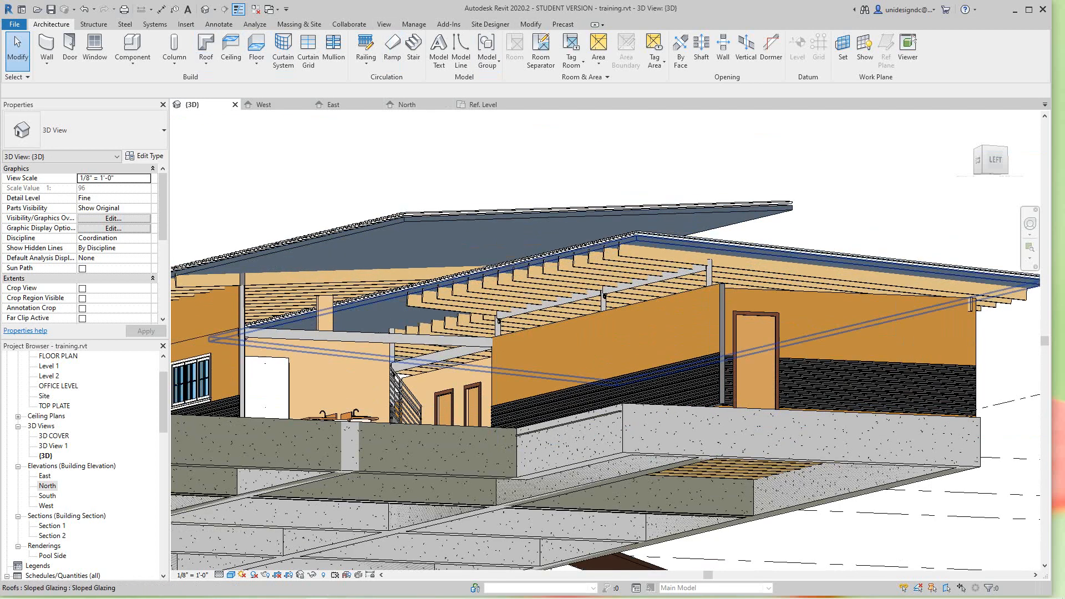
{"action": "left_click", "coordinate": [832, 330]}
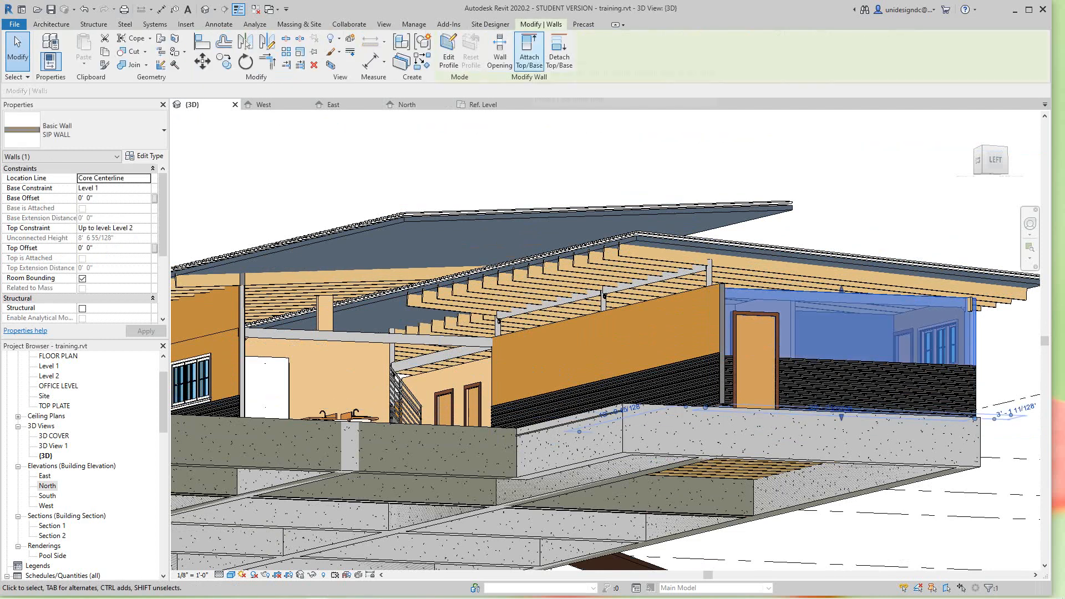
{"action": "left_click", "coordinate": [528, 49]}
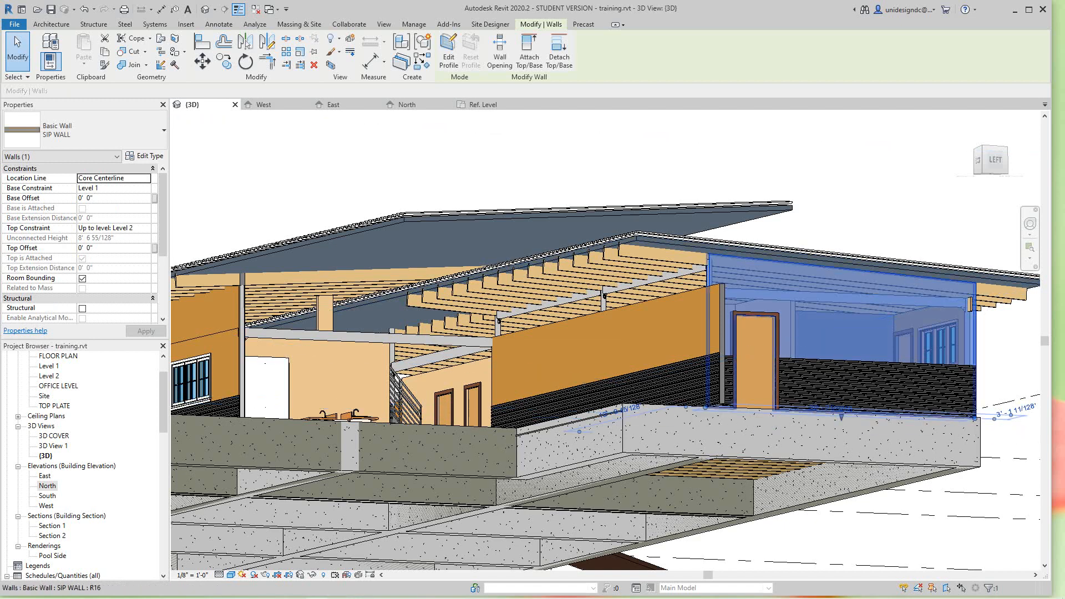
- Attach the top of the SIP wall adjoining the single-door wall to the basic roof layer of the roof above
{"action": "left_click", "coordinate": [693, 178]}
{"action": "left_click", "coordinate": [621, 338]}
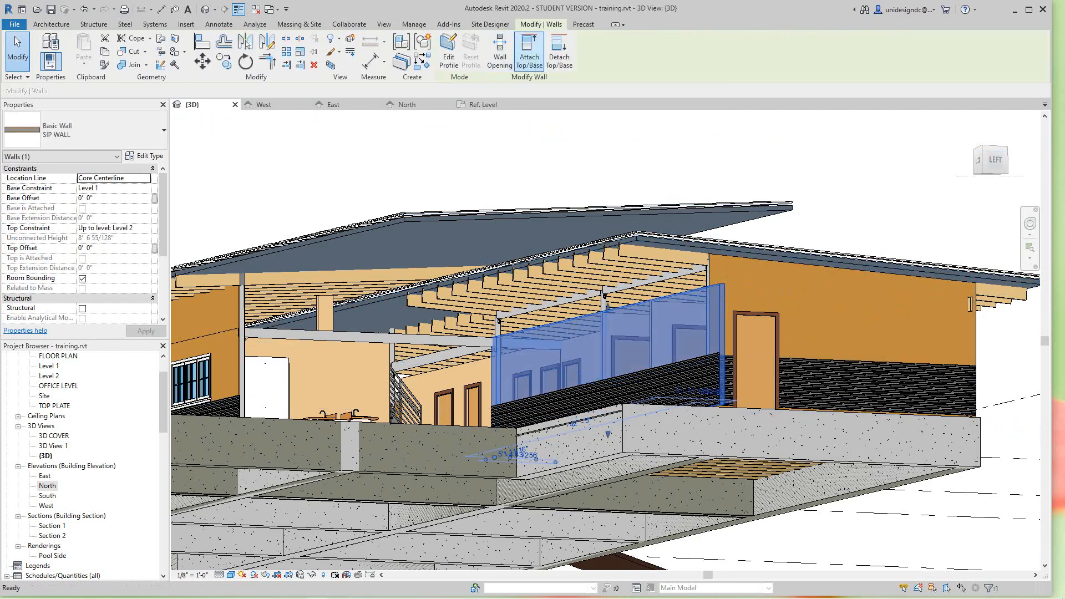
{"action": "left_click", "coordinate": [529, 52]}
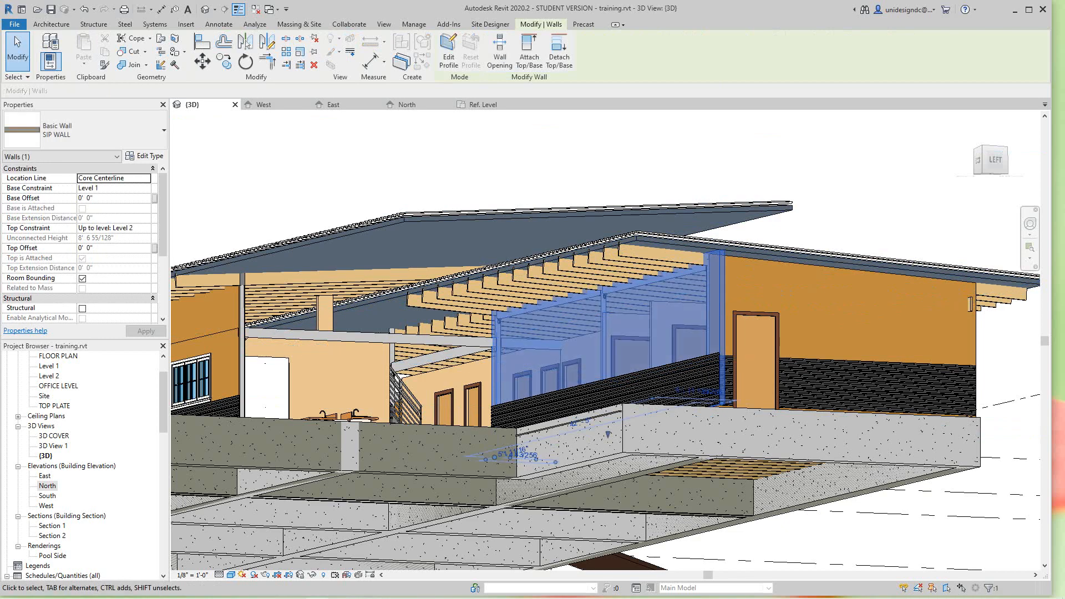
{"action": "left_click", "coordinate": [758, 174]}
- Examine the building's exterior around to the front, checking where the lower roof ends near the pool-side glass doors
{"action": "scroll", "coordinate": [758, 174], "scroll_direction": "down", "scroll_amount": 3}
{"action": "middle_click_drag", "start_coordinate": [880, 248], "coordinate": [1014, 296], "text": "shift"}
{"action": "middle_click_drag", "start_coordinate": [554, 310], "coordinate": [926, 353], "text": "shift"}
{"action": "middle_click_drag", "start_coordinate": [192, 316], "coordinate": [469, 276]}
{"action": "scroll", "coordinate": [470, 276], "scroll_direction": "up", "scroll_amount": 5}
{"action": "middle_click_drag", "start_coordinate": [555, 310], "coordinate": [644, 292], "text": "shift"}
{"action": "scroll", "coordinate": [644, 291], "scroll_direction": "down", "scroll_amount": 2}
{"action": "middle_click_drag", "start_coordinate": [940, 312], "coordinate": [724, 294]}
{"action": "scroll", "coordinate": [621, 302], "scroll_direction": "up", "scroll_amount": 1}
{"action": "middle_click_drag", "start_coordinate": [621, 303], "coordinate": [575, 316]}
{"action": "scroll", "coordinate": [575, 316], "scroll_direction": "down", "scroll_amount": 3}
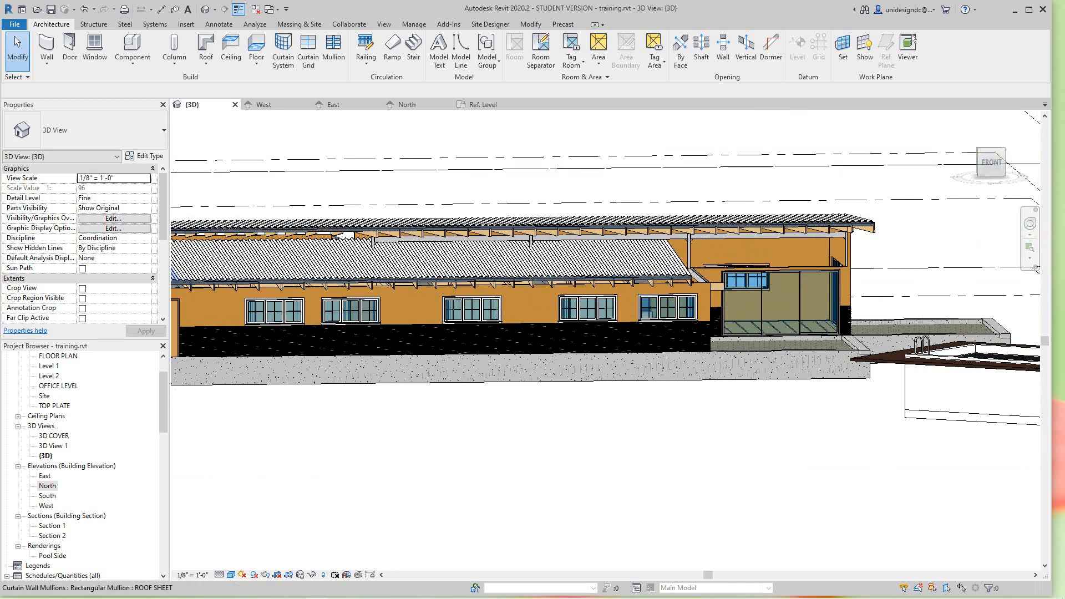
- In the Level 2 plan, extend the lower roof's corrugated sloped glazing about 5' 2" past its end, beyond grid E
{"action": "double_click", "coordinate": [55, 405]}
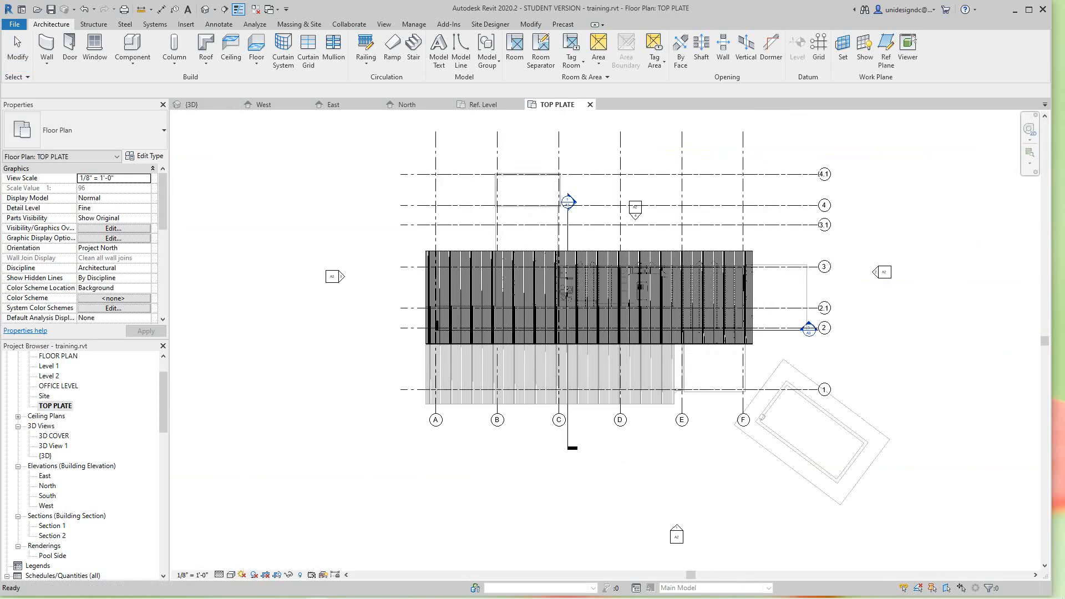
{"action": "scroll", "coordinate": [642, 385], "scroll_direction": "up", "scroll_amount": 2}
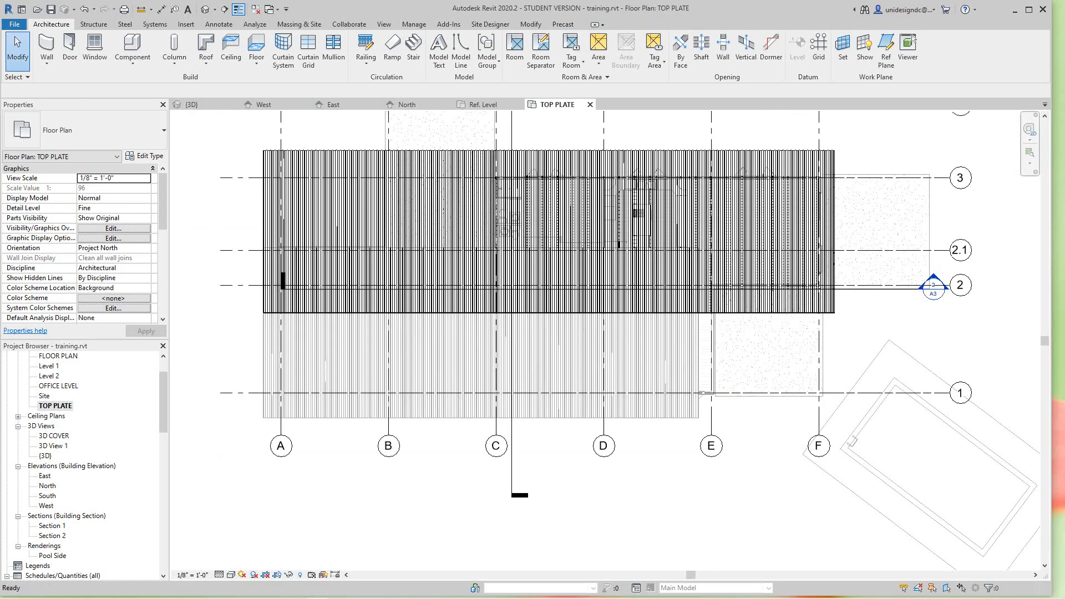
{"action": "double_click", "coordinate": [49, 376]}
{"action": "scroll", "coordinate": [569, 321], "scroll_direction": "up", "scroll_amount": 1}
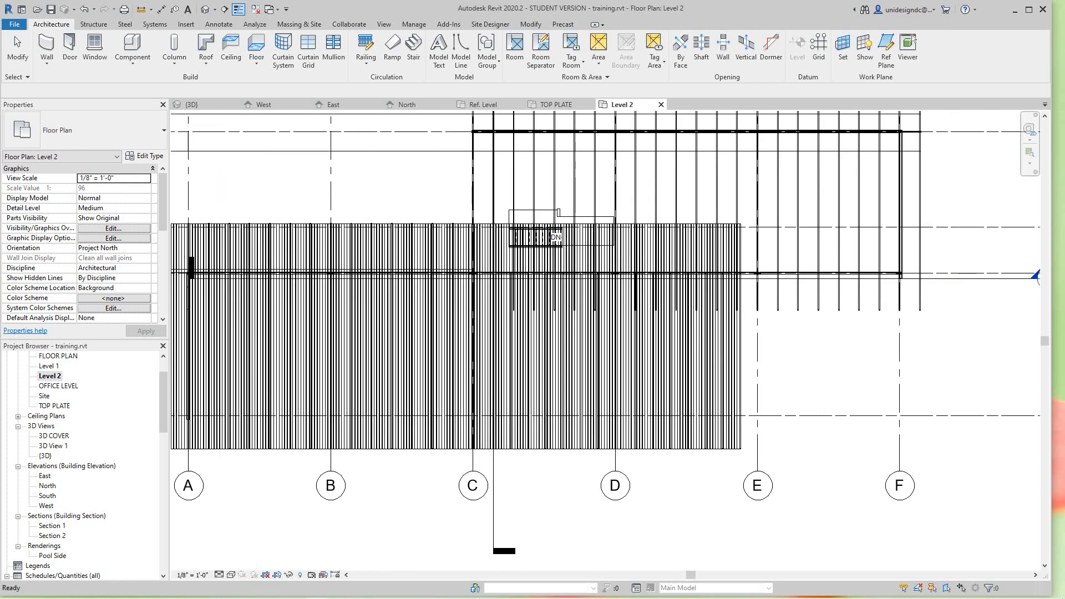
{"action": "left_click", "coordinate": [430, 311]}
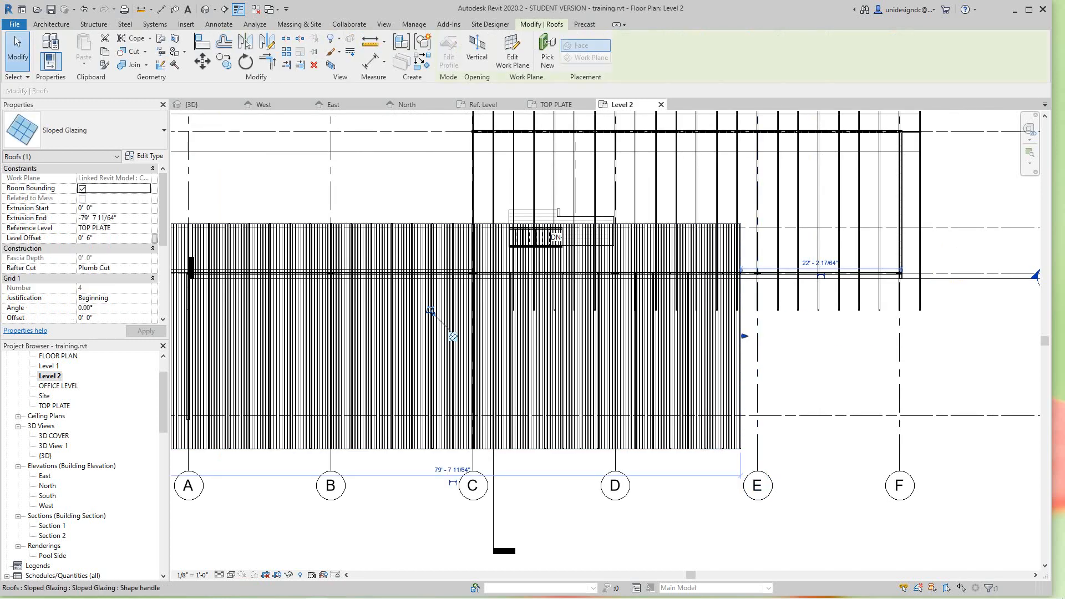
{"action": "left_click_drag", "start_coordinate": [741, 336], "coordinate": [778, 336]}
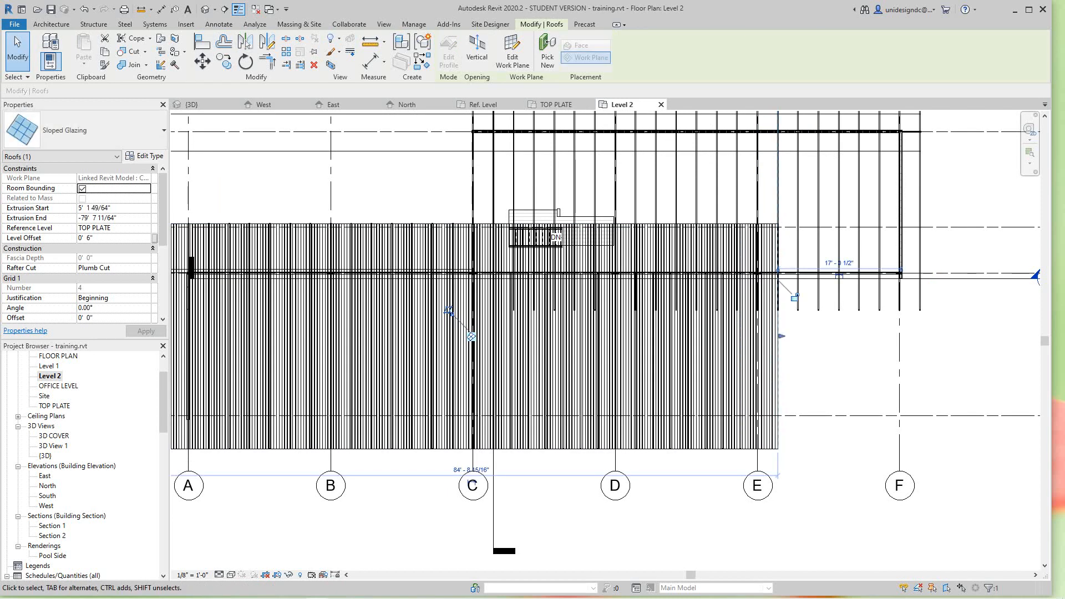
{"action": "left_click", "coordinate": [835, 366]}
{"action": "scroll", "coordinate": [834, 366], "scroll_direction": "down", "scroll_amount": 2}
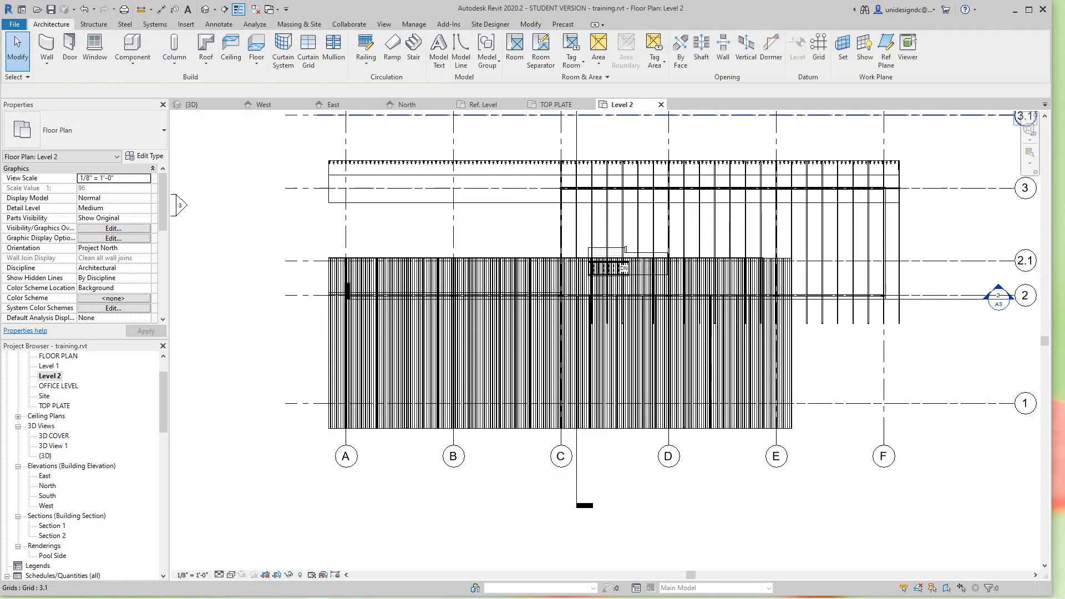
- In the 3D view, extend the lower basic roof "Roof cor - 12" 2" about 3' 8" toward the pool-side glass doors
{"action": "left_click", "coordinate": [205, 10]}
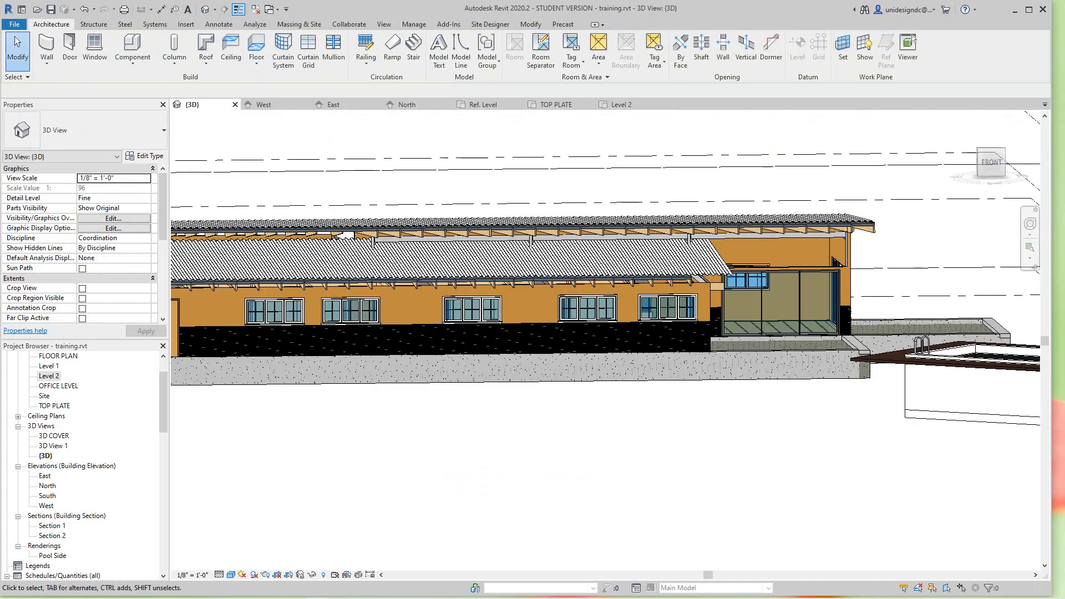
{"action": "middle_click_drag", "start_coordinate": [832, 311], "coordinate": [827, 316]}
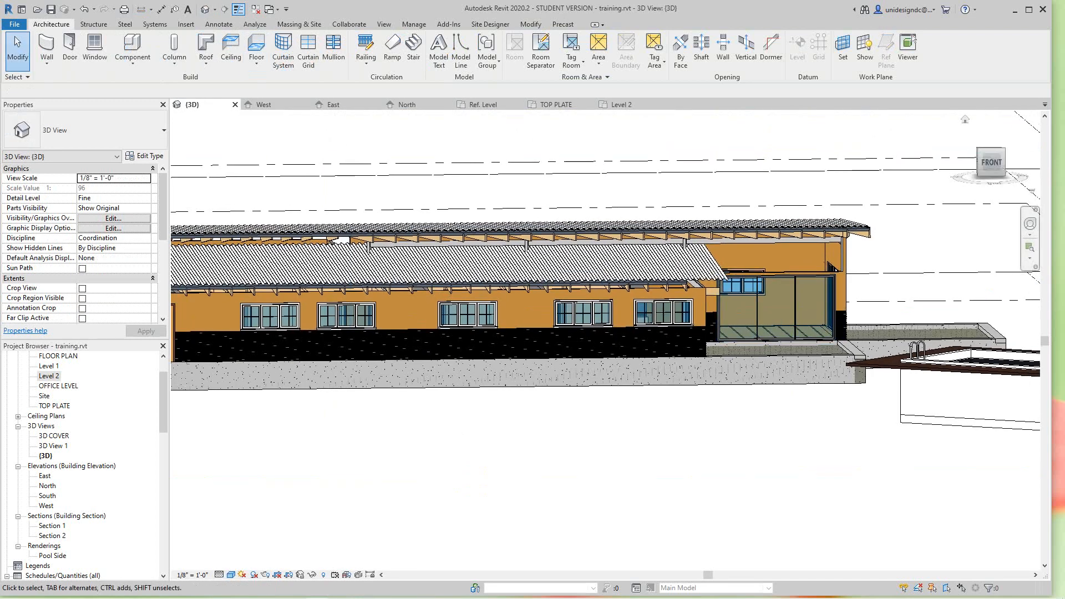
{"action": "left_click", "coordinate": [991, 162]}
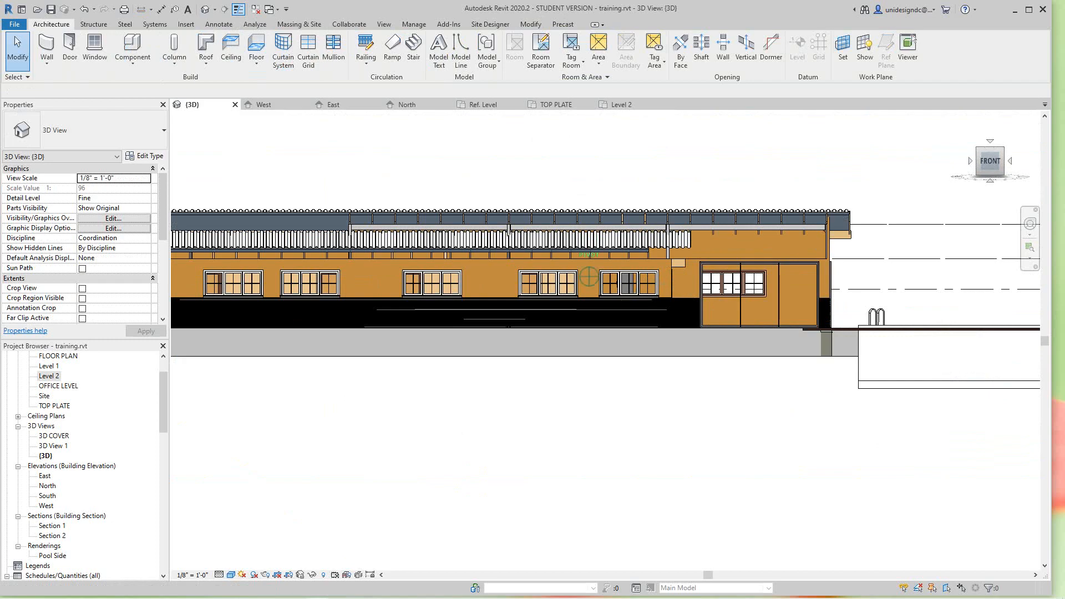
{"action": "mouse_move", "coordinate": [991, 162]}
{"action": "left_mouse_down"}
{"action": "mouse_move", "coordinate": [963, 144]}
{"action": "mouse_move", "coordinate": [974, 155]}
{"action": "left_mouse_up"}
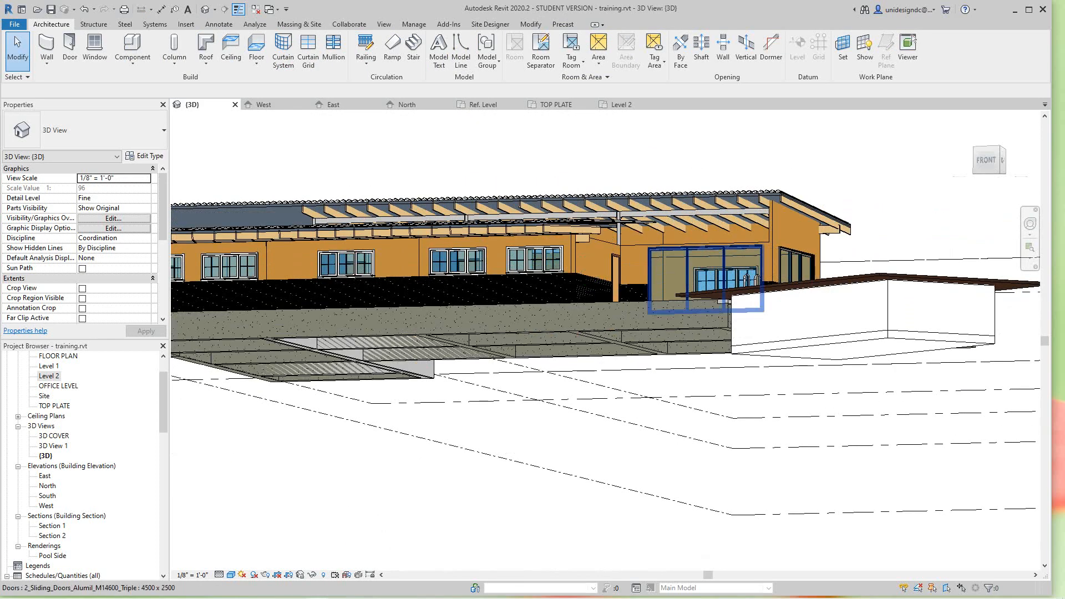
{"action": "scroll", "coordinate": [571, 236], "scroll_direction": "up", "scroll_amount": 8}
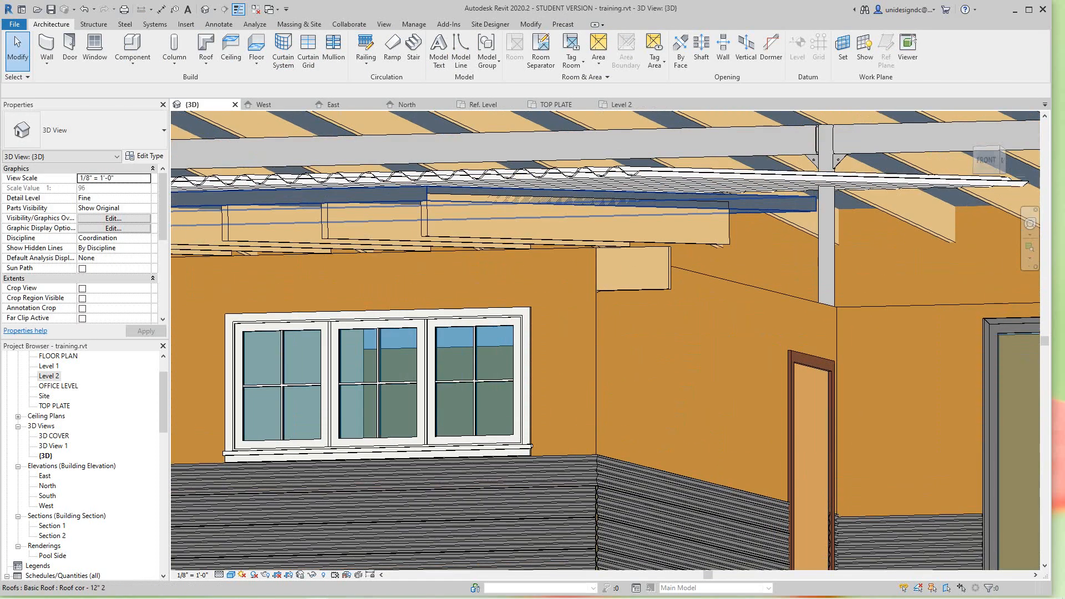
{"action": "left_click", "coordinate": [625, 199]}
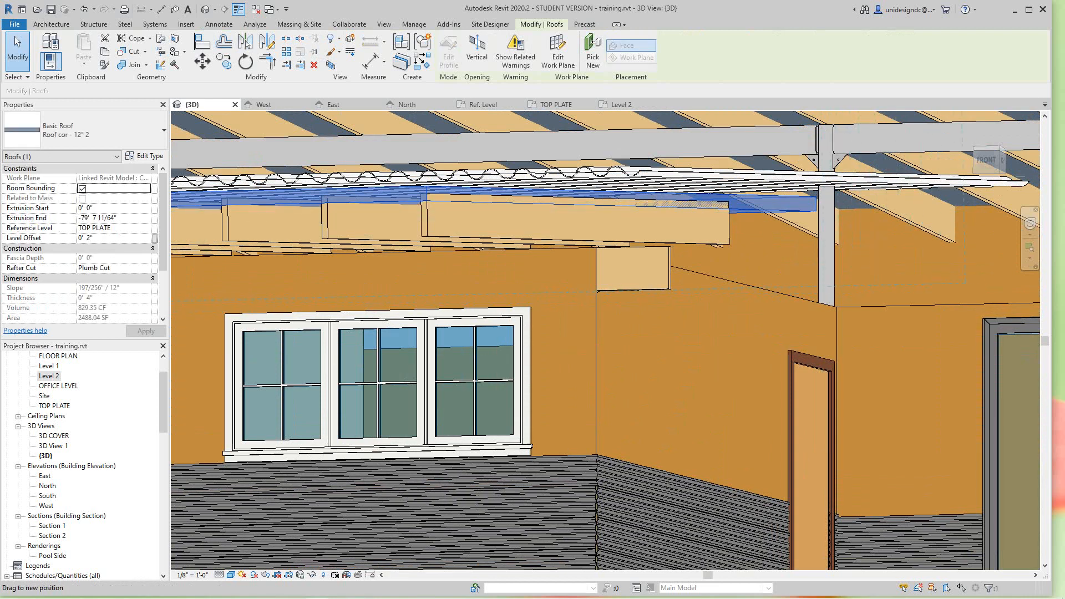
{"action": "left_click_drag", "start_coordinate": [625, 199], "coordinate": [778, 195]}
{"action": "key", "text": "Escape"}
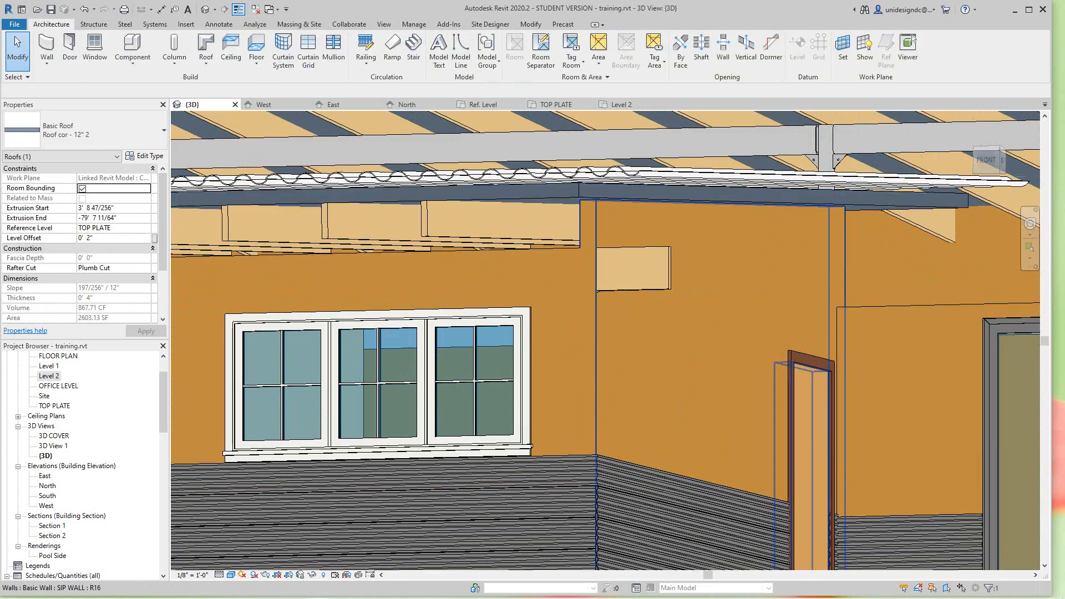
- Inspect the extended lower roof and the roof edges from several sides, then from the home view at the glass-door corner
{"action": "scroll", "coordinate": [604, 339], "scroll_direction": "down", "scroll_amount": 6}
{"action": "scroll", "coordinate": [798, 264], "scroll_direction": "down", "scroll_amount": 1}
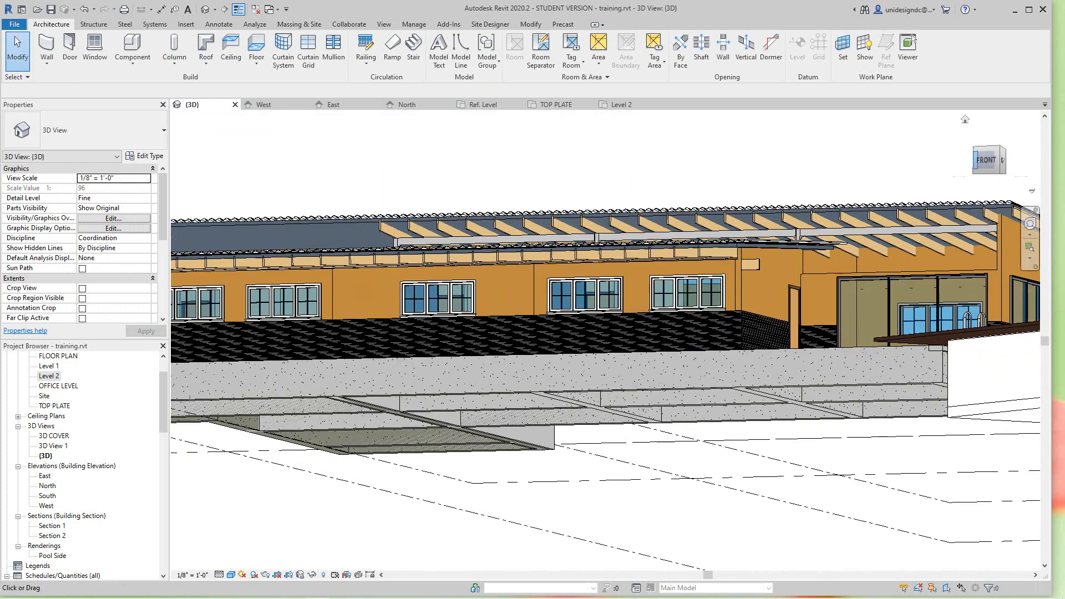
{"action": "mouse_move", "coordinate": [986, 160]}
{"action": "left_mouse_down"}
{"action": "mouse_move", "coordinate": [955, 167]}
{"action": "mouse_move", "coordinate": [969, 183]}
{"action": "mouse_move", "coordinate": [987, 155]}
{"action": "mouse_move", "coordinate": [981, 170]}
{"action": "mouse_move", "coordinate": [948, 180]}
{"action": "mouse_move", "coordinate": [937, 168]}
{"action": "mouse_move", "coordinate": [936, 179]}
{"action": "left_mouse_up"}
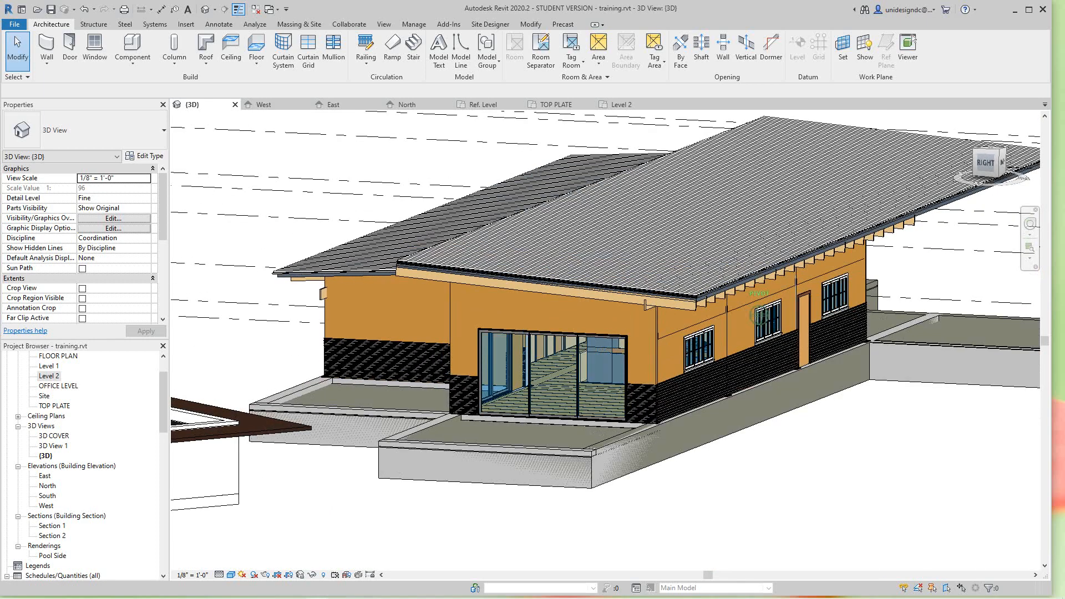
{"action": "left_click", "coordinate": [964, 120]}
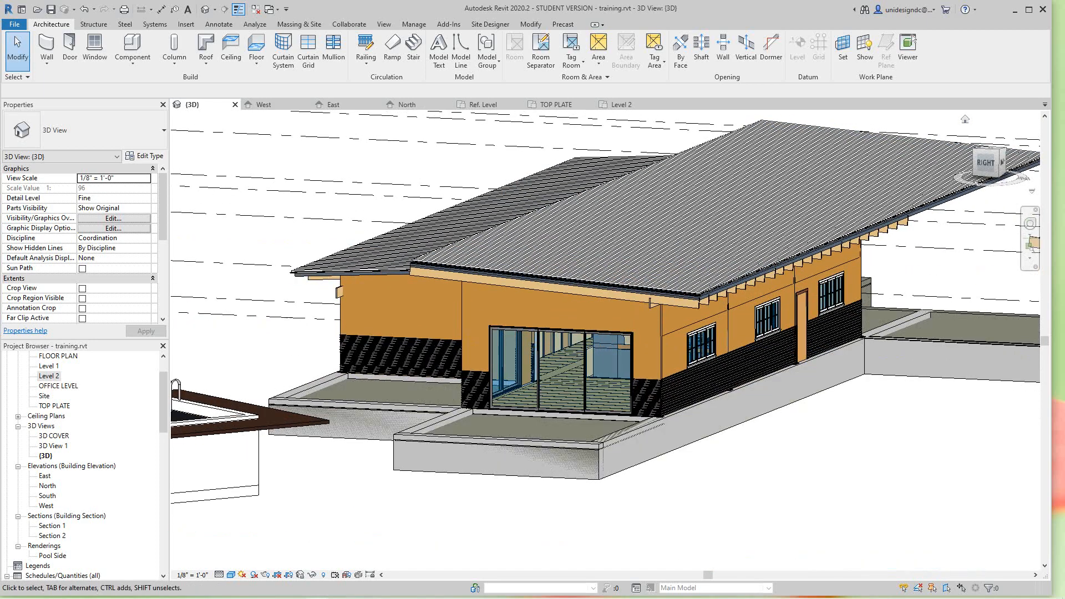
{"action": "scroll", "coordinate": [728, 321], "scroll_direction": "up", "scroll_amount": 3}
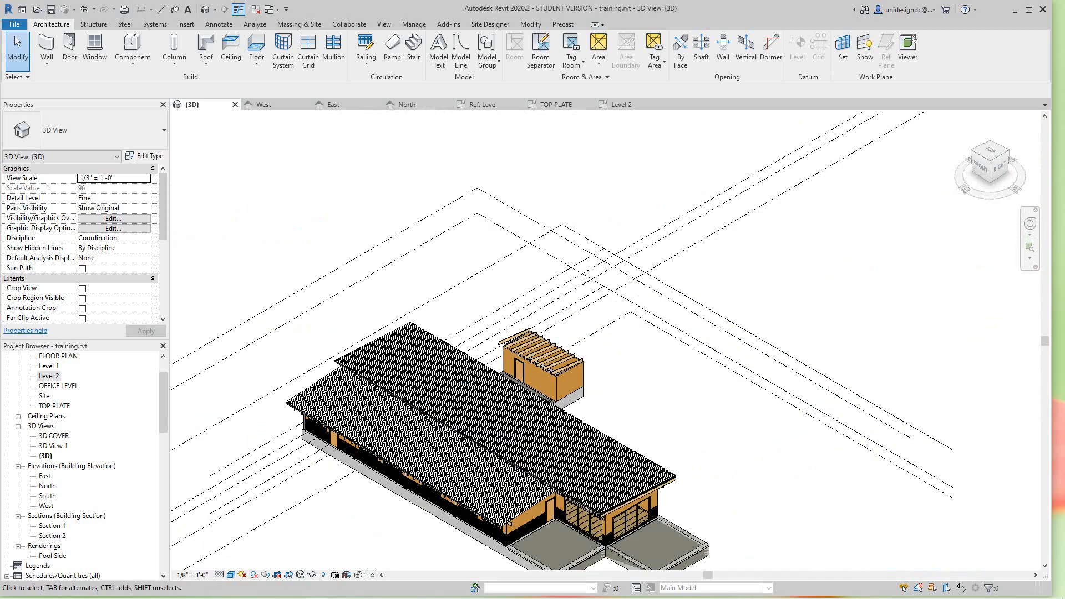
{"action": "middle_click_drag", "start_coordinate": [729, 321], "coordinate": [782, 256]}
{"action": "scroll", "coordinate": [714, 374], "scroll_direction": "up", "scroll_amount": 3}
{"action": "middle_click_drag", "start_coordinate": [621, 446], "coordinate": [743, 297]}
{"action": "scroll", "coordinate": [727, 343], "scroll_direction": "up", "scroll_amount": 2}
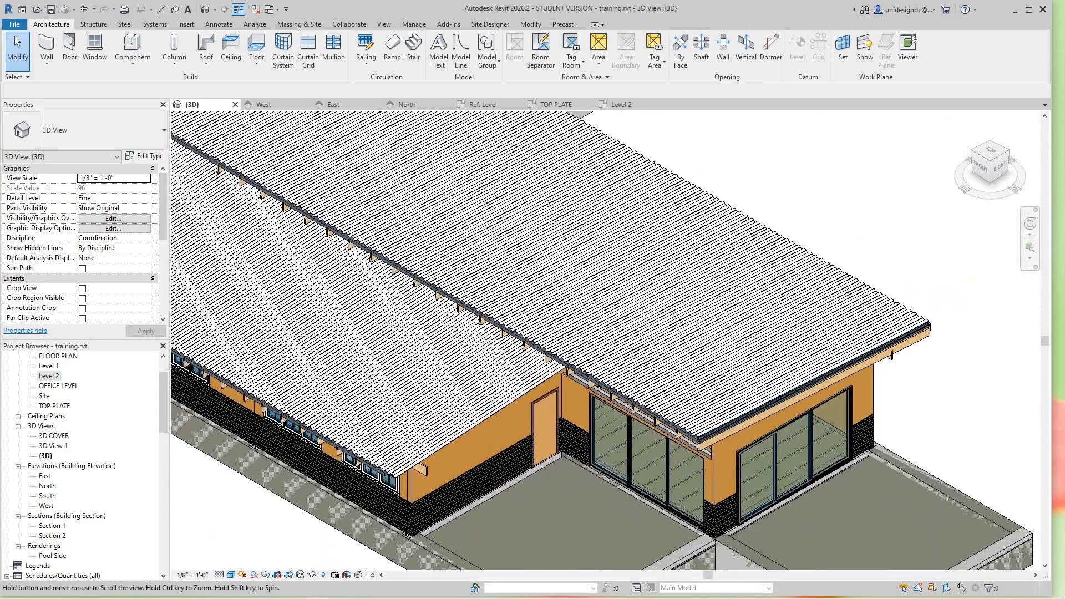
{"action": "scroll", "coordinate": [740, 392], "scroll_direction": "up", "scroll_amount": 3}
{"action": "middle_click_drag", "start_coordinate": [740, 393], "coordinate": [745, 370]}
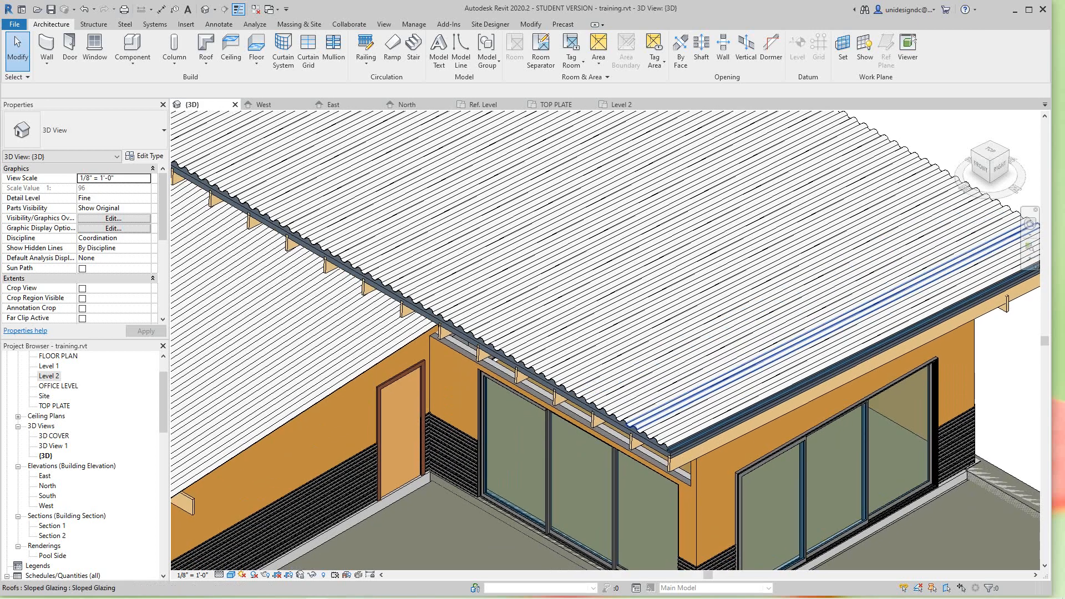
- Attach the top of the SIP wall around the glass doors beside the single door to the upper basic roof "Roof cor - 12" 2"
{"action": "left_click_drag", "start_coordinate": [981, 167], "coordinate": [983, 146]}
{"action": "middle_click_drag", "start_coordinate": [832, 272], "coordinate": [785, 487]}
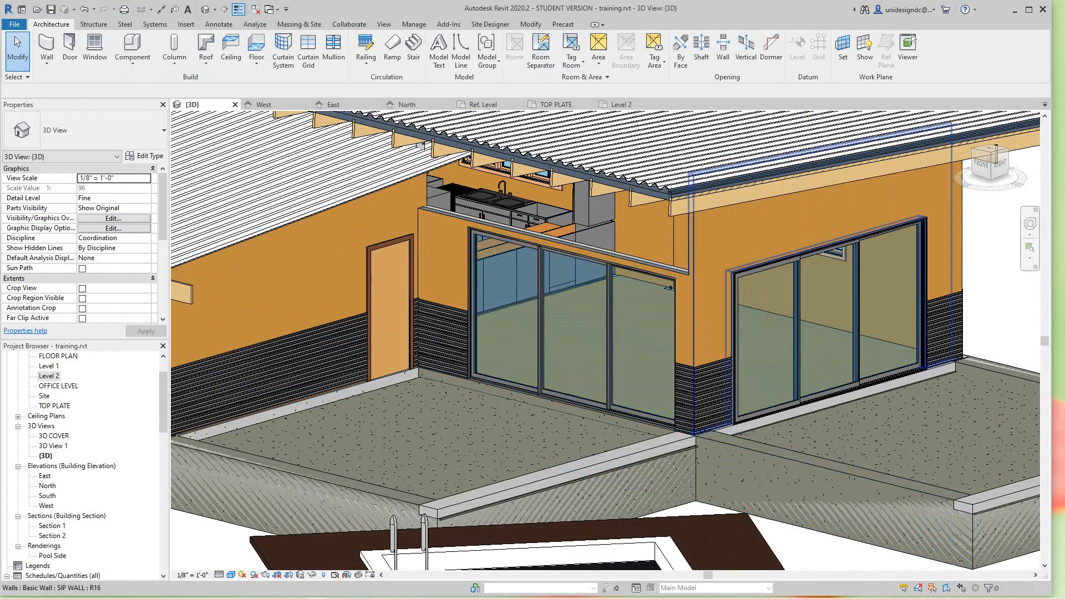
{"action": "left_click", "coordinate": [670, 288]}
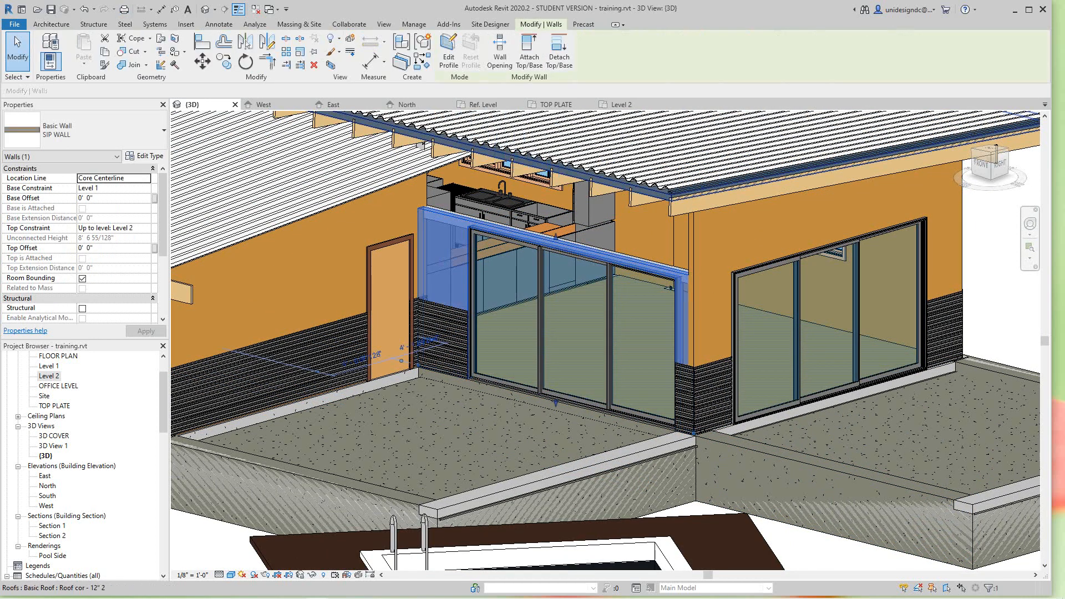
{"action": "left_click", "coordinate": [530, 52]}
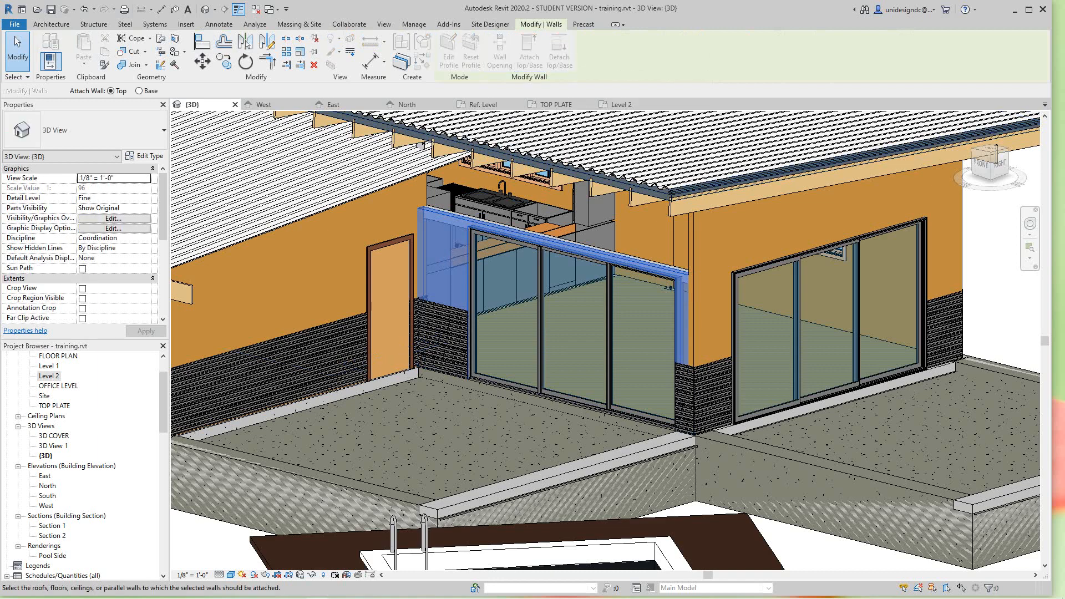
{"action": "left_click", "coordinate": [721, 166]}
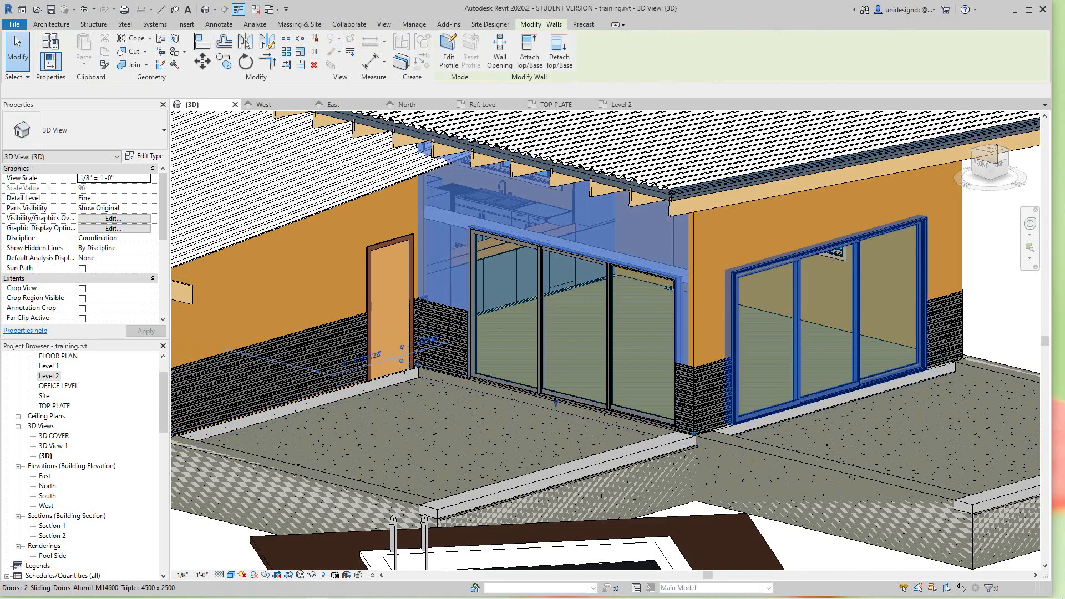
{"action": "scroll", "coordinate": [703, 370], "scroll_direction": "down", "scroll_amount": 3}
{"action": "key", "text": "Escape"}
{"action": "middle_click_drag", "start_coordinate": [703, 370], "coordinate": [753, 379]}
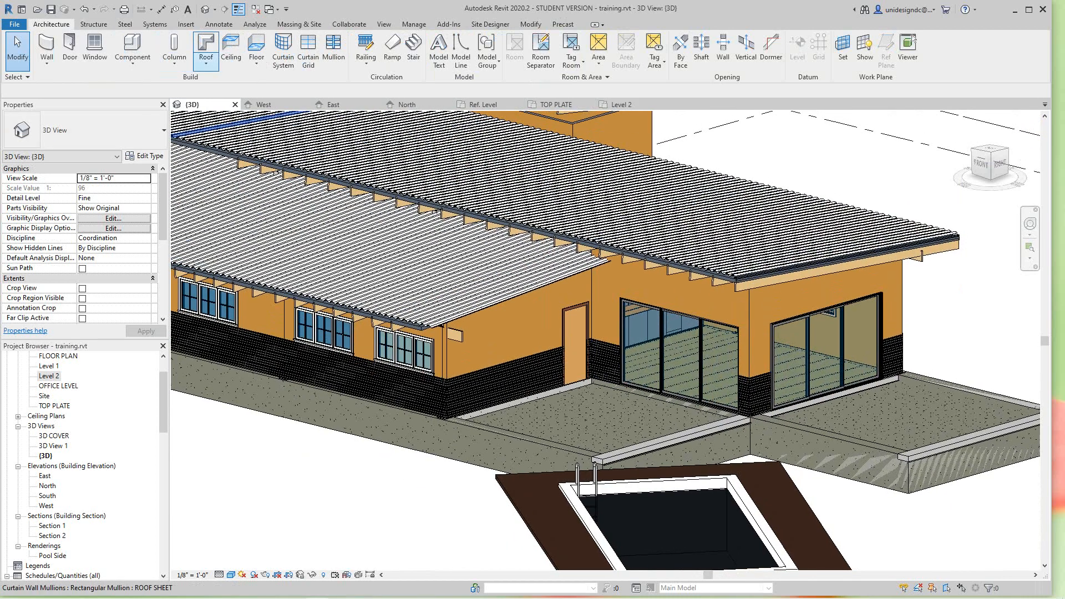
- Place Fascia-Flat 1x12 along the upper basic roof's glass-door end edge and its long edge above the lower roof
{"action": "left_click", "coordinate": [206, 62]}
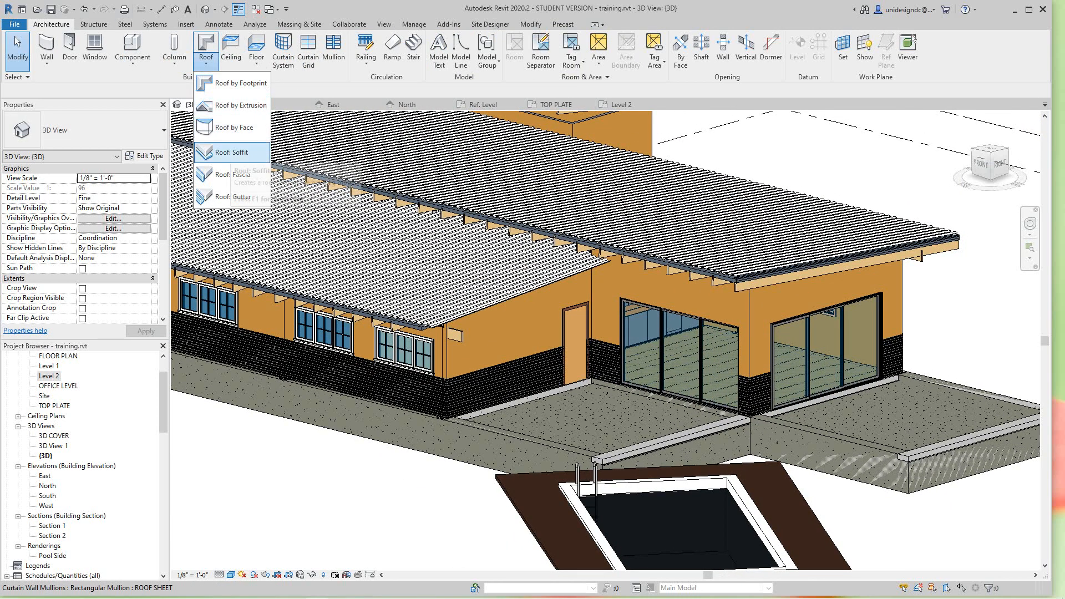
{"action": "left_click", "coordinate": [233, 174]}
{"action": "scroll", "coordinate": [754, 277], "scroll_direction": "up", "scroll_amount": 5}
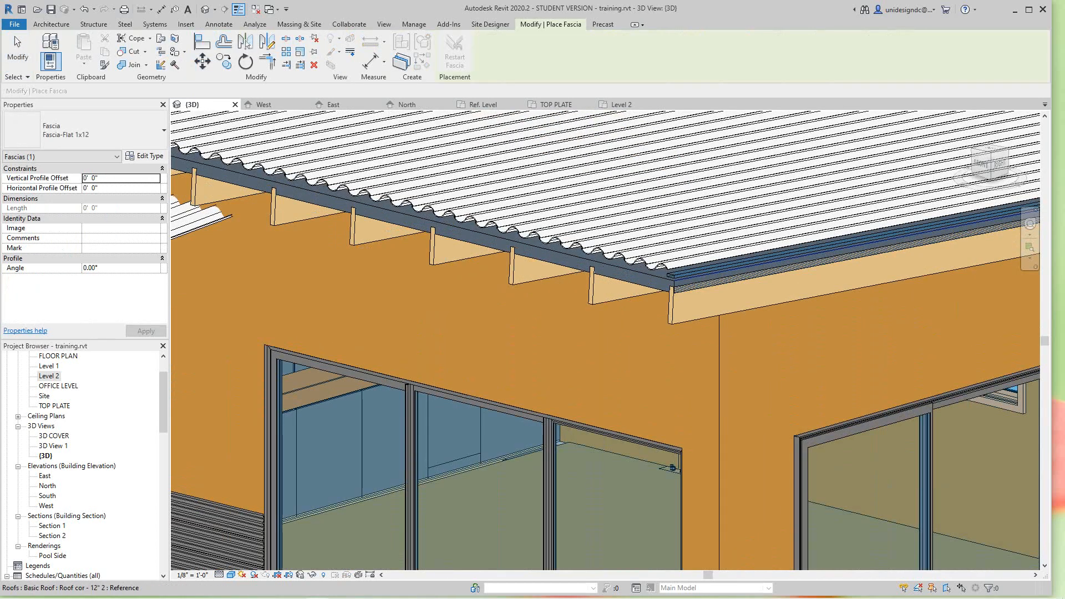
{"action": "left_click", "coordinate": [857, 244]}
{"action": "left_click", "coordinate": [646, 286]}
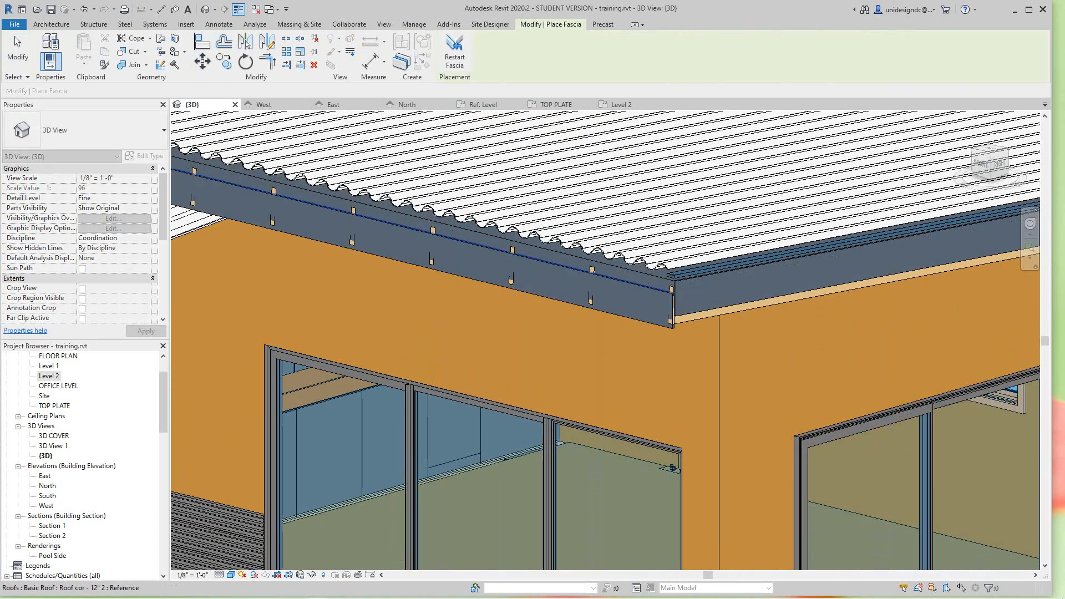
- Add fascia along the lower basic roof's long eave above the row of windows
{"action": "scroll", "coordinate": [648, 287], "scroll_direction": "down", "scroll_amount": 5}
{"action": "middle_click_drag", "start_coordinate": [648, 287], "coordinate": [876, 343]}
{"action": "scroll", "coordinate": [877, 343], "scroll_direction": "up", "scroll_amount": 1}
{"action": "scroll", "coordinate": [613, 327], "scroll_direction": "down", "scroll_amount": 2}
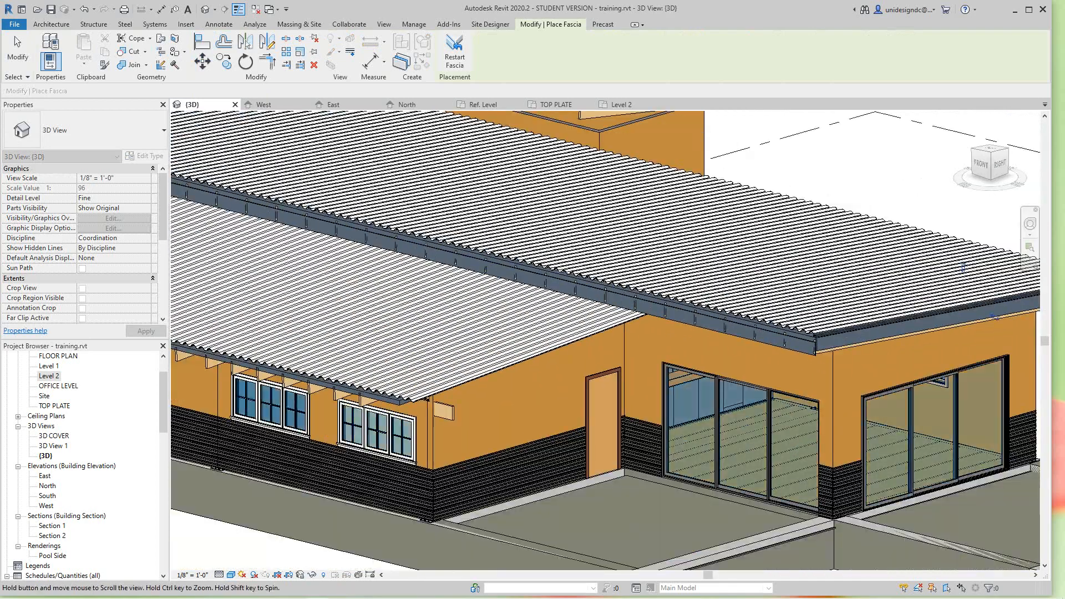
{"action": "middle_click_drag", "start_coordinate": [614, 327], "coordinate": [934, 421]}
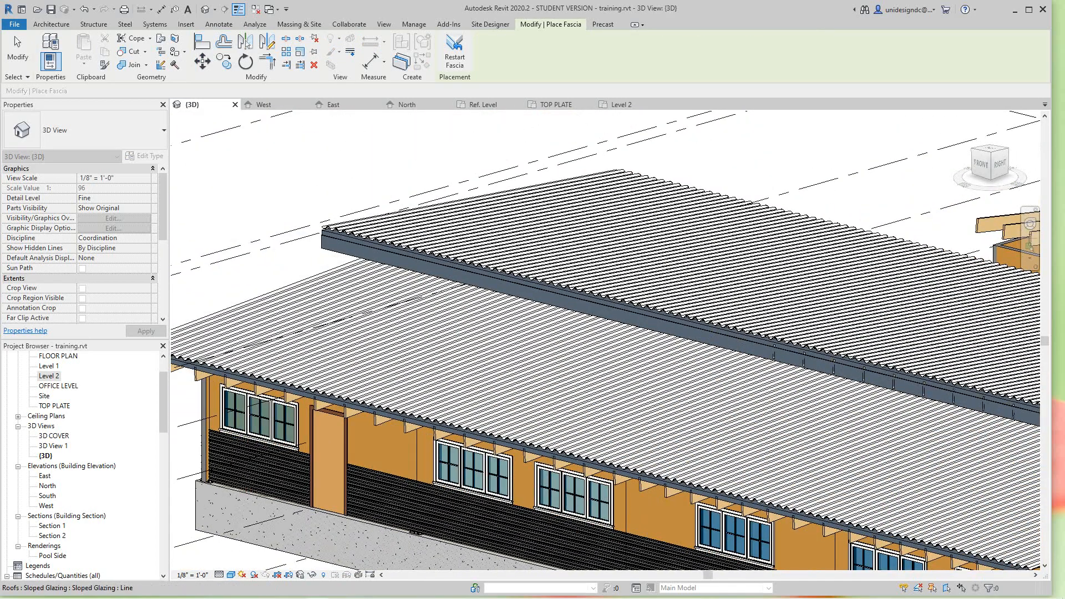
{"action": "middle_click_drag", "start_coordinate": [221, 366], "coordinate": [298, 257]}
{"action": "scroll", "coordinate": [211, 259], "scroll_direction": "up", "scroll_amount": 6}
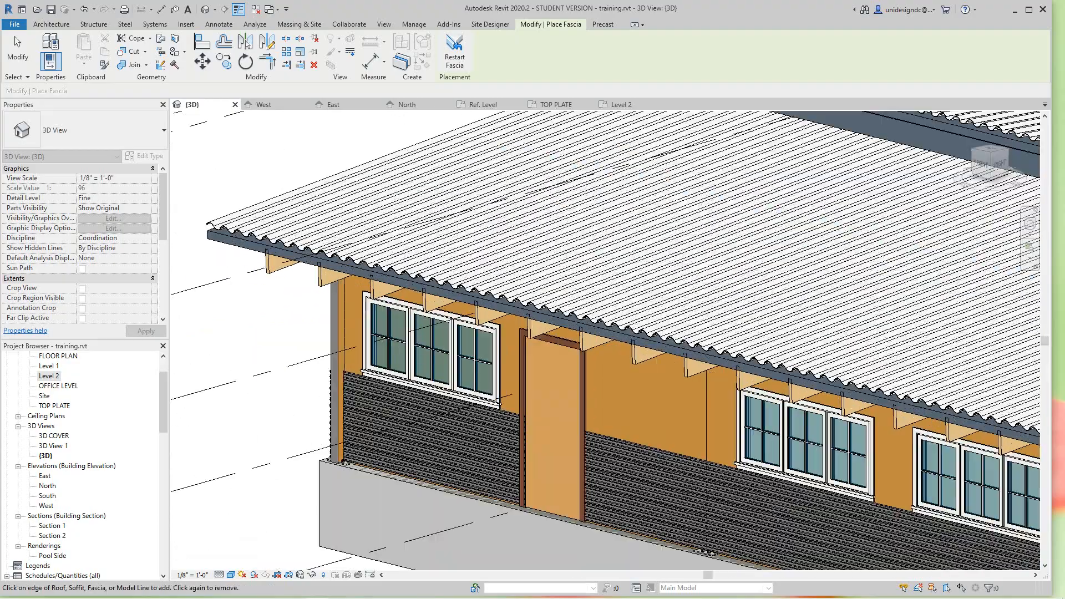
{"action": "scroll", "coordinate": [246, 286], "scroll_direction": "down", "scroll_amount": 8}
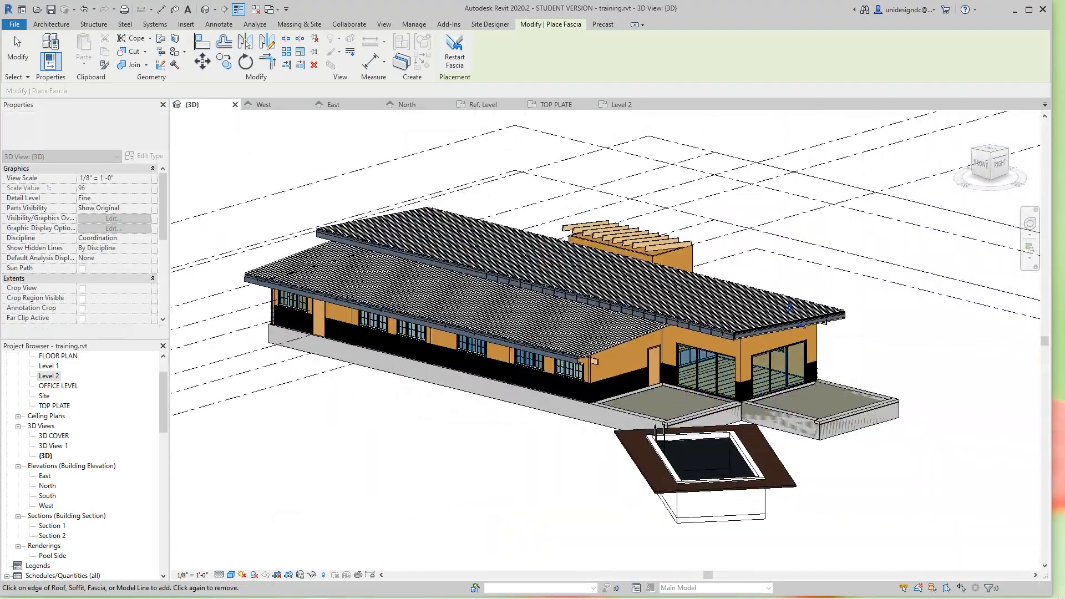
{"action": "scroll", "coordinate": [588, 363], "scroll_direction": "up", "scroll_amount": 5}
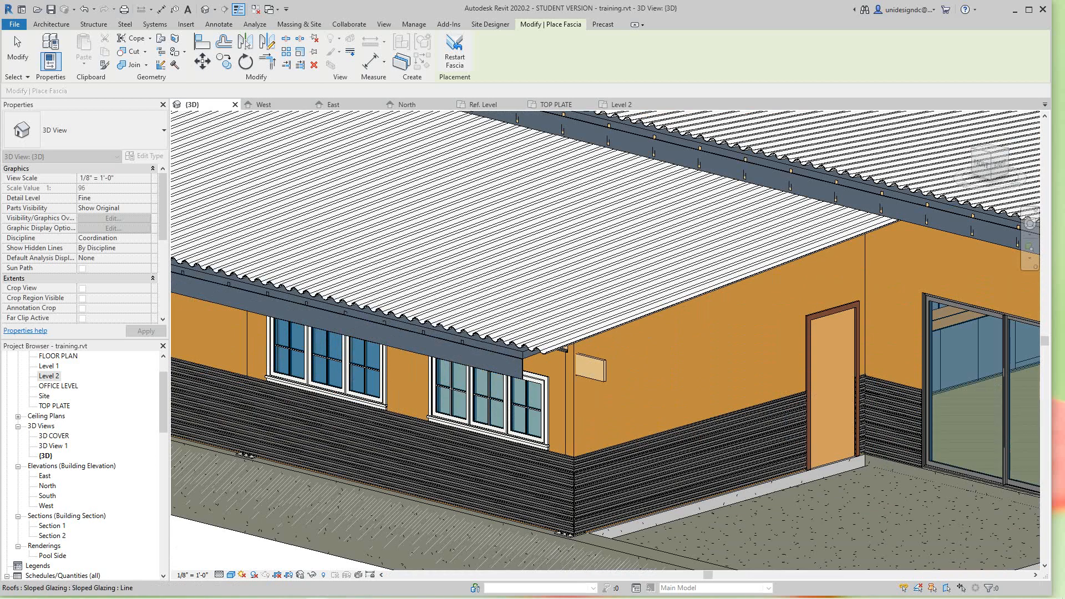
- Place fascia along the upper basic roof's long rear eave, on the side facing the small outbuilding
{"action": "scroll", "coordinate": [687, 381], "scroll_direction": "down", "scroll_amount": 6}
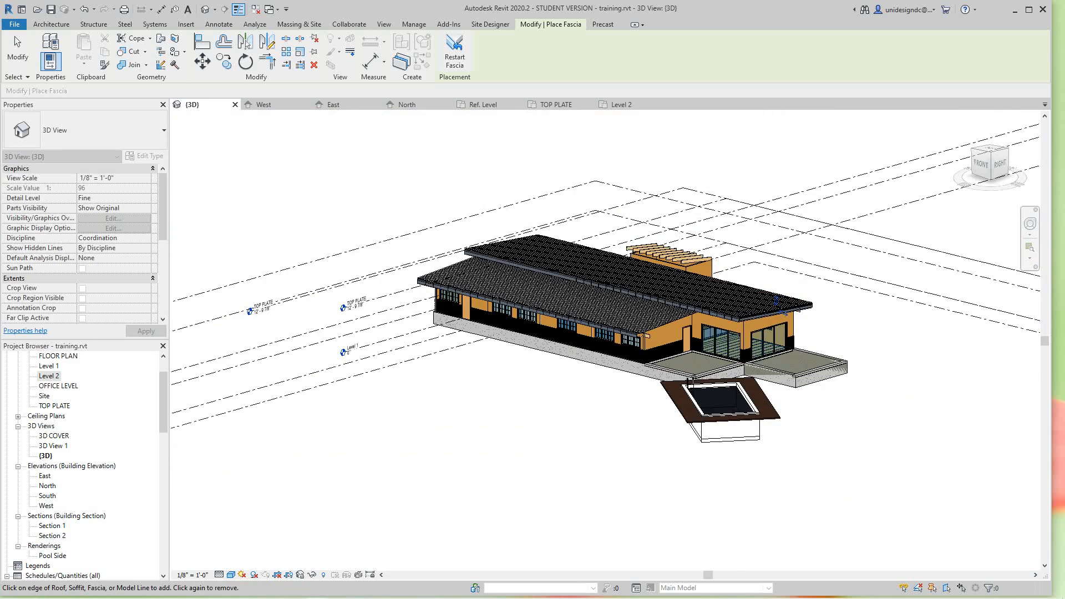
{"action": "middle_click_drag", "start_coordinate": [610, 333], "coordinate": [674, 346], "text": "shift"}
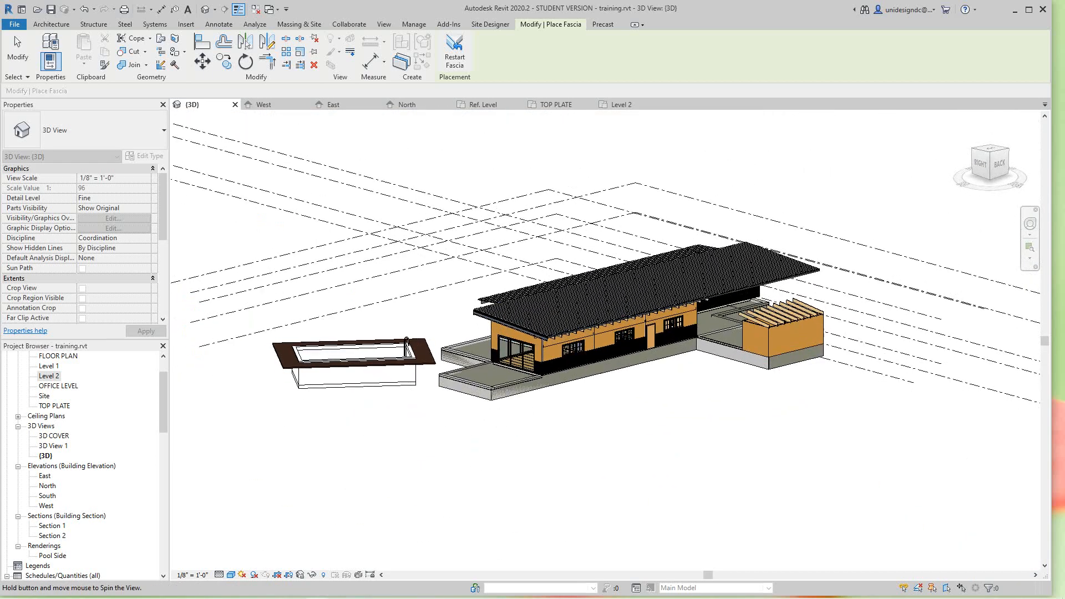
{"action": "scroll", "coordinate": [549, 335], "scroll_direction": "up", "scroll_amount": 6}
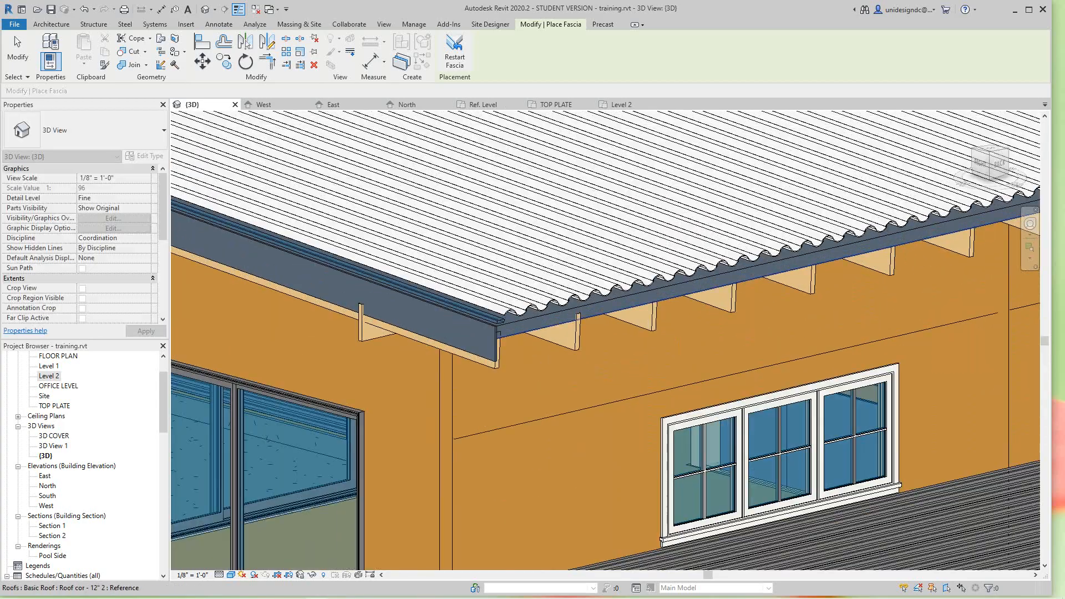
{"action": "left_click", "coordinate": [605, 314]}
- Place Fascia-Flat 1x12 along the upper basic roof's sloped end edge, at the end opposite the glass doors
{"action": "scroll", "coordinate": [631, 356], "scroll_direction": "down", "scroll_amount": 6}
{"action": "middle_click_drag", "start_coordinate": [632, 357], "coordinate": [423, 385]}
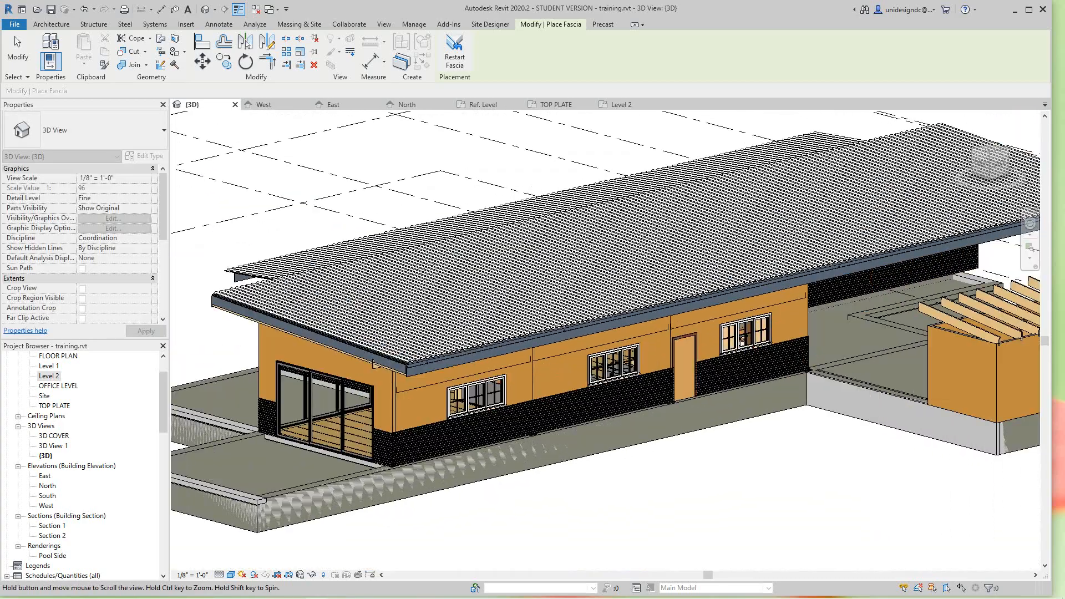
{"action": "scroll", "coordinate": [255, 347], "scroll_direction": "down", "scroll_amount": 3}
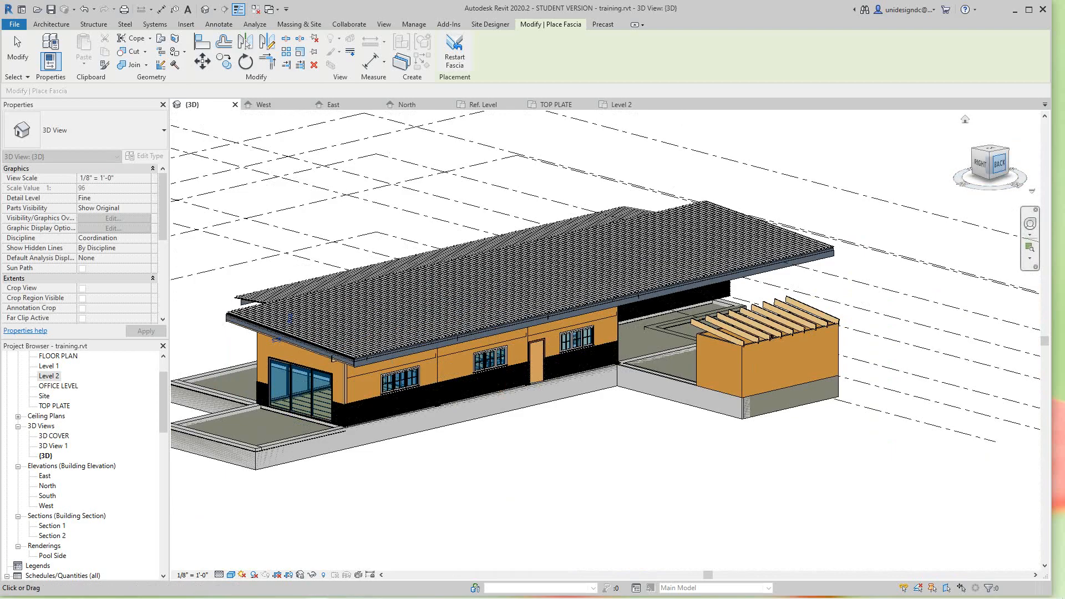
{"action": "mouse_move", "coordinate": [999, 164]}
{"action": "left_mouse_down"}
{"action": "mouse_move", "coordinate": [962, 210]}
{"action": "mouse_move", "coordinate": [934, 138]}
{"action": "mouse_move", "coordinate": [990, 159]}
{"action": "mouse_move", "coordinate": [993, 176]}
{"action": "left_mouse_up"}
{"action": "scroll", "coordinate": [881, 312], "scroll_direction": "up", "scroll_amount": 3}
{"action": "scroll", "coordinate": [331, 403], "scroll_direction": "up", "scroll_amount": 6}
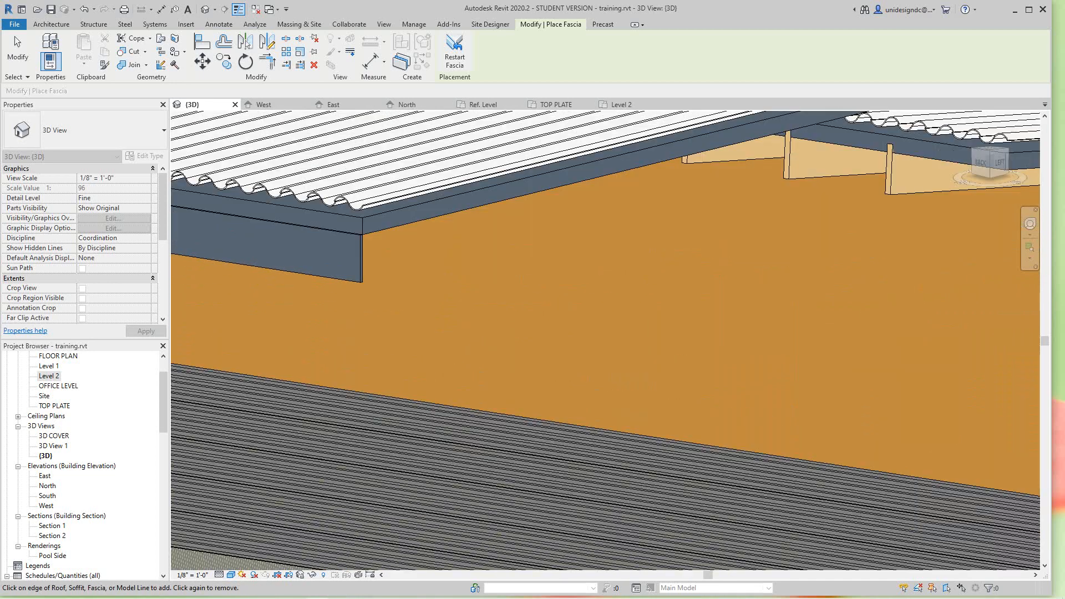
{"action": "key", "text": "Escape"}
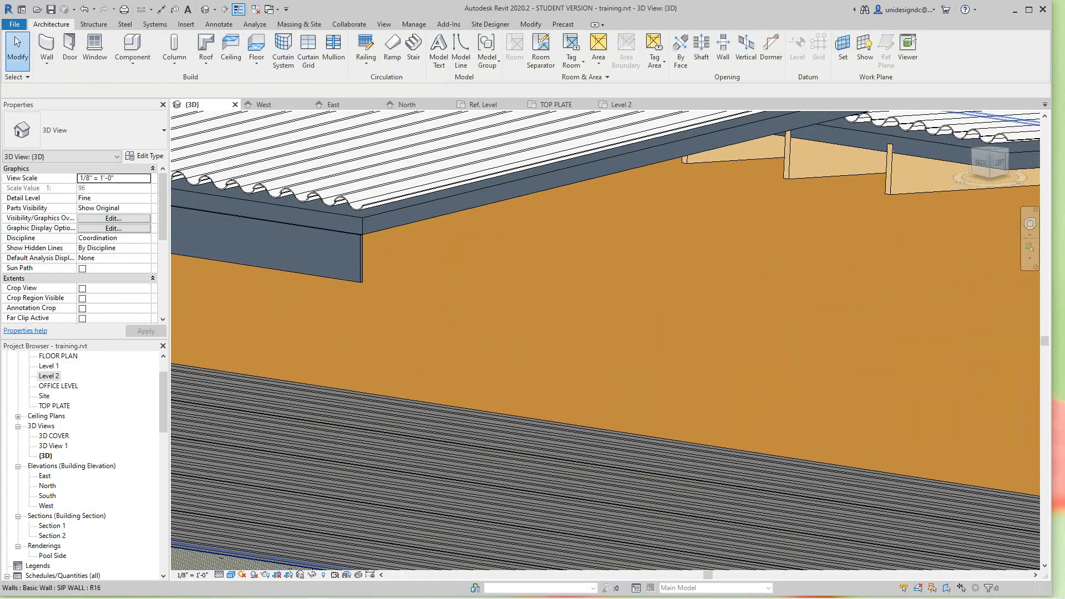
{"action": "left_click", "coordinate": [378, 226]}
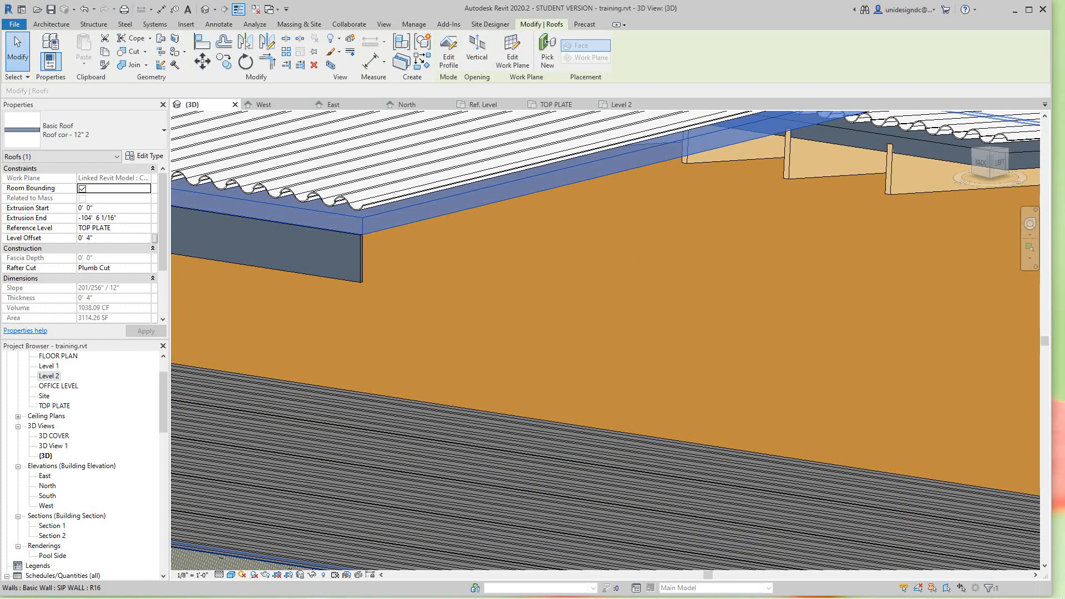
{"action": "key", "text": "Escape"}
{"action": "left_click", "coordinate": [206, 62]}
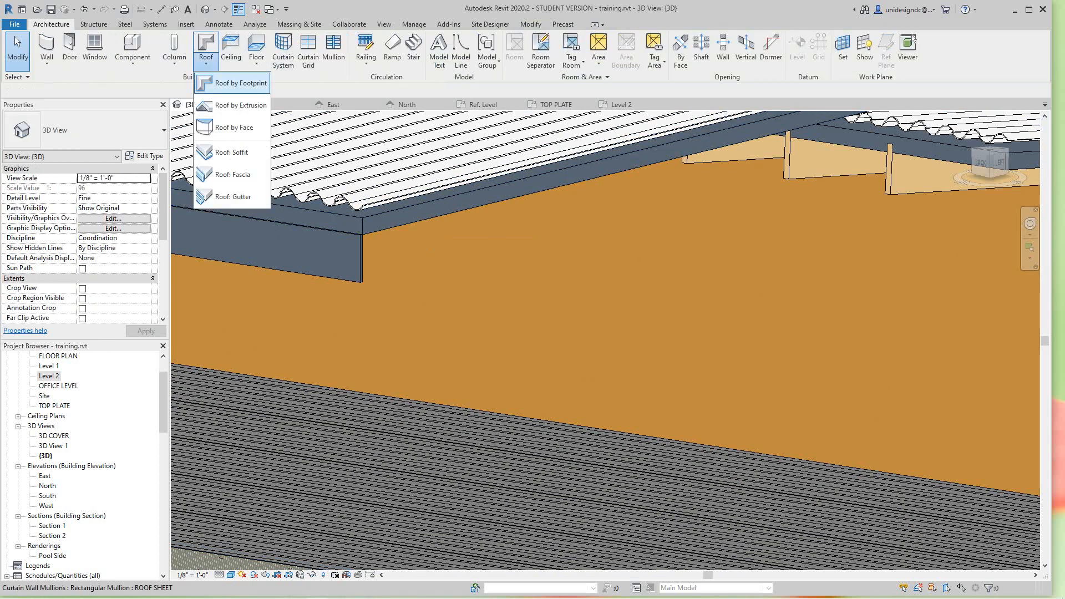
{"action": "left_click", "coordinate": [233, 174]}
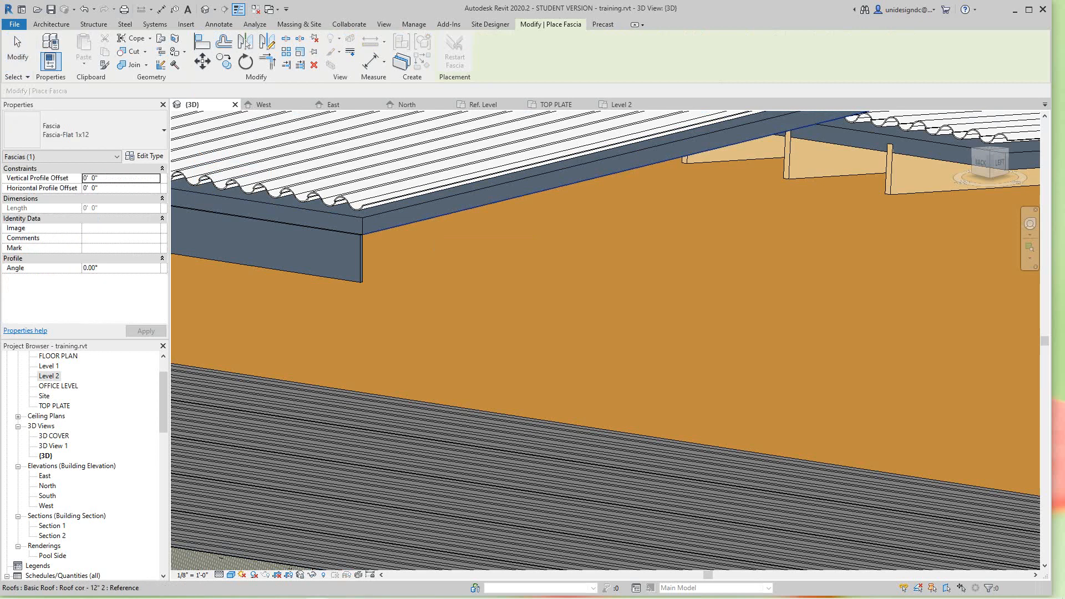
{"action": "left_click", "coordinate": [449, 214]}
- Place fascia along the lower basic roof's sloped end edge above the single door, at the end away from the pool
{"action": "scroll", "coordinate": [450, 239], "scroll_direction": "down", "scroll_amount": 7}
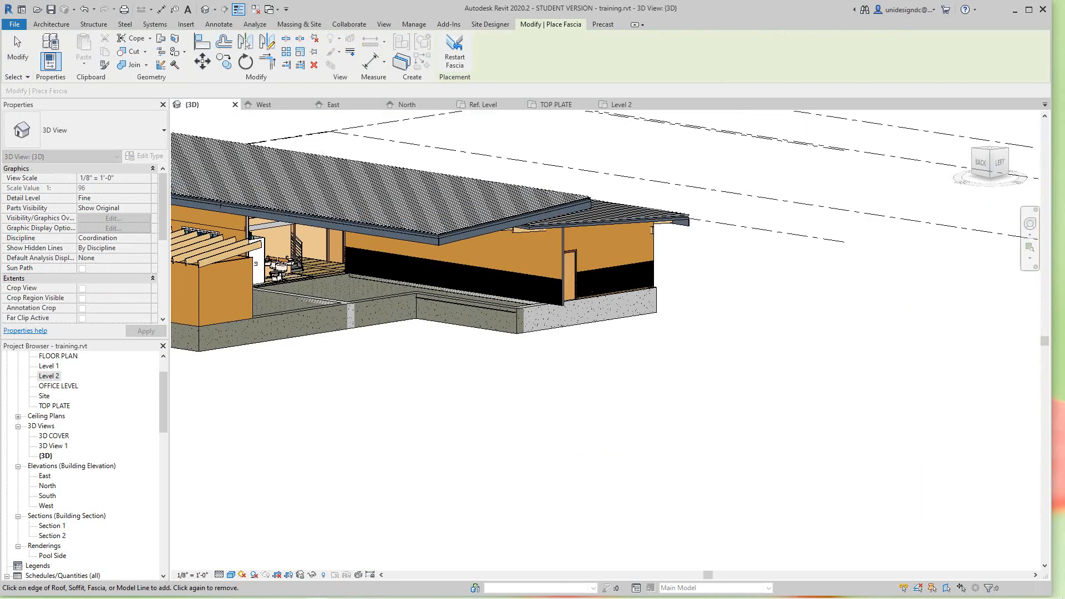
{"action": "left_click", "coordinate": [965, 119]}
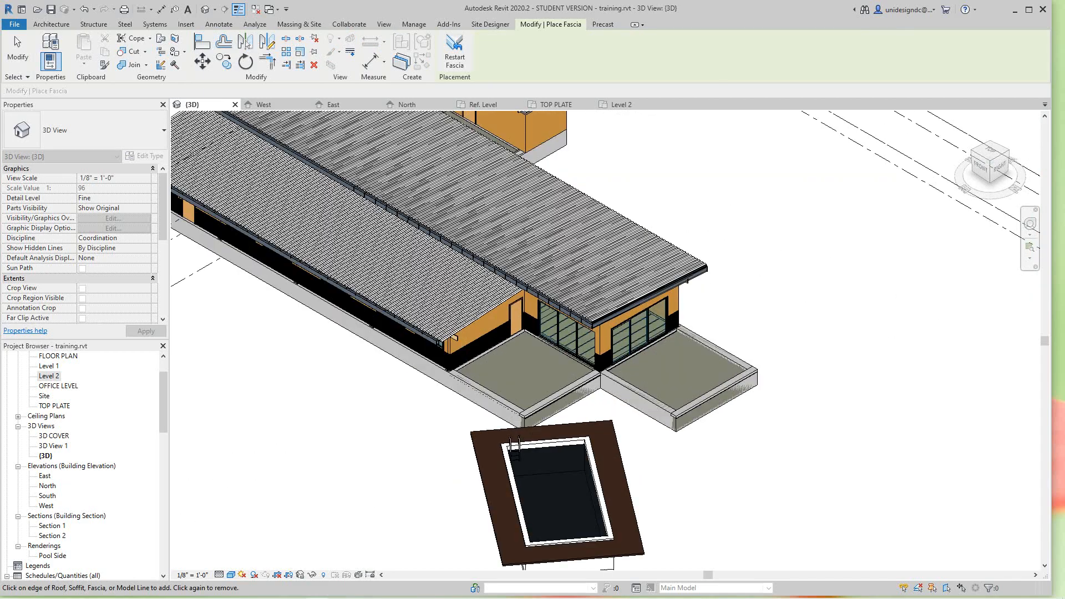
{"action": "scroll", "coordinate": [770, 361], "scroll_direction": "up", "scroll_amount": 2}
{"action": "middle_click_drag", "start_coordinate": [771, 361], "coordinate": [768, 322], "text": "shift"}
{"action": "middle_click_drag", "start_coordinate": [555, 266], "coordinate": [871, 399]}
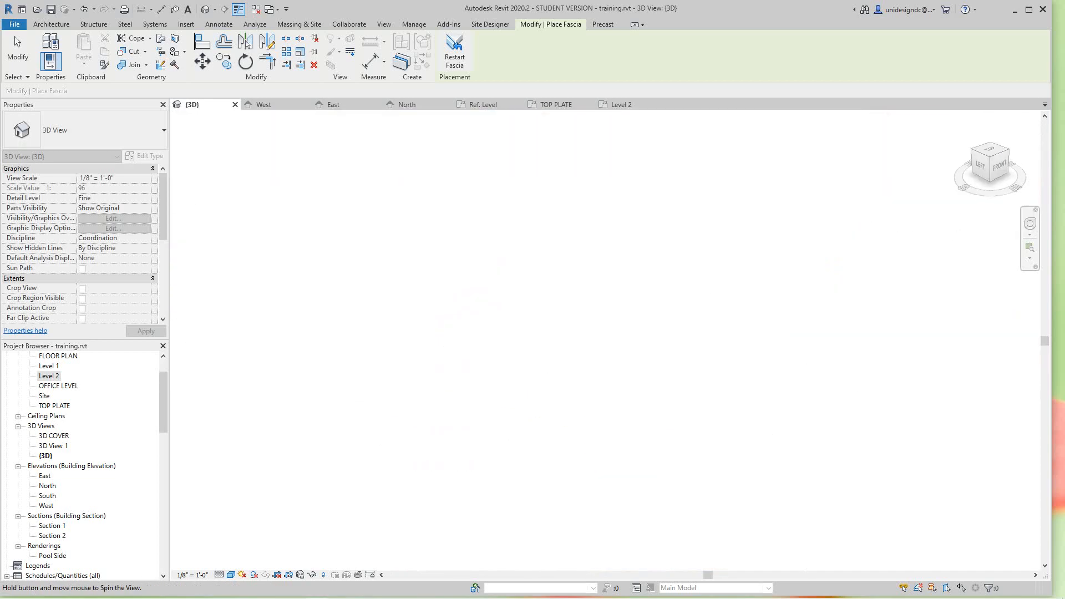
{"action": "scroll", "coordinate": [474, 298], "scroll_direction": "down", "scroll_amount": 5}
{"action": "middle_click_drag", "start_coordinate": [473, 294], "coordinate": [824, 469]}
{"action": "scroll", "coordinate": [580, 411], "scroll_direction": "up", "scroll_amount": 6}
{"action": "scroll", "coordinate": [682, 464], "scroll_direction": "up", "scroll_amount": 3}
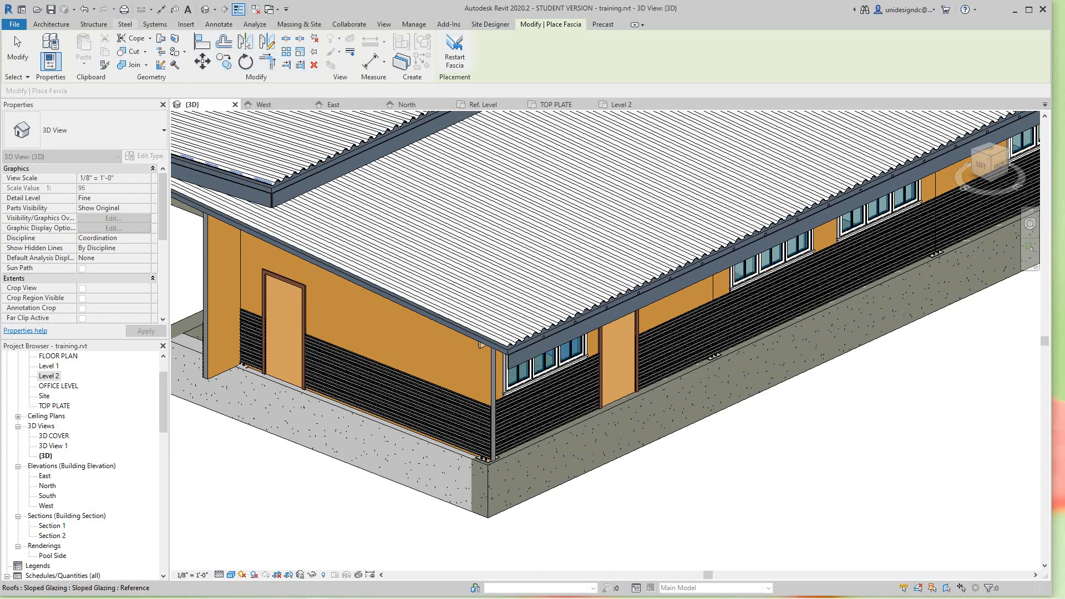
{"action": "left_click", "coordinate": [51, 24]}
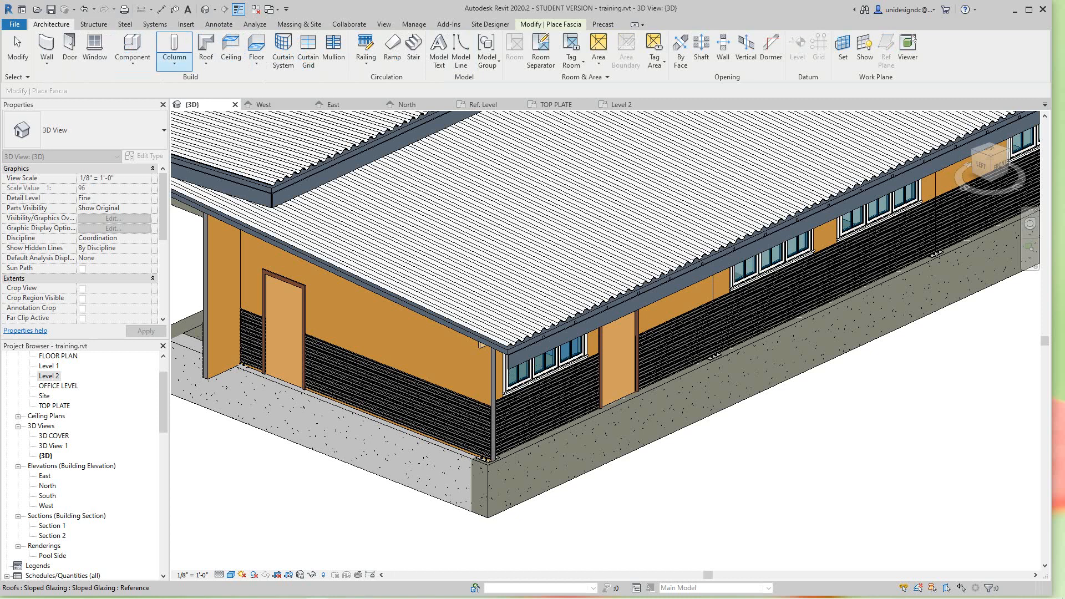
{"action": "left_click", "coordinate": [205, 61]}
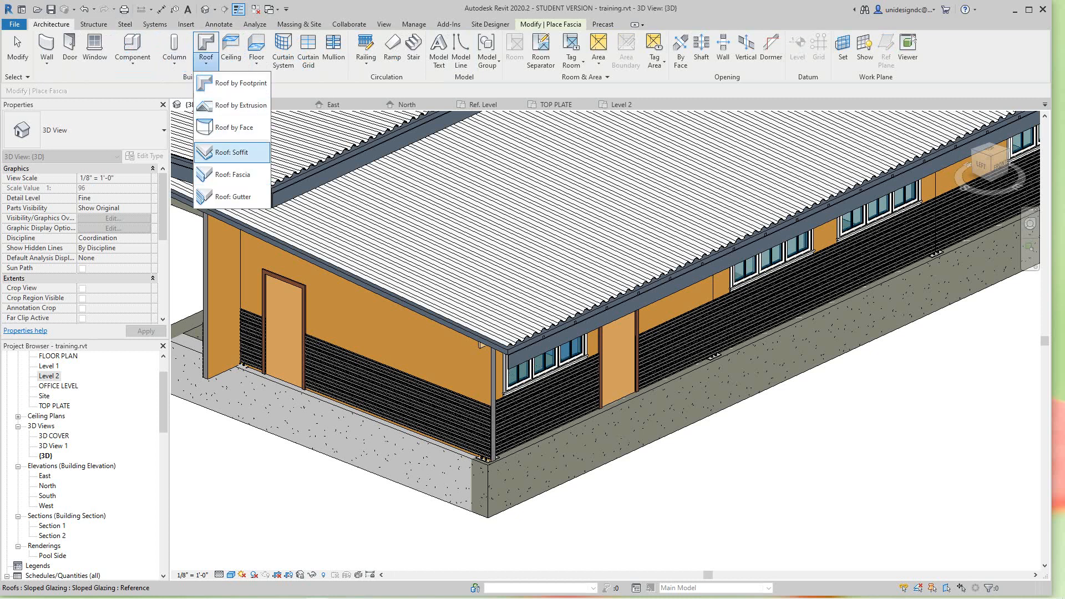
{"action": "left_click", "coordinate": [232, 174]}
{"action": "scroll", "coordinate": [399, 341], "scroll_direction": "up", "scroll_amount": 2}
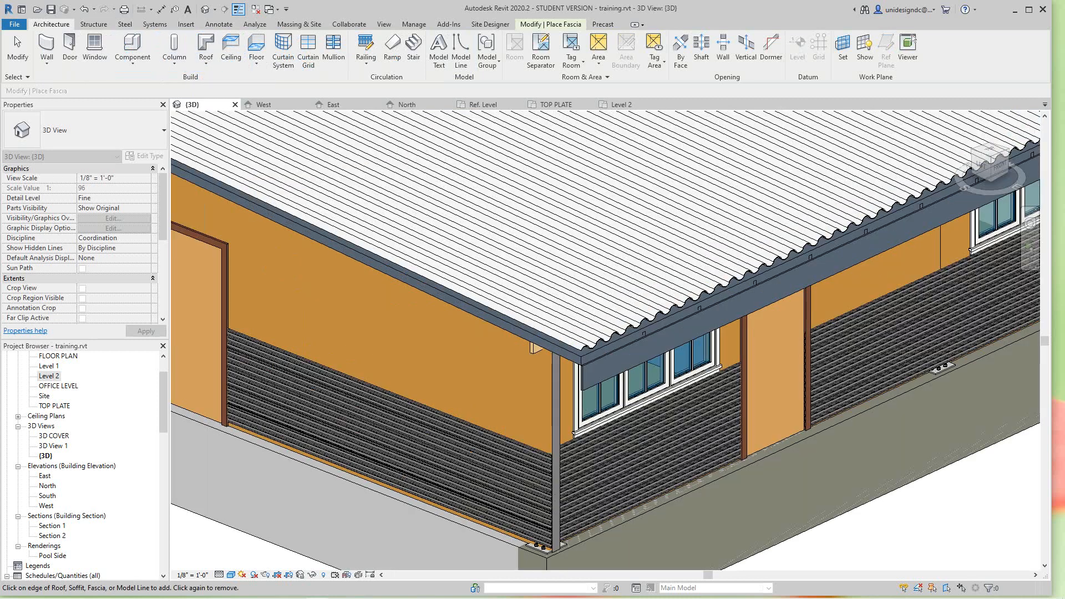
{"action": "left_click", "coordinate": [472, 313]}
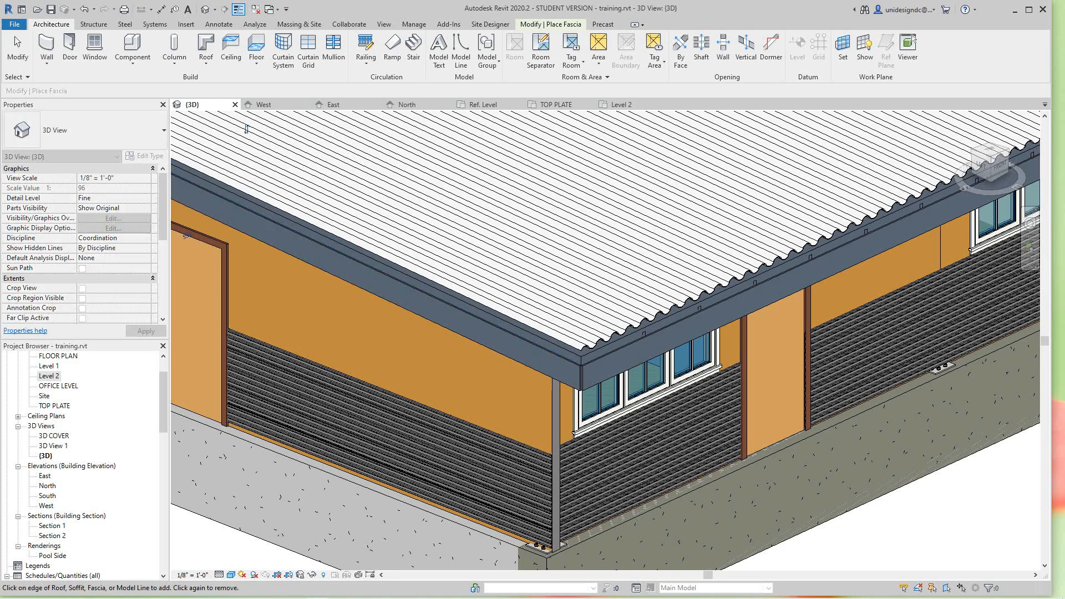
- Examine the fascia around both roofs, first from the front-left corner, then from the home view and a lower angle on the pool side
{"action": "scroll", "coordinate": [604, 340], "scroll_direction": "down", "scroll_amount": 5}
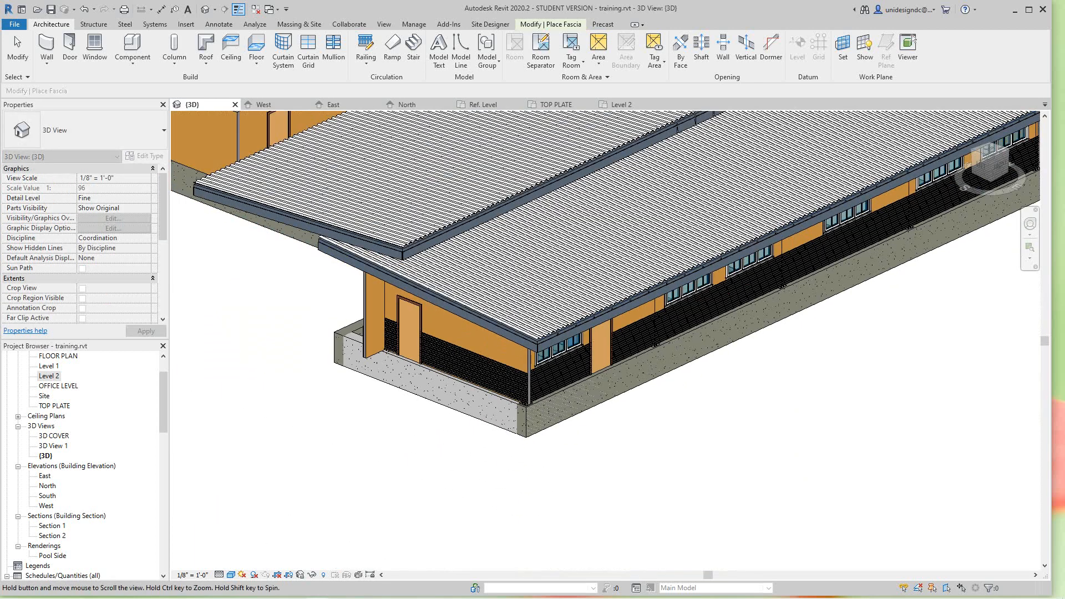
{"action": "scroll", "coordinate": [681, 465], "scroll_direction": "down", "scroll_amount": 3}
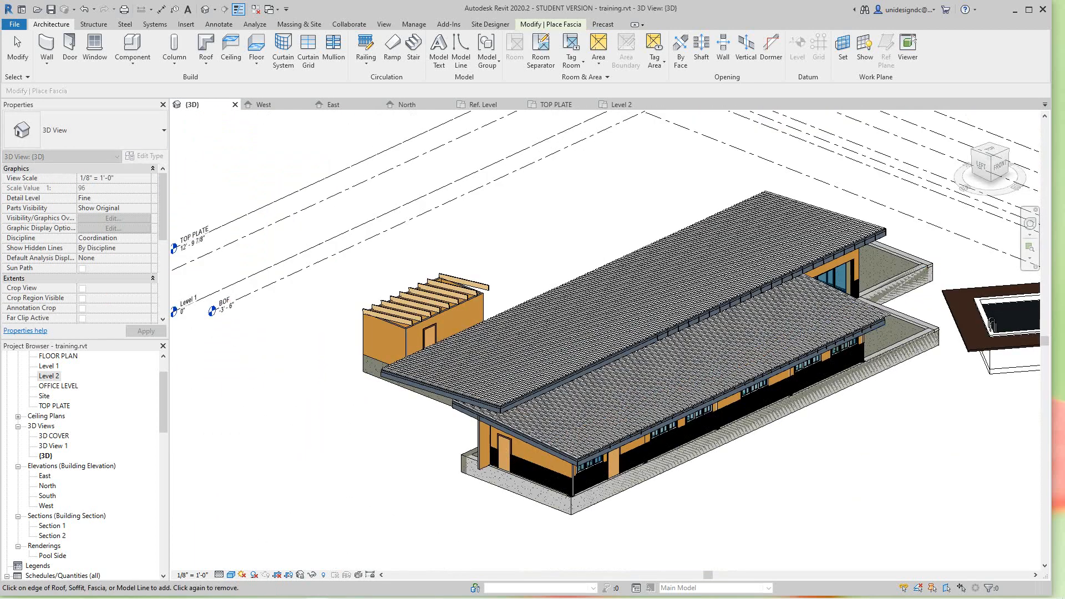
{"action": "scroll", "coordinate": [874, 383], "scroll_direction": "down", "scroll_amount": 2}
{"action": "left_click", "coordinate": [965, 120]}
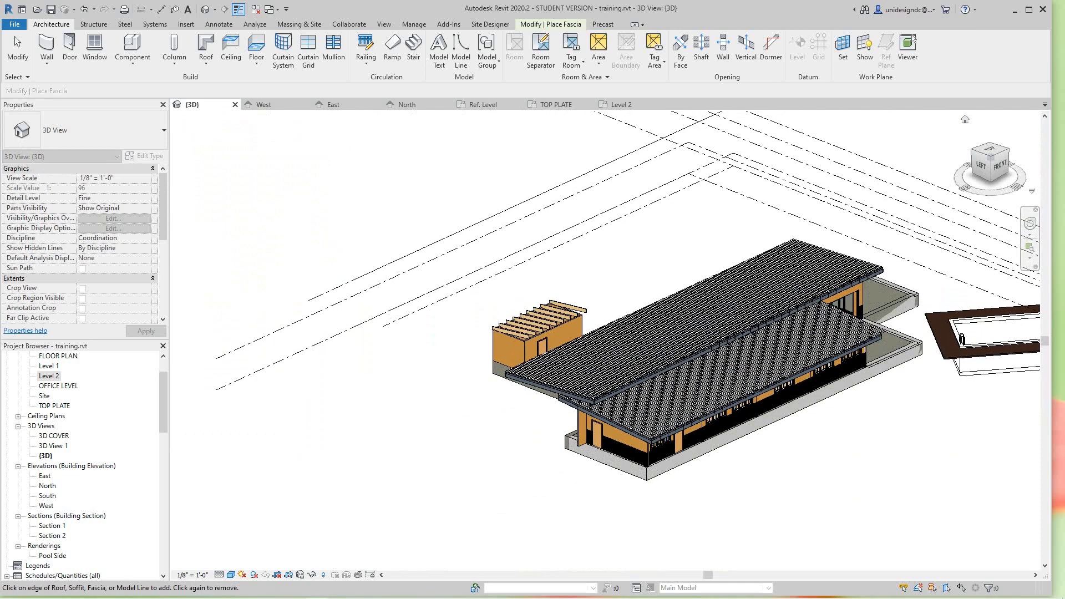
{"action": "scroll", "coordinate": [696, 336], "scroll_direction": "up", "scroll_amount": 6}
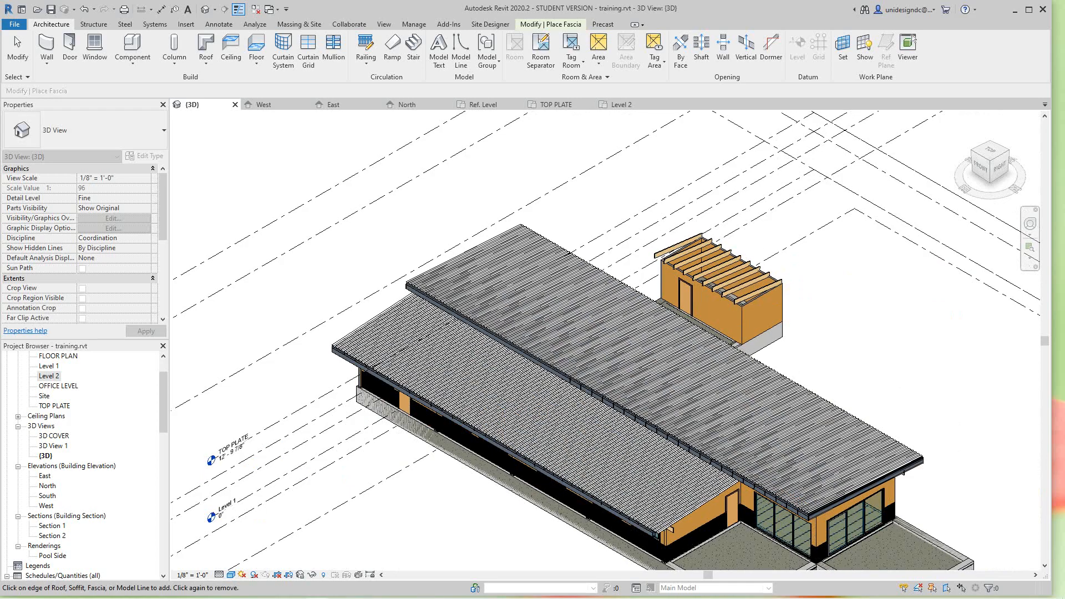
{"action": "scroll", "coordinate": [777, 350], "scroll_direction": "up", "scroll_amount": 2}
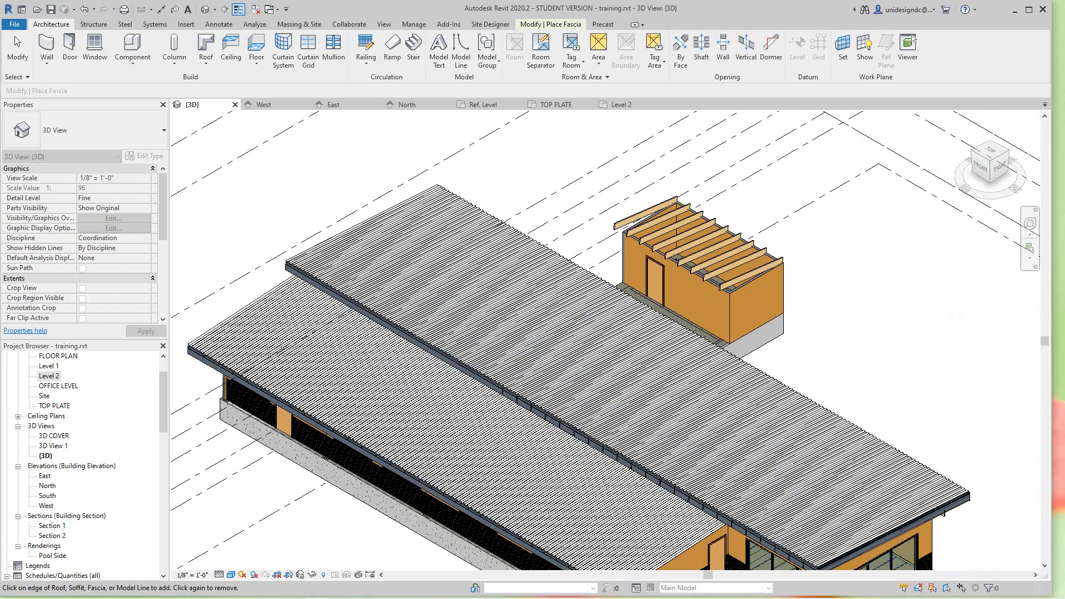
{"action": "middle_click_drag", "start_coordinate": [777, 350], "coordinate": [767, 274], "text": "shift"}
{"action": "scroll", "coordinate": [523, 541], "scroll_direction": "down", "scroll_amount": 2}
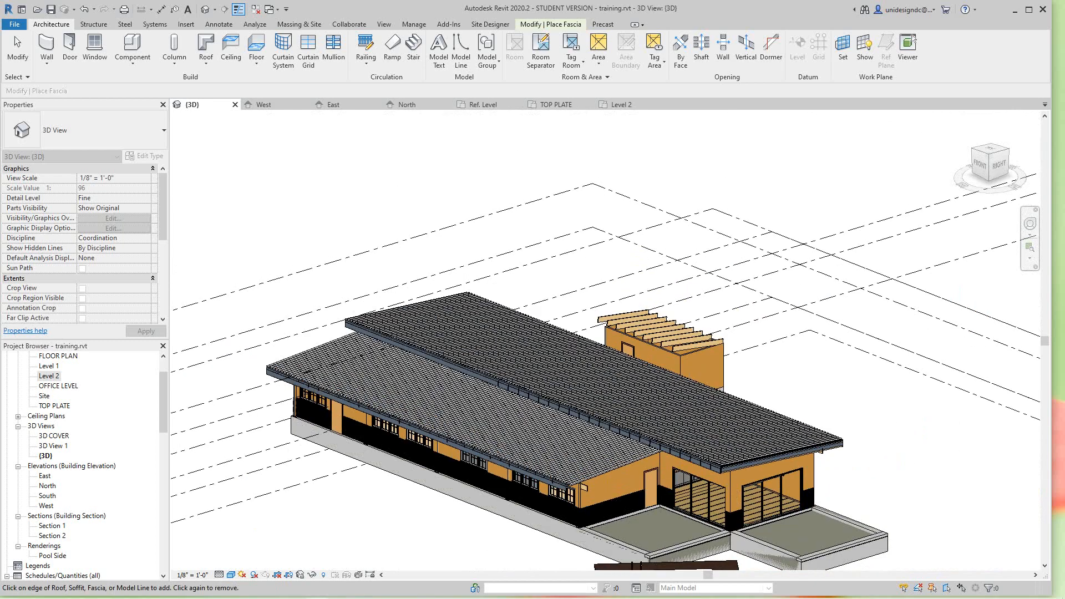
{"action": "scroll", "coordinate": [523, 541], "scroll_direction": "up", "scroll_amount": 3}
{"action": "middle_click_drag", "start_coordinate": [523, 541], "coordinate": [496, 434]}
{"action": "scroll", "coordinate": [491, 444], "scroll_direction": "down", "scroll_amount": 3}
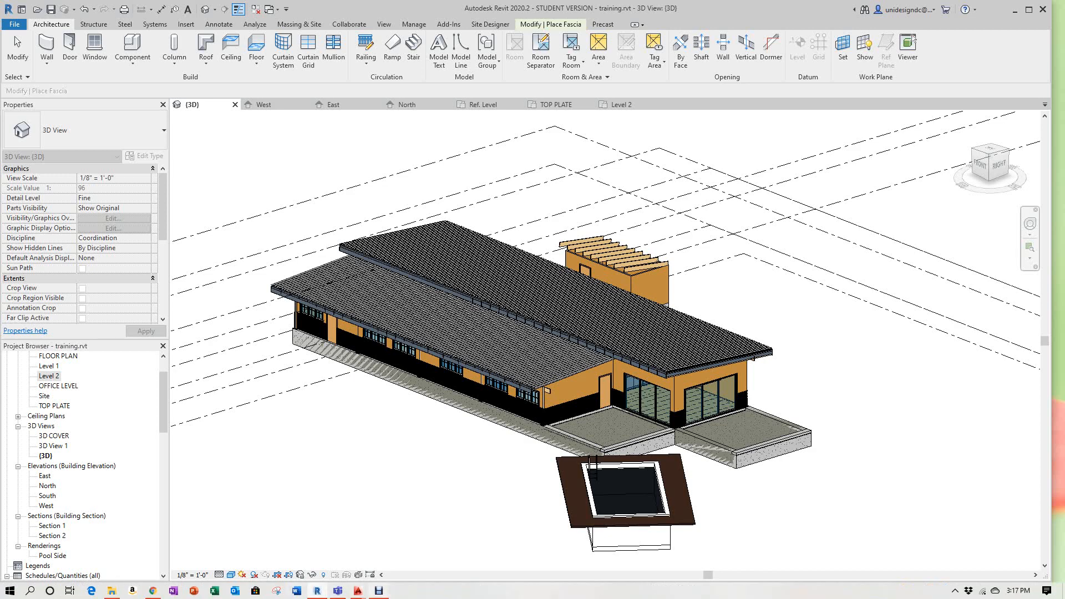
{"action": "left_click", "coordinate": [379, 590]}
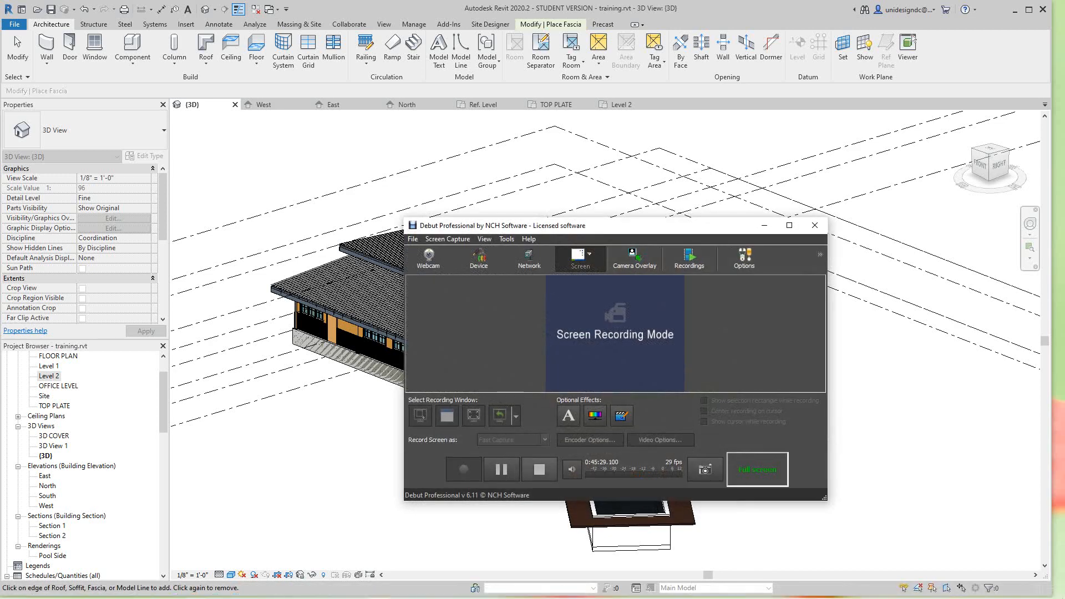